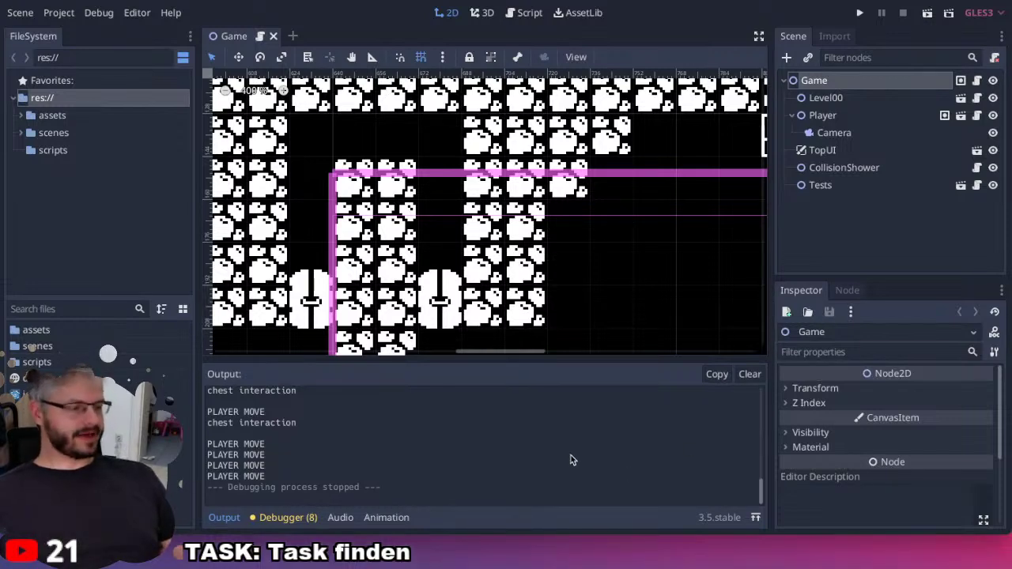
Run the project and walk the hero up towards the row of chests.
key("F5")
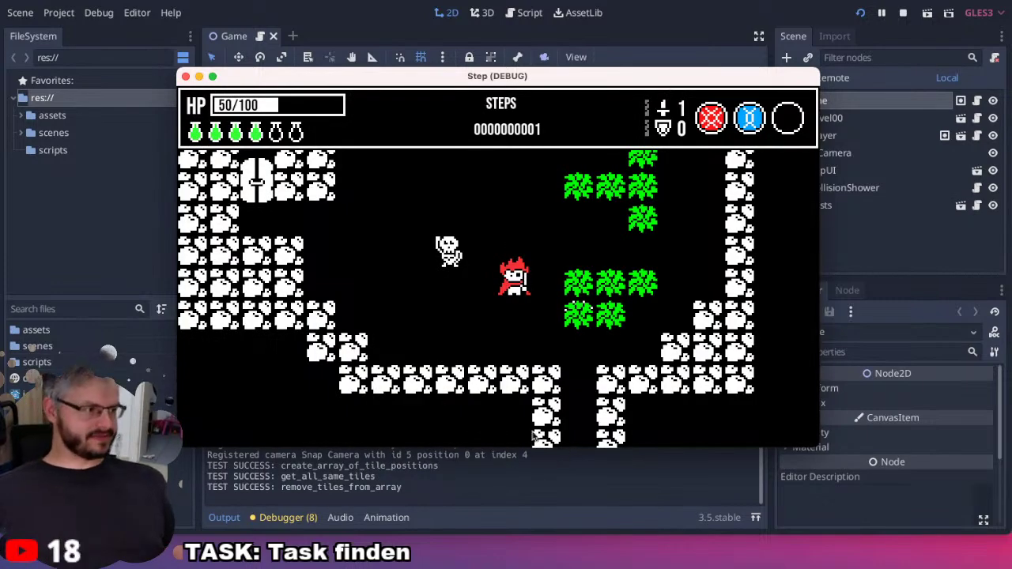
key("Up")
key("Up")
key("Up")
key("Up")
key("Up")
key("Up")
key("Up")
key("Up")
key("Up")
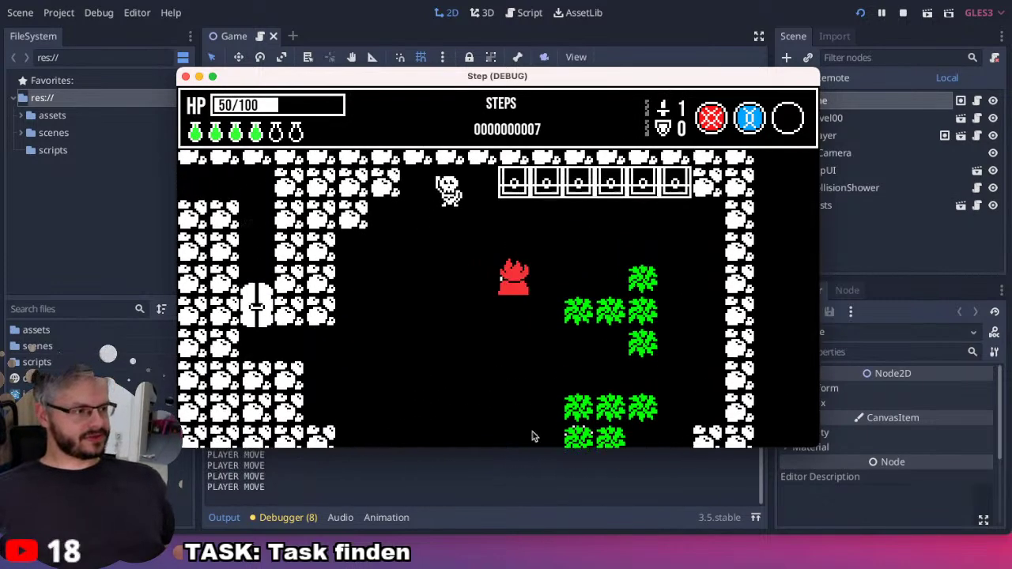
Walk the hero back down the room alongside the bushes.
key("Down")
key("Down")
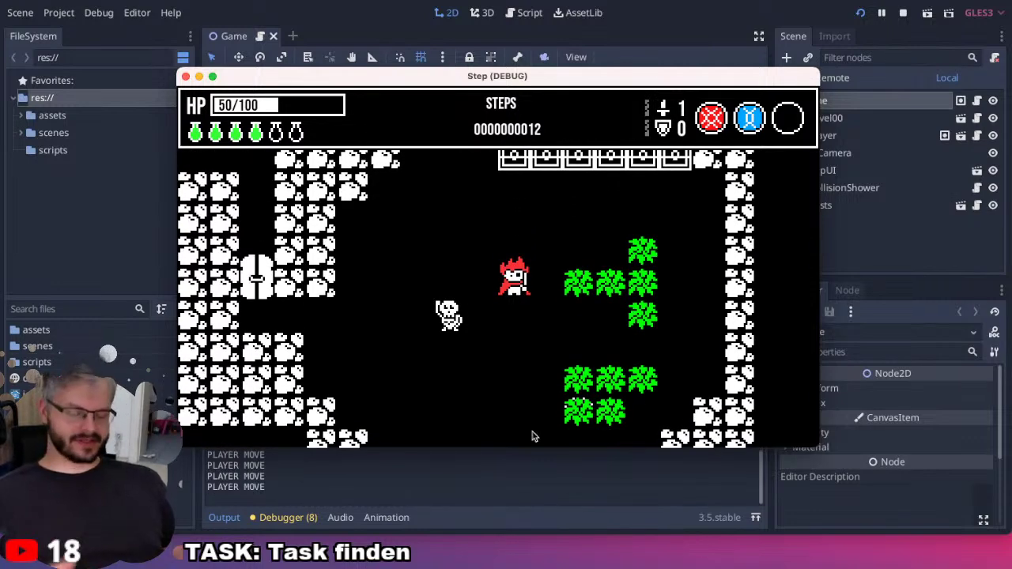
key("Right")
key("Down")
key("Down")
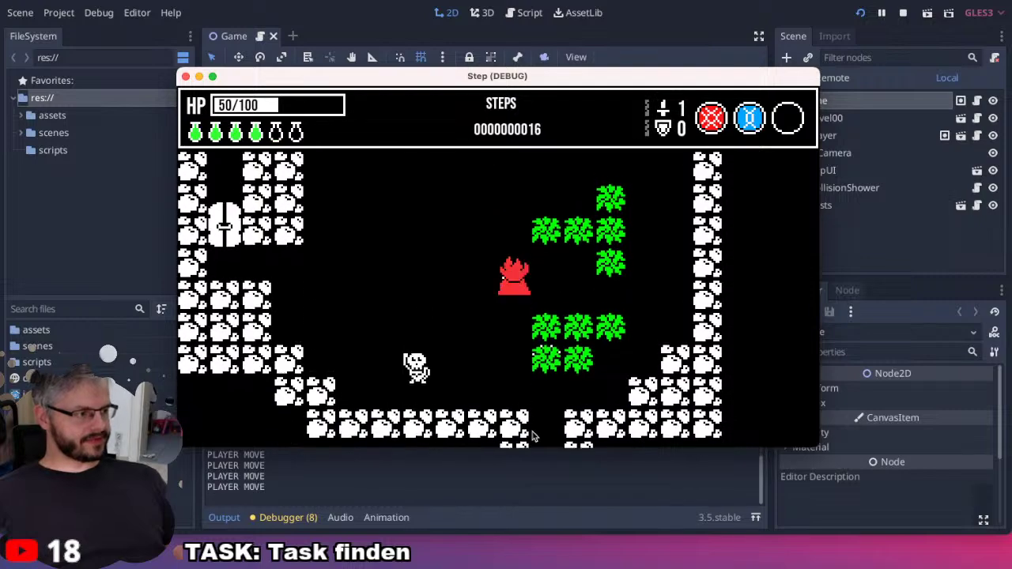
Walk the hero up to the row of six chests and along it to test movement.
key("Up")
key("Up")
key("Up")
key("Up")
key("Up")
key("Right")
key("Right")
key("Right")
key("Left")
key("Left")
key("Left")
key("Left")
key("Left")
key("Left")
key("Left")
key("Left")
key("Left")
key("Left")
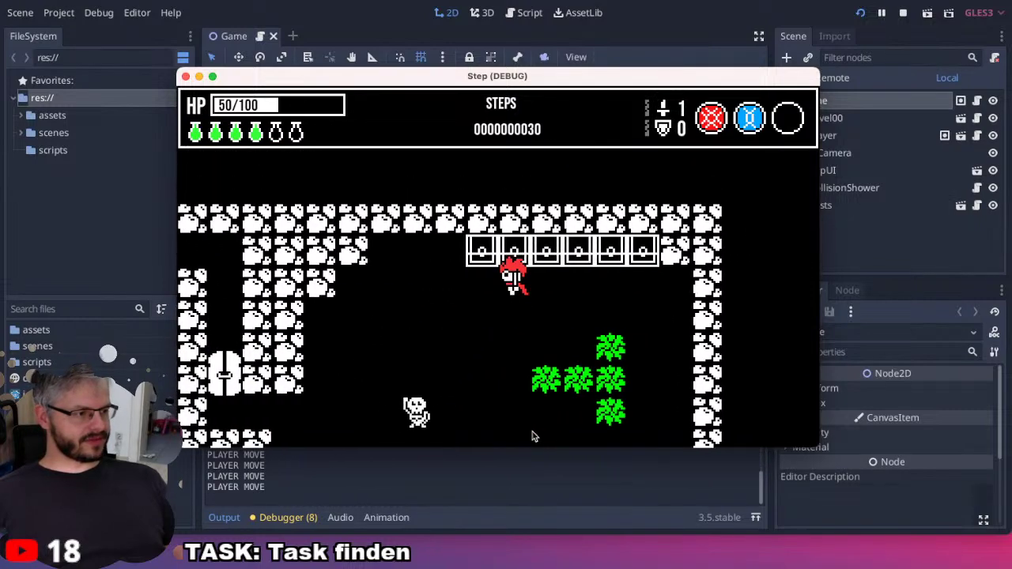
Walk the hero down to the skeleton and attack it until it is defeated.
key("Down")
key("Down")
key("Down")
key("Down")
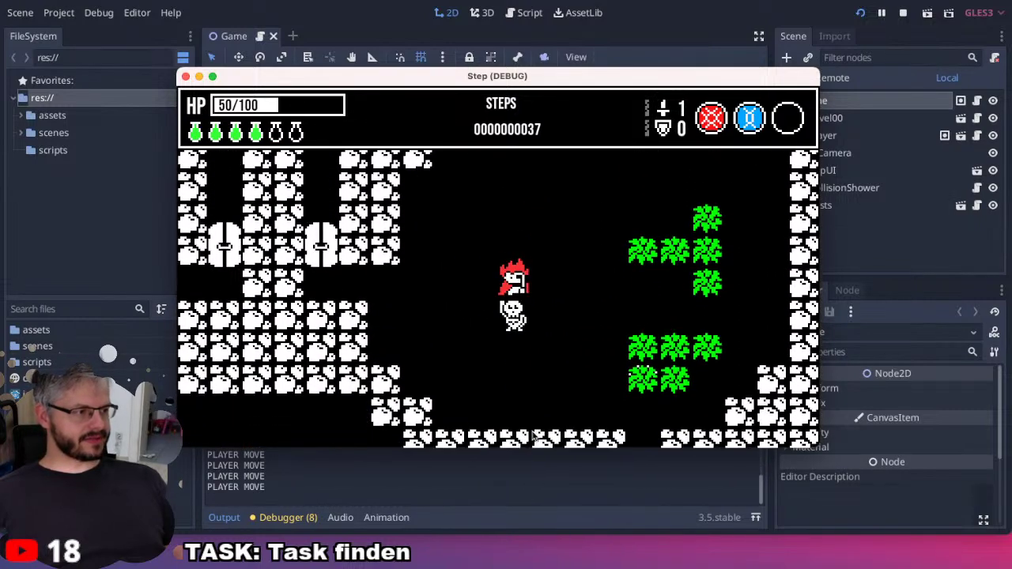
key("Down")
key("Down")
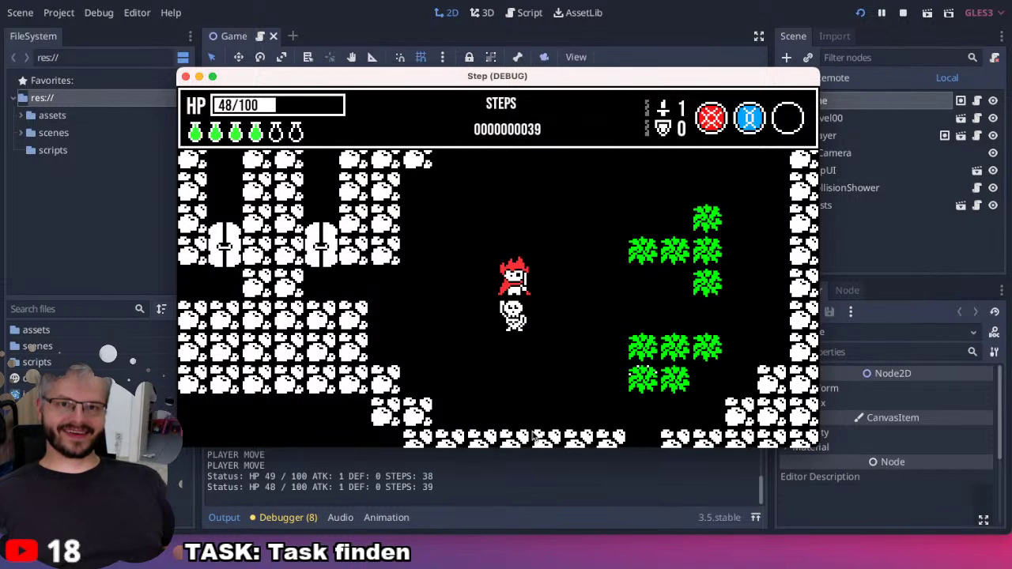
key("Down")
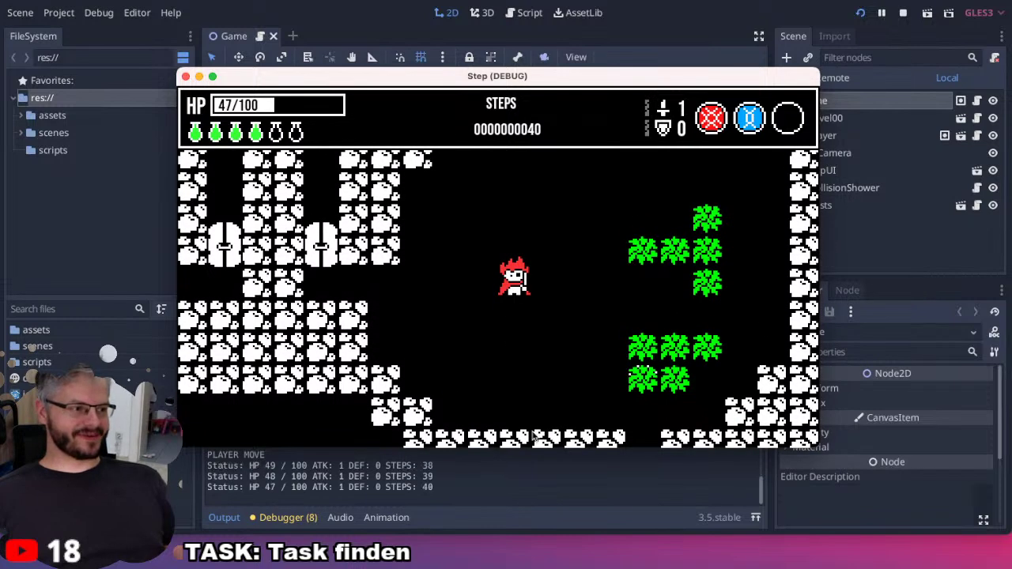
Open the third and second chests of the row, collecting a sword piece from each.
key("Right")
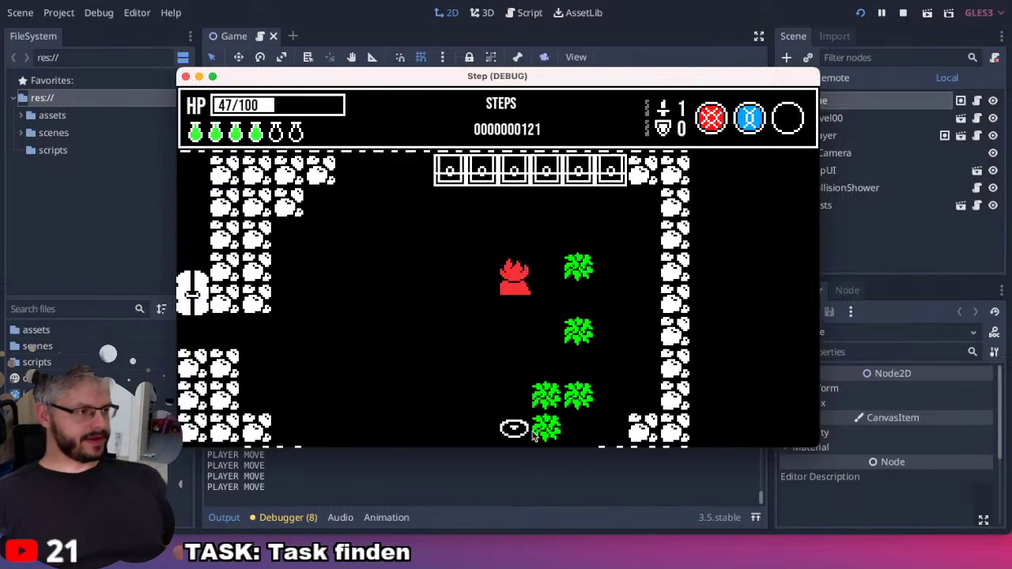
key("Up")
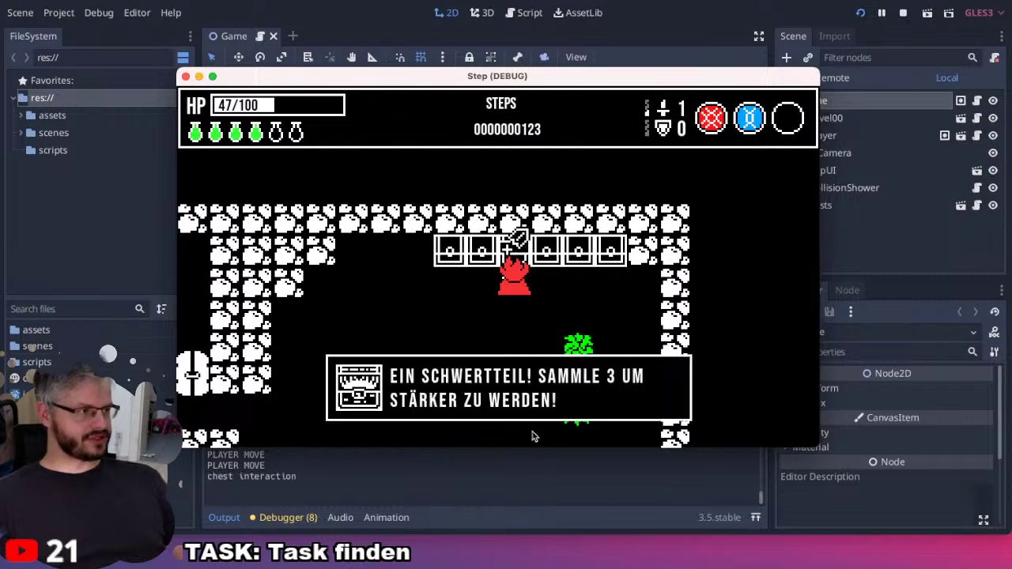
key("Left")
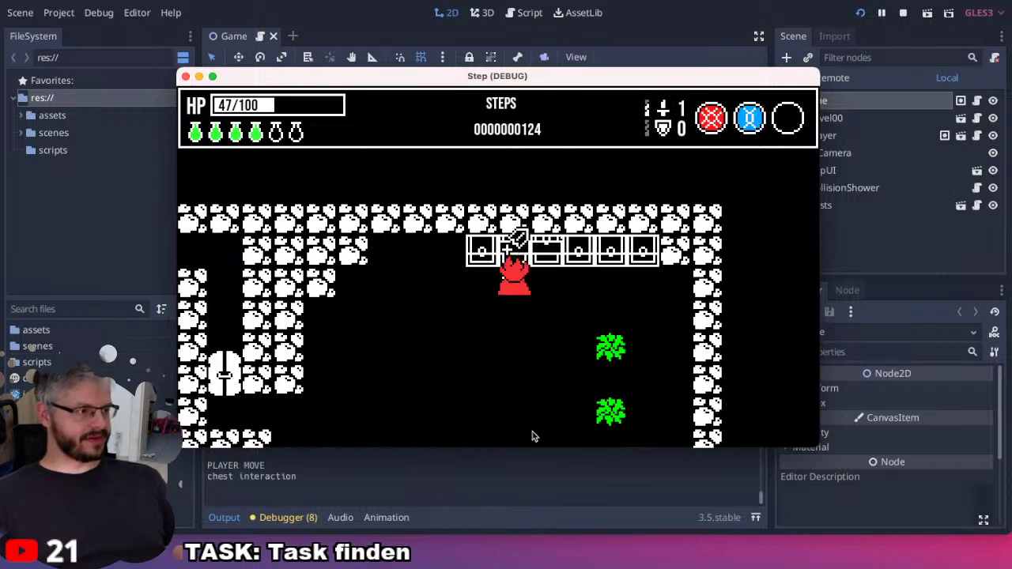
key("Up")
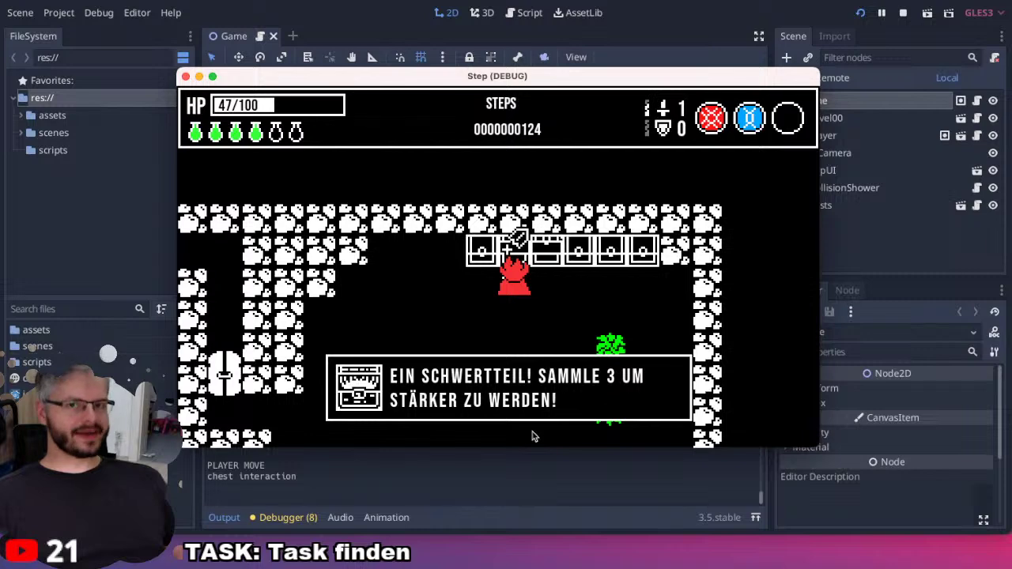
Move the hero to the first chest of the row and try up arrows on its five-slot direction lock.
key("Left")
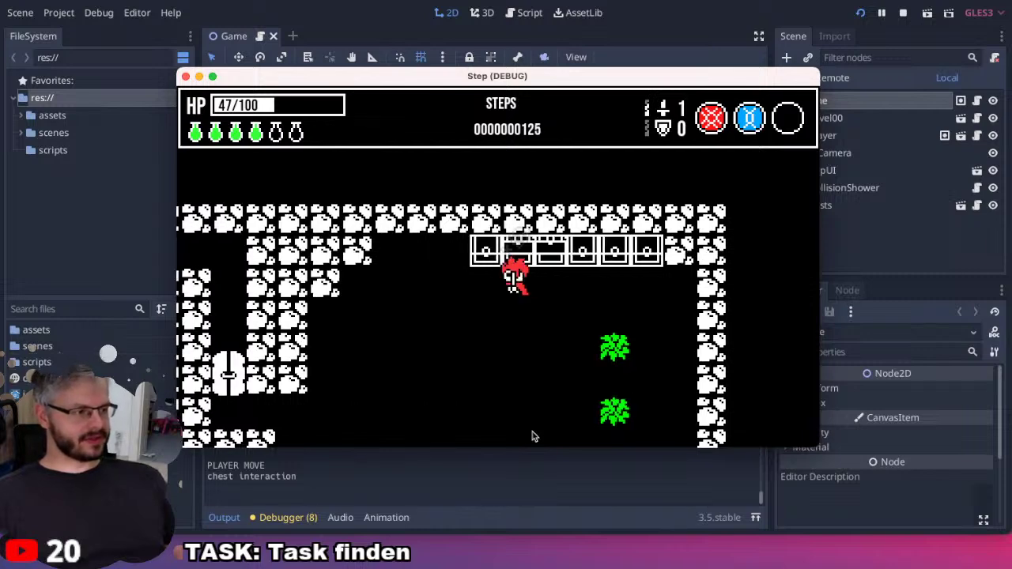
key("Left")
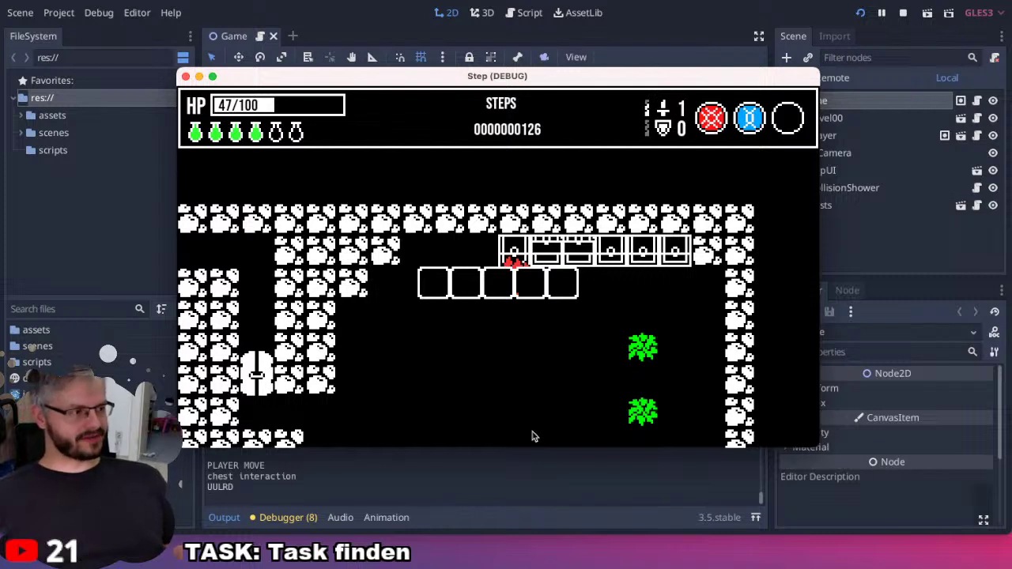
key("Up")
key("Up")
key("Up")
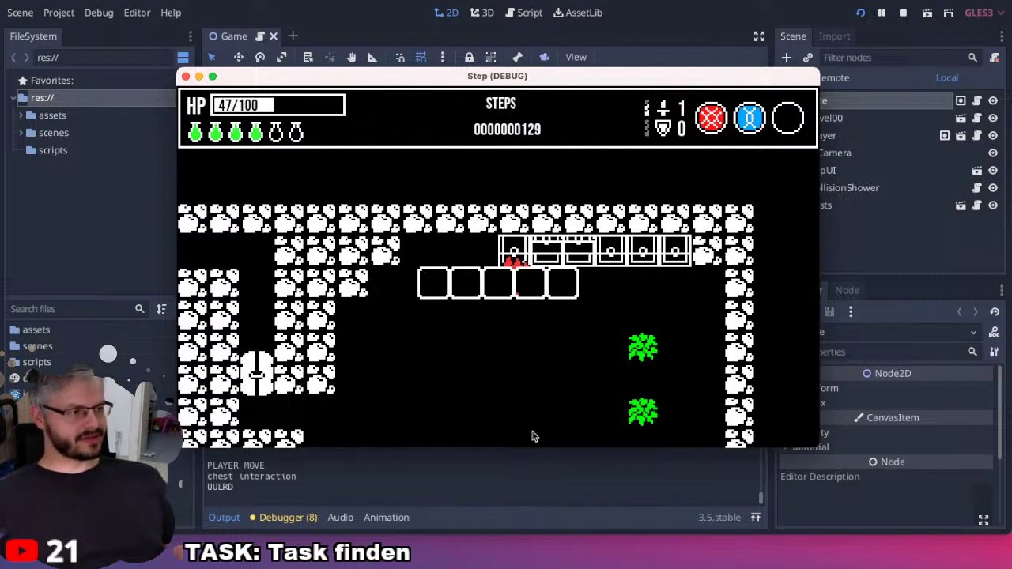
key("Up")
key("Up")
key("Up")
key("Up")
key("Up")
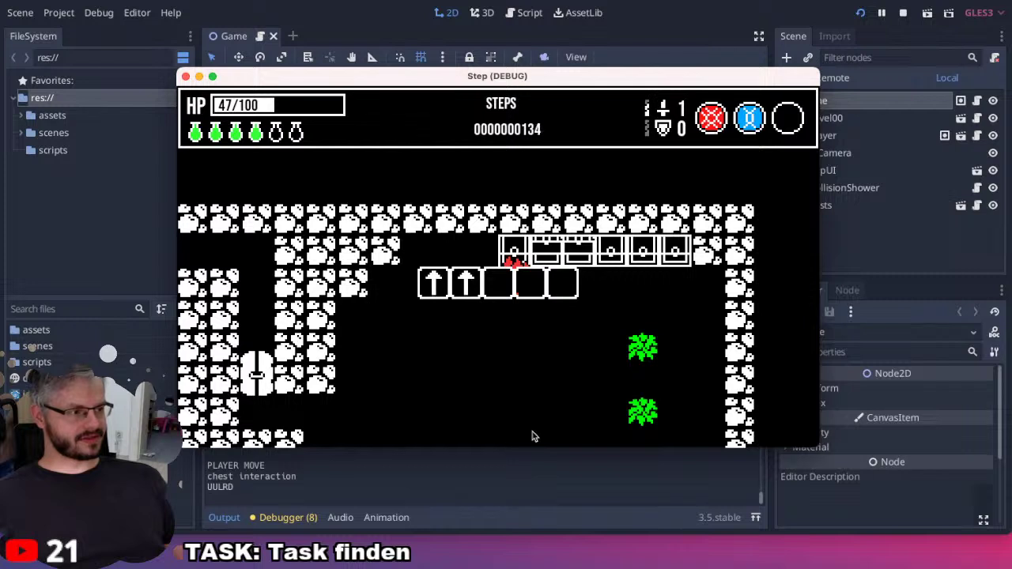
Try out the remaining directions of the first chest's lock, building on the sequence up, up, left, right.
key("Left")
key("Right")
key("Up")
key("Up")
key("Left")
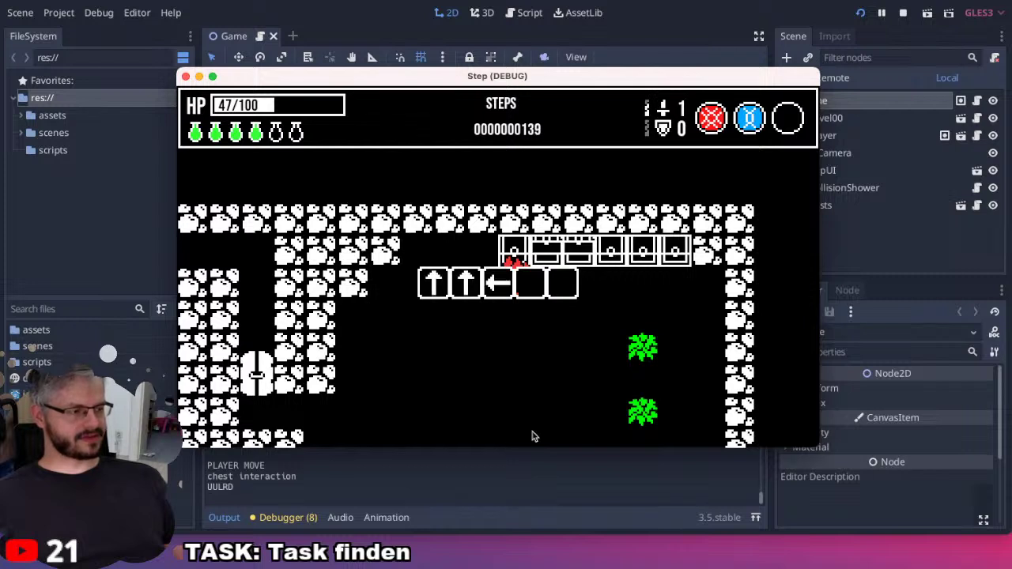
key("Right")
key("Up")
key("Up")
key("Left")
key("Right")
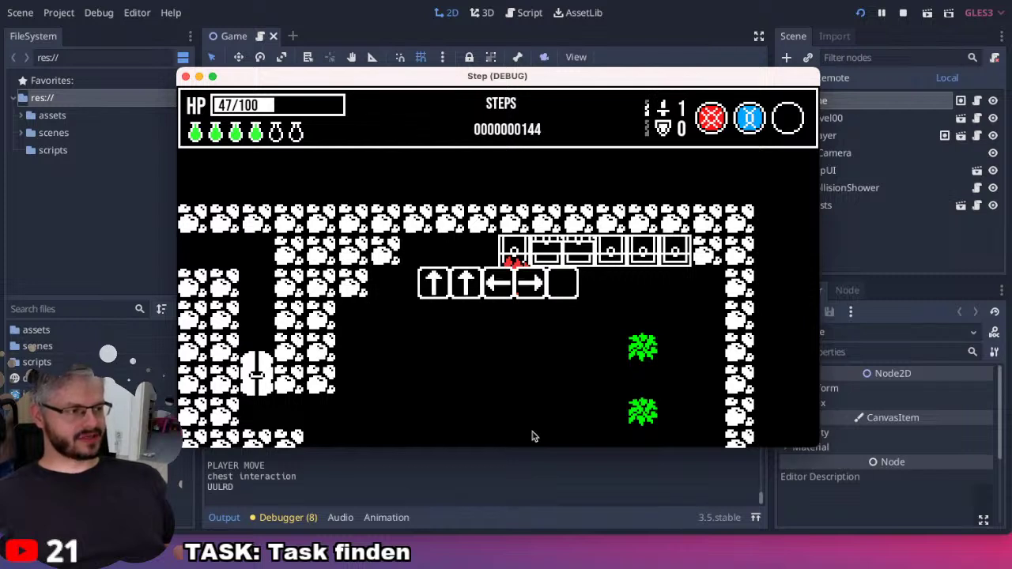
key("Down")
key("Up")
key("Up")
key("Down")
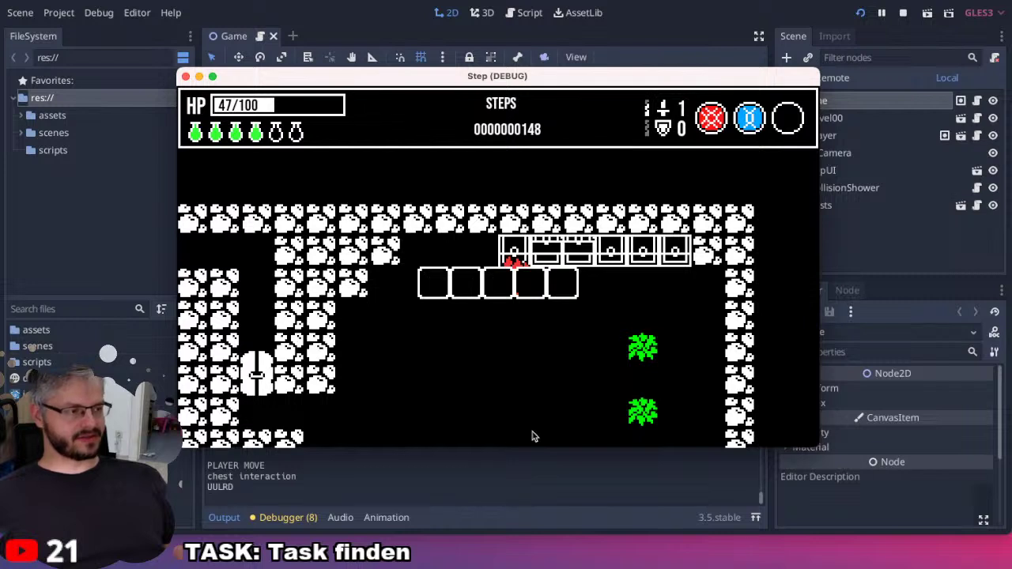
Unlock the first chest with the sequence up, up, left, right, down and collect its sword piece.
key("Down")
key("Up")
key("Up")
key("Left")
key("Right")
key("Down")
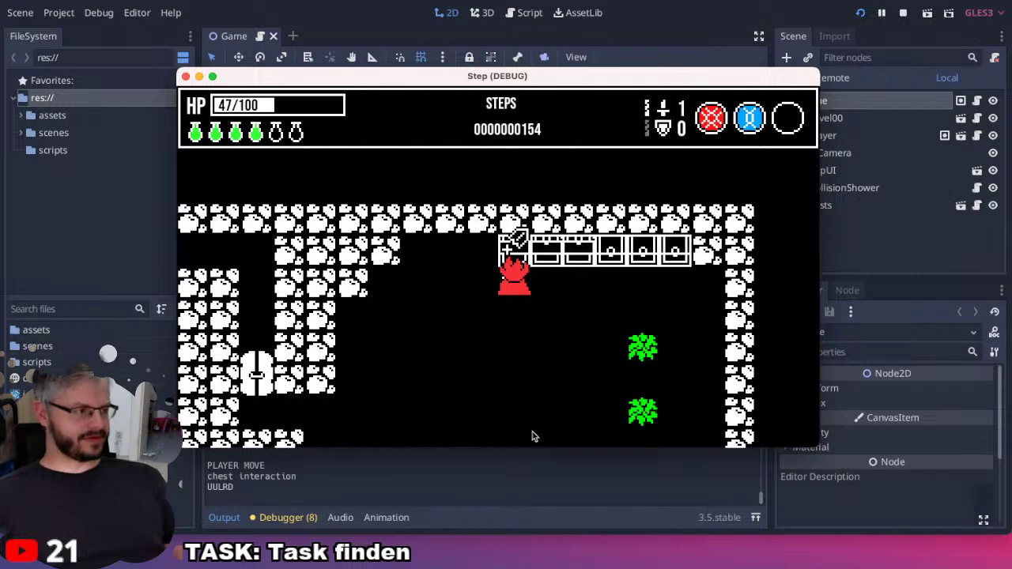
Leave the opened first chest, completing the three-piece sword upgrade, and walk away from the chest row.
key("Right")
key("Right")
key("Right")
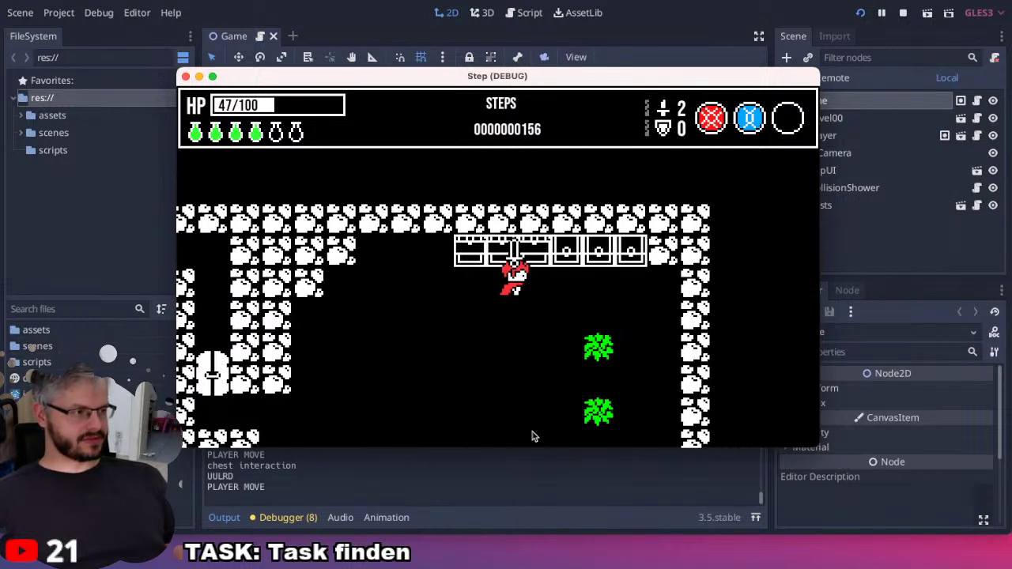
key("Left")
key("Left")
key("Down")
key("Down")
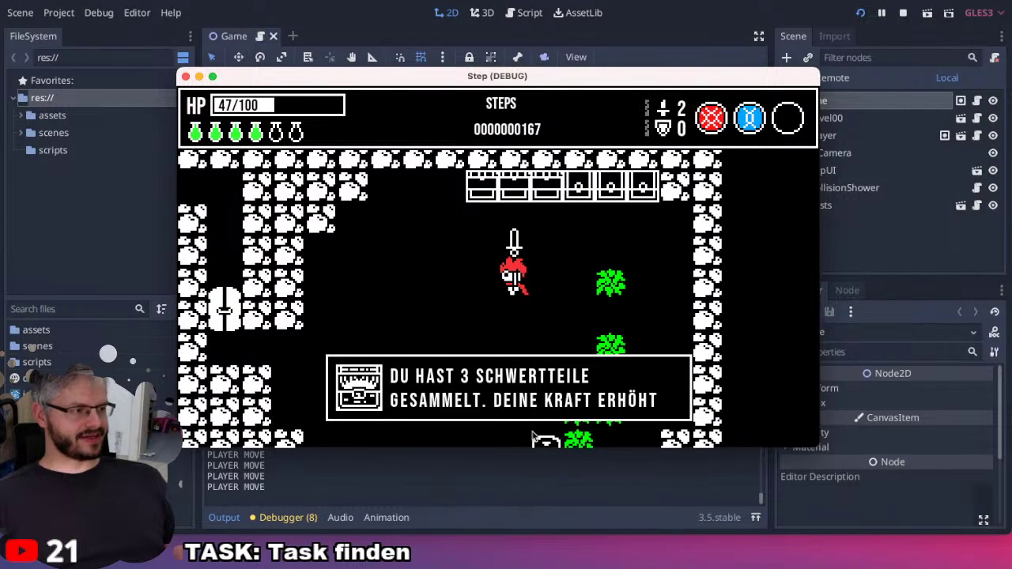
Walk the hero around the room in all directions to test movement while the sword upgrade message is open.
key("Down")
key("Down")
key("Down")
key("Up")
key("Up")
key("Up")
key("Up")
key("Right")
key("Right")
key("Right")
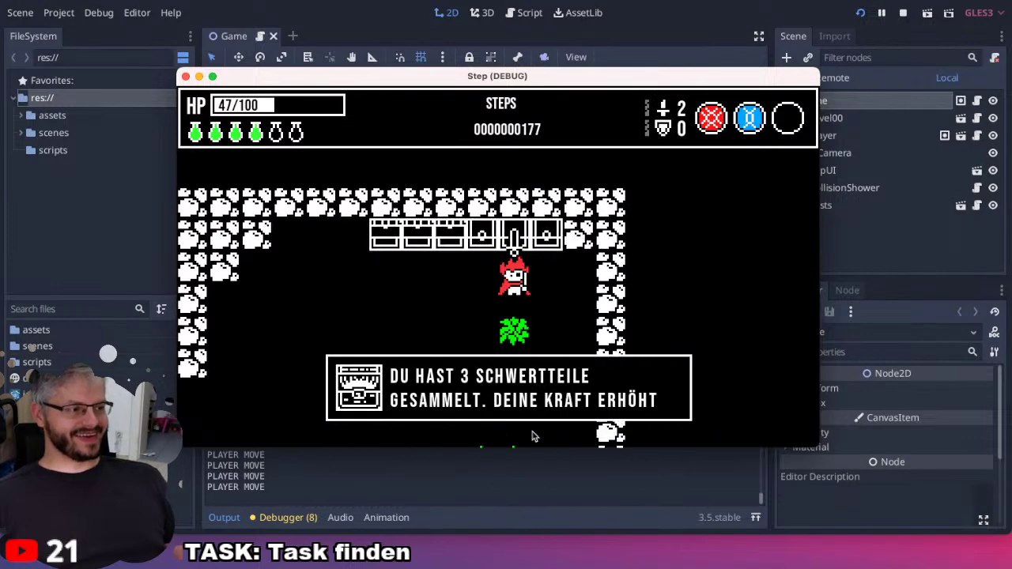
key("Left")
key("Left")
key("Left")
key("Left")
key("Down")
key("Up")
key("Up")
key("Up")
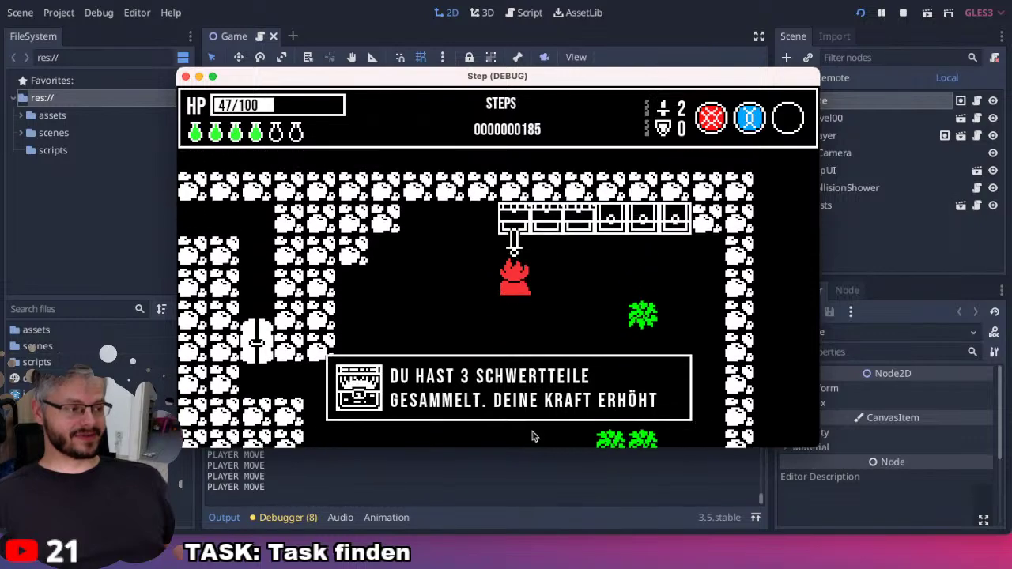
key("Right")
key("Up")
key("Up")
key("Down")
key("Down")
key("Left")
key("Right")
key("Left")
key("Right")
key("Left")
key("Right")
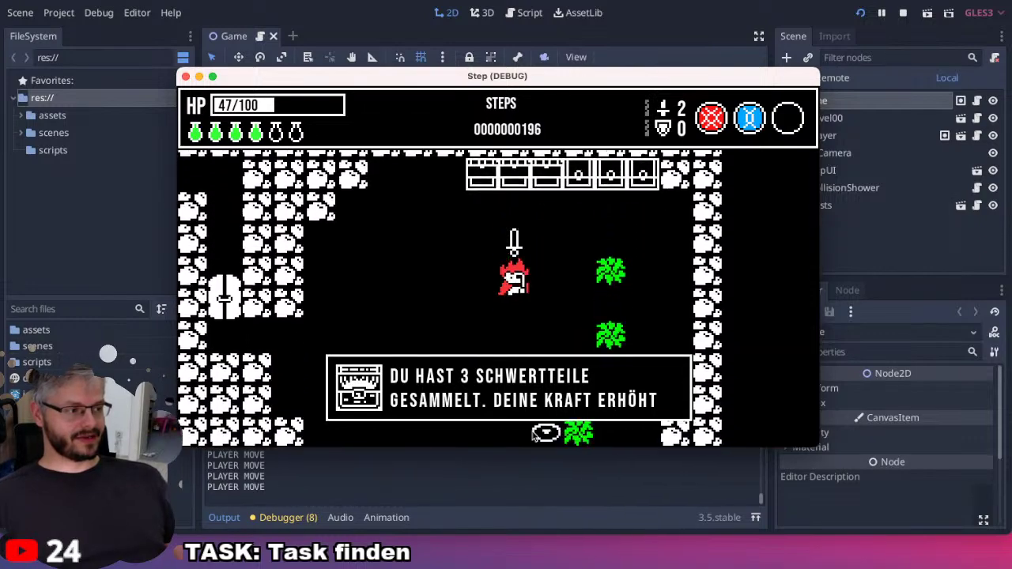
key("Down")
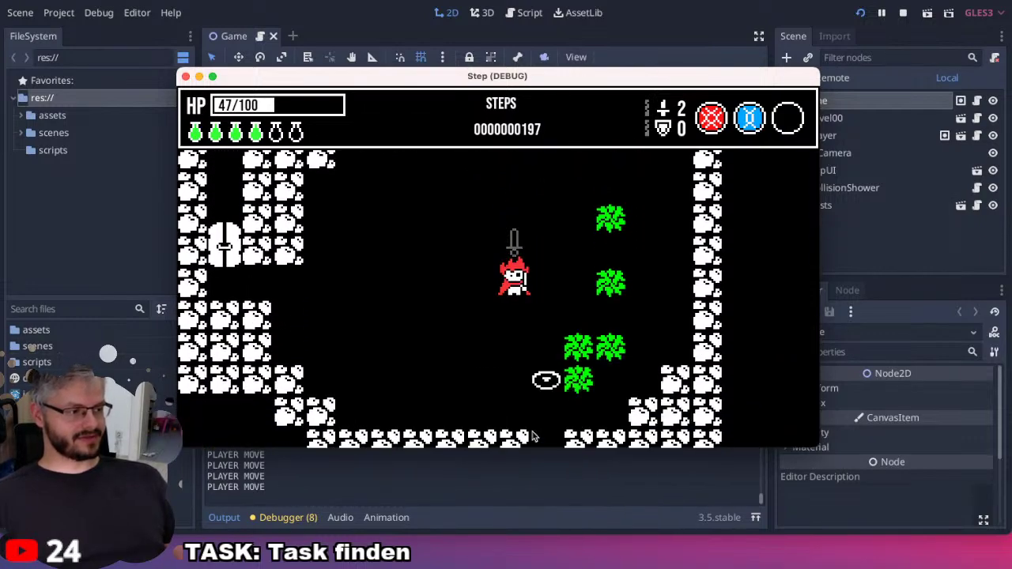
Walk the hero to the fourth chest, open it for a sword piece and close its message.
key("Up")
key("Up")
key("Up")
key("Up")
key("Right")
key("Right")
key("Up")
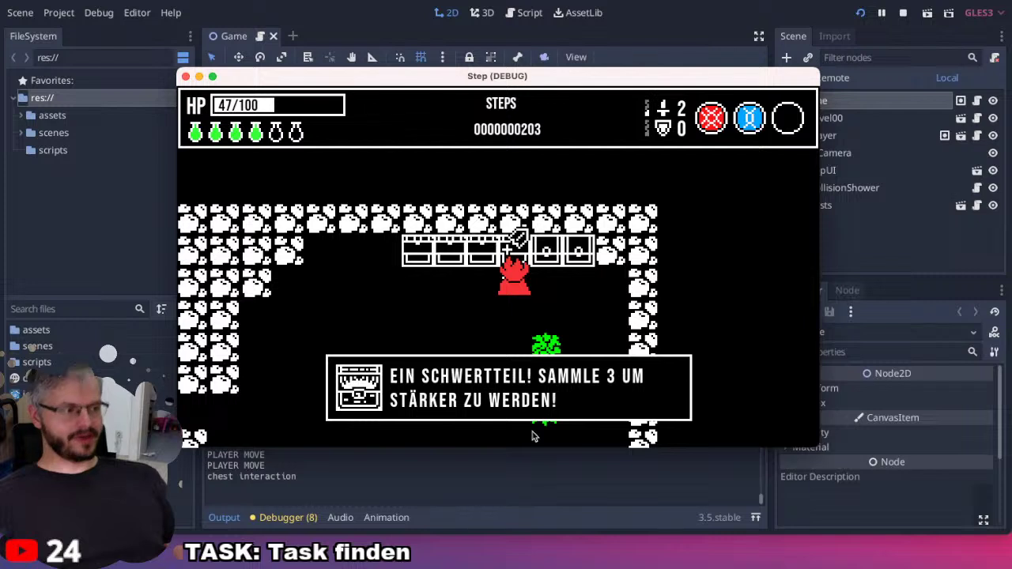
key("space")
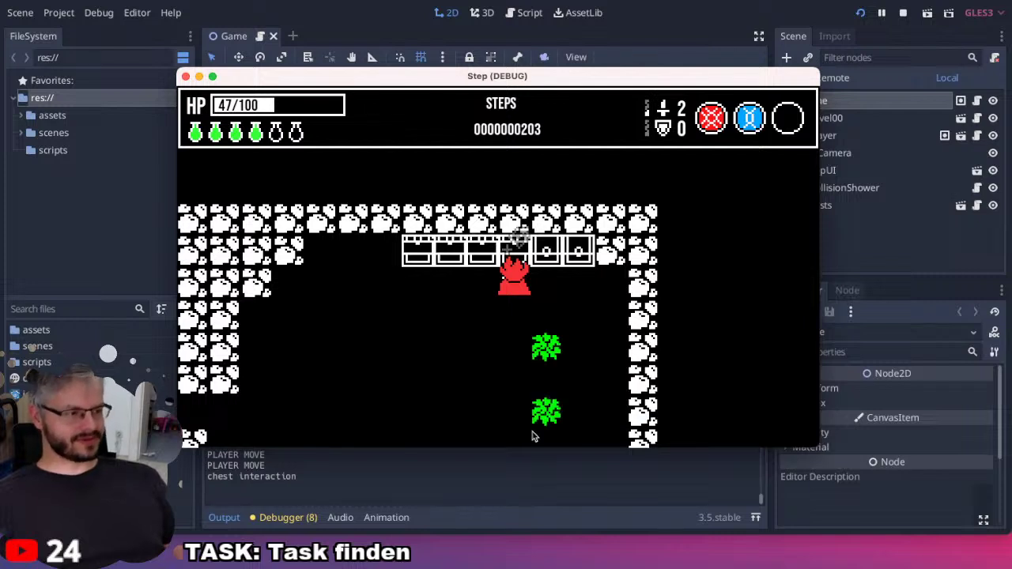
Open the fifth chest, collect its sword piece and dismiss the message.
key("Right")
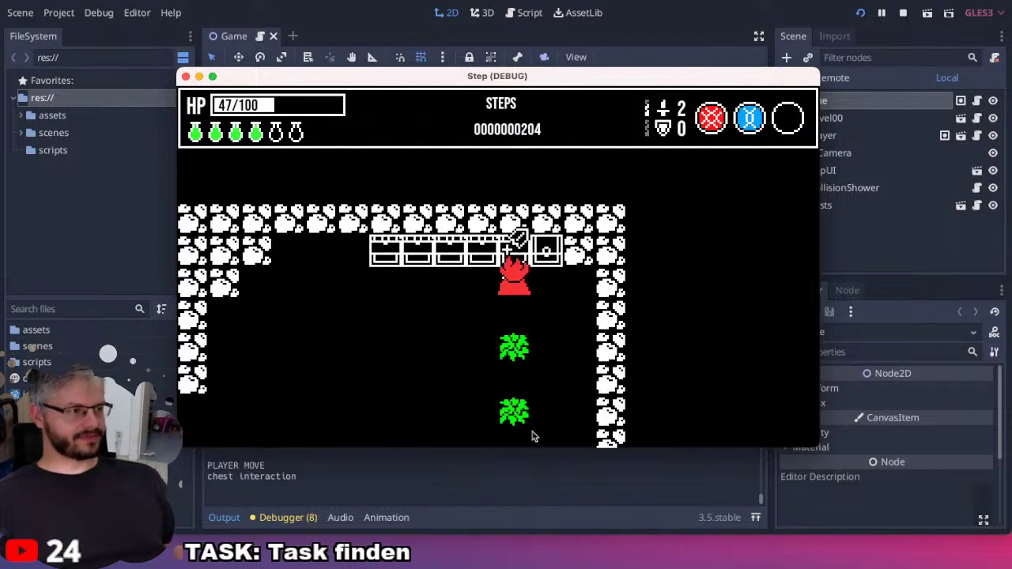
key("space")
key("space")
Open the last chest of the row, collect its sword piece and page through the upgrade messages.
key("Right")
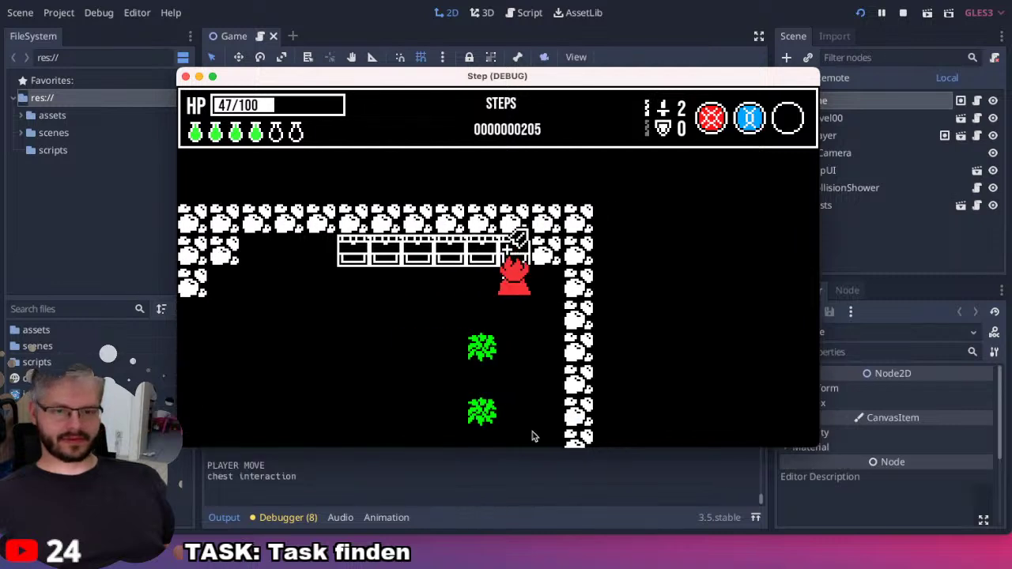
key("space")
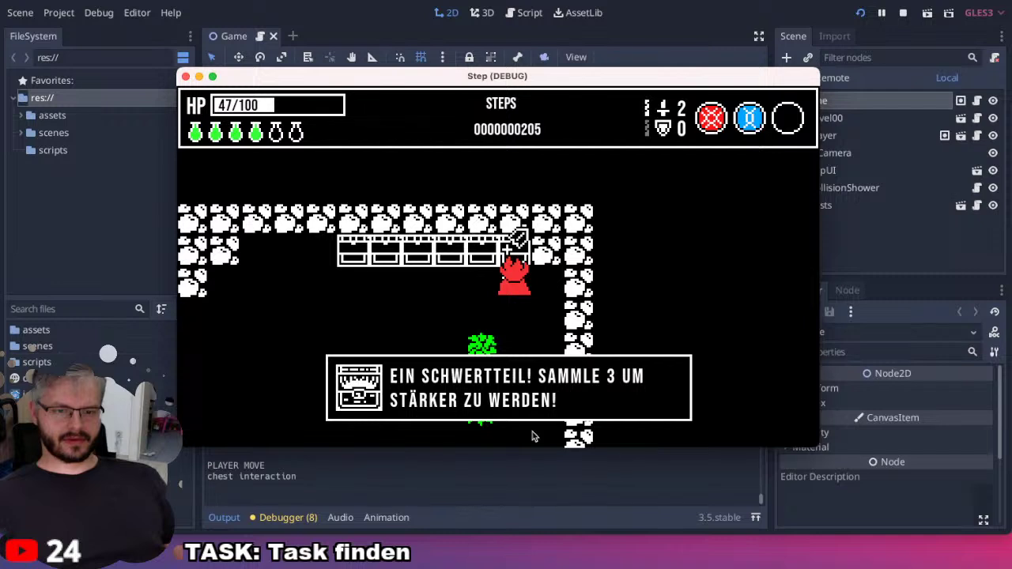
key("space")
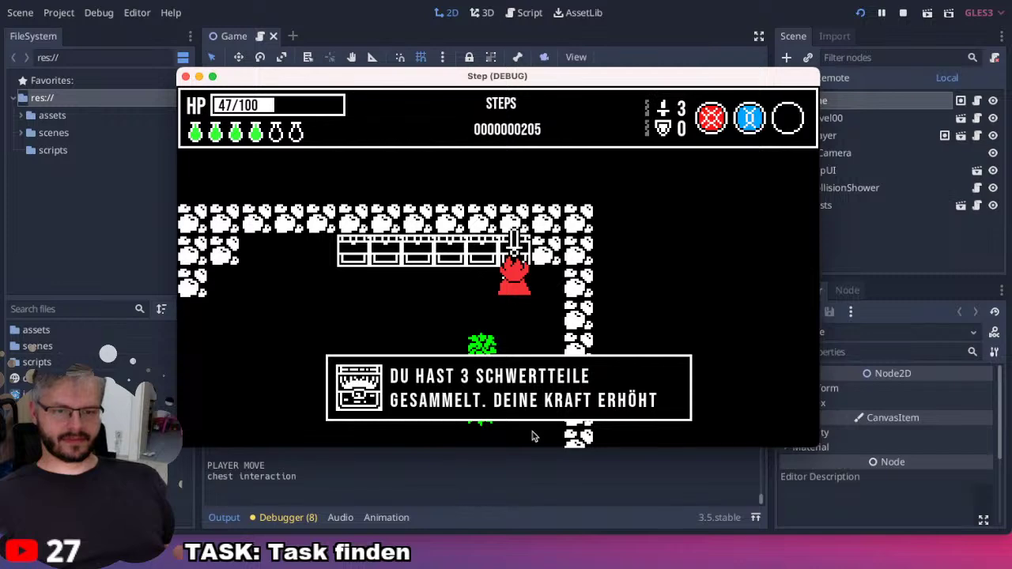
key("space")
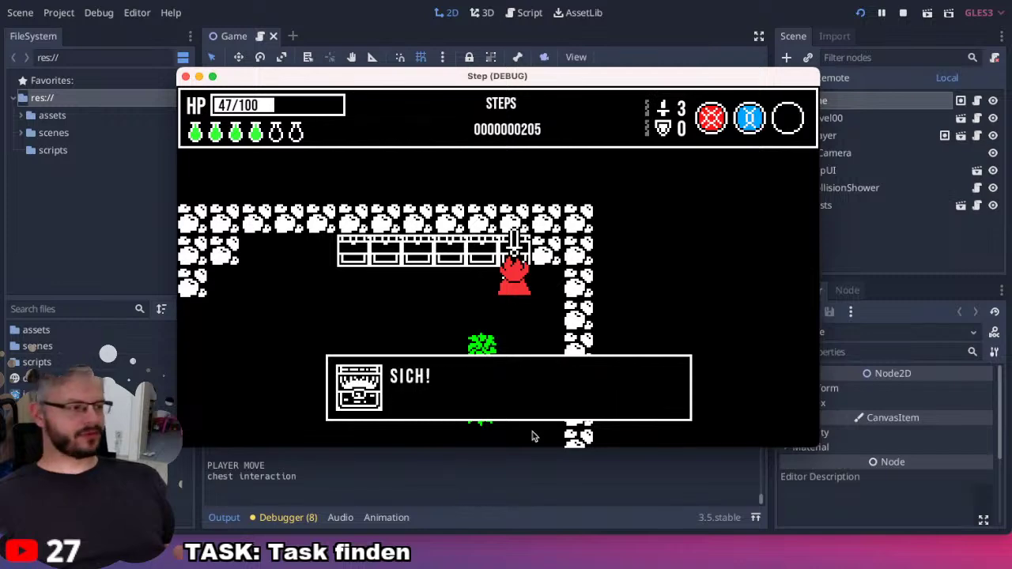
key("space")
Walk the hero down from the chests and across the room towards the doors in the stone wall.
key("Down")
key("Down")
key("Down")
key("Left")
key("Left")
key("Left")
key("Left")
key("Left")
key("Left")
key("Left")
key("Left")
key("Left")
key("Left")
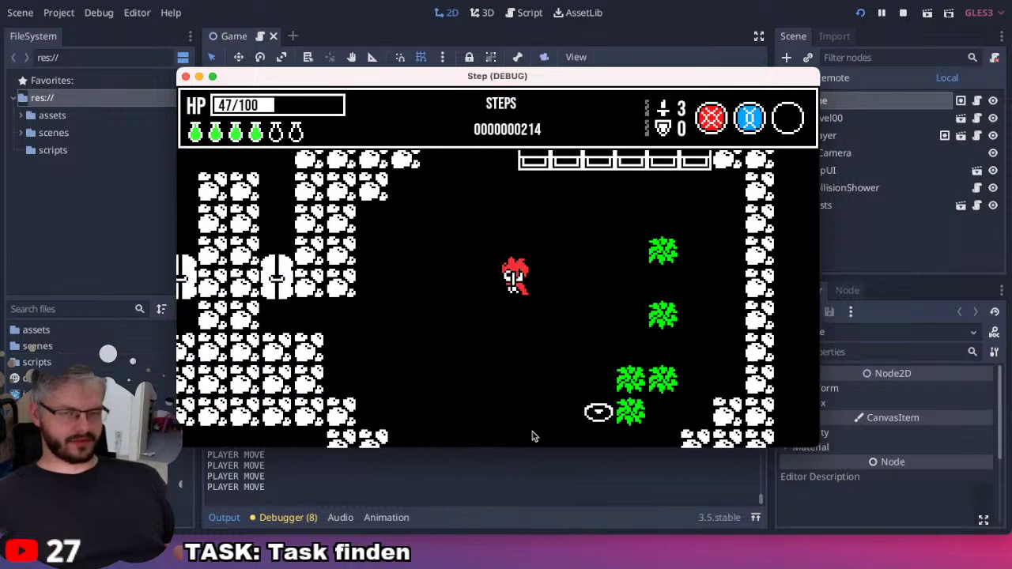
Take the hero through the nearest door and up the corridor into the passage linking the two doors.
key("Left")
key("Left")
key("Left")
key("Left")
key("Up")
key("Up")
key("Up")
key("Right")
key("Right")
key("Right")
key("Right")
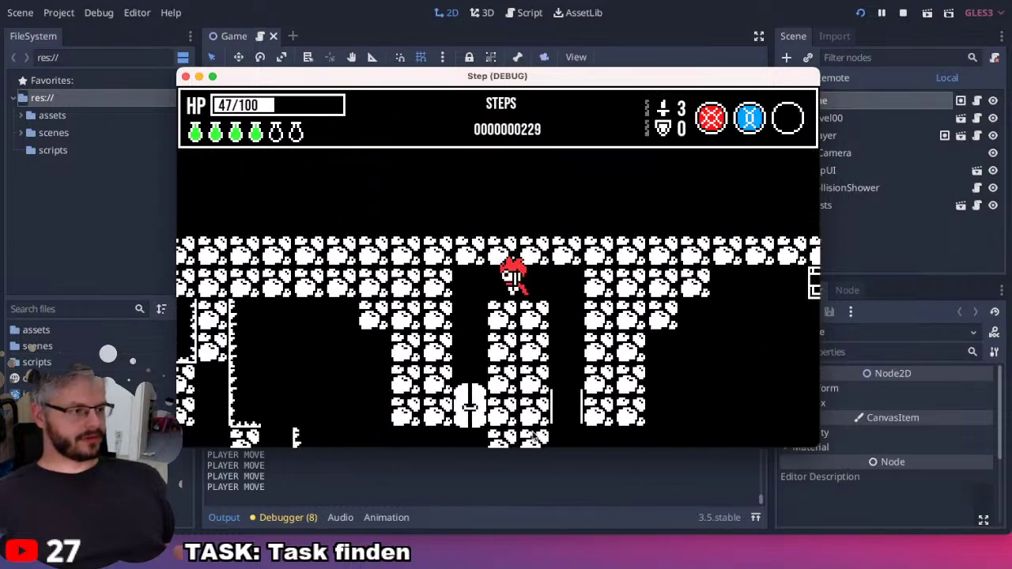
Take the hero down the passage's other corridor, through the closed door and west into the room with the ledges.
key("Up")
key("Up")
key("Up")
key("Up")
key("Down")
key("Down")
key("Left")
key("Left")
key("Left")
key("Left")
key("Left")
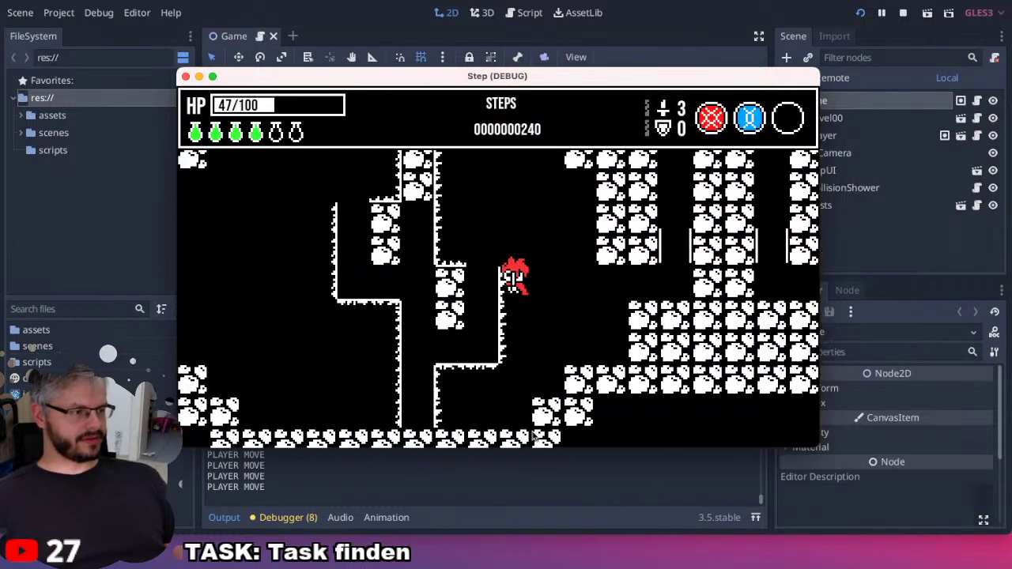
Guide the hero west around the first ledges and onto the ledge below the central rock column.
key("Left")
key("Left")
key("Down")
key("Down")
key("Down")
key("Left")
key("Left")
key("Left")
key("Up")
key("Up")
key("Left")
key("Left")
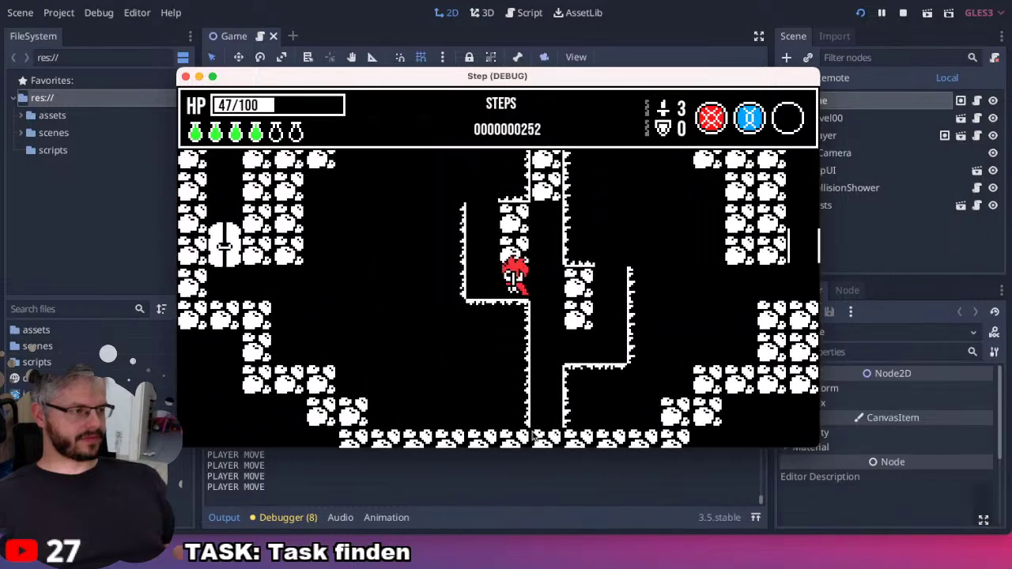
Walk the hero off the central ledges and west across the room towards the next pair of closed doors.
key("Left")
key("Left")
key("Up")
key("Right")
key("Left")
key("Left")
key("Left")
key("Left")
key("Left")
key("Left")
key("Left")
key("Down")
key("Down")
key("Left")
key("Left")
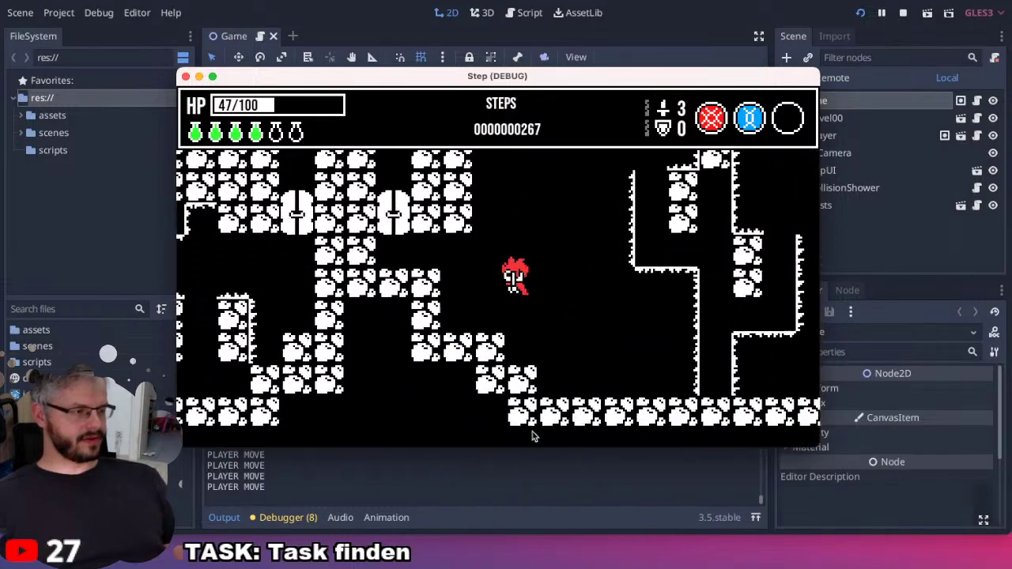
Take the hero through the nearer western door, up its corridor and over into the adjoining corridor.
key("Up")
key("Left")
key("Left")
key("Left")
key("Left")
key("Up")
key("Up")
key("Up")
key("Left")
key("Left")
key("Up")
key("Up")
key("Left")
key("Left")
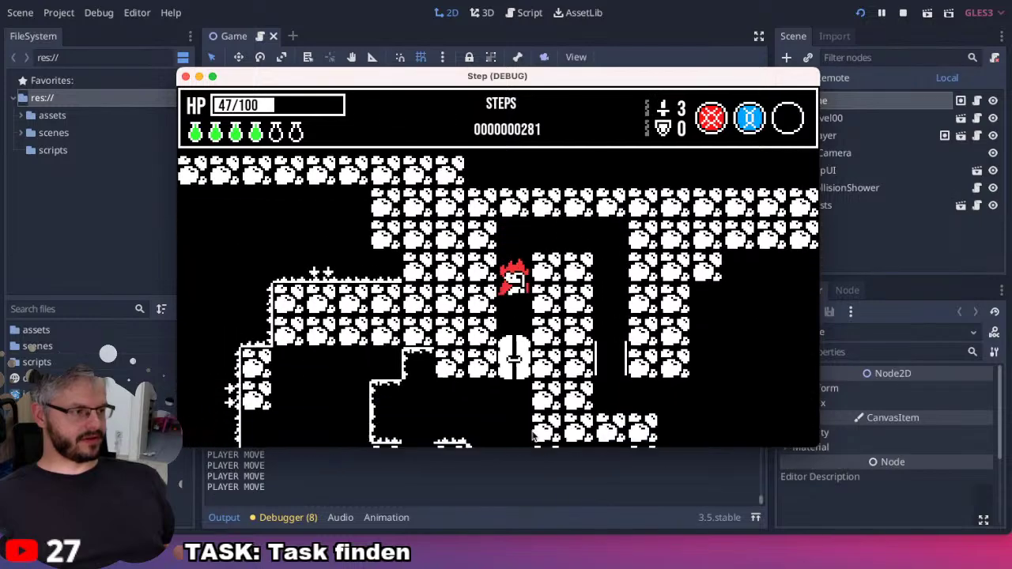
Lead the hero down through the second western door and over to the ledge in the cave beyond.
key("Left")
key("Up")
key("Up")
key("Left")
key("Left")
key("Left")
key("Left")
key("Down")
key("Down")
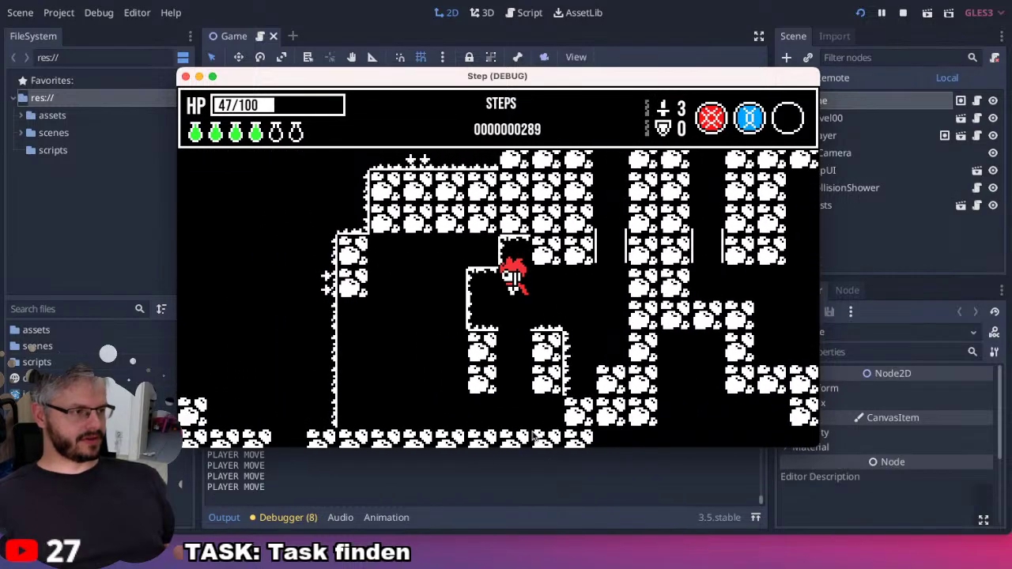
Move the hero around the western cave's ledge and up into the small nook in the wall.
key("Left")
key("Down")
key("Up")
key("Up")
key("Up")
key("Up")
key("Up")
key("Up")
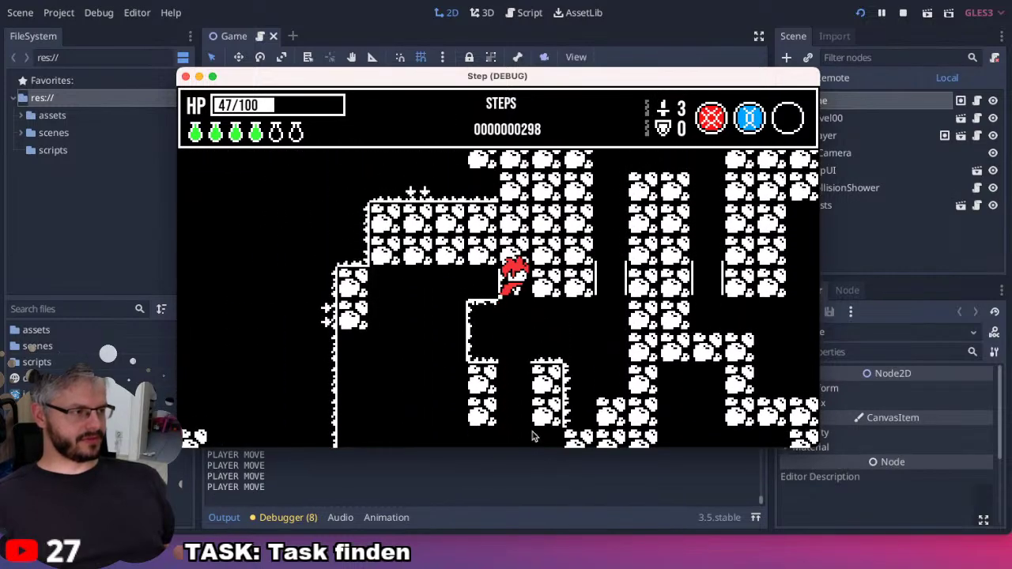
Take the hero back east through the first open door and around the linking passage to the second corridor.
key("Right")
key("Right")
key("Down")
key("Right")
key("Up")
key("Up")
key("Up")
key("Up")
key("Right")
key("Right")
key("Up")
key("Right")
key("Right")
key("Up")
key("Up")
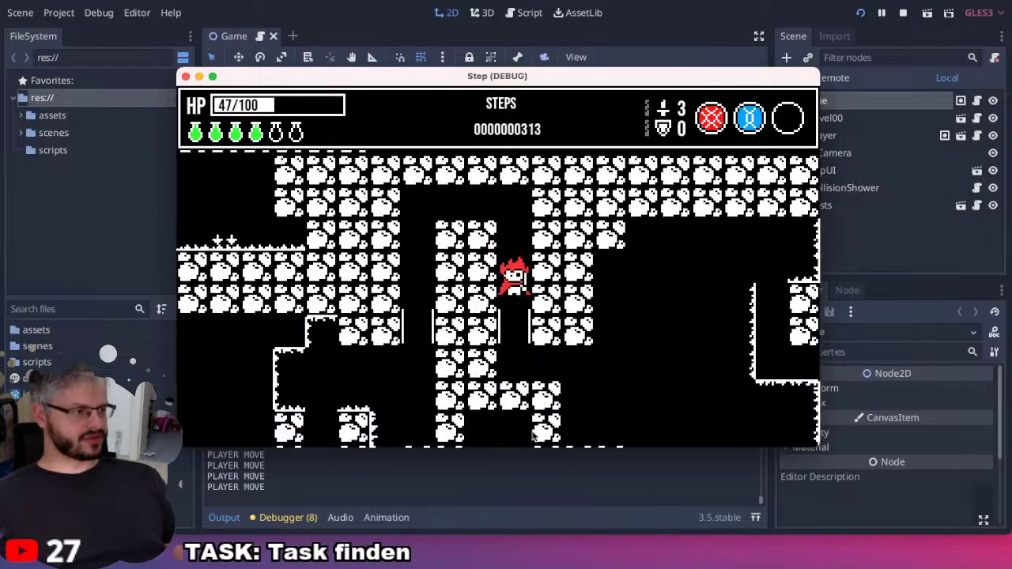
Walk the hero out of the doorway, across the middle room and up onto the raised rock ledge.
key("Right")
key("Right")
key("Right")
key("Right")
key("Right")
key("Right")
key("Right")
key("Right")
key("Up")
key("Right")
key("Right")
key("Right")
key("Up")
key("Up")
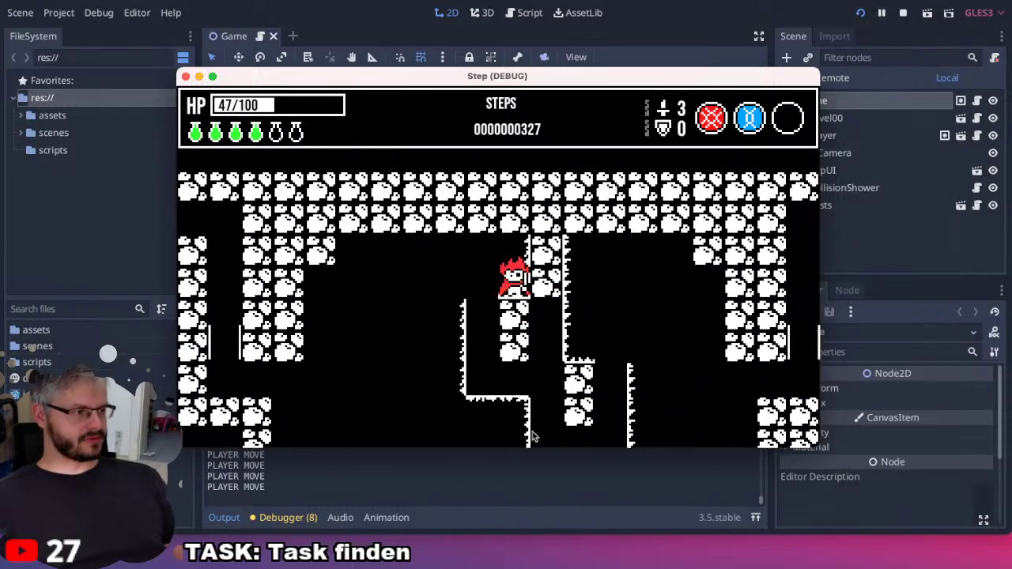
Bring the hero down from the raised ledge and east across the gap to the next ledge.
key("Down")
key("Down")
key("Down")
key("Down")
key("Down")
key("Down")
key("Right")
key("Down")
key("Down")
key("Down")
key("Right")
key("Down")
key("Down")
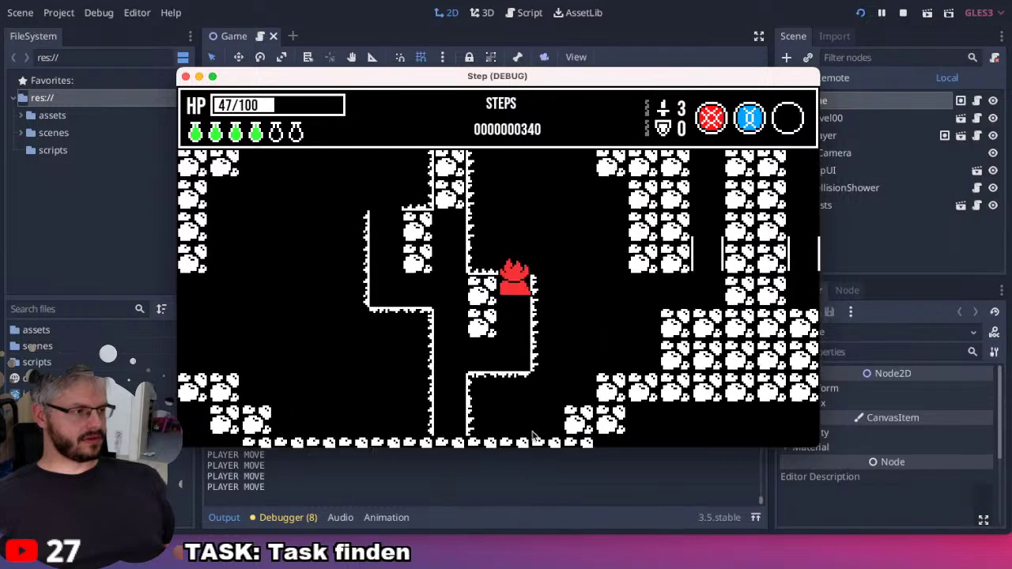
Walk the hero from the ledges through the nearer eastern door and up to the top of its corridor.
key("Down")
key("Down")
key("Down")
key("Down")
key("Down")
key("Down")
key("Down")
key("Down")
key("Down")
key("Down")
key("Down")
key("Down")
key("Down")
key("Down")
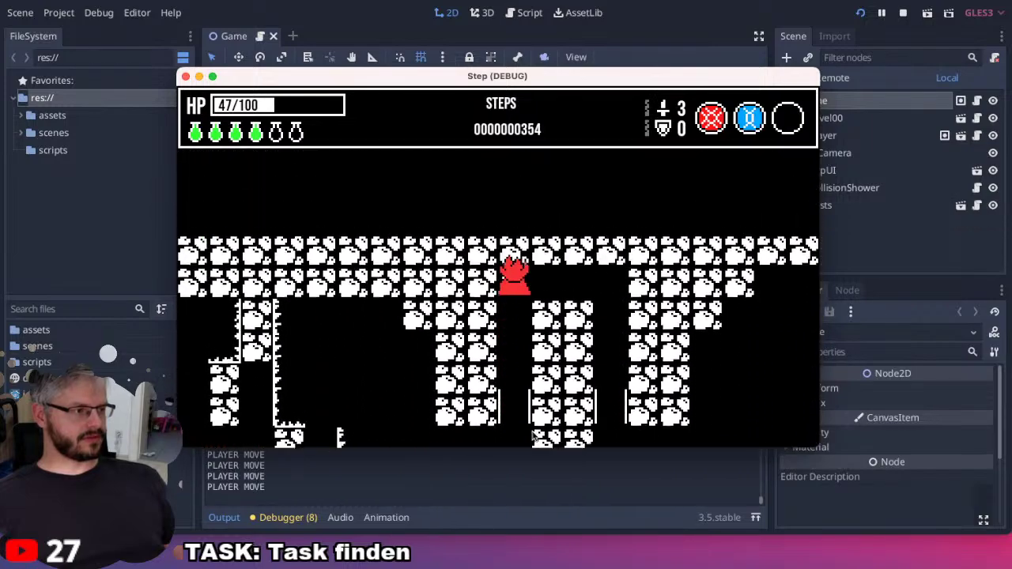
Take the hero across the linking passage, down through the other door and east into the room with the bushes.
key("Down")
key("Down")
key("Down")
key("Down")
key("Down")
key("Down")
key("Down")
key("Down")
key("Down")
key("Right")
key("Right")
key("Right")
key("Right")
key("Right")
key("Right")
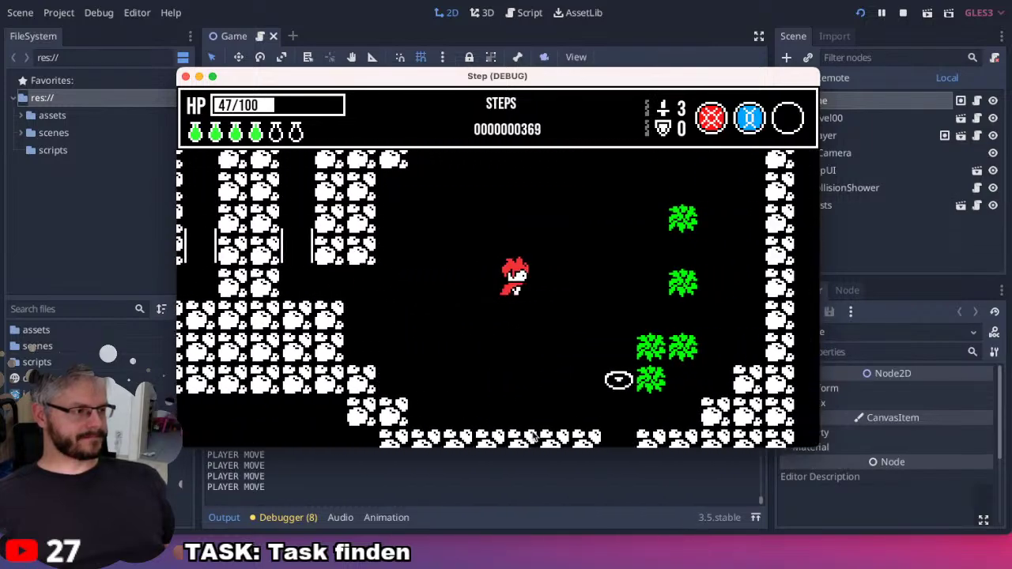
Walk the hero past the bushes and south through the gap in the wall into the open area below.
key("Down")
key("Down")
key("Down")
key("Down")
key("Right")
key("Right")
key("Right")
key("Down")
key("Down")
key("Down")
key("Down")
key("Down")
key("Down")
key("Down")
key("Down")
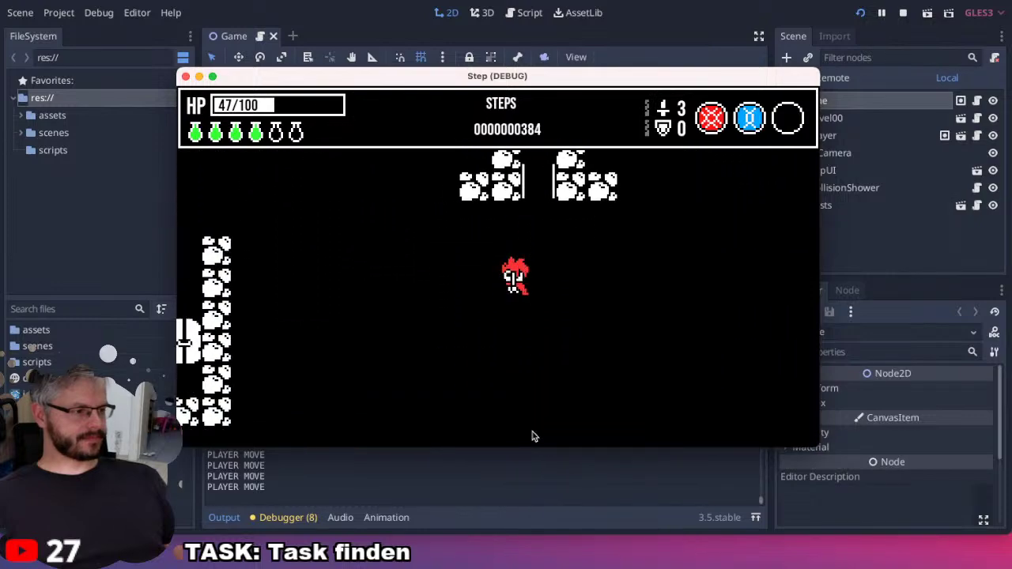
Walk the hero west across the open area and north to the top of the wall beside the closed door.
key("Left")
key("Left")
key("Left")
key("Left")
key("Left")
key("Left")
key("Left")
key("Left")
key("Left")
key("Up")
key("Up")
key("Up")
key("Up")
key("Up")
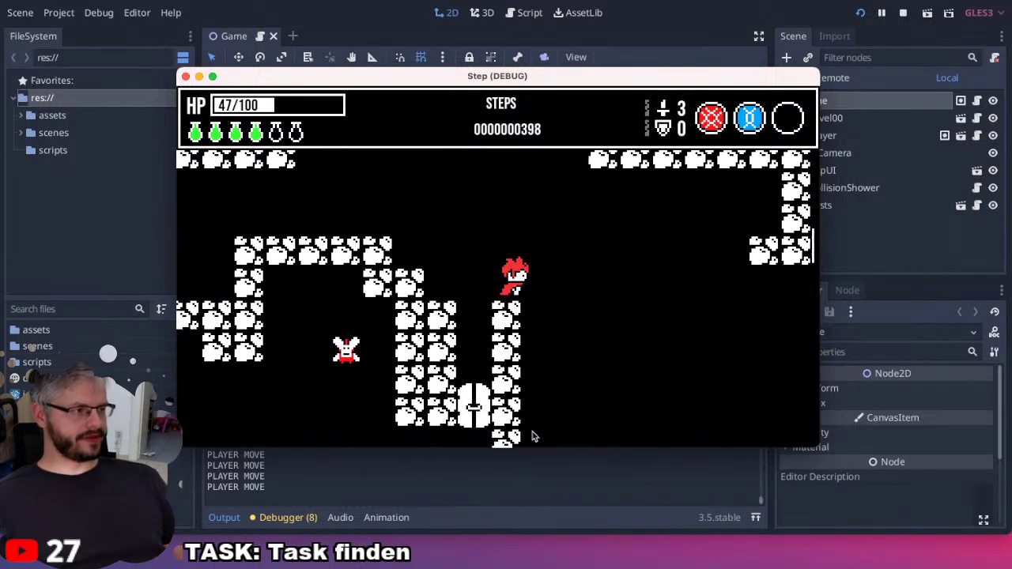
Take the hero around the wall's upper end and south down the narrow corridor into its doorway.
key("Right")
key("Right")
key("Right")
key("Left")
key("Left")
key("Left")
key("Left")
key("Left")
key("Left")
key("Down")
key("Down")
key("Down")
key("Down")
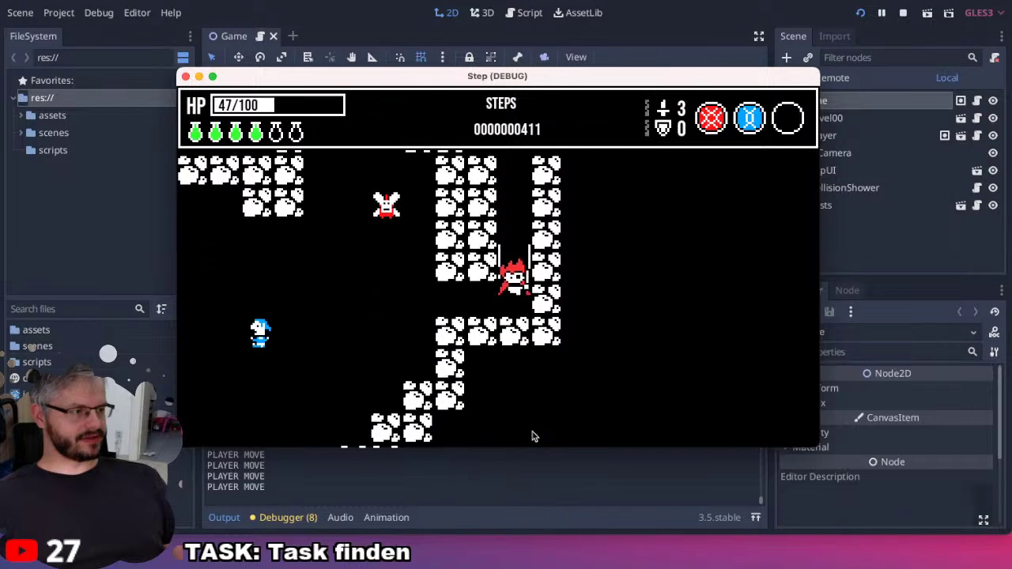
Walk the hero west and up to the bee, talk to it and page through its whole dialogue.
key("Left")
key("Left")
key("Left")
key("Up")
key("Up")
key("Up")
key("Up")
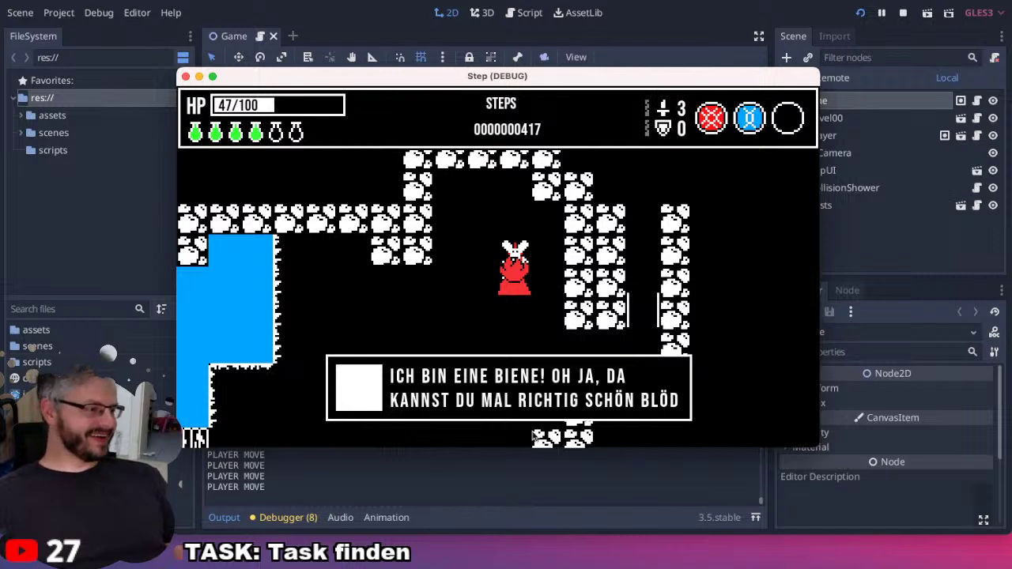
key("space")
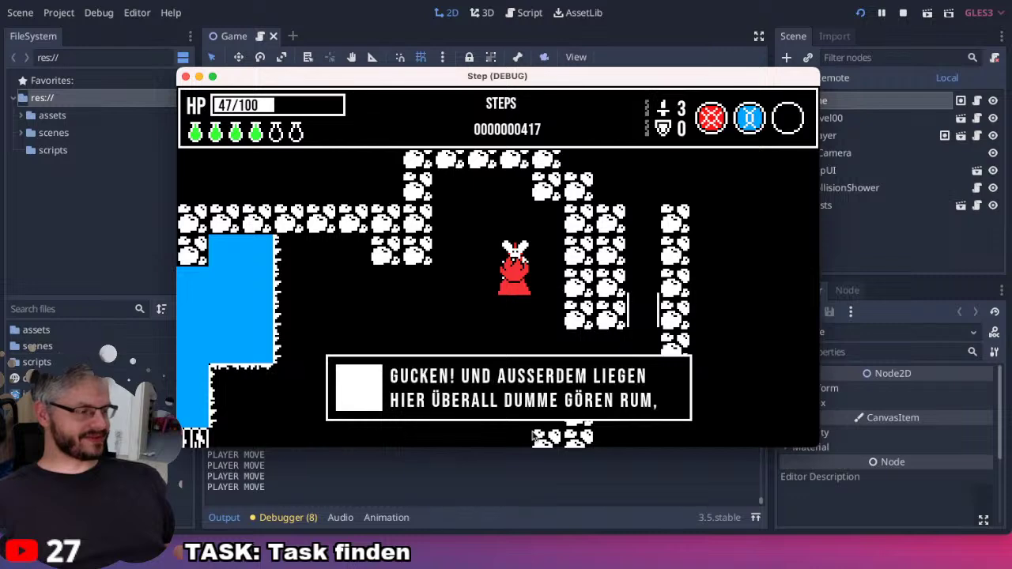
key("space")
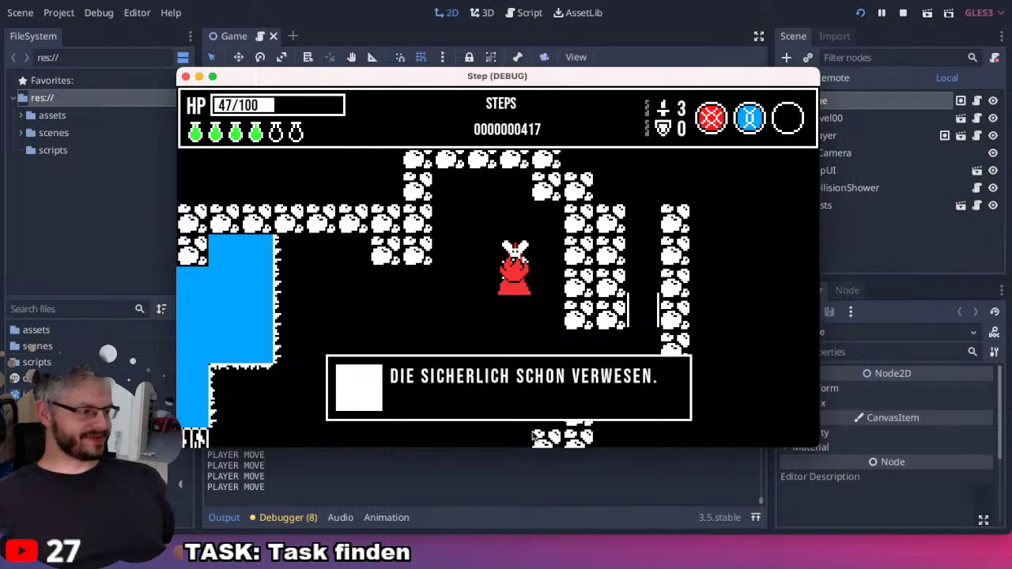
key("space")
Walk the hero south-west to the blue-haired character and go through the dialogue about distributing flags.
key("Down")
key("Down")
key("Down")
key("Left")
key("Left")
key("Left")
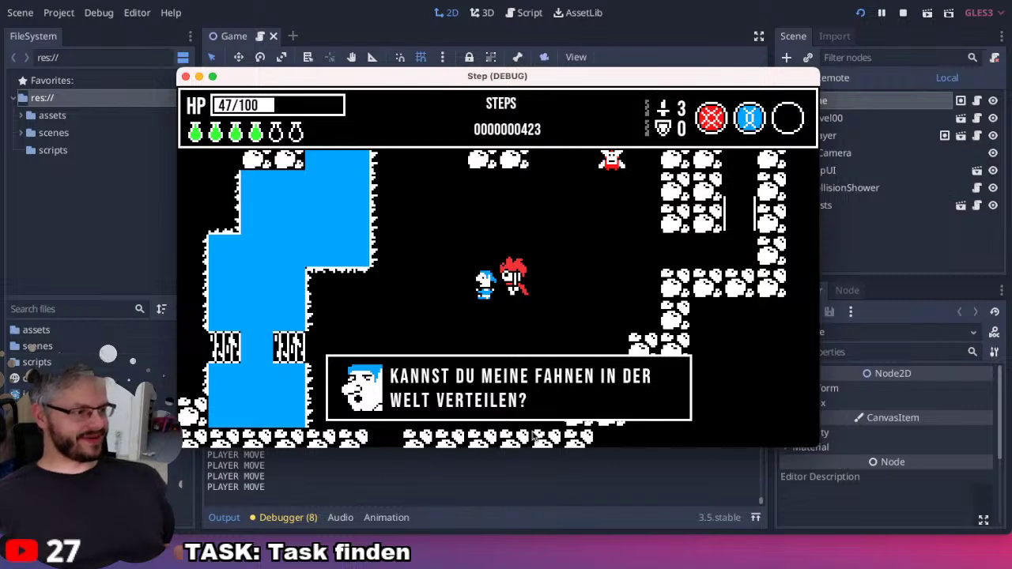
key("space")
Walk the hero to the riverbank opposite the lever and trigger it from across the water to close the bridge gap.
key("Down")
key("Down")
key("Left")
key("Left")
key("Left")
key("Left")
key("Left")
key("Left")
key("Up")
key("Up")
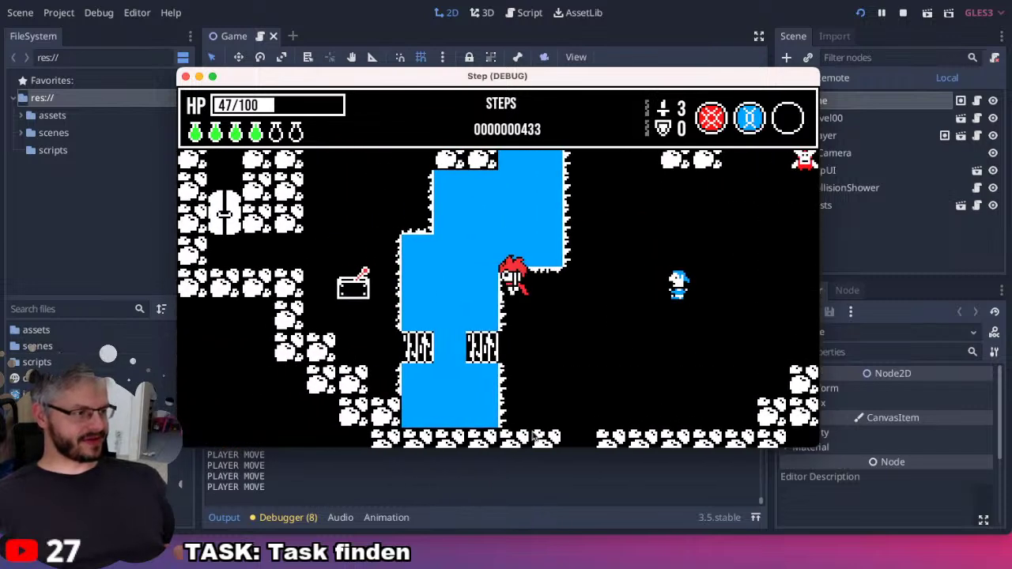
key("Down")
key("Down")
key("Left")
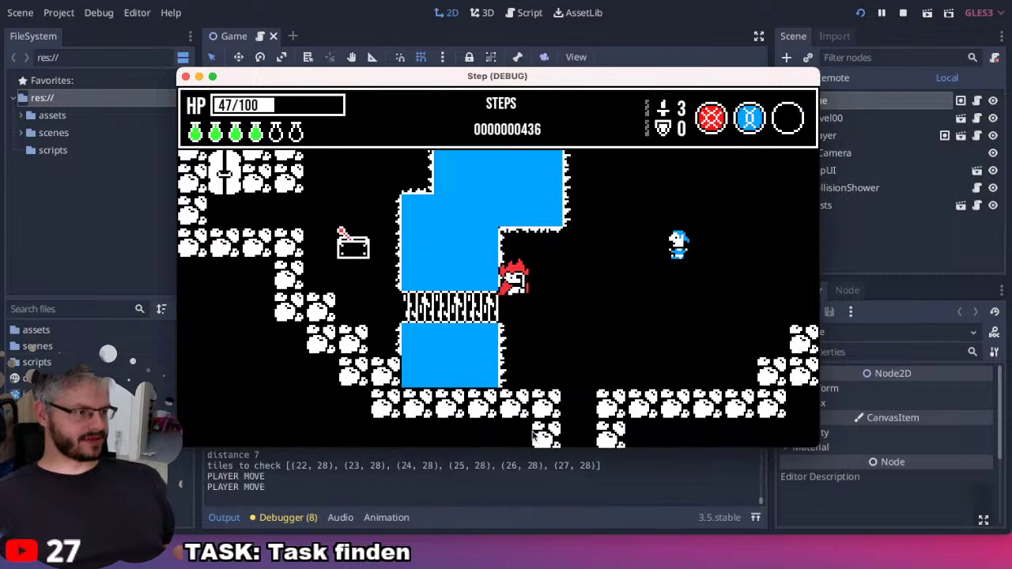
Cross the bridge with the hero, pass north of the lever and head west to the nearer closed door.
key("Left")
key("Left")
key("Left")
key("Left")
key("Up")
key("Up")
key("Up")
key("Up")
key("Up")
key("Left")
key("Left")
key("Left")
key("Left")
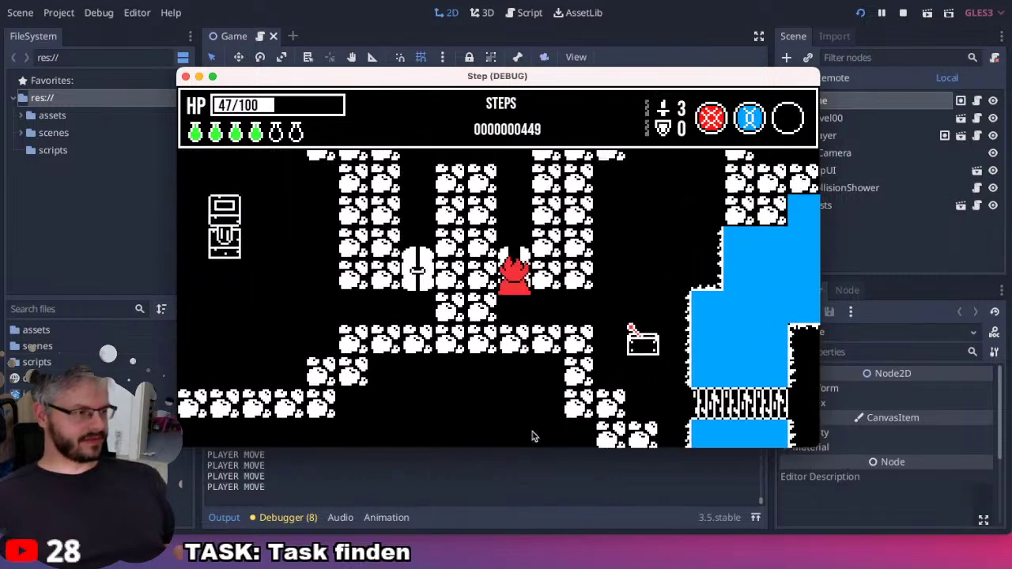
Take the hero north through the door, across the linking passage and south through the neighbouring door.
key("Up")
key("Up")
key("Up")
key("Up")
key("Left")
key("Left")
key("Left")
key("Down")
key("Down")
key("Down")
key("Down")
key("Down")
key("Left")
key("Left")
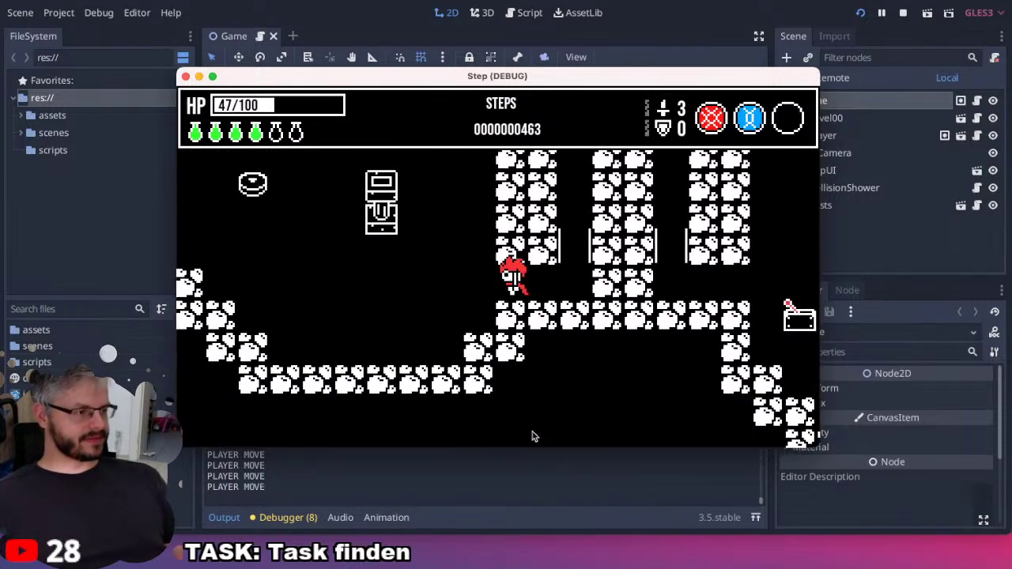
Walk the hero west into the room with the pillar and floor switch, stopping just south of the pillar.
key("Left")
key("Left")
key("Left")
key("Left")
key("Left")
key("Left")
key("Left")
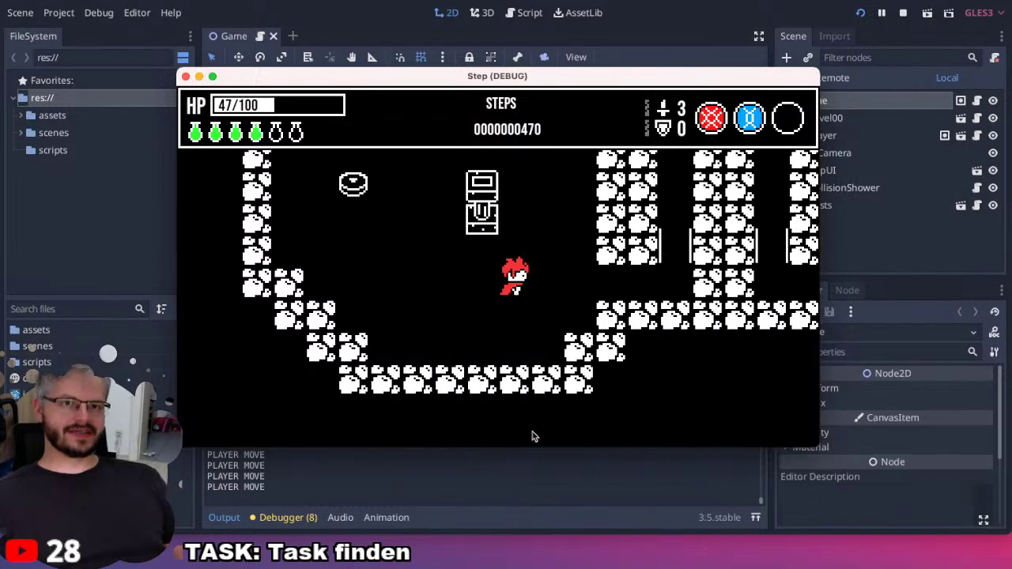
key("Left")
key("Left")
key("Left")
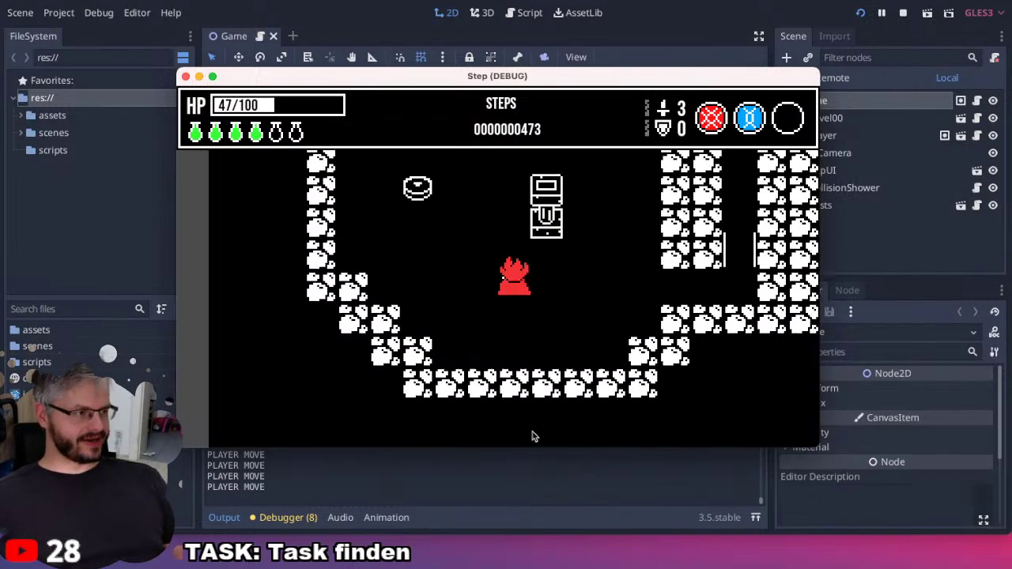
Bring the hero around to the pillar's east side and push it west past the floor switch's spot to open the northern door.
key("Up")
key("Right")
key("Up")
key("Up")
key("Right")
key("Right")
key("Up")
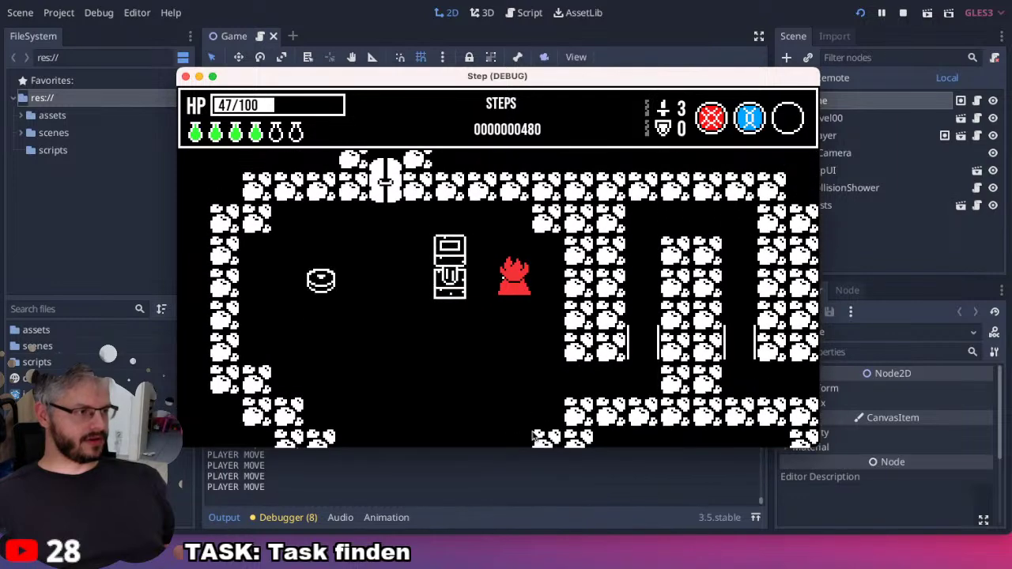
key("Left")
key("Left")
key("Left")
key("Left")
key("Right")
key("Right")
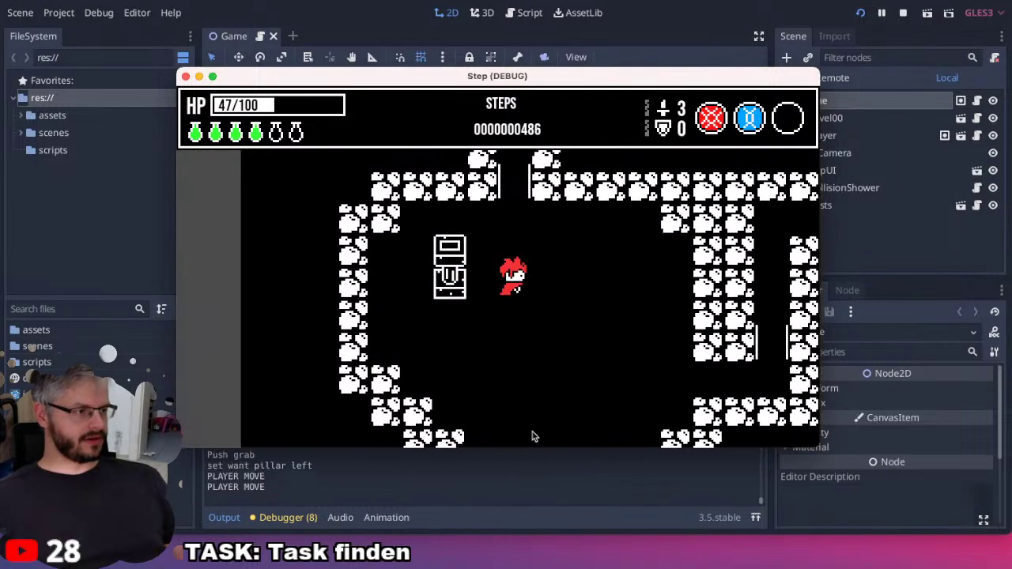
Walk the hero north through the opened door and east onto the ledge near the top of the next room.
key("Up")
key("Up")
key("Up")
key("Up")
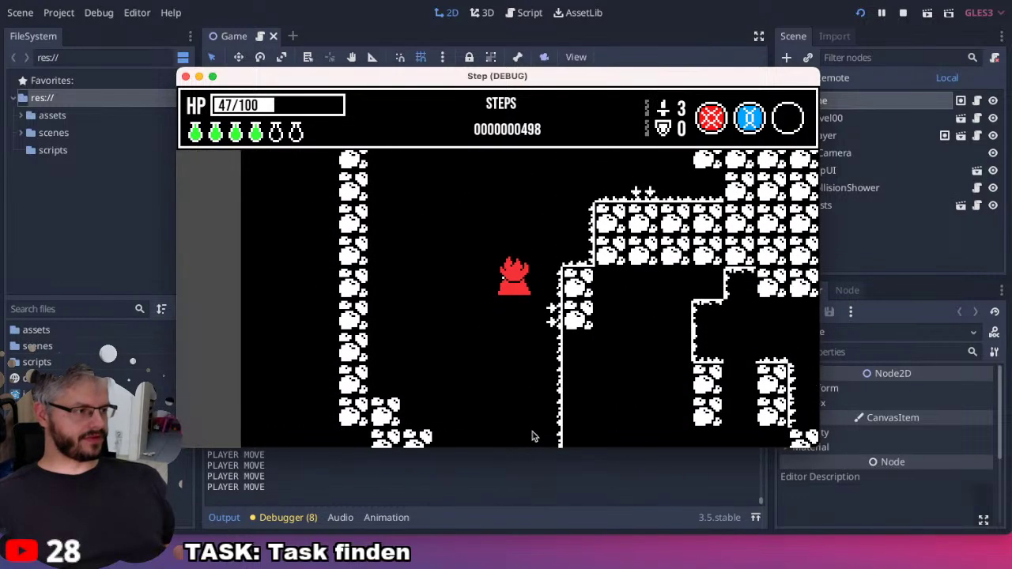
key("Right")
key("Right")
key("Right")
key("Right")
key("Down")
key("Down")
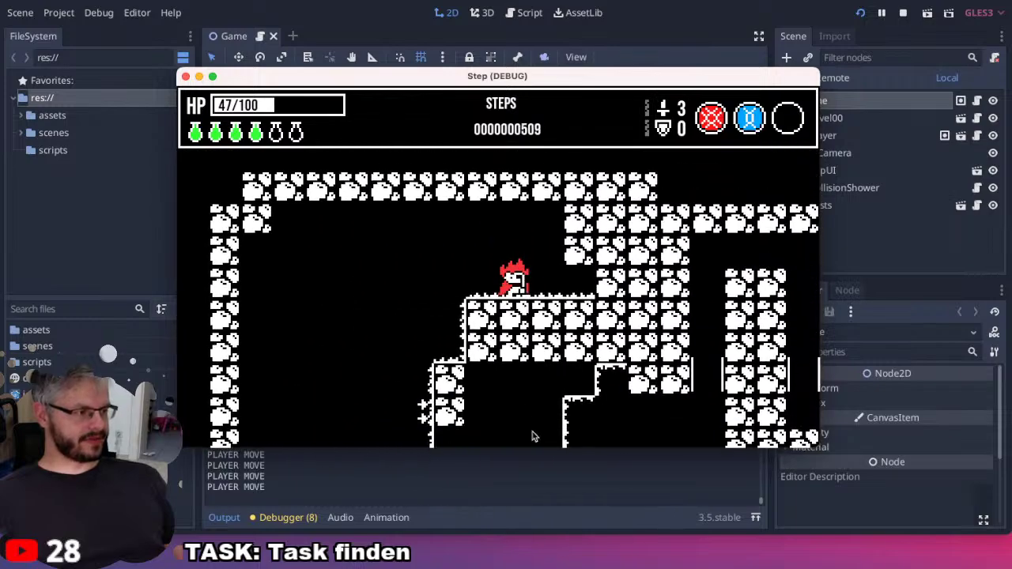
Drop the hero off the ledge to the south and move east along the bottom wall.
key("Down")
key("Down")
key("Down")
key("Down")
key("Right")
key("Right")
key("Right")
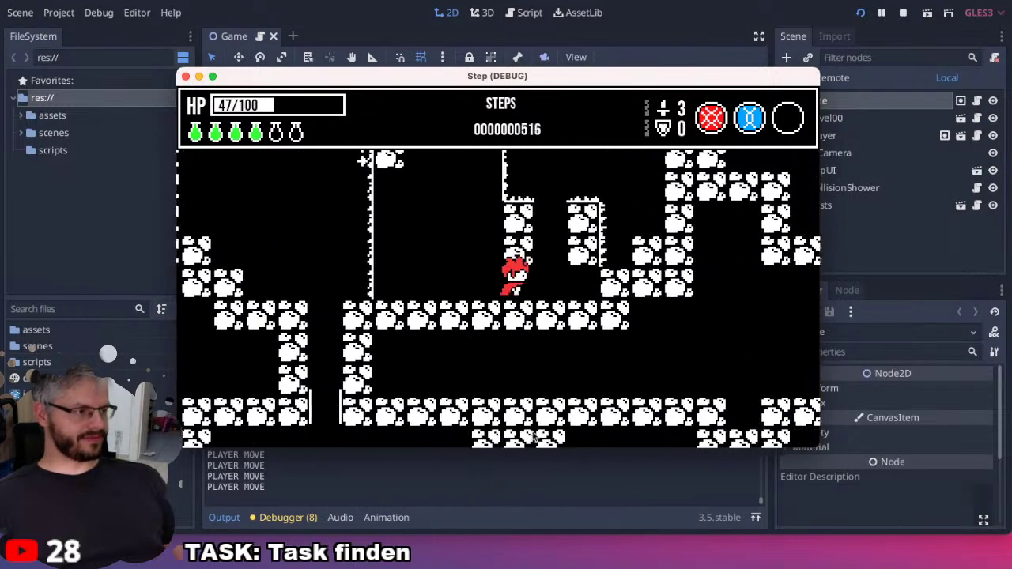
Continue east with the hero, go north through the nearer door and enter the linking passage above it.
key("Right")
key("Right")
key("Right")
key("Down")
key("Up")
key("Up")
key("Up")
key("Up")
key("Down")
key("Down")
key("Down")
key("Right")
key("Right")
key("Right")
key("Right")
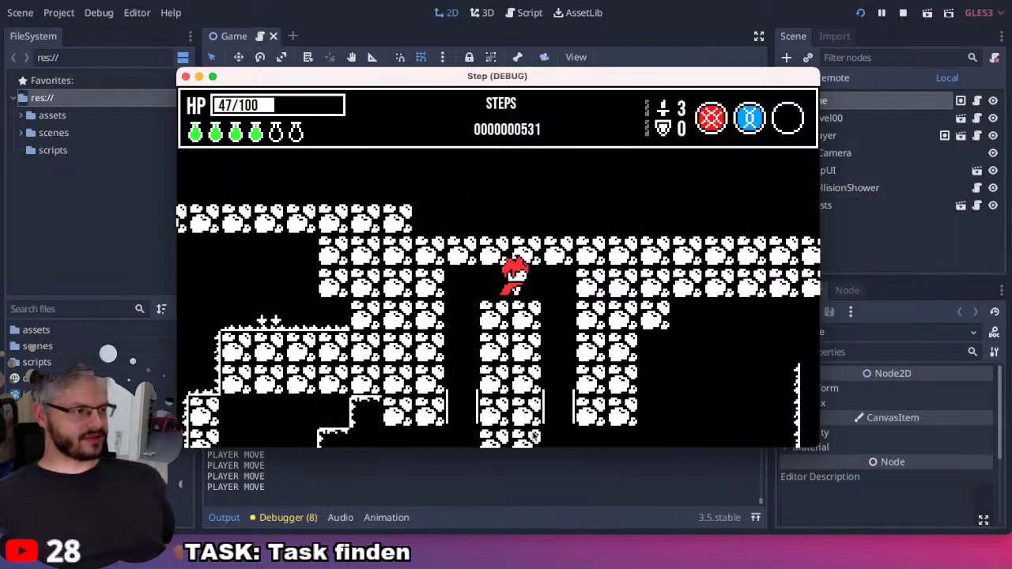
Take the hero down through the eastern door of the passage and into the ledge room beyond it.
key("Right")
key("Right")
key("Right")
key("Right")
key("Up")
key("Up")
key("Up")
key("Right")
key("Right")
key("Down")
key("Down")
key("Right")
key("Right")
key("Right")
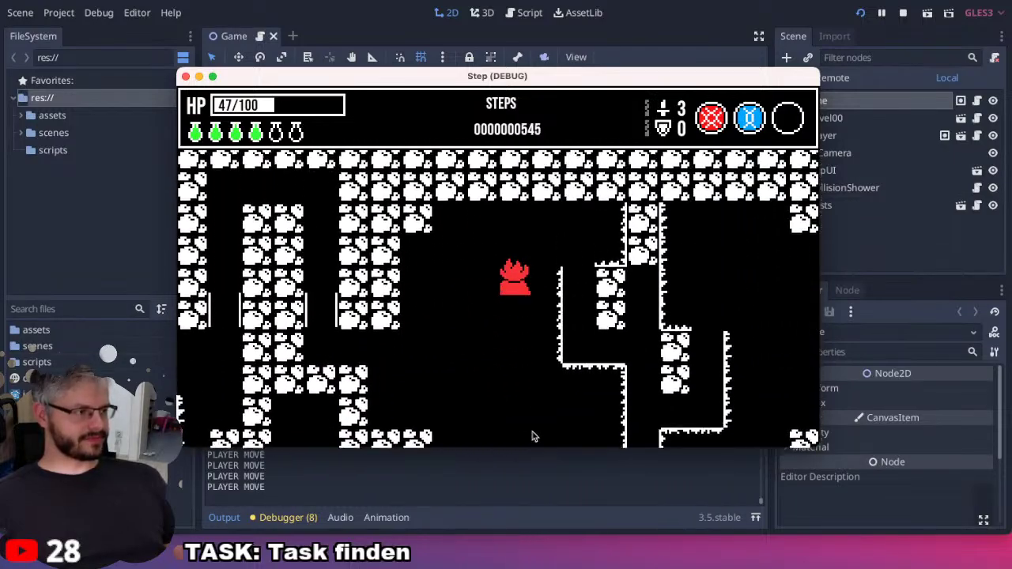
Move the hero south and east through the ledge room into the narrow lane between the two ledges.
key("Down")
key("Down")
key("Right")
key("Right")
key("Down")
key("Right")
key("Down")
key("Down")
key("Down")
key("Down")
key("Right")
key("Right")
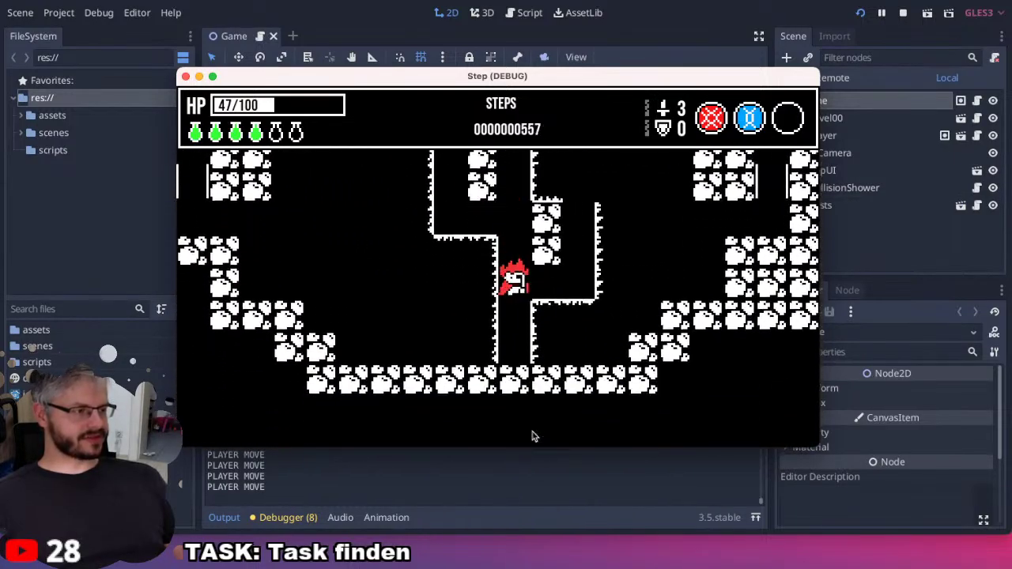
Take the hero east out of the ledge area and north through the nearer door on that side.
key("Right")
key("Right")
key("Right")
key("Down")
key("Right")
key("Right")
key("Up")
key("Right")
key("Right")
key("Down")
key("Down")
key("Up")
key("Up")
key("Up")
key("Up")
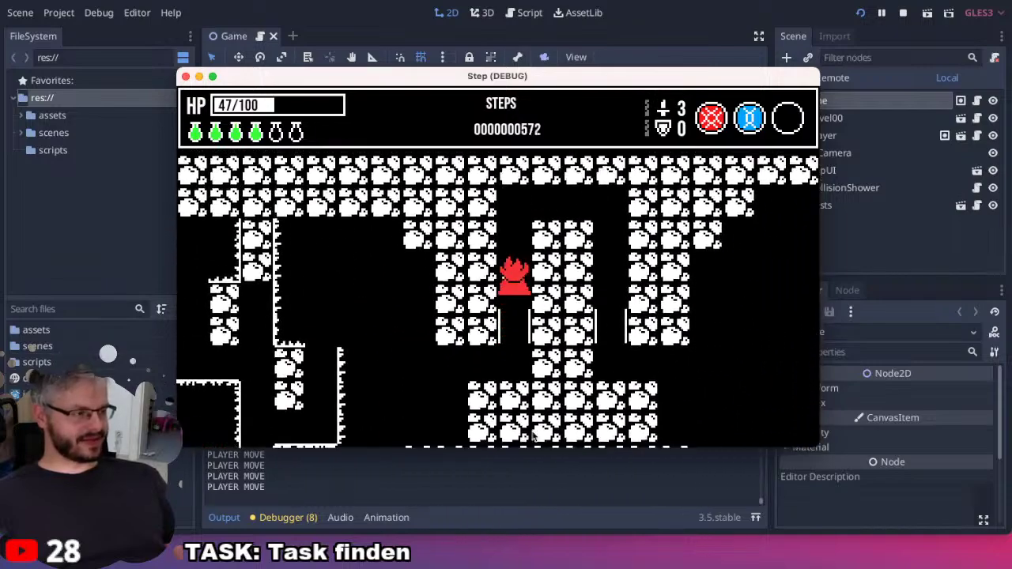
Follow the linking passage over the wall and bring the hero down through its eastern door.
key("Up")
key("Up")
key("Up")
key("Up")
key("Down")
key("Down")
key("Down")
key("Down")
key("Right")
key("Right")
key("Down")
key("Down")
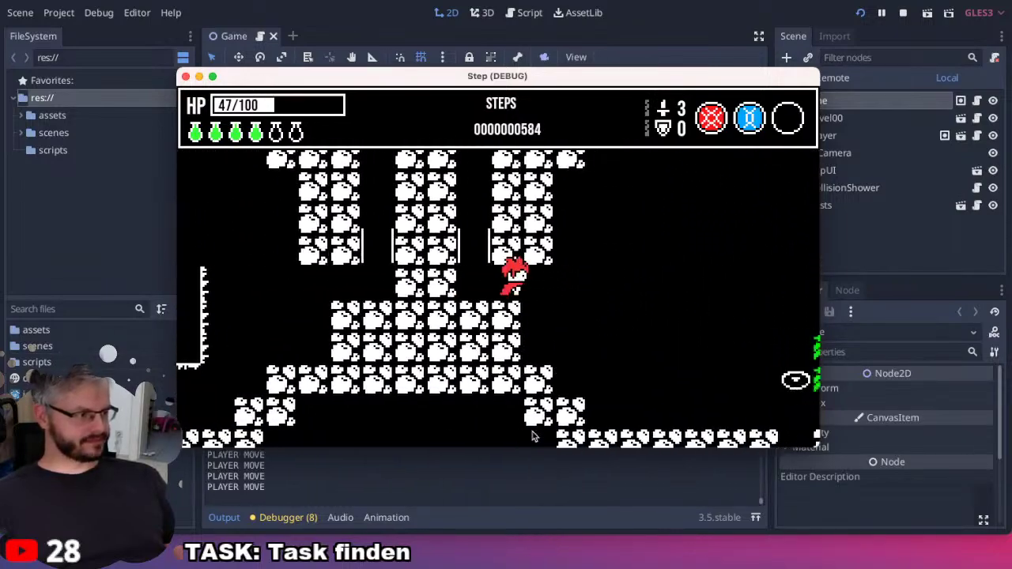
Lead the hero east around the wall corner and south into the room with the green bushes.
key("Right")
key("Right")
key("Right")
key("Down")
key("Down")
key("Down")
key("Down")
Walk the hero east to the opening in the bush room's southern wall and south through the door.
key("Right")
key("Right")
key("Right")
key("Right")
key("Right")
key("Down")
key("Down")
key("Down")
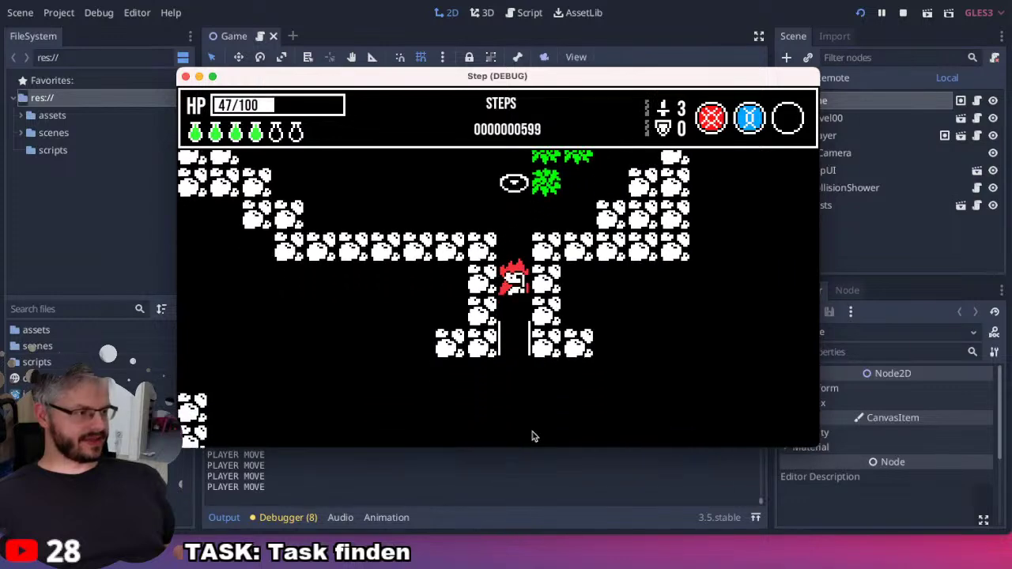
key("Down")
key("Down")
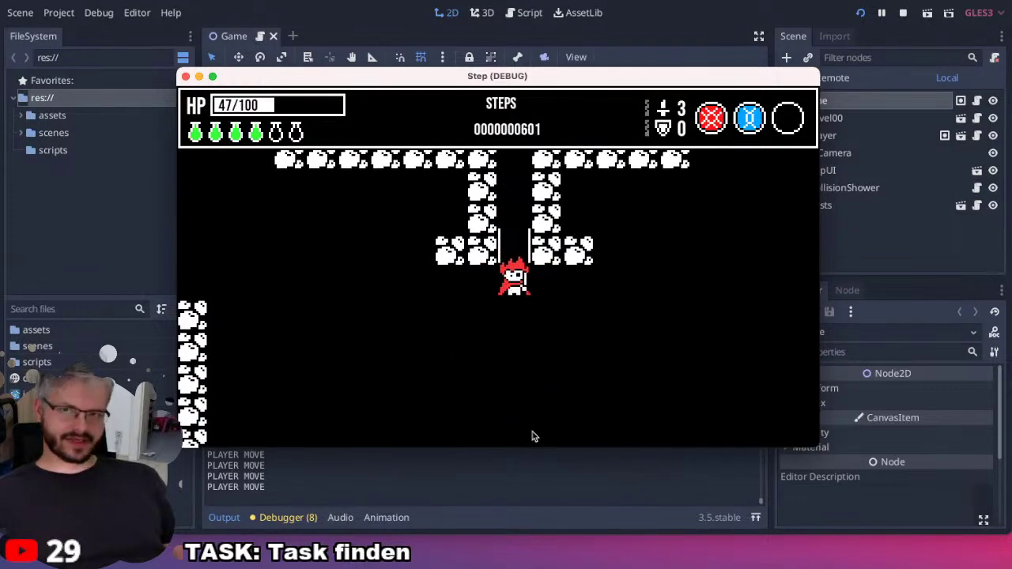
key("Right")
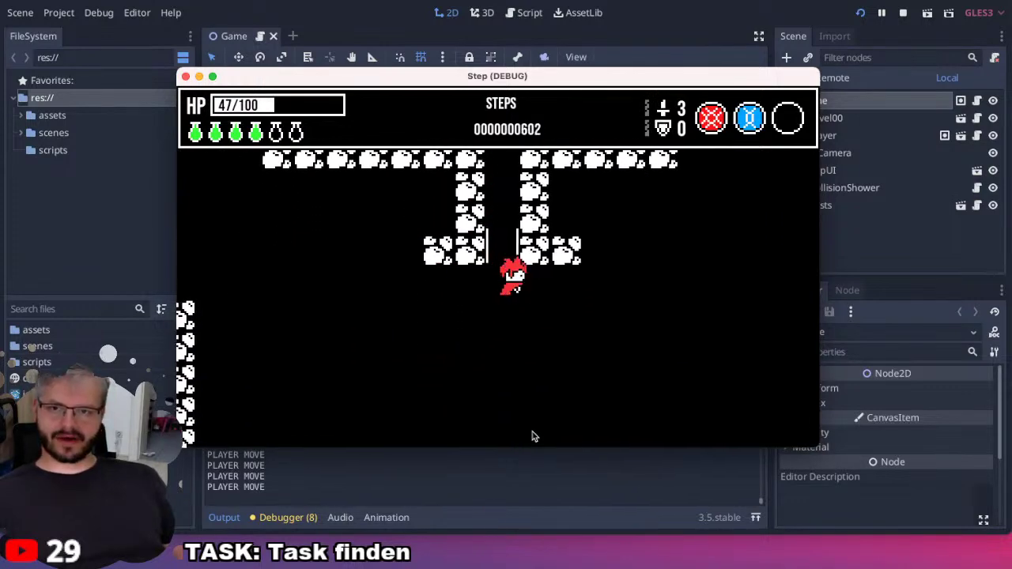
key("Right")
key("Right")
key("Left")
key("Left")
key("Left")
key("Down")
key("Up")
key("Up")
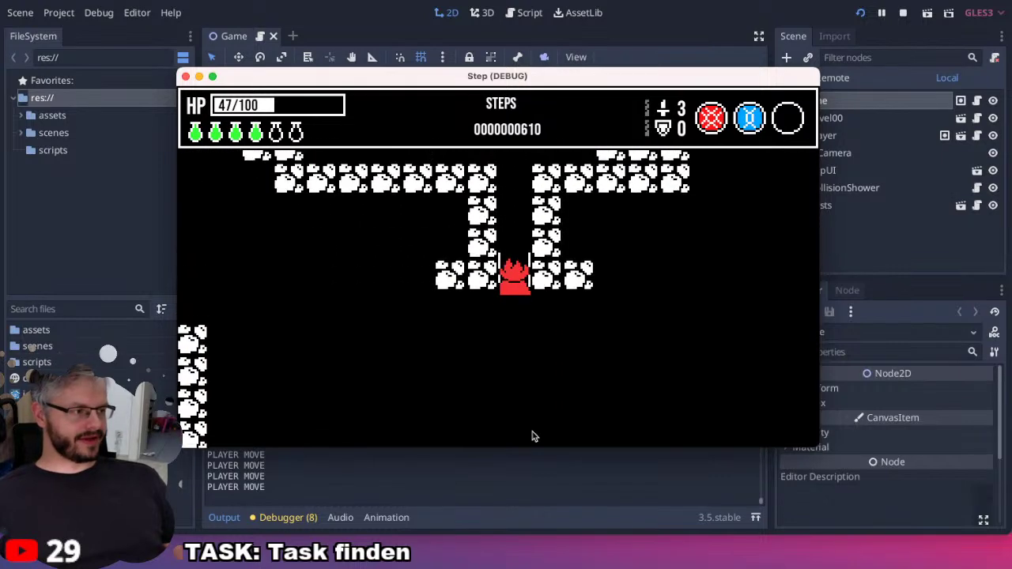
key("Down")
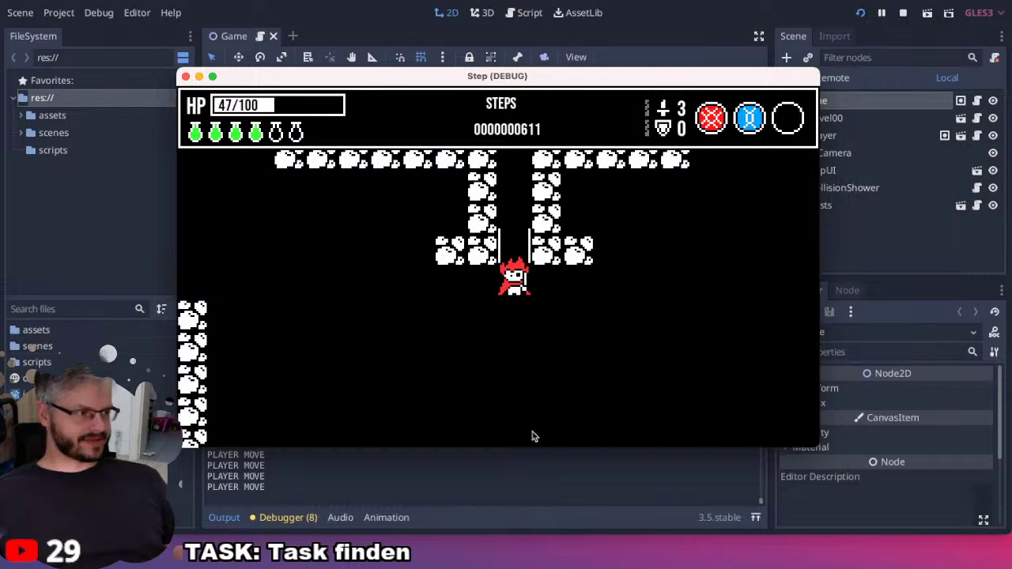
key("Right")
key("Right")
key("Right")
key("Right")
key("Left")
key("Left")
key("Left")
key("Left")
key("Up")
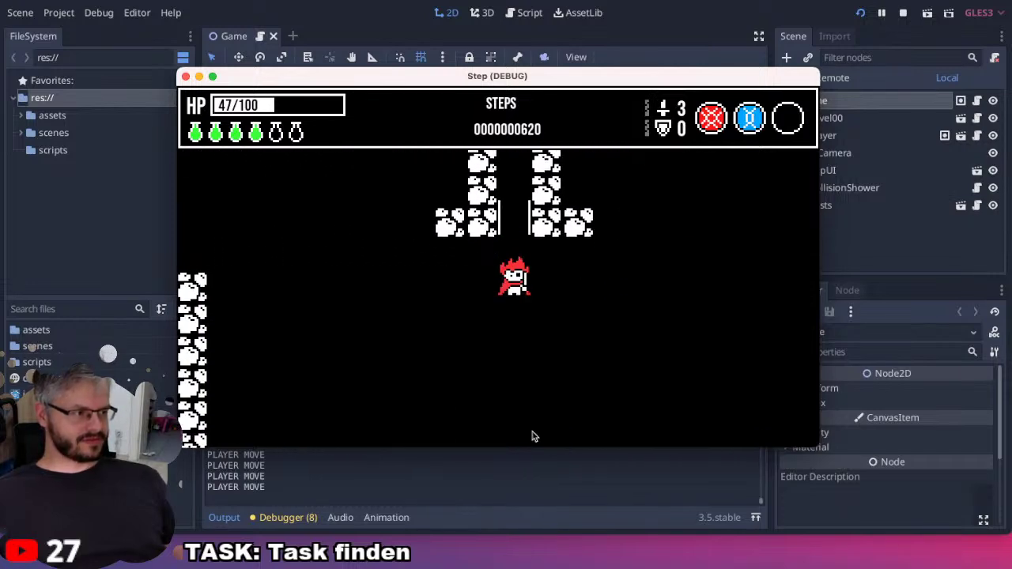
key("Down")
key("Down")
key("Up")
key("Up")
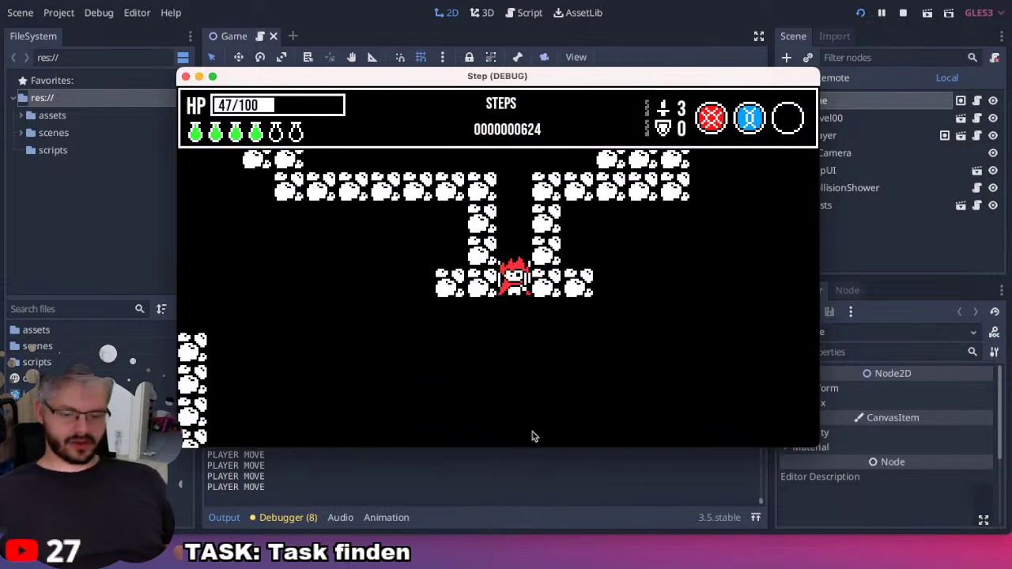
End the playtest of the Step game.
key("Escape")
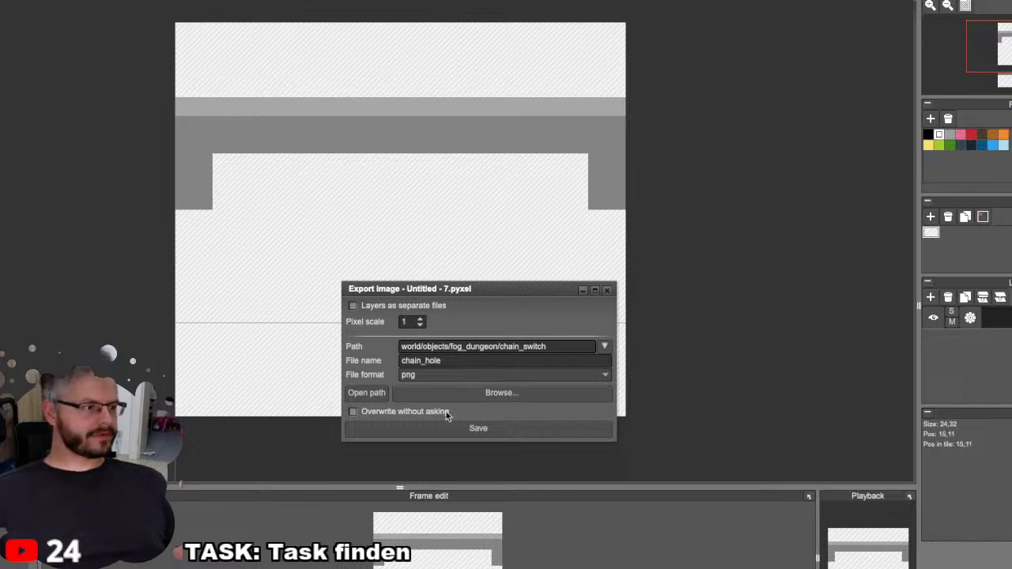
Switch to Pyxel Edit, dismiss the pending chain_hole image export and enlarge the window to fill the screen.
left_click(608, 291)
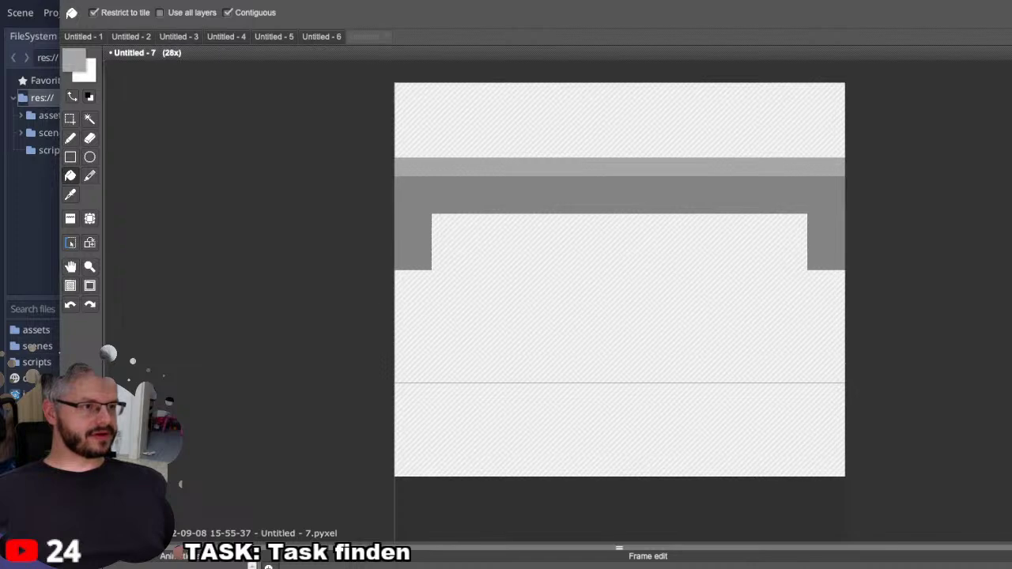
left_click_drag(127, 3, 68, 0)
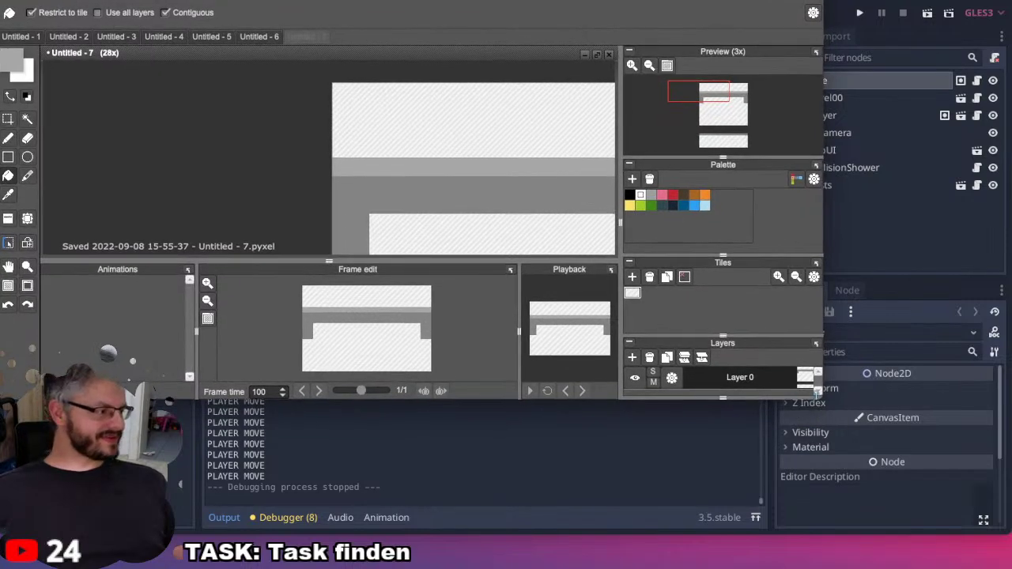
left_click_drag(826, 401, 1009, 537)
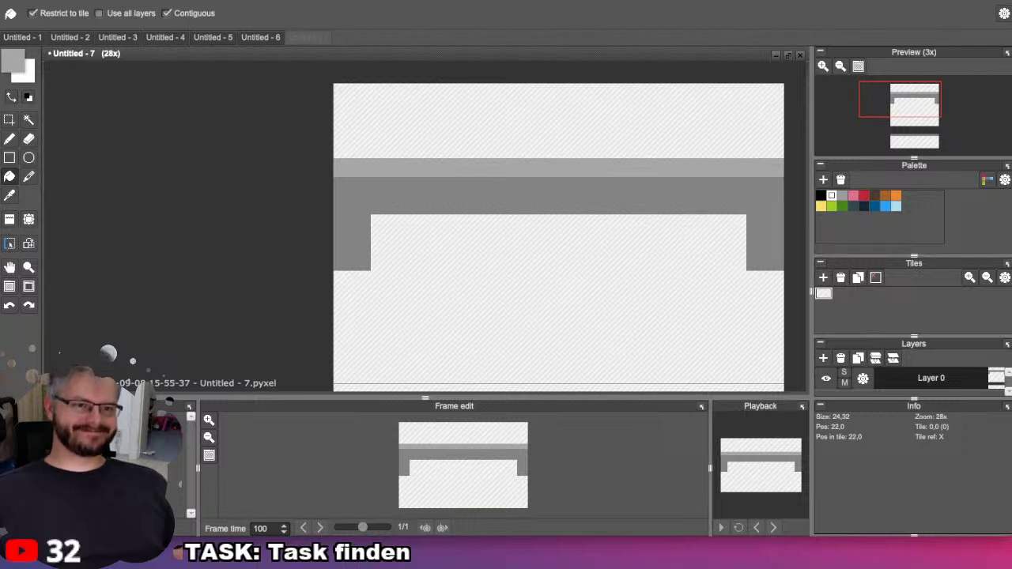
Open the fight_slash sprite file for a quick look and close it again.
left_click_drag(411, 229, 436, 235)
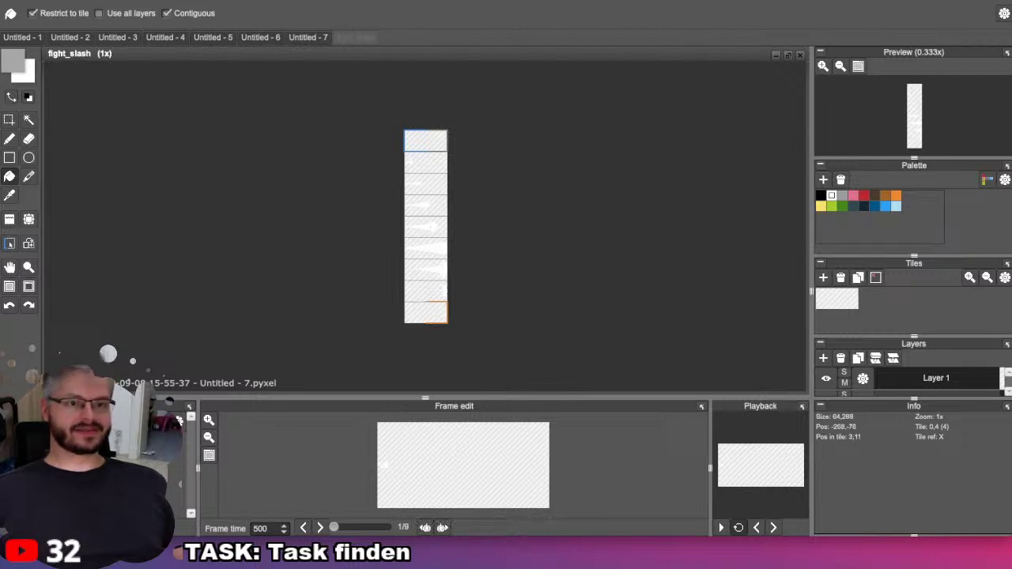
left_click(800, 55)
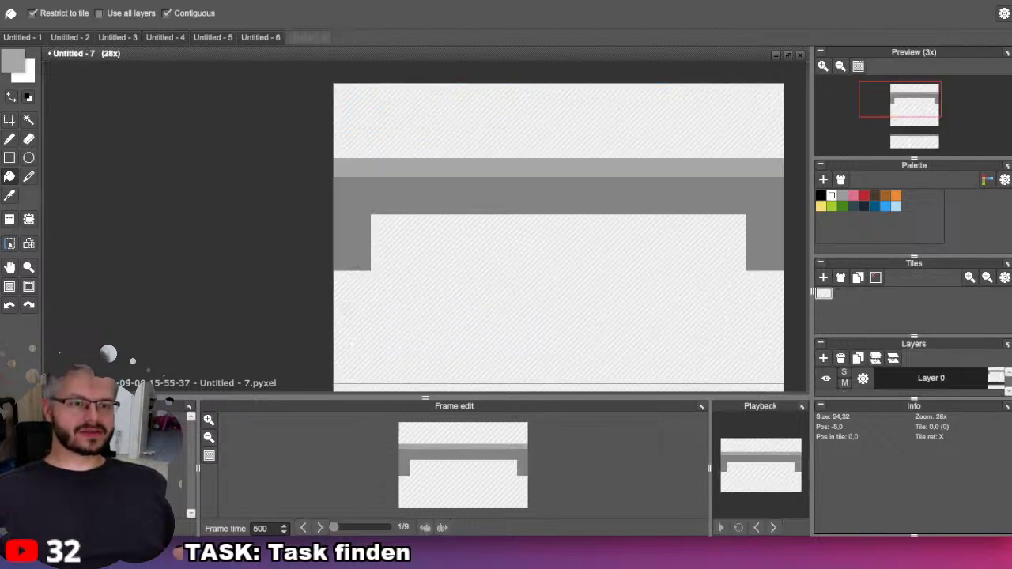
Open the miniAniimation sprite sheet and take a brief look at the dungeon screenshot before returning to the sheet.
left_click_drag(429, 303, 428, 300)
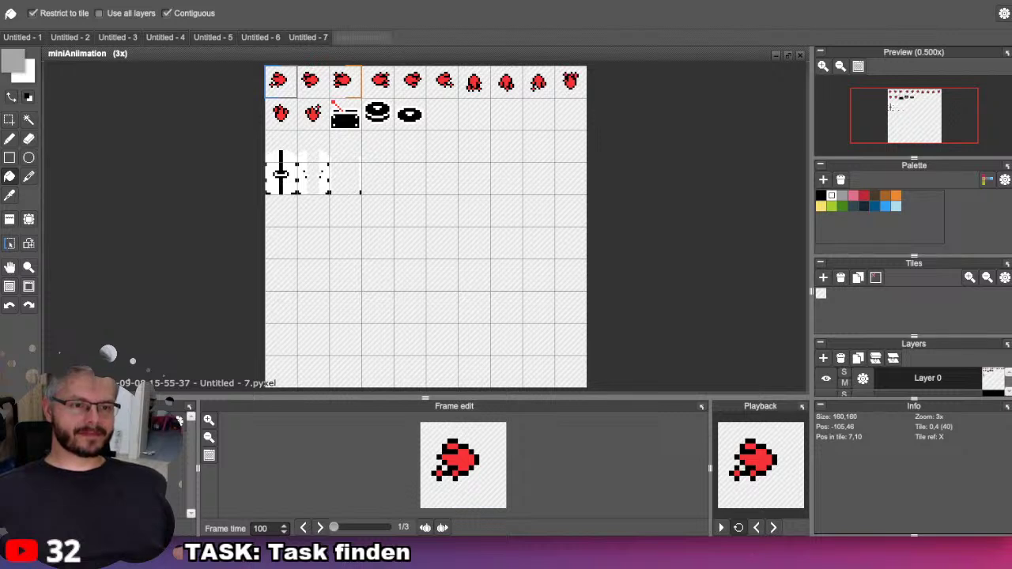
left_click_drag(178, 419, 307, 304)
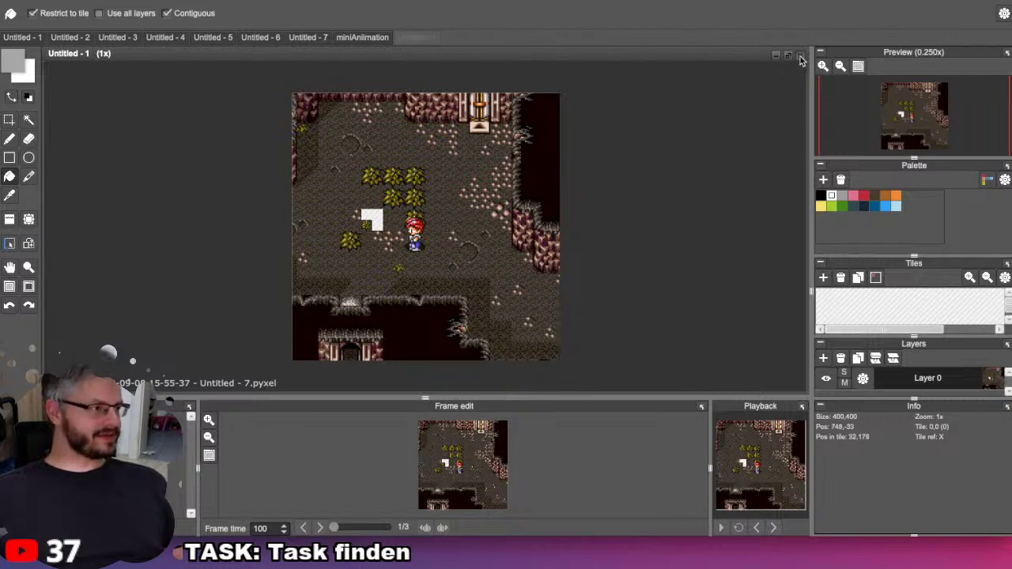
left_click(362, 38)
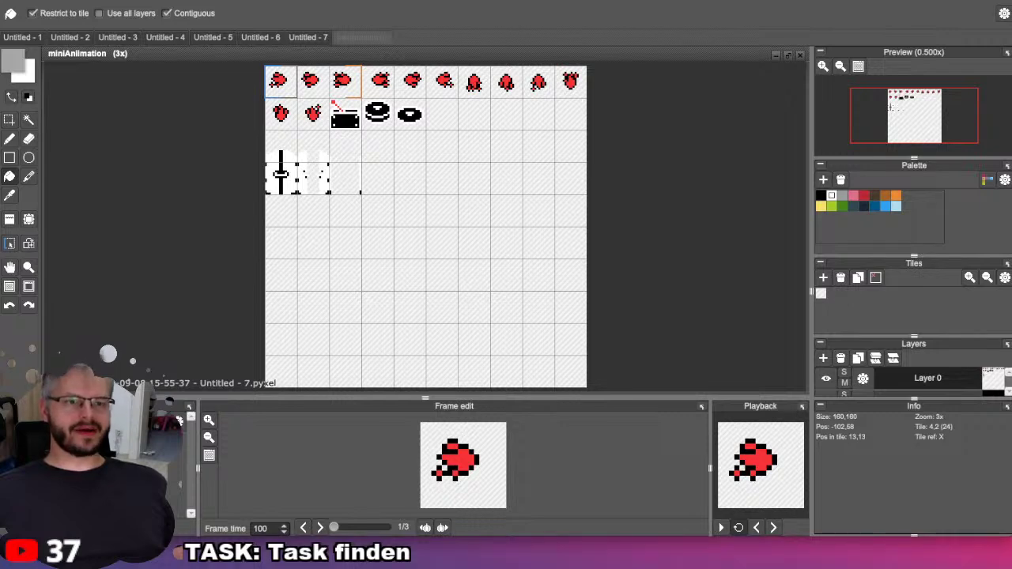
Open the player sprite sheet and look through its rows of character frames.
left_click_drag(439, 311, 199, 233)
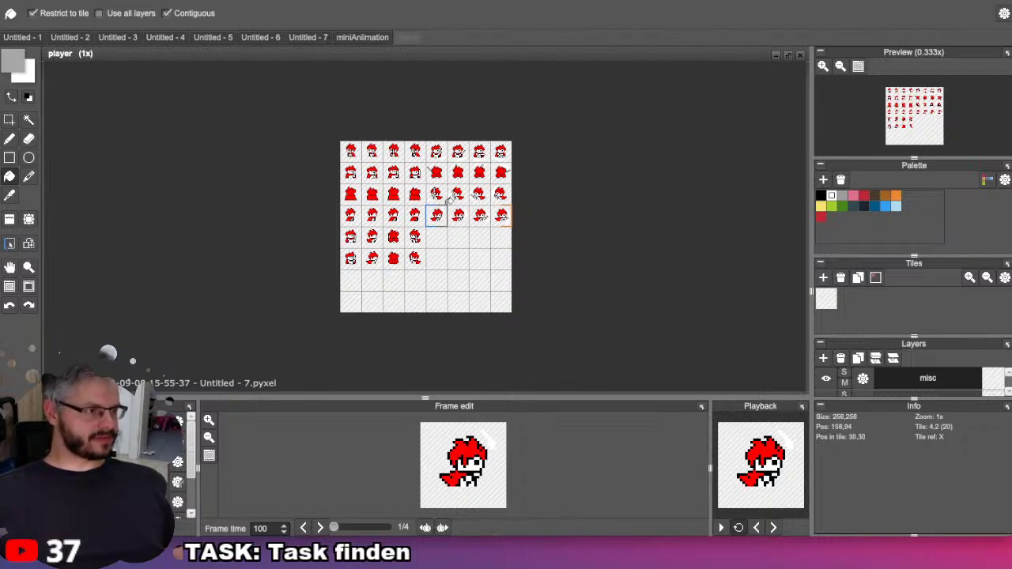
scroll(349, 230, "up", 2)
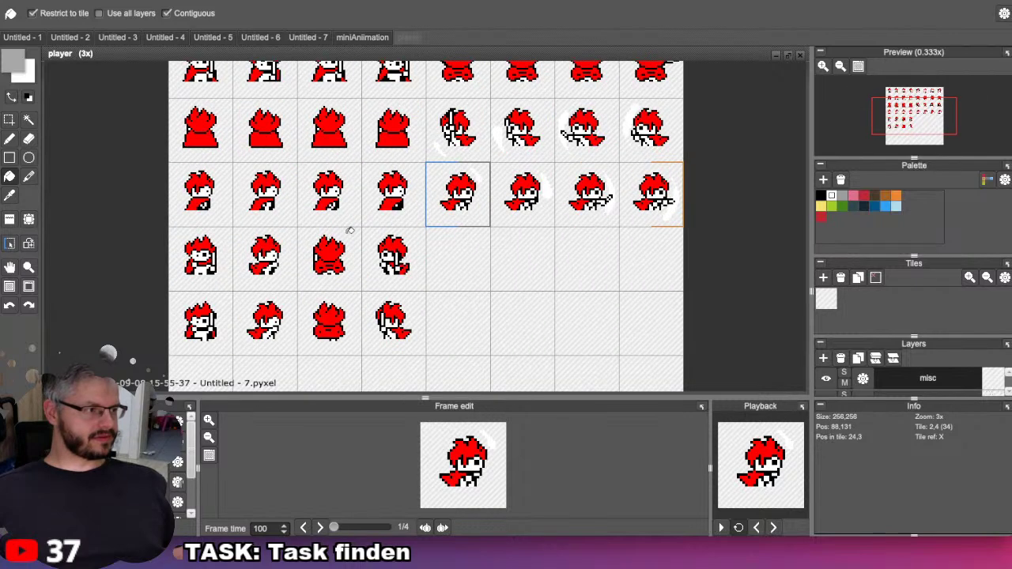
left_click_drag(349, 230, 413, 326)
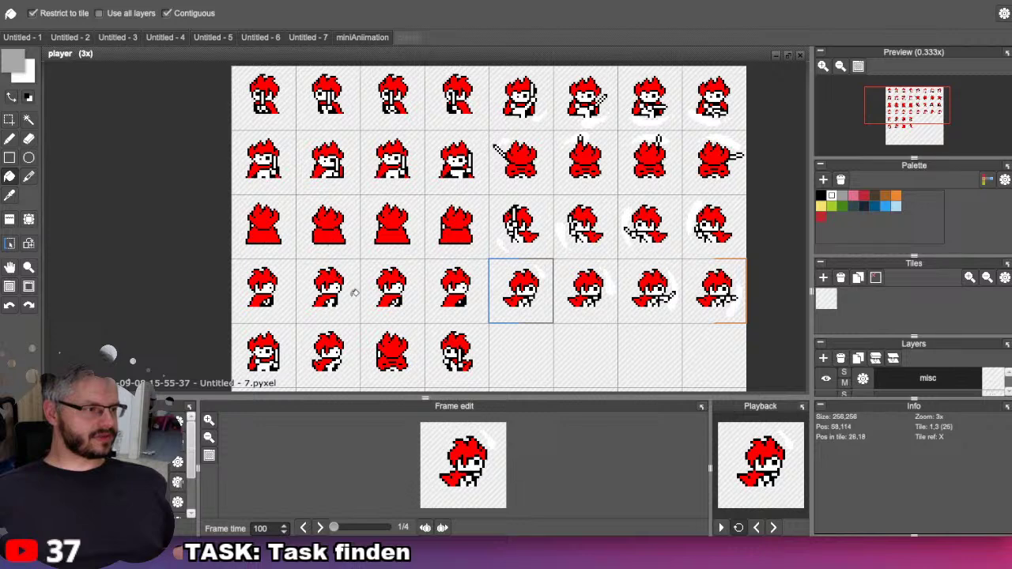
left_click_drag(355, 293, 337, 154)
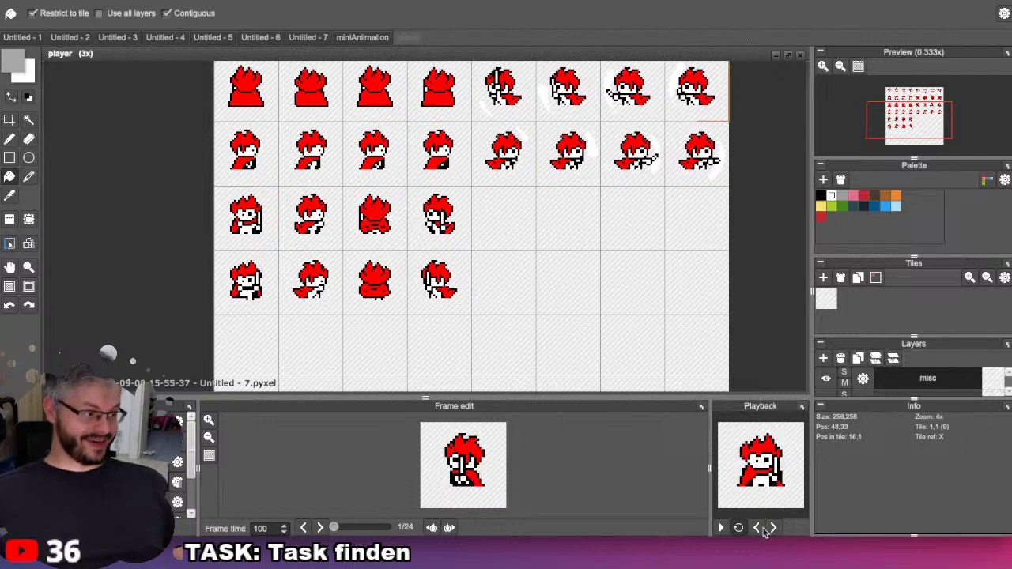
Play the player animation in the preview and look over the whole sprite sheet.
left_click(722, 527)
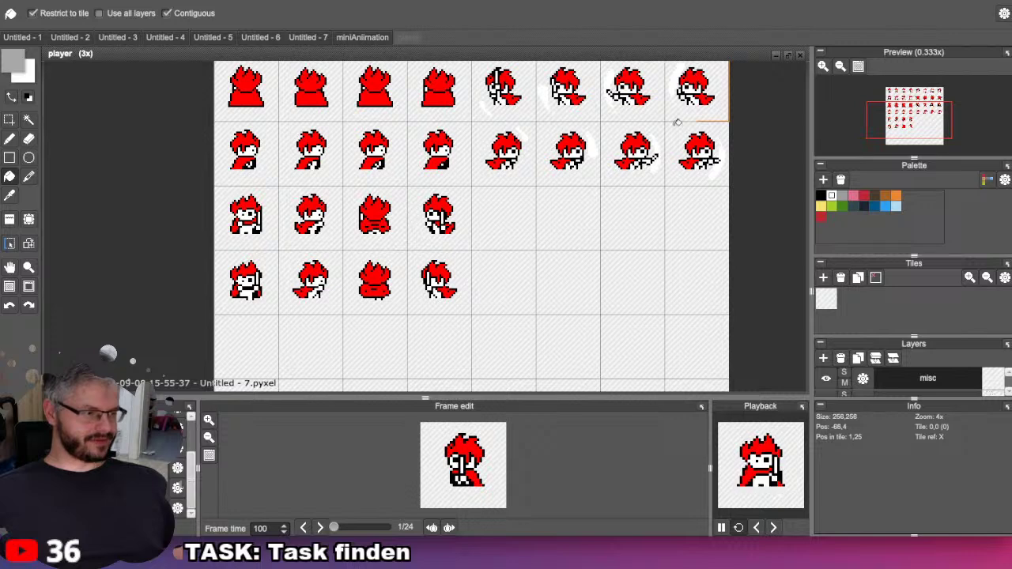
scroll(678, 122, "down", 1)
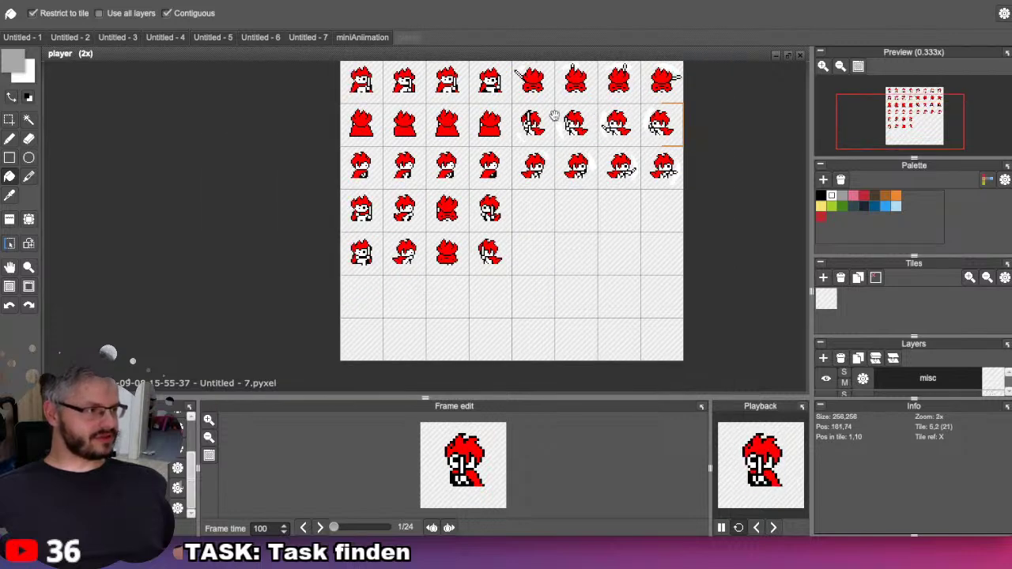
scroll(554, 113, "up", 1)
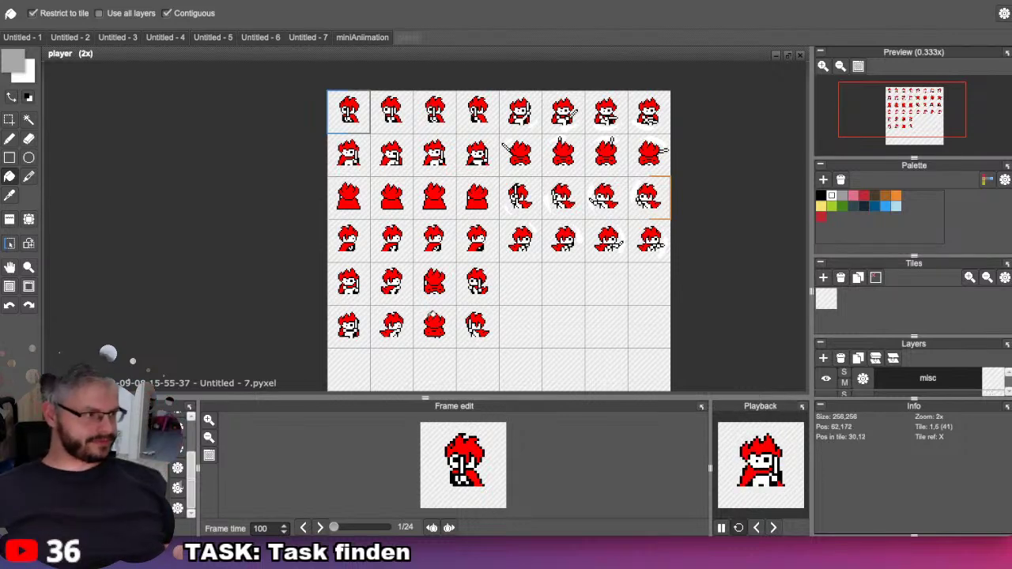
key("space")
left_click_drag(439, 316, 323, 246)
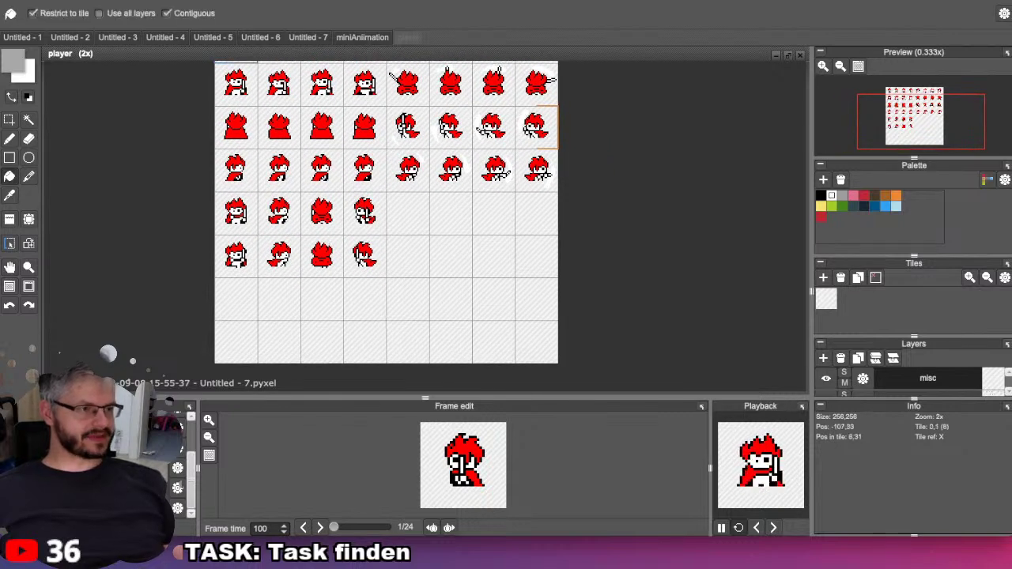
Select the first four-by-four block of frames in the player sheet and try moving it down and to the right.
left_click(9, 118)
left_click_drag(245, 38, 279, 163)
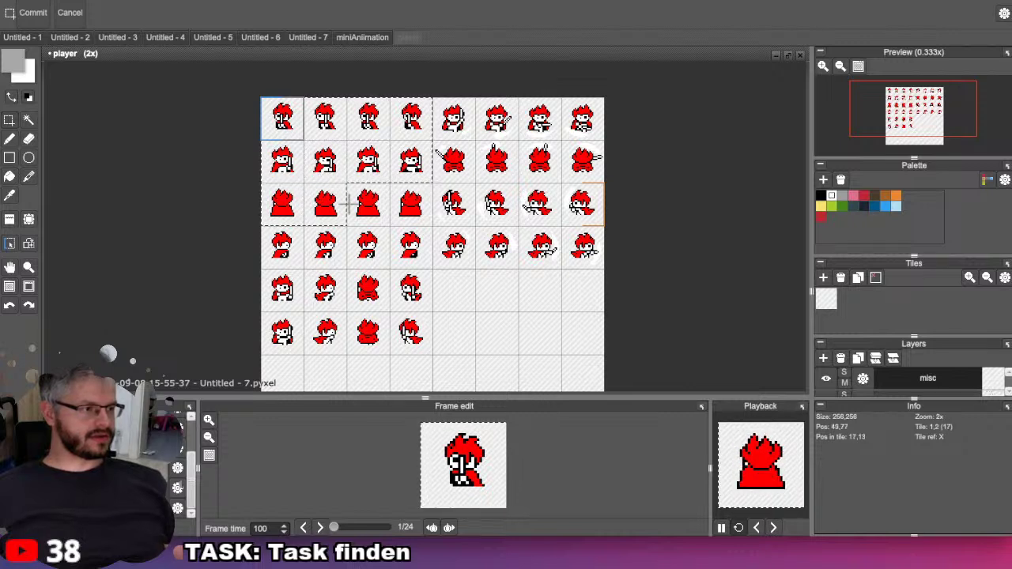
left_click_drag(386, 242, 433, 370, "shift")
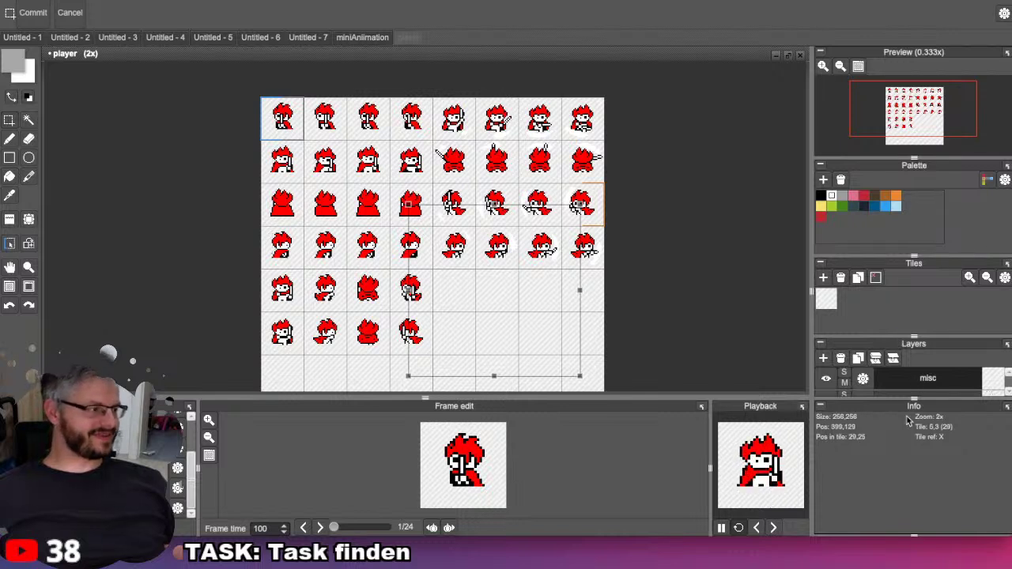
Expand the layer list of the player sheet and make the body layer active.
left_click_drag(914, 405, 924, 473)
left_click(915, 449)
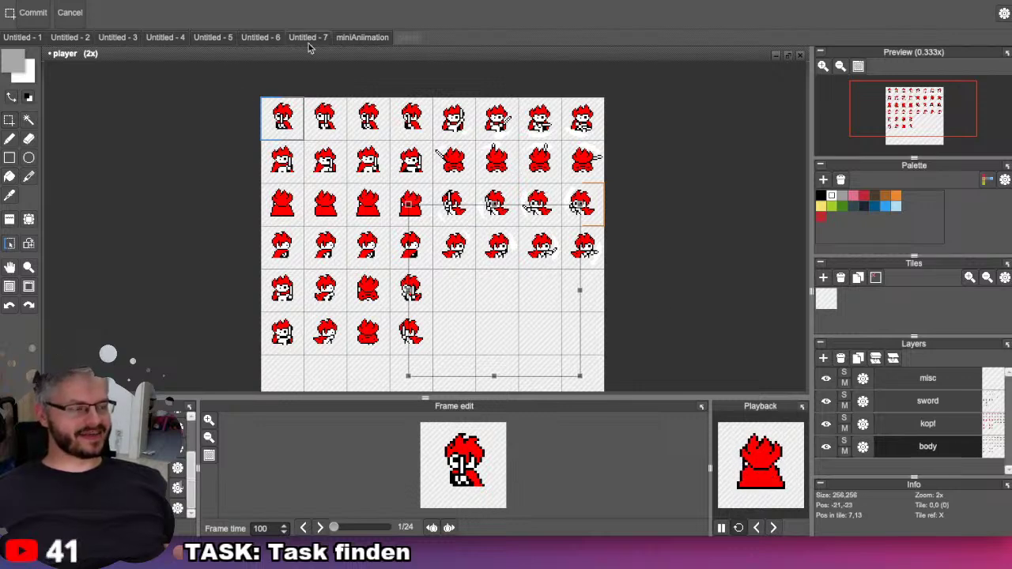
Glance at the Godot editor, return to Pyxel Edit and review the Untitled - 1 and Untitled - 2 drawings.
key("alt+Tab")
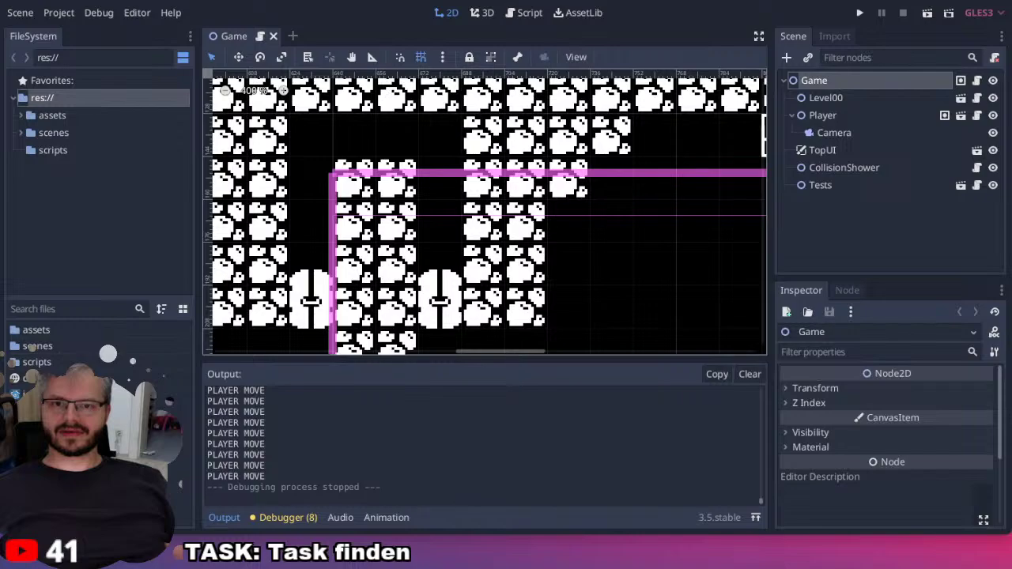
key("alt+Tab")
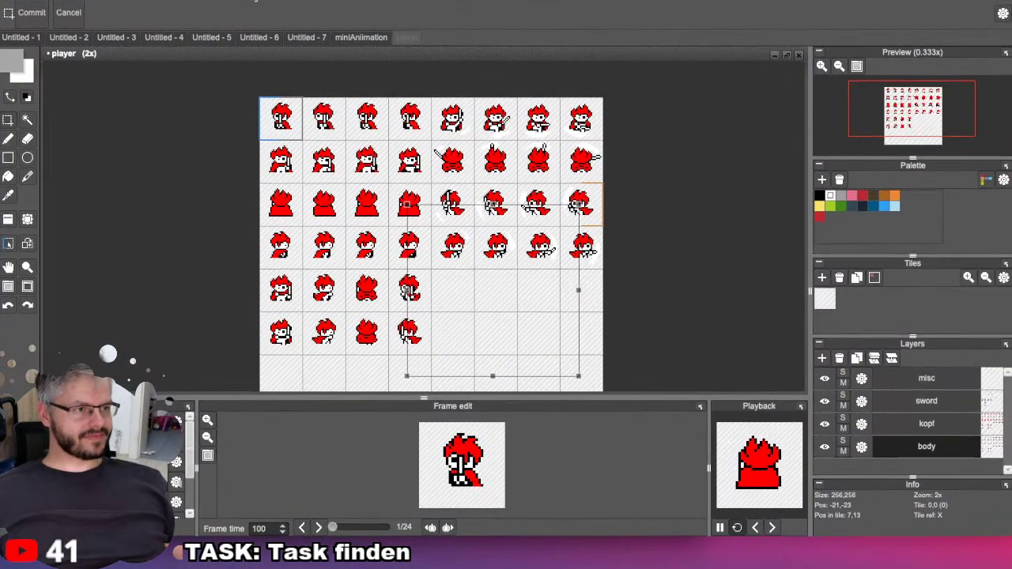
left_click(20, 38)
scroll(299, 210, "down", 3)
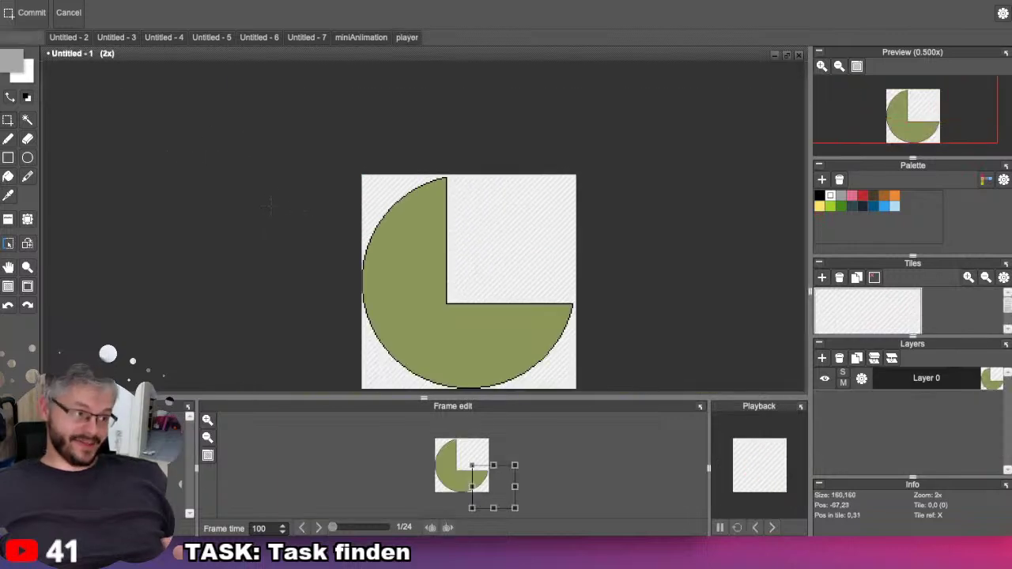
left_click(72, 37)
scroll(222, 204, "down", 1)
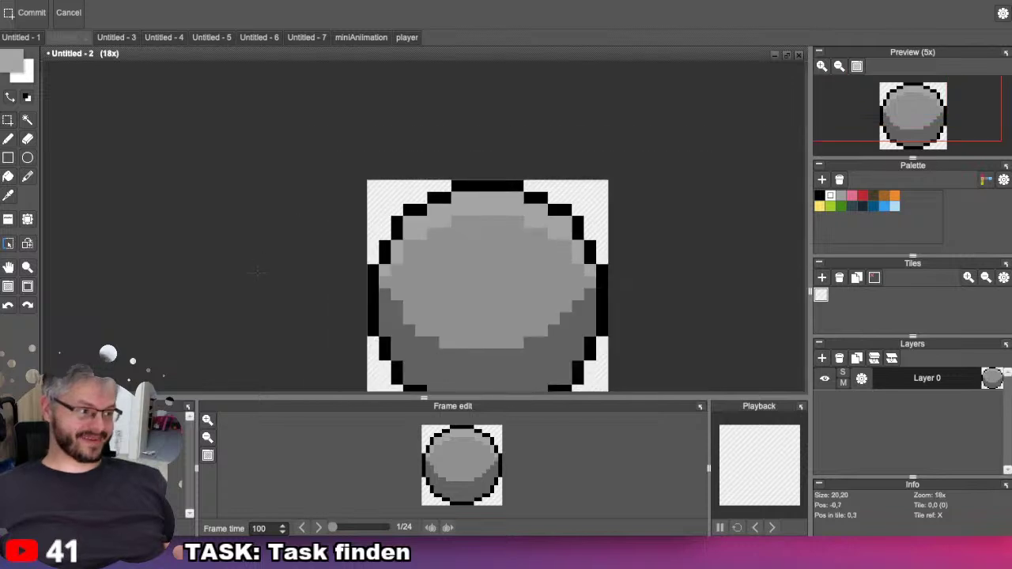
scroll(272, 219, "down", 1)
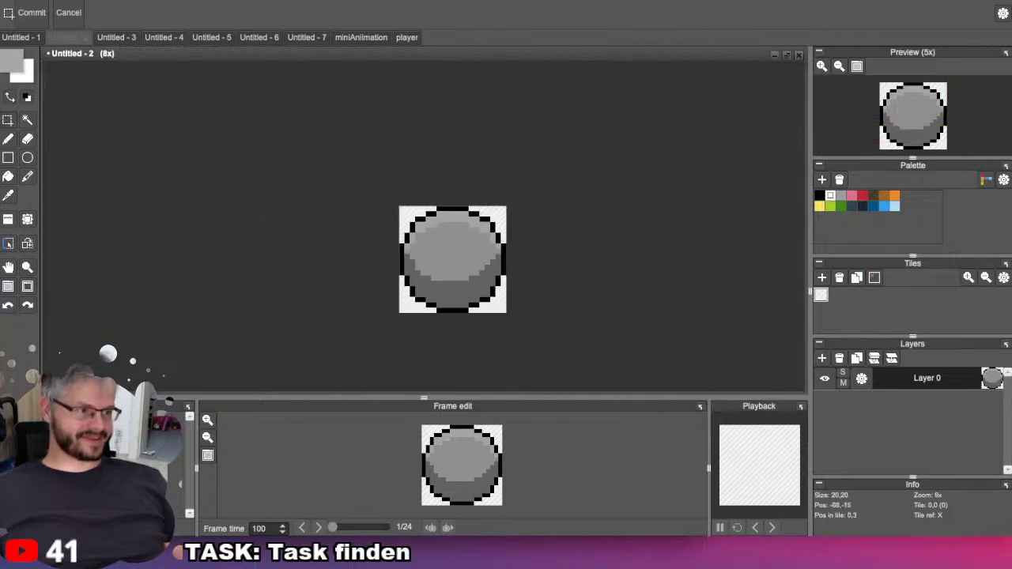
Review the drawings Untitled - 3 through Untitled - 7, then return to the player sprite sheet.
left_click(111, 37)
scroll(334, 223, "down", 2)
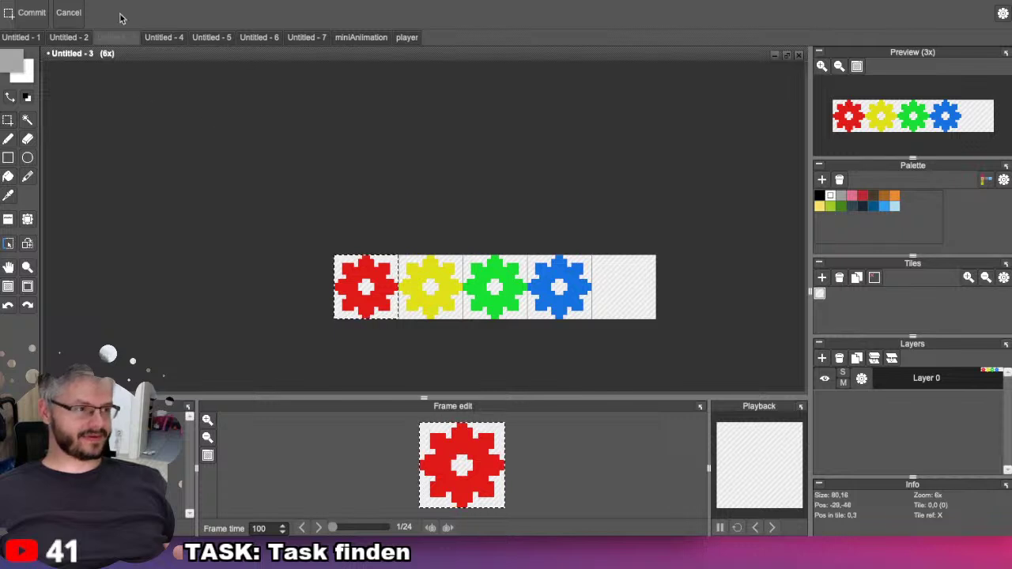
left_click(162, 37)
scroll(323, 275, "down", 5)
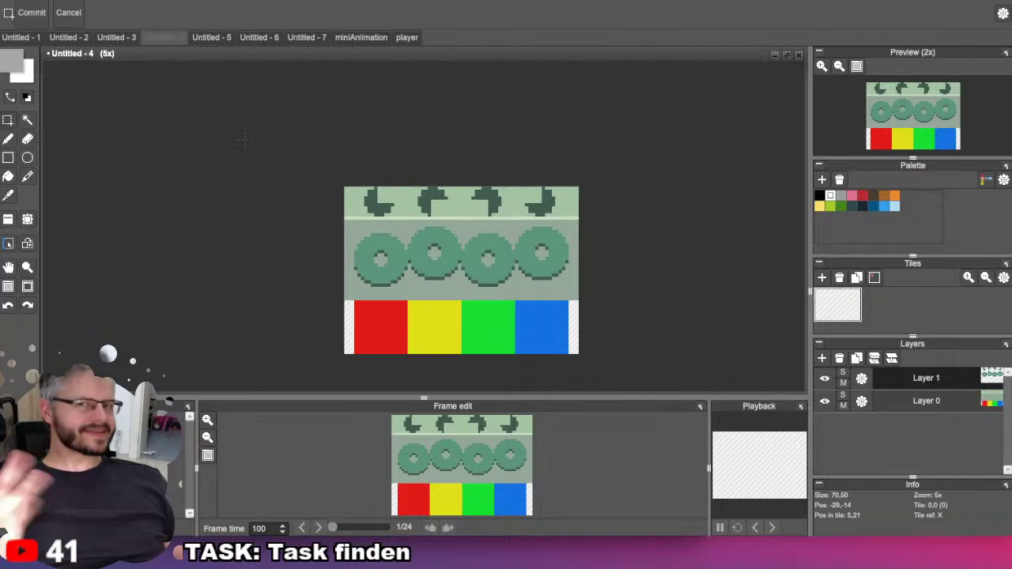
left_click(220, 38)
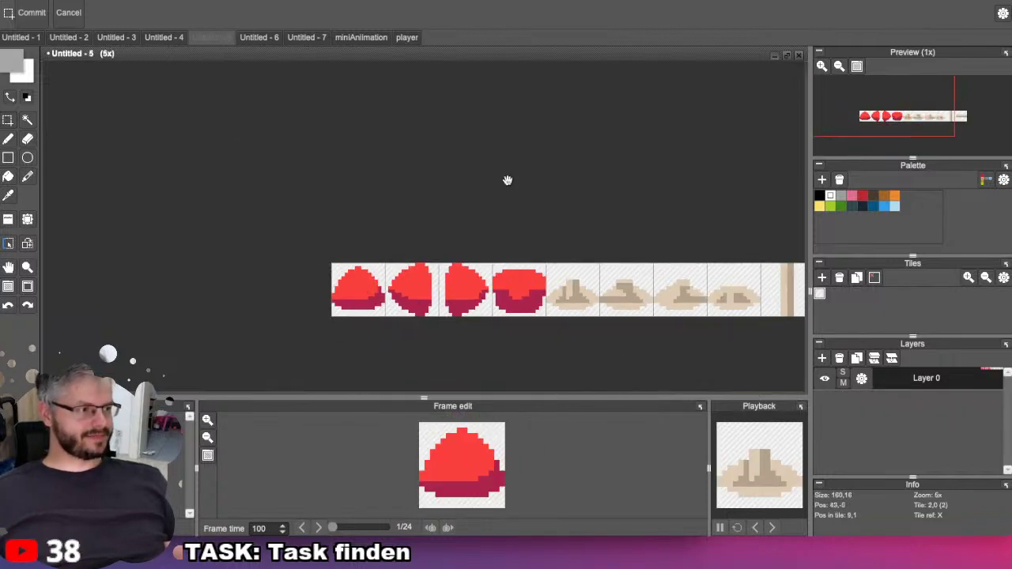
left_click_drag(507, 180, 313, 180)
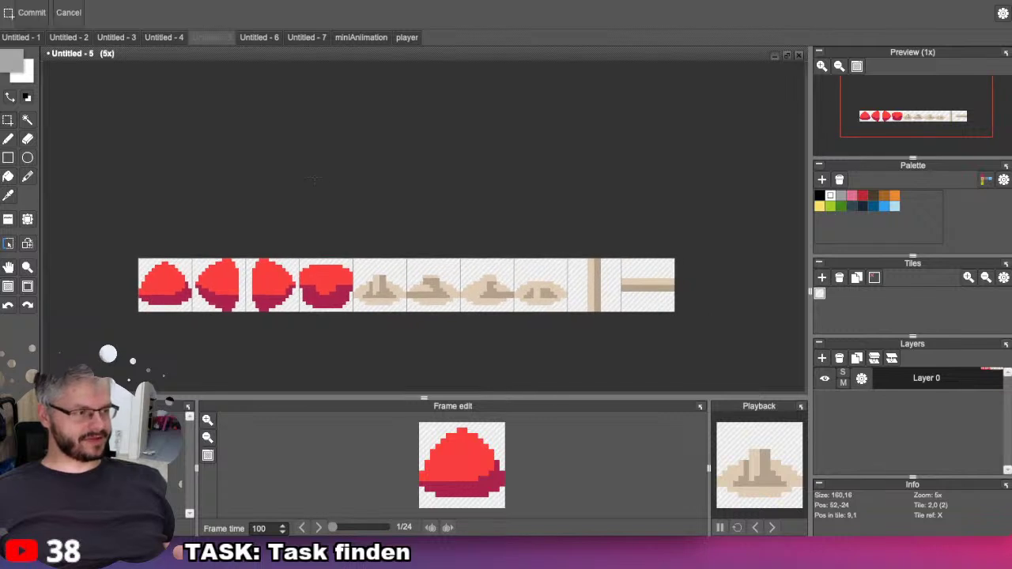
left_click(259, 38)
scroll(387, 336, "down", 3)
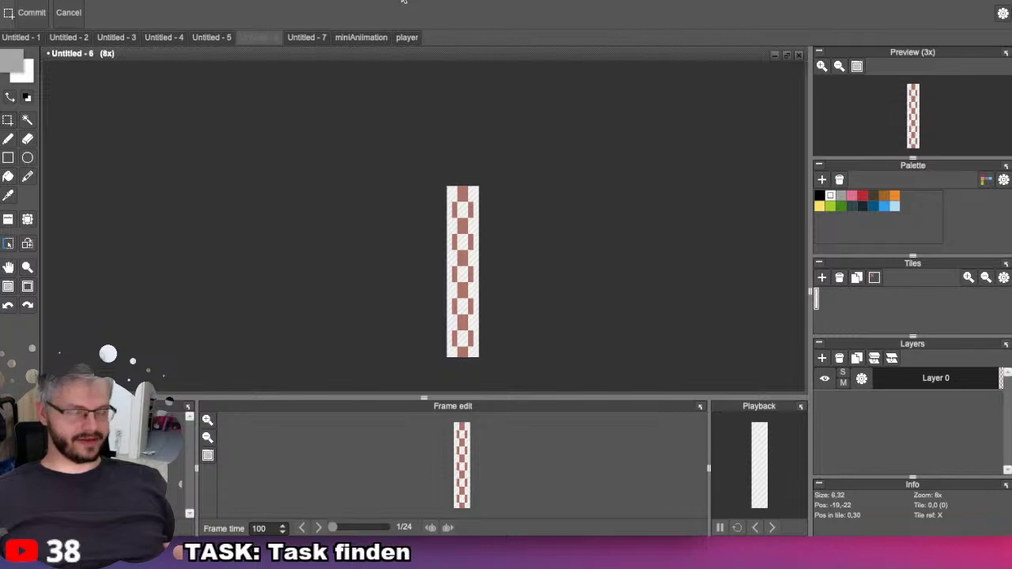
left_click(310, 37)
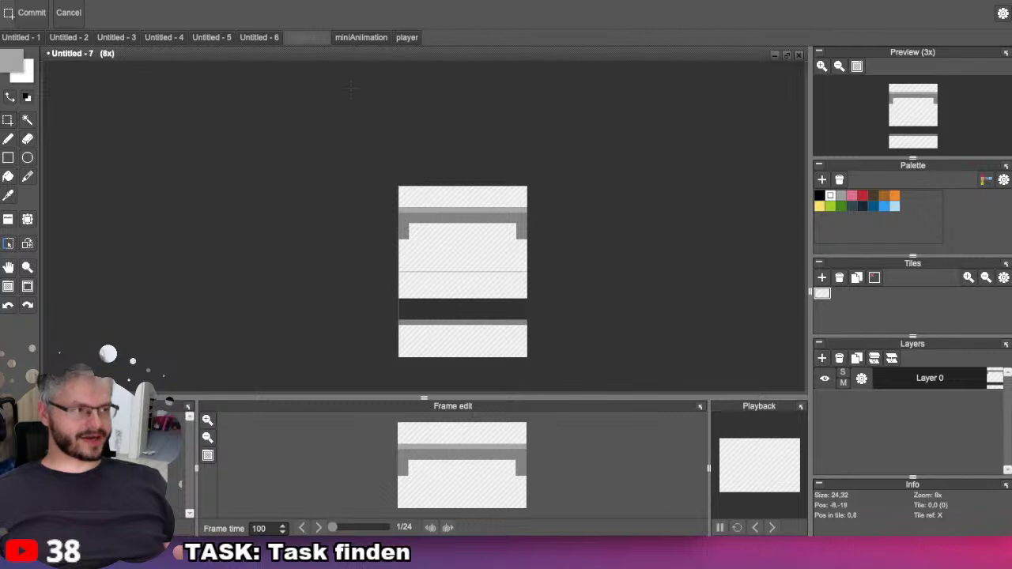
left_click(392, 37)
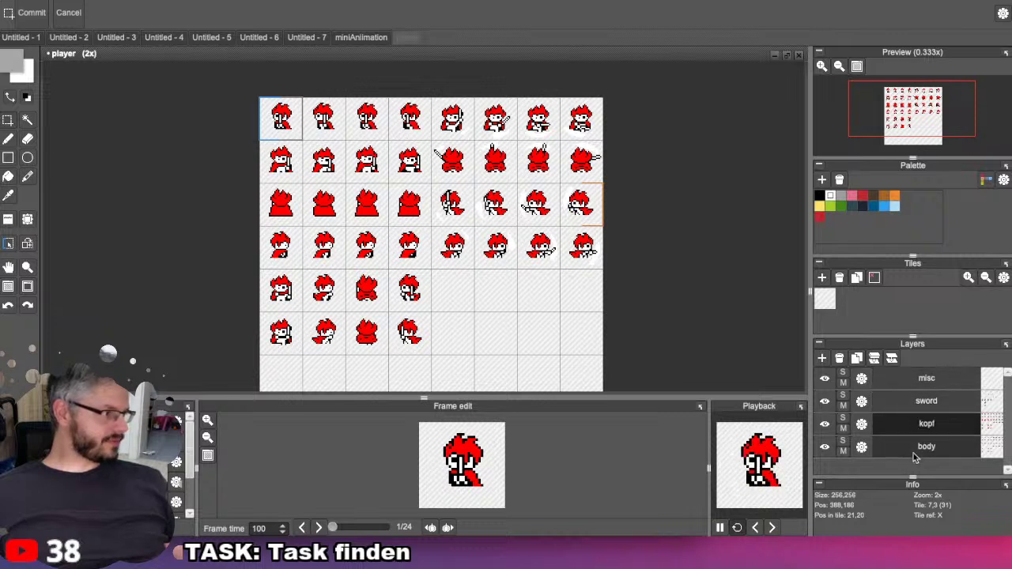
Hide the kopf layer, toggle the sword layer's visibility to compare the frames, and show the kopf layer again.
left_click(825, 425)
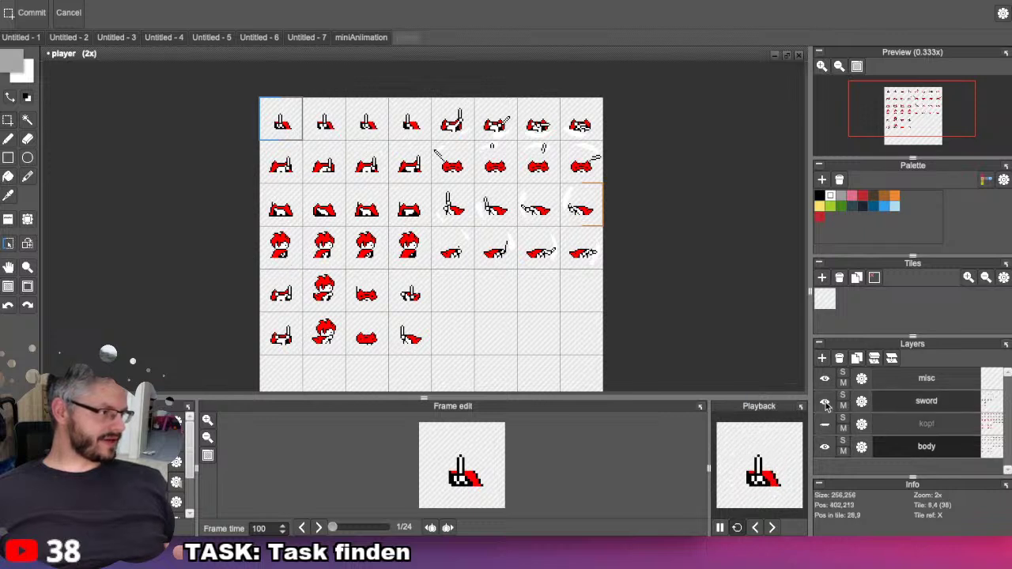
left_click(825, 402)
left_click(825, 401)
left_click(825, 402)
left_click(825, 402)
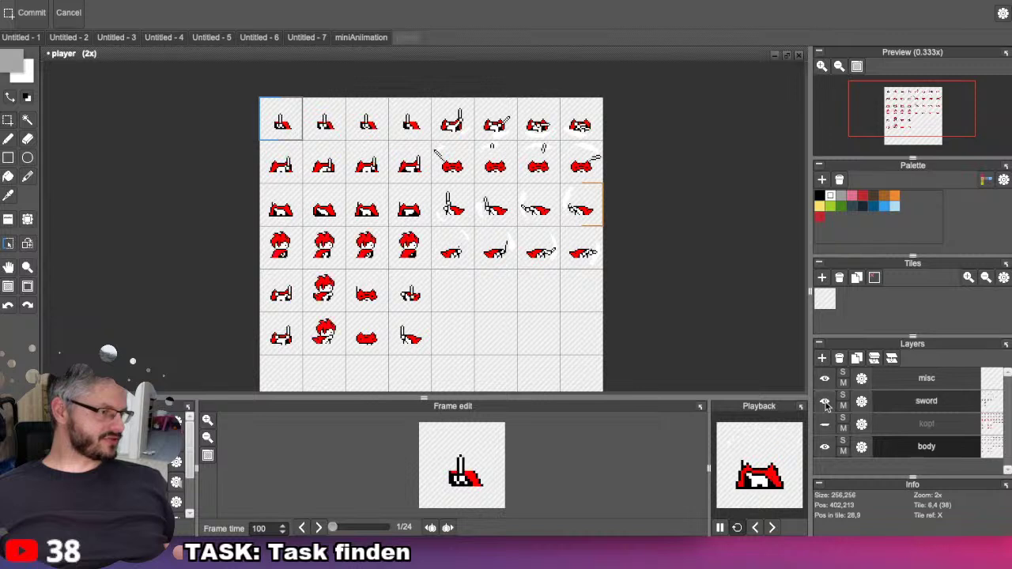
left_click(825, 402)
left_click(825, 402)
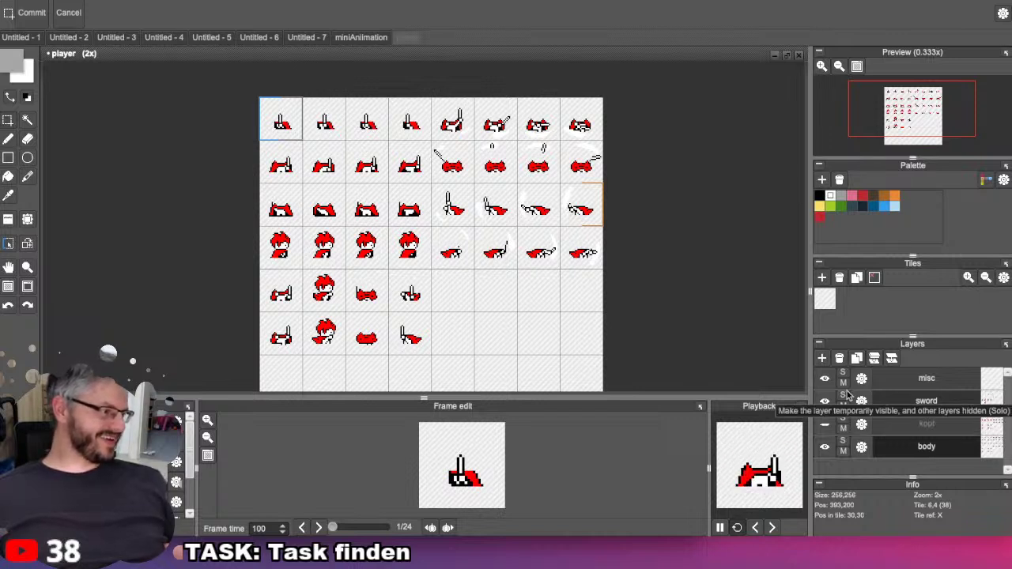
left_click(825, 426)
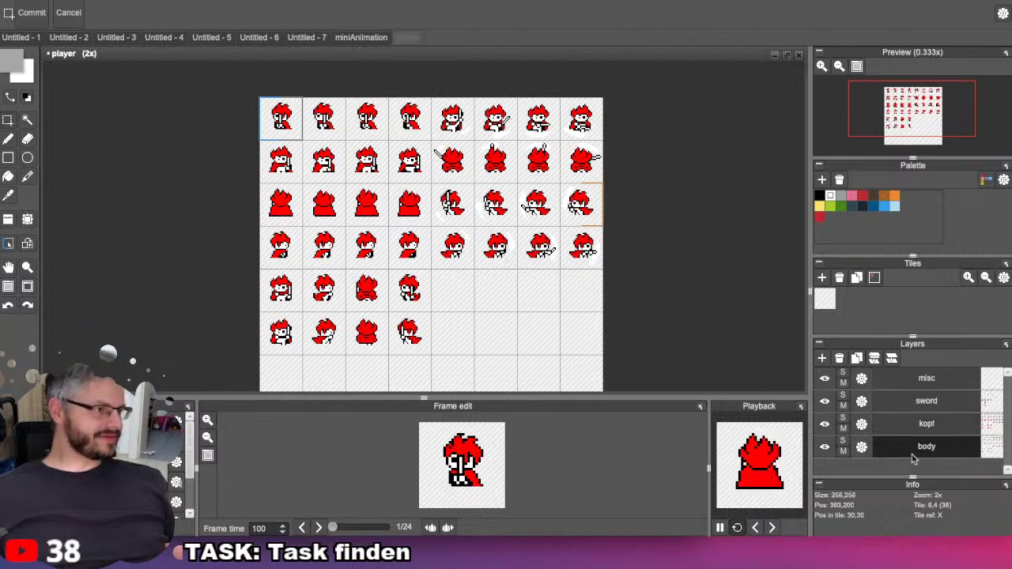
Copy the body from the first frame of the second row into the fifth frame of the sixth row.
left_click(7, 119)
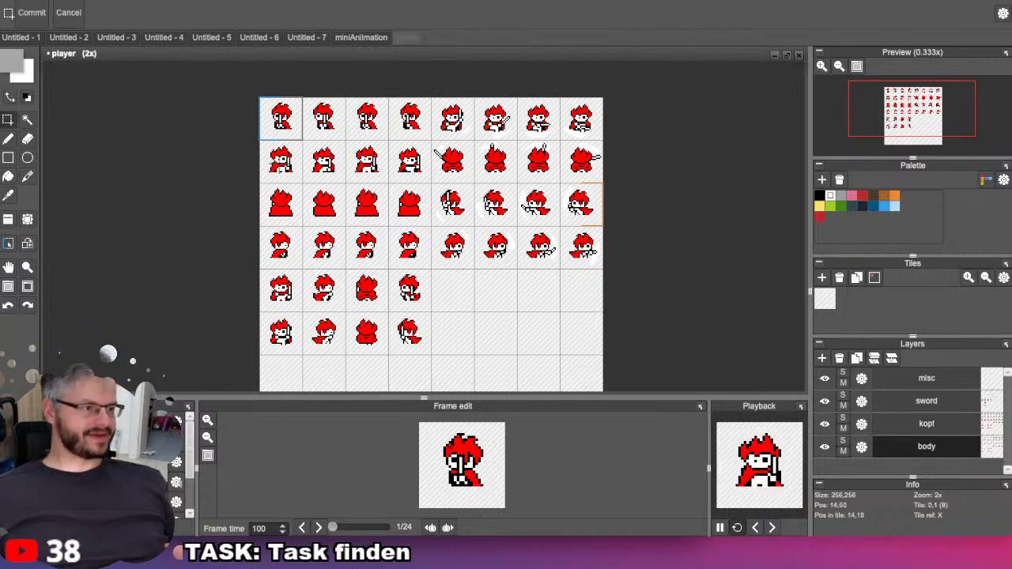
left_click(282, 174)
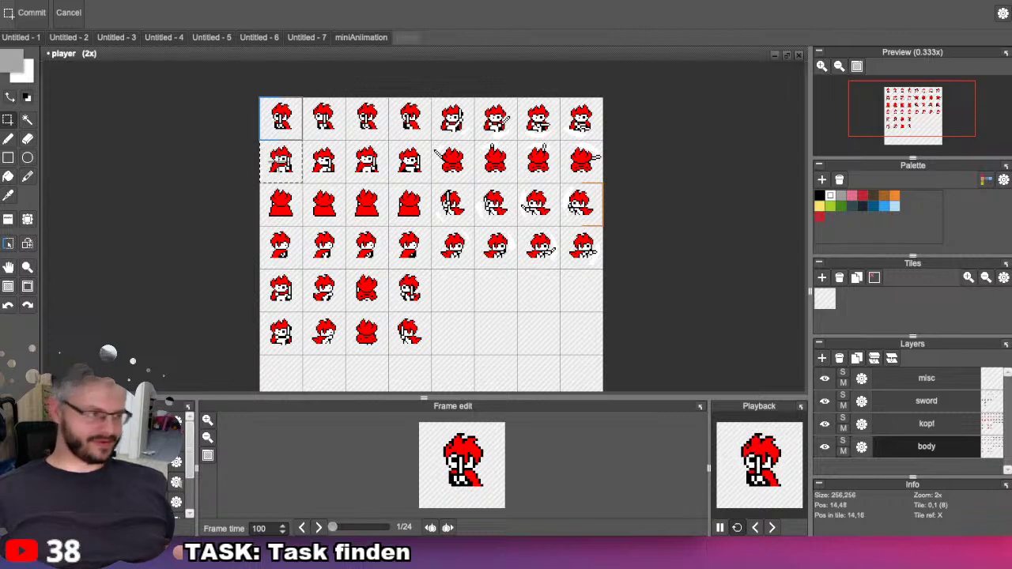
key("Right")
key("Right")
key("Right")
key("Right")
key("Right")
key("Right")
key("Right")
key("Right")
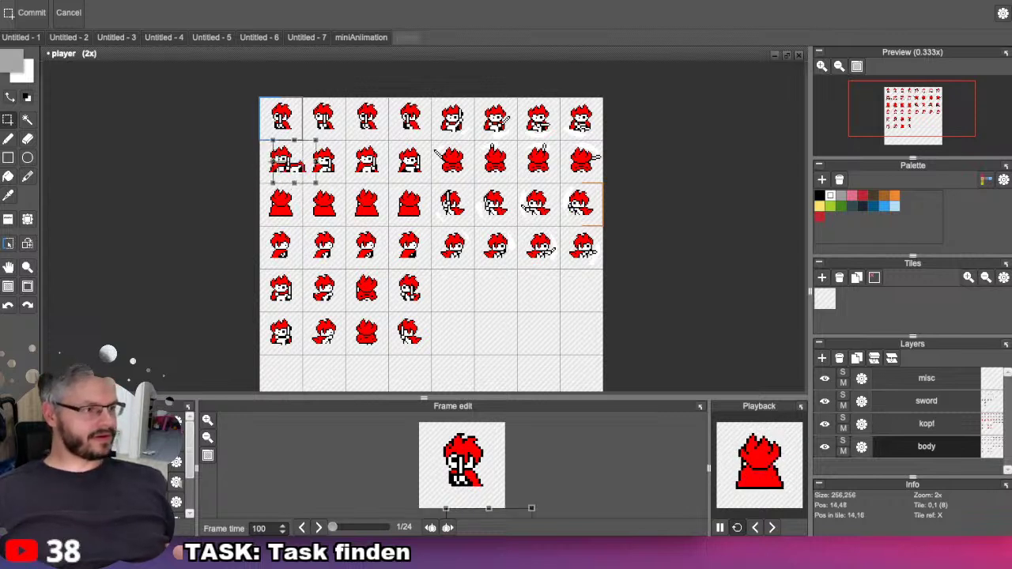
left_click_drag(294, 160, 446, 338)
key("Up")
key("Left")
key("Left")
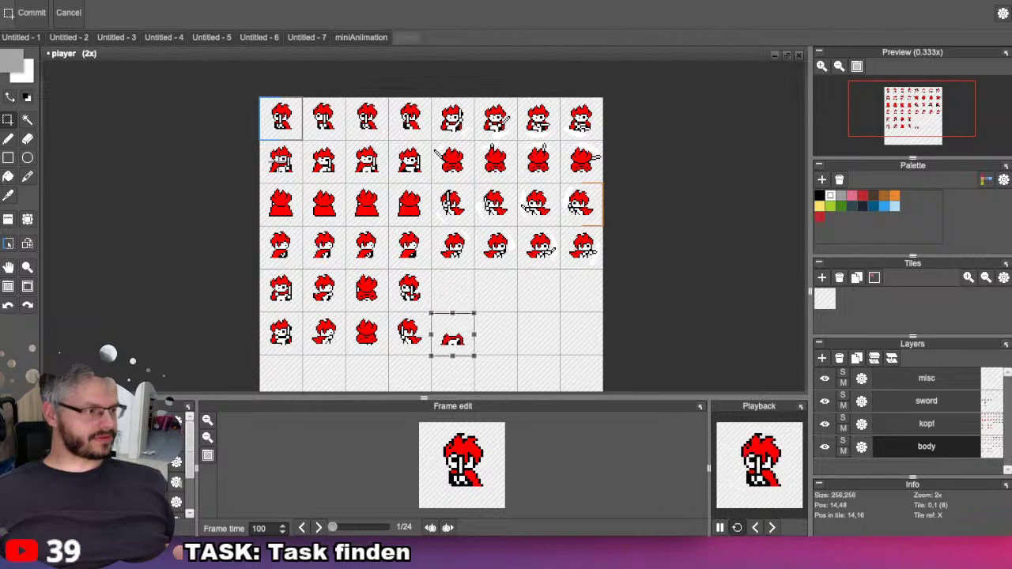
key("Up")
key("Return")
On the kopf layer, copy the head of the second row's first frame onto the copied body in the sixth row.
middle_click_drag(467, 298, 429, 235)
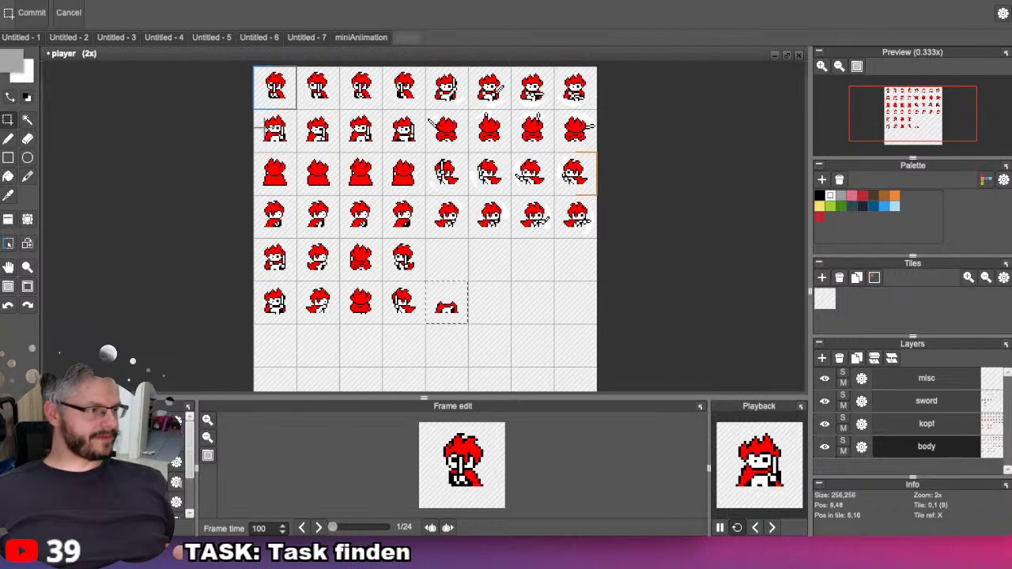
left_click(878, 424)
middle_click_drag(340, 190, 357, 213)
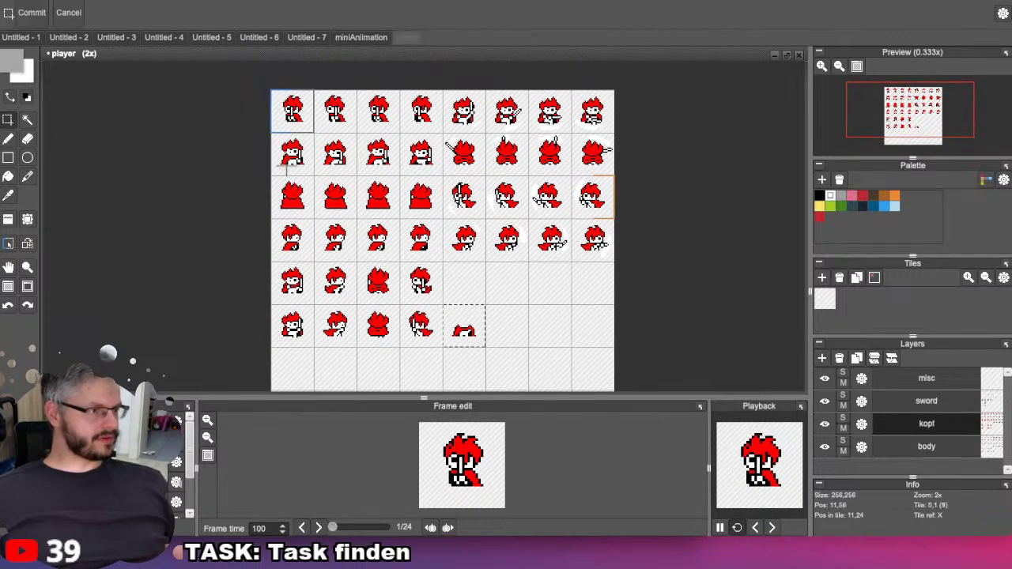
left_click_drag(293, 154, 464, 322)
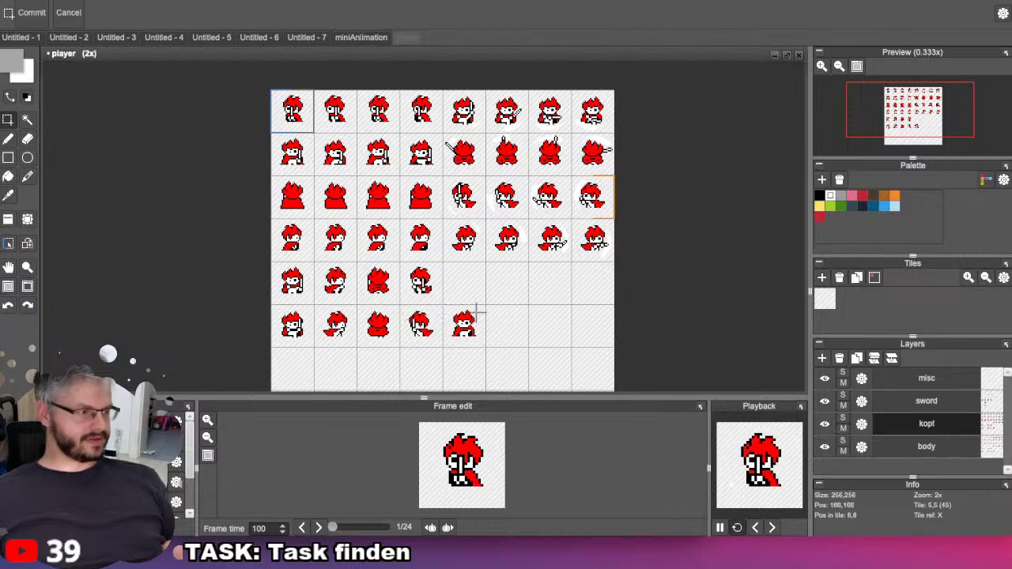
On the body layer, draw a white raised arm with the pencil over the new frame's right-hand cape shoulder.
scroll(470, 308, "up", 3)
left_click_drag(499, 329, 364, 120)
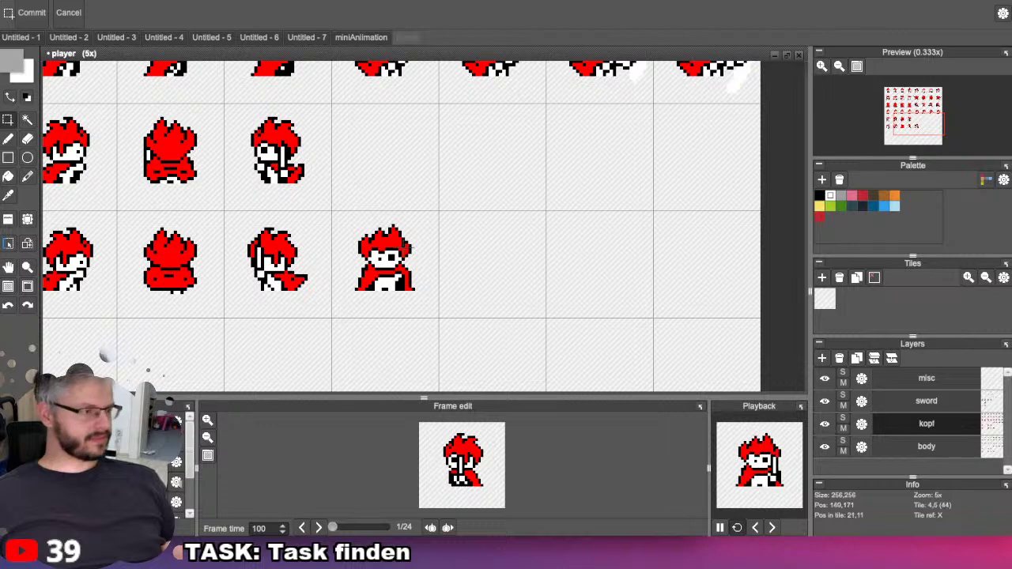
scroll(401, 246, "up", 2)
scroll(401, 246, "up", 3)
left_click_drag(372, 253, 344, 168)
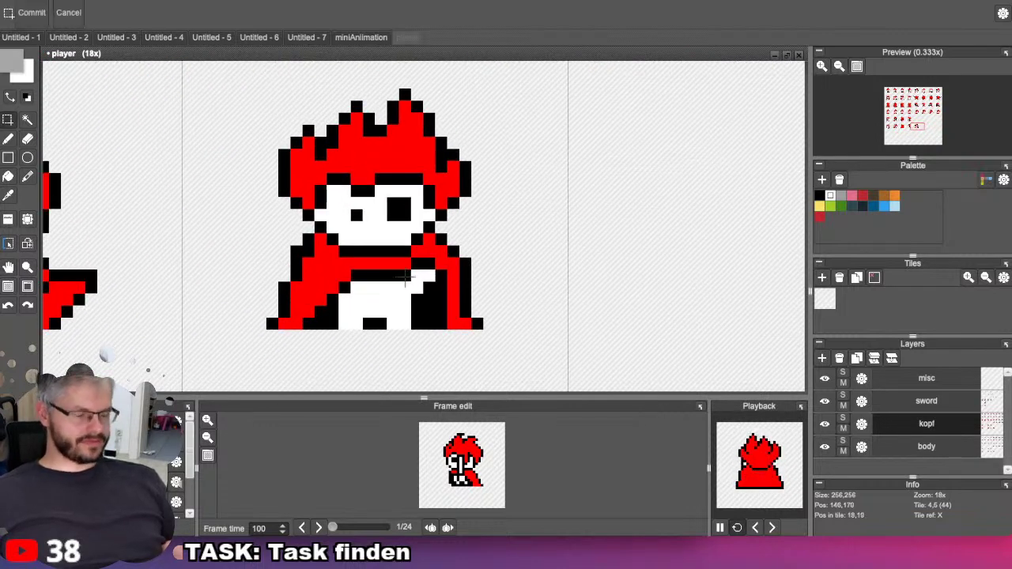
left_click(8, 138)
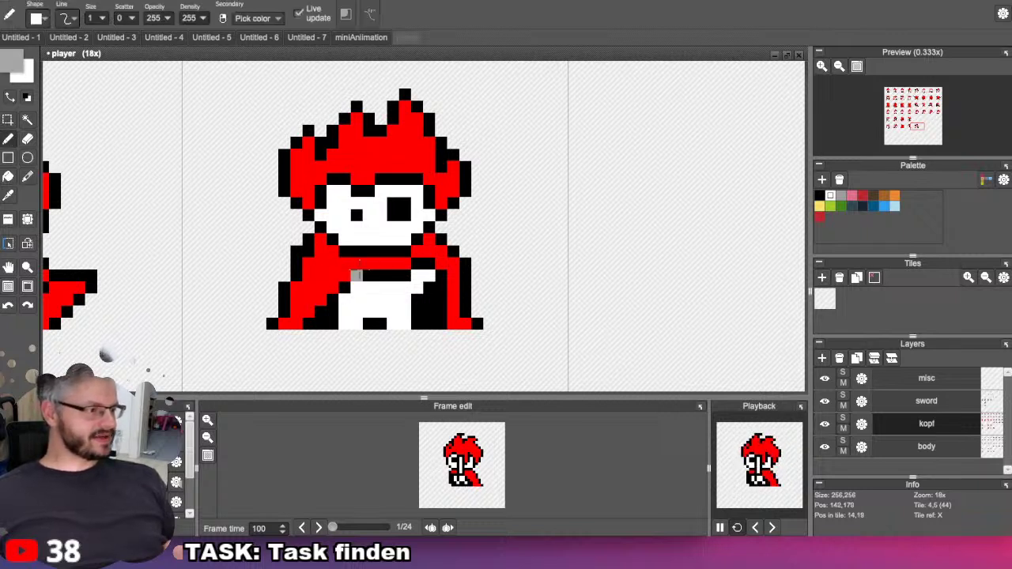
left_click(352, 259, "alt")
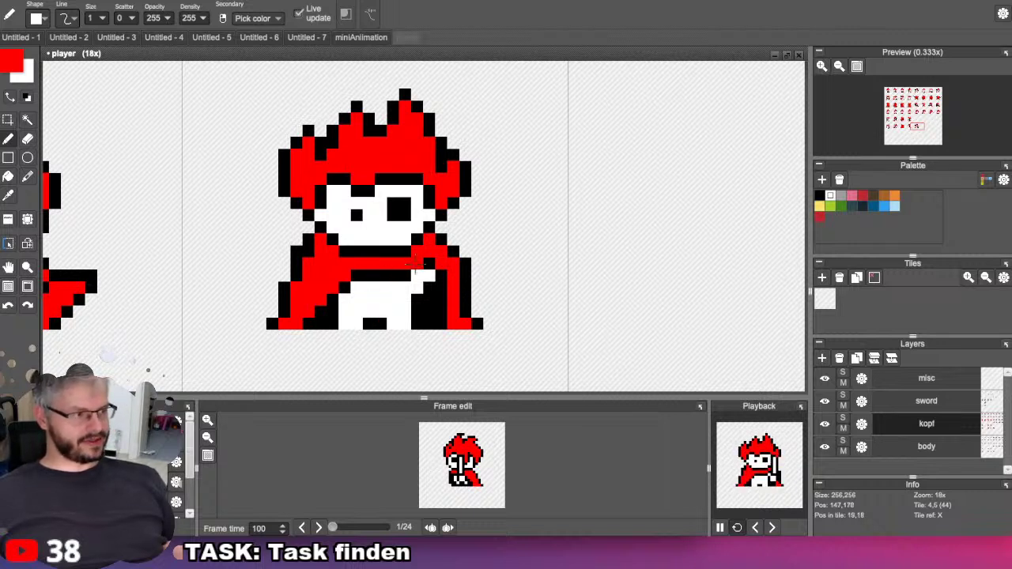
left_click(392, 318, "ctrl")
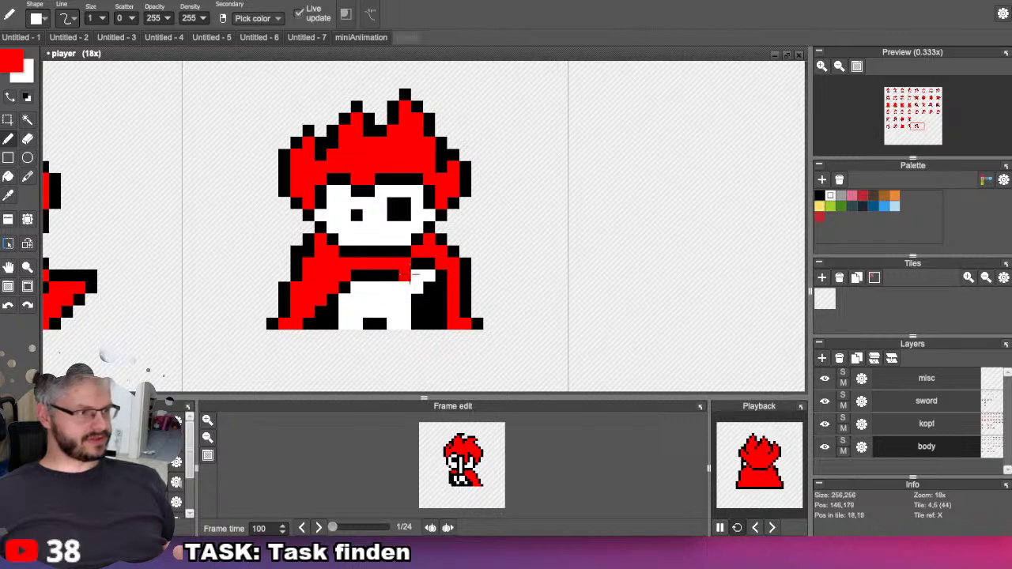
key("x")
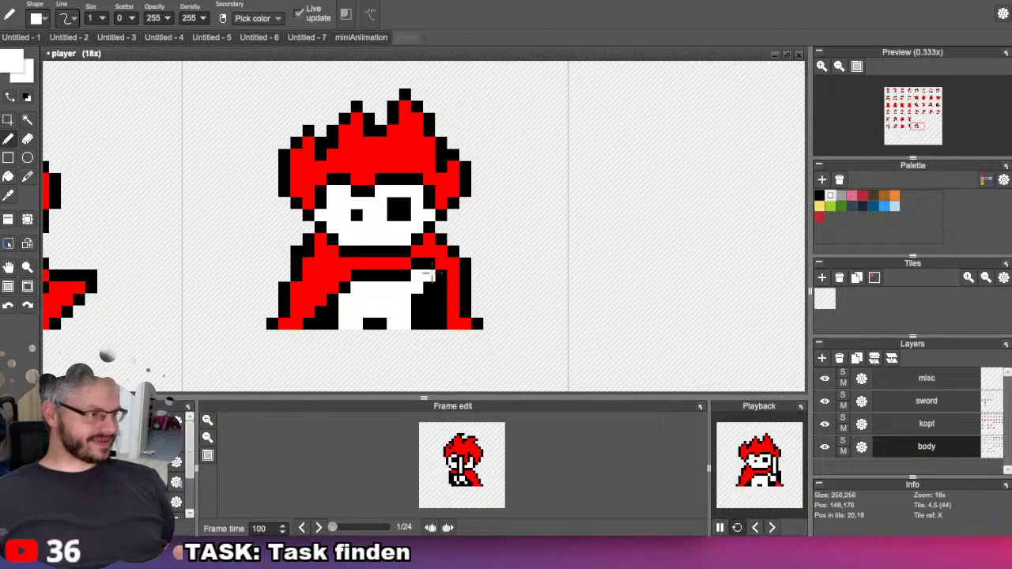
mouse_move(427, 265)
left_mouse_down()
mouse_move(452, 248)
mouse_move(435, 247)
mouse_move(449, 236)
left_mouse_up()
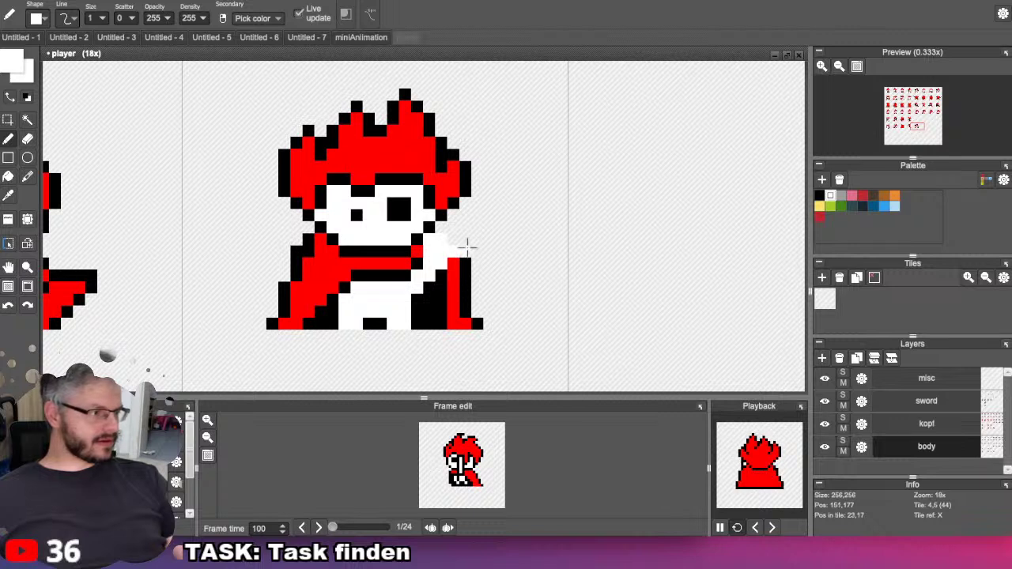
Hide the kopf layer and extend the white arm straight upward, ending in a wider hand above the head's height.
key("e")
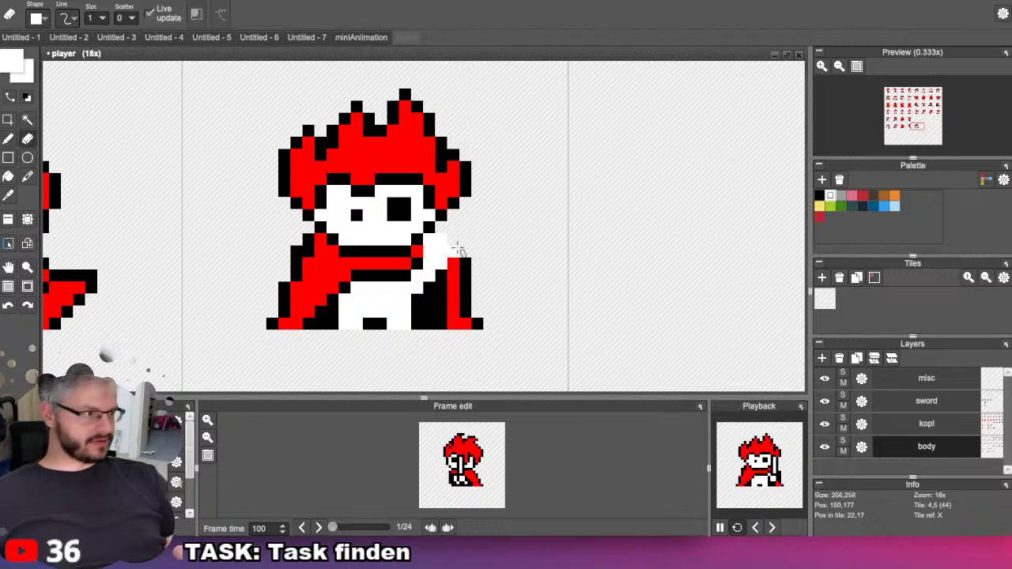
key("b")
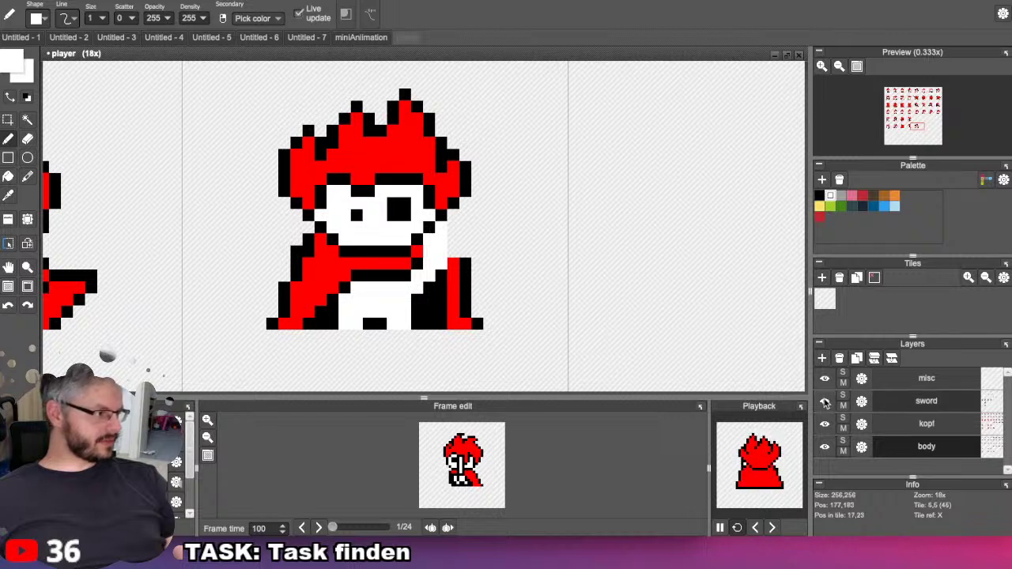
left_click(825, 425)
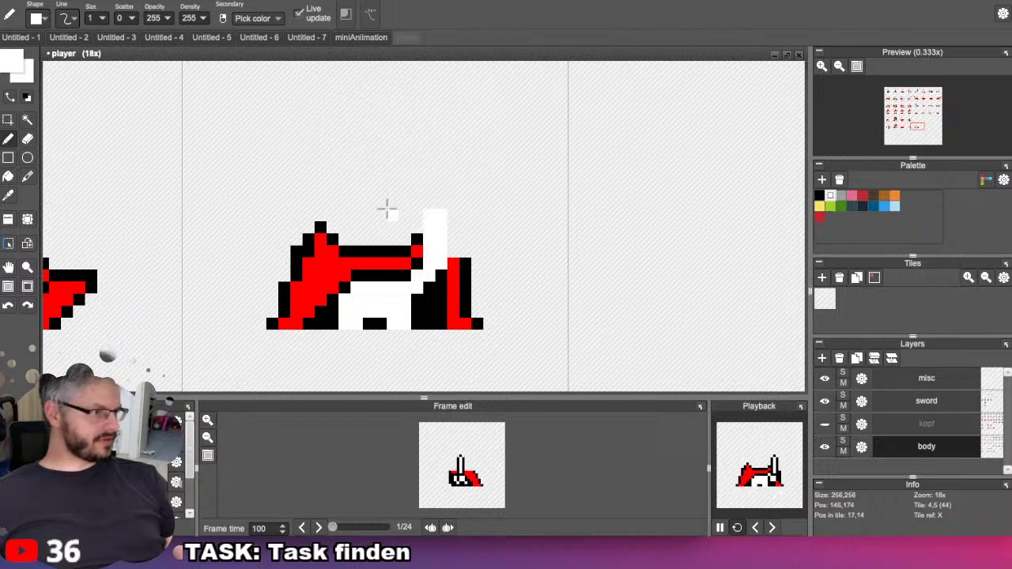
mouse_move(435, 202)
left_mouse_down()
mouse_move(436, 173)
mouse_move(418, 165)
mouse_move(449, 165)
mouse_move(434, 156)
left_mouse_up()
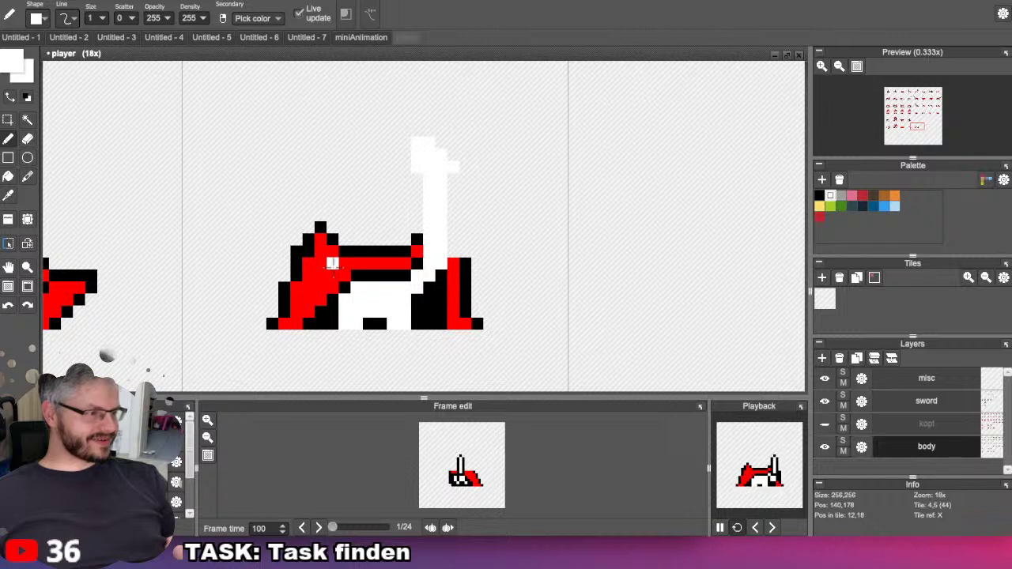
Paint the base of a second white arm over the left-hand cape shoulder, touching up its black outline.
left_click_drag(333, 263, 333, 291)
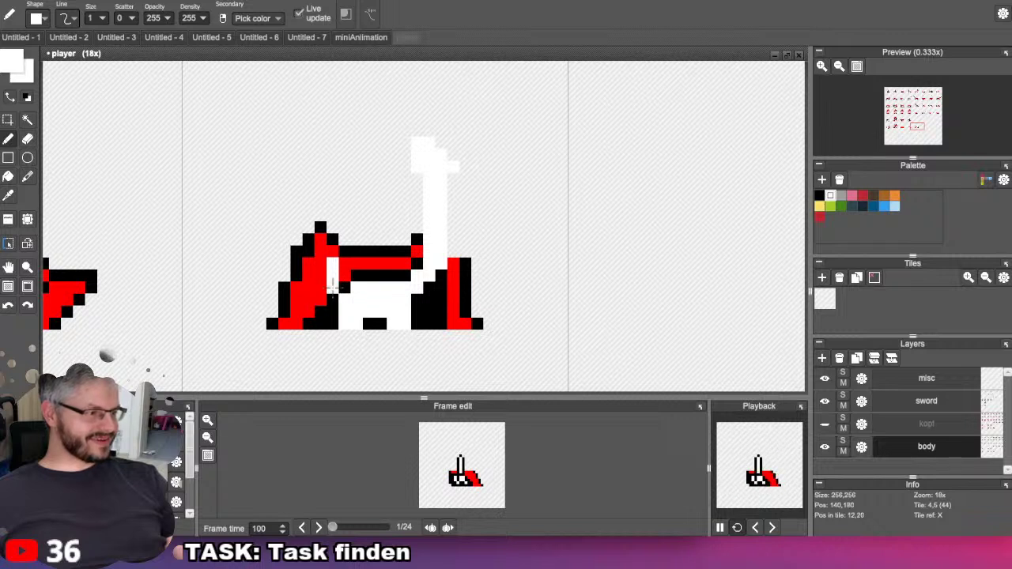
left_click(345, 288)
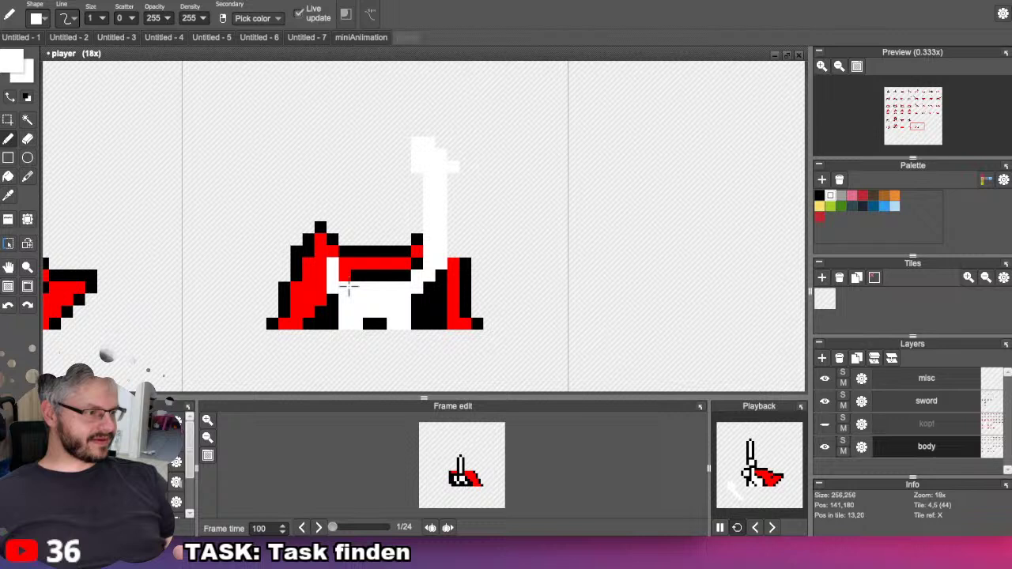
right_click(416, 263)
left_click(357, 263)
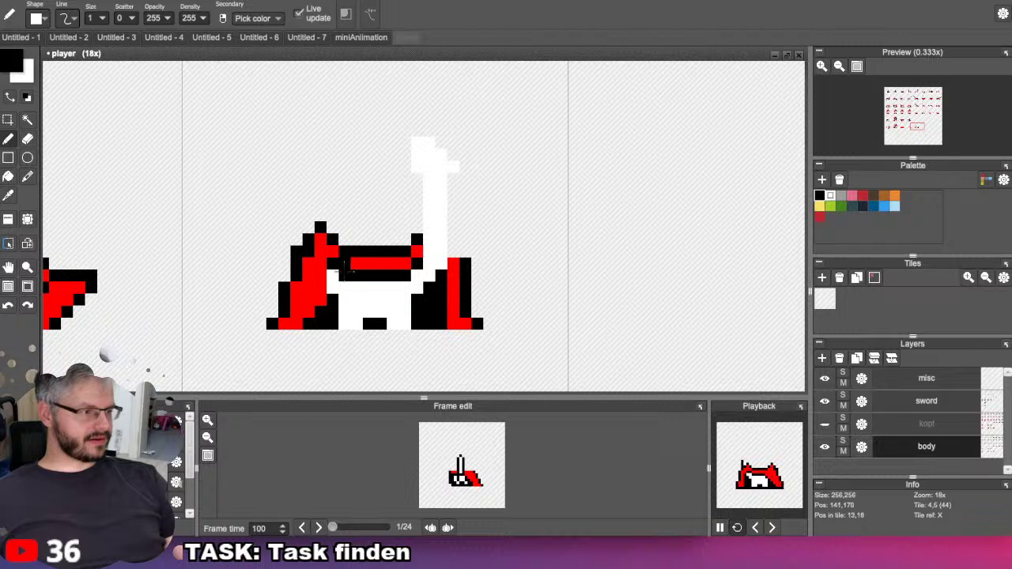
right_click(339, 276)
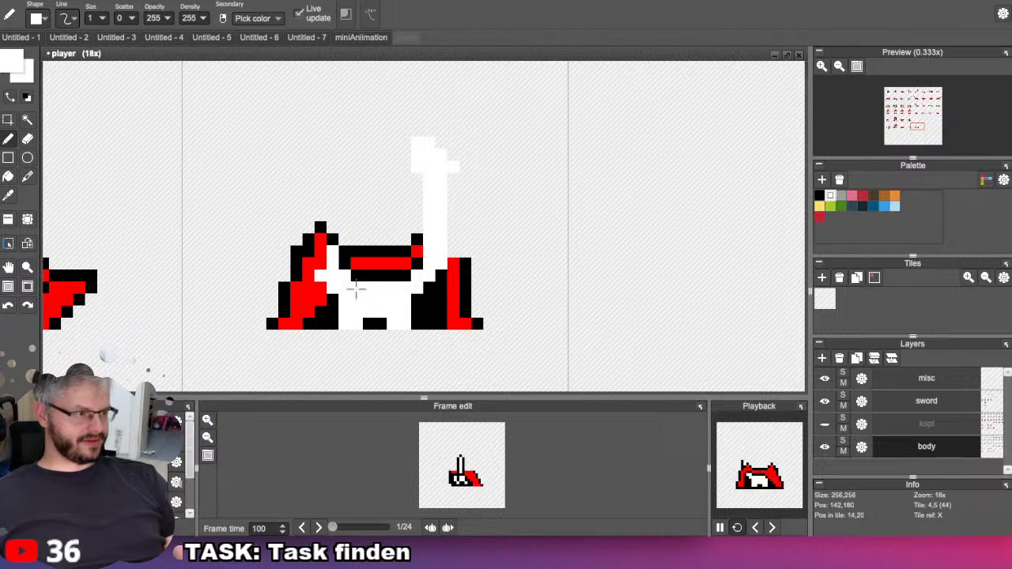
Touch up the left end of the red collar band between the shoulders with black and red pixels.
left_click(366, 272, "alt")
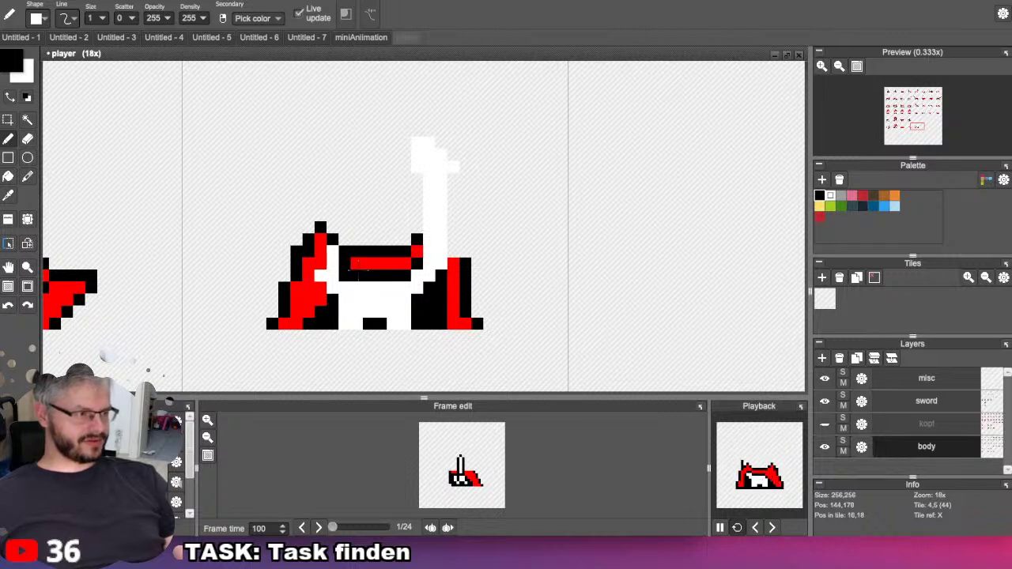
left_click(354, 264)
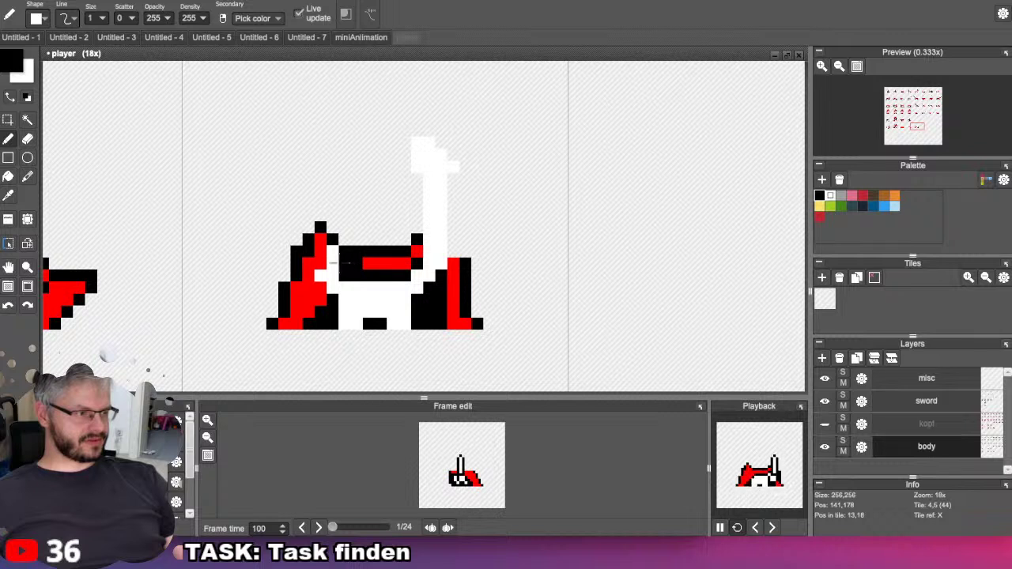
left_click(365, 264, "alt")
left_click(356, 263)
left_click(344, 263)
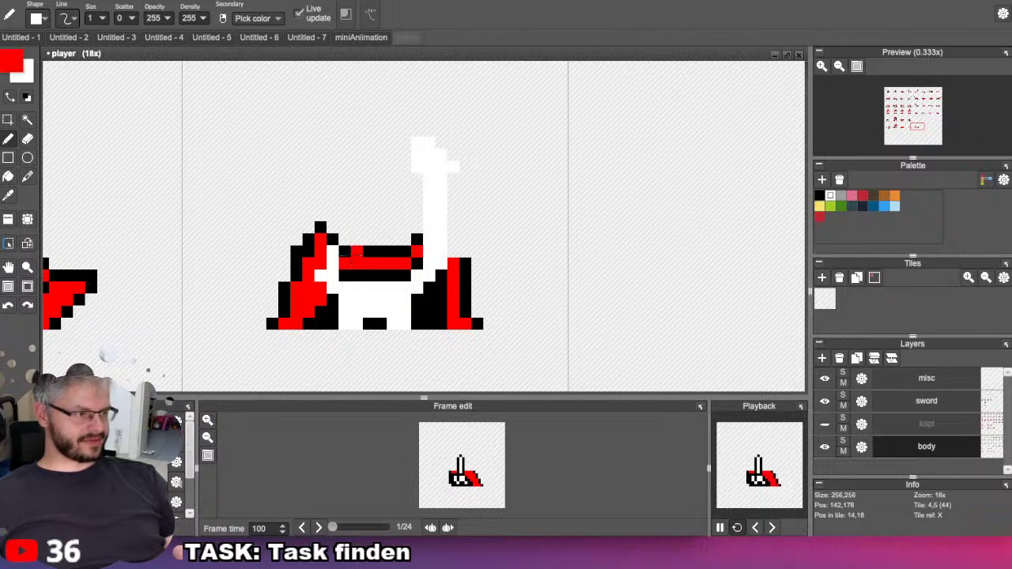
left_click(334, 254, "alt")
left_click(382, 263)
key("ctrl+z")
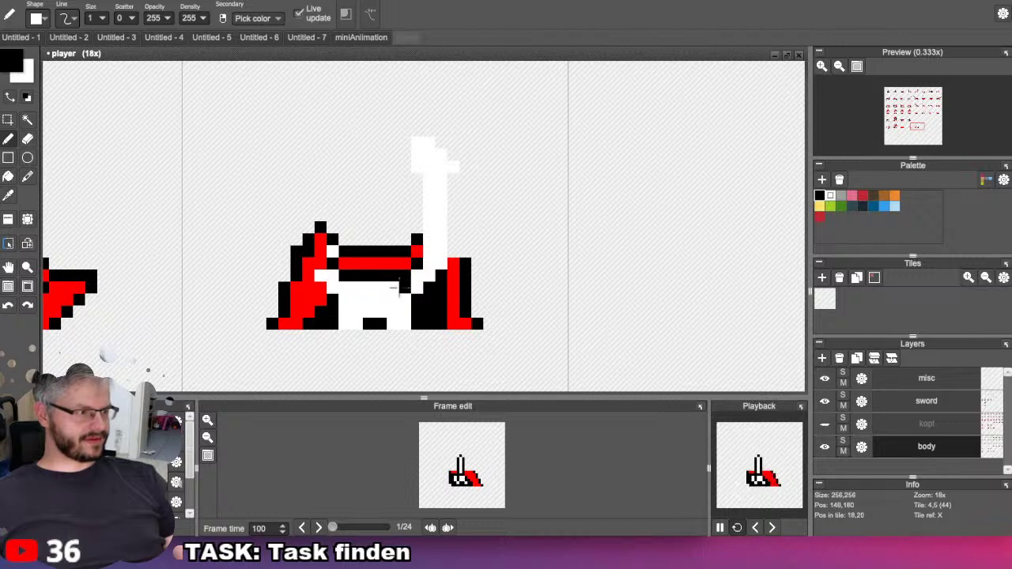
Draw the second white arm straight upward from the left-hand shoulder, ending in a wider hand mirroring the other, and show the kopf layer.
left_click(397, 287, "alt")
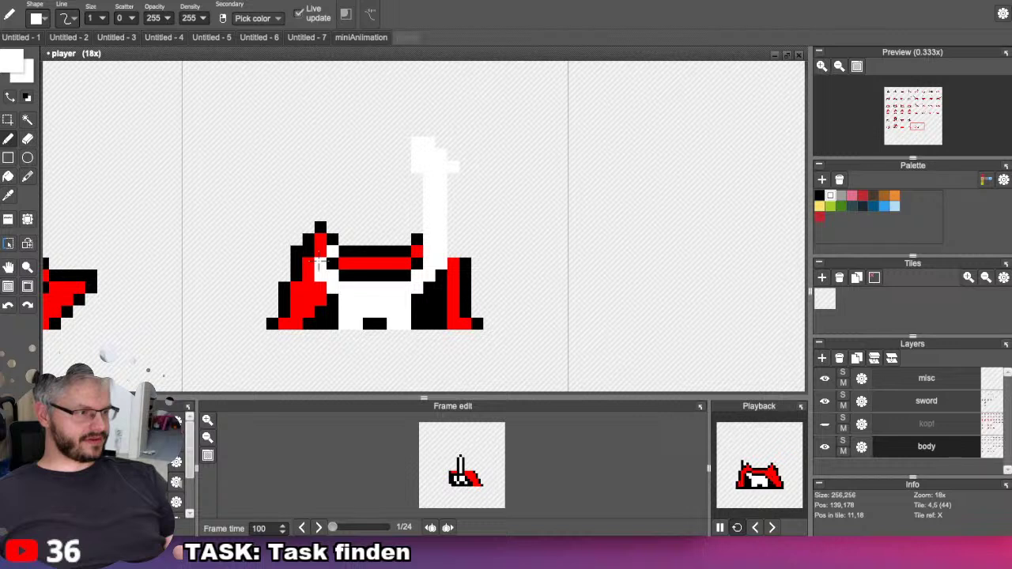
left_click_drag(318, 265, 310, 183)
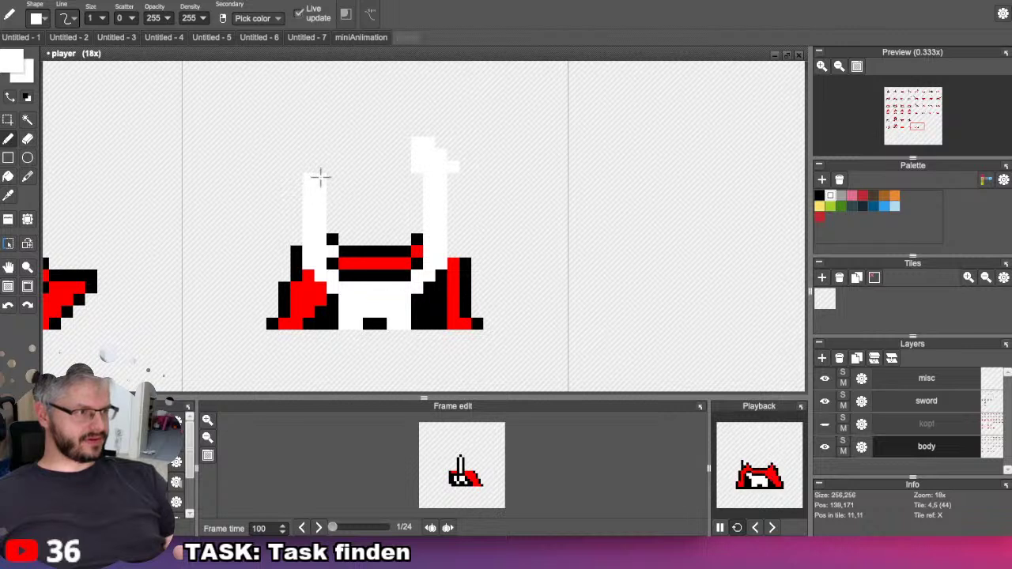
mouse_move(322, 166)
left_mouse_down()
mouse_move(292, 165)
mouse_move(316, 166)
mouse_move(323, 156)
mouse_move(309, 156)
mouse_move(332, 145)
left_mouse_up()
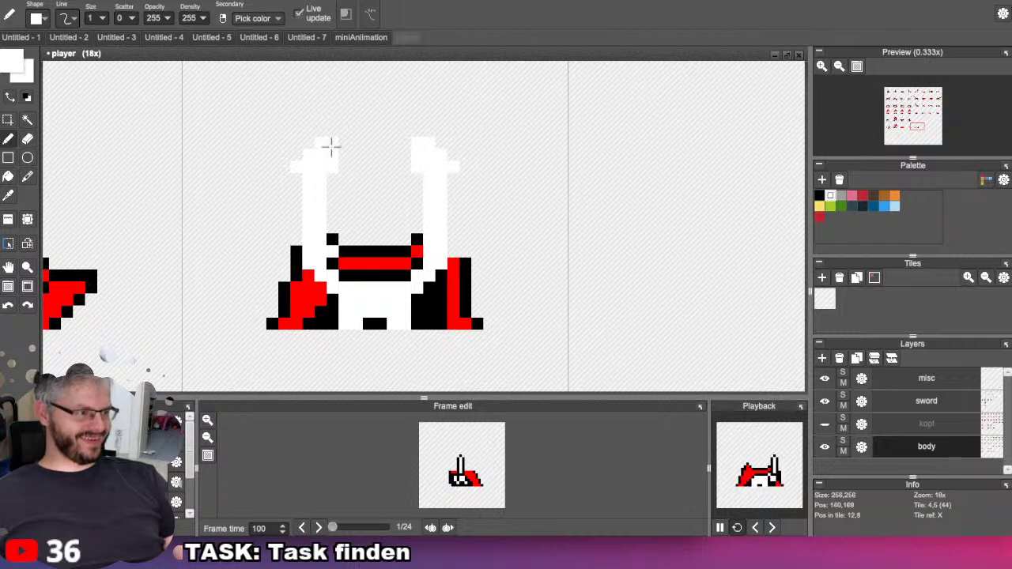
left_click(826, 425)
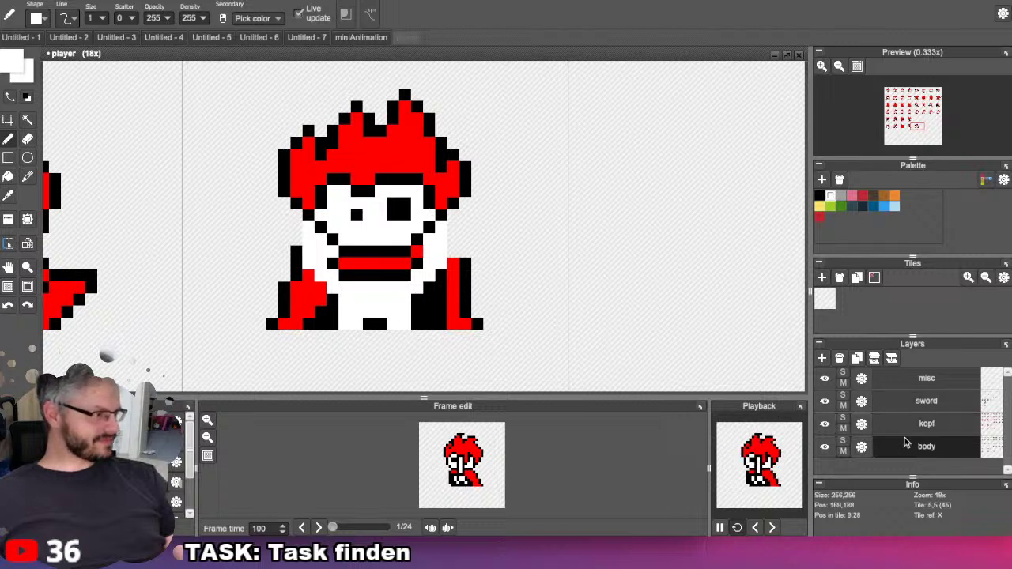
left_click(864, 448)
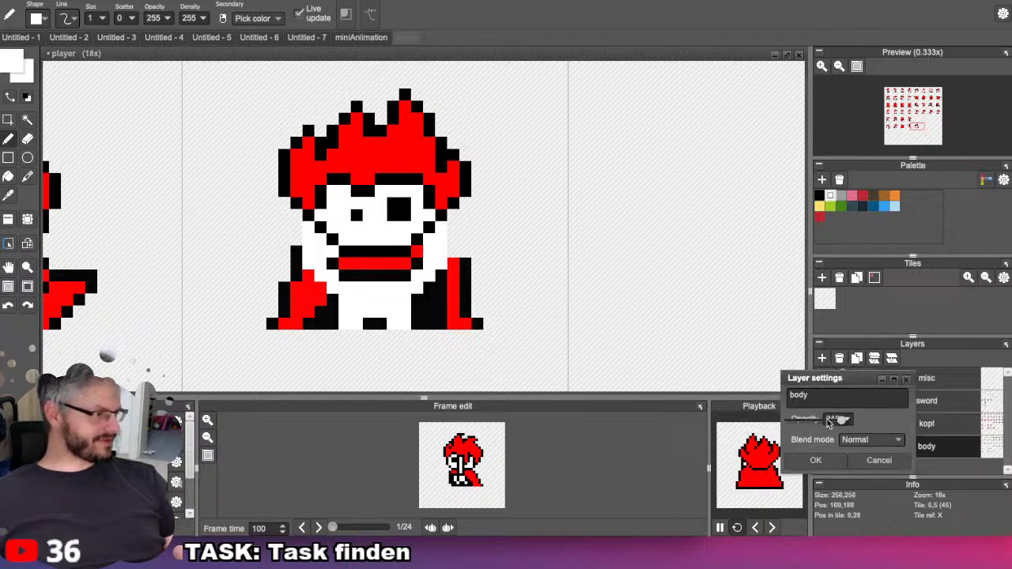
mouse_move(838, 419)
left_mouse_down()
mouse_move(819, 420)
mouse_move(850, 420)
left_mouse_up()
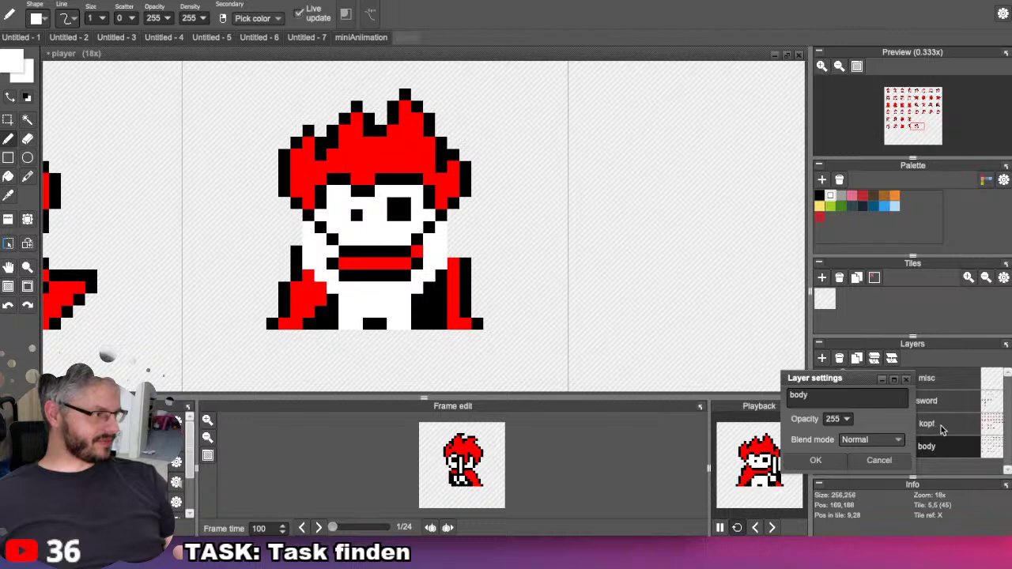
left_click(811, 462)
Set the kopf layer's opacity to 37.
left_click(869, 427)
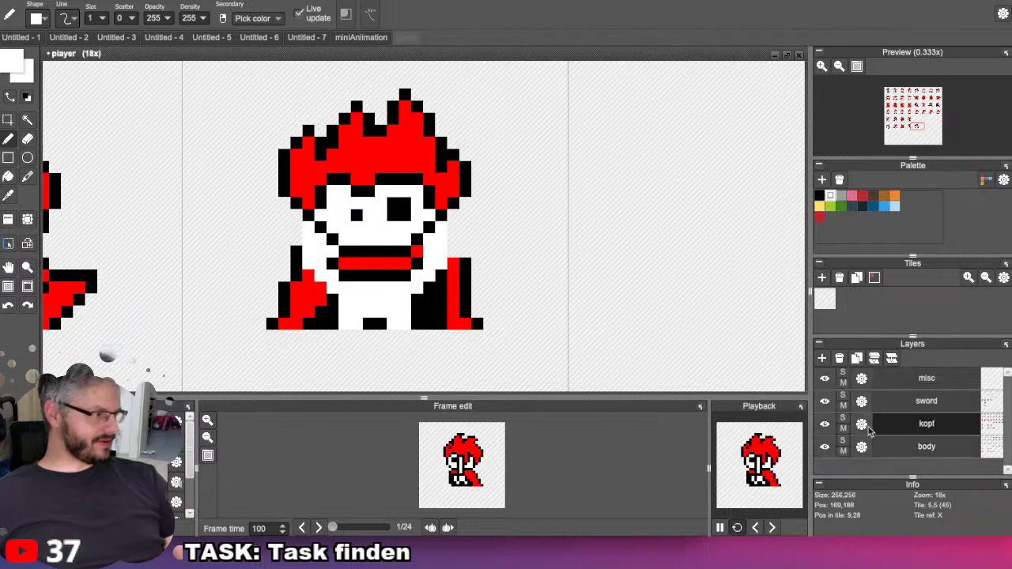
left_click(862, 426)
left_click_drag(840, 397, 794, 400)
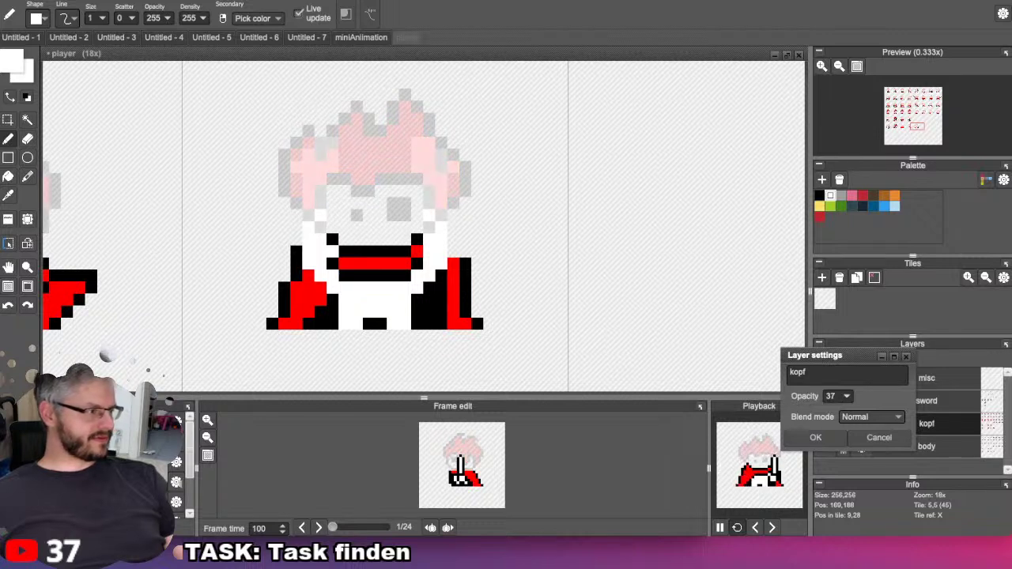
left_click(907, 360)
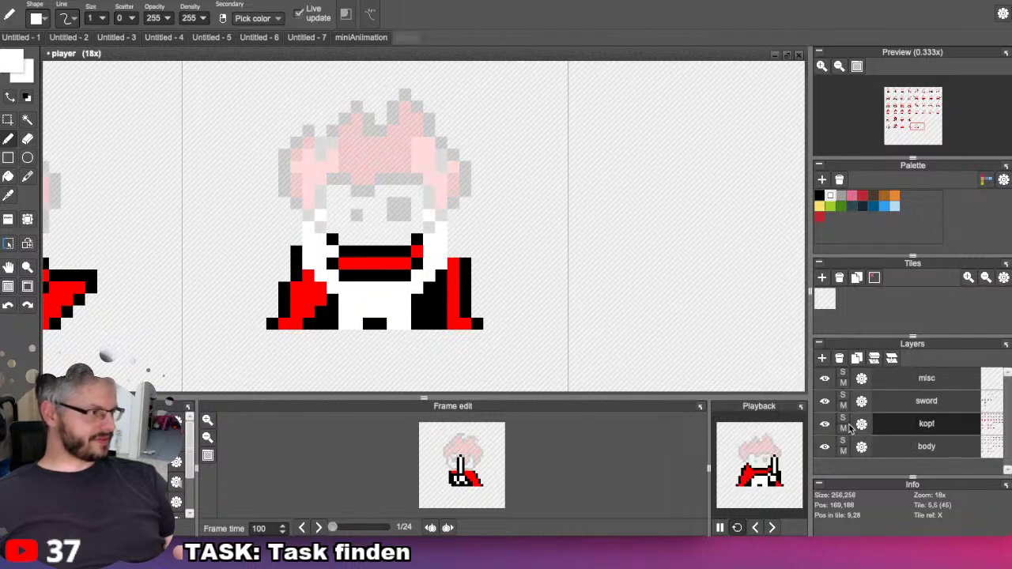
Add a new layer beneath the body layer and fill the whole canvas on it with black, without restricting the fill to a tile.
left_click(822, 358)
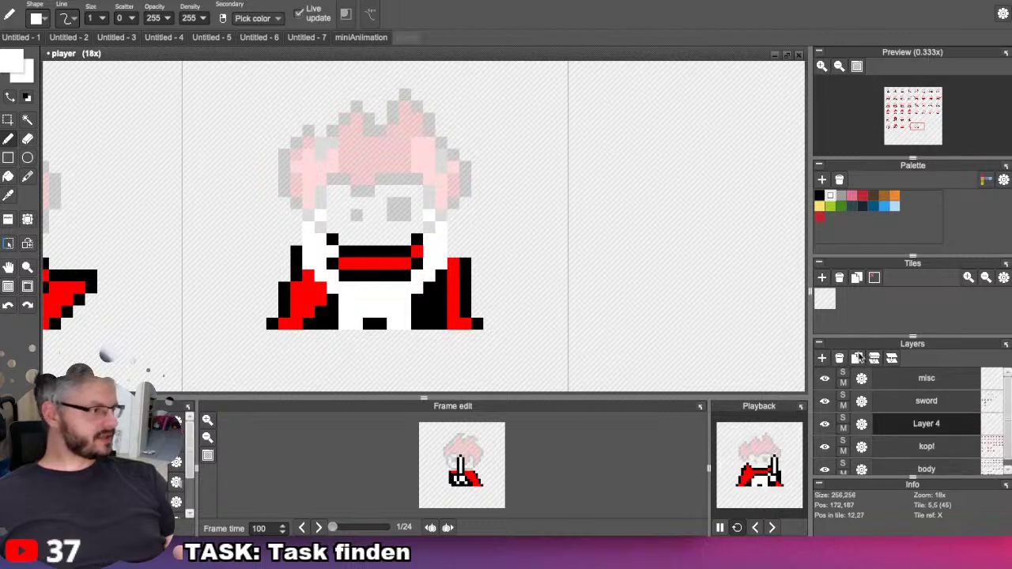
left_click_drag(904, 429, 913, 467)
left_click(7, 176)
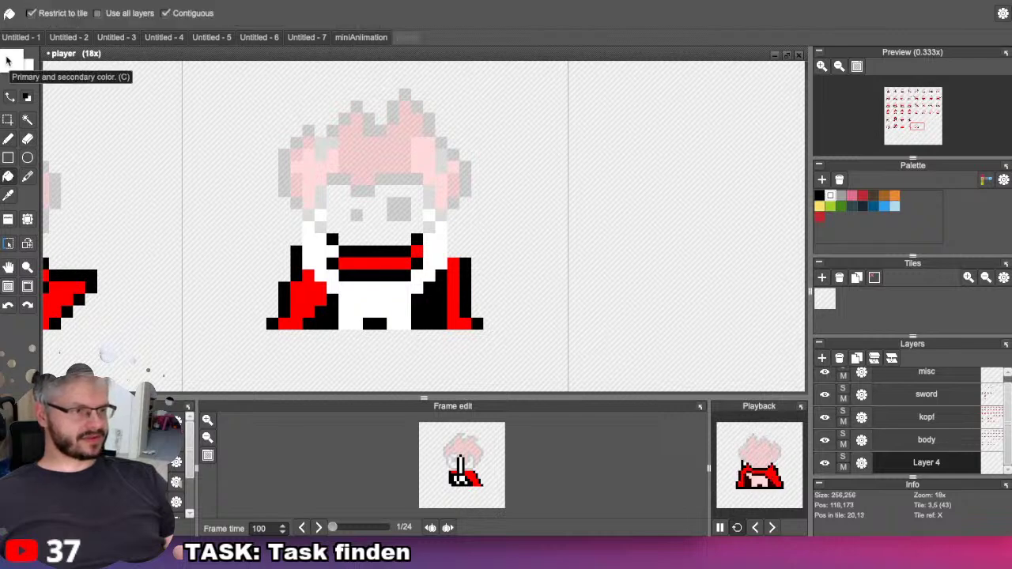
left_click(14, 61)
left_click_drag(216, 122, 127, 90)
left_click(192, 249)
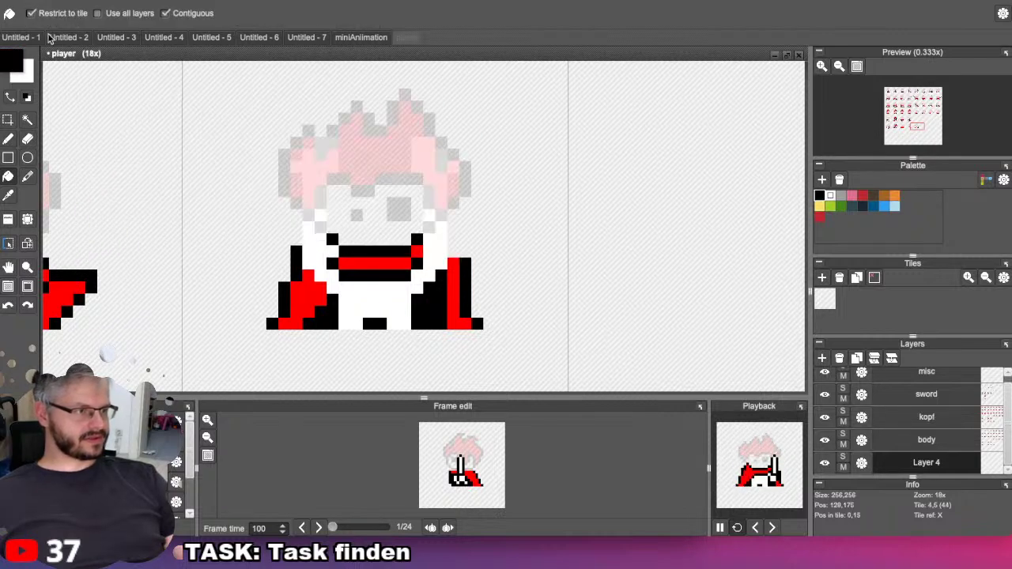
left_click(48, 14)
left_click(569, 208)
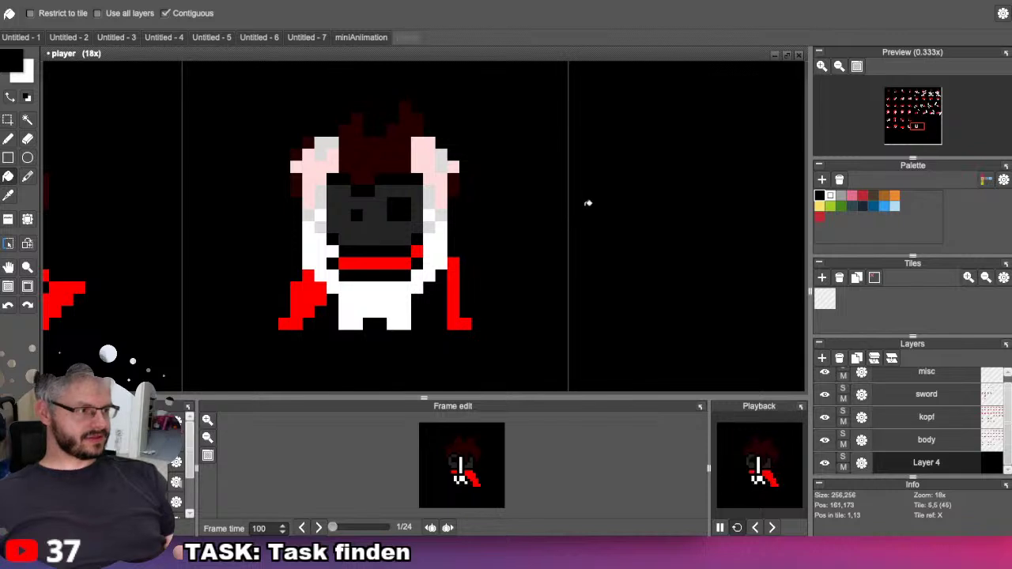
On the body layer, select the upper part of both raised arms and move it two pixels down.
left_click(951, 398)
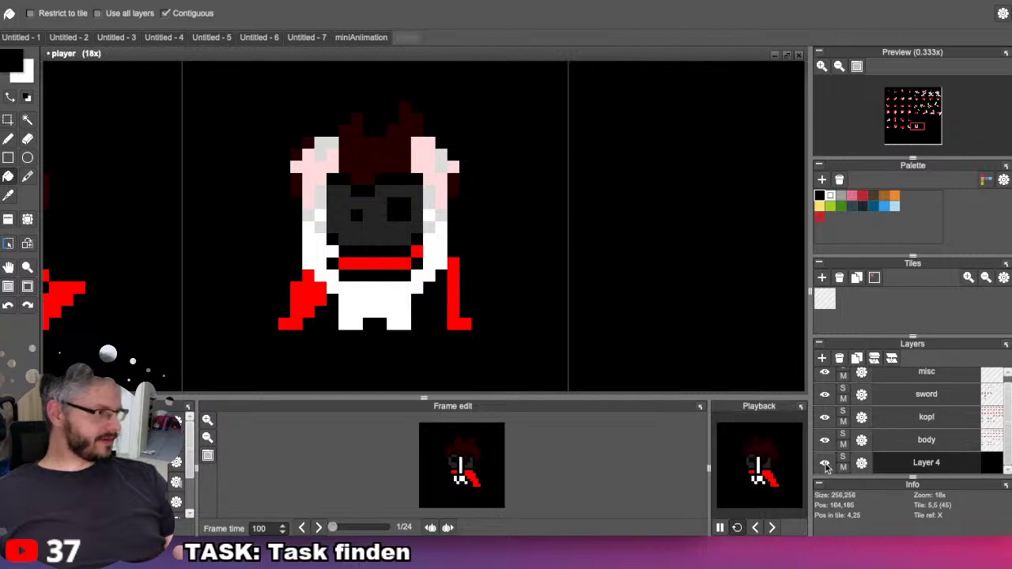
left_click(903, 423)
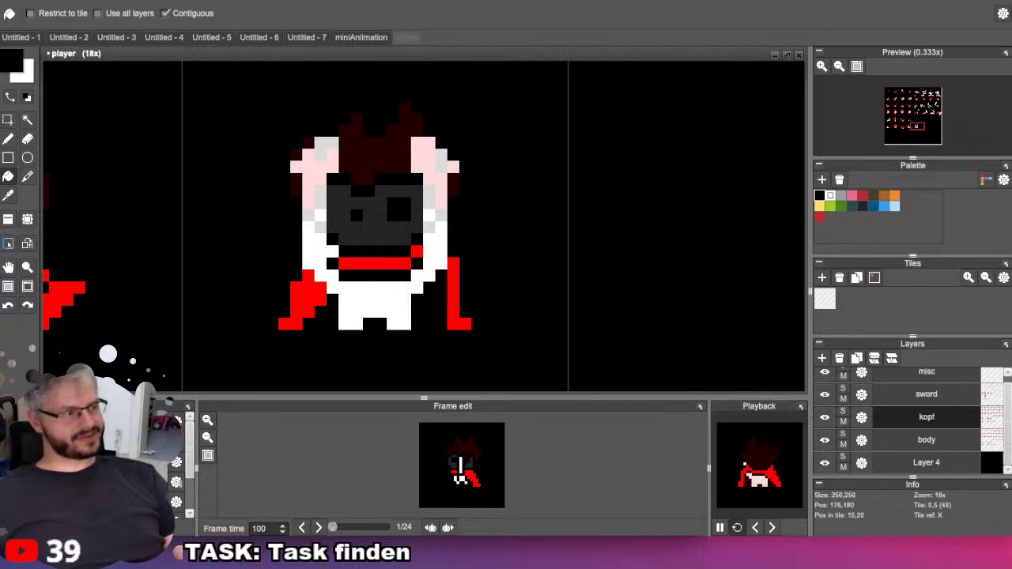
left_click(945, 440)
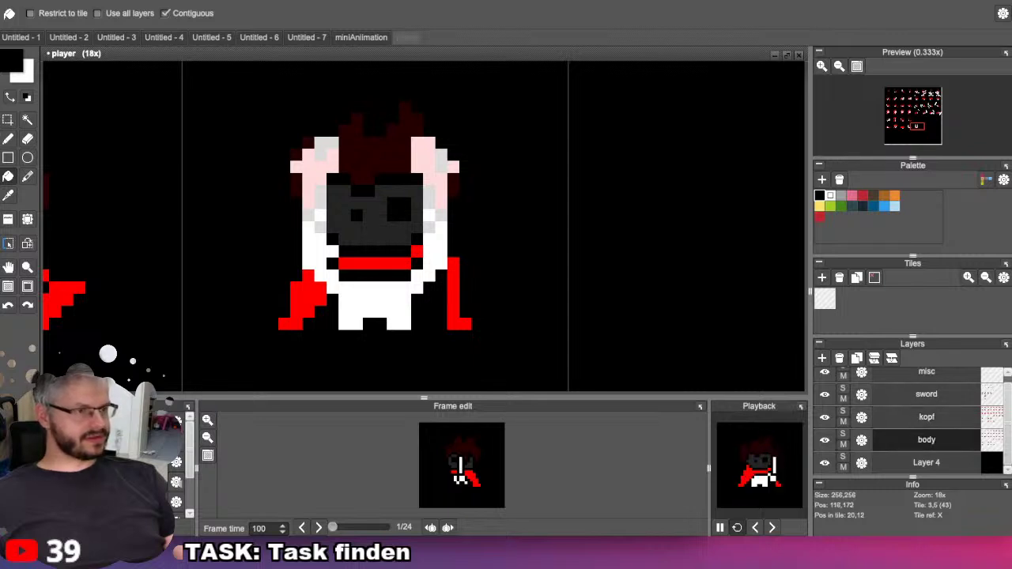
left_click(7, 120)
left_click_drag(254, 100, 512, 191)
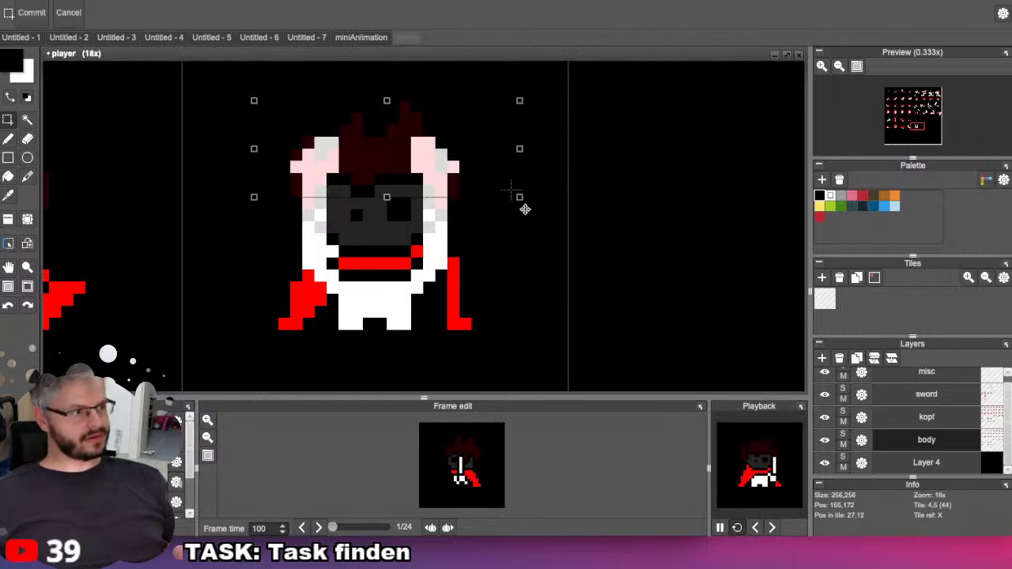
key("Down")
scroll(515, 190, "up", 2)
key("Down")
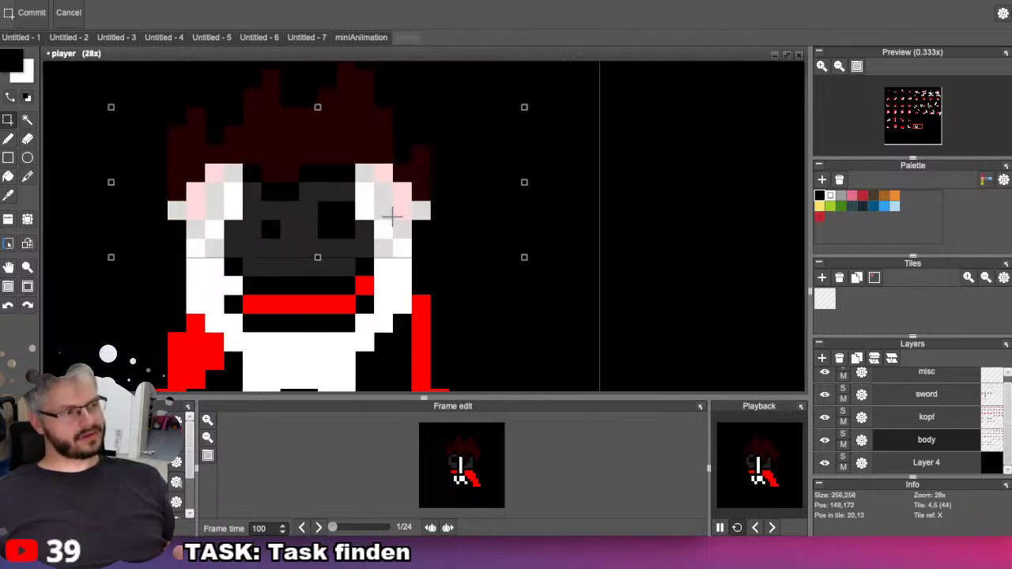
key("Up")
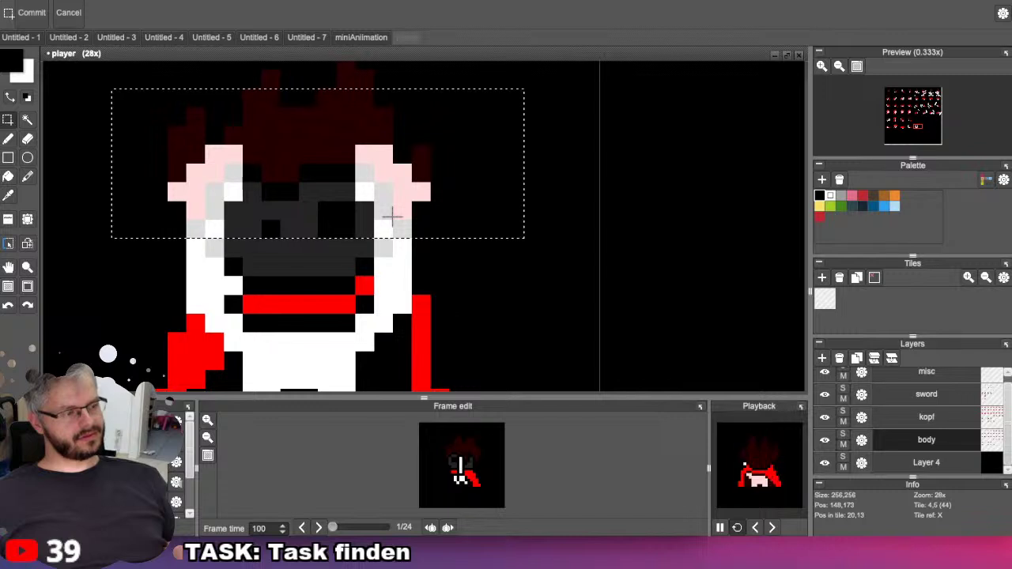
key("Return")
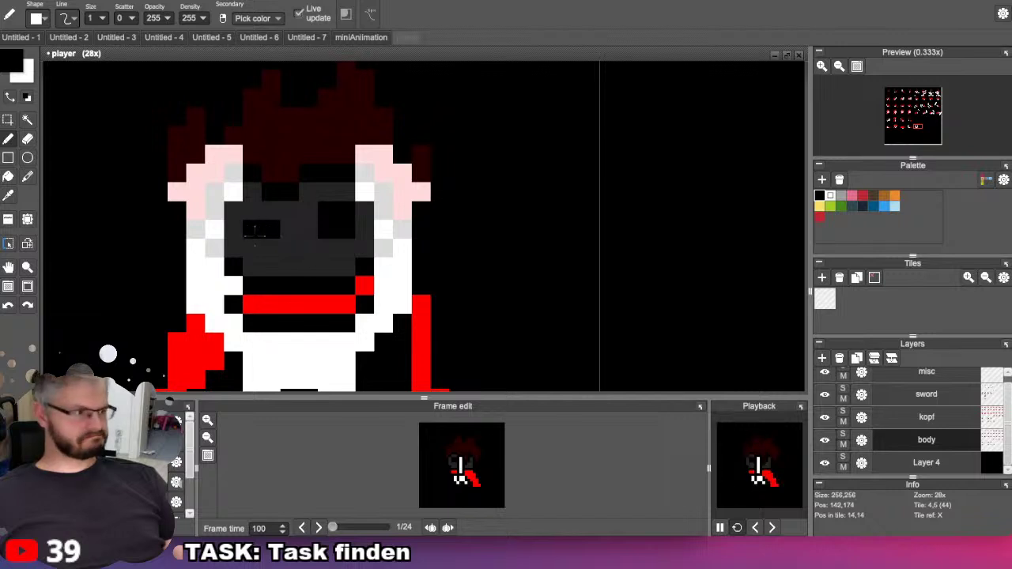
On the kopf layer, erase the head and hair pixels that cover both raised arms.
left_click_drag(250, 237, 327, 218)
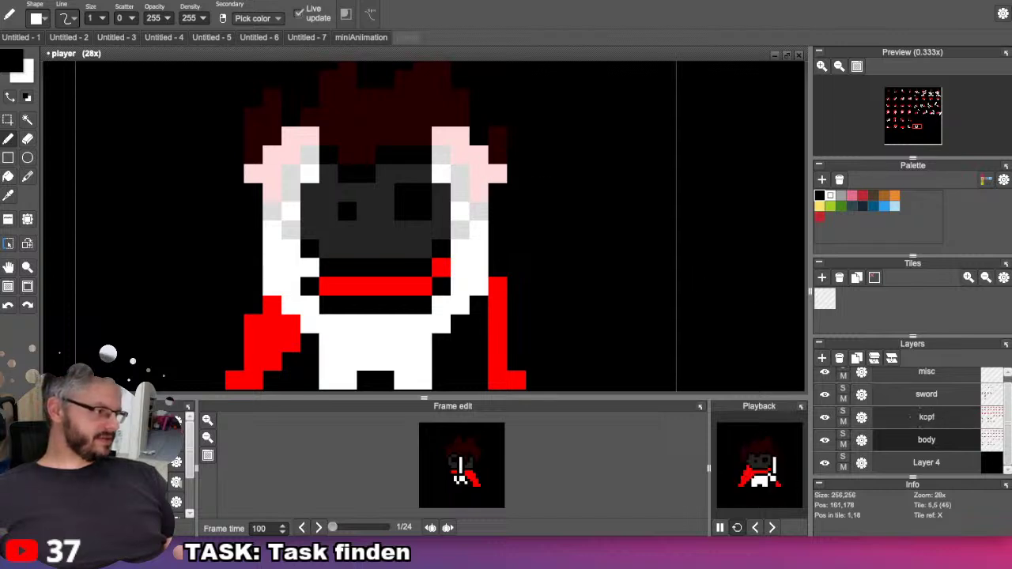
left_click(926, 417)
key("e")
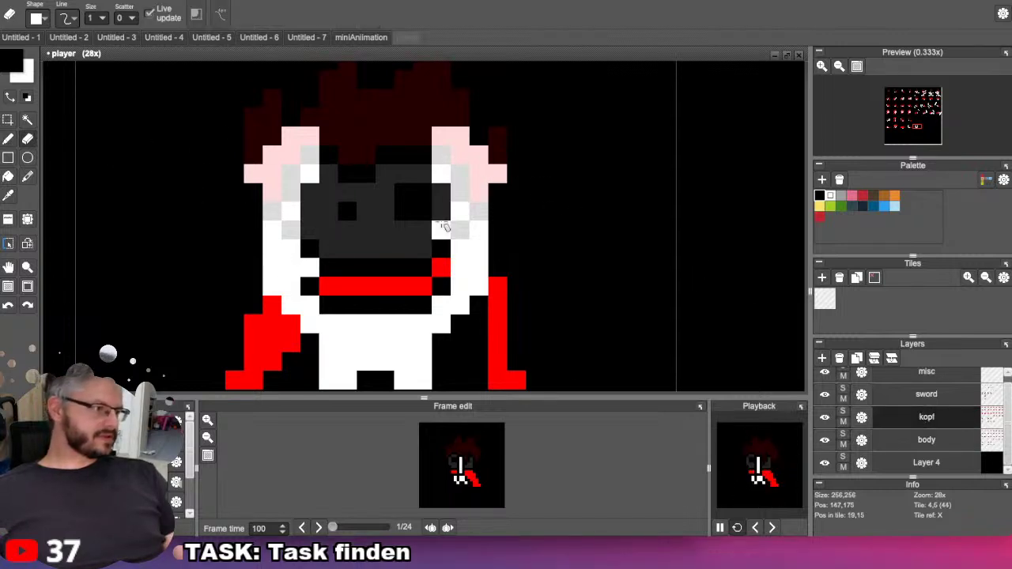
mouse_move(461, 172)
left_mouse_down()
mouse_move(447, 138)
mouse_move(496, 174)
mouse_move(484, 178)
mouse_move(482, 226)
left_mouse_up()
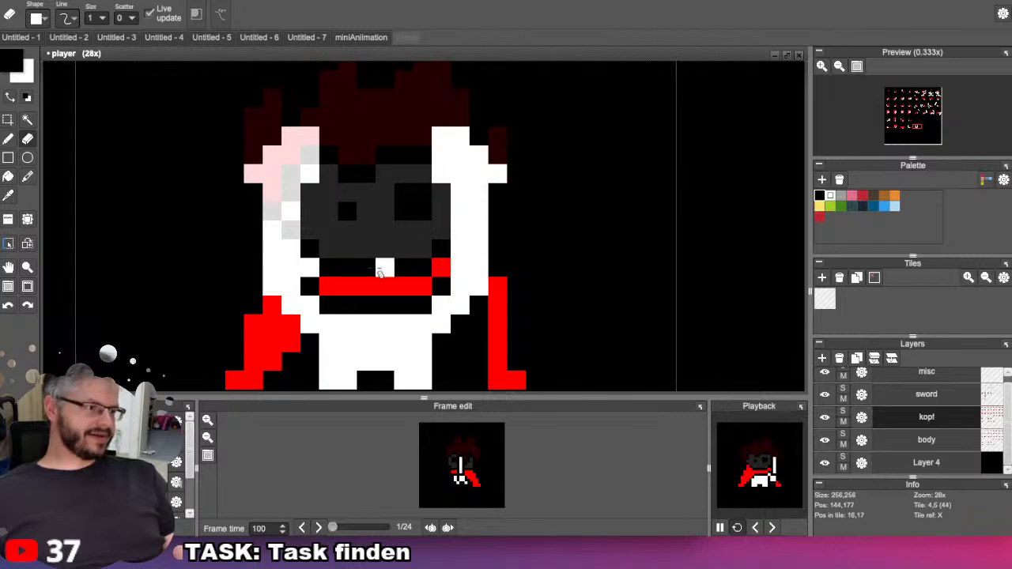
mouse_move(278, 215)
left_mouse_down()
mouse_move(277, 174)
mouse_move(296, 142)
mouse_move(305, 164)
mouse_move(291, 180)
mouse_move(280, 238)
left_mouse_up()
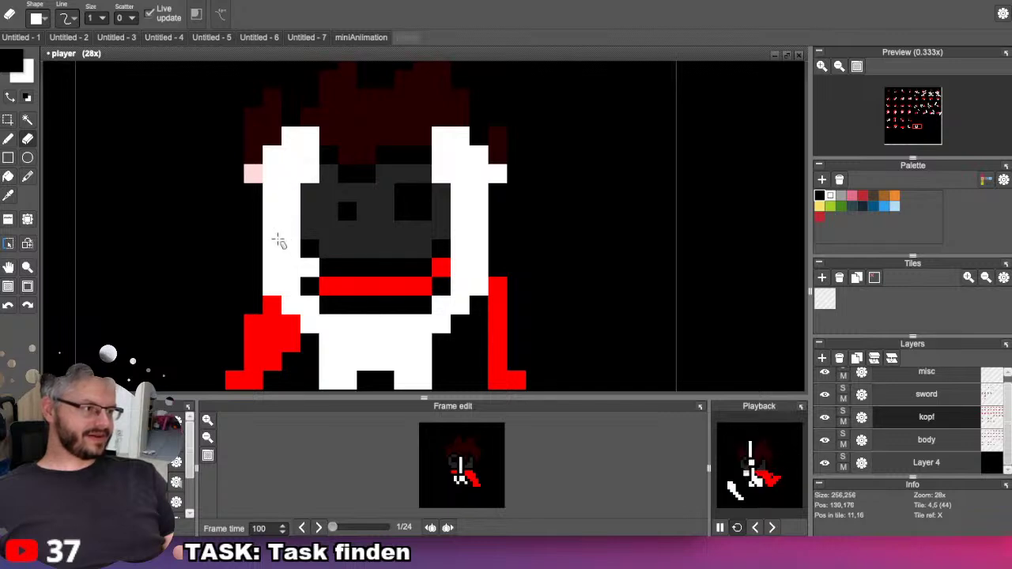
On the body layer, erase the protruding outermost pixel of each raised hand.
left_click(930, 440)
left_click(498, 176)
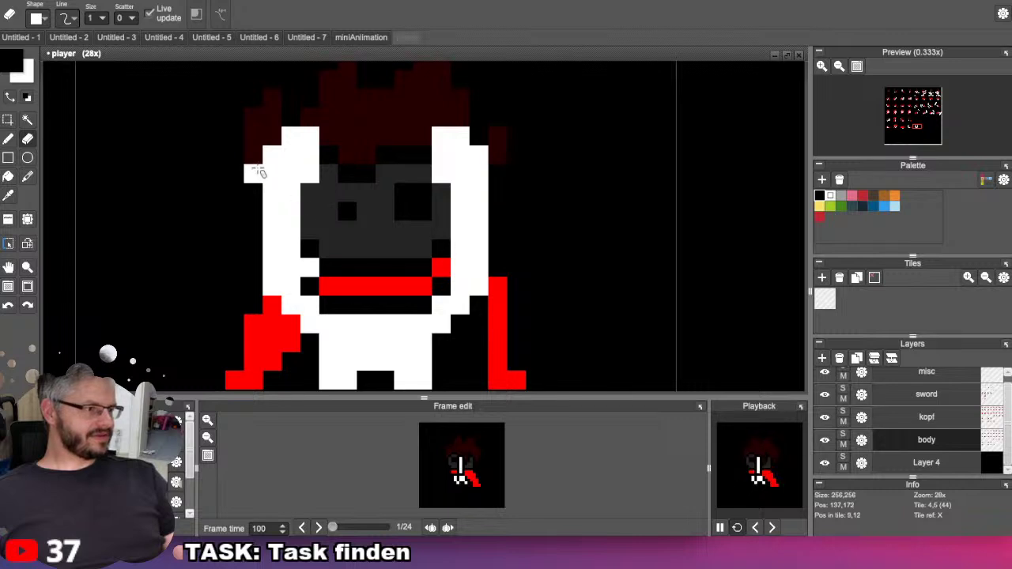
left_click(255, 173)
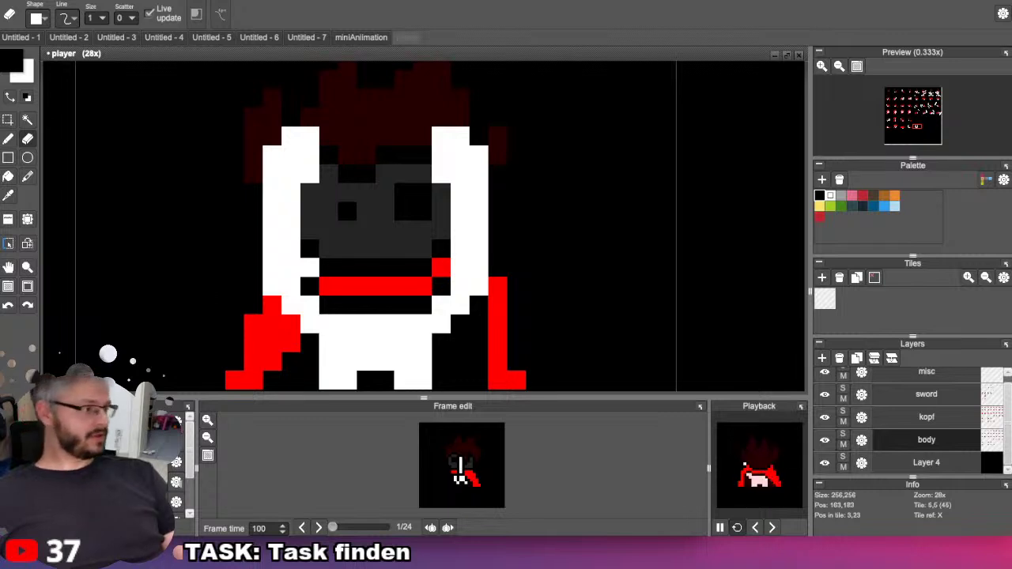
Restore the kopf layer's opacity to 255.
left_click(862, 420)
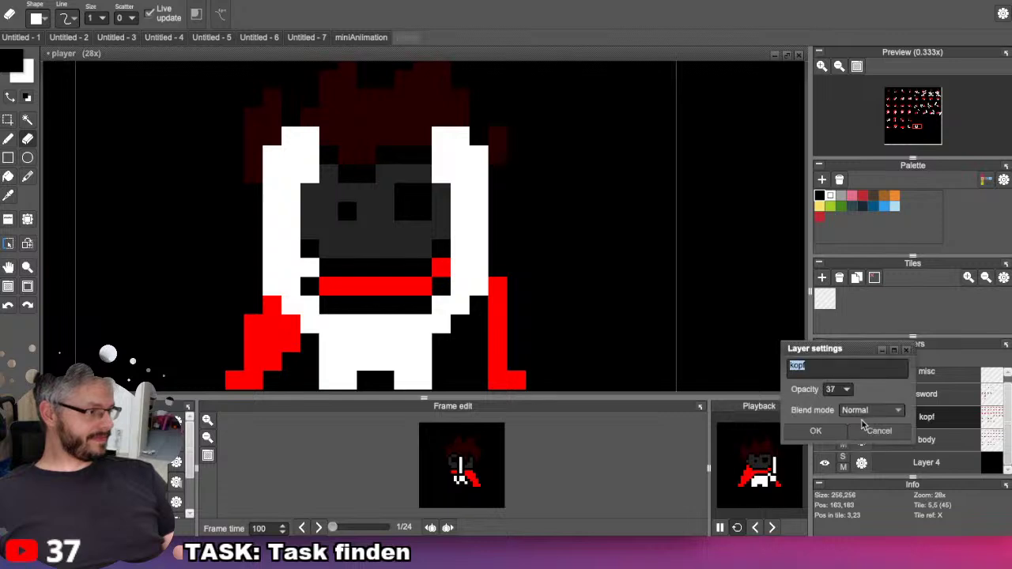
left_click(846, 389)
left_click_drag(853, 393, 994, 406)
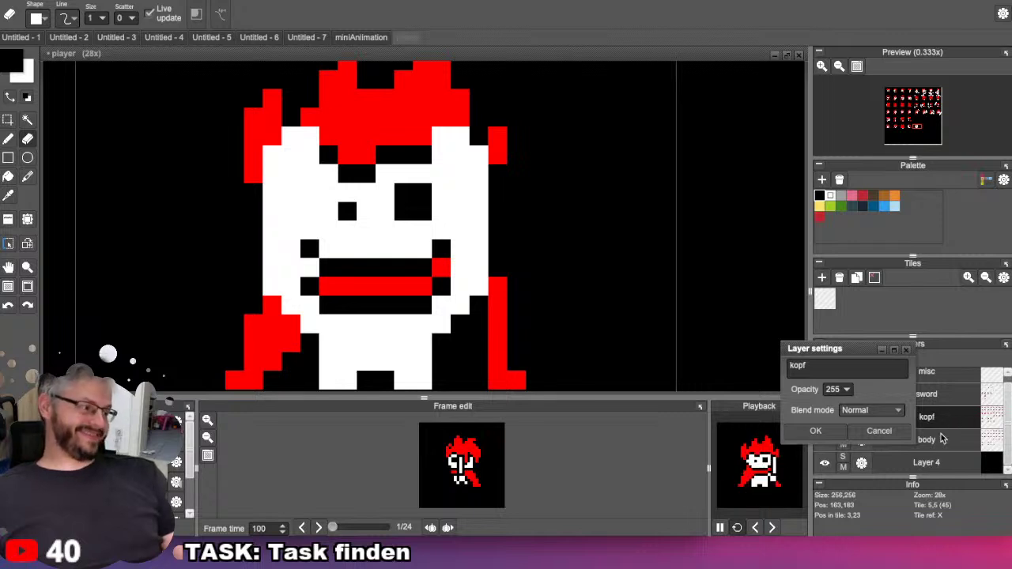
left_click(817, 431)
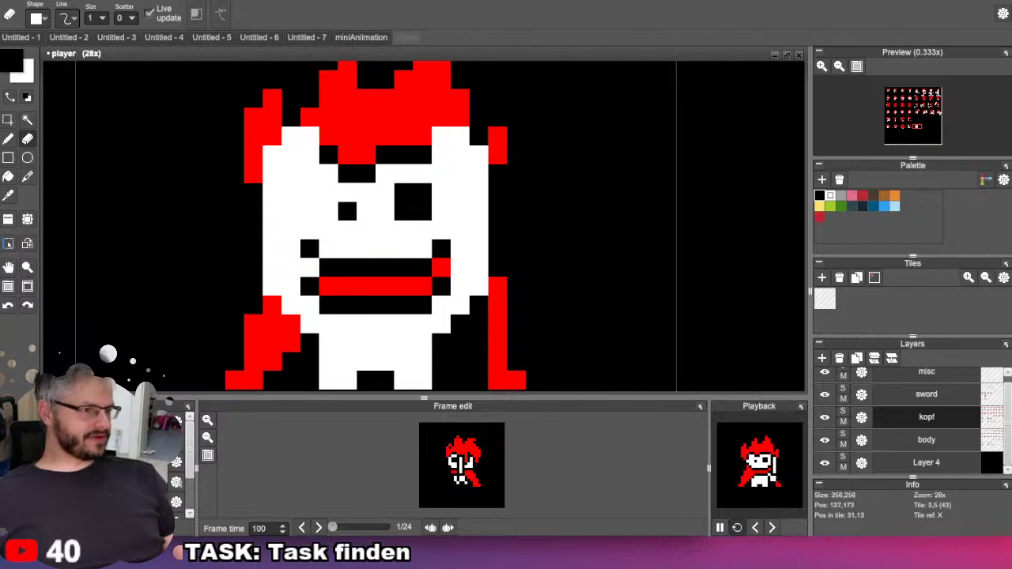
Hide the black background layer and draw black outlines down the outer edges of both raised arms on the kopf layer.
left_click(10, 140)
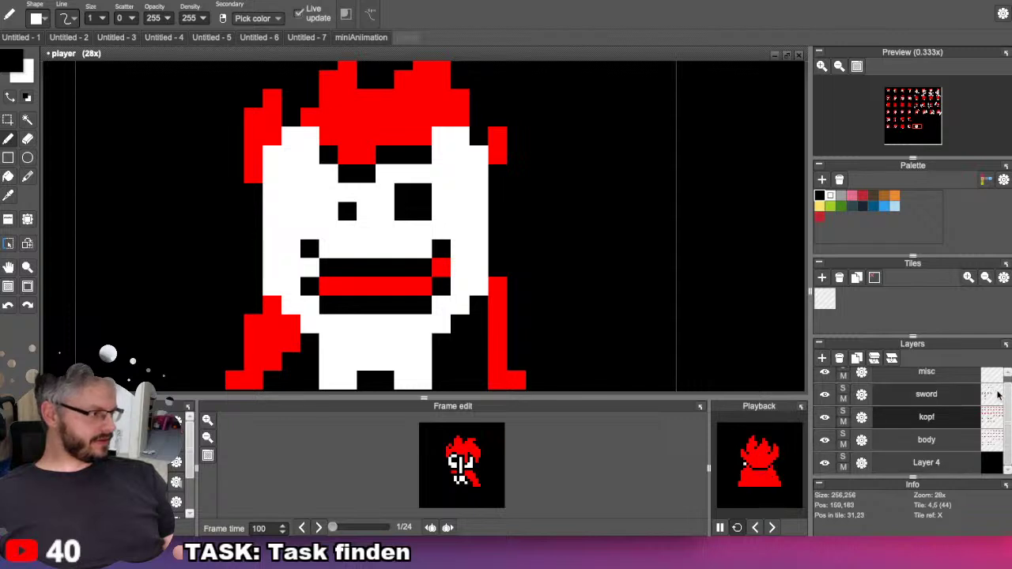
left_click(825, 463)
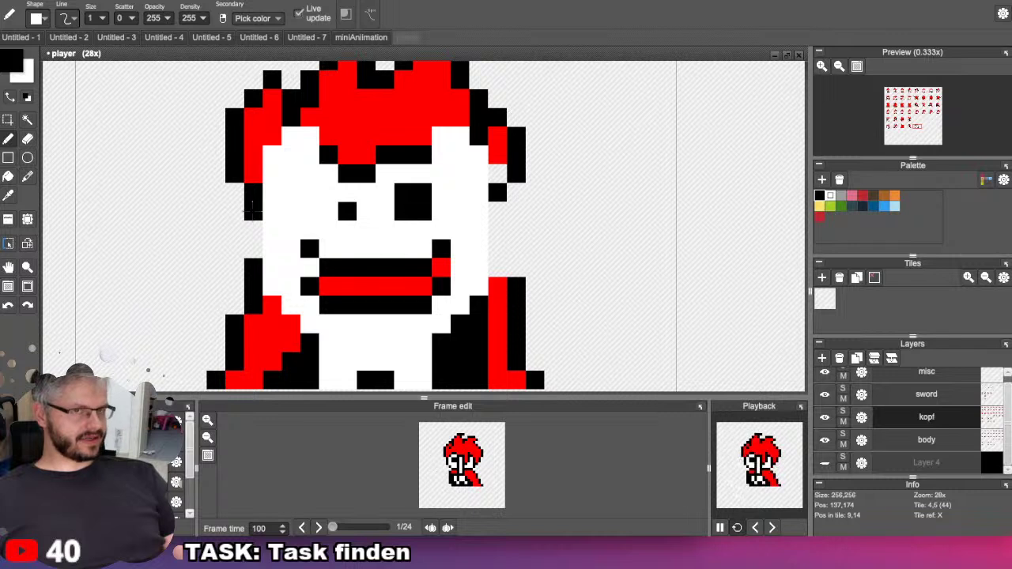
left_click_drag(252, 208, 253, 252)
left_click_drag(496, 210, 499, 271)
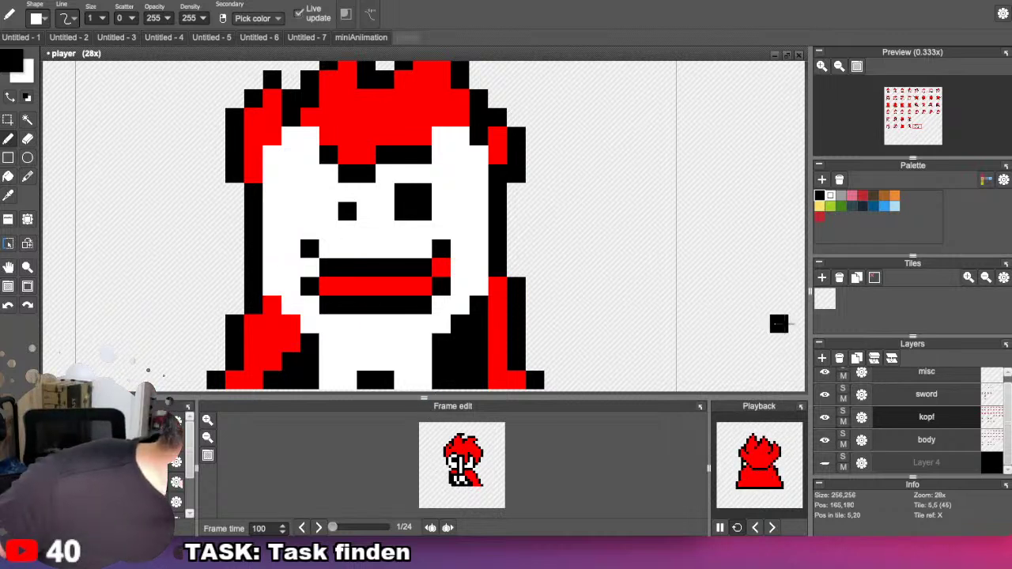
Outline both sides of the face in black where it meets the raised arms, toggling the body layer's visibility to check the head.
left_click(825, 440)
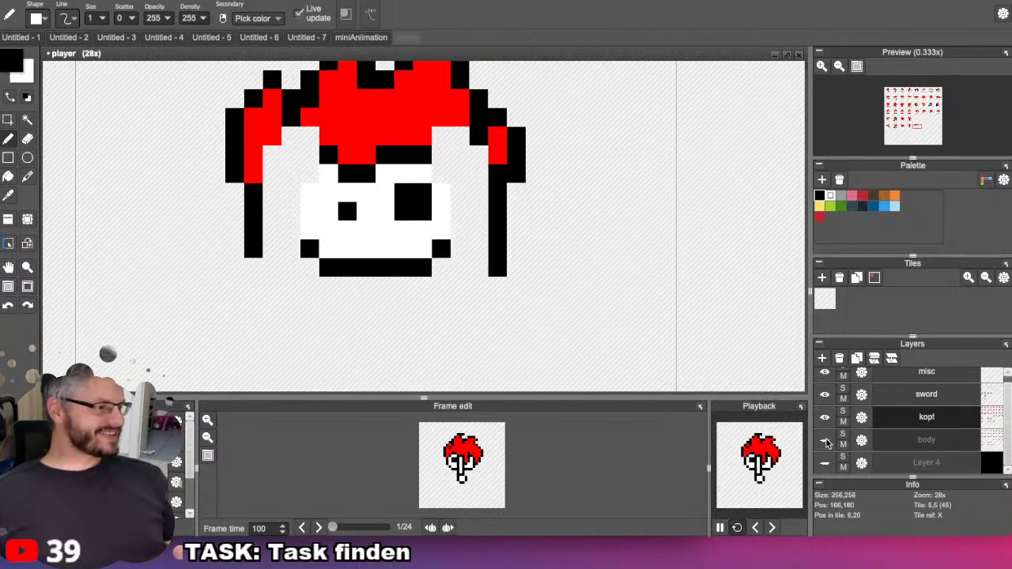
left_click(825, 439)
left_click(328, 174)
left_click_drag(309, 193, 309, 250)
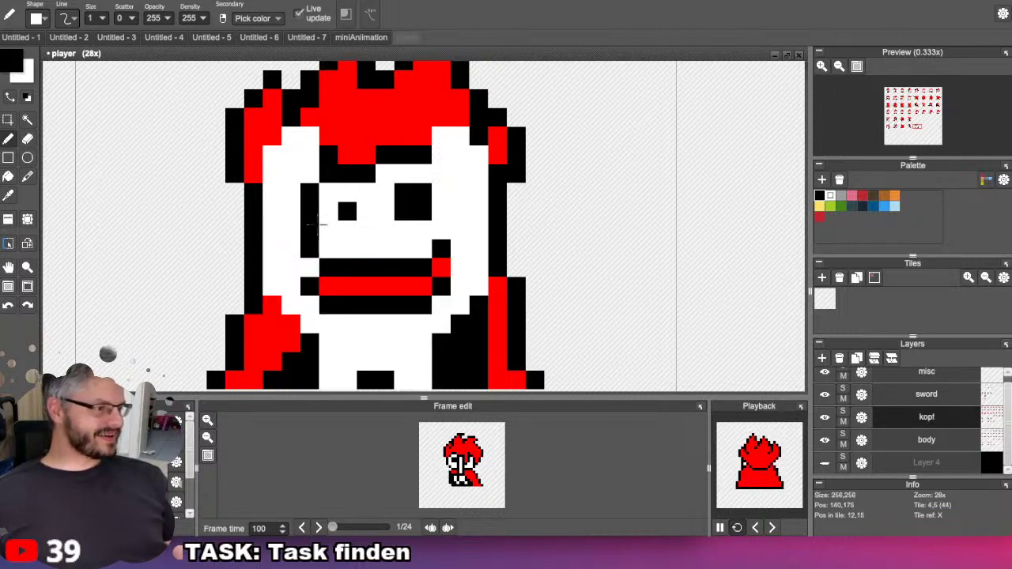
left_click(436, 171)
left_click(825, 440)
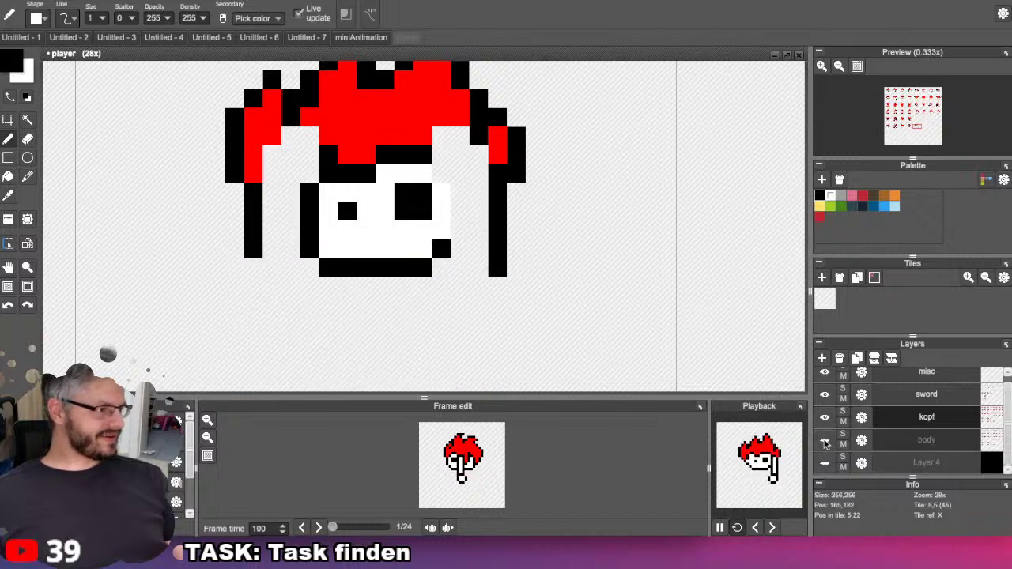
left_click(825, 441)
left_click(423, 174)
left_click_drag(442, 193, 442, 231)
left_click(825, 441)
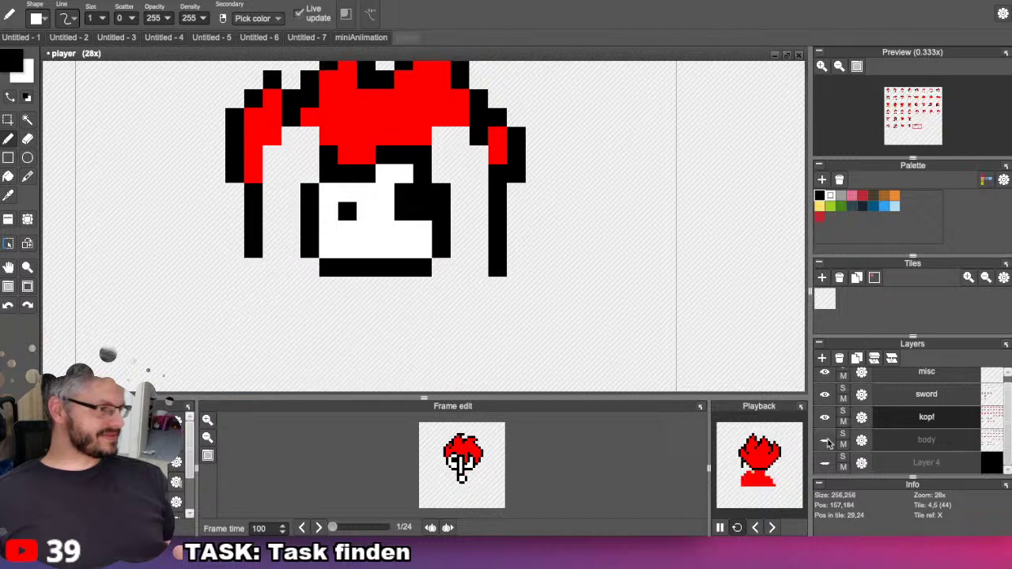
left_click(825, 440)
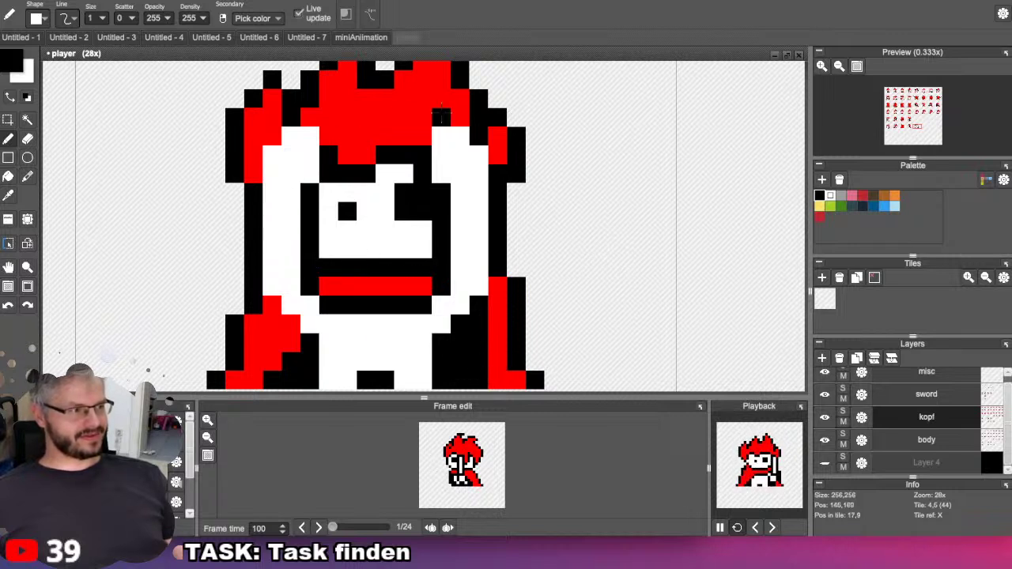
Draw black outline pixels around the tops of both raised hands to separate them from the hair.
mouse_move(442, 117)
left_mouse_down()
mouse_move(451, 117)
mouse_move(422, 136)
left_mouse_up()
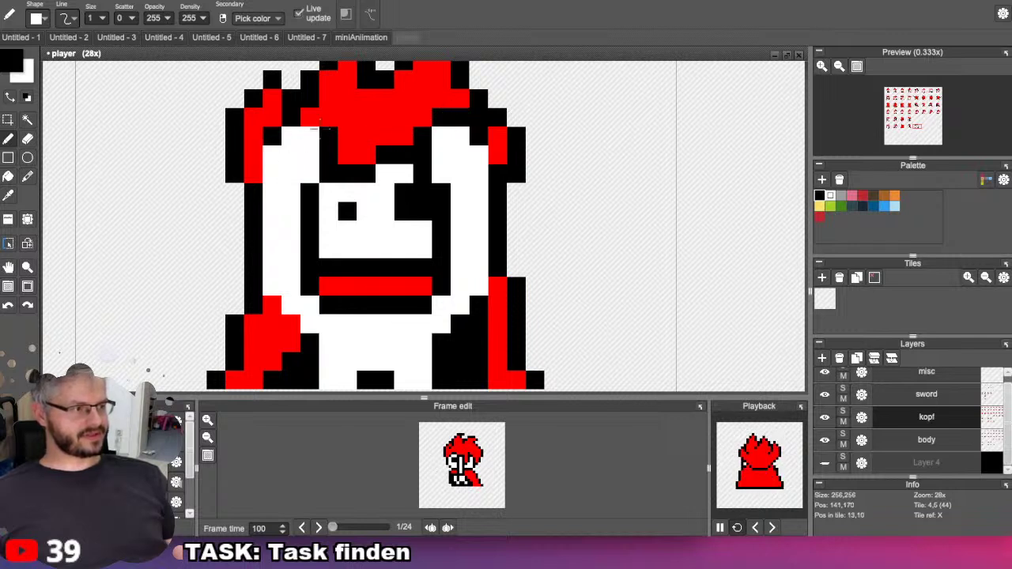
left_click(309, 117)
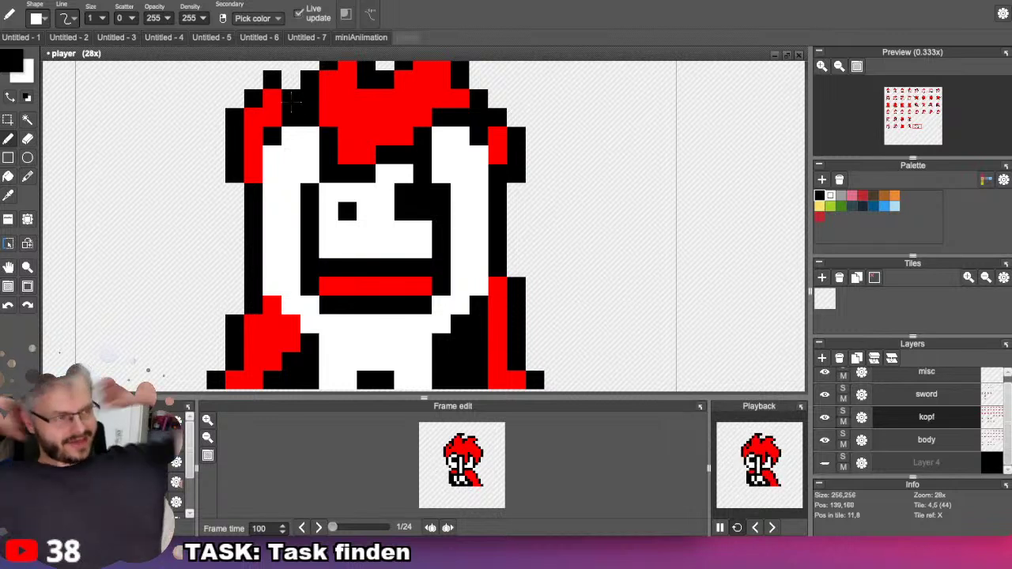
left_click(291, 99)
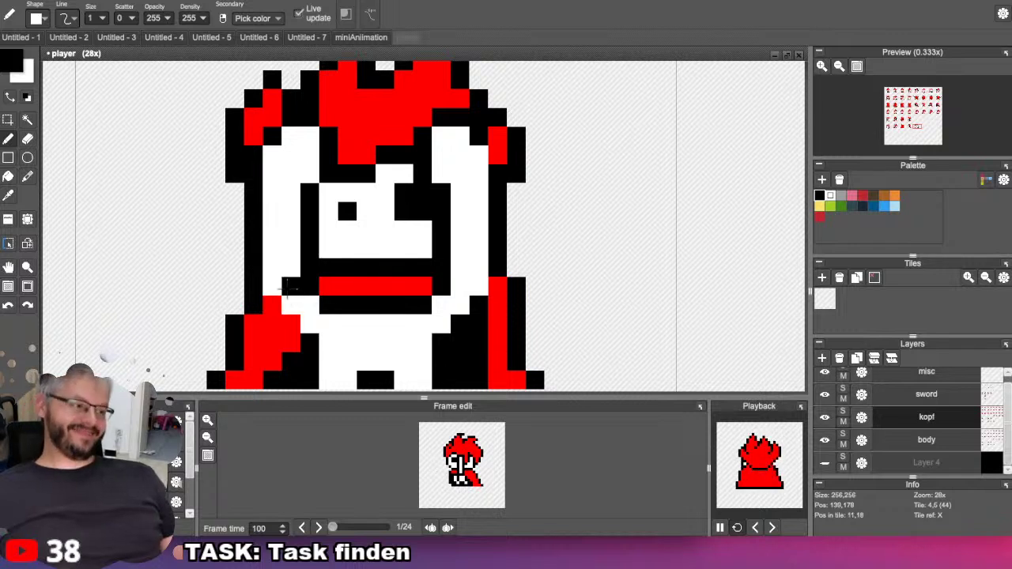
Pick white from the arm and fill in the pixels beneath both arms to thicken the shoulders.
left_click(290, 269, "alt")
left_click(289, 326)
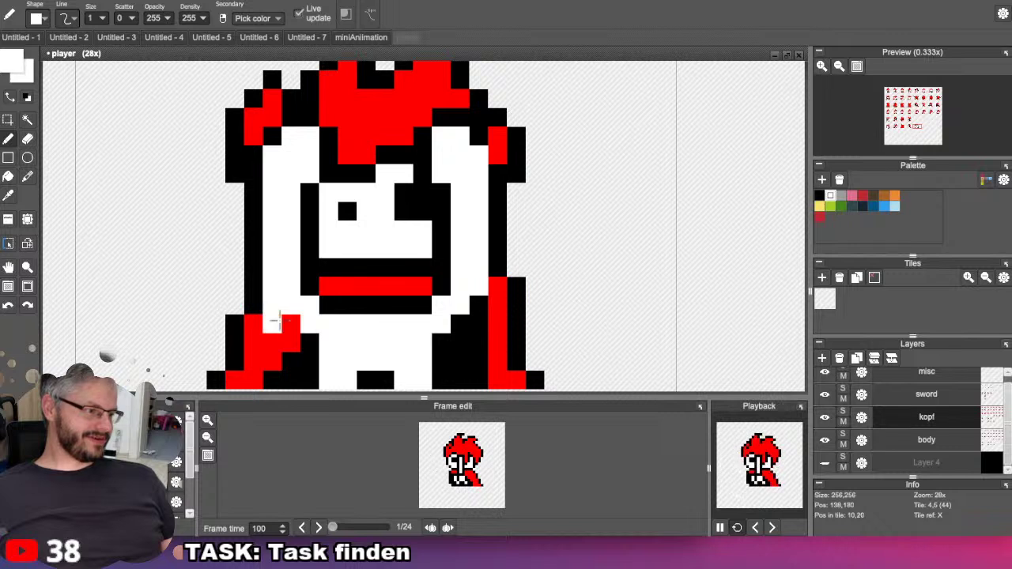
left_click(290, 323)
left_click(459, 325)
left_click(478, 307)
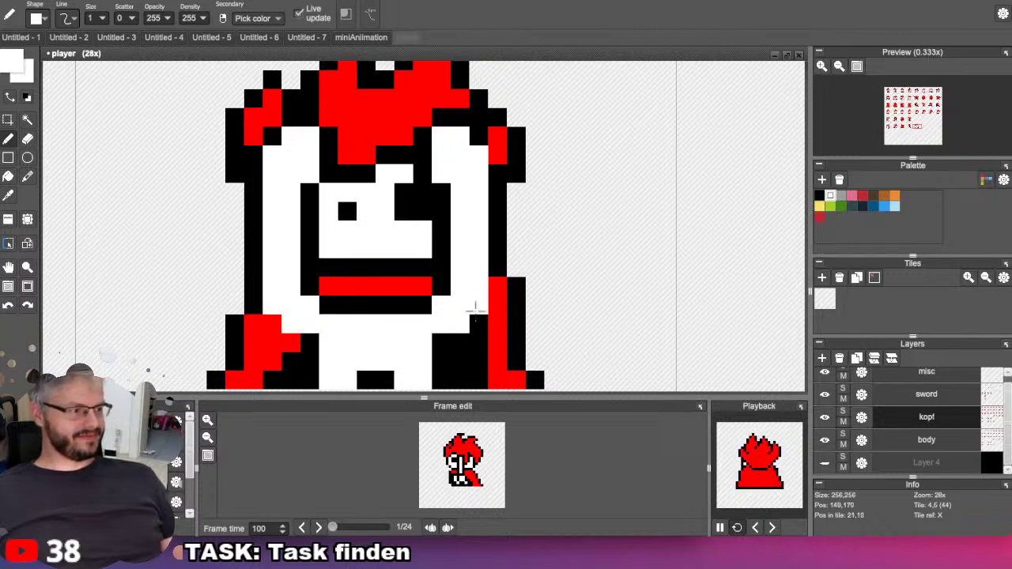
left_click(304, 340)
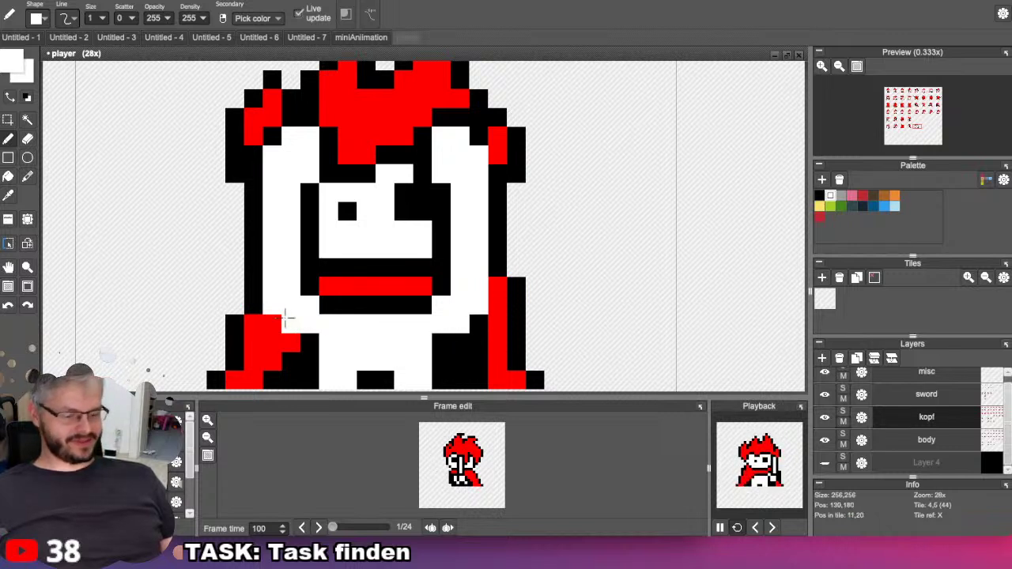
Pick black from the outline and draw the edge pixels between the thickened shoulders and the red cape on both sides.
right_click(253, 286)
left_click(271, 341)
left_click(290, 343)
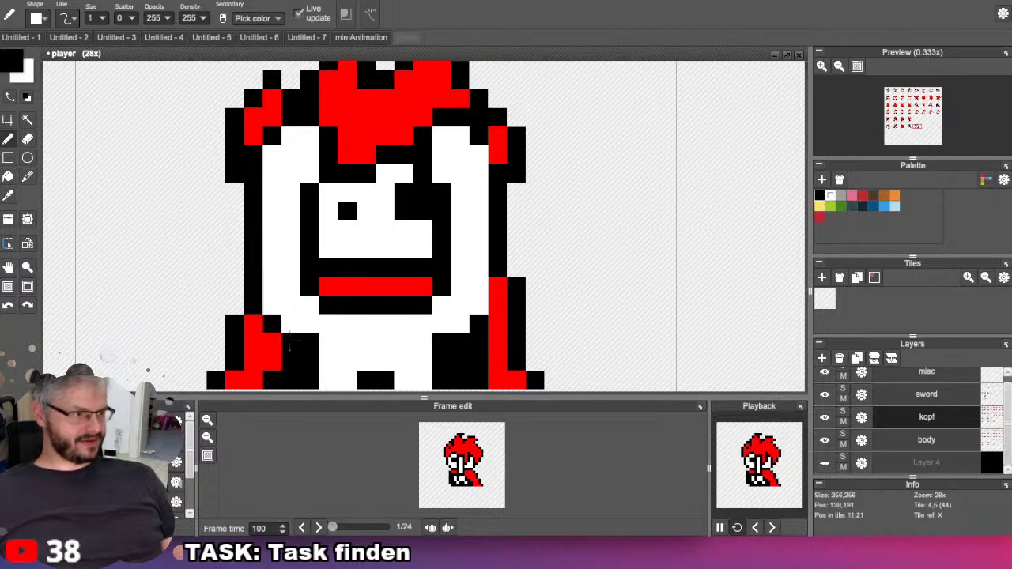
left_click(480, 305)
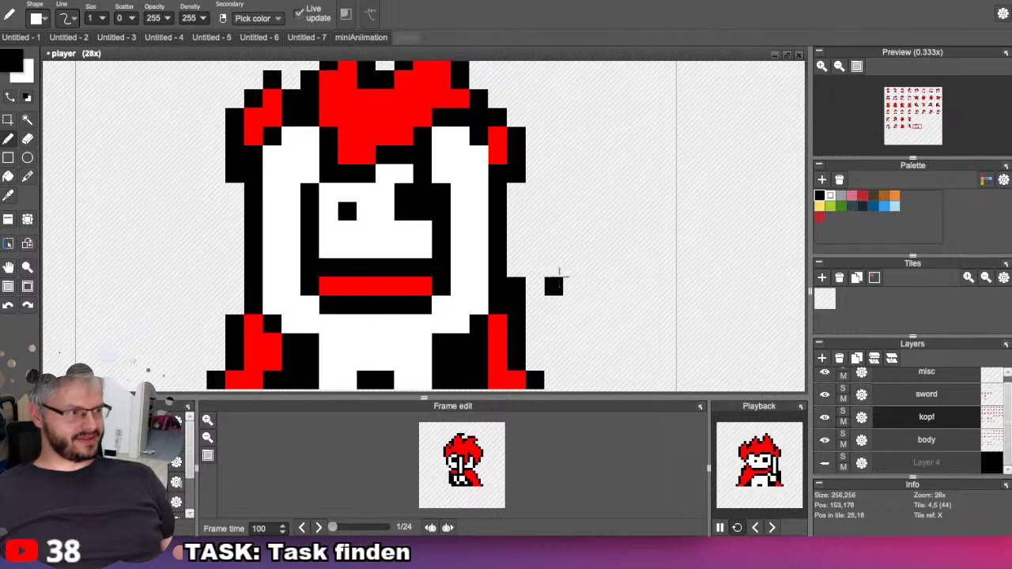
On the misc layer, draw an 8-pixel black base line above the raised-arms figure with a 2-pixel step up at each end.
scroll(561, 274, "down", 2)
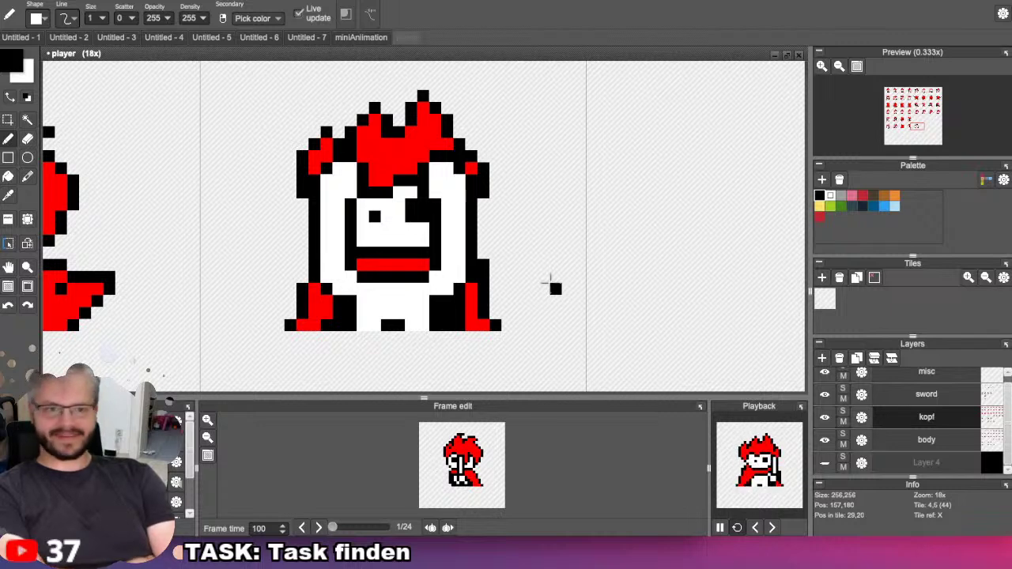
scroll(421, 290, "down", 3)
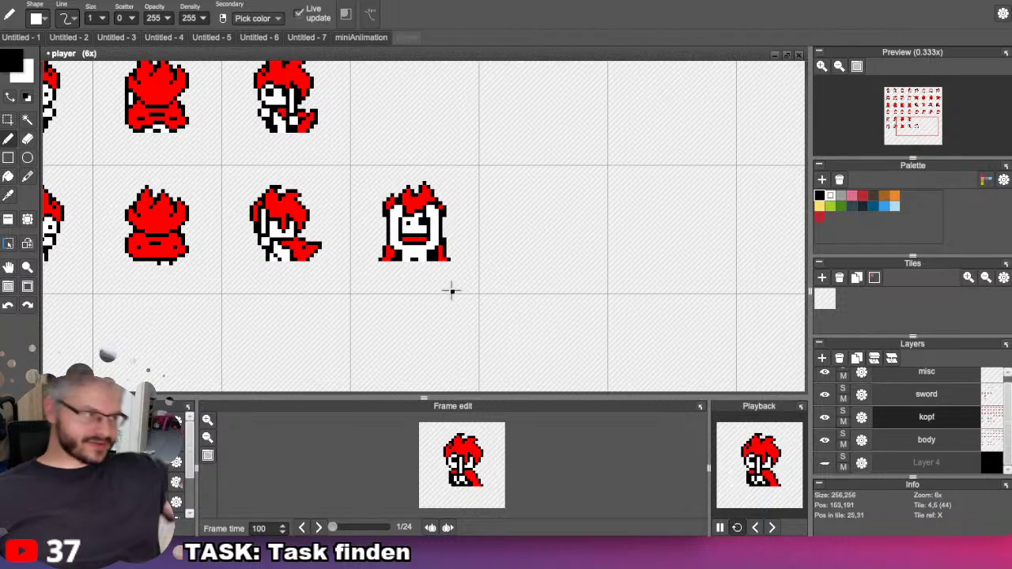
left_click(901, 375)
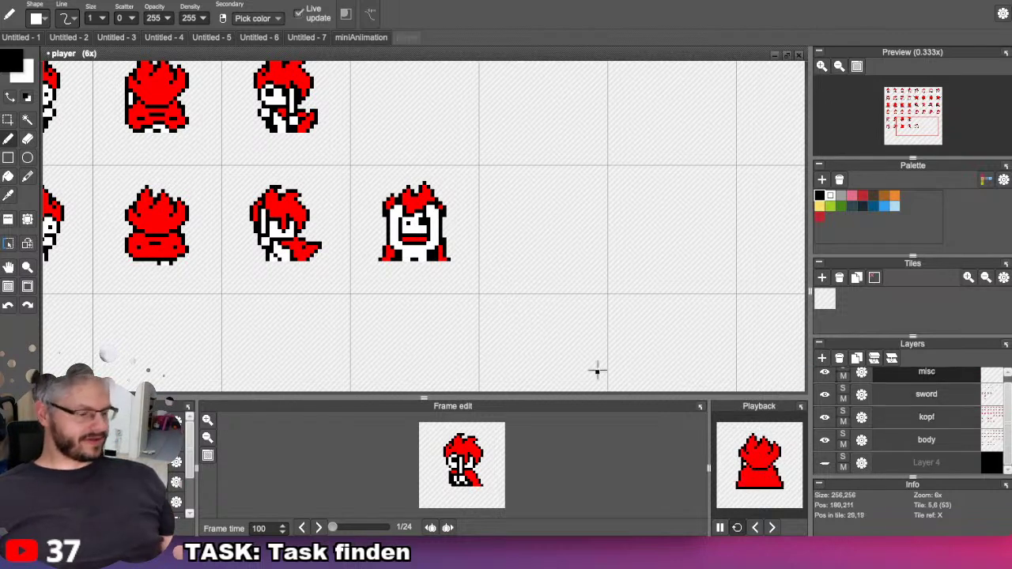
scroll(296, 335, "up", 6)
left_click_drag(351, 167, 372, 297)
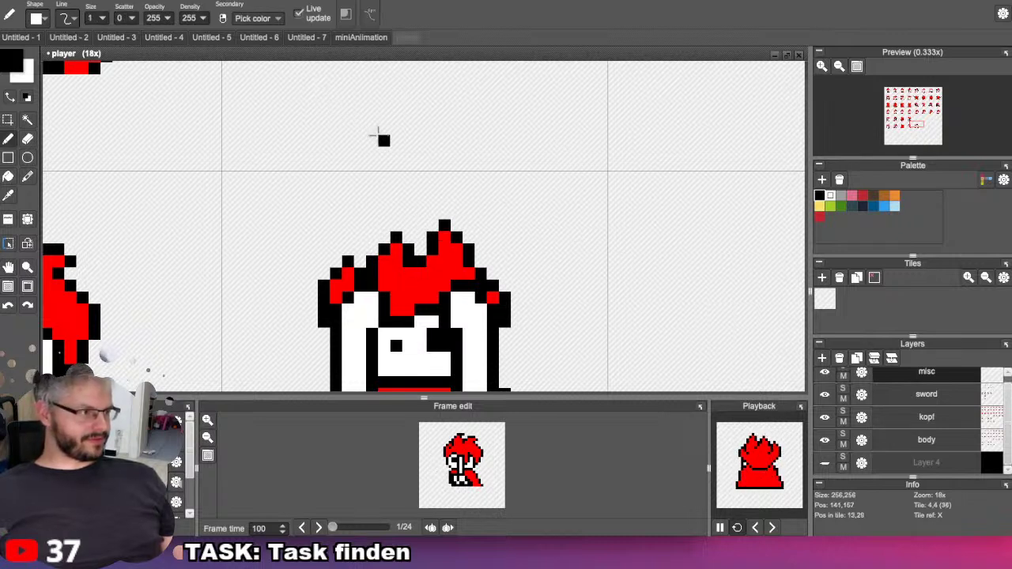
left_click_drag(360, 141, 445, 141)
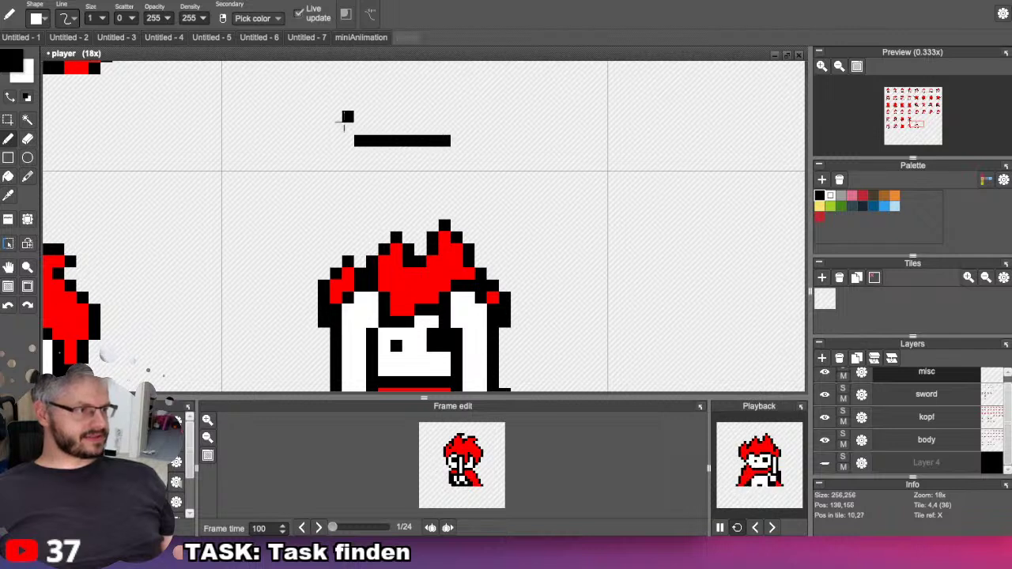
left_click_drag(349, 128, 336, 129)
left_click(445, 129)
left_click_drag(444, 129, 472, 125)
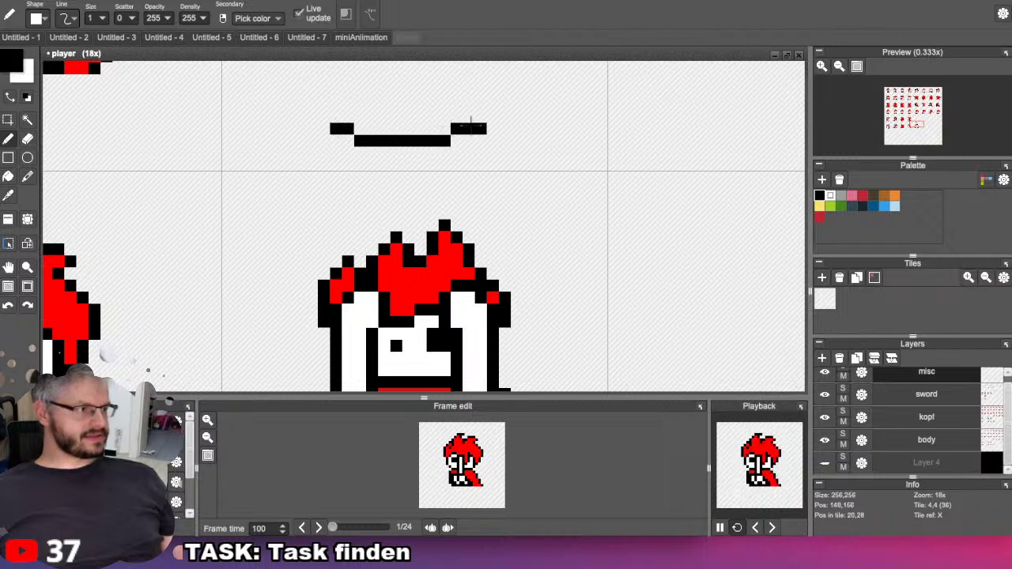
right_click(479, 129)
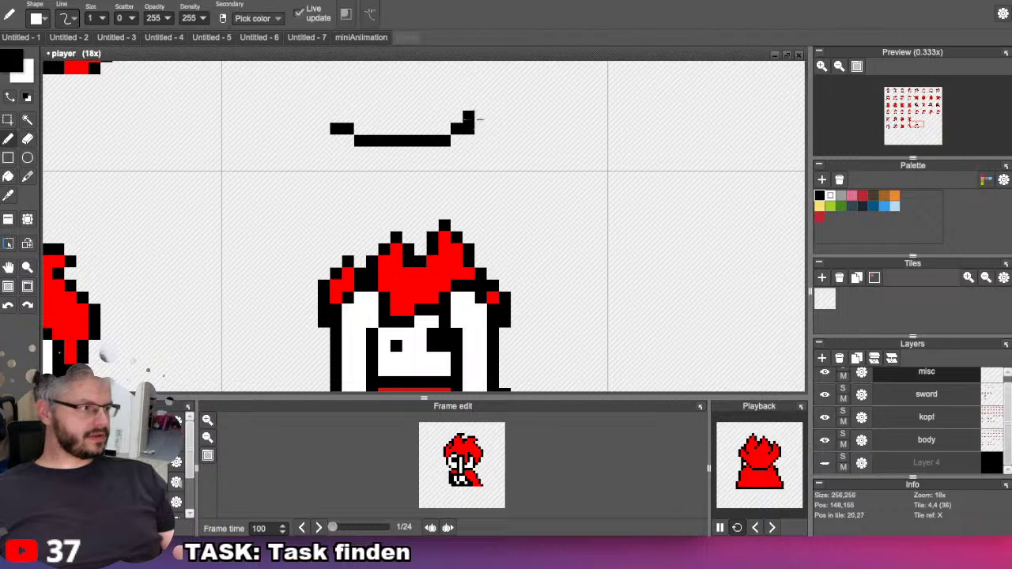
Extend the outline with one diagonal corner pixel and a 4-pixel vertical side on each end.
left_click(479, 117)
left_click(324, 116)
left_click(312, 104)
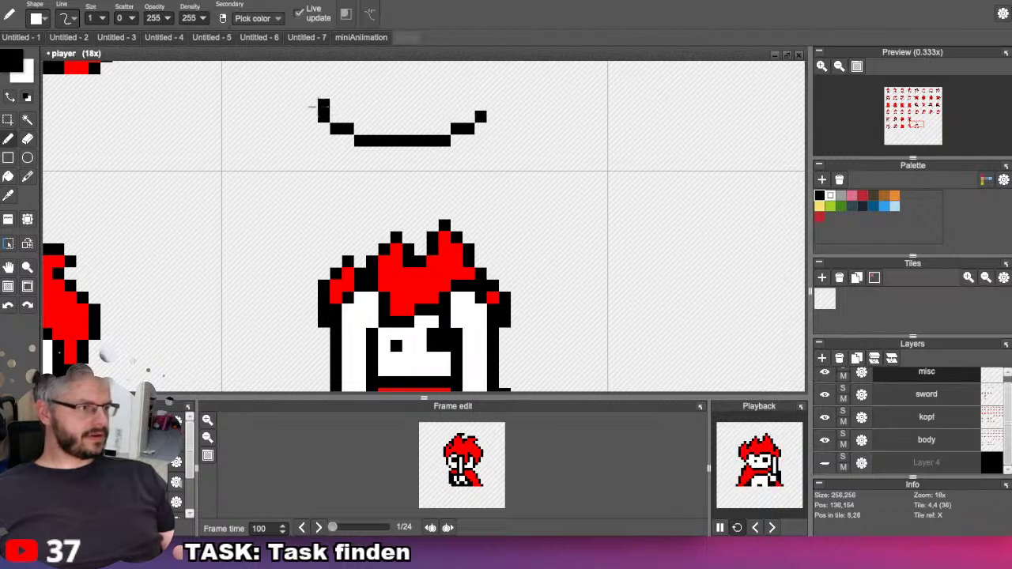
left_click(312, 92)
left_click(492, 104)
left_click(492, 93)
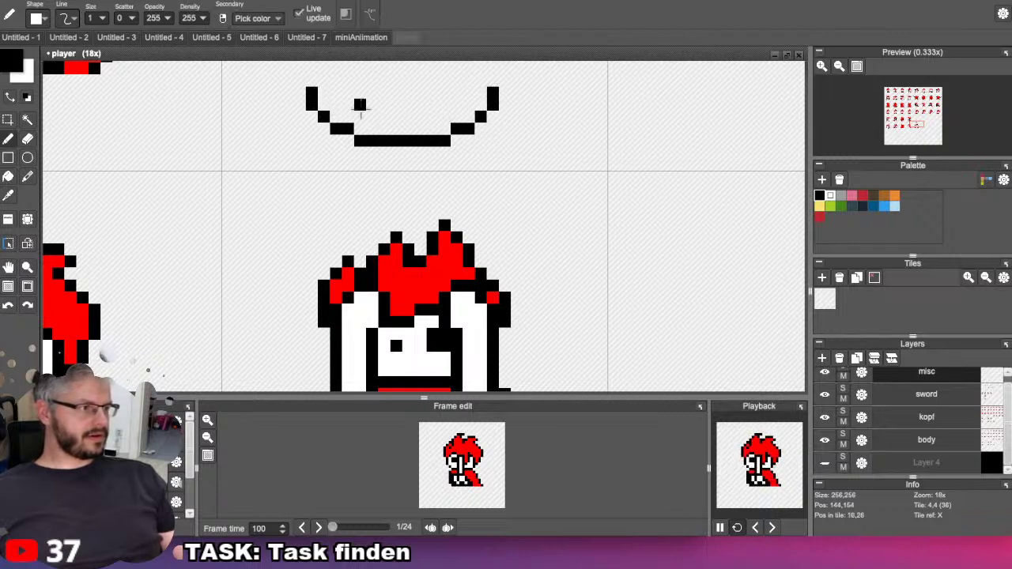
left_click_drag(361, 108, 370, 194)
left_click(324, 168)
left_click(504, 156)
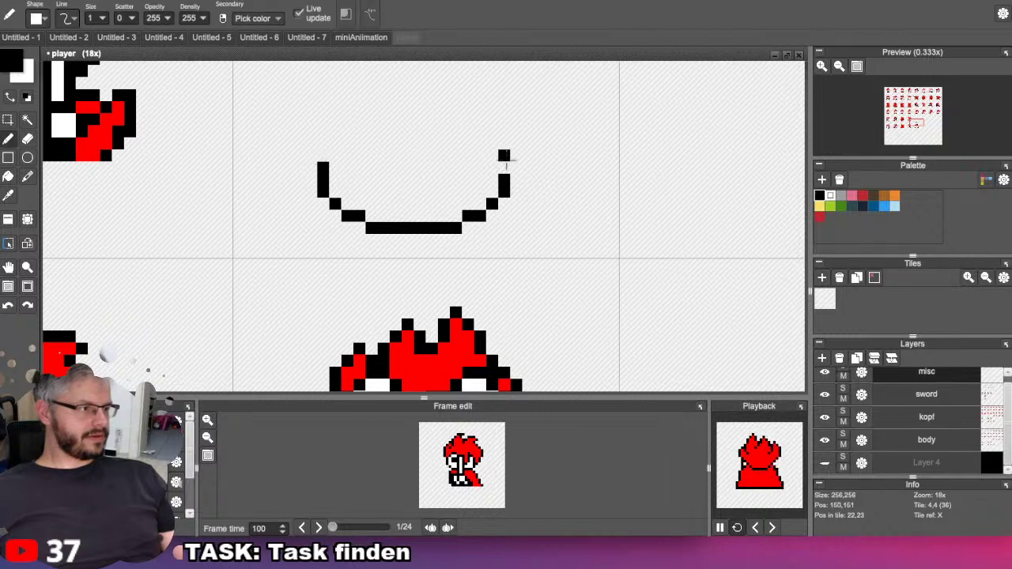
left_click(503, 168)
left_click(323, 156)
Curve both sides of the black outline inward and upward in small pixel steps, leaving a narrow gap at the top.
left_click(336, 144)
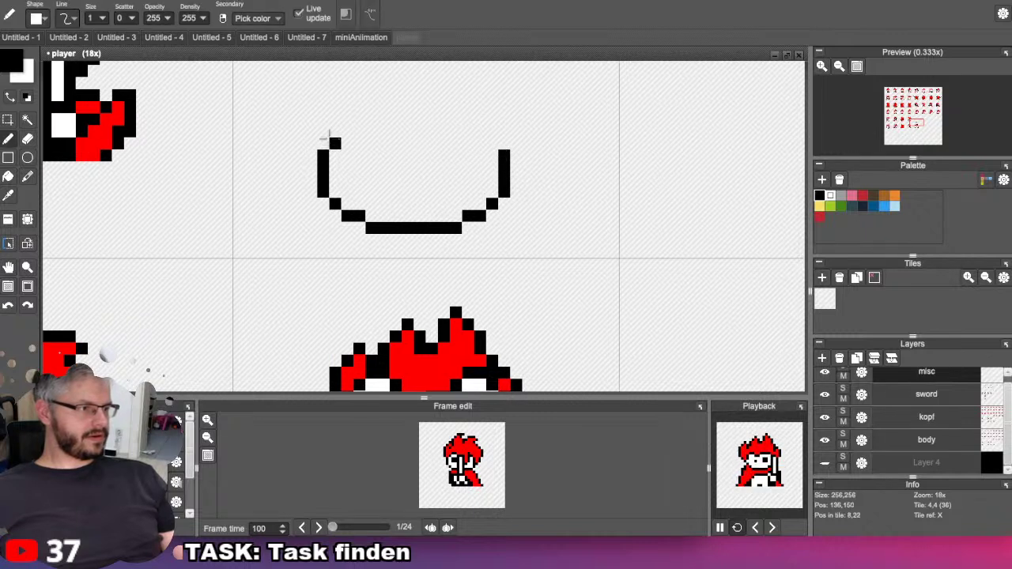
left_click(336, 132)
left_click(443, 119)
left_click(492, 143)
left_click(492, 131)
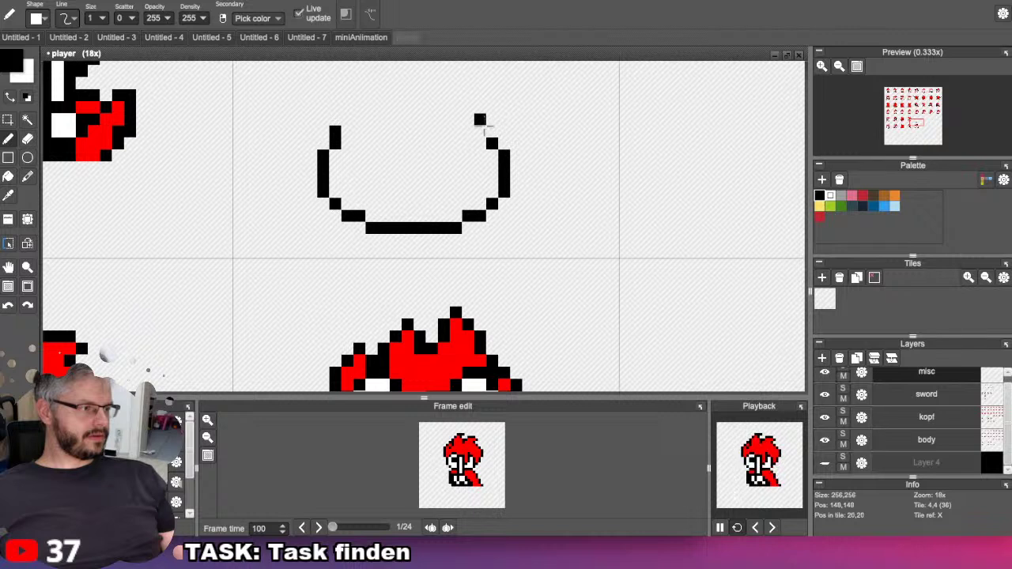
left_click(480, 119)
left_click(468, 107)
left_click(457, 107)
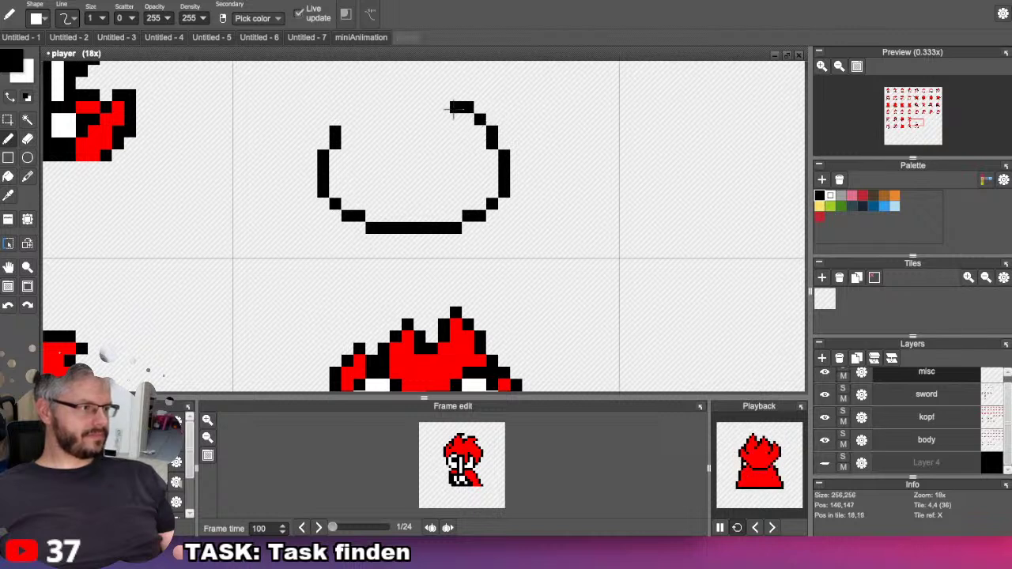
left_click(347, 119)
left_click(359, 107)
left_click(370, 107)
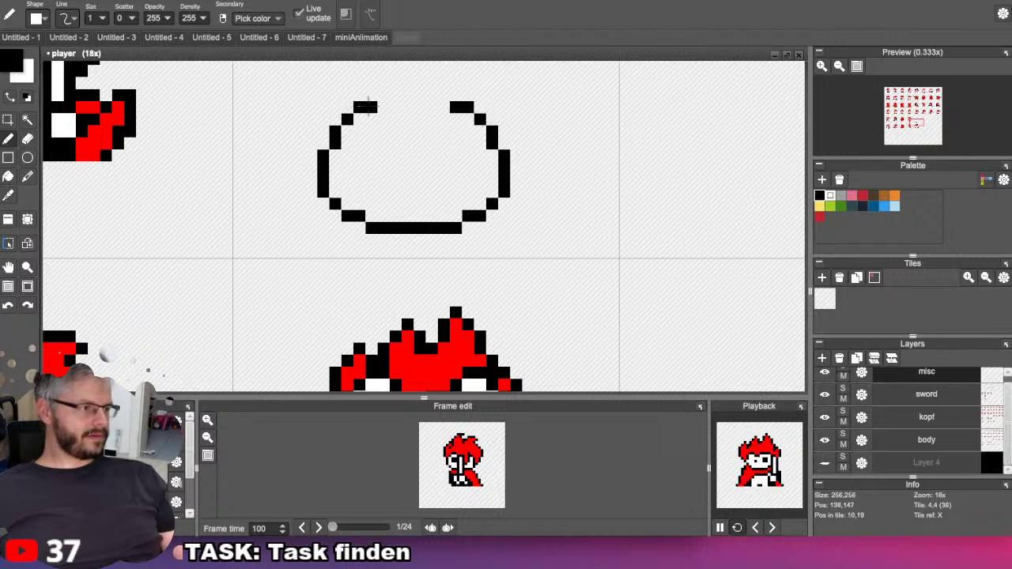
left_click(383, 95)
left_click(444, 95)
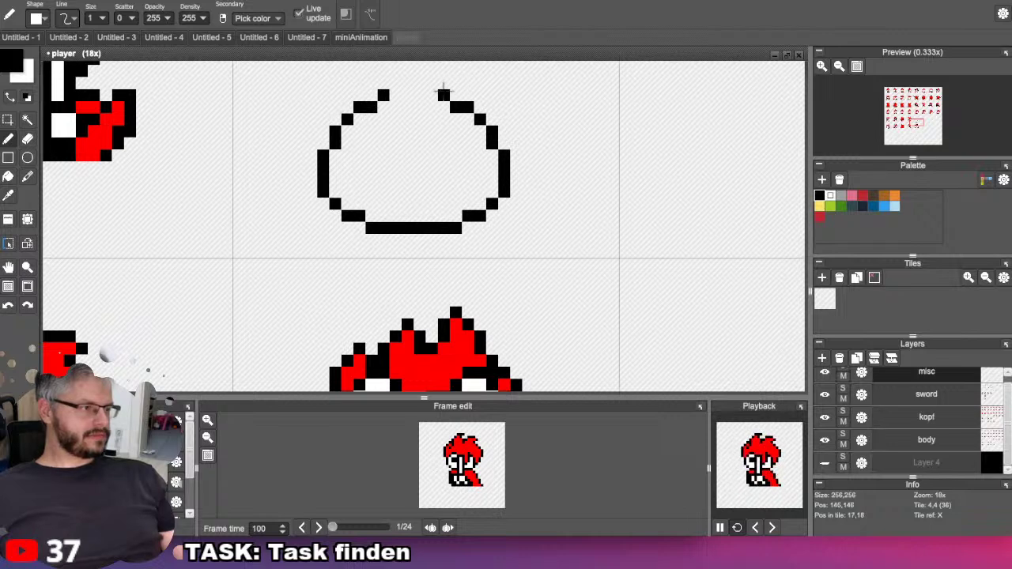
scroll(420, 107, "up", 5)
scroll(420, 107, "down", 2)
scroll(395, 229, "up", 2)
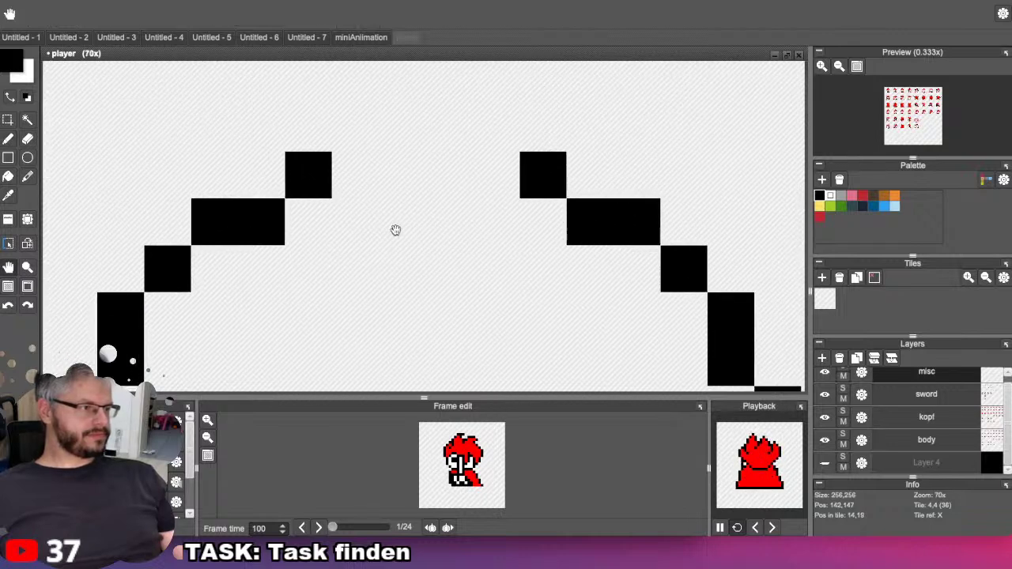
Complete the black pot outline with a flared neck on both sides and a 10-pixel rim line across its top.
scroll(302, 143, "down", 3)
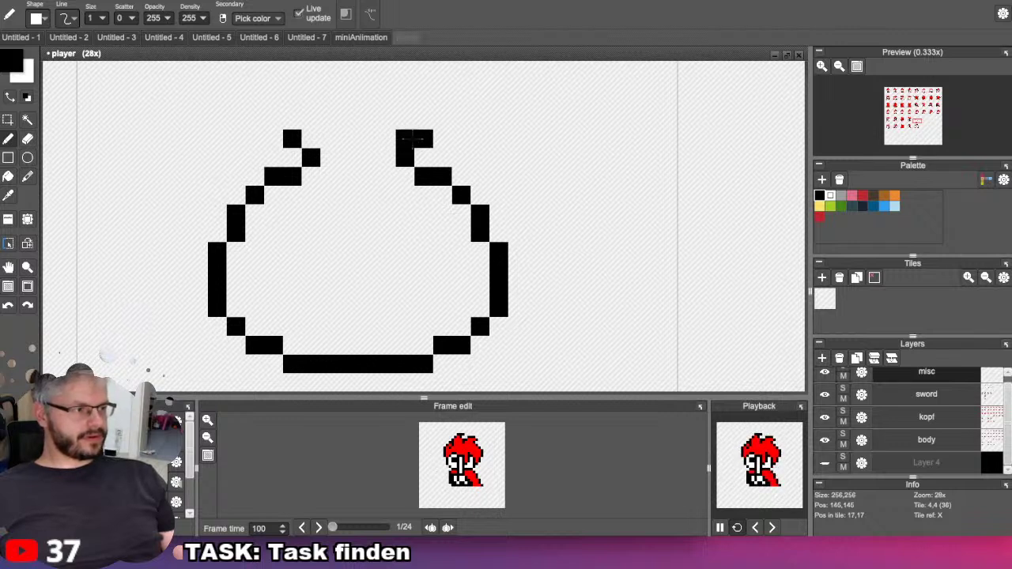
left_click(441, 139)
mouse_move(461, 120)
left_mouse_down()
mouse_move(440, 95)
mouse_move(316, 99)
mouse_move(273, 136)
mouse_move(258, 120)
mouse_move(289, 104)
left_mouse_up()
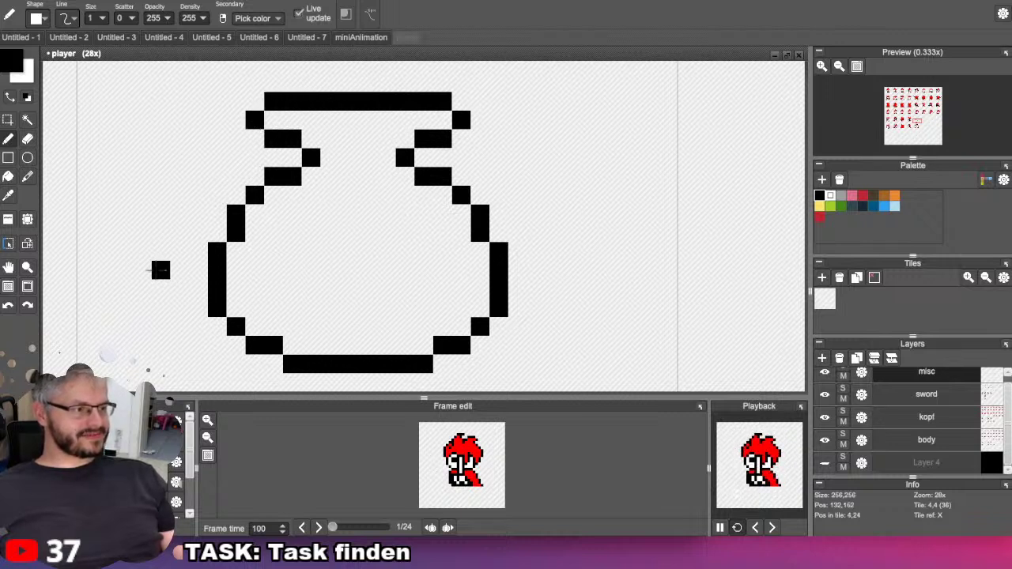
Fill the pot's interior with white and cut the whole pot from its tile on the misc layer.
left_click(9, 178)
key("x")
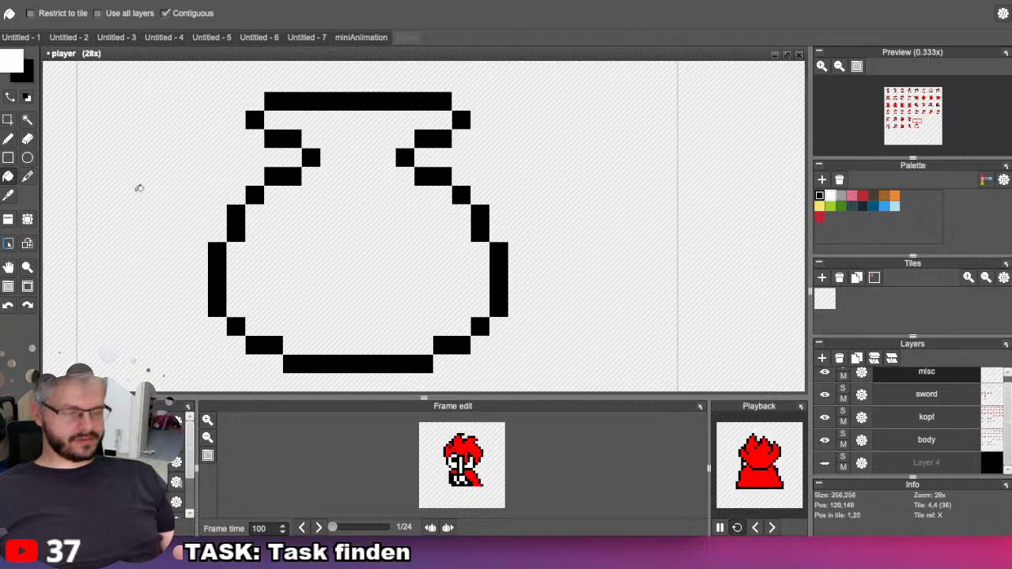
left_click(304, 224)
left_click(8, 120)
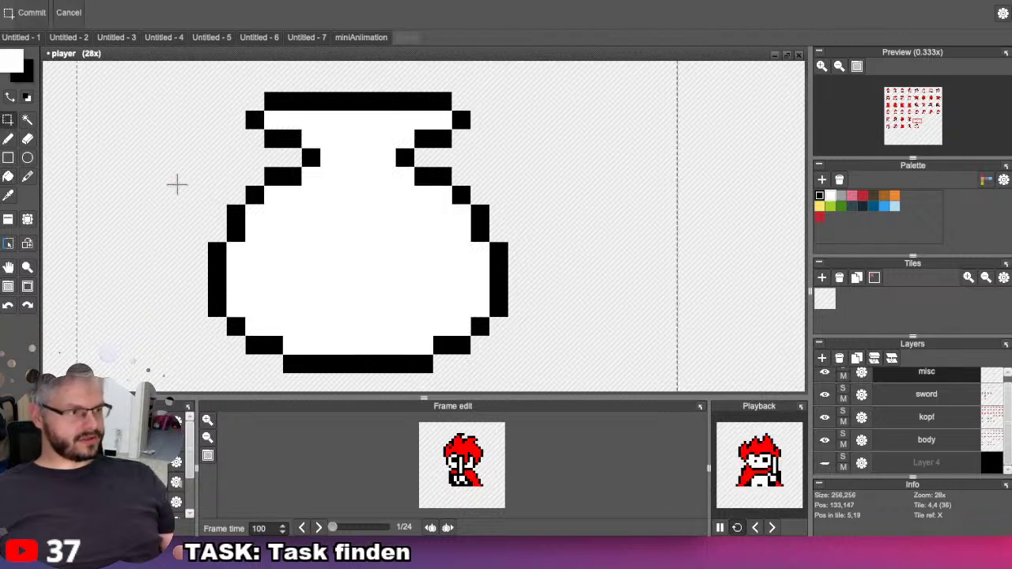
key("Delete")
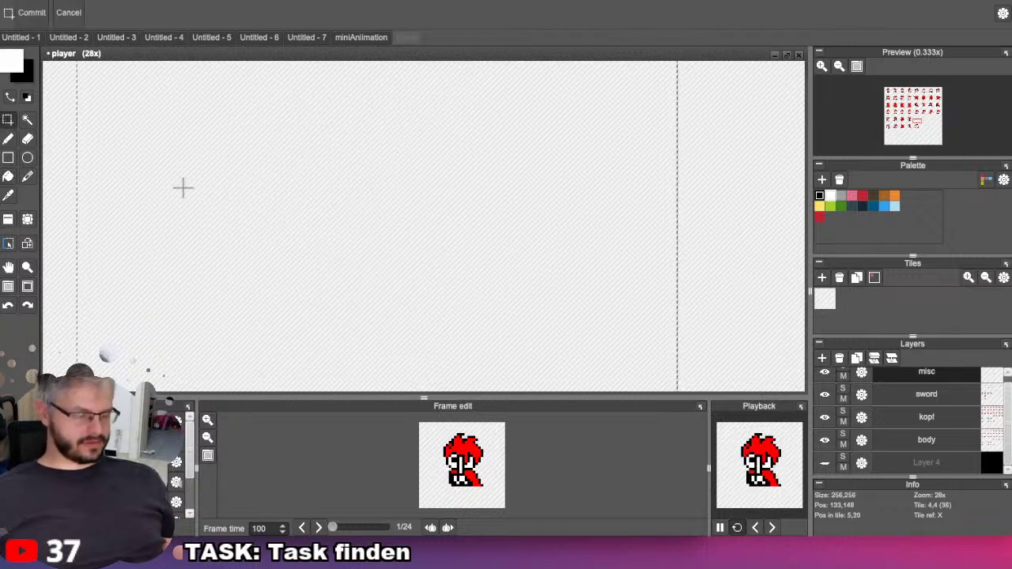
Try placing a pasted copy of the pot on the raised hands of the figure in the tile below, and undo the placement.
key("h")
left_click_drag(201, 219, 223, 208)
key("m")
scroll(248, 204, "down", 5)
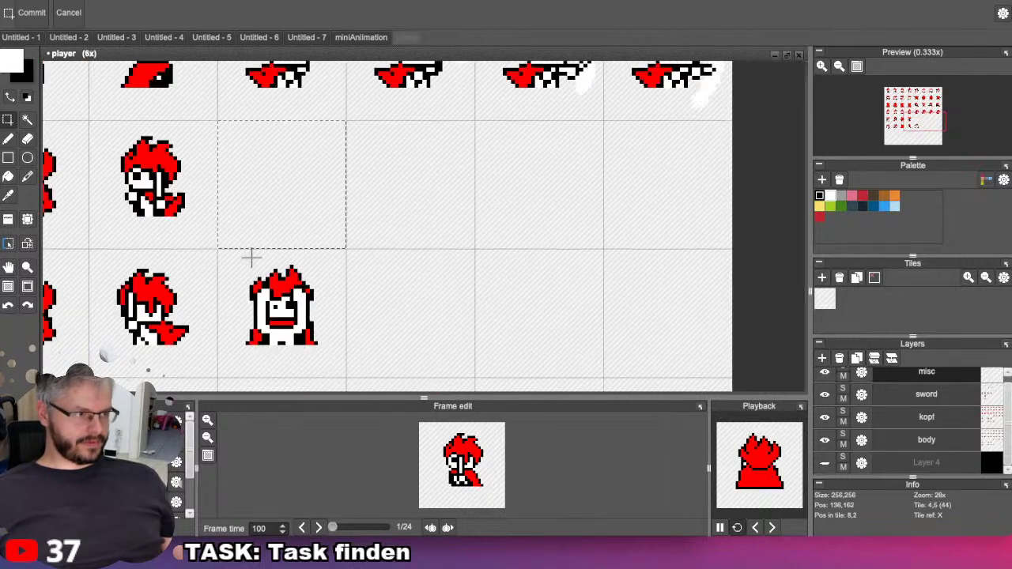
key("ctrl+v")
key("Down")
key("Down")
key("Down")
key("Down")
key("Down")
key("Down")
key("Down")
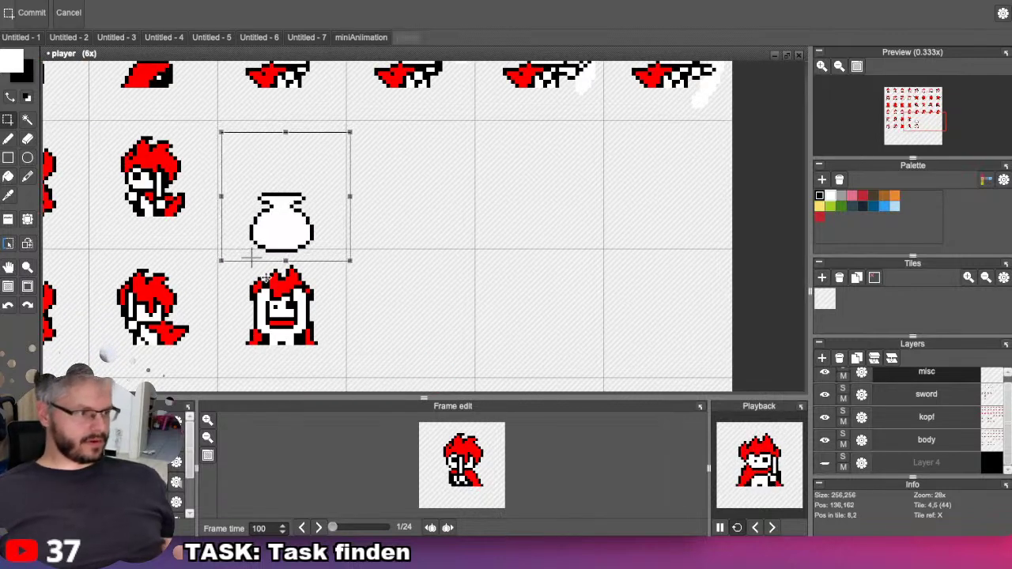
key("Down")
key("Down")
key("Down")
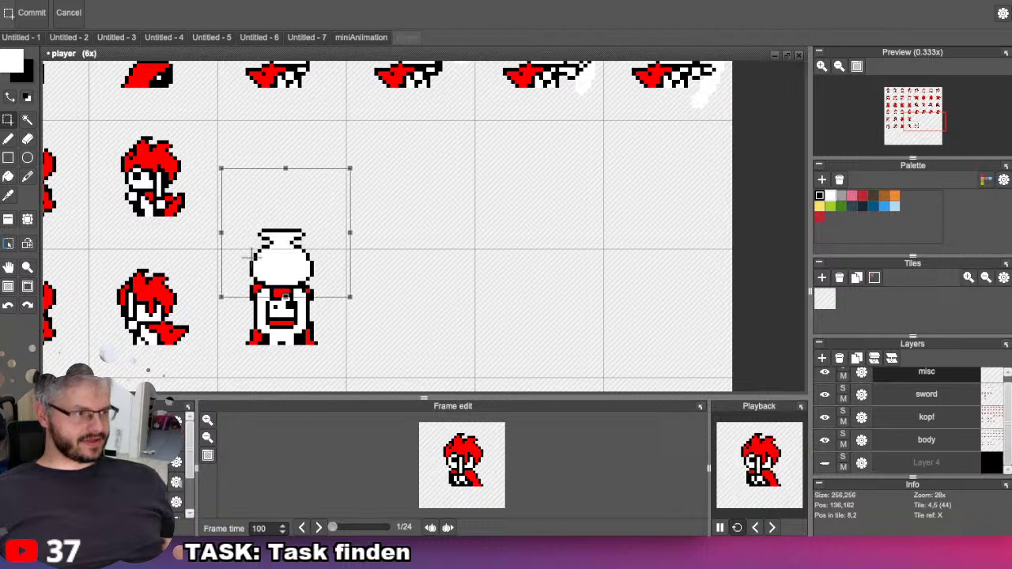
left_click(433, 220)
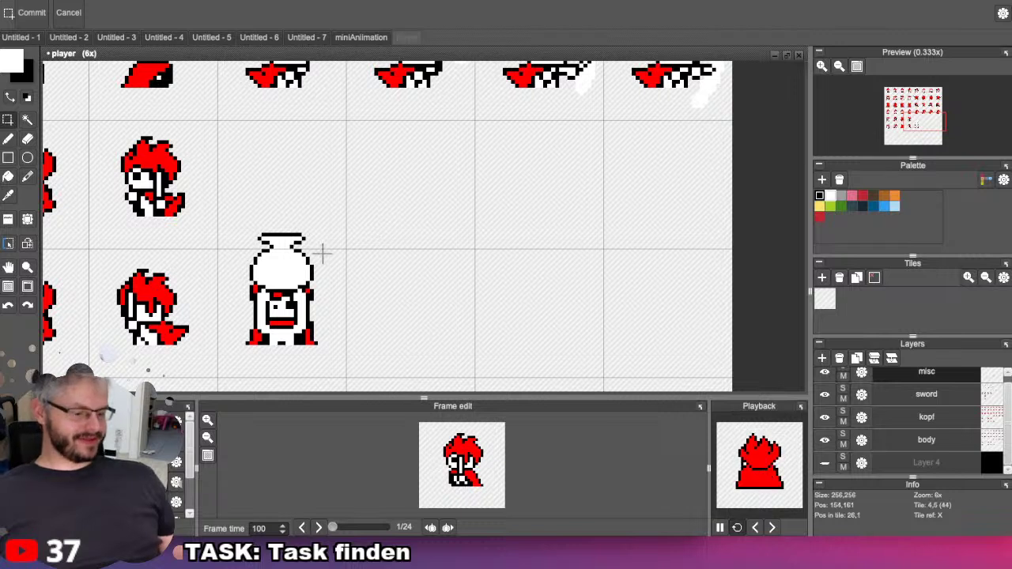
key("ctrl+z")
key("ctrl+z")
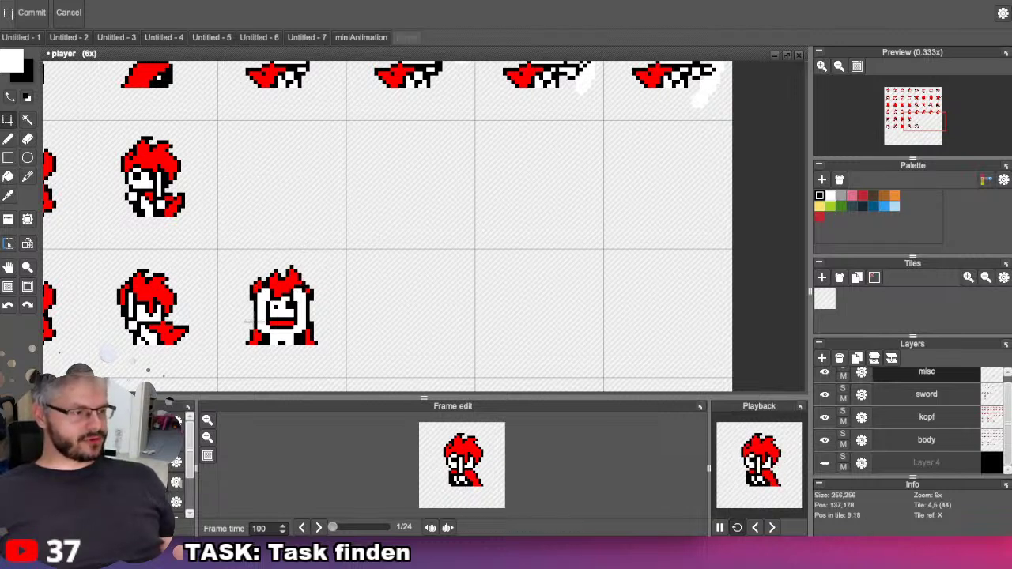
scroll(237, 286, "down", 1)
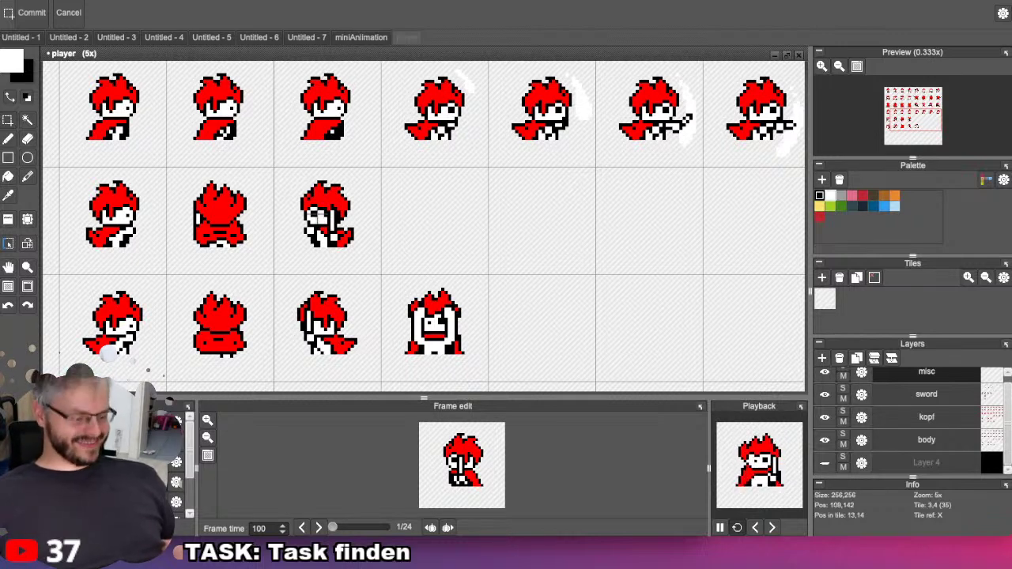
scroll(315, 225, "down", 2)
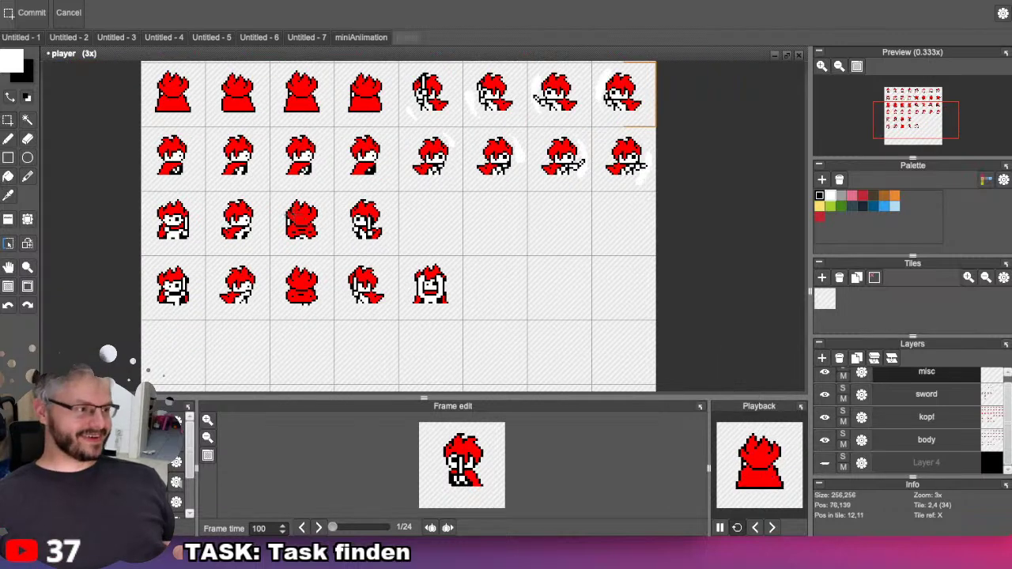
scroll(327, 227, "up", 3)
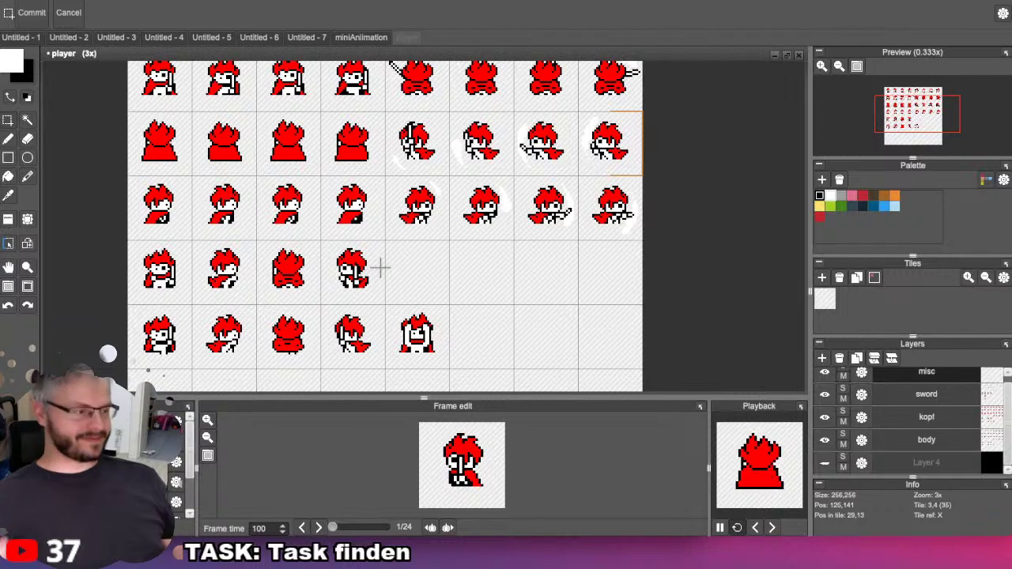
mouse_move(289, 226)
left_mouse_down()
mouse_move(324, 318)
mouse_move(277, 252)
mouse_move(269, 214)
mouse_move(277, 226)
left_mouse_up()
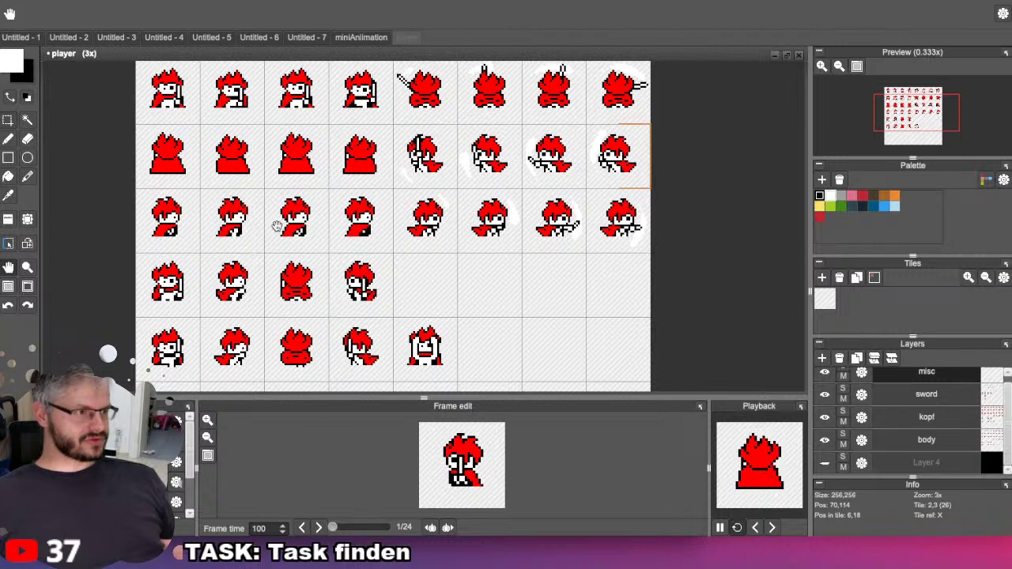
left_click_drag(275, 226, 273, 226)
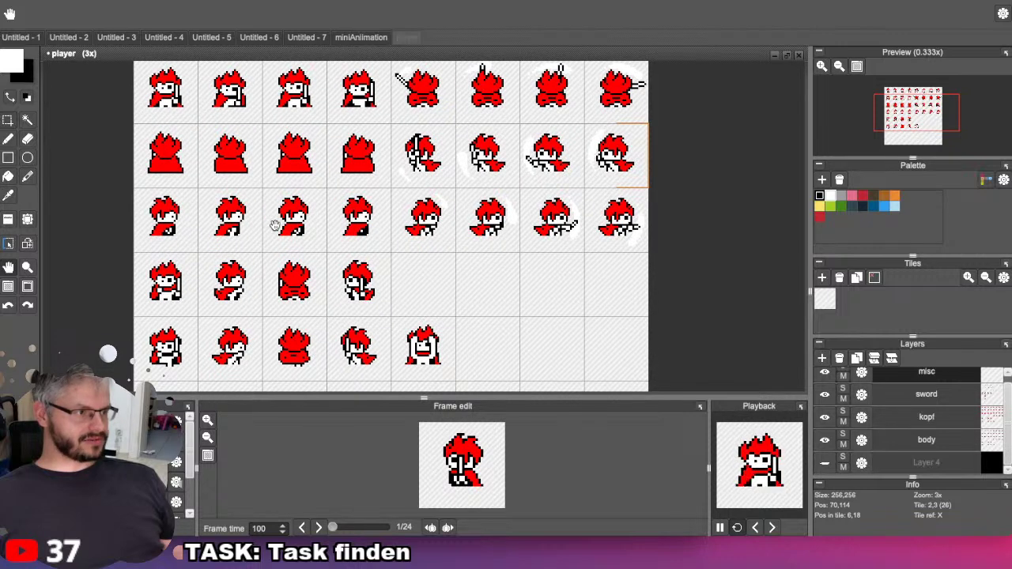
Set up the four-frame animation so that it starts at the raised-arms figure's tile.
key("m")
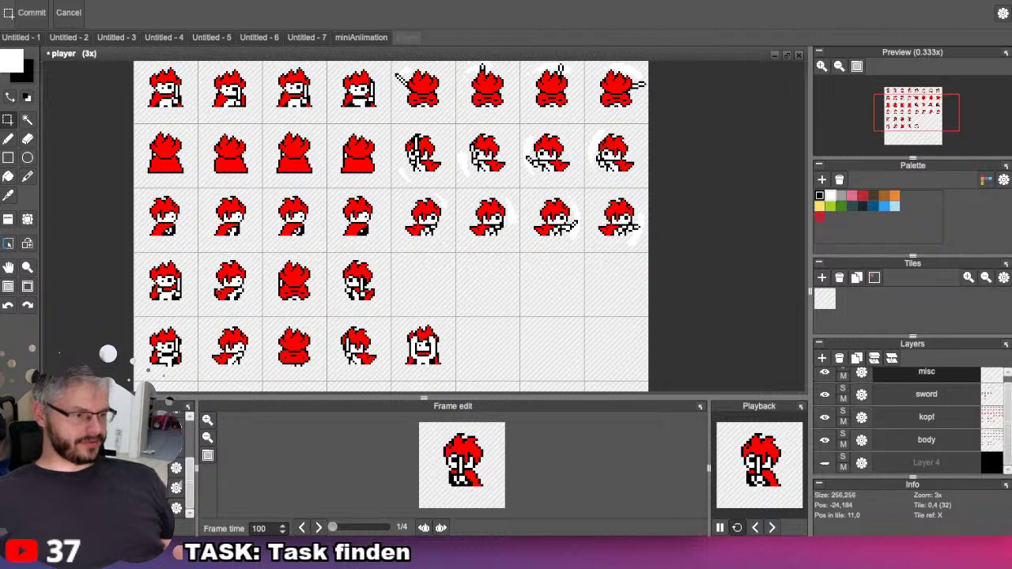
left_click(178, 509)
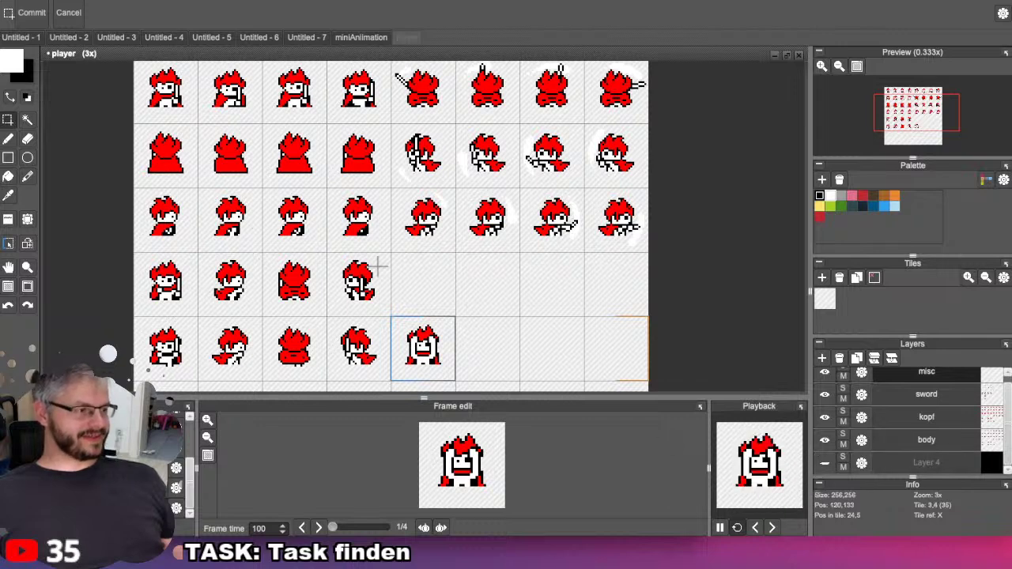
left_click_drag(370, 269, 283, 233)
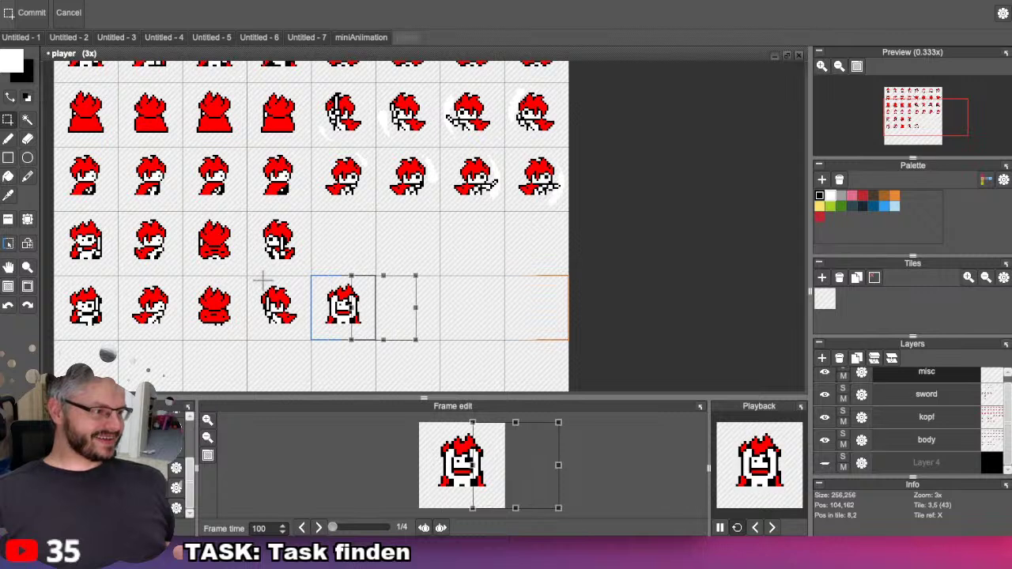
key("Down")
key("Down")
key("Down")
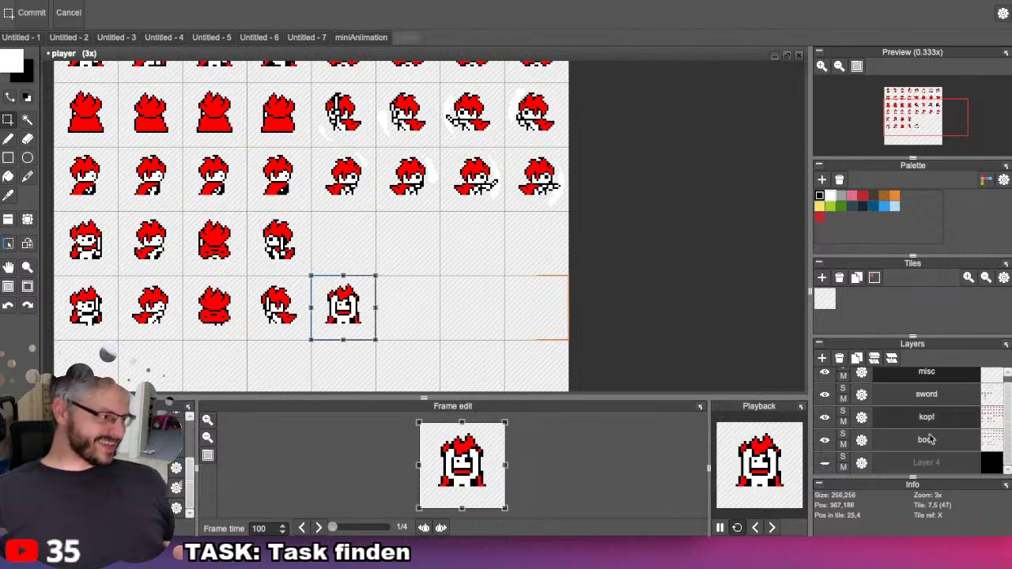
key("Right")
key("Right")
key("Right")
key("Right")
key("Right")
key("Right")
key("Right")
key("Right")
key("Right")
key("Right")
key("Right")
key("Right")
key("Right")
key("Right")
key("Right")
key("Right")
key("Right")
key("Right")
key("Right")
key("Right")
On the body layer, copy the raised-arms figure's body into each of the three empty tiles following it in the same row.
left_click(344, 327)
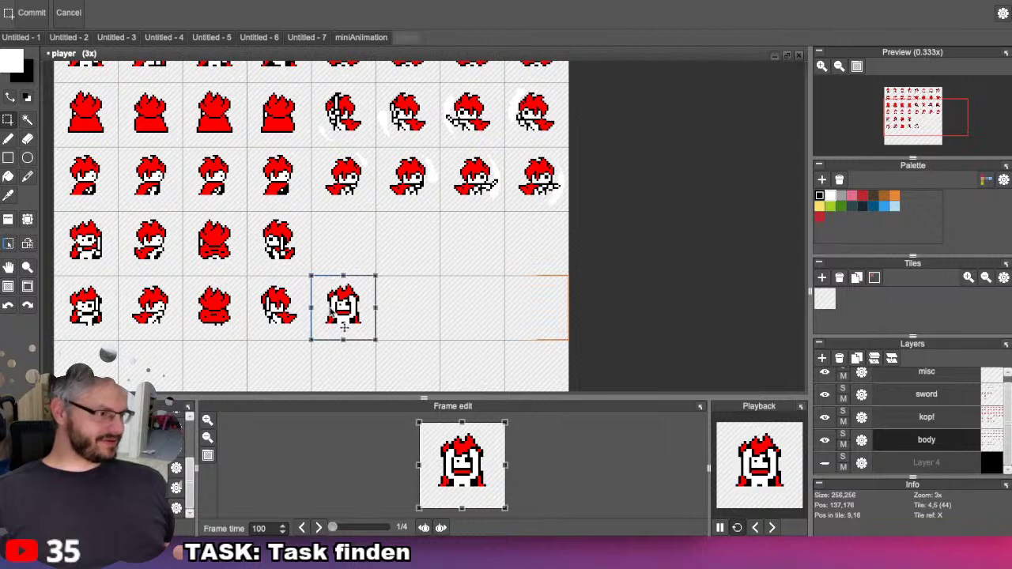
key("Return")
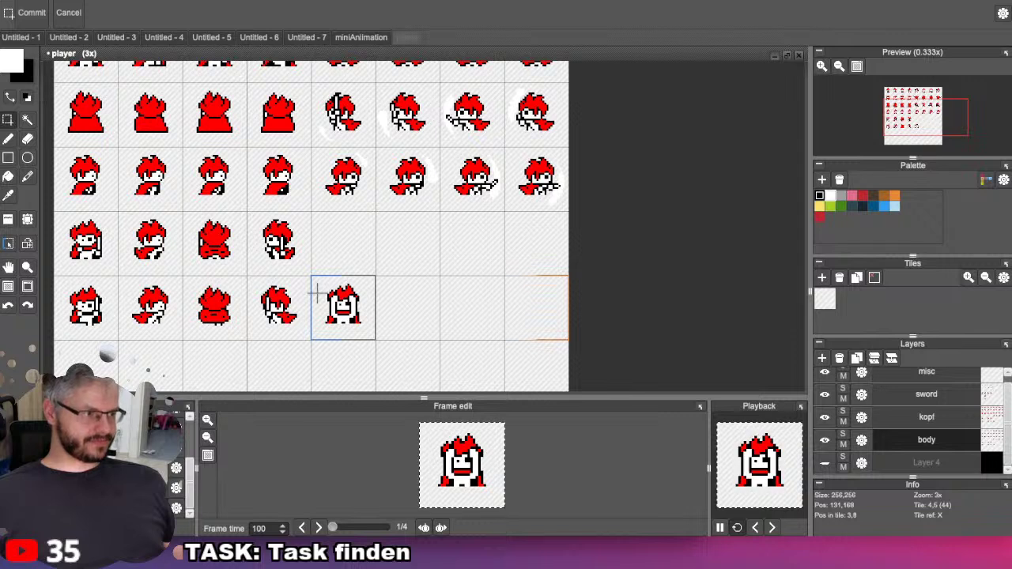
key("Right")
key("Right")
key("Right")
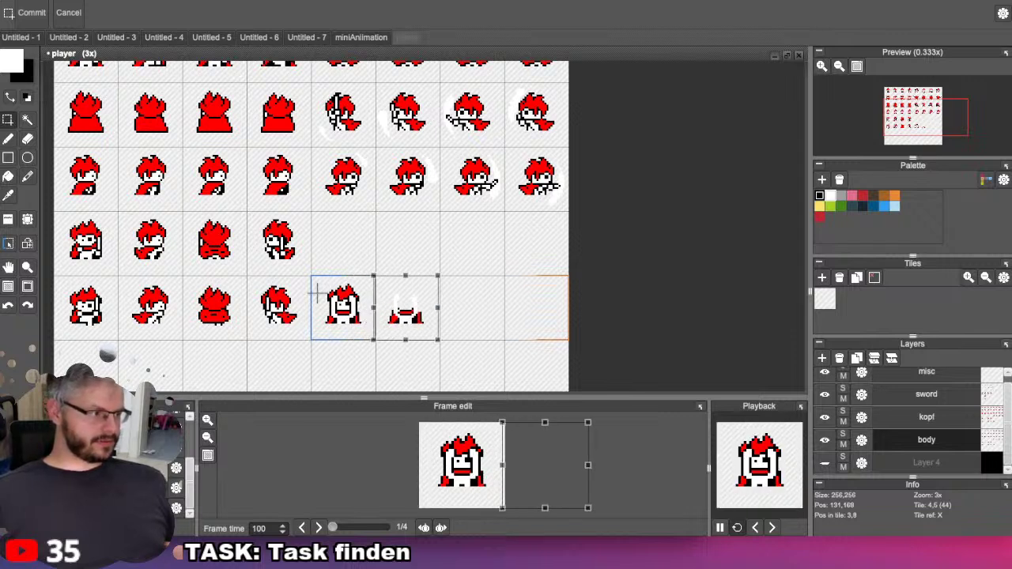
key("Right")
key("Right")
key("Right")
key("Right")
key("Right")
key("Right")
key("Right")
key("Right")
key("Right")
key("Right")
key("Right")
key("Right")
key("Right")
key("Right")
key("Right")
key("Right")
key("Right")
key("Right")
key("Right")
key("Right")
key("Right")
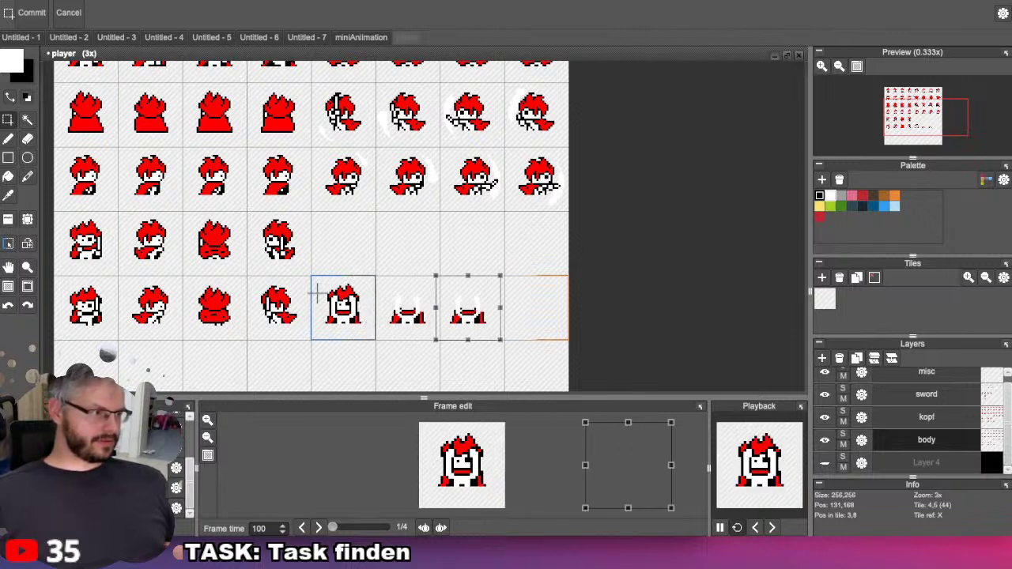
key("Right")
key("Right")
key("Right")
key("Right")
key("Right")
key("Right")
key("Right")
key("Right")
key("Right")
key("Right")
key("Right")
key("Right")
key("Right")
key("Right")
key("Right")
key("Right")
key("Right")
key("Right")
key("Right")
key("Right")
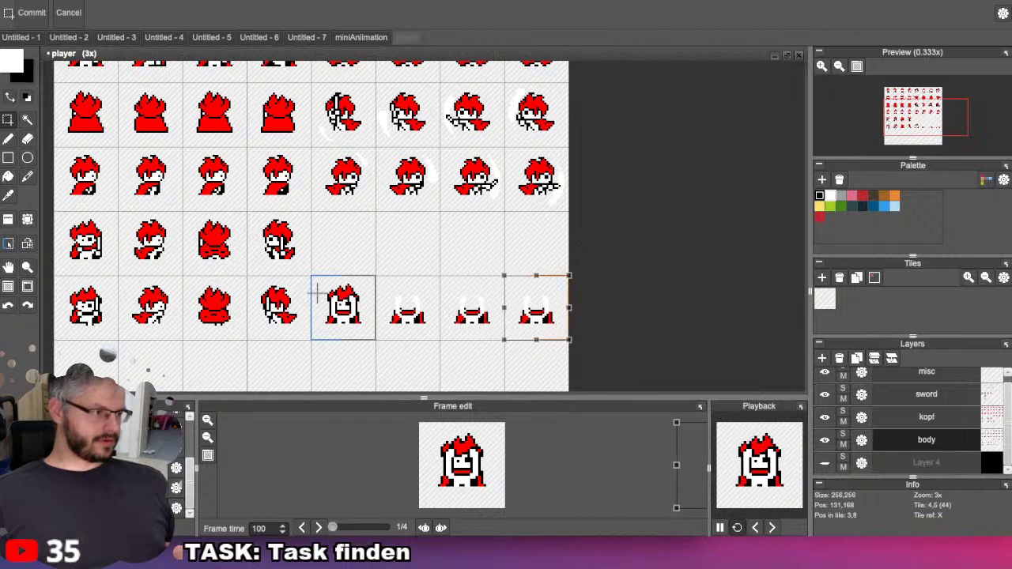
On the kopf layer, paste the raised-arms figure's head onto each of the three bodies following it in the same row.
left_click(953, 417)
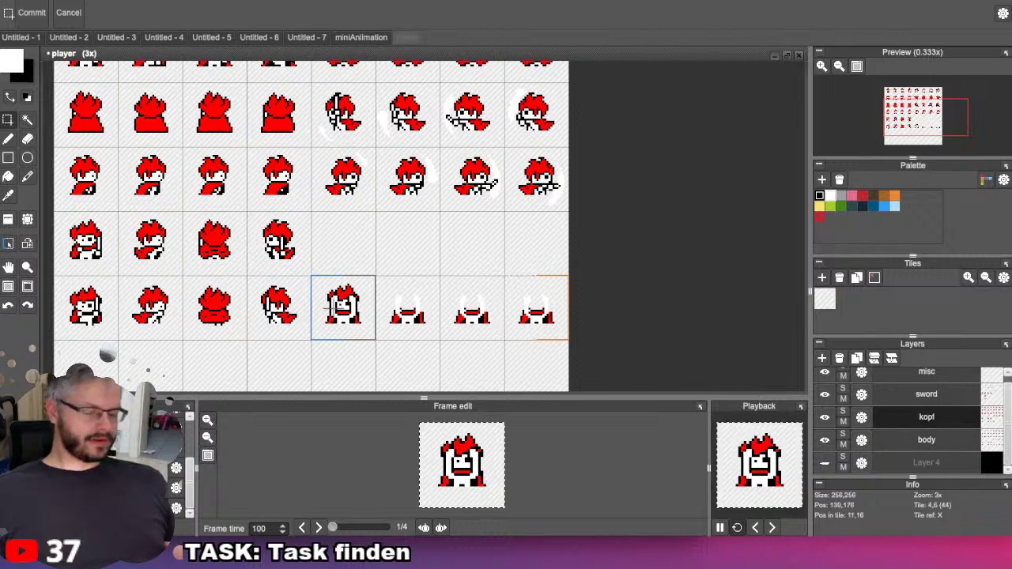
key("ctrl+v")
key("Right")
key("Right")
key("Right")
key("Right")
key("Right")
key("Right")
key("Right")
key("Right")
key("Right")
key("Right")
key("Right")
key("Right")
key("Right")
key("Right")
key("Right")
key("Right")
key("Right")
key("Right")
key("Right")
key("Right")
key("Right")
key("Right")
key("Right")
key("Right")
key("Right")
key("Right")
key("Right")
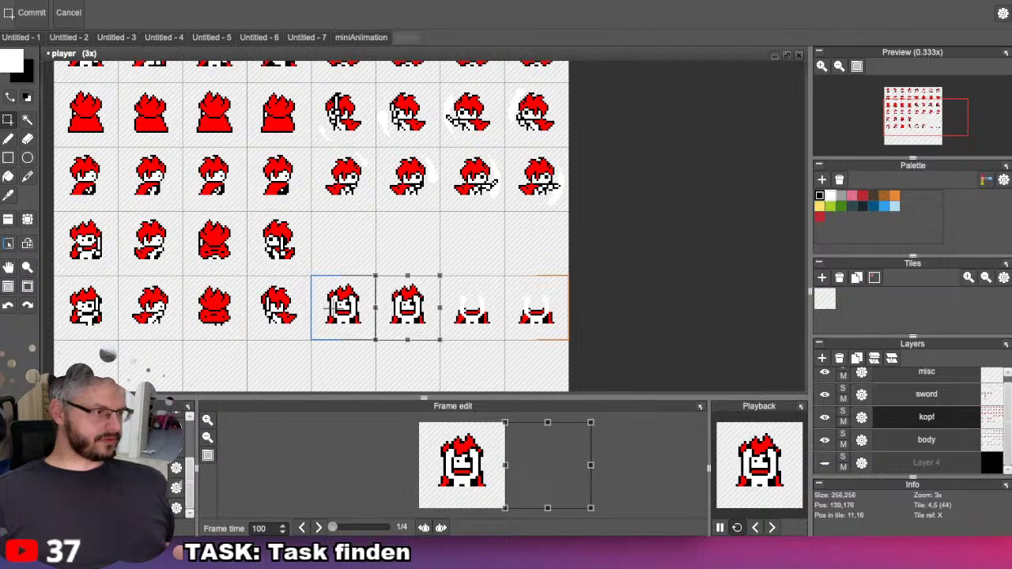
key("Right")
key("Right")
key("Right")
key("Right")
key("Right")
key("Right")
key("Right")
key("Right")
key("Right")
key("Right")
key("Right")
key("Right")
key("Right")
key("Right")
key("Right")
key("Right")
key("Right")
key("Right")
key("Right")
key("Right")
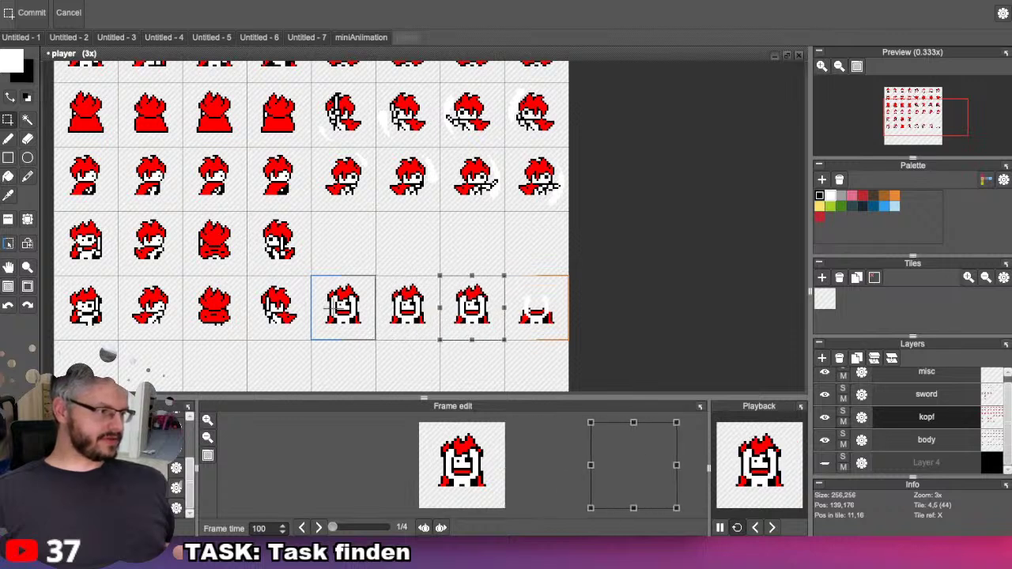
key("Right")
key("Right")
key("Right")
key("Right")
key("Right")
key("Right")
key("Right")
key("Right")
key("Right")
key("Right")
key("Right")
key("Right")
key("Right")
key("Right")
key("Right")
key("Right")
key("Right")
key("Right")
key("Right")
key("Right")
key("Right")
key("Right")
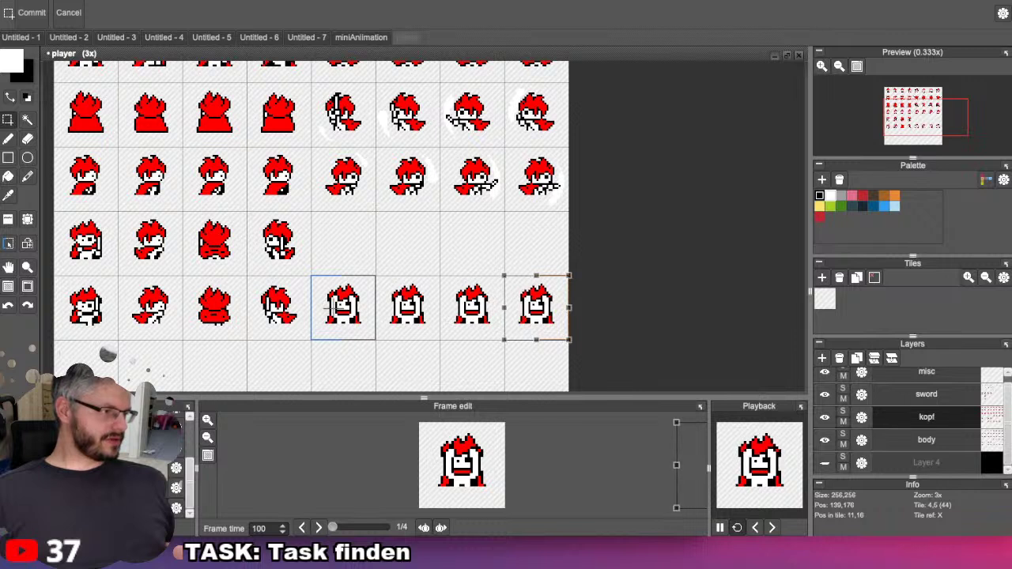
key("Return")
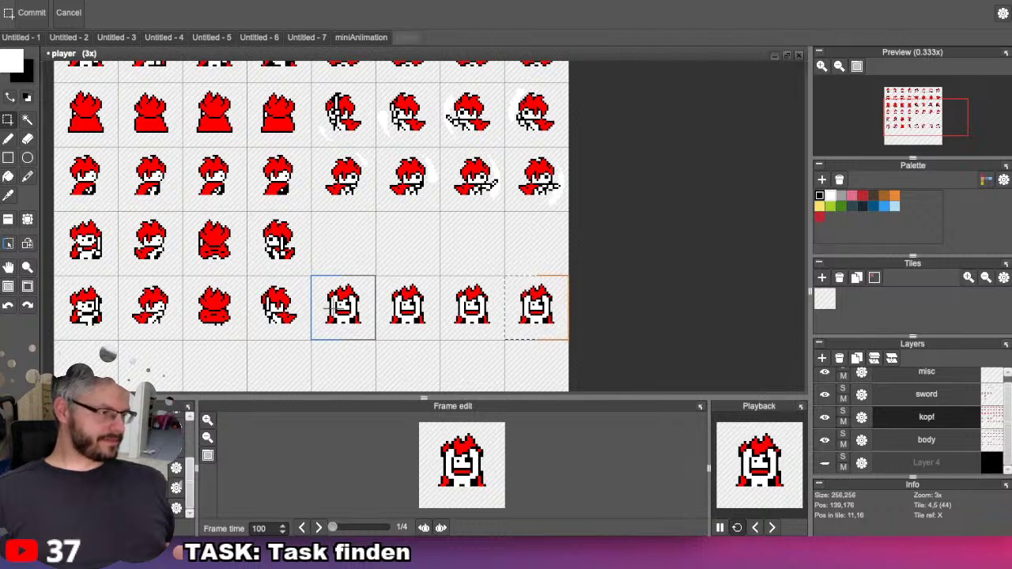
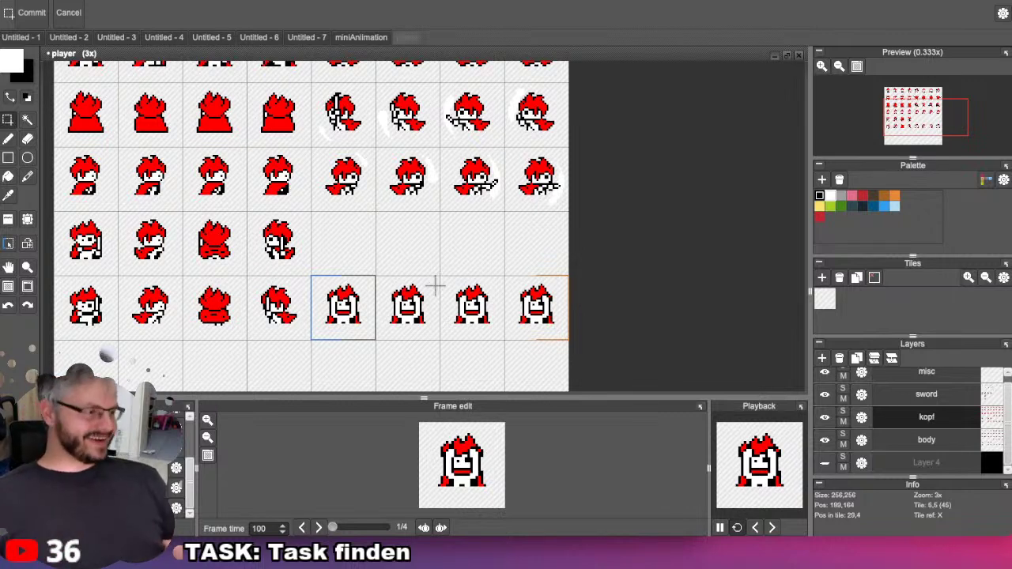
On the kopf layer, move the head one pixel down in the second and fourth frames of the raised-arms animation.
scroll(435, 284, "up", 2)
left_click_drag(375, 301, 398, 191)
scroll(356, 206, "up", 1)
scroll(332, 237, "up", 1)
left_click_drag(322, 254, 364, 226)
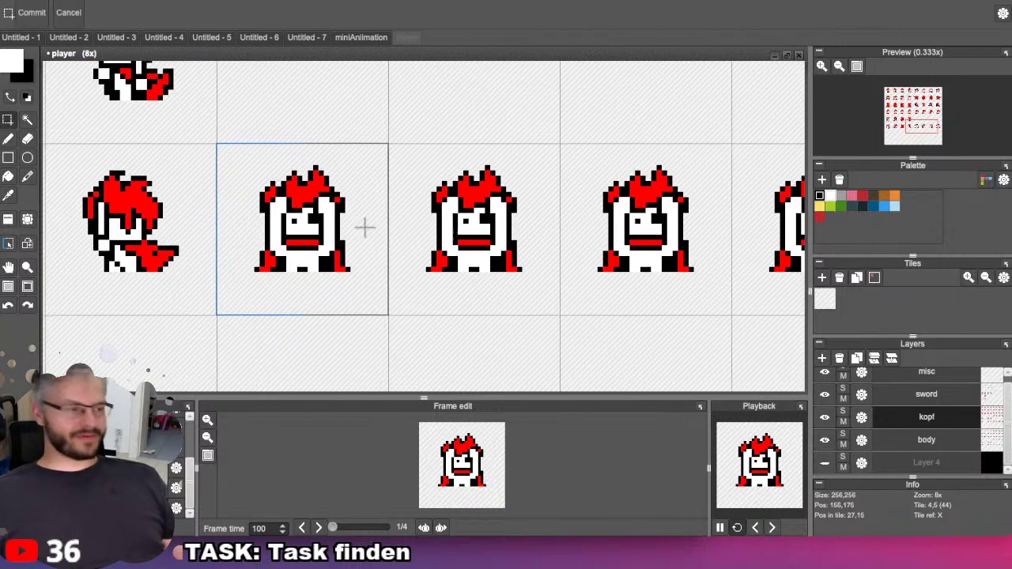
key("space")
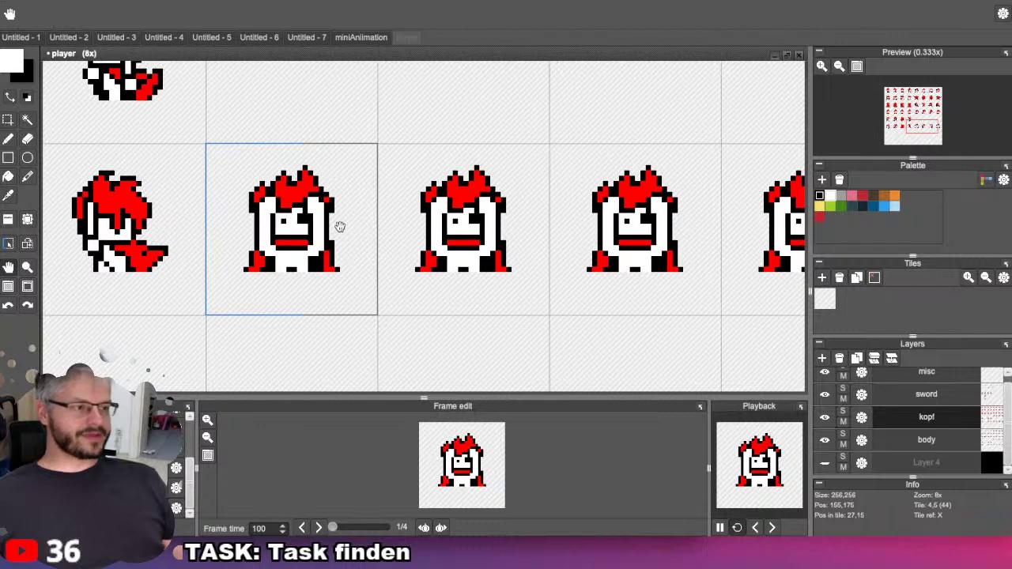
left_click_drag(339, 227, 234, 224)
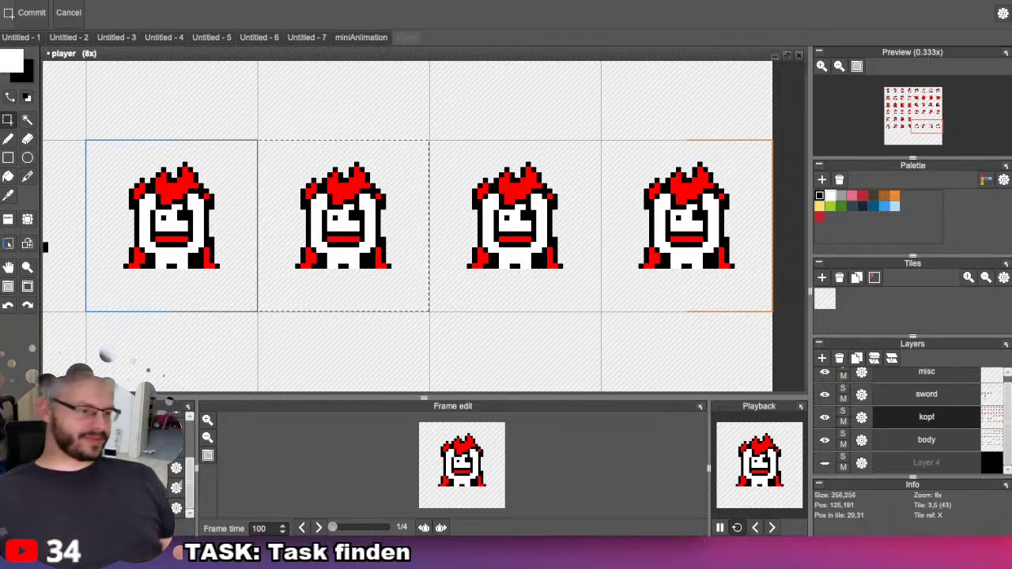
left_click(177, 509)
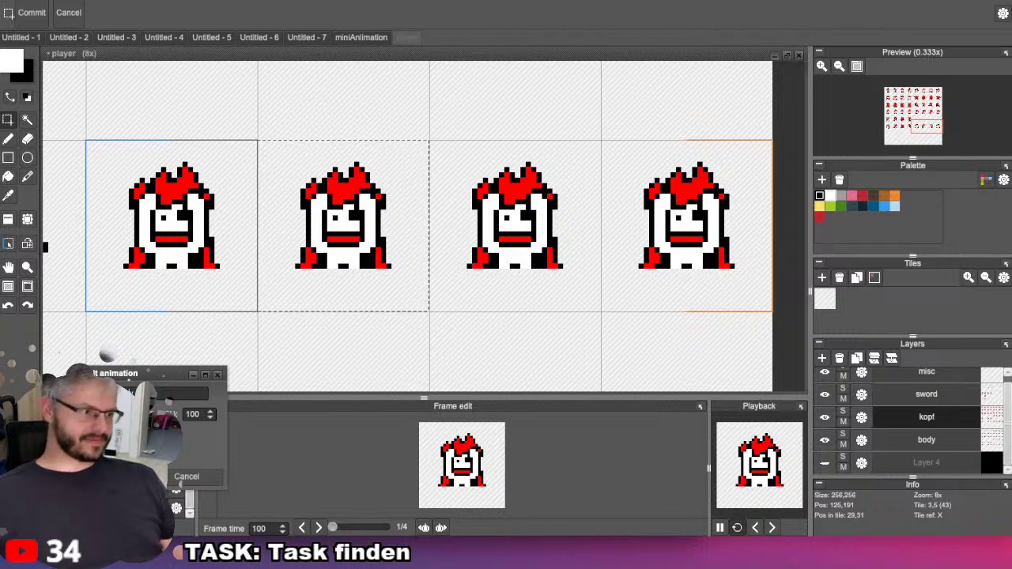
left_click(187, 477)
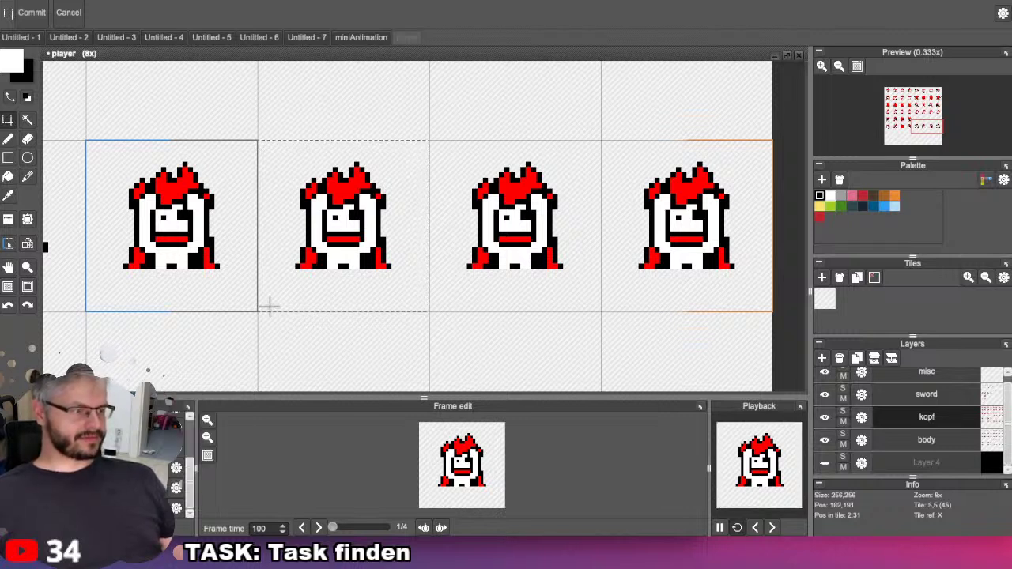
scroll(182, 475, "down", 1)
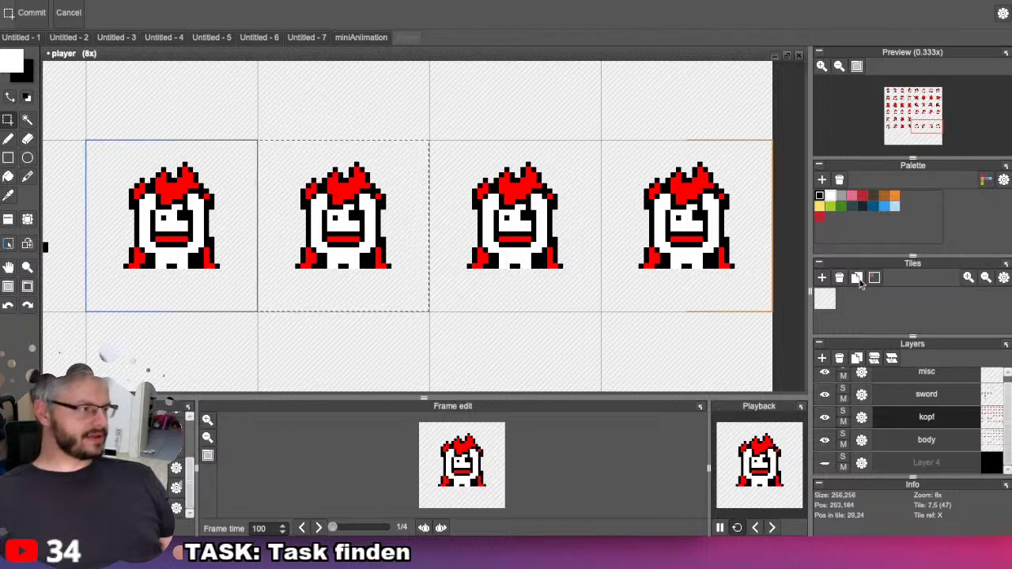
left_click(916, 415)
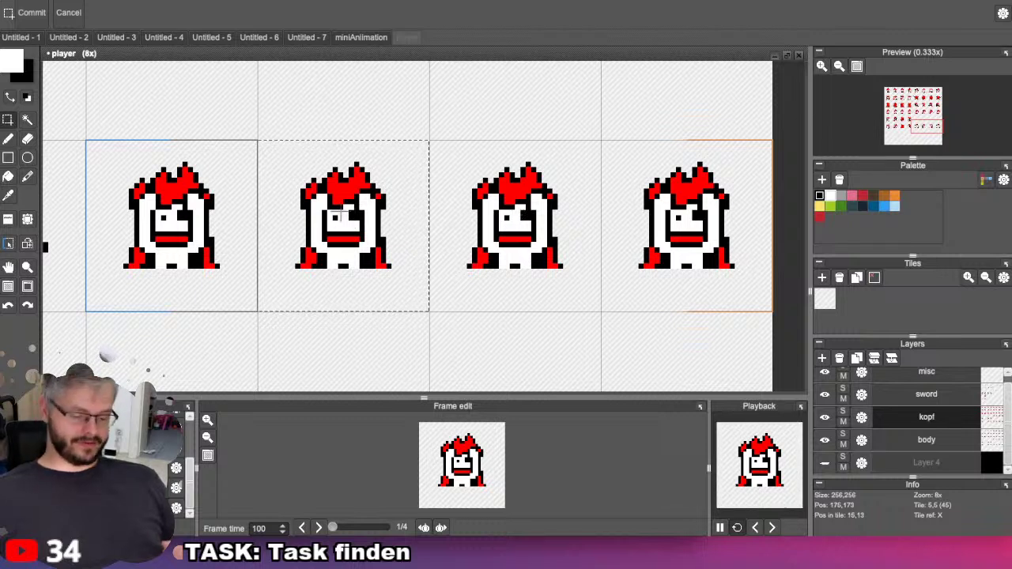
left_click(340, 213)
key("Down")
key("Return")
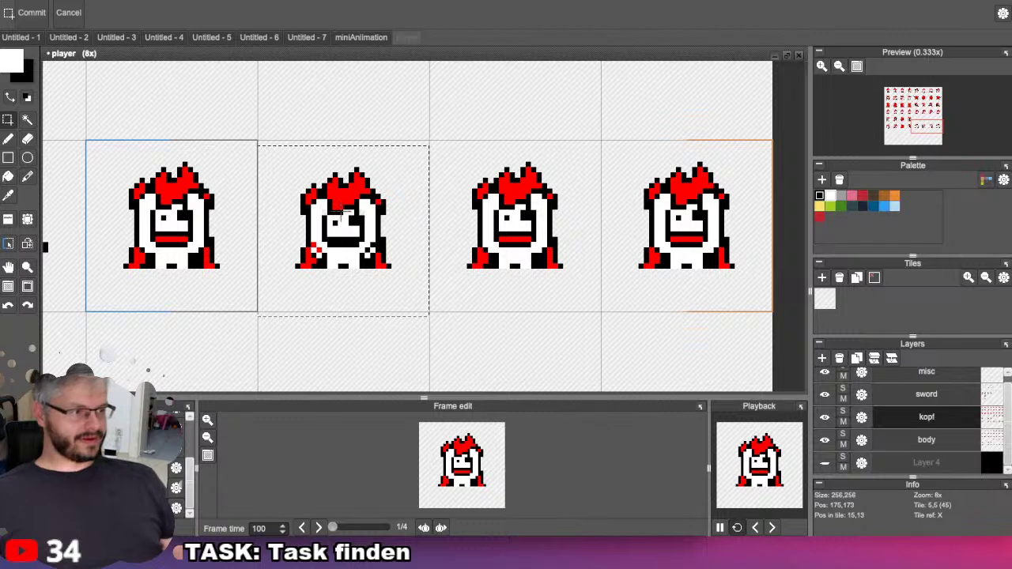
left_click(633, 212)
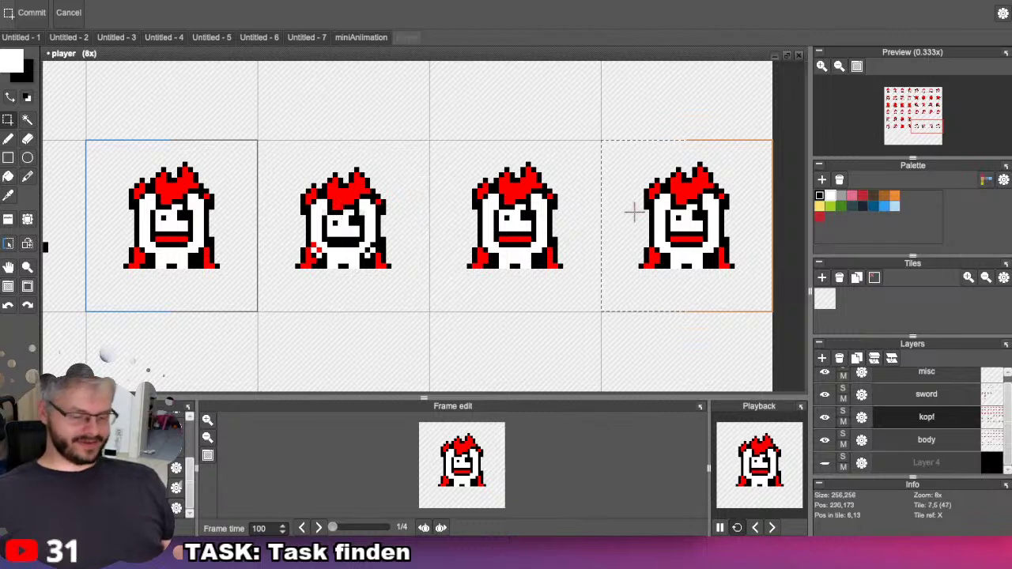
left_click(633, 212)
key("Down")
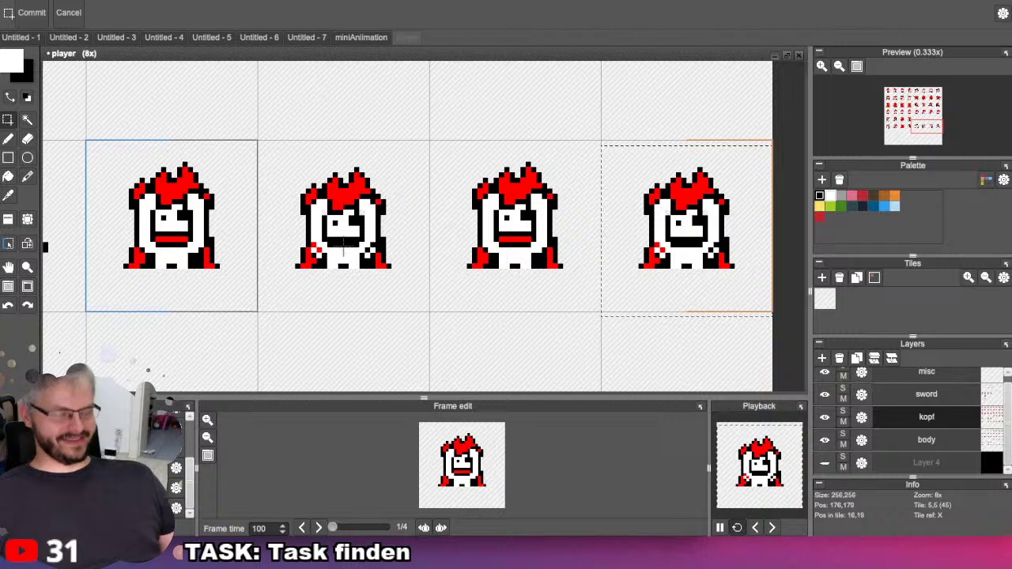
In the second frame, erase the stray kopf-layer pixels lying over both sides of the cape and lower body.
scroll(393, 218, "up", 5)
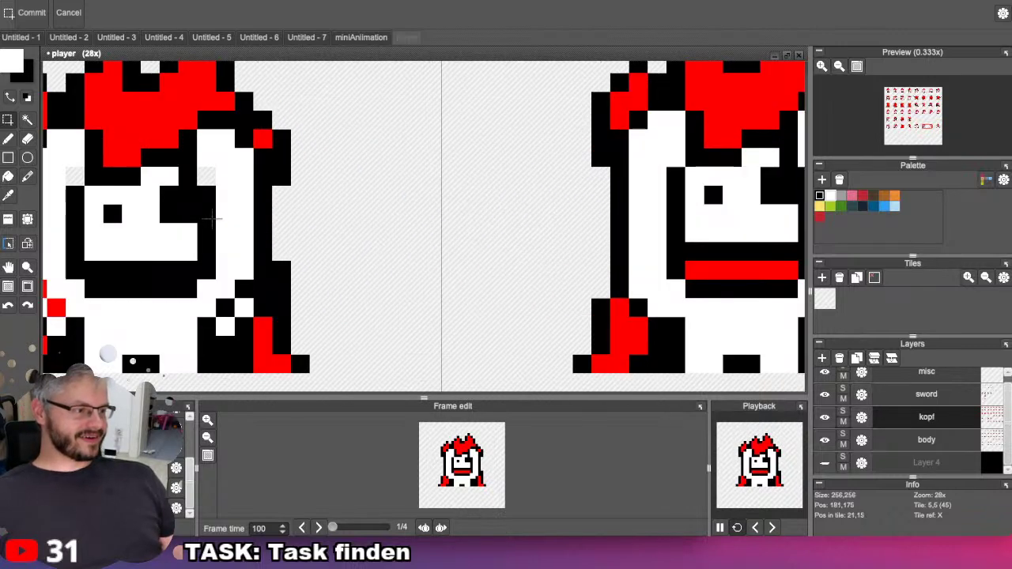
key("space")
left_click_drag(426, 175, 430, 176)
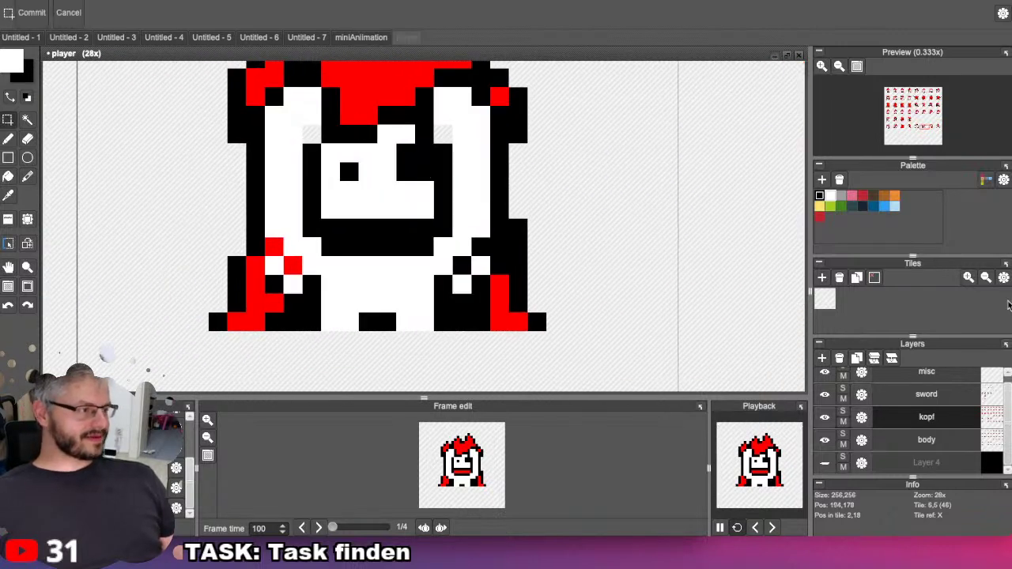
left_click(825, 416)
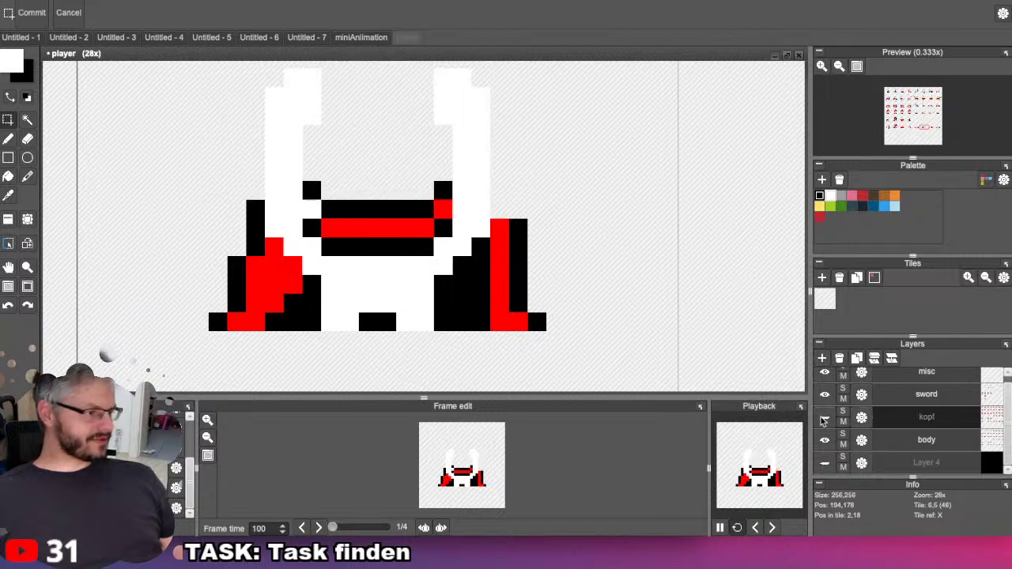
left_click(825, 417)
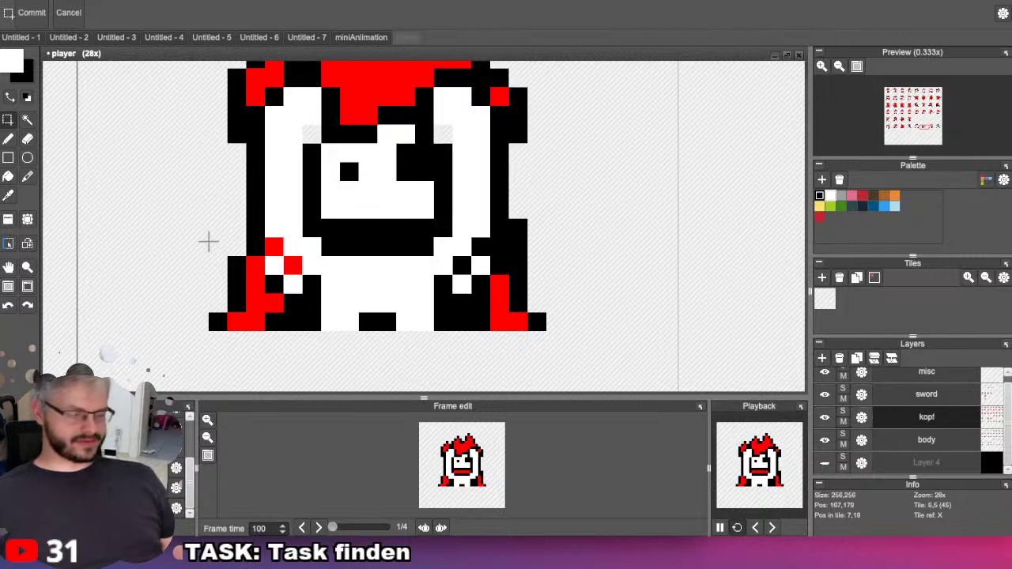
key("b")
left_click(267, 250)
key("e")
left_click(270, 249)
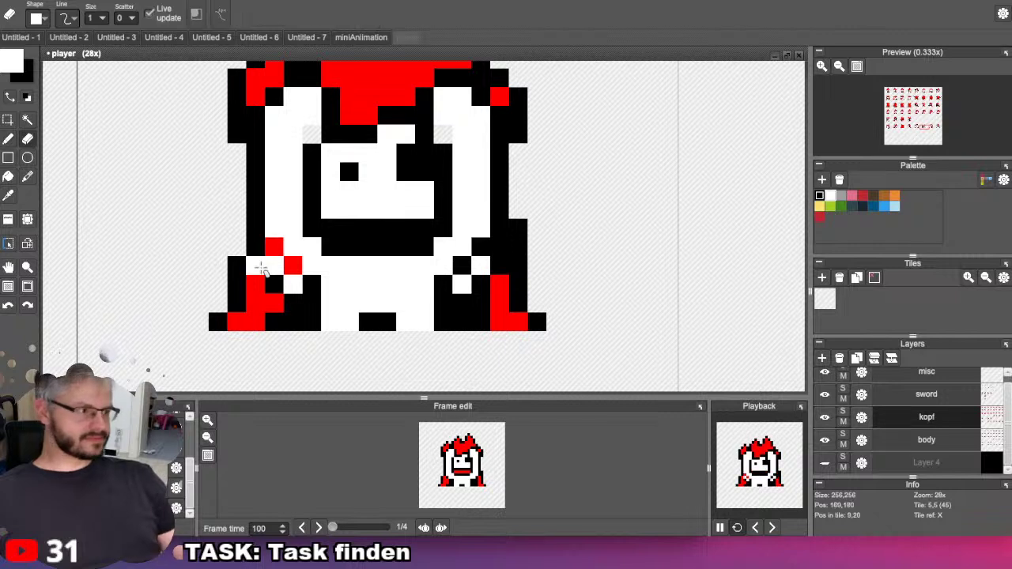
left_click(824, 418)
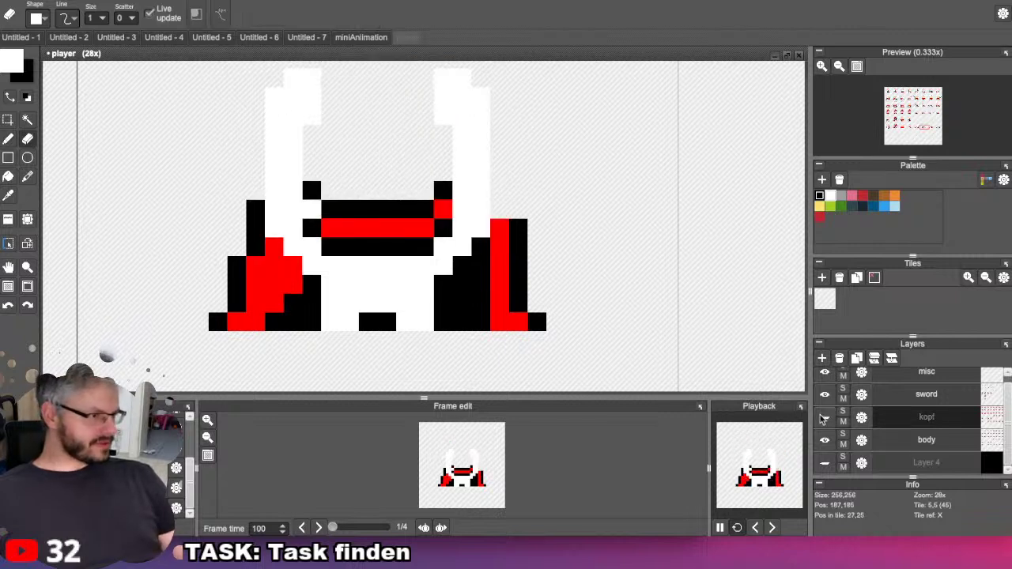
left_click(824, 418)
left_click_drag(274, 267, 280, 289)
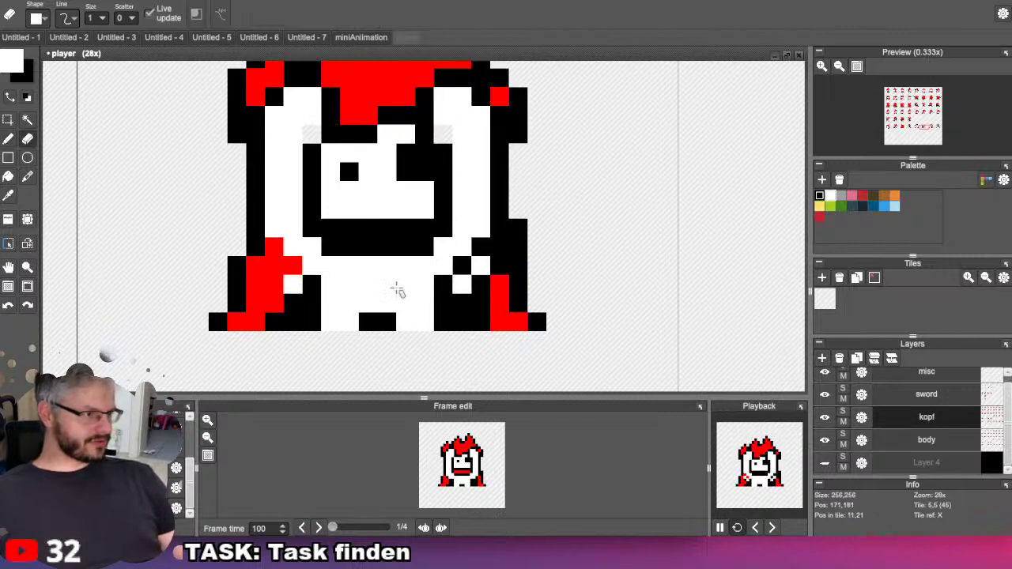
left_click_drag(484, 271, 478, 291)
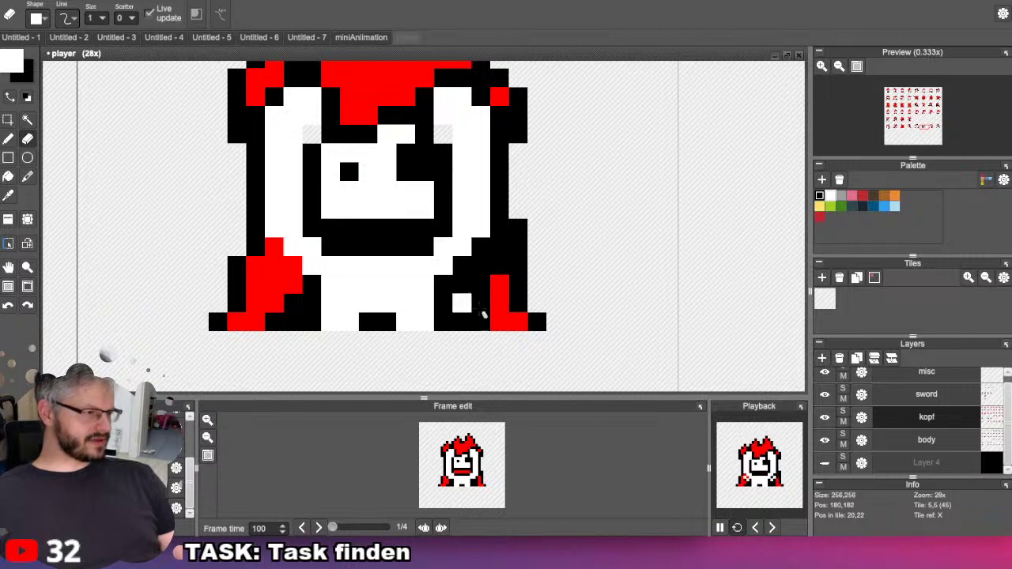
Compare the second frame with the kopf layer hidden and shown to check for leftover stray pixels.
left_click(825, 418)
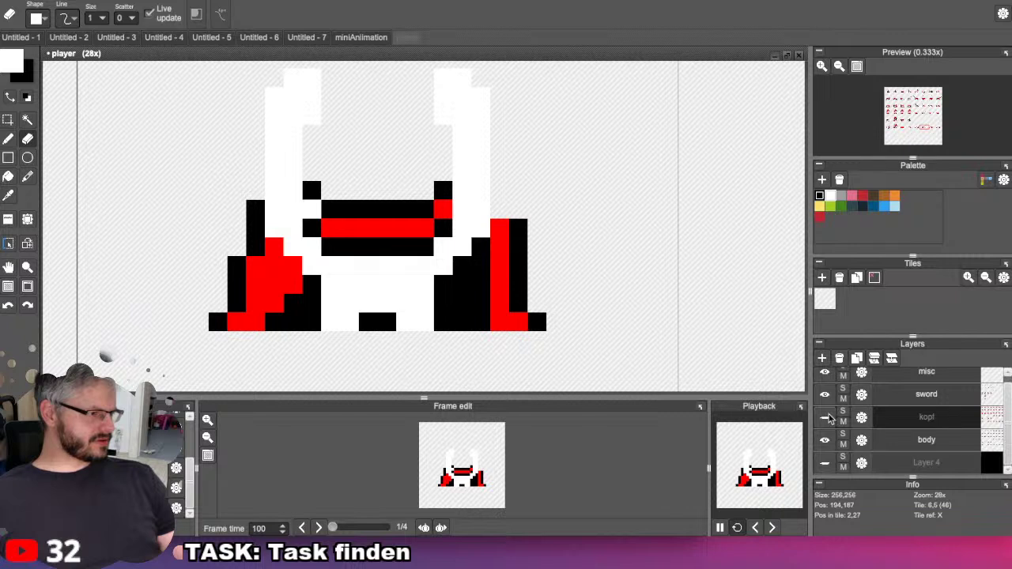
left_click(825, 418)
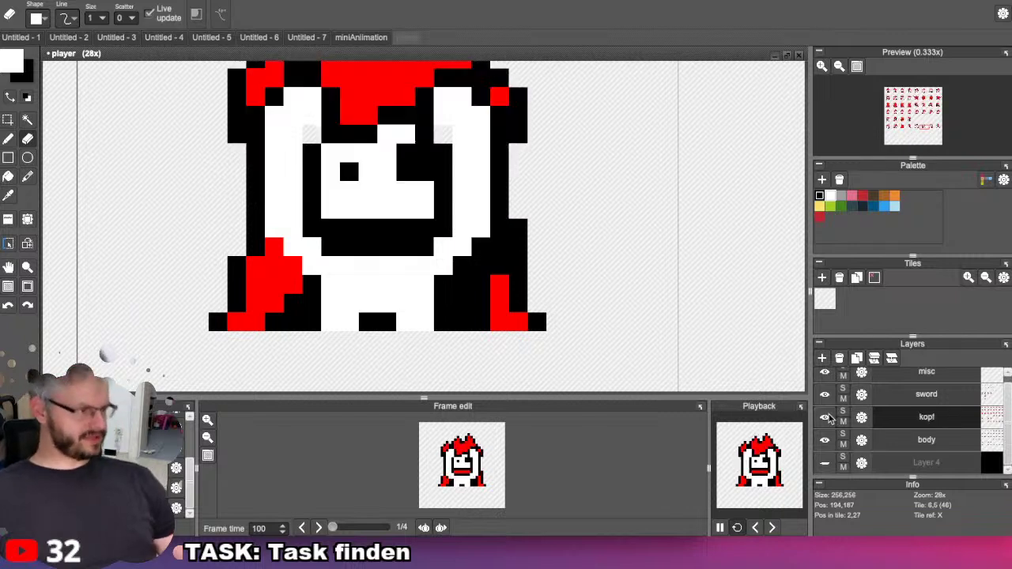
left_click(825, 417)
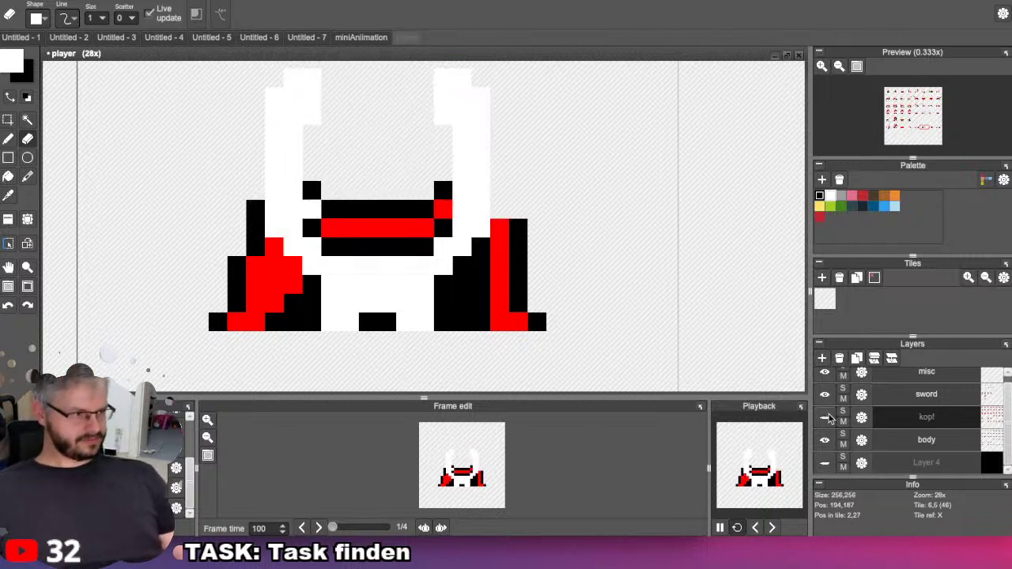
left_click(826, 417)
left_click(826, 418)
left_click(827, 418)
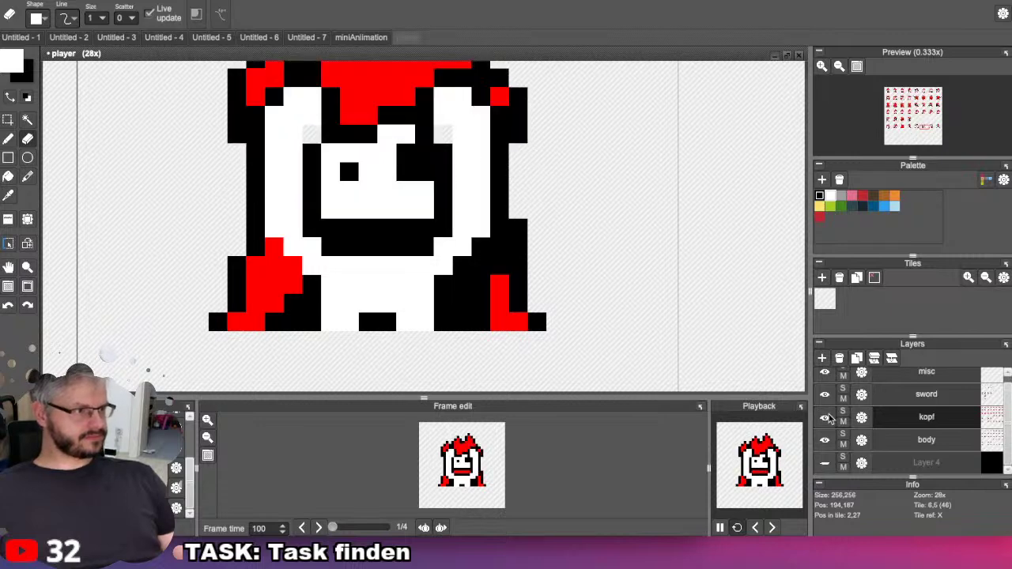
left_click(826, 417)
left_click(827, 418)
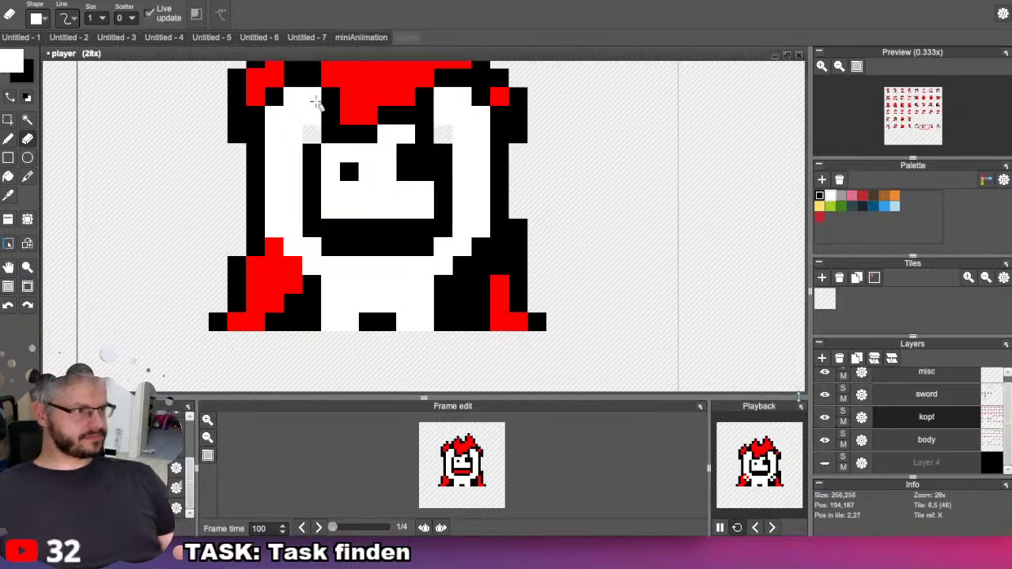
Lower the kopf layer's opacity to 89 so the body beneath the head shows through.
scroll(271, 140, "up", 2)
left_click_drag(300, 123, 310, 129)
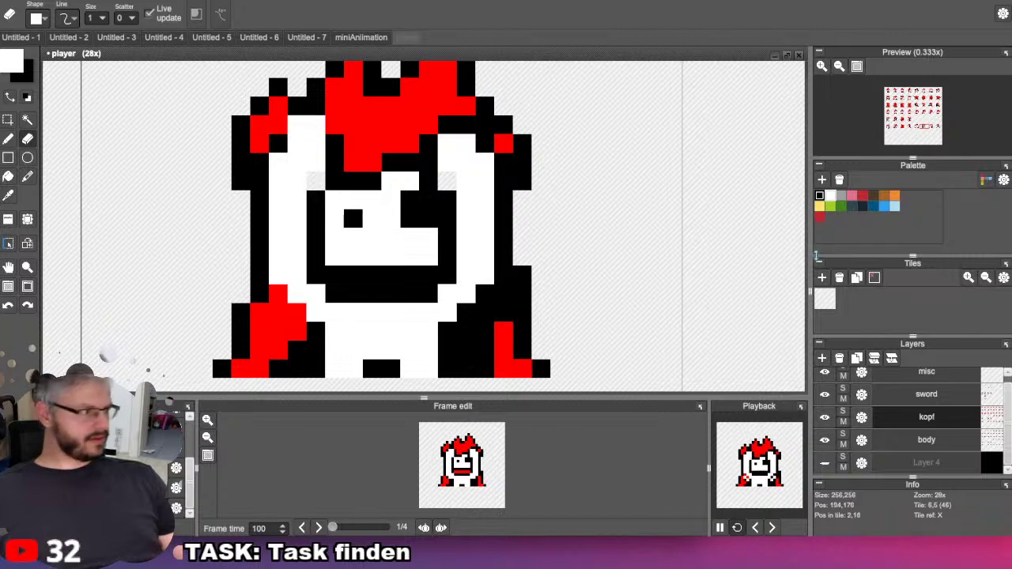
left_click(862, 417)
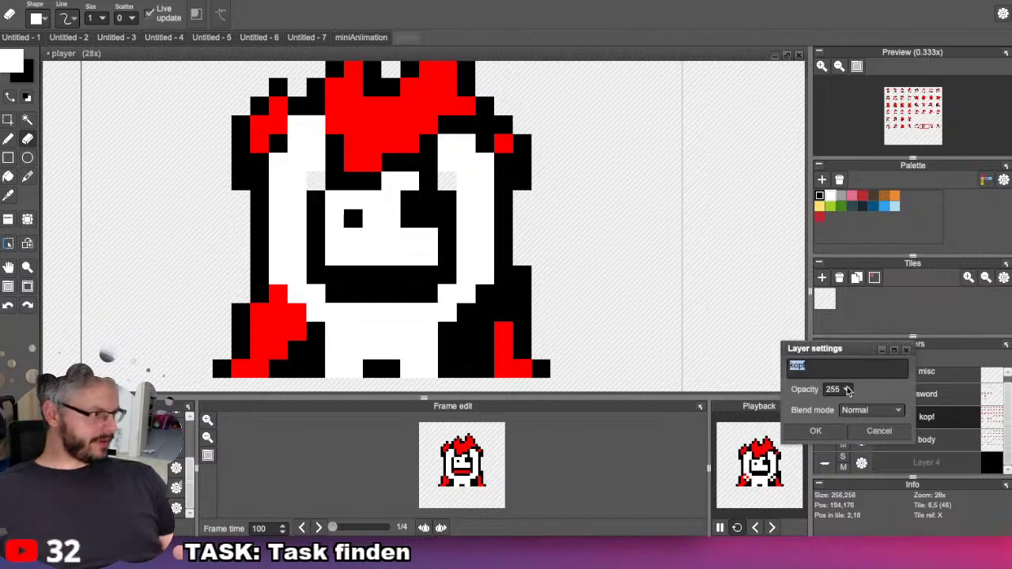
left_click_drag(848, 390, 807, 398)
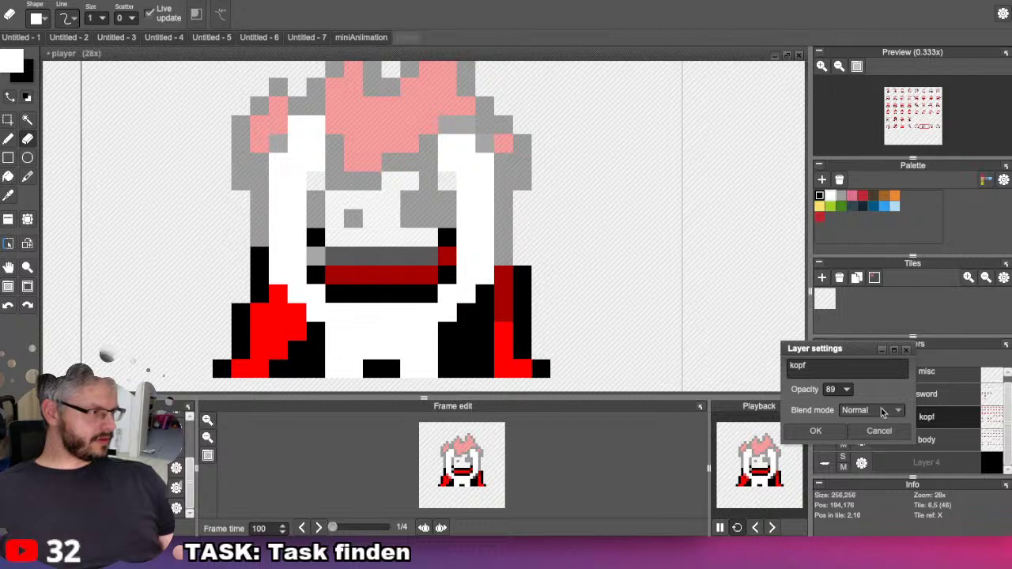
left_click(816, 431)
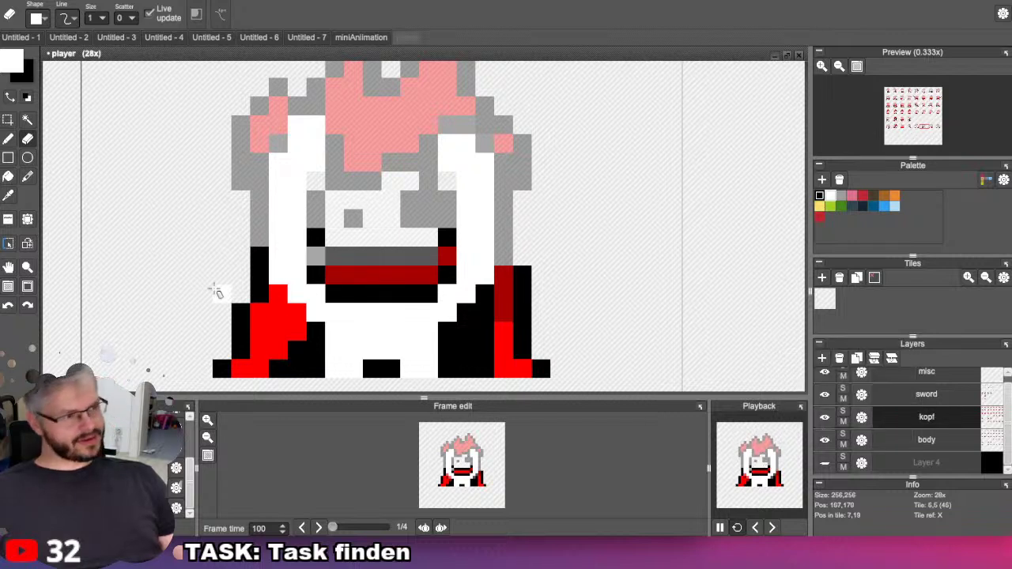
On the kopf layer, erase the head pixels that cover the raised hands in the second frame.
mouse_move(436, 141)
left_mouse_down()
mouse_move(454, 131)
mouse_move(472, 147)
left_mouse_up()
left_click(278, 144)
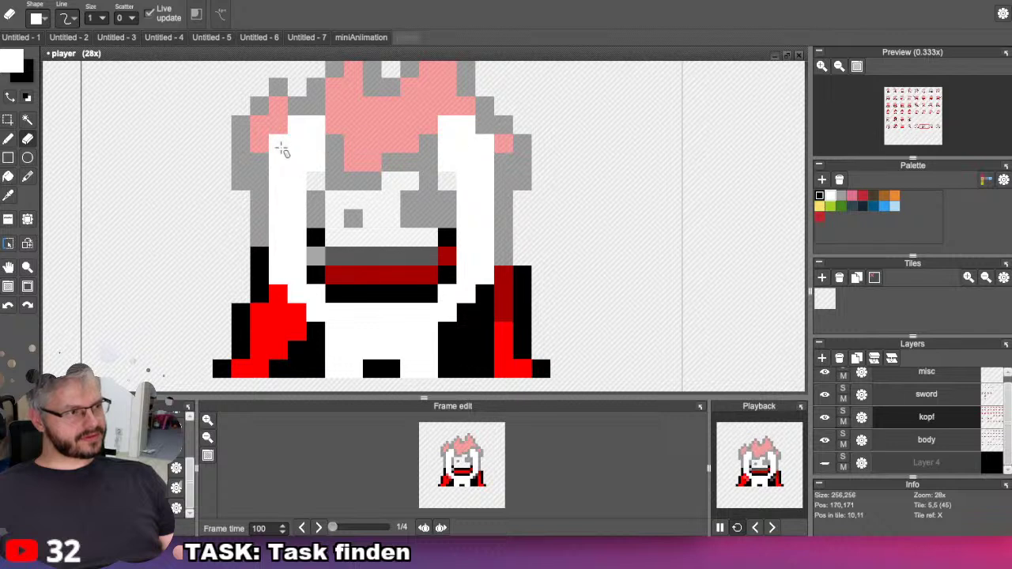
left_click(318, 220)
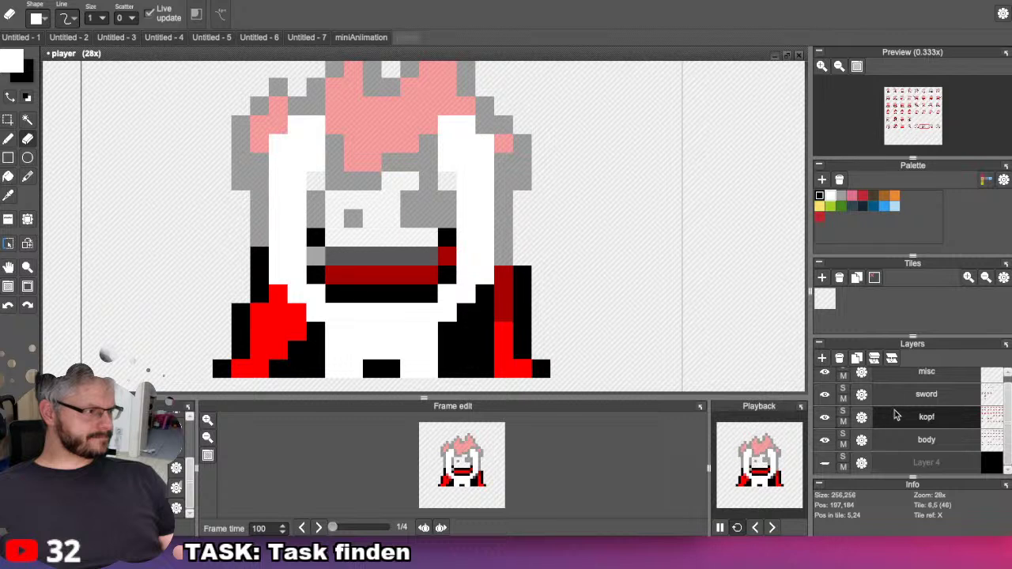
Restore the kopf layer's opacity to 255.
left_click(862, 417)
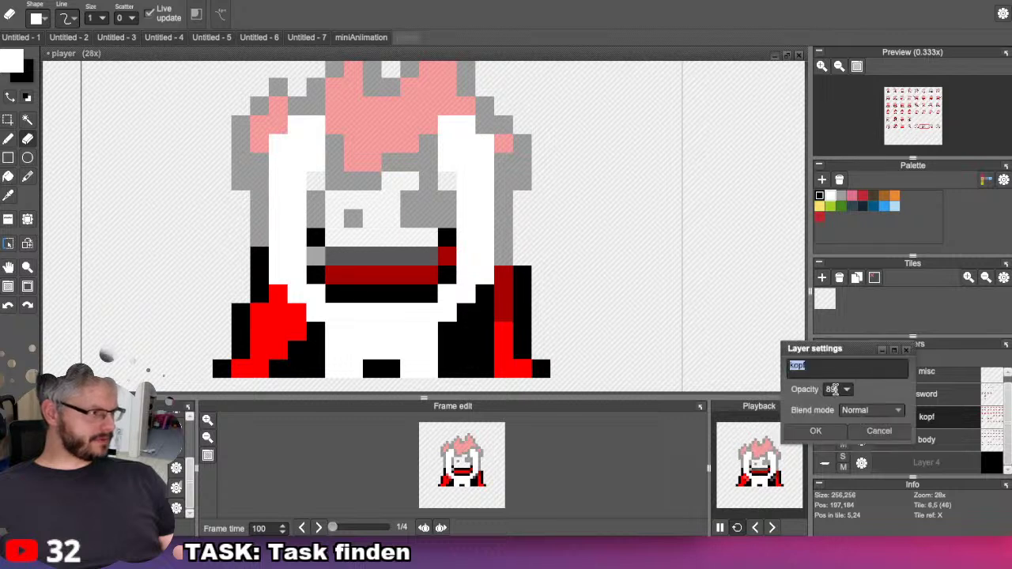
left_click(846, 392)
left_click_drag(849, 393, 946, 399)
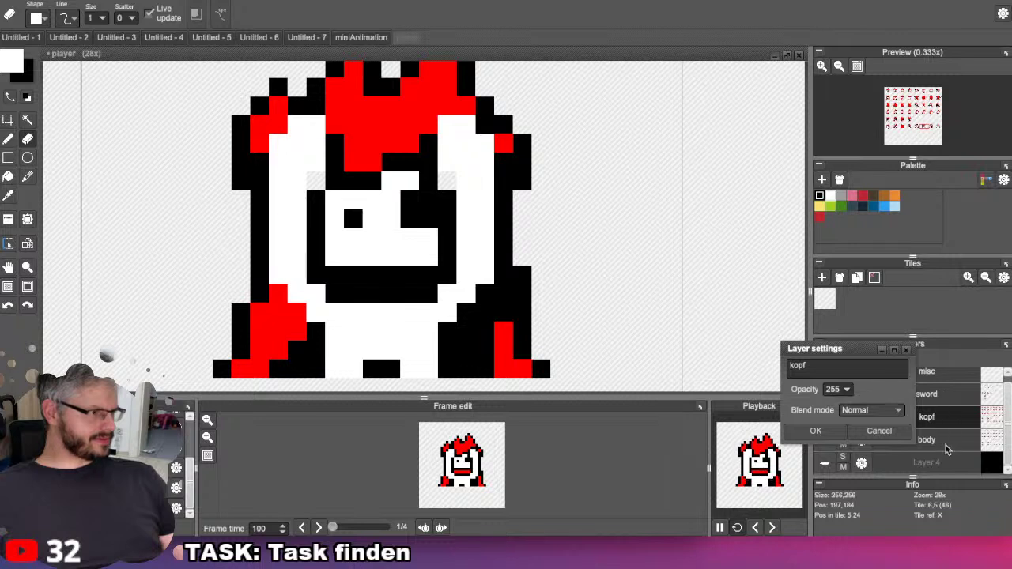
left_click(822, 431)
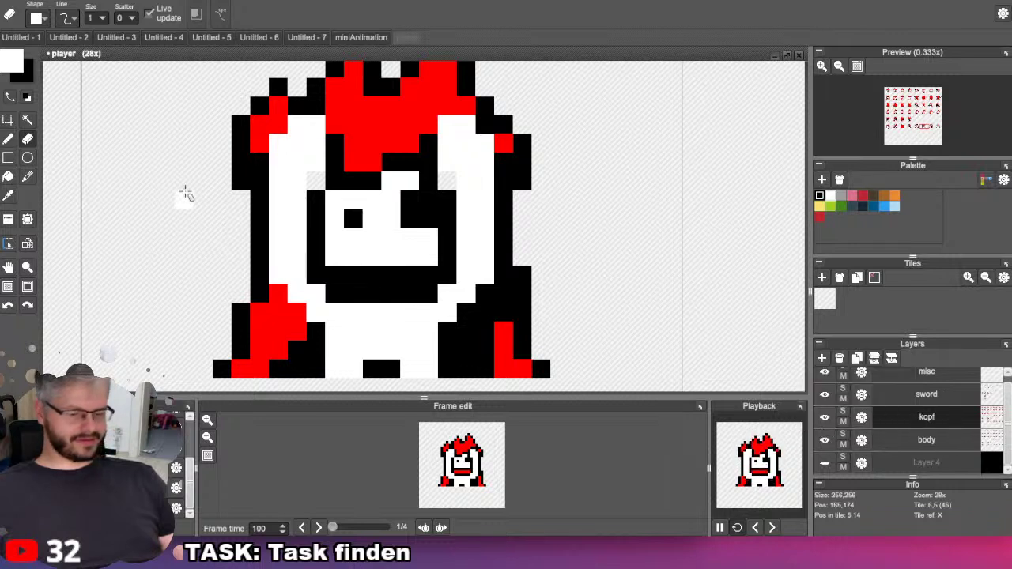
In the second frame, blacken the gaps beside the face, the left cape's tip and the lower right edge of the red hair.
left_click(280, 298)
key("b")
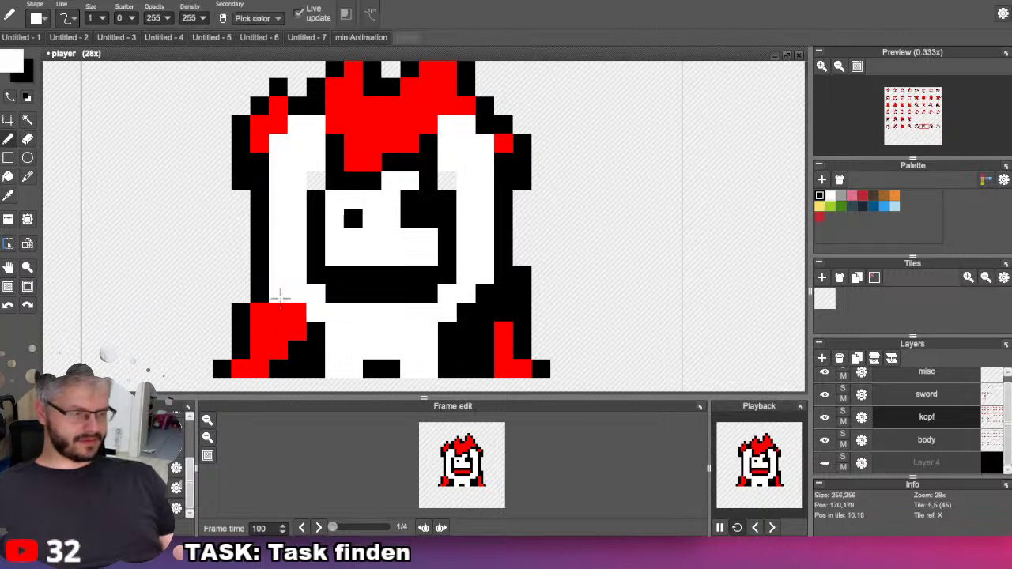
key("x")
left_click(280, 298)
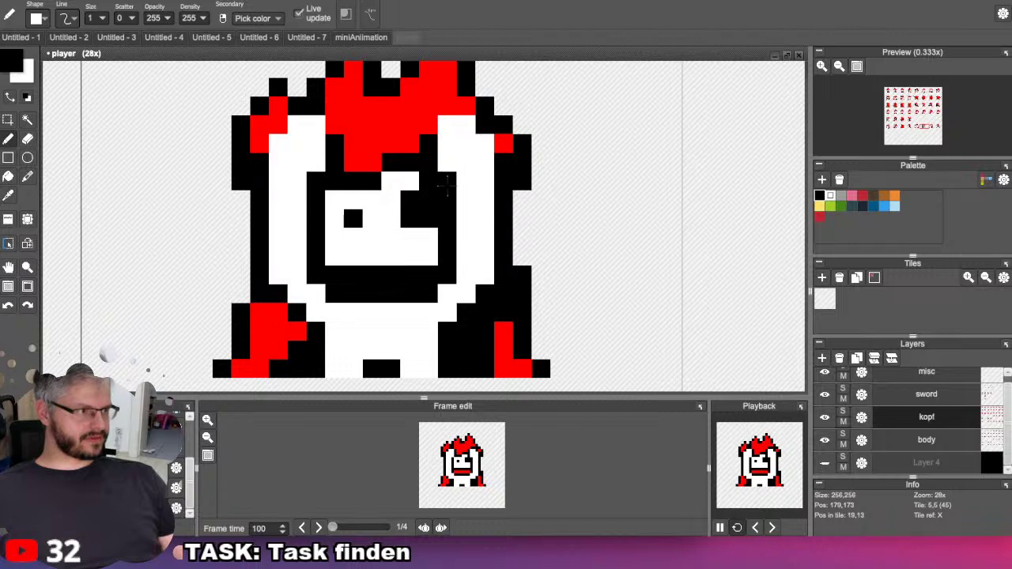
left_click_drag(466, 105, 428, 104)
left_click(428, 124)
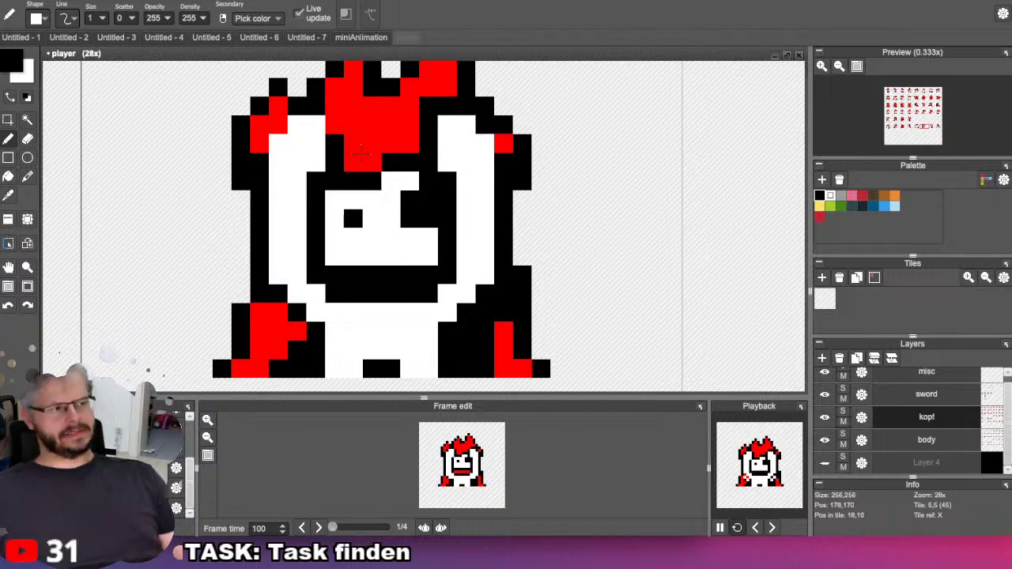
Paint black over the inner red hair pixels beside both raised hands in the second frame, undoing the misplaced stroke.
left_click(259, 125)
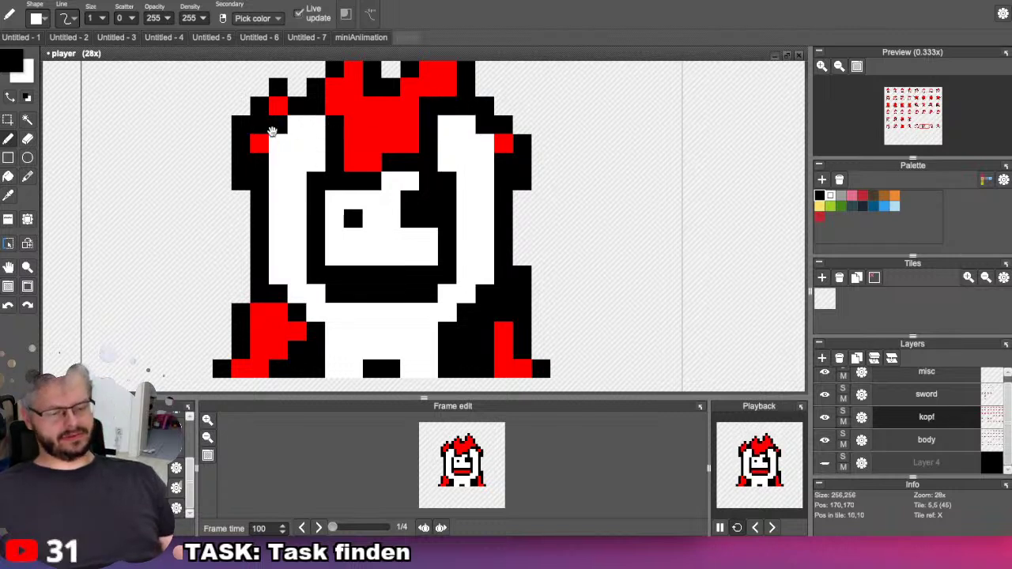
key("z")
key("ctrl+z")
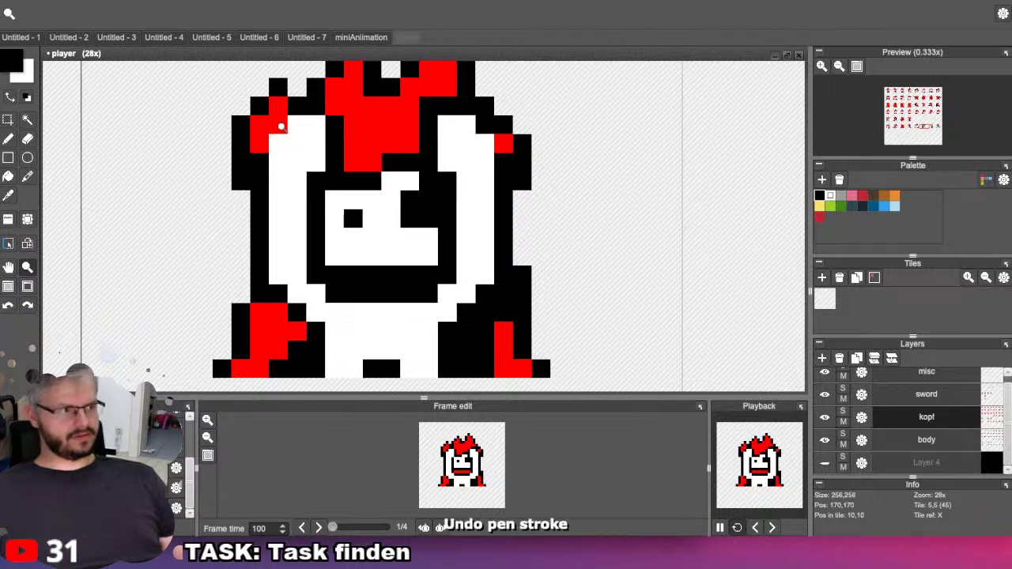
key("b")
left_click_drag(279, 125, 260, 144)
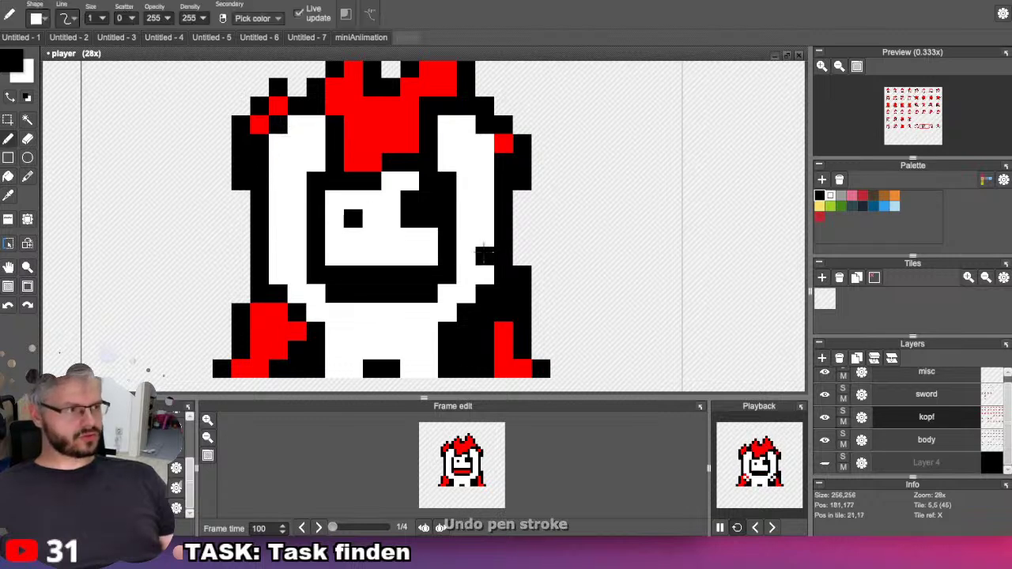
left_click(504, 143)
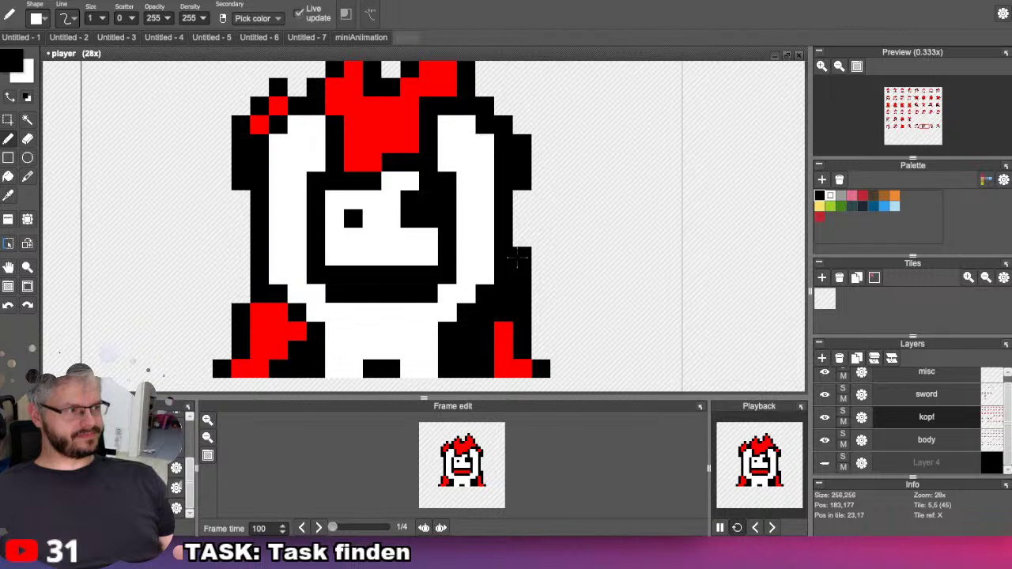
right_click(518, 257)
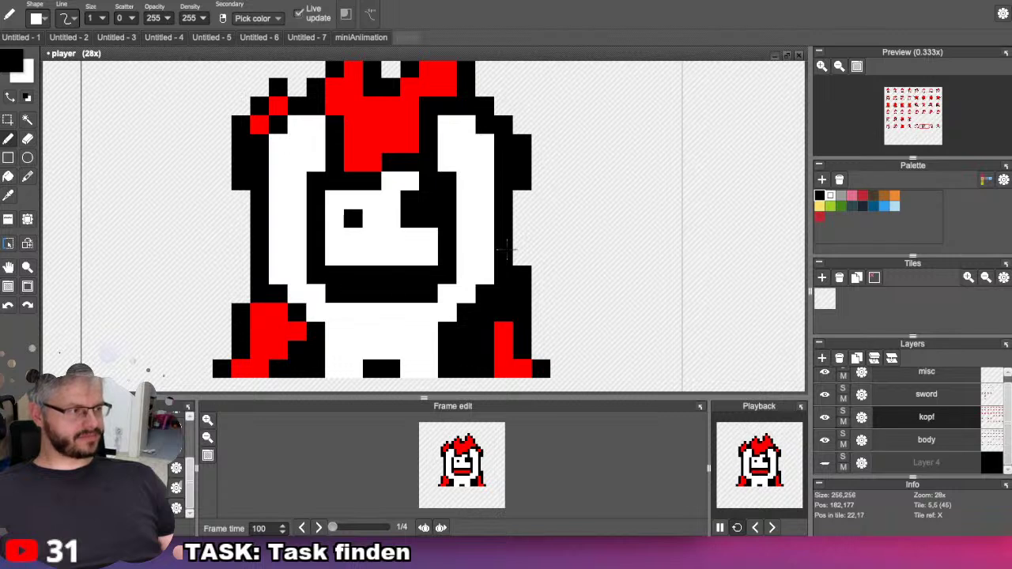
Clear the fourth frame's artwork on both the kopf and body layers.
left_click(388, 220)
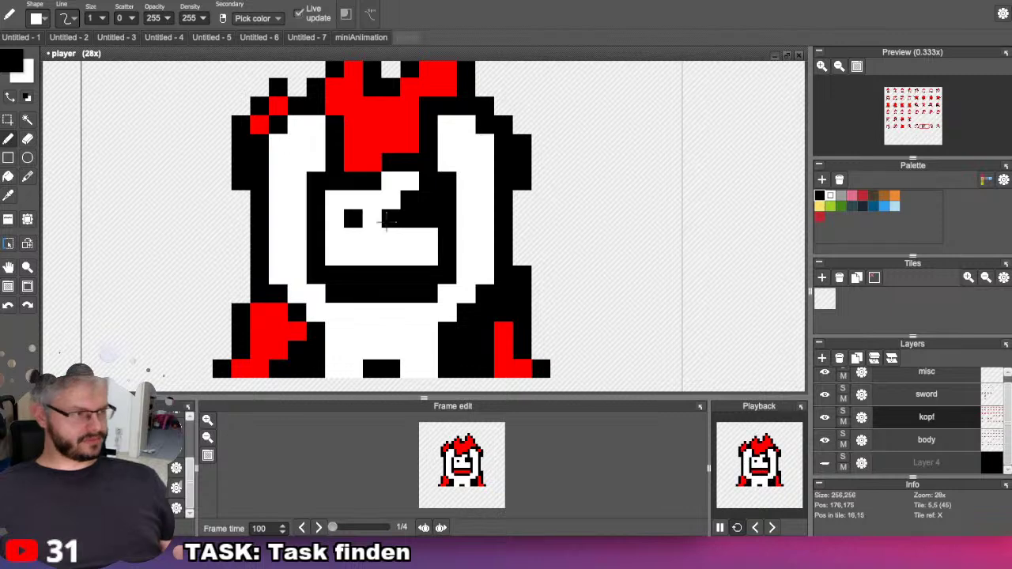
scroll(390, 222, "down", 5)
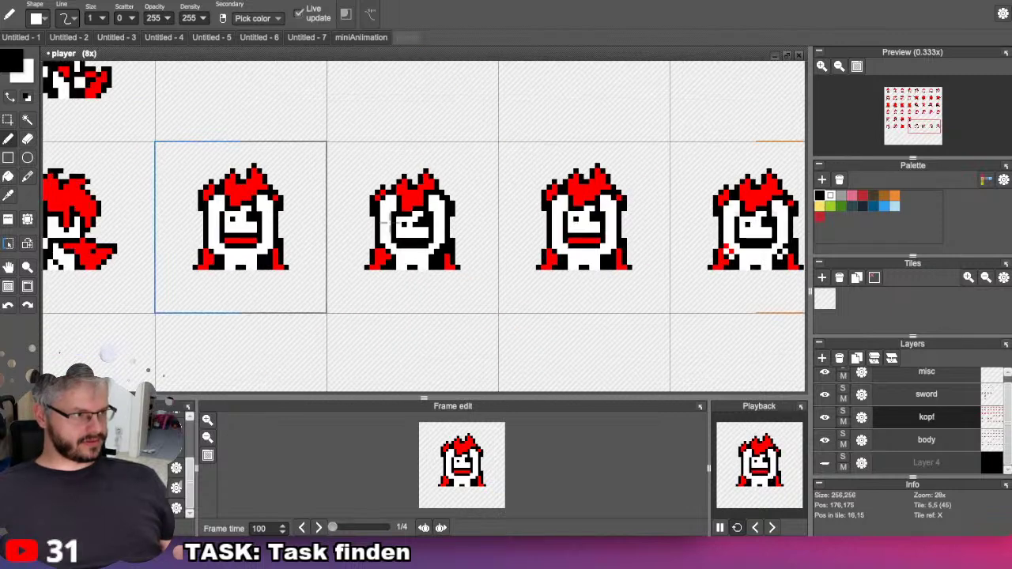
left_click(8, 118)
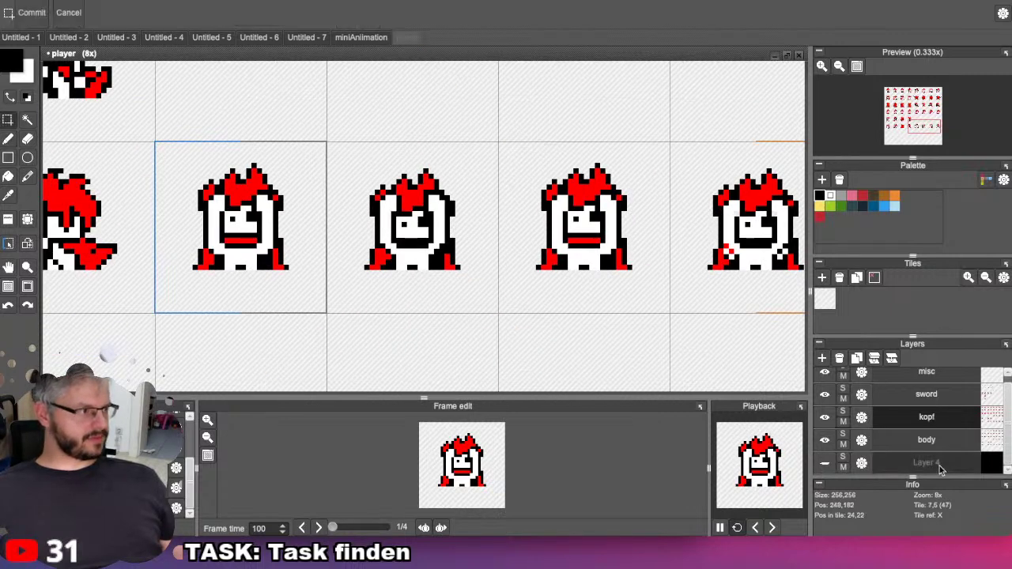
key("Delete")
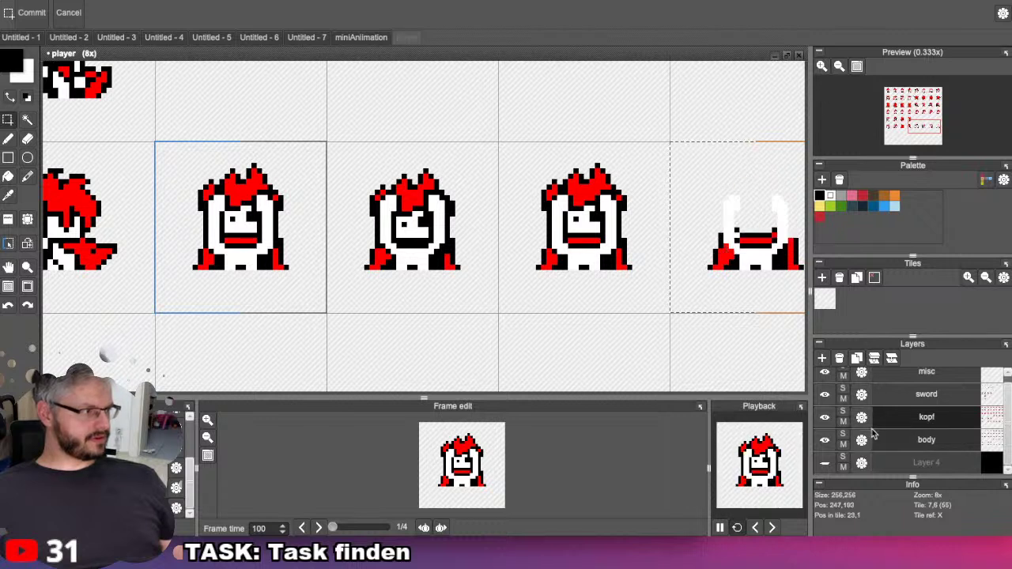
left_click(746, 208, "ctrl")
key("Delete")
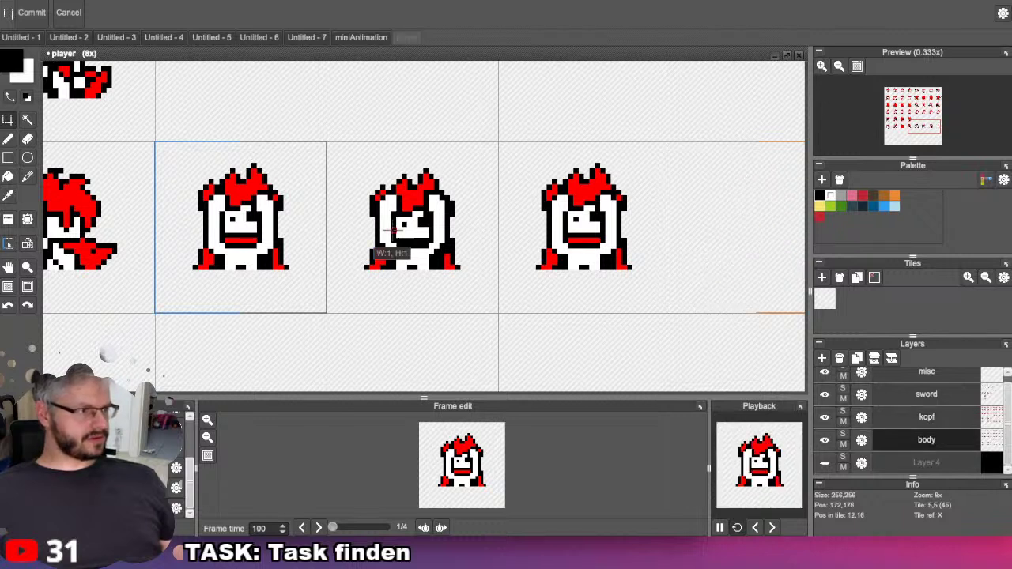
Copy the second frame's body and head into the fourth frame on their respective layers.
key("ctrl+v")
left_click_drag(411, 230, 755, 228)
key("Return")
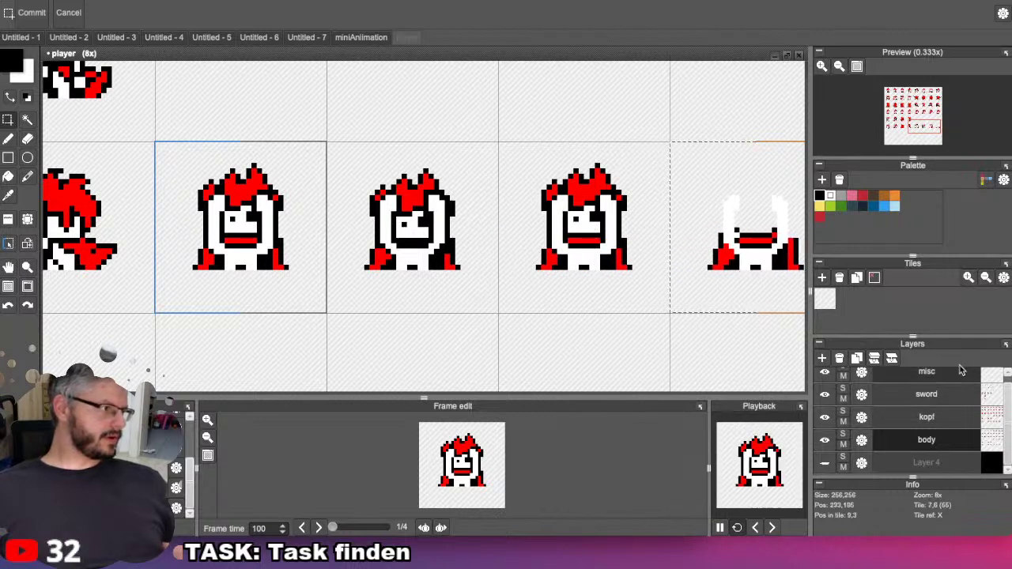
left_click(419, 241, "ctrl")
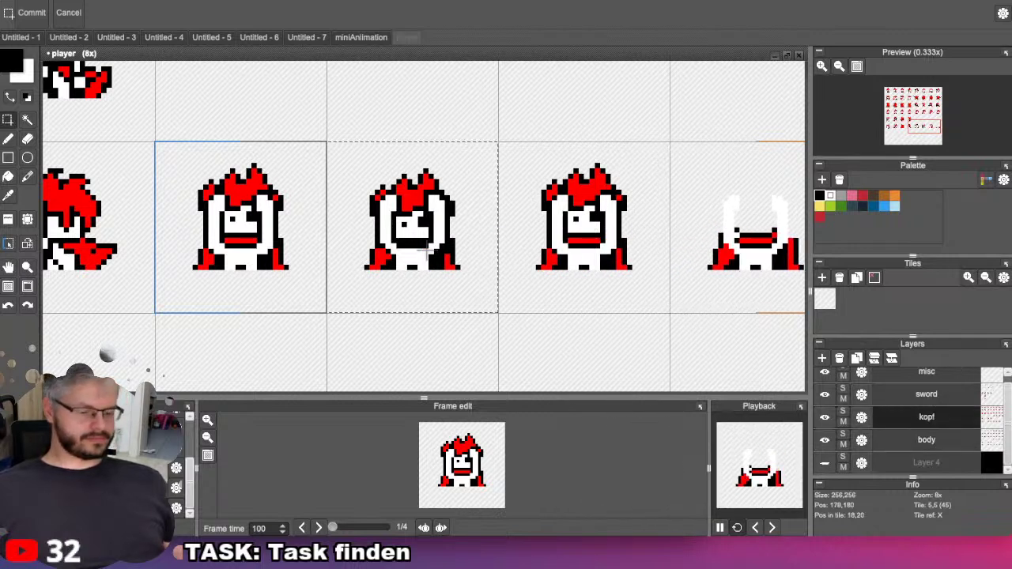
key("ctrl+v")
left_click_drag(424, 251, 762, 251)
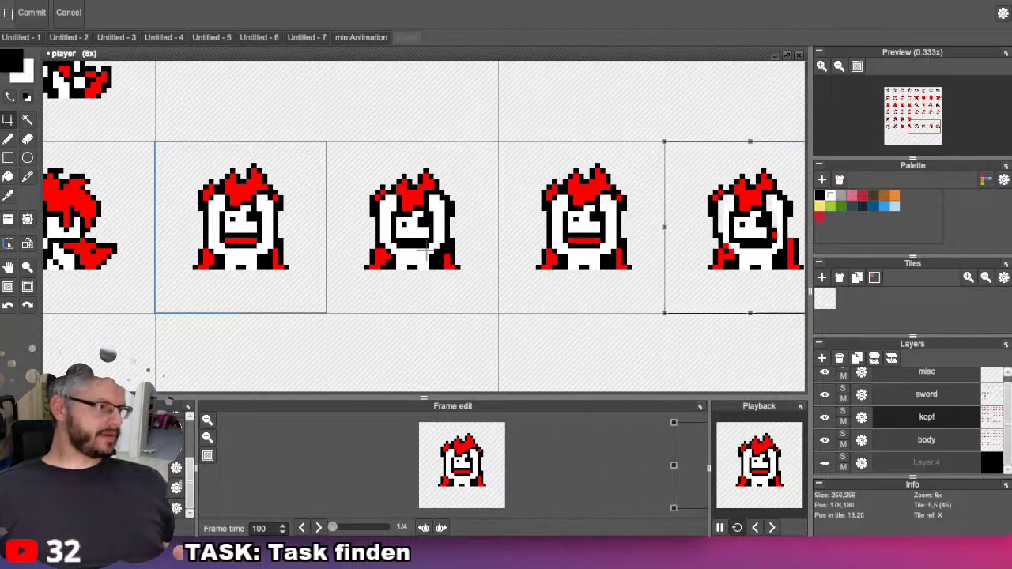
key("Return")
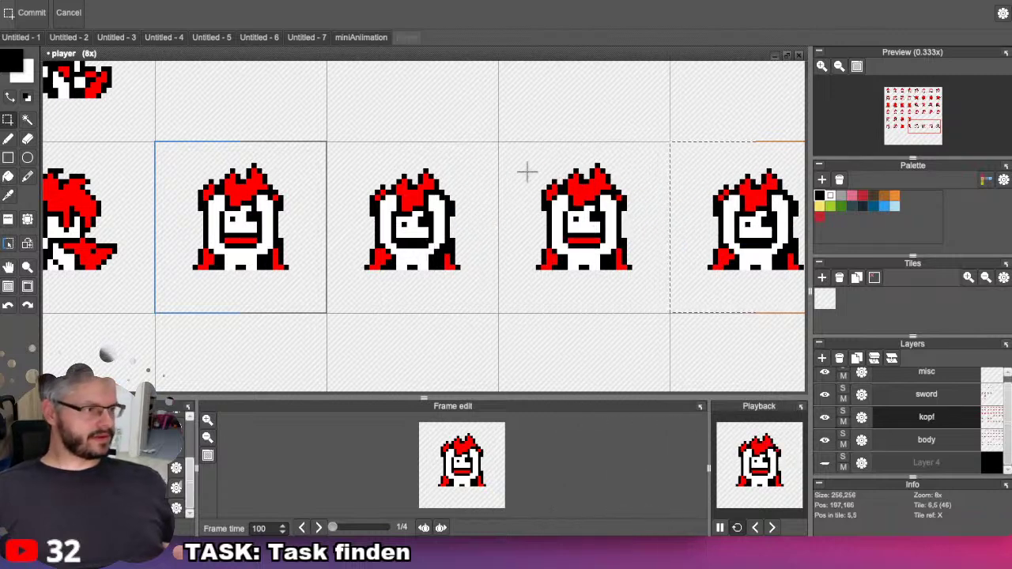
scroll(497, 201, "right", 2)
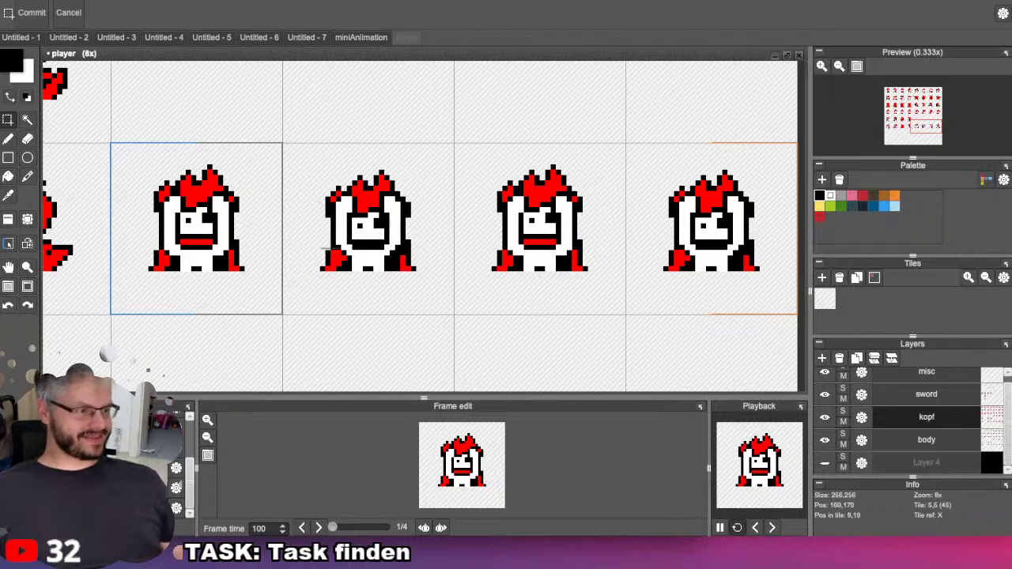
Undo pasting the body and head into the fourth frame.
key("ctrl+z")
key("ctrl+z")
key("ctrl+z")
key("ctrl+z")
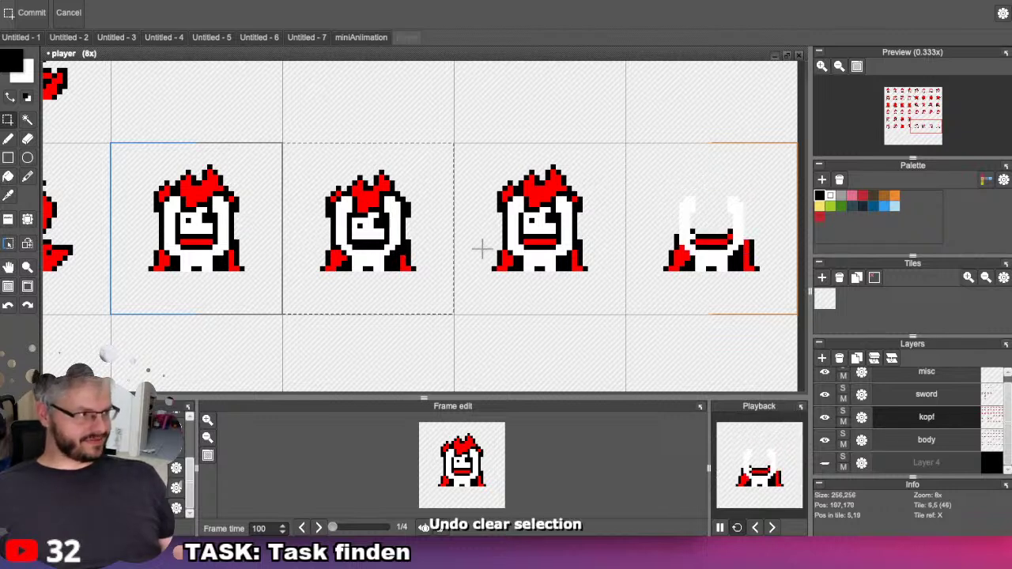
key("ctrl+z")
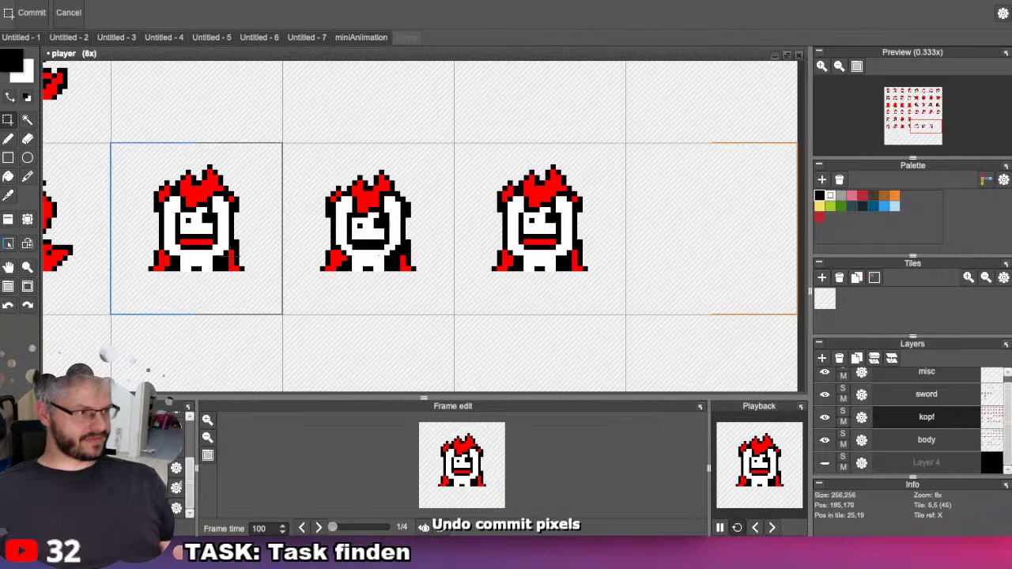
Add white pixels at the lower outer edges of both arms in the second frame to widen the shoulders.
scroll(276, 255, "up", 1)
scroll(276, 255, "up", 1)
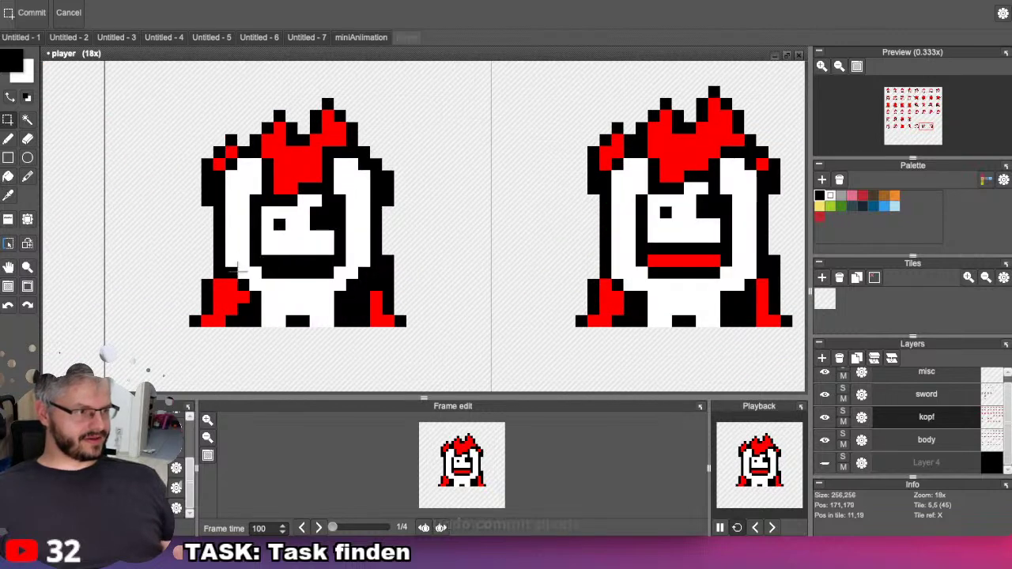
scroll(554, 316, "left", 2)
scroll(438, 309, "up", 2)
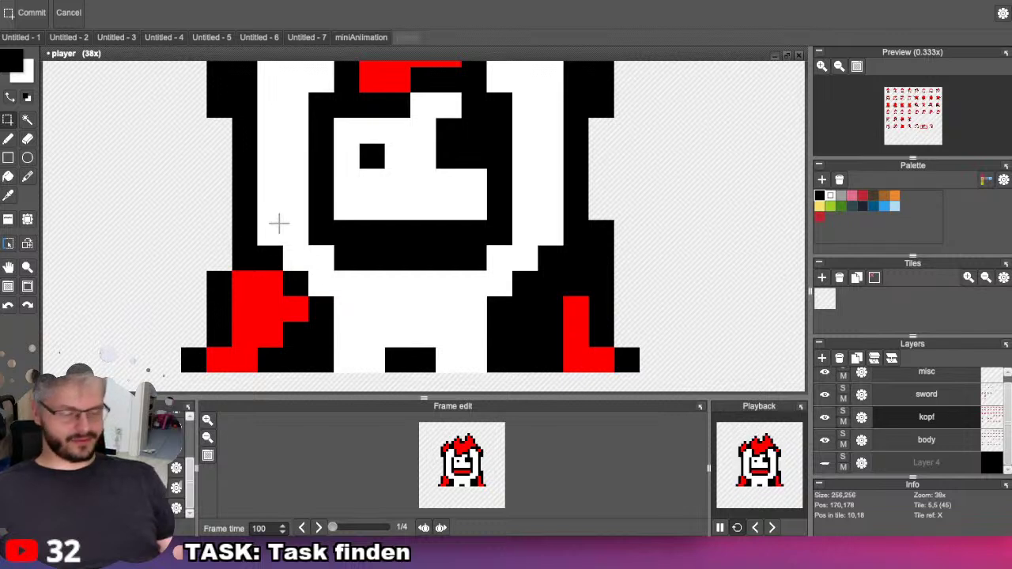
key("b")
key("e")
key("b")
left_click(288, 215)
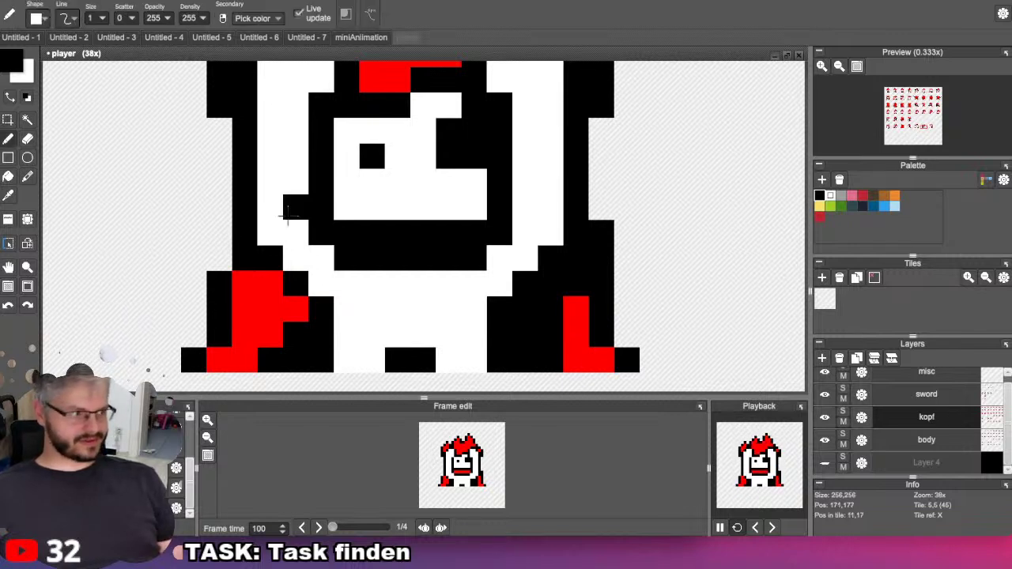
key("x")
left_click(287, 215)
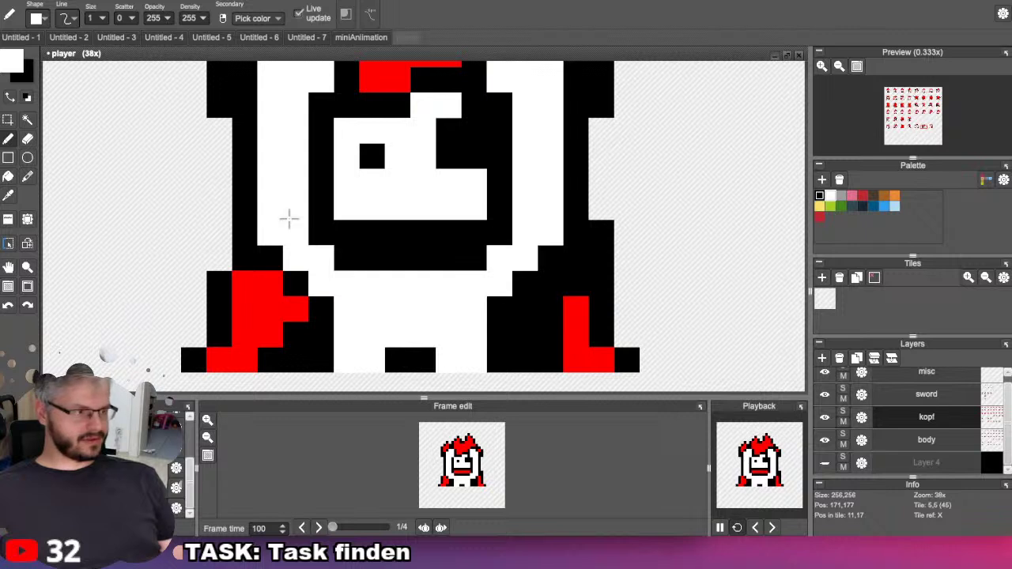
left_click(280, 262)
left_click(296, 279)
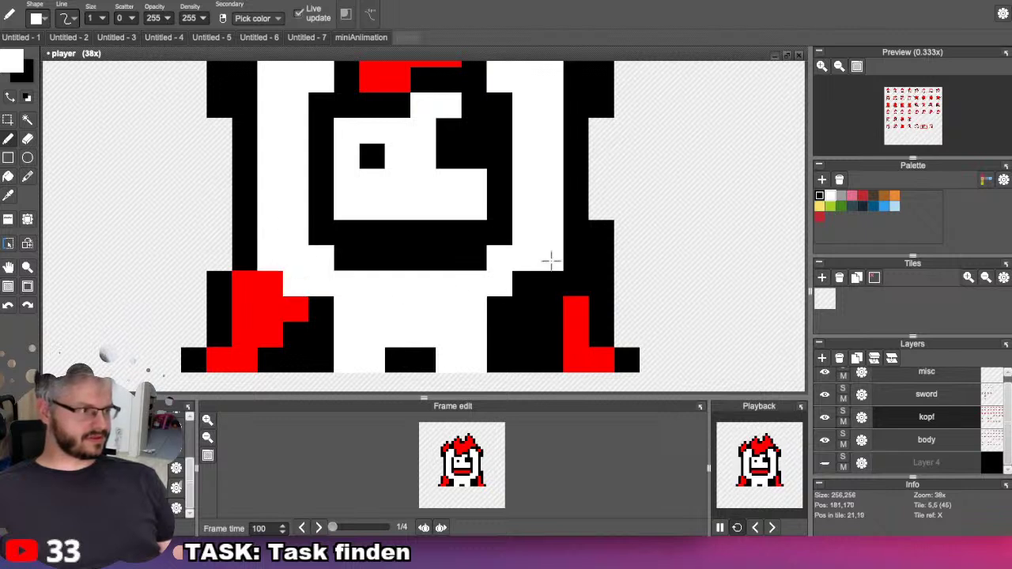
left_click(522, 286)
Paint black pixels along the upper inner edge of the second frame's left red cape area.
key("x")
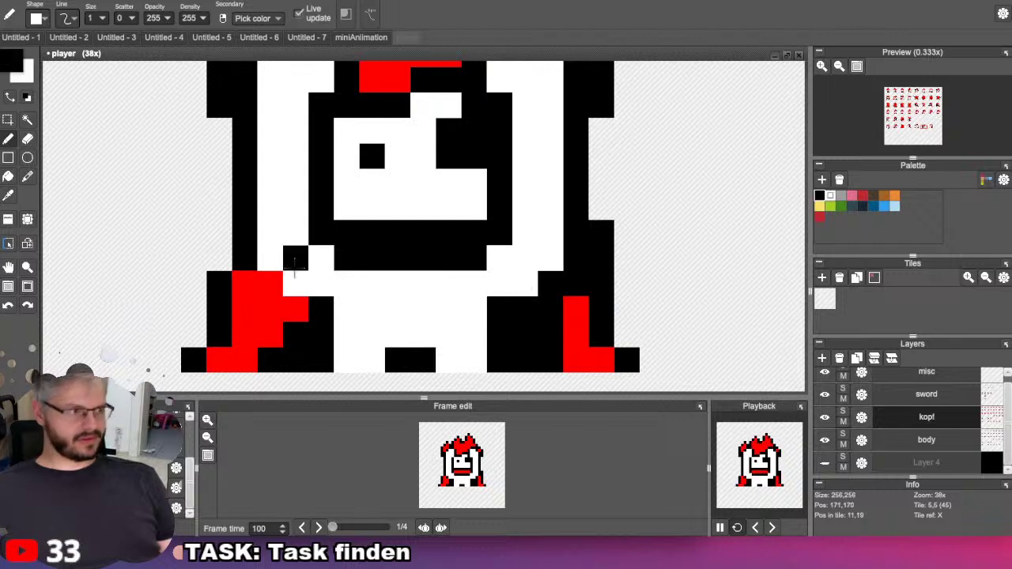
left_click(249, 283)
key("ctrl+z")
left_click(270, 285)
left_click(292, 303)
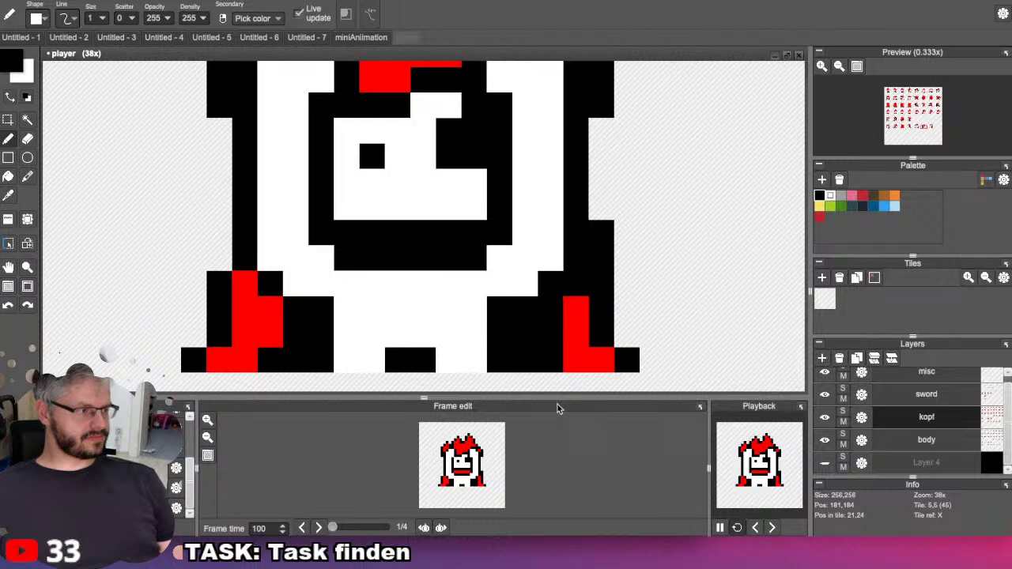
Extend the red stripe of the second frame's right cape upward to the arm, using the cape's red.
left_click(577, 309)
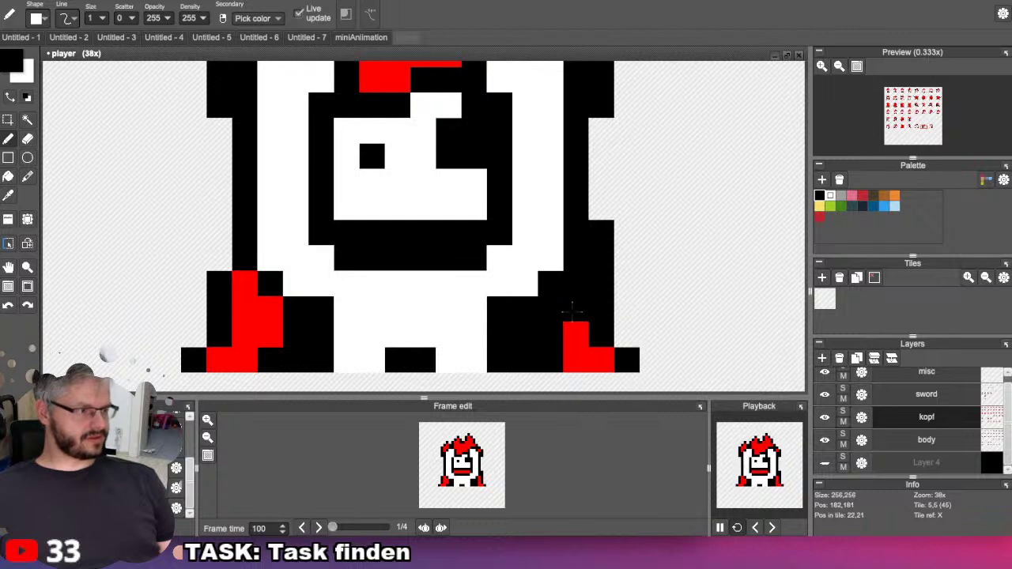
key("x")
left_click(574, 310)
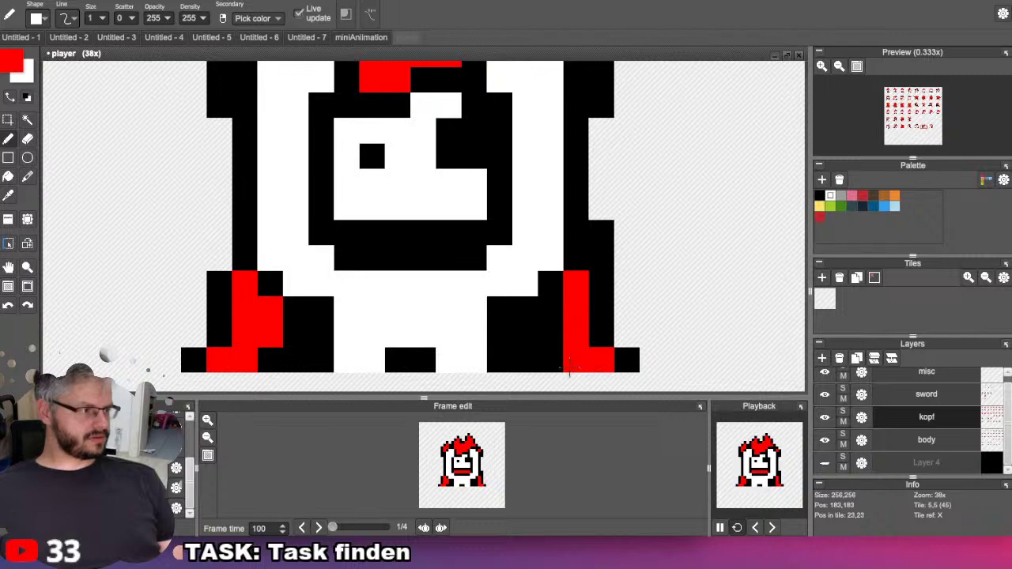
Paste the copied head artwork of the second frame into the empty fourth frame on the kopf layer, aligned to its tile.
scroll(568, 367, "down", 5)
scroll(558, 336, "up", 1)
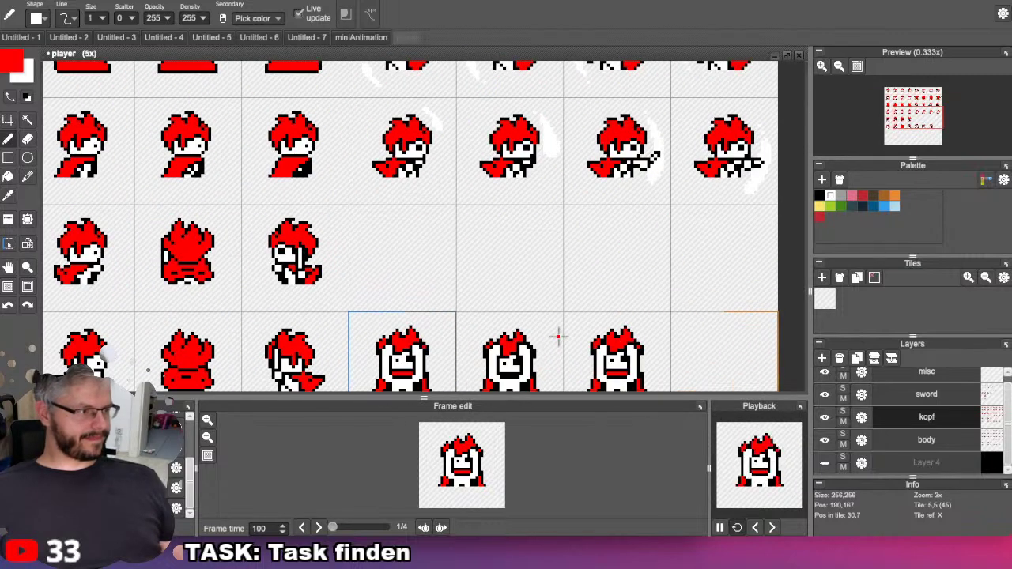
left_click_drag(559, 337, 488, 174)
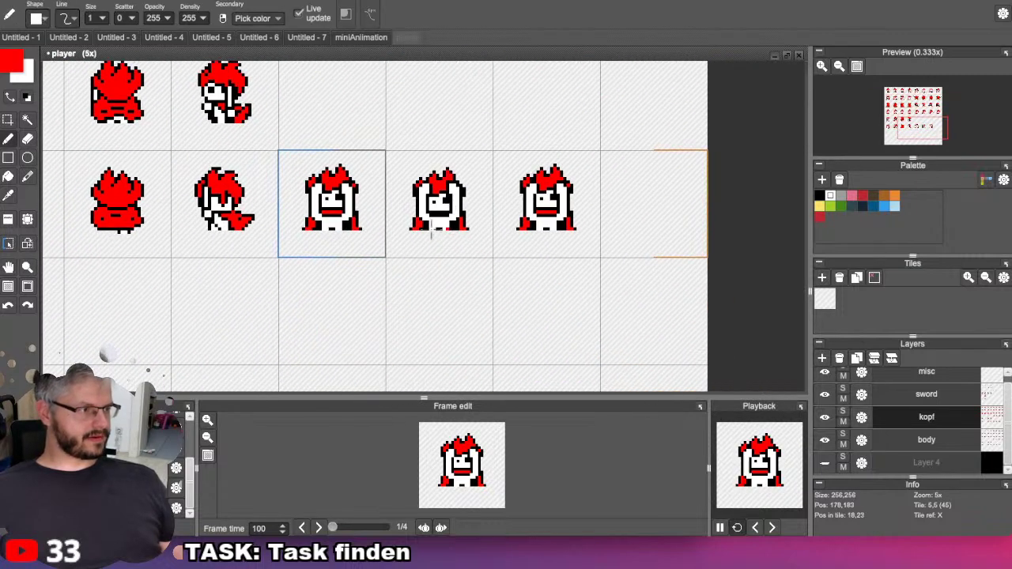
left_click(7, 120)
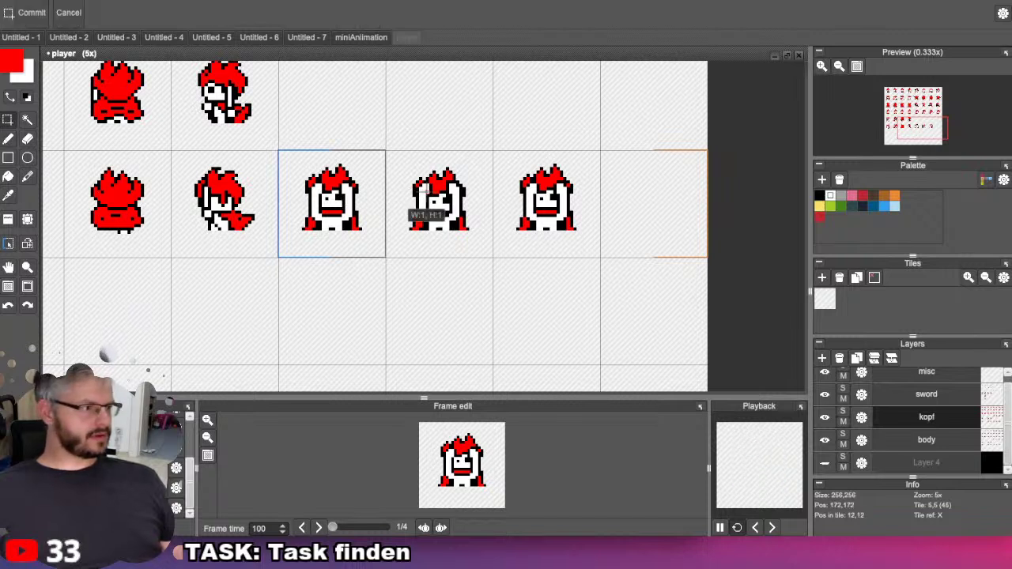
key("ctrl+v")
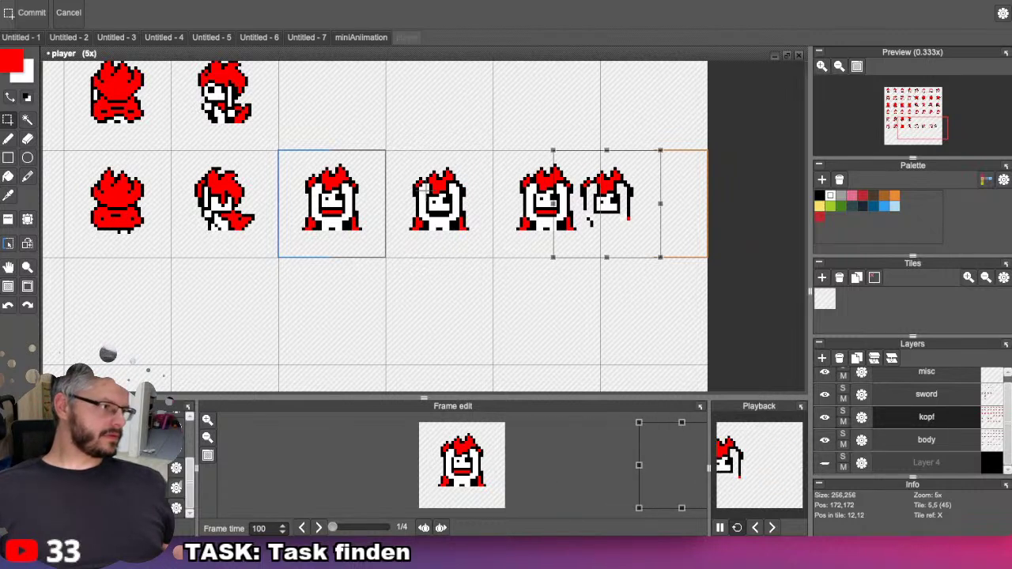
key("Right")
key("Right")
key("Right")
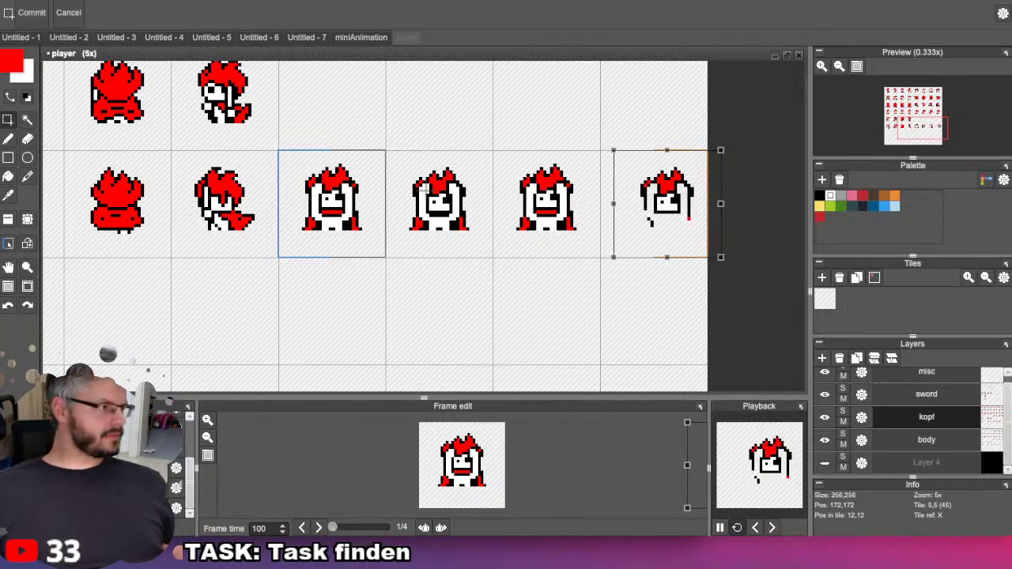
key("Left")
key("Left")
key("Return")
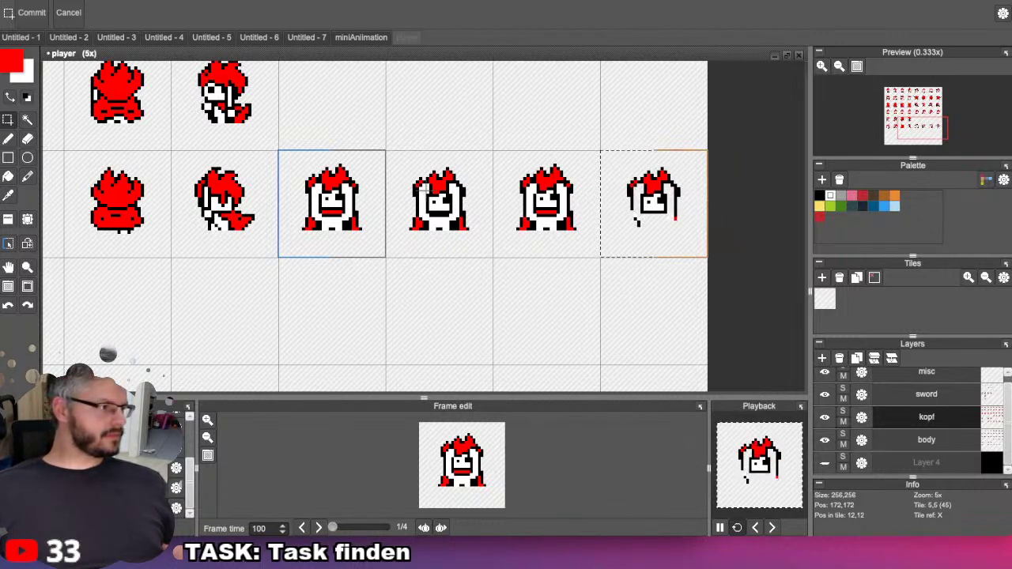
Copy the second frame's artwork on the body layer into the fourth frame, aligned beneath the pasted head.
left_click(927, 440)
left_click(467, 186)
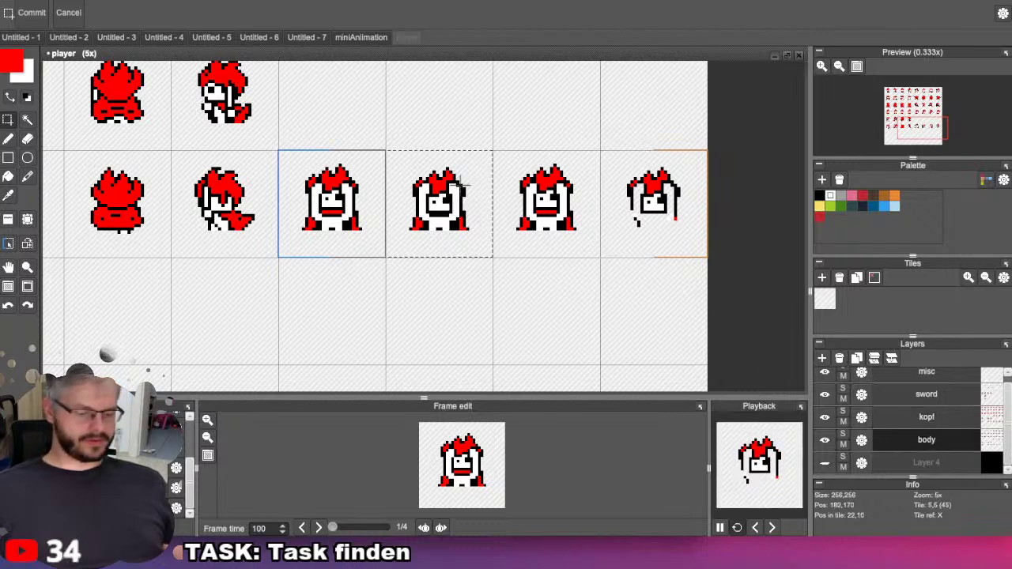
key("ctrl+c")
key("ctrl+v")
key("Right")
key("Right")
key("Right")
key("Right")
key("Right")
key("Right")
key("Right")
key("Right")
key("Right")
key("Right")
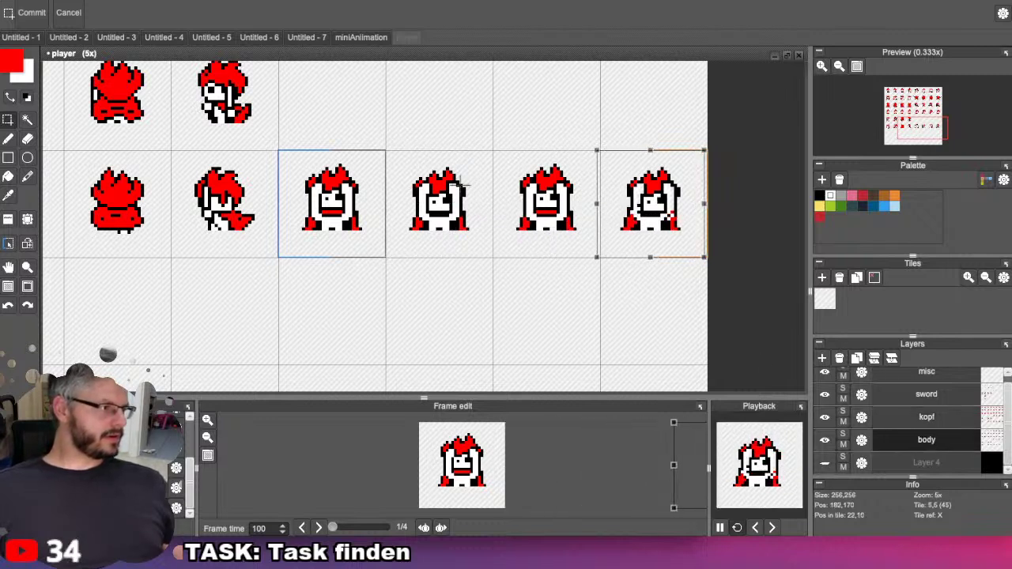
key("Return")
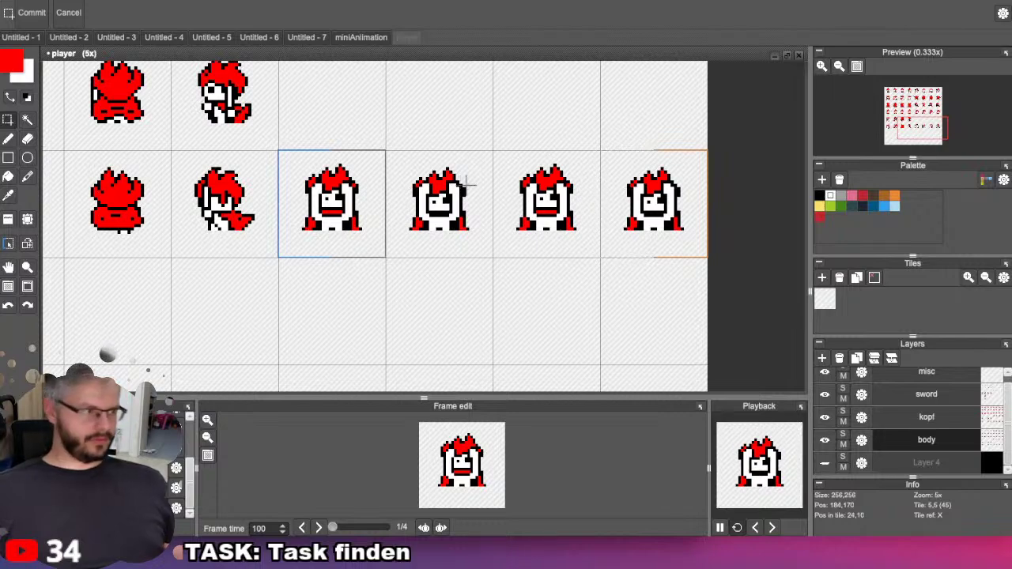
Paint the right foot of the first frame and the left foot of the third frame black on the body layer.
left_click_drag(198, 162, 448, 391)
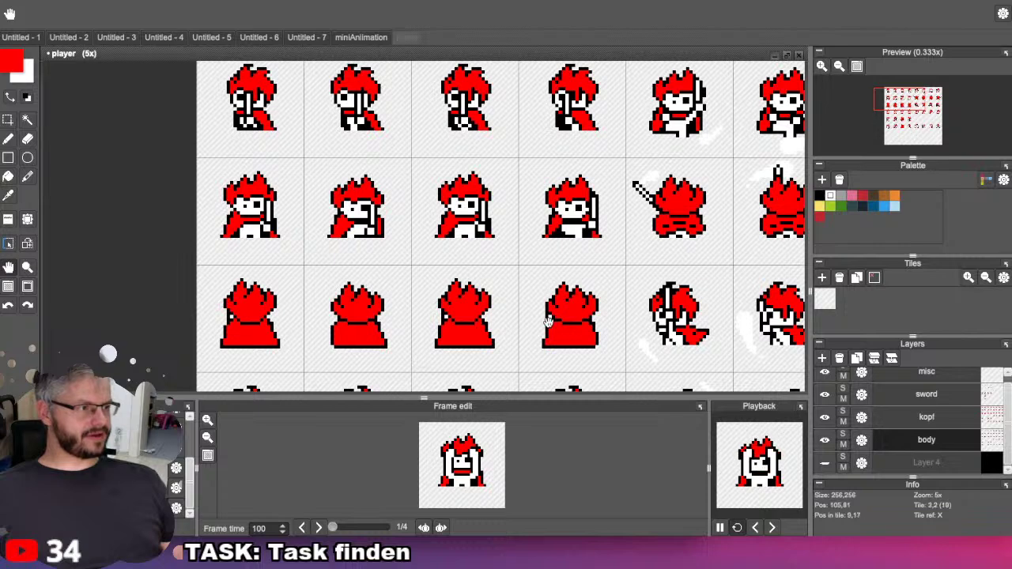
left_click_drag(548, 320, 275, 99)
left_click_drag(526, 272, 348, 63)
key("s")
key("plus")
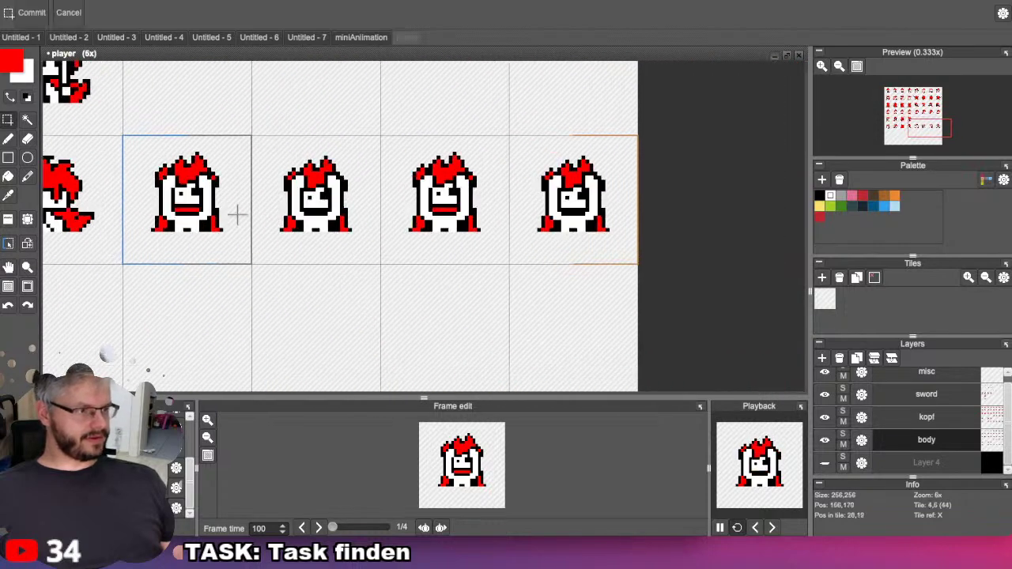
key("plus")
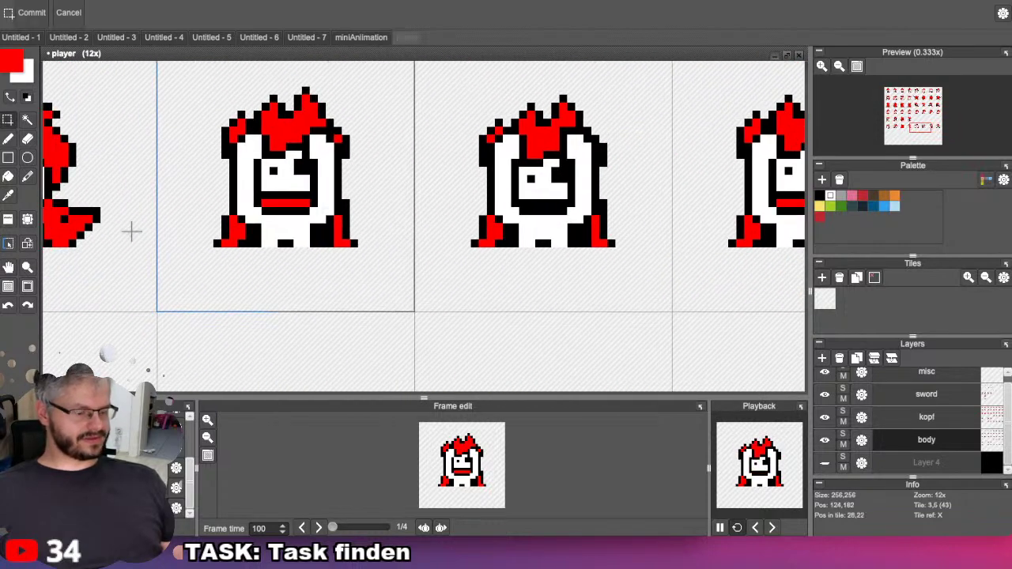
left_click(11, 64)
left_click(158, 235)
left_click(195, 246)
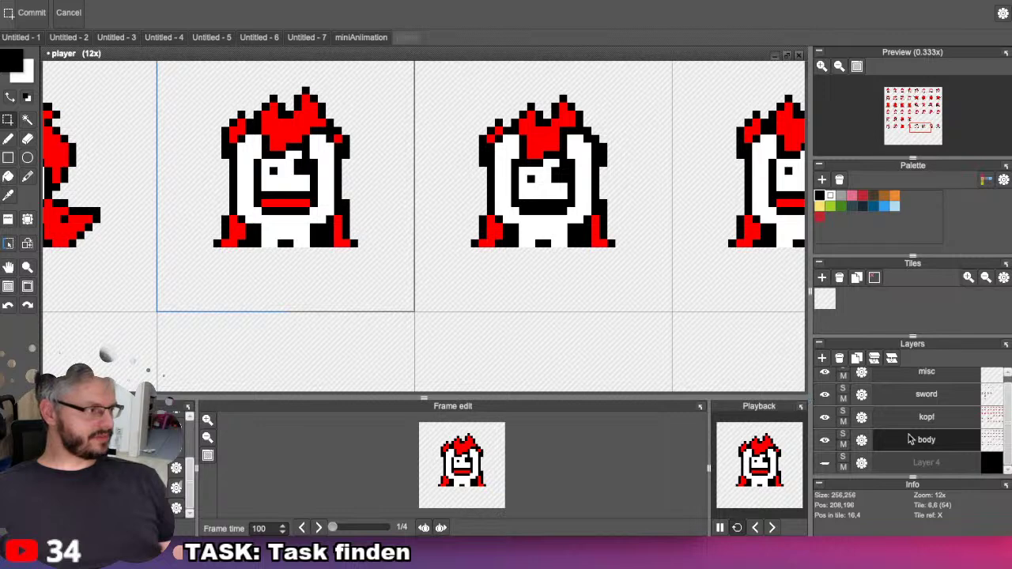
key("b")
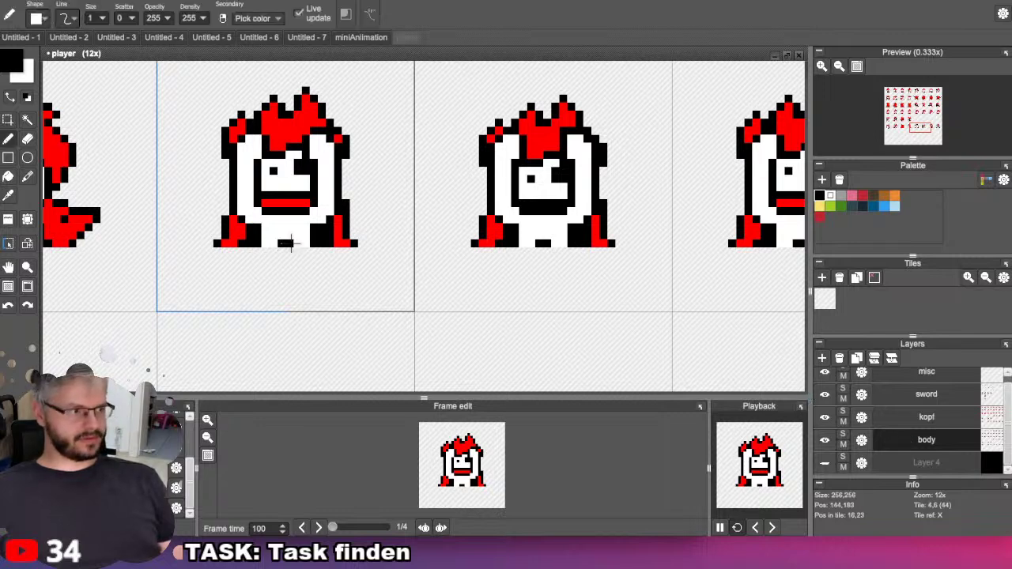
left_click_drag(293, 242, 316, 250)
scroll(533, 264, "right", 5)
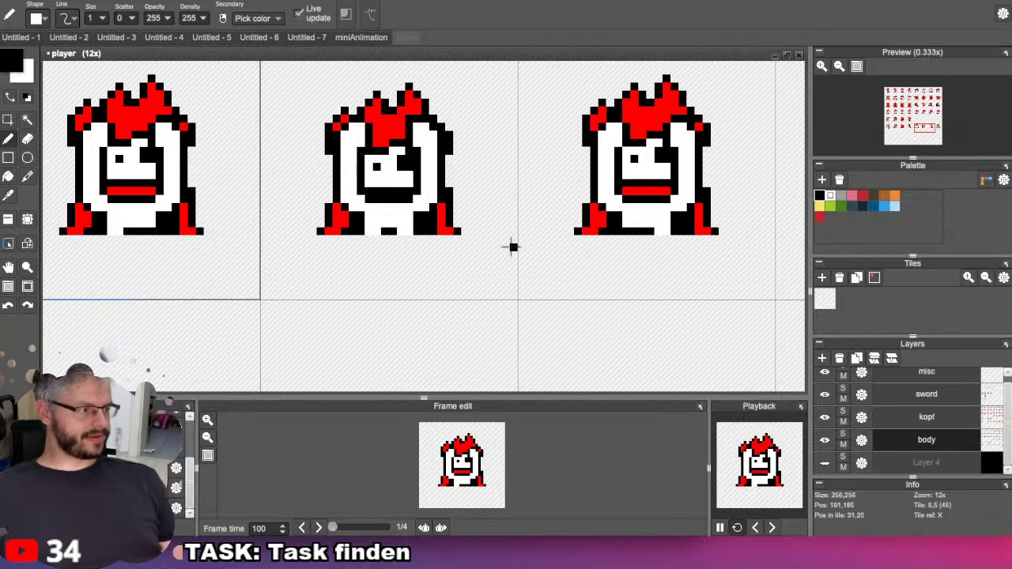
Review the raised-arms frames and their playback, comparing them with the front-facing sword animation.
key("space")
left_click_drag(497, 209, 330, 221)
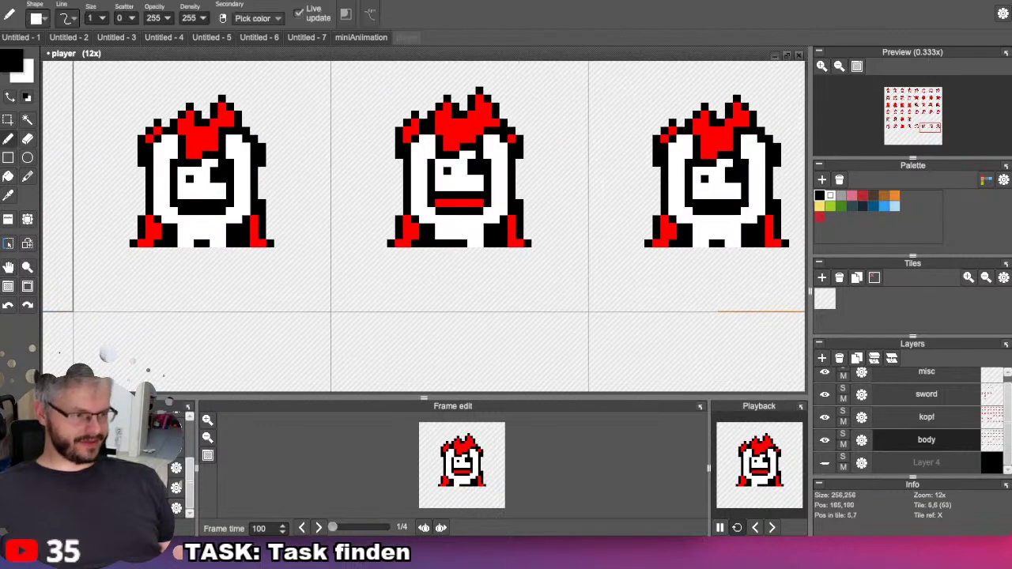
scroll(178, 474, "down", 1)
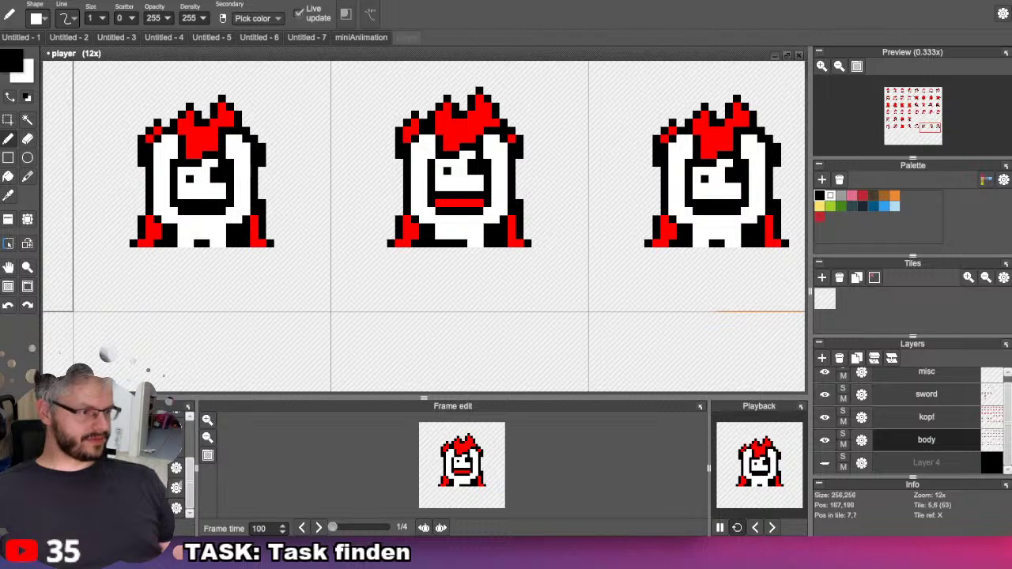
scroll(178, 443, "down", 1)
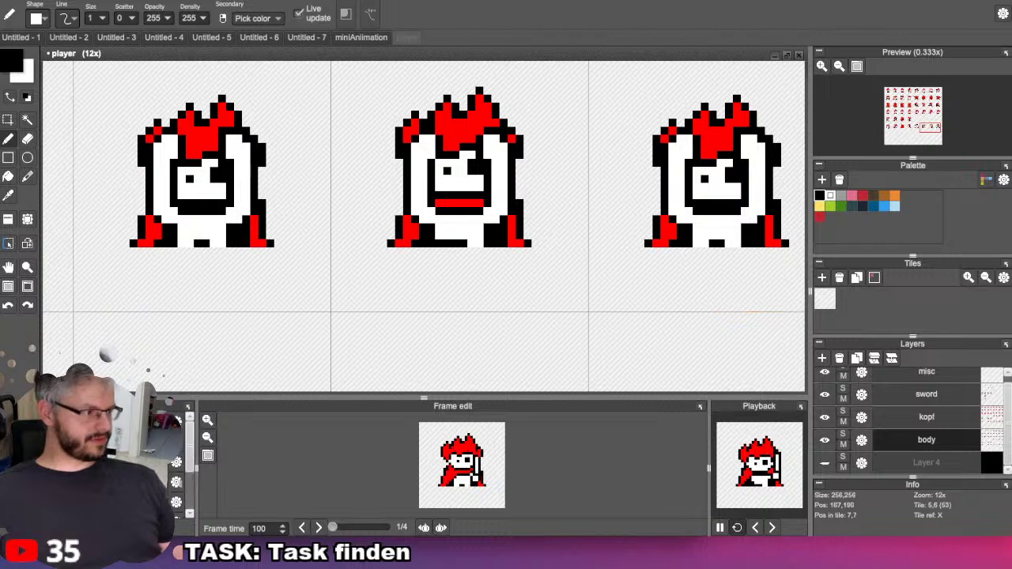
scroll(179, 474, "up", 1)
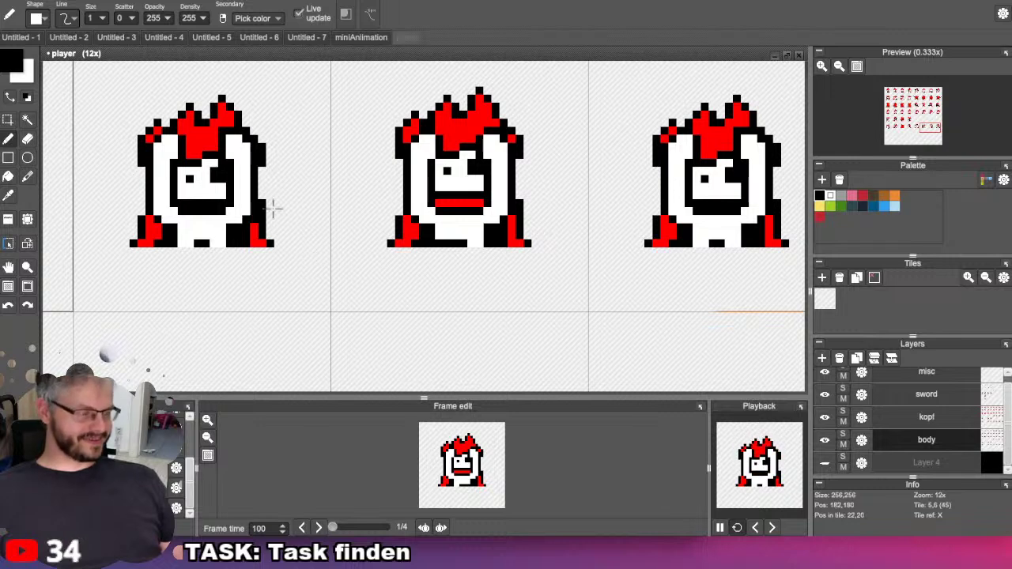
mouse_move(674, 153)
left_mouse_down()
mouse_move(562, 154)
mouse_move(584, 183)
mouse_move(569, 154)
mouse_move(465, 216)
mouse_move(415, 212)
left_mouse_up()
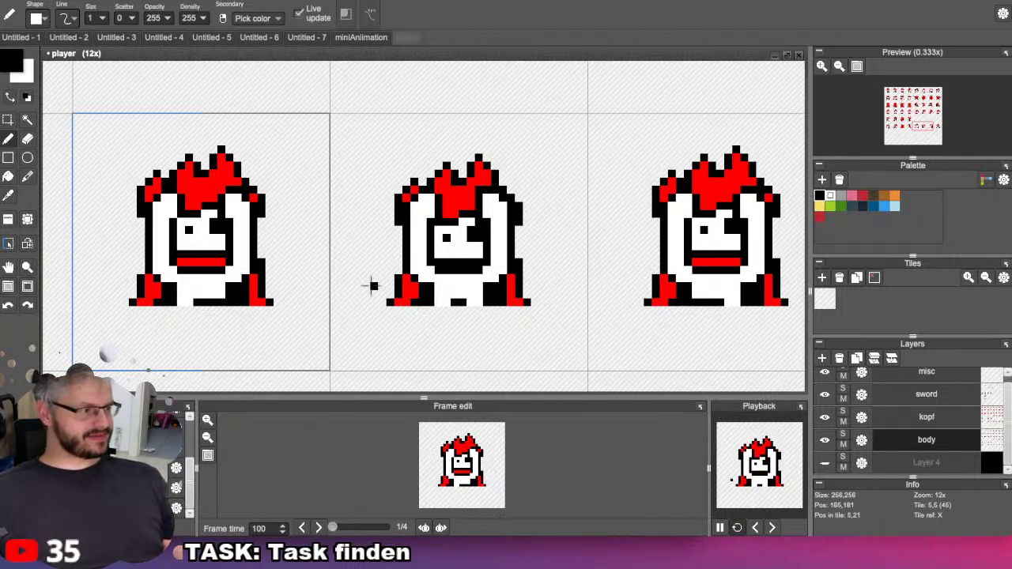
mouse_move(160, 308)
left_mouse_down()
mouse_move(443, 307)
mouse_move(332, 290)
left_mouse_up()
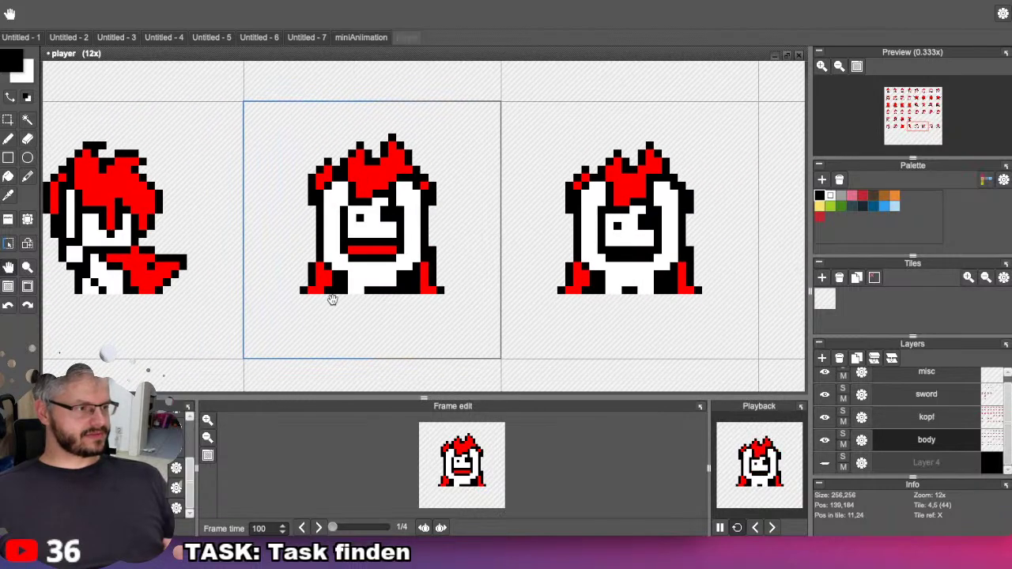
scroll(272, 270, "down", 1)
scroll(272, 270, "down", 3)
mouse_move(272, 270)
left_mouse_down()
mouse_move(346, 332)
mouse_move(336, 217)
mouse_move(395, 378)
mouse_move(358, 165)
left_mouse_up()
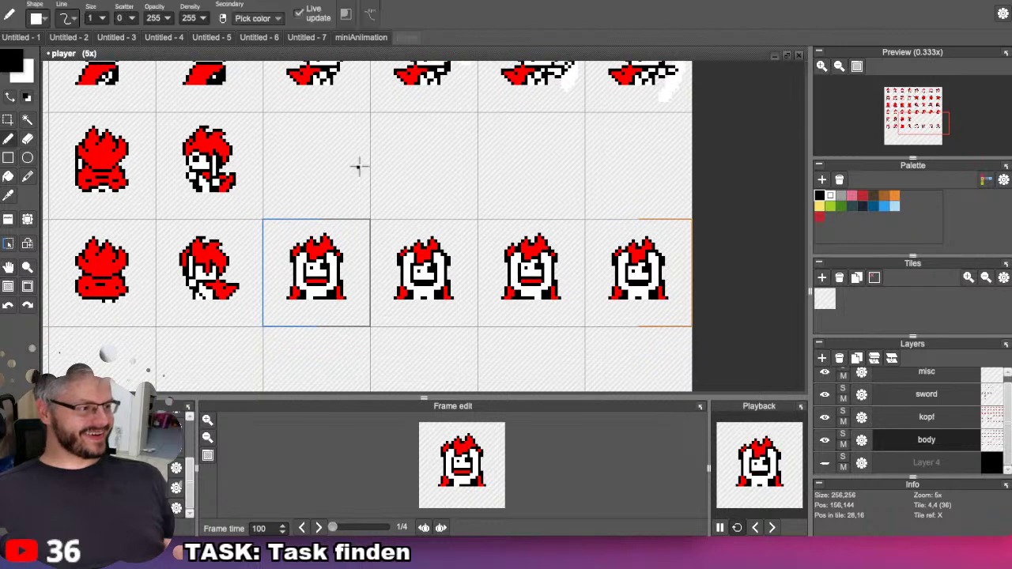
Restore the blackened feet of the first and third frames to white with a 1-pixel brush.
scroll(384, 272, "up", 2)
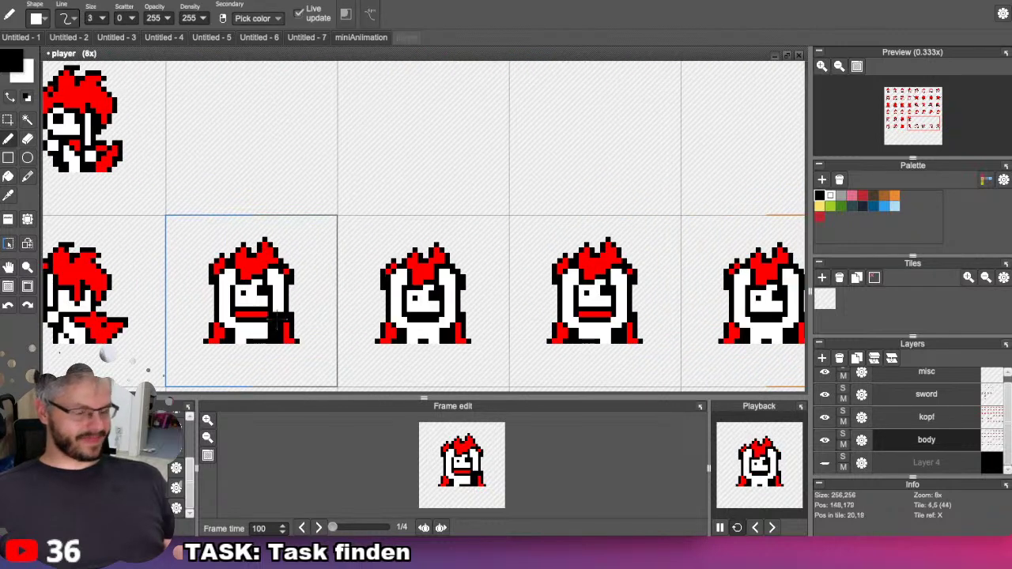
left_click_drag(102, 17, 101, 22)
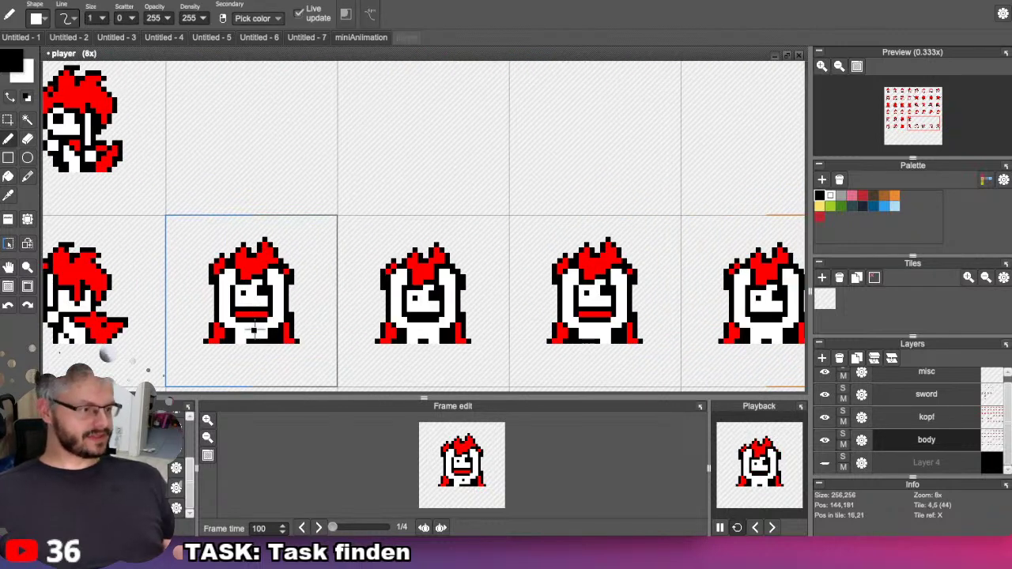
key("x")
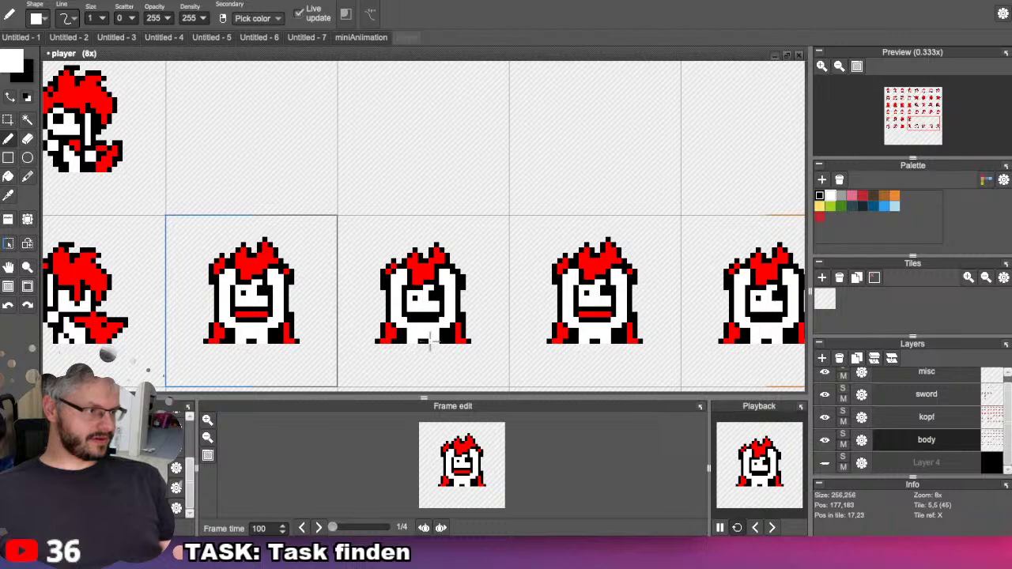
Paint the right foot at the base of the second frame black on the body layer.
key("x")
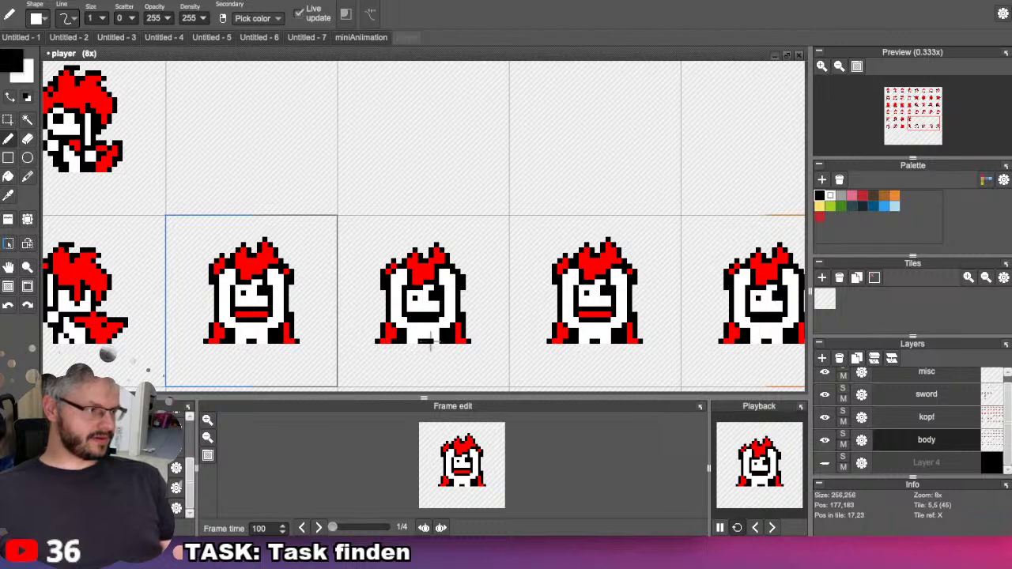
scroll(344, 287, "up", 4)
scroll(344, 287, "left", 5)
scroll(327, 284, "down", 3)
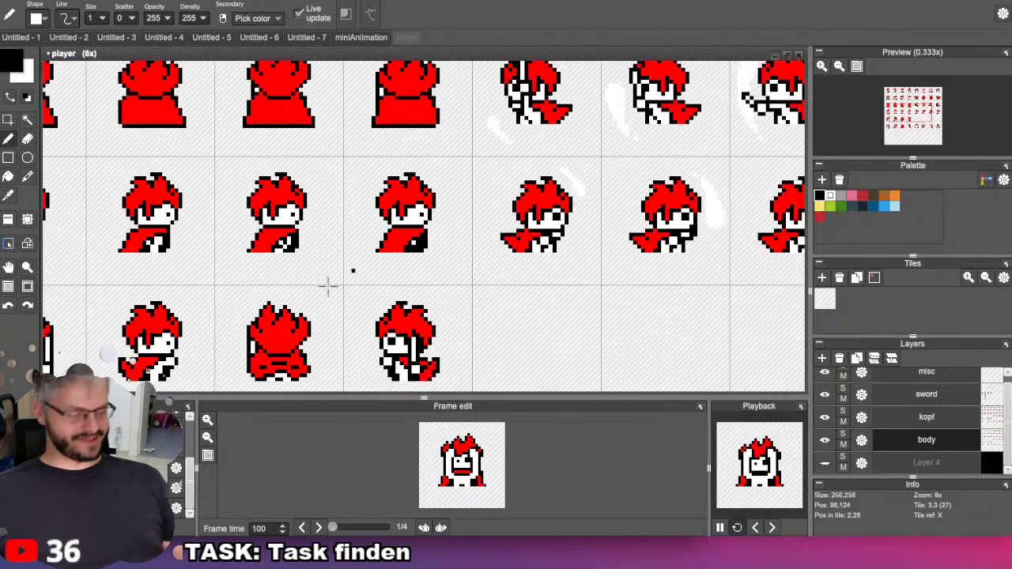
middle_click_drag(237, 75, 498, 324)
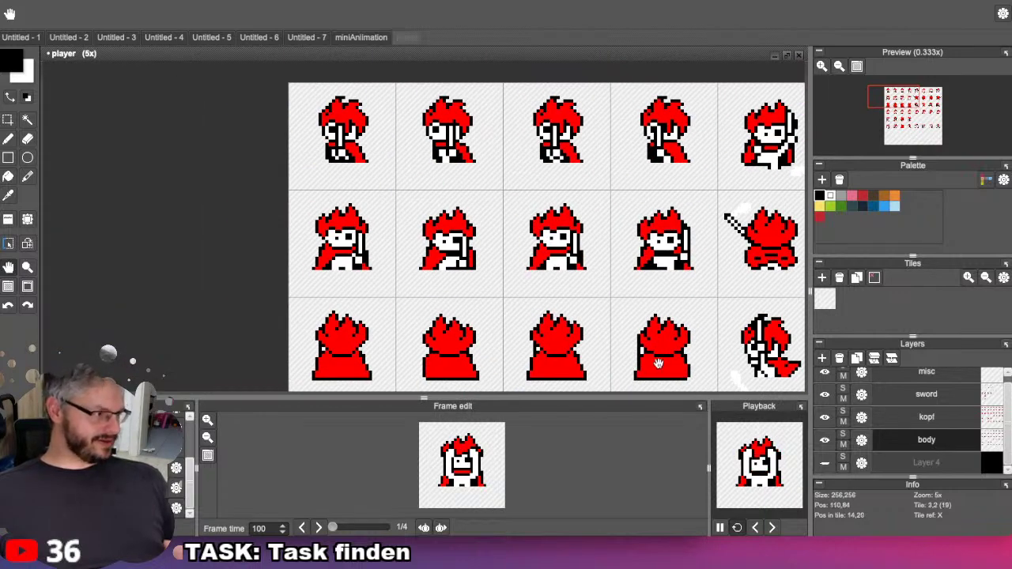
middle_click_drag(658, 363, 310, 156)
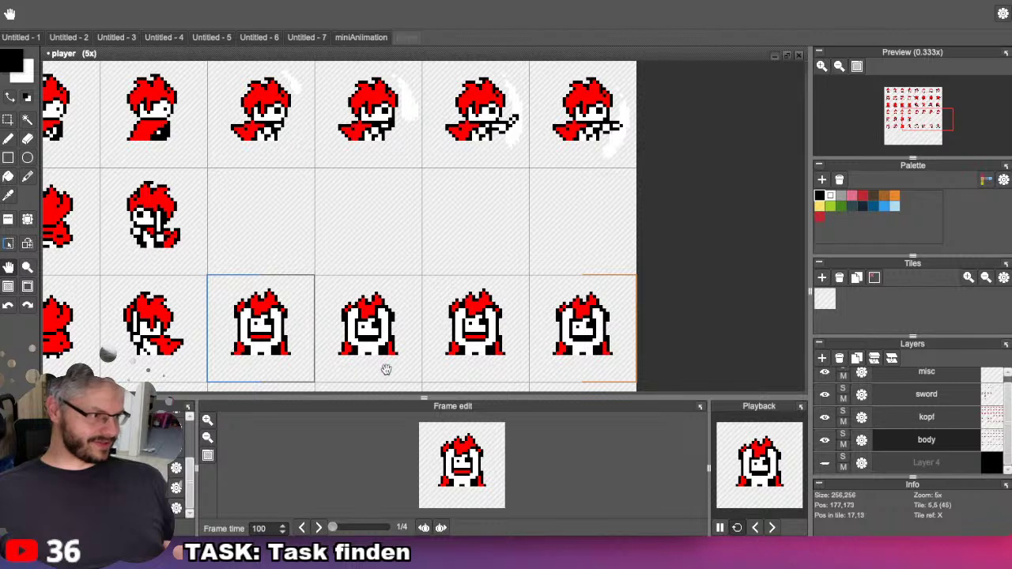
key("b")
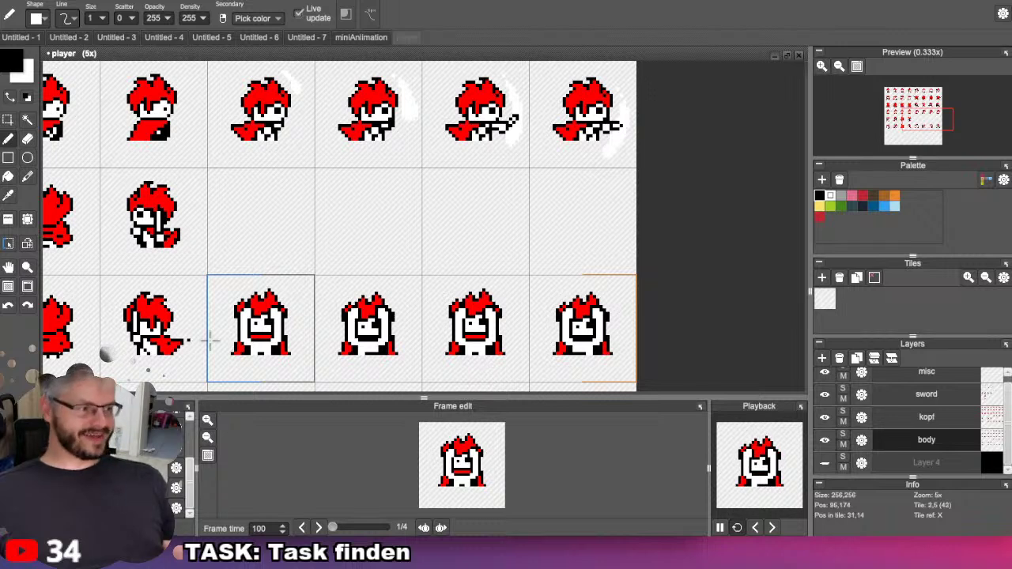
scroll(247, 332, "up", 3)
scroll(185, 327, "down", 5)
scroll(184, 327, "right", 2)
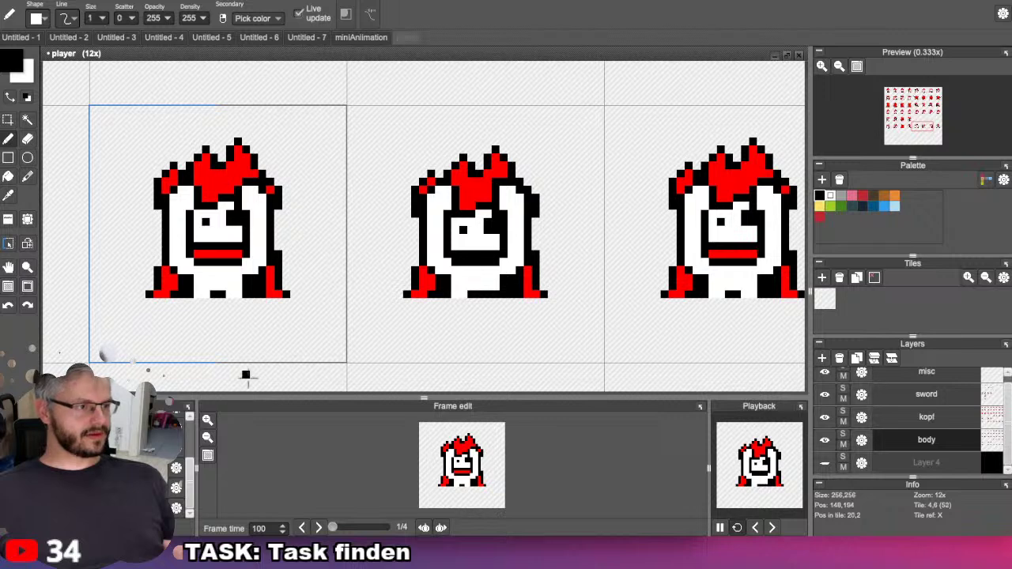
Try a black pixel on the first frame's left foot and undo it.
scroll(245, 375, "up", 4)
scroll(168, 284, "down", 4)
scroll(168, 284, "right", 5)
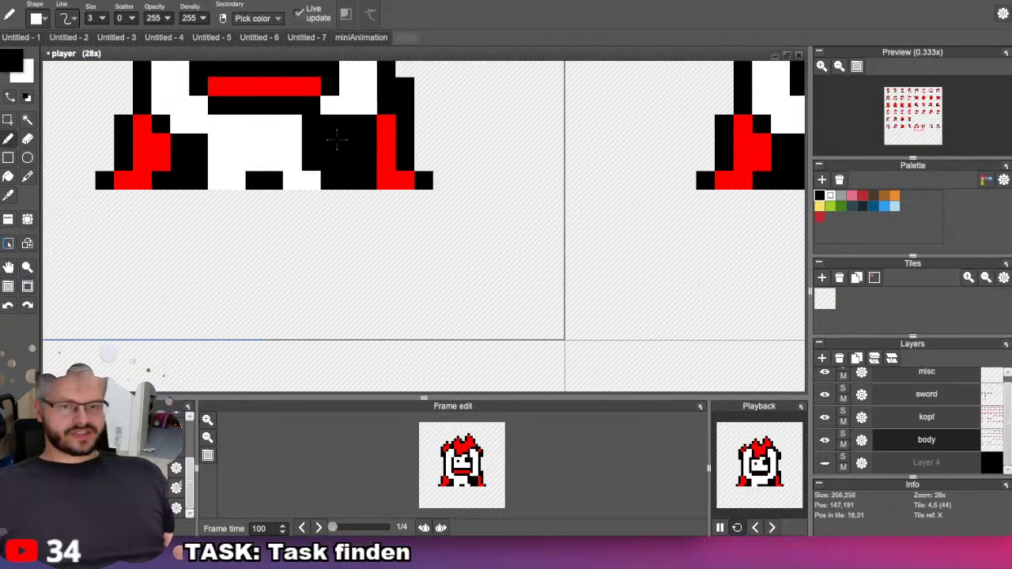
scroll(102, 23, "down", 2)
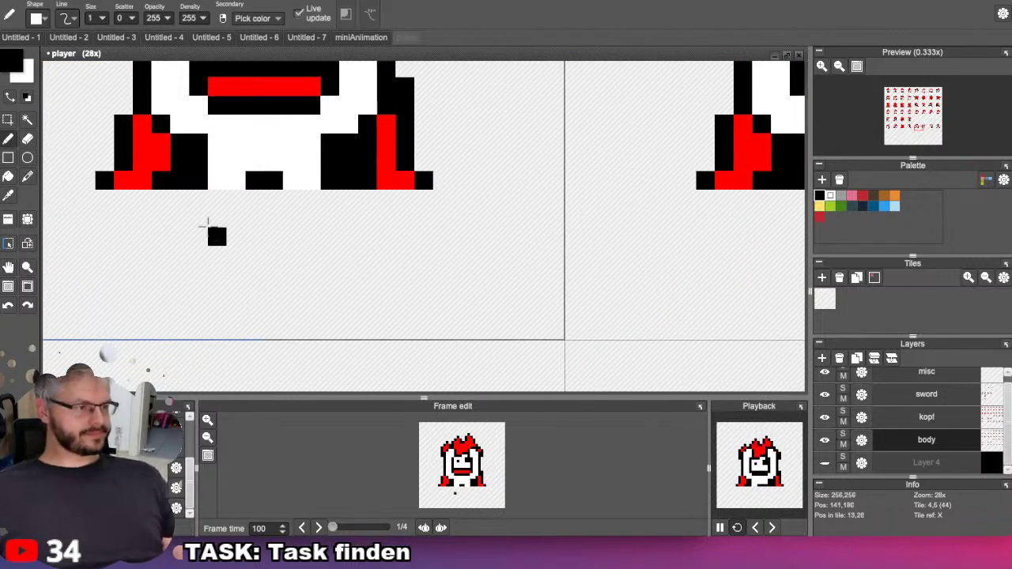
left_click(218, 180)
key("ctrl+z")
Extend the black outline of the second frame's right cape outward by one pixel with the pen on the body layer.
mouse_move(567, 134)
left_mouse_down()
mouse_move(185, 224)
mouse_move(212, 207)
left_mouse_up()
left_click_drag(456, 180, 131, 264)
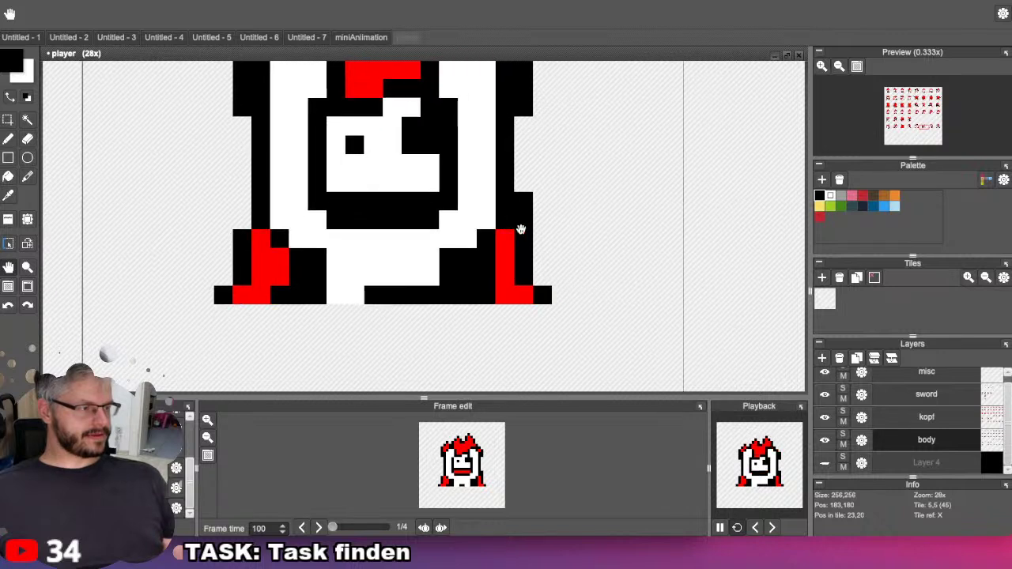
key("b")
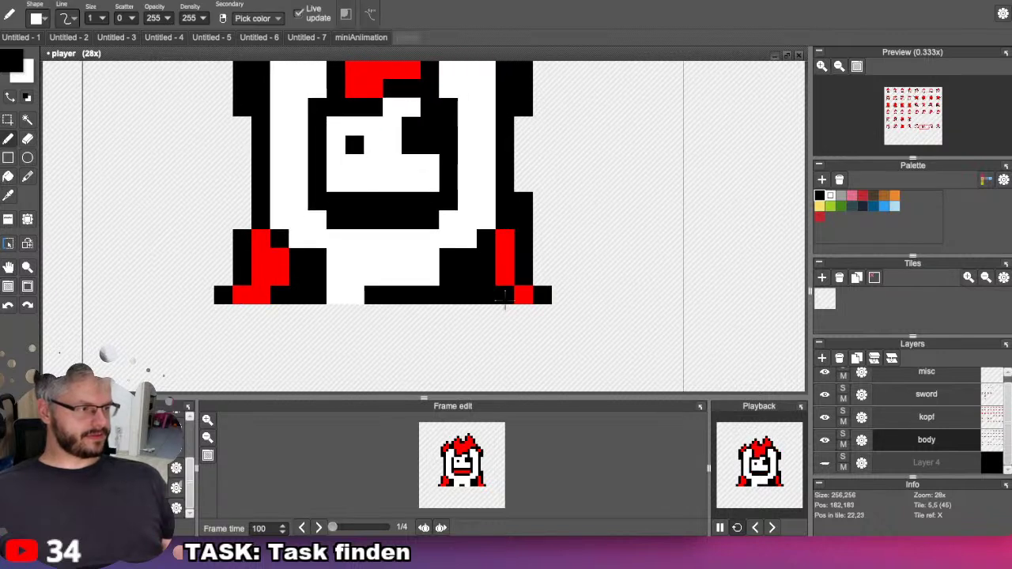
left_click(504, 296)
left_click_drag(528, 275, 542, 276)
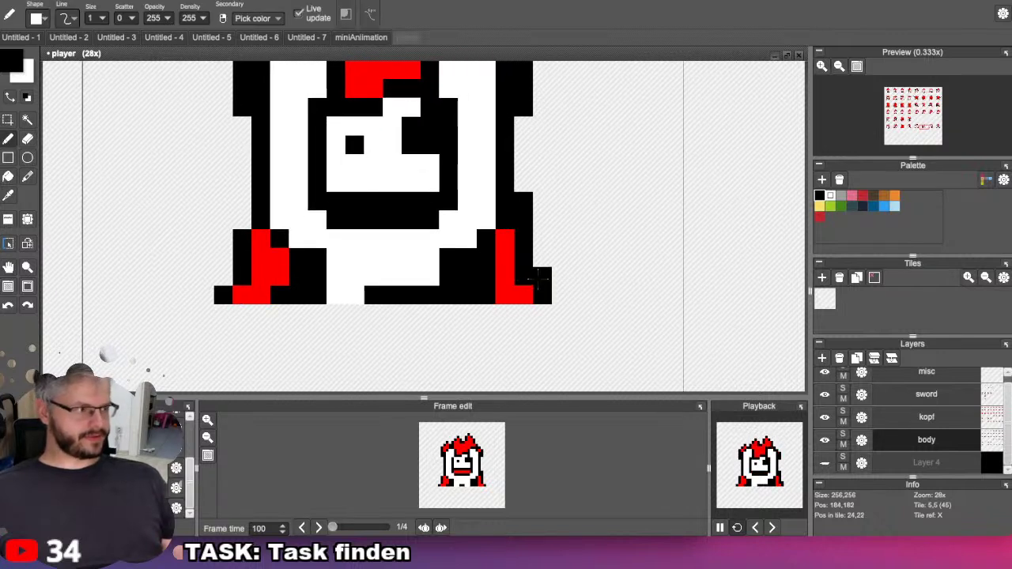
left_click(543, 258)
left_click(523, 184)
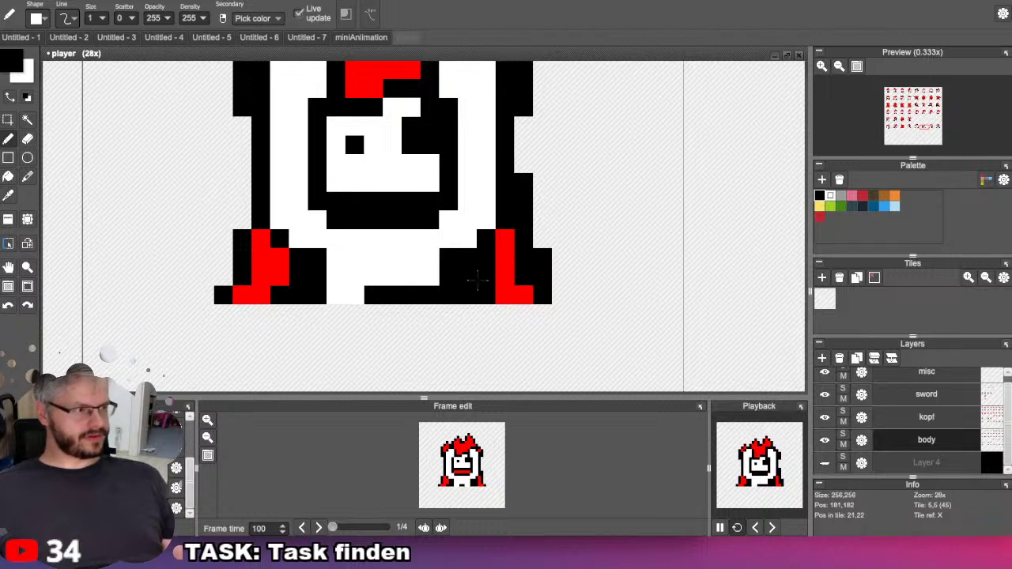
Fill the inside of the second frame's widened right cape with the sampled red, undoing the stray pixels.
left_click(504, 276)
right_click(506, 257)
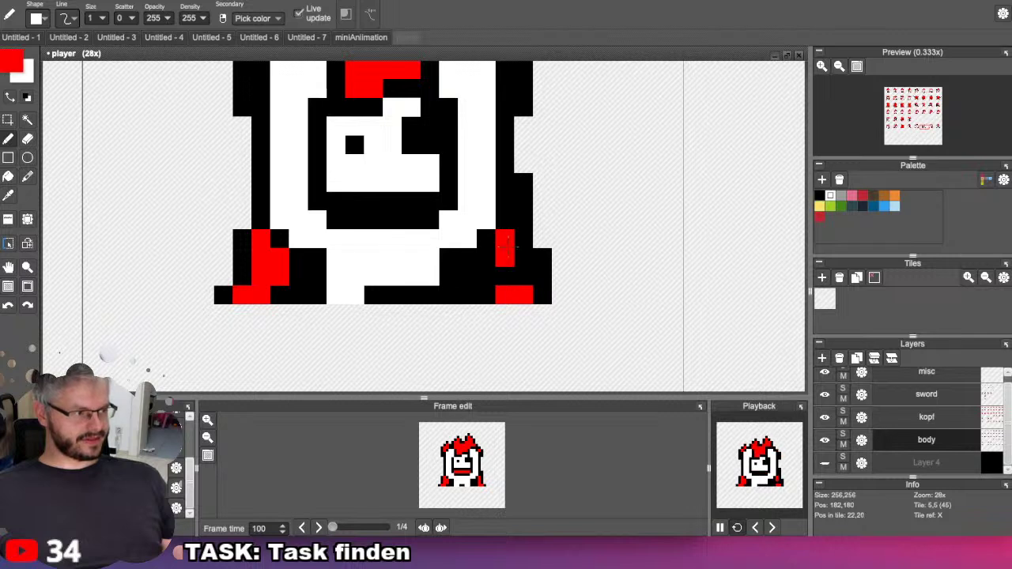
left_click(504, 201)
key("ctrl+z")
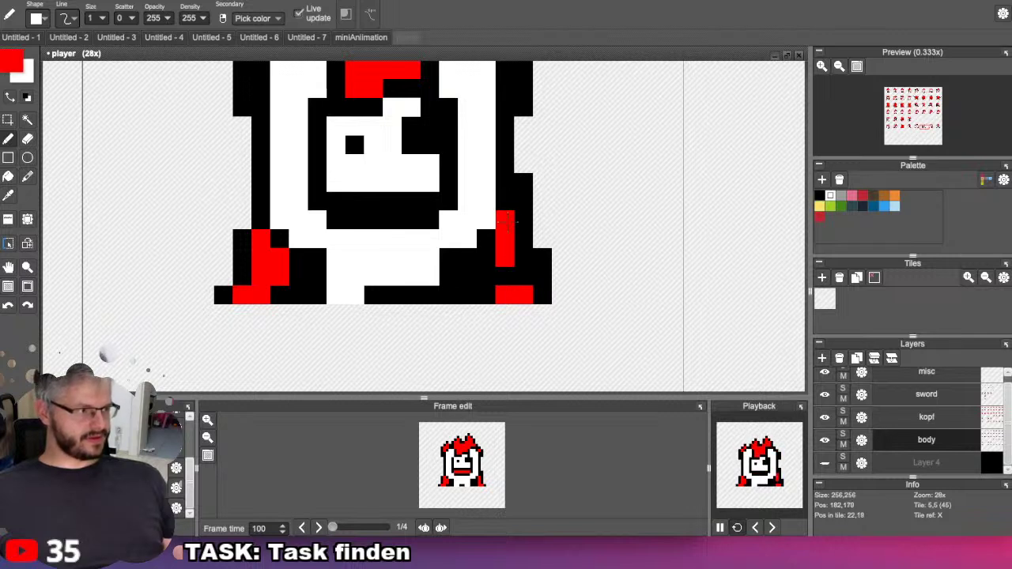
key("b")
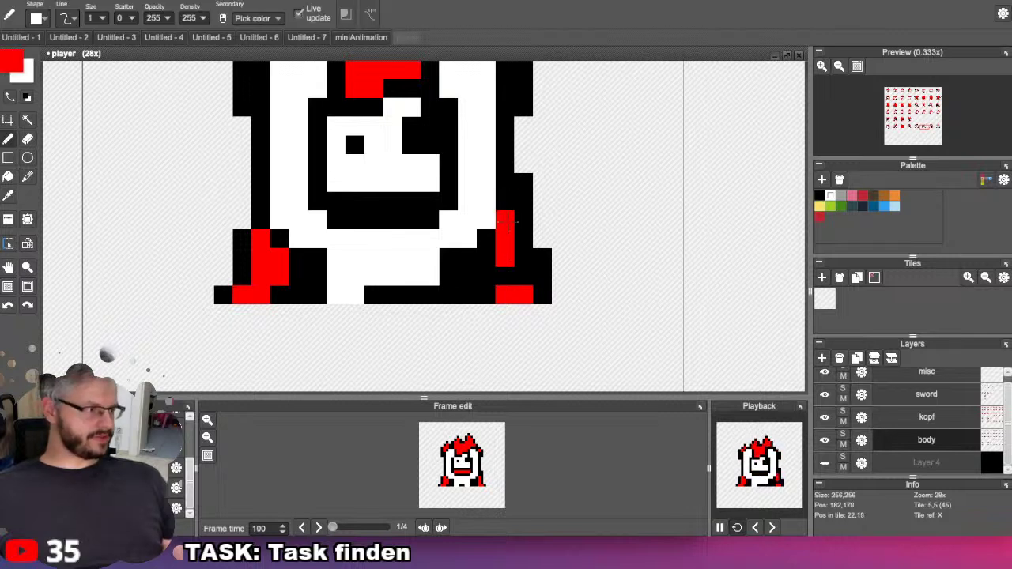
left_click(542, 295)
key("ctrl+z")
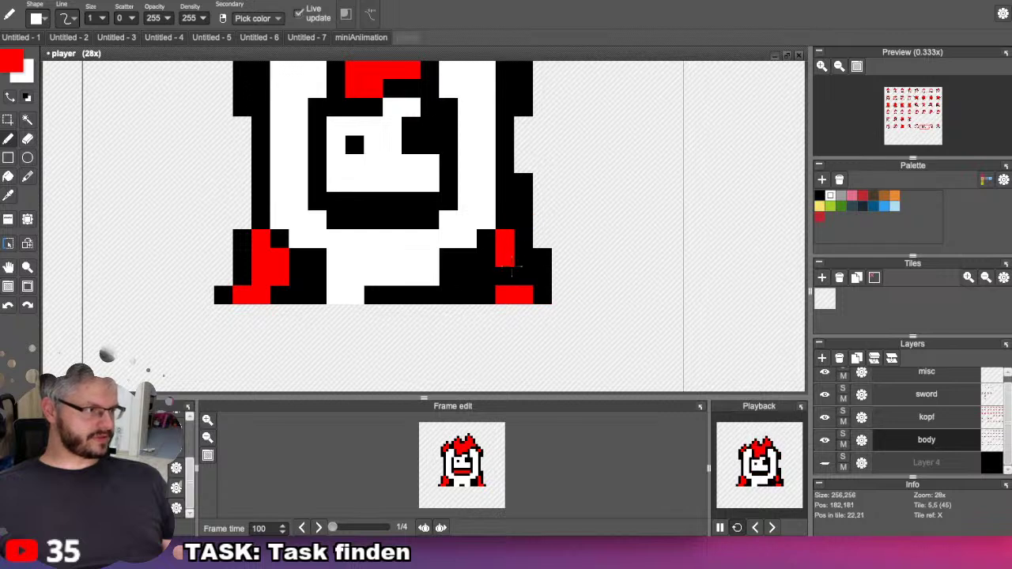
left_click(505, 276)
left_click(522, 275)
left_click(524, 257)
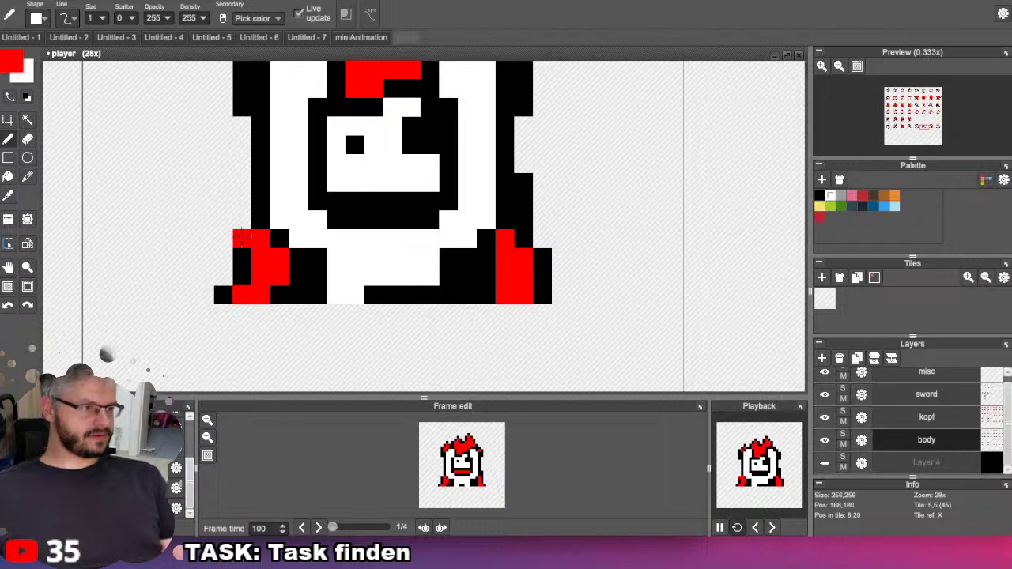
Erase the upper outer black pixels of the second frame's left cape and undo the trial red pixels.
key("e")
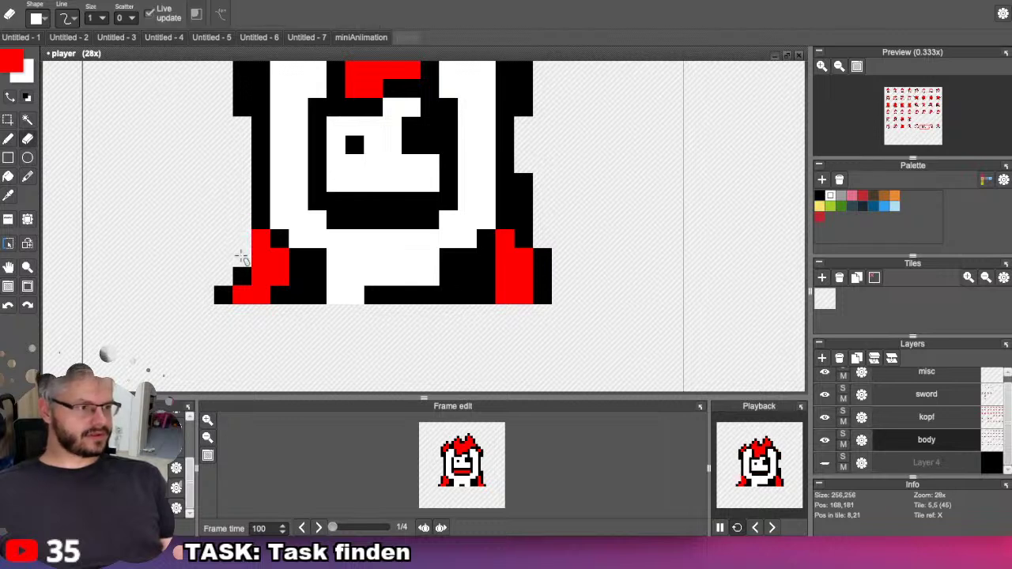
left_click(241, 252)
key("b")
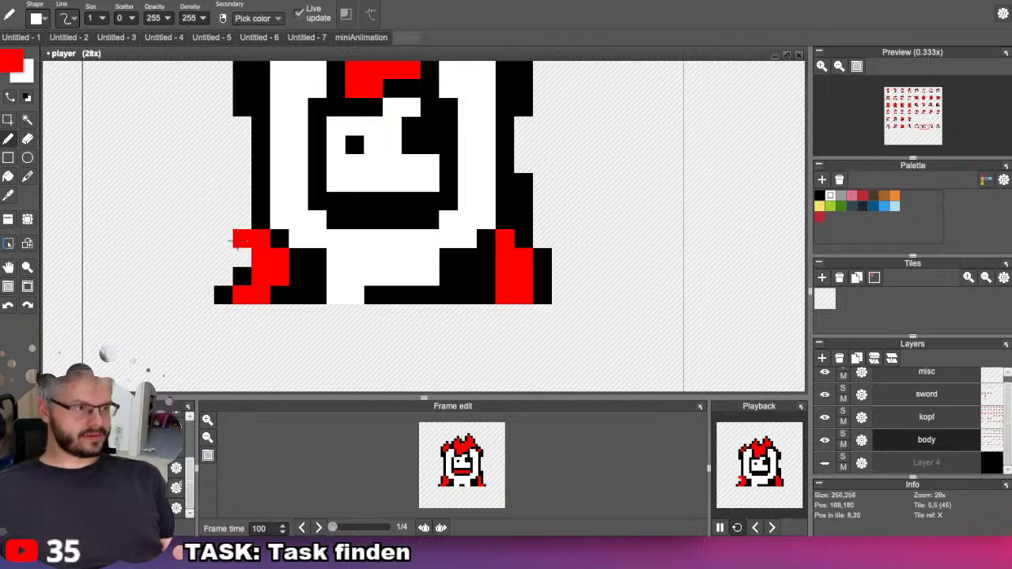
left_click(259, 222)
key("ctrl+z")
left_click(254, 194)
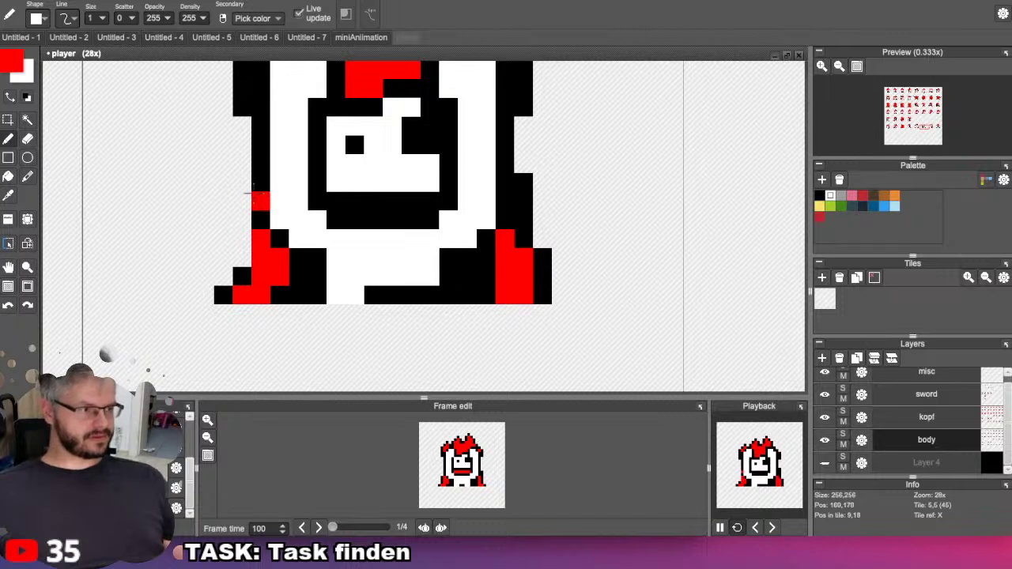
key("ctrl+z")
Redraw the upper outline of the second frame's left cape in black, one pixel further inward.
left_click(261, 201, "alt")
left_click_drag(241, 258, 241, 238)
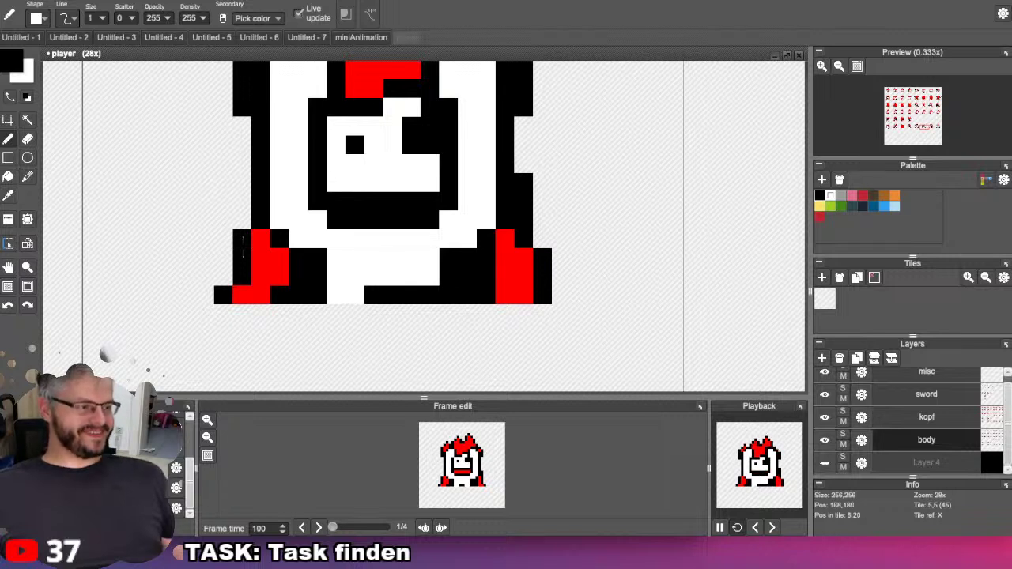
key("ctrl+z")
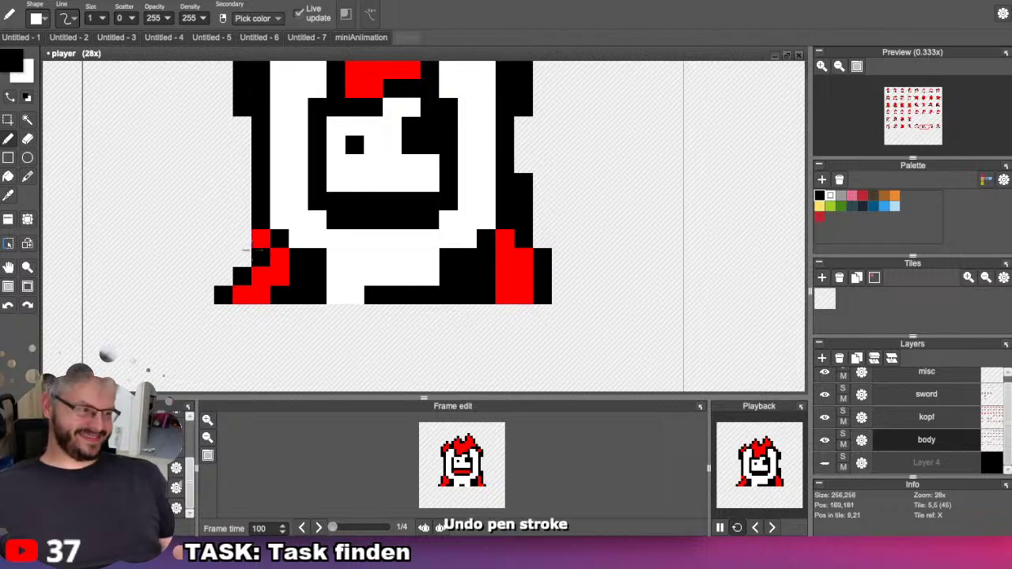
left_click_drag(261, 239, 260, 251)
left_click(392, 386)
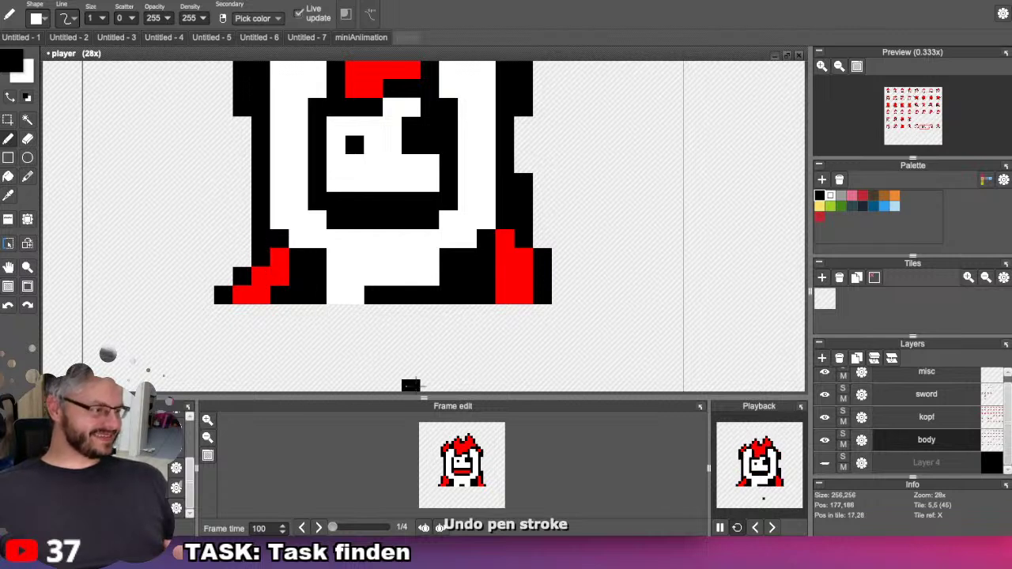
key("ctrl+z")
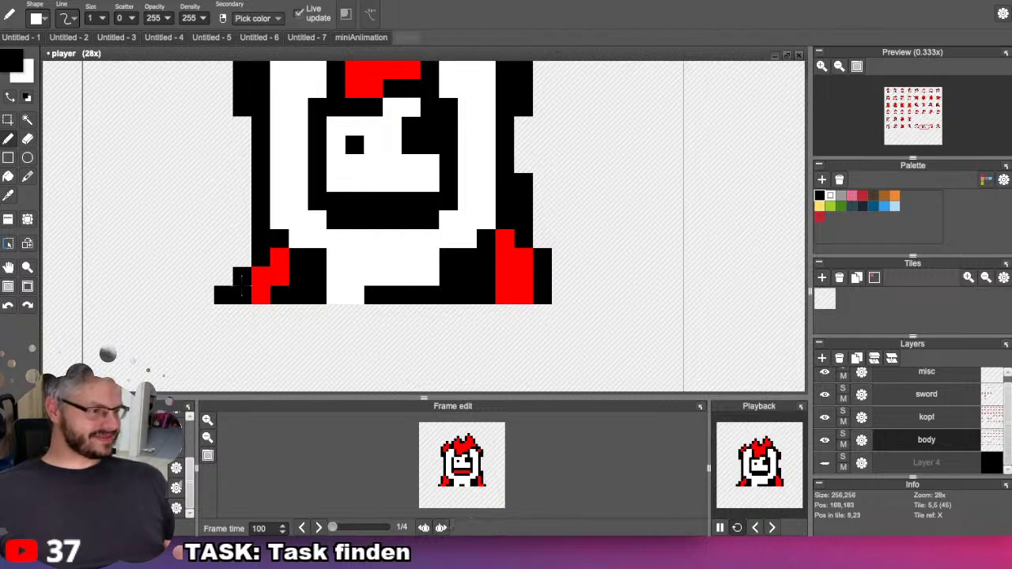
Narrow the base of the second frame's left cape by blackening its outer red pixels and erasing the old outline pixels.
left_click(242, 291)
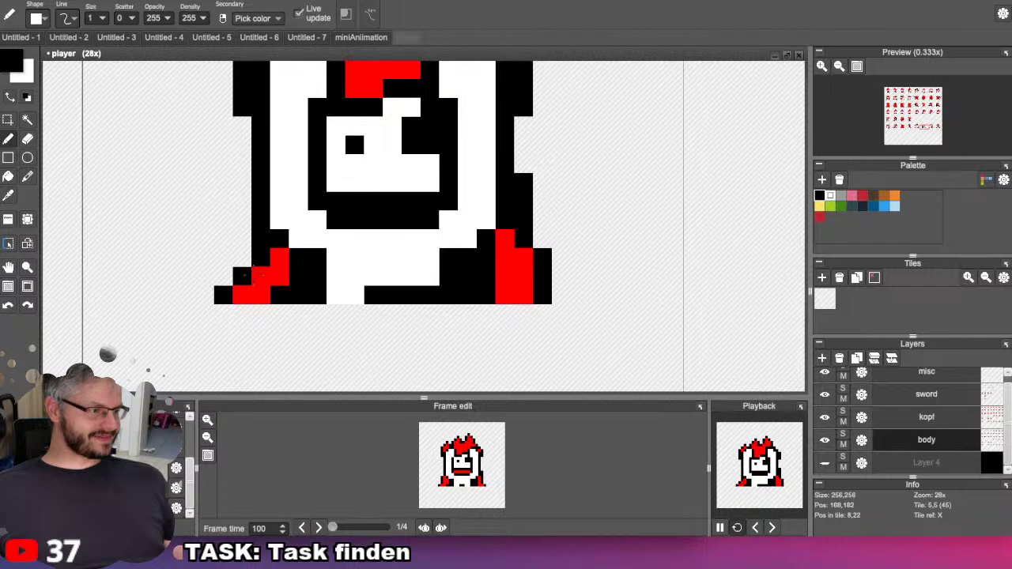
left_click(261, 277)
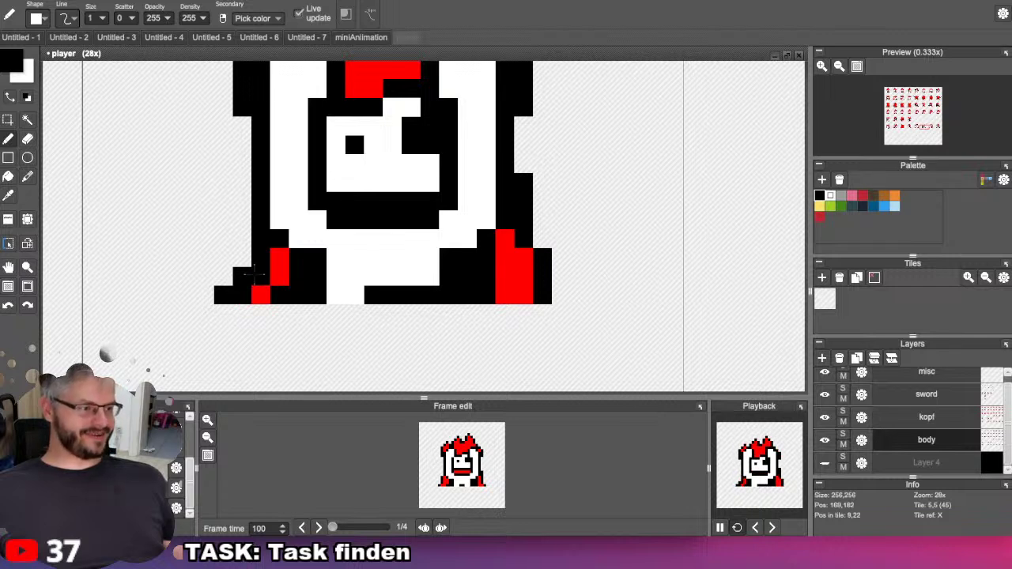
key("e")
left_click(223, 294)
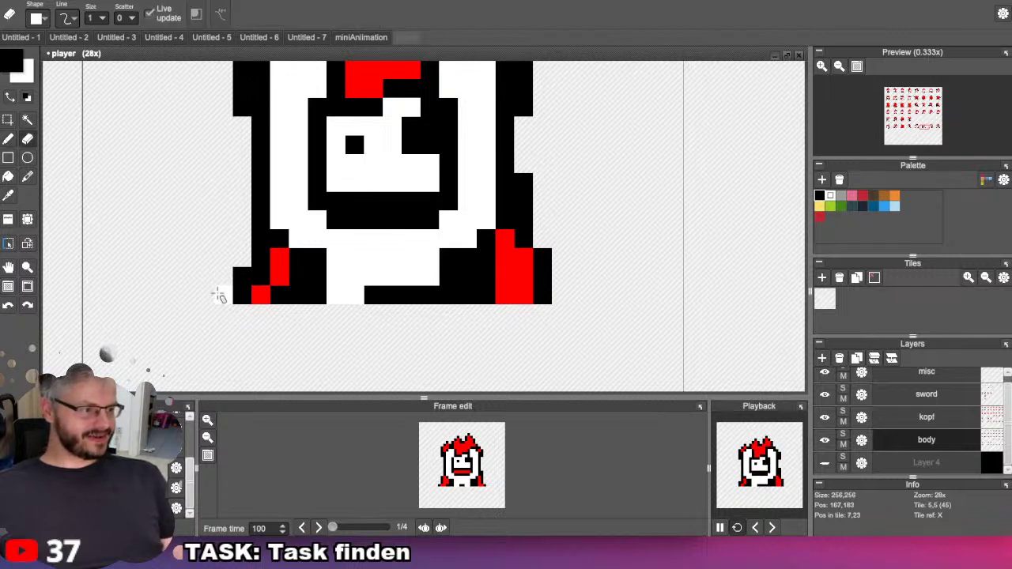
left_click(243, 276)
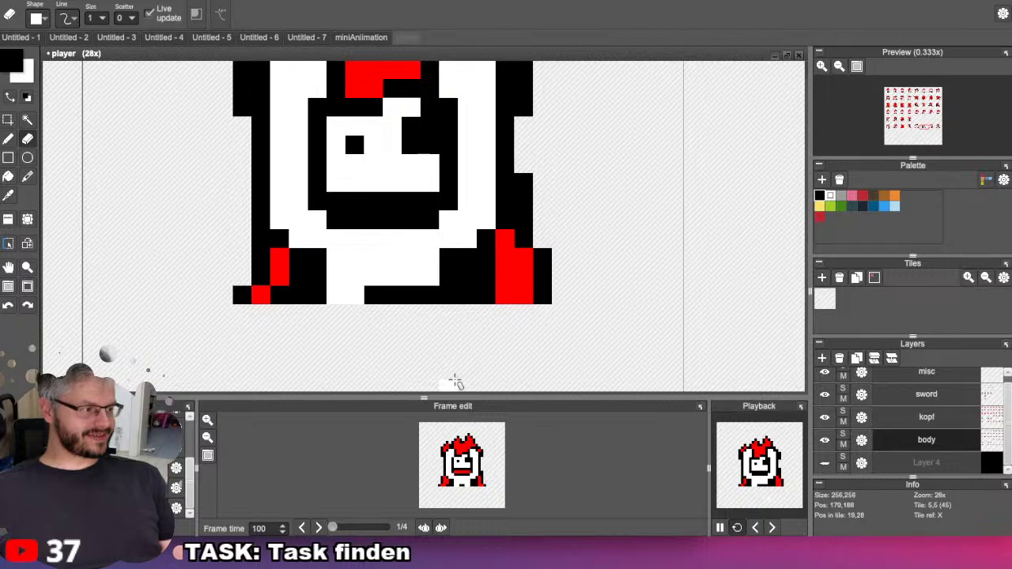
Thicken the black outline above the fourth frame's left cape by two pixels on the outer side.
scroll(583, 201, "right", 10)
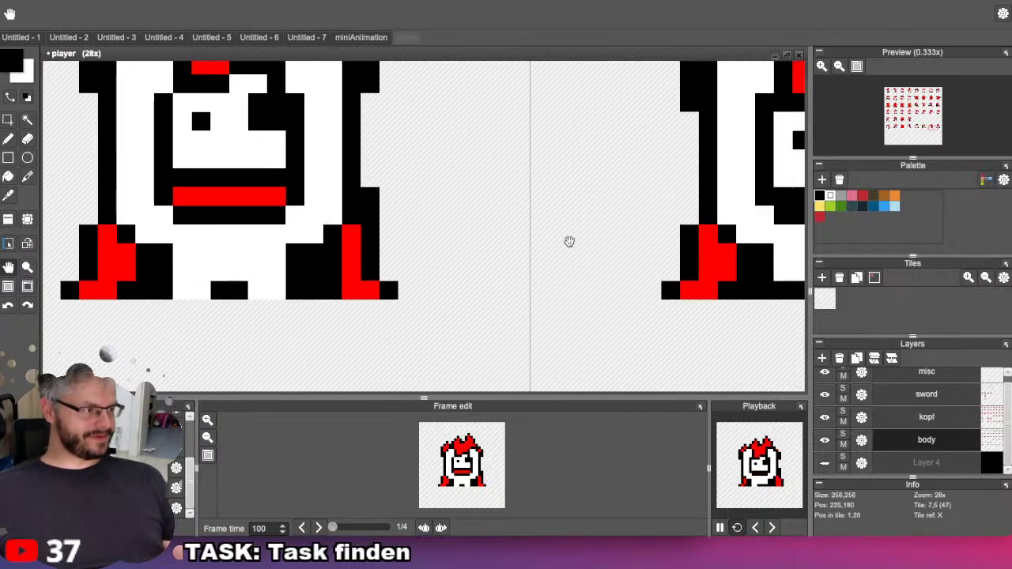
scroll(569, 241, "right", 8)
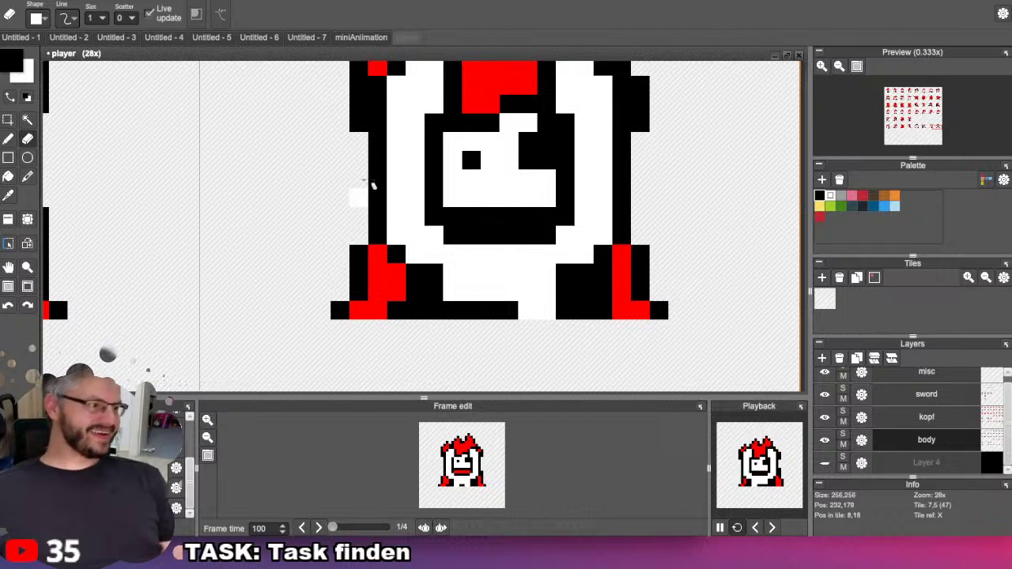
key("b")
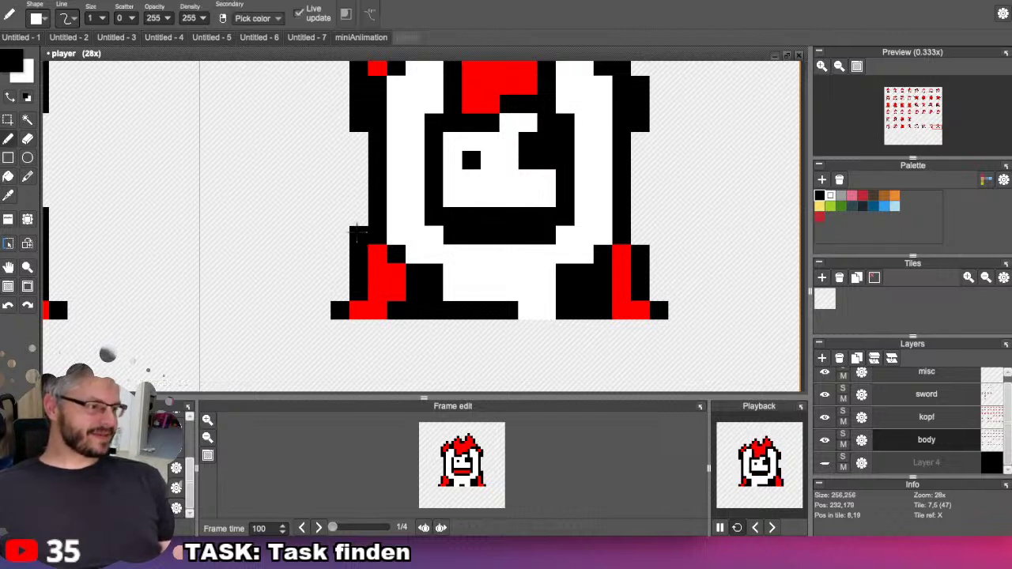
mouse_move(358, 218)
left_mouse_down()
mouse_move(415, 254)
mouse_move(396, 237)
mouse_move(376, 256)
left_mouse_up()
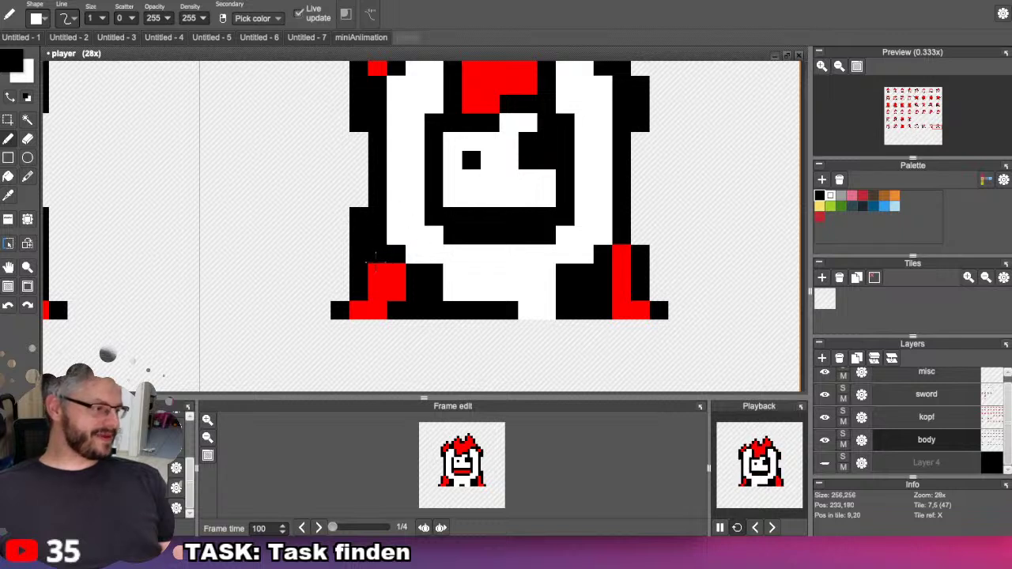
left_click(378, 255)
left_click(360, 199)
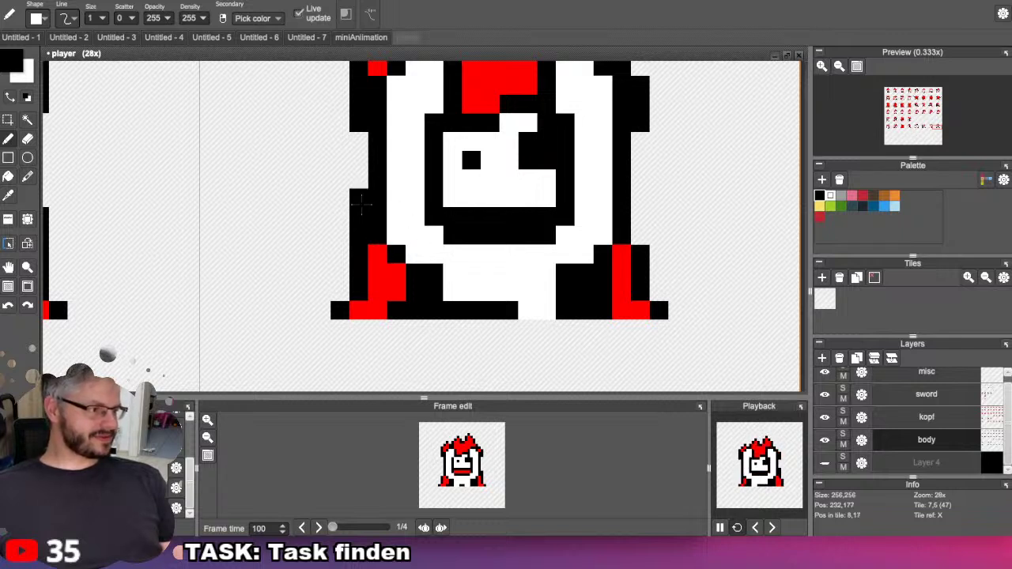
left_click(378, 310)
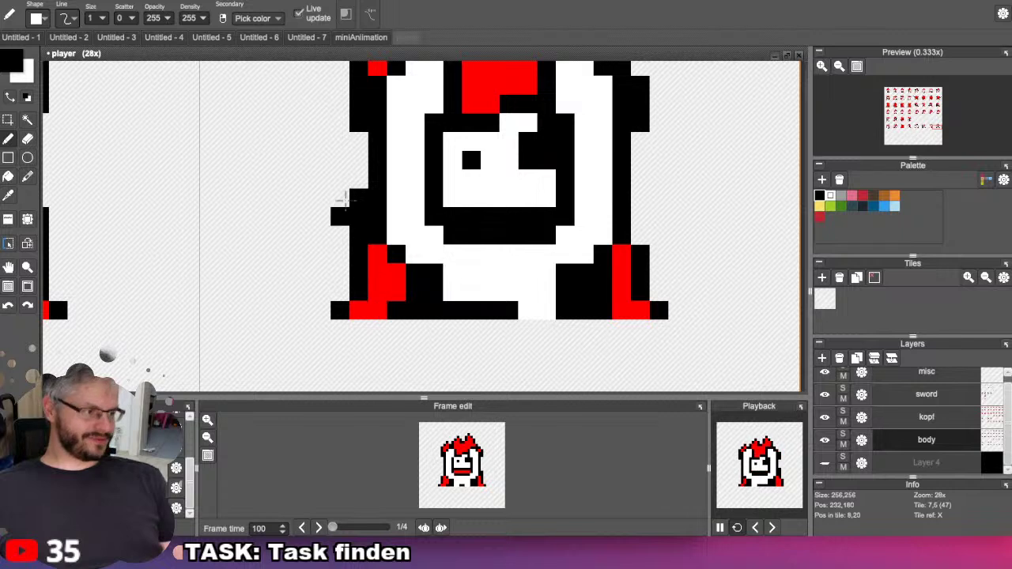
key("e")
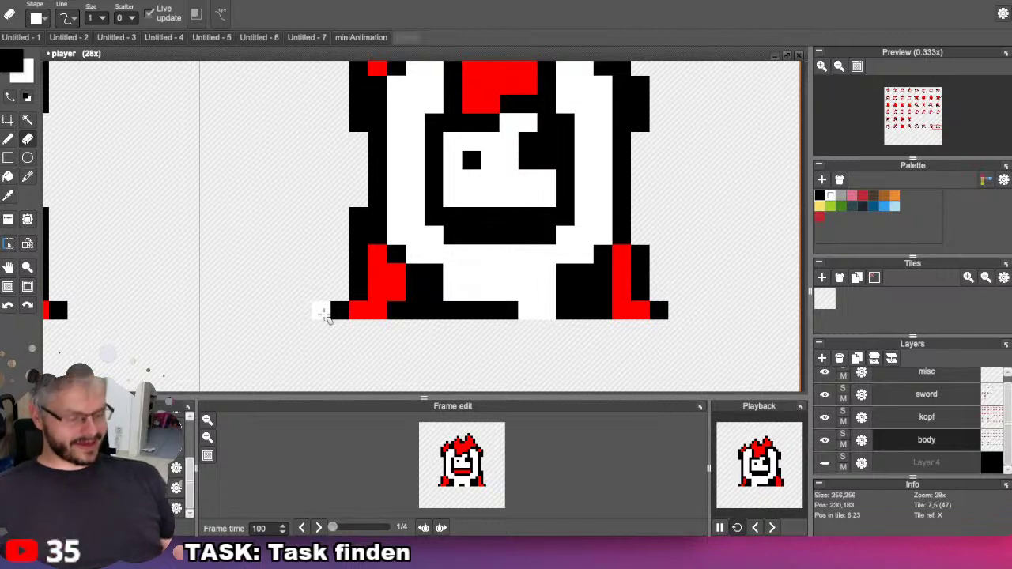
Compare the raised-arms frames side by side, then make the kopf layer active with a white pen.
scroll(317, 309, "down", 4)
left_click_drag(456, 247, 556, 224)
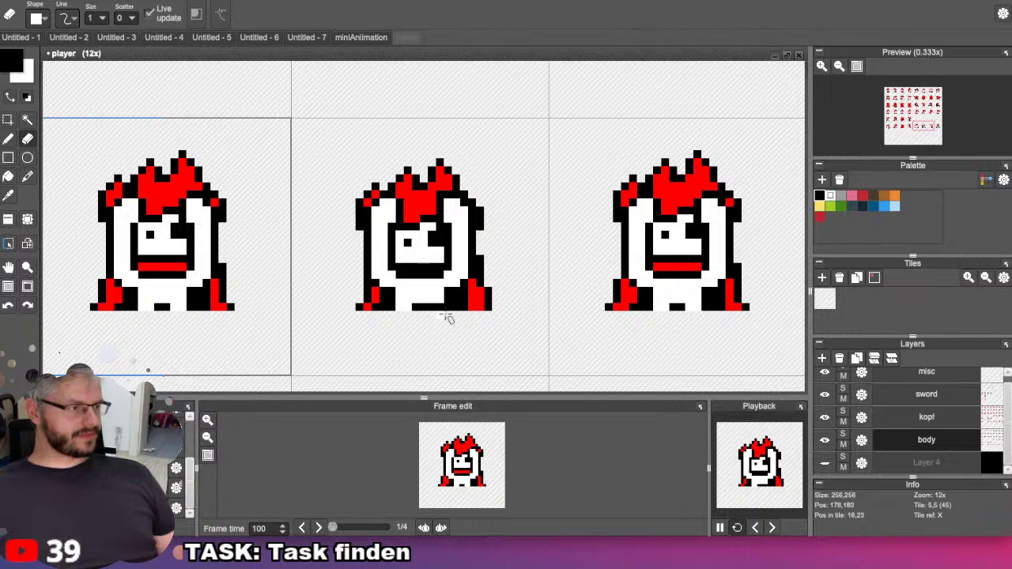
left_click(916, 415)
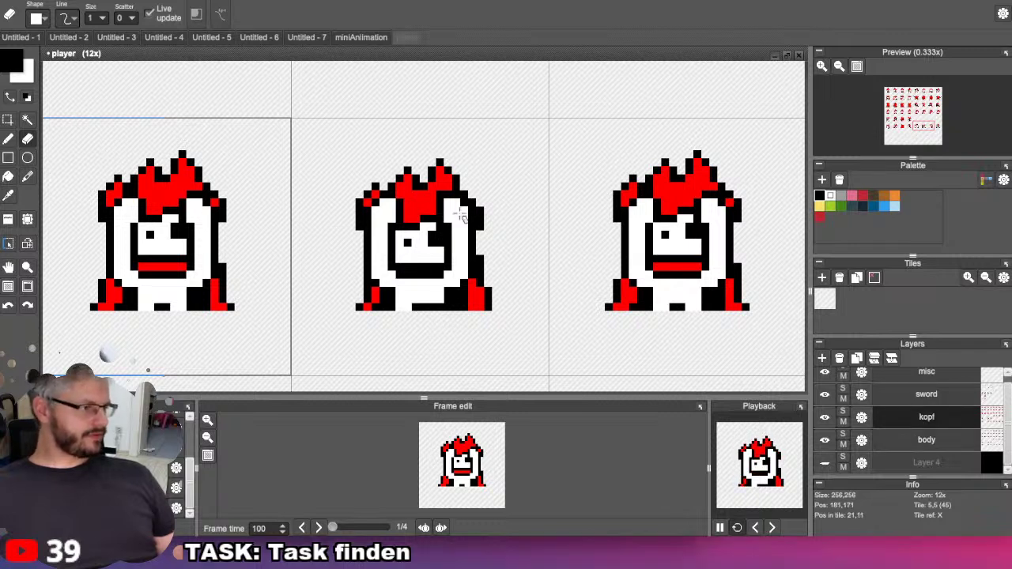
key("b")
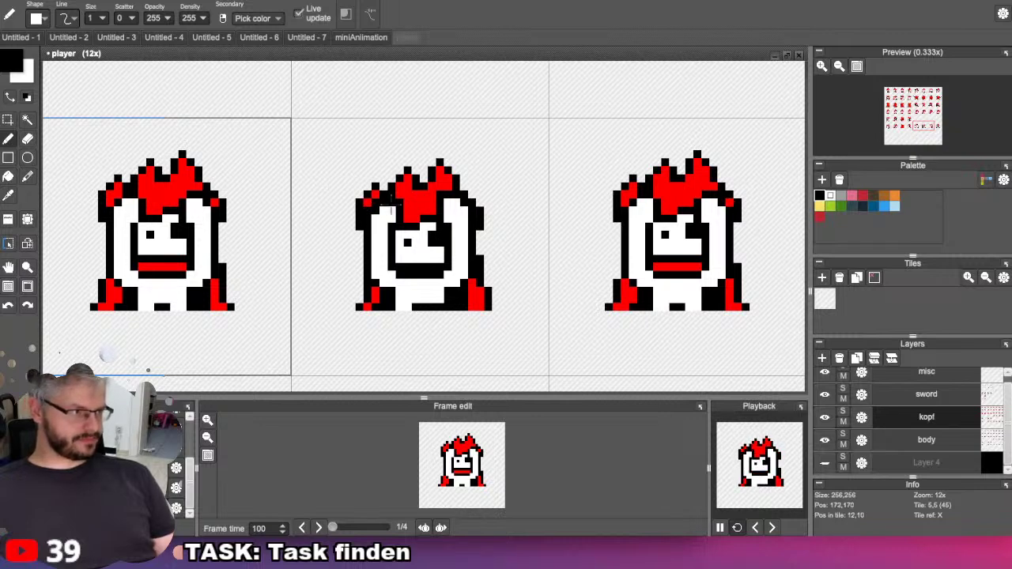
left_click_drag(551, 227, 323, 224)
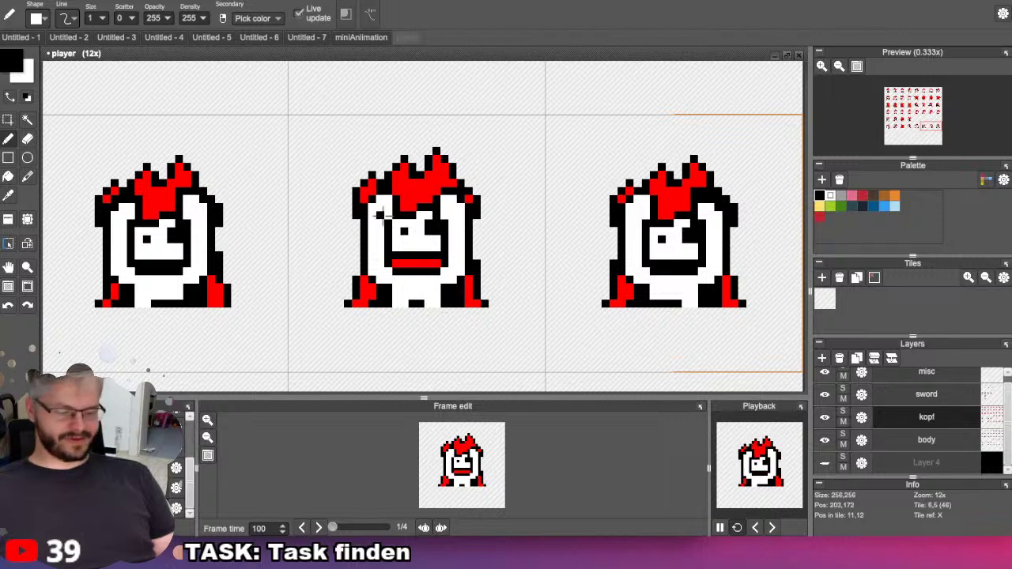
key("x")
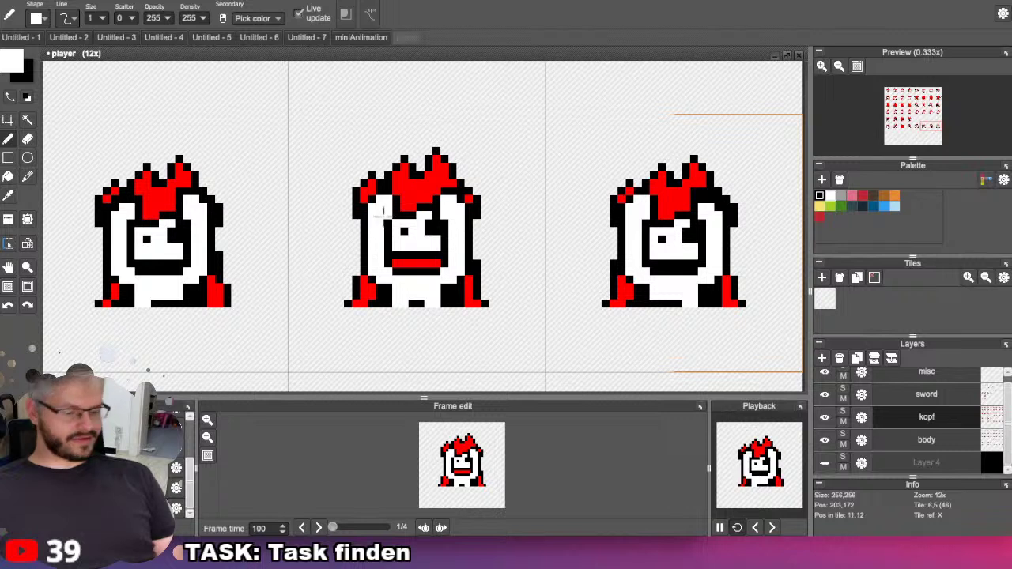
key("ctrl+z")
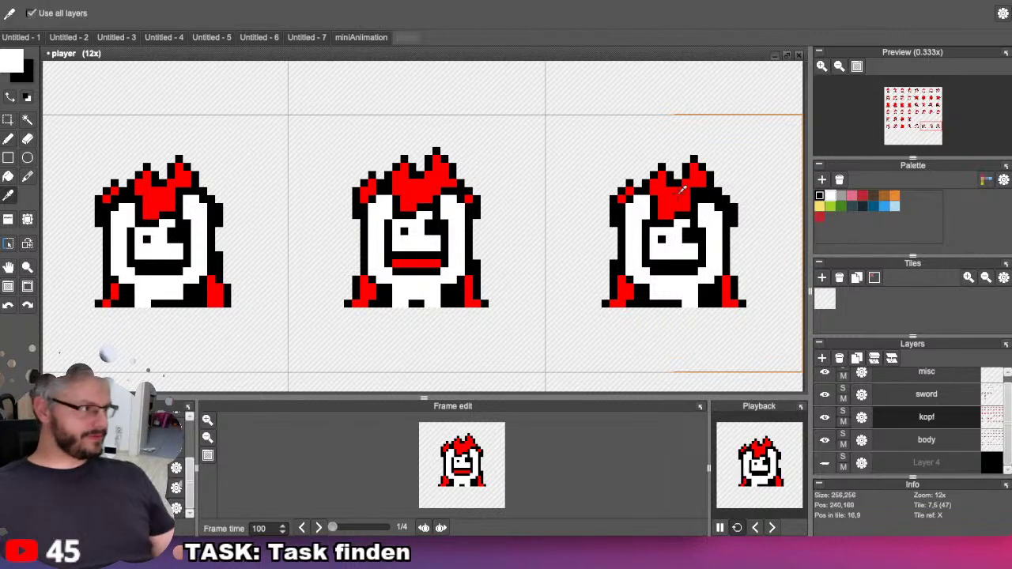
Try recolouring the cape corner and feet pixels on the second raised-arms frame.
left_click(679, 190, "alt")
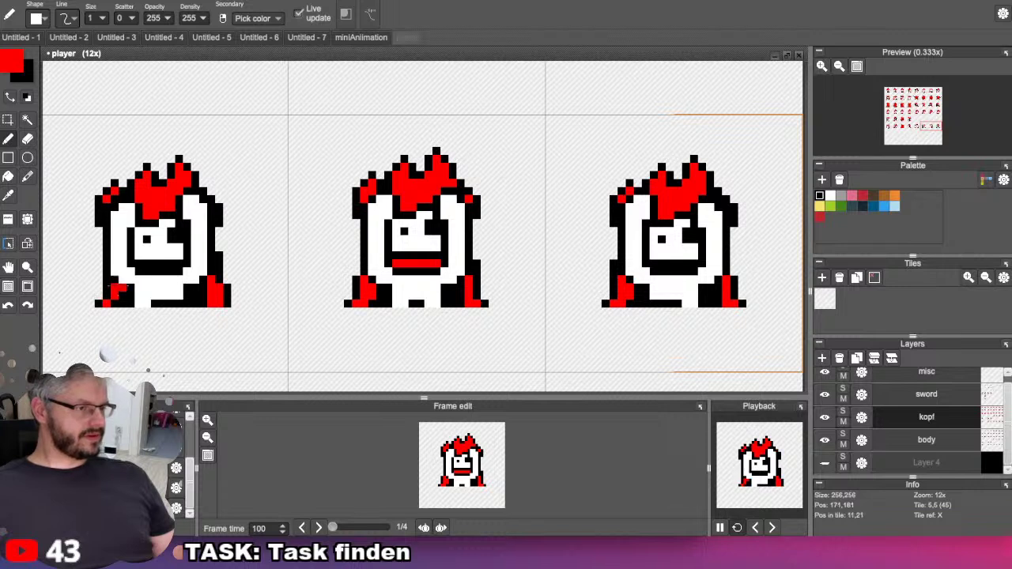
left_click(119, 282, "alt")
left_click(130, 276, "alt")
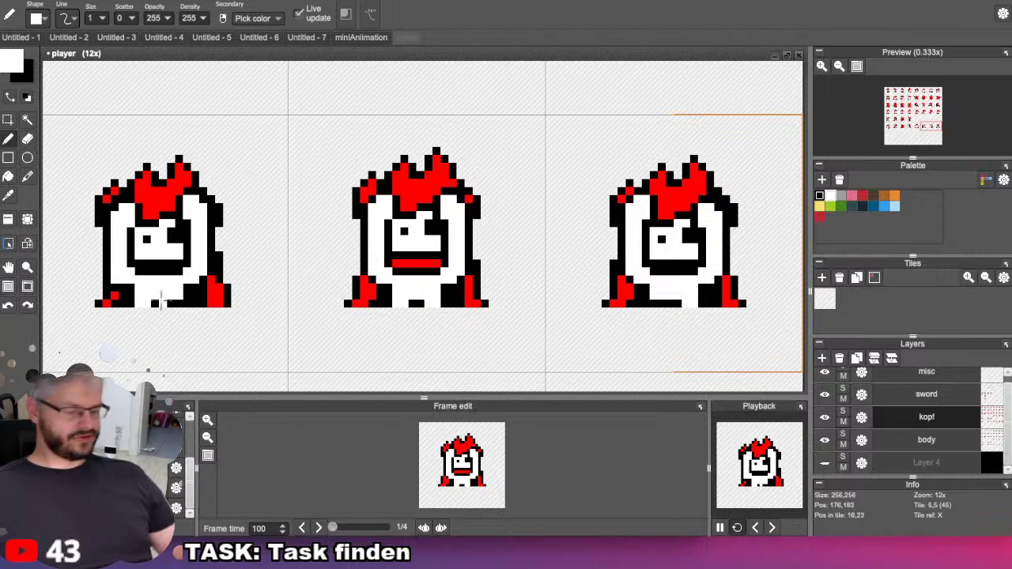
key("ctrl+z")
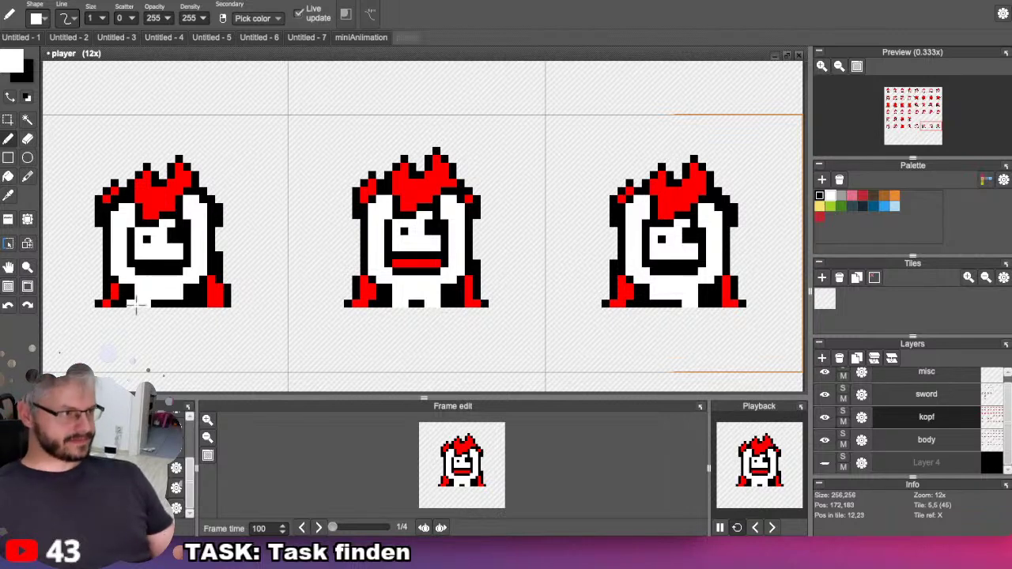
Copy the kopf layer artwork of the first two raised-arms frames into the empty row directly below.
scroll(348, 275, "down", 1)
scroll(348, 274, "down", 1)
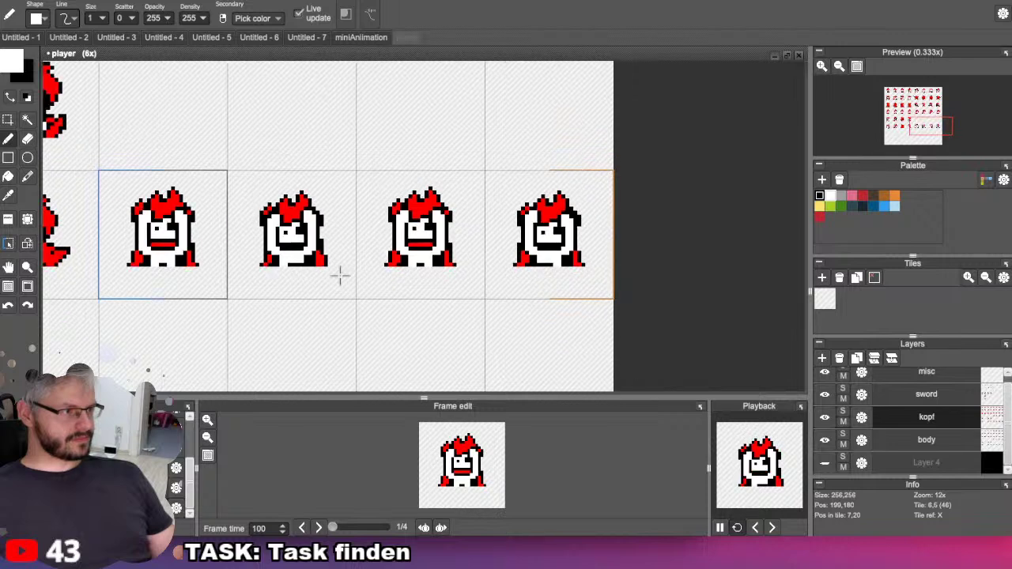
mouse_move(275, 265)
left_mouse_down()
mouse_move(451, 283)
mouse_move(311, 315)
mouse_move(334, 317)
left_mouse_up()
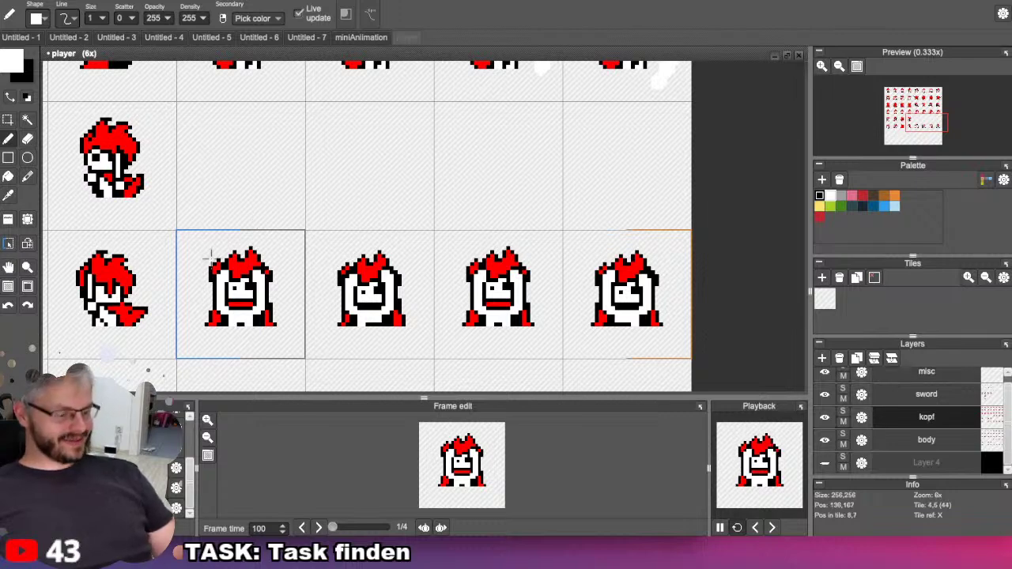
scroll(210, 253, "down", 2)
mouse_move(210, 253)
middle_mouse_down()
mouse_move(246, 328)
mouse_move(163, 203)
mouse_move(209, 329)
mouse_move(172, 203)
middle_mouse_up()
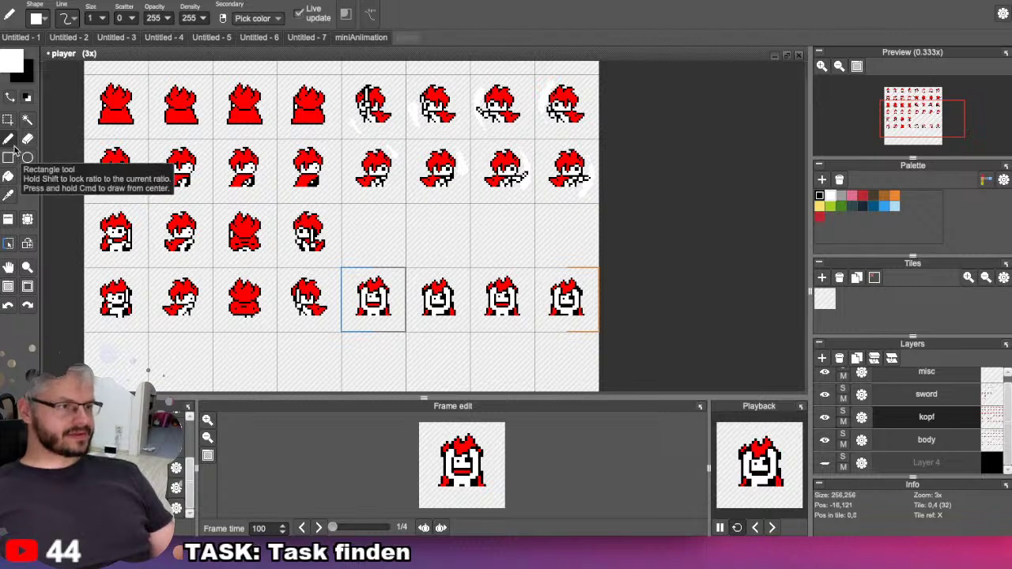
left_click(7, 118)
left_click(372, 301)
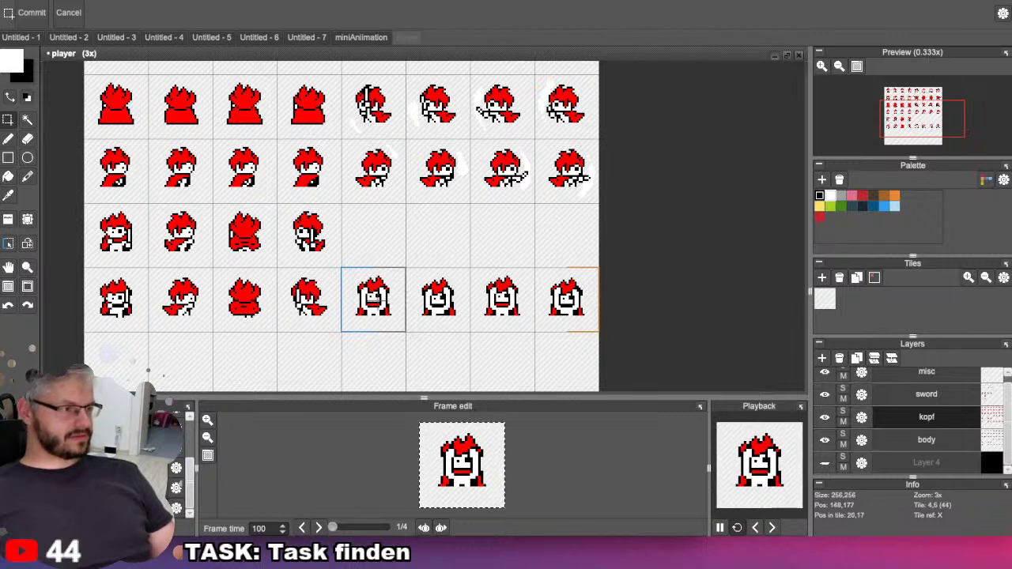
left_click(459, 296, "shift")
key("Down")
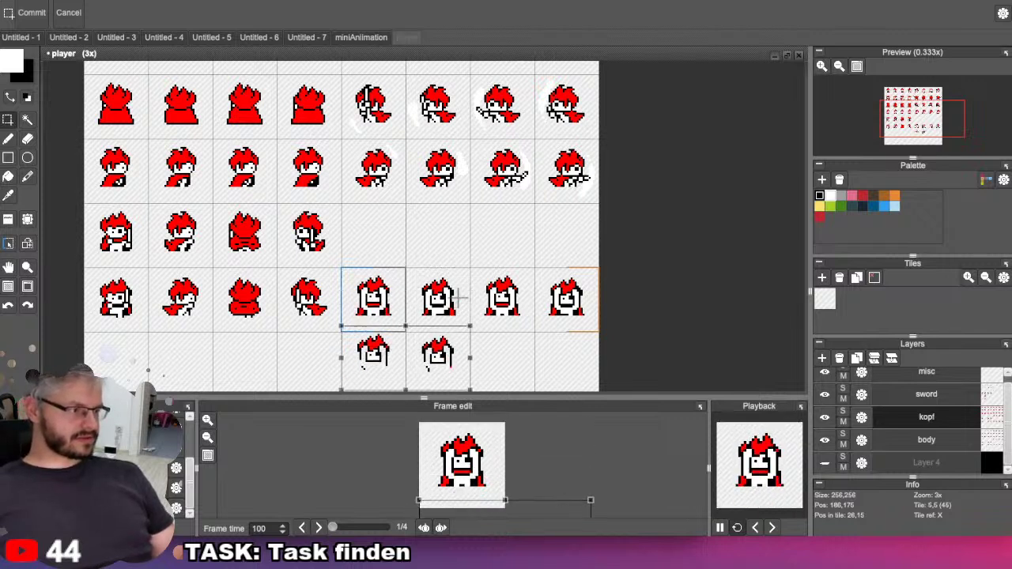
Copy the body layer artwork of the same two raised-arms frames into the row below, aligned with the copied heads.
left_click(938, 441)
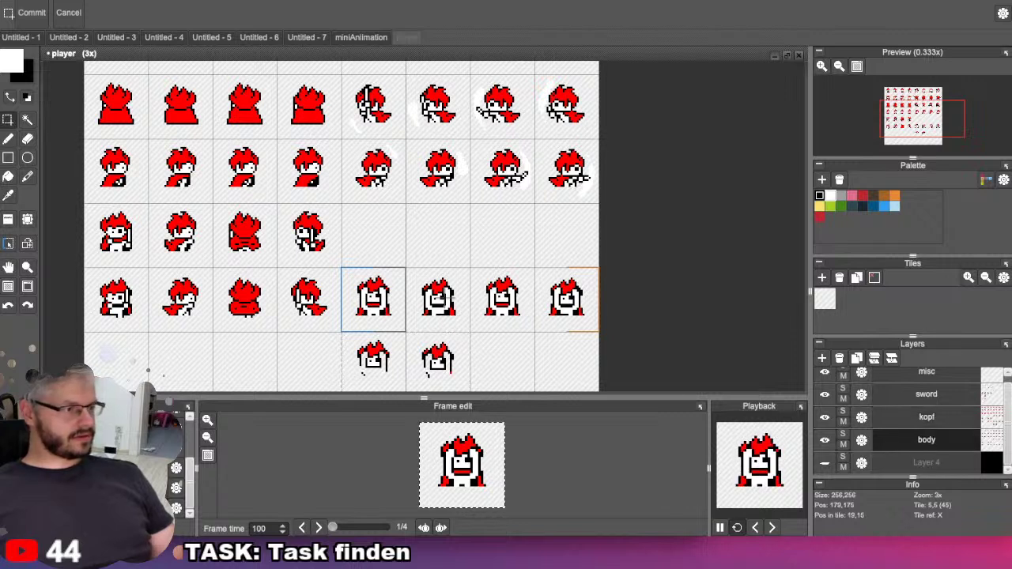
left_click(440, 301)
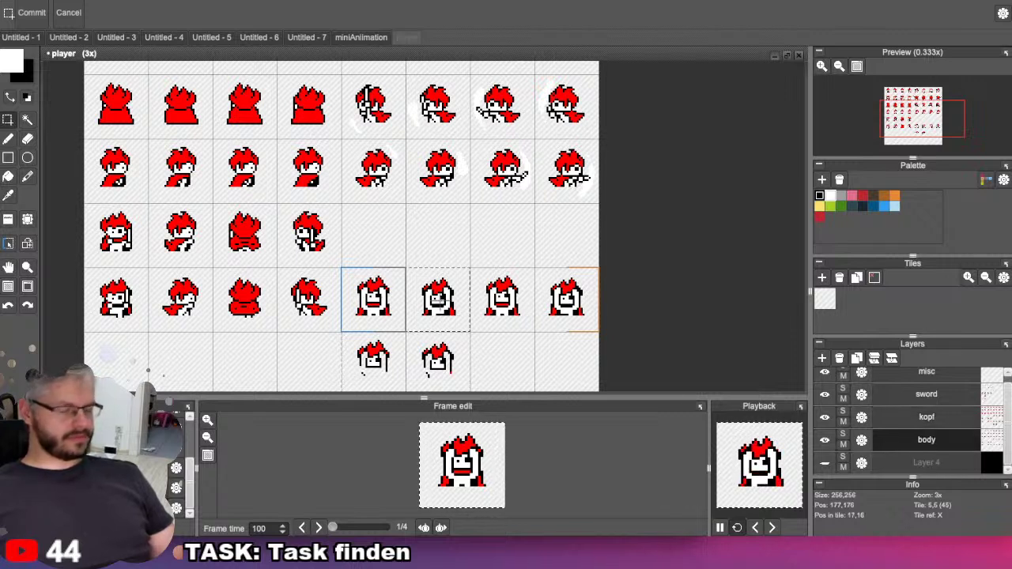
left_click(454, 319, "shift")
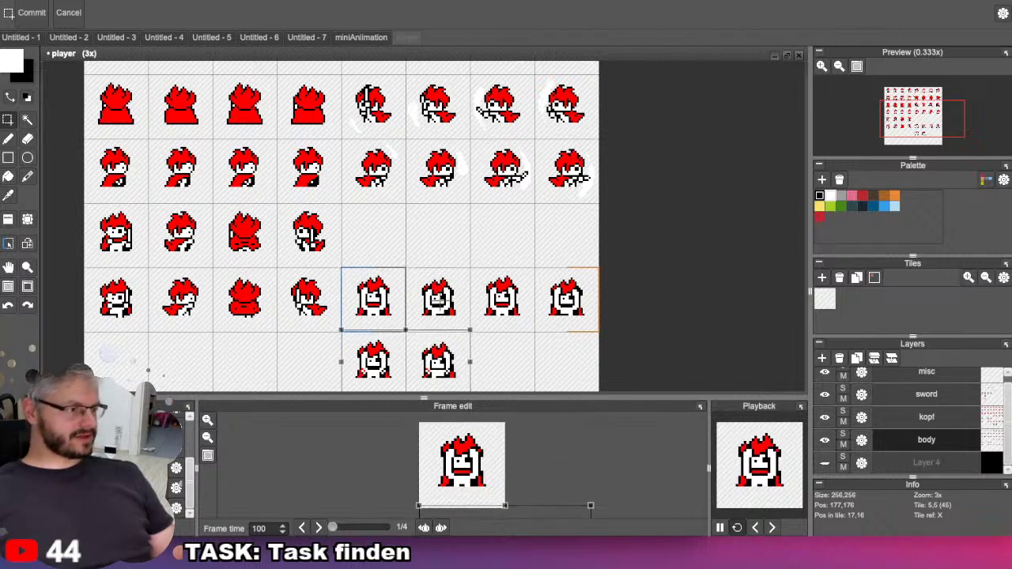
key("Escape")
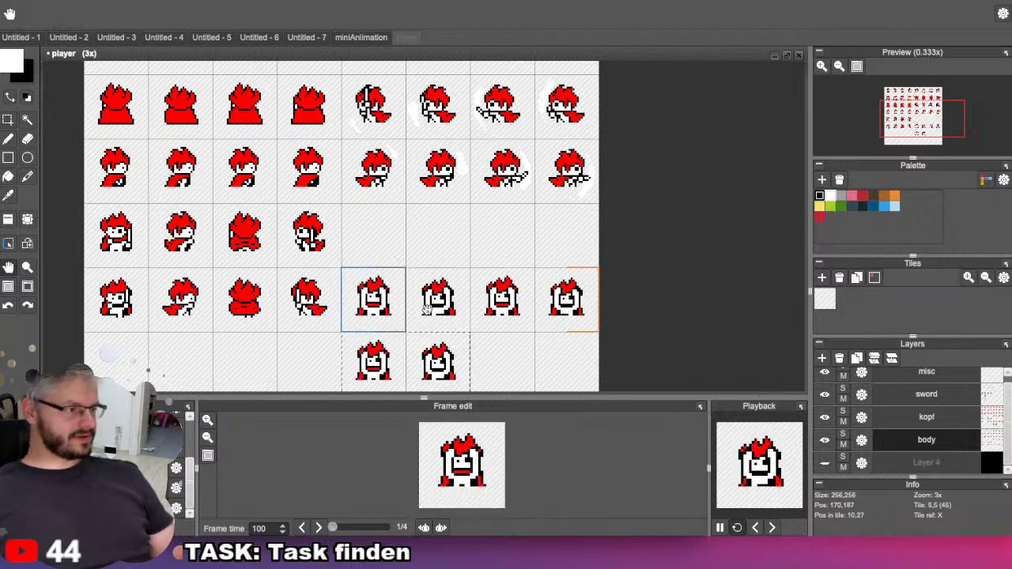
Try placing the first two back-view figures over the two copied frames on the kopf layer.
scroll(418, 230, "down", 2)
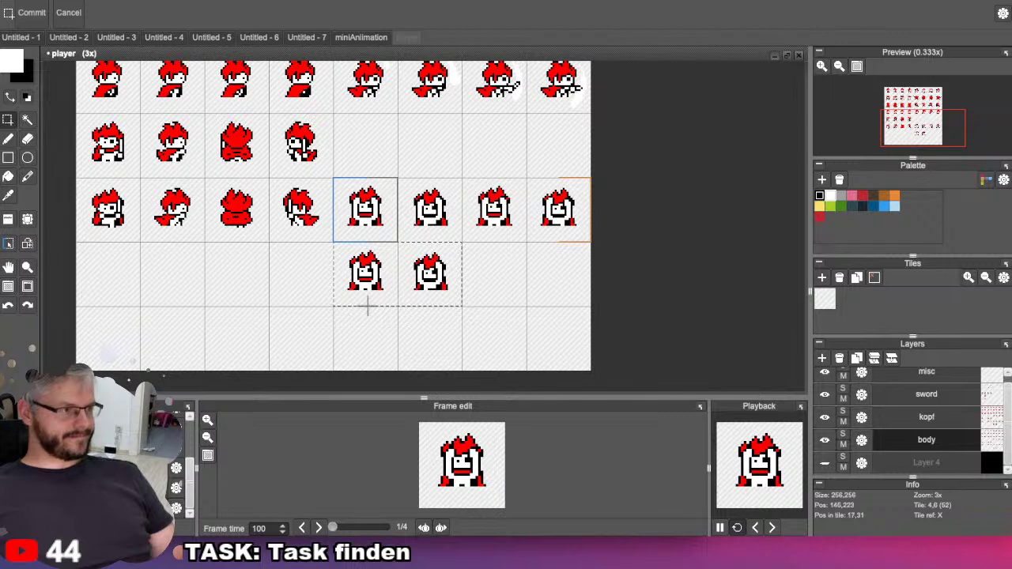
key("h")
left_click_drag(255, 189, 290, 265)
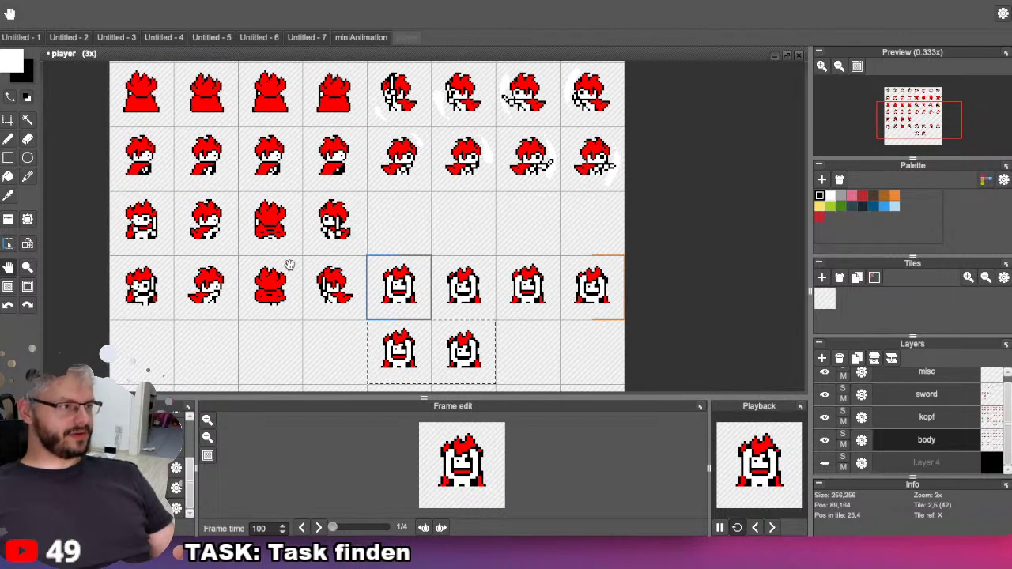
key("m")
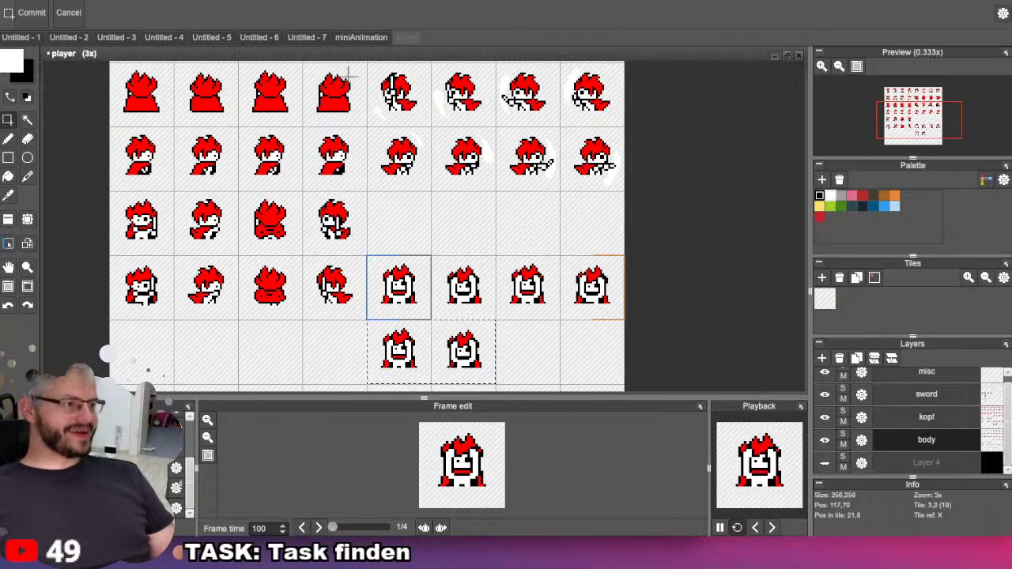
left_click(909, 419)
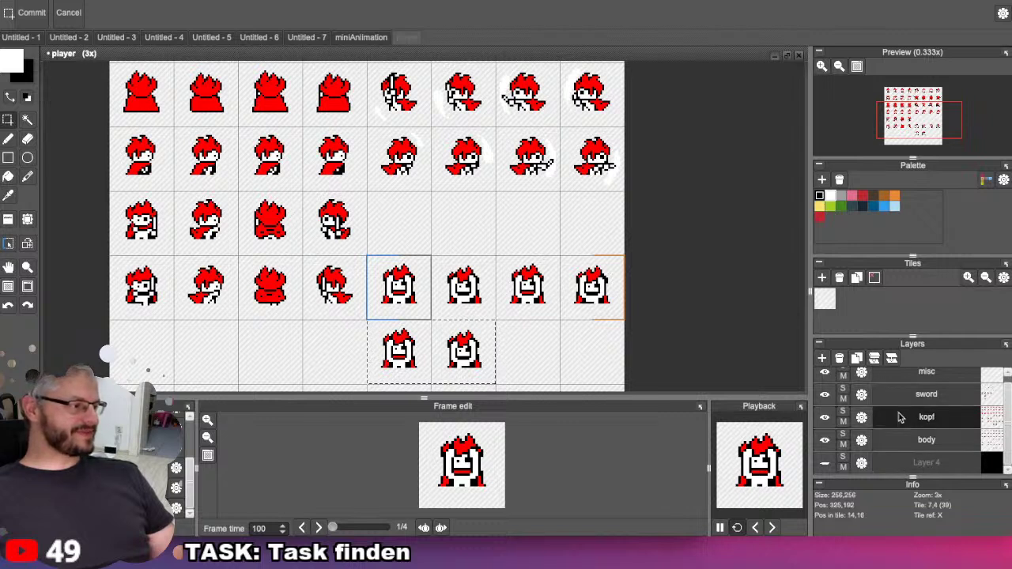
left_click_drag(123, 83, 484, 349)
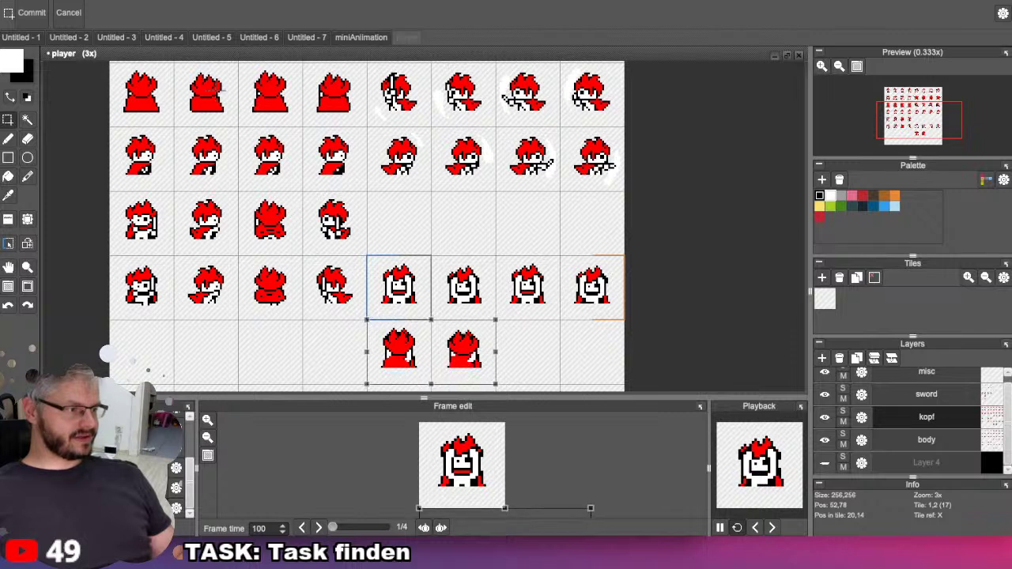
key("Return")
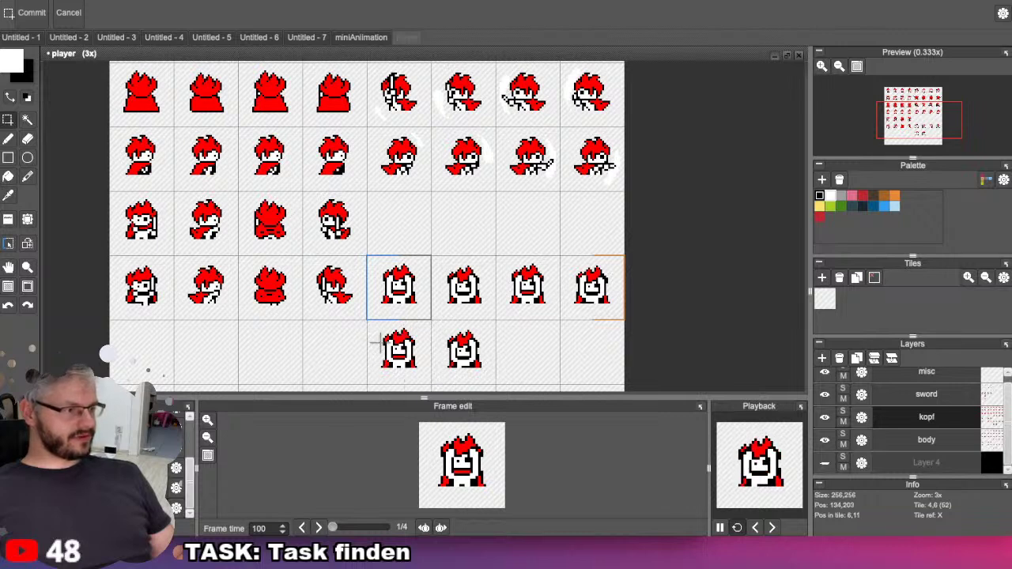
key("super+shift+s")
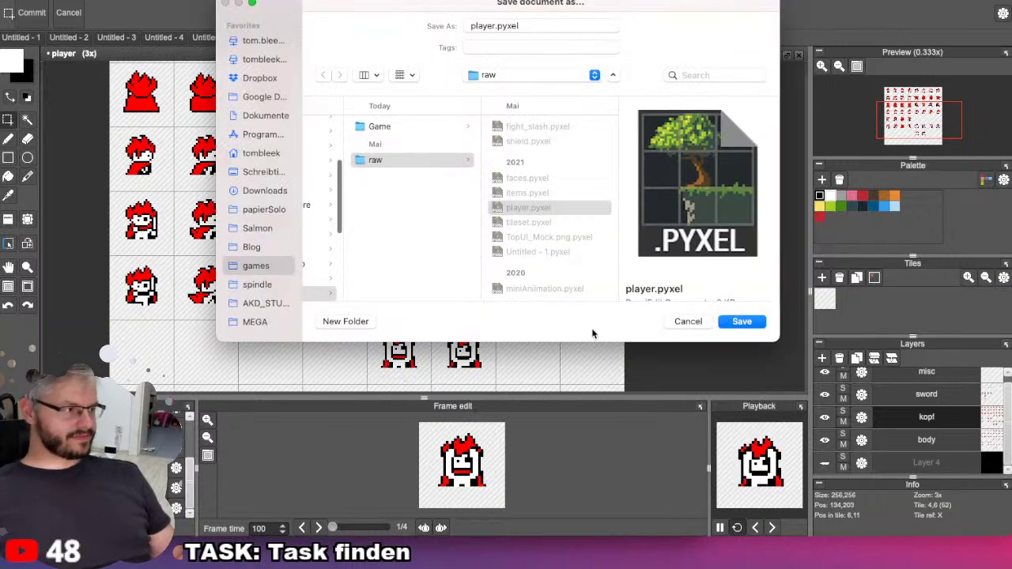
key("Escape")
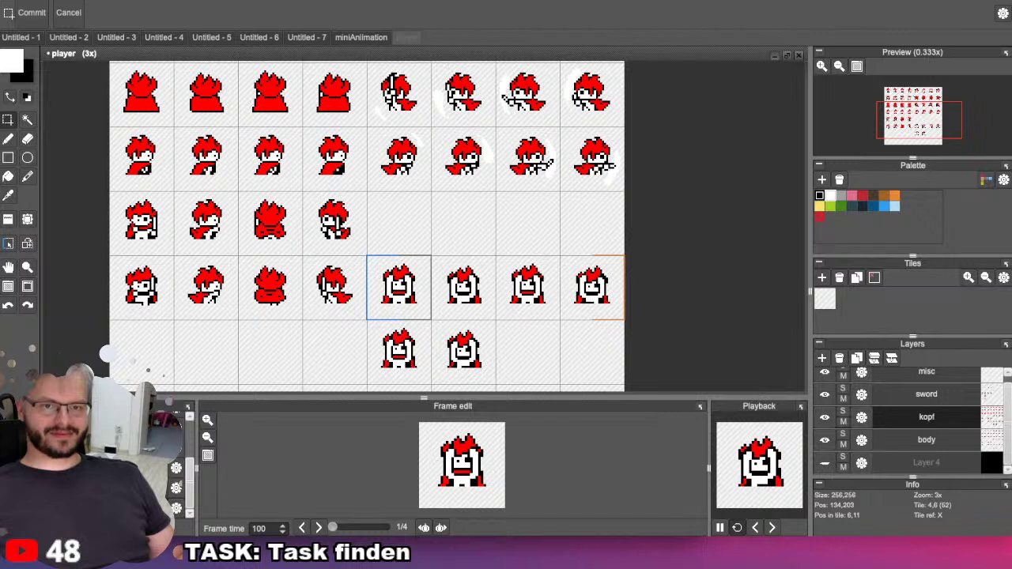
key("super+s")
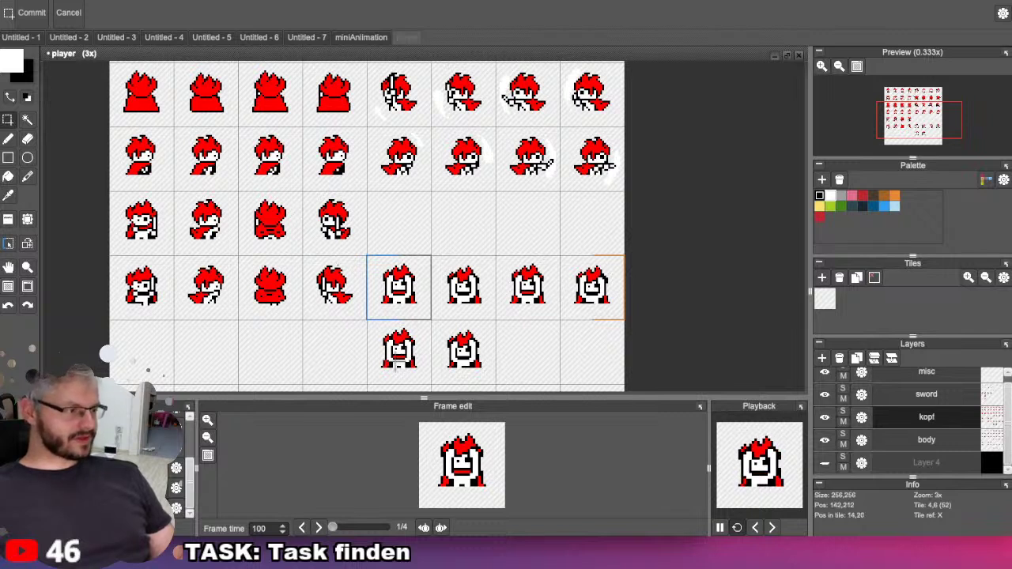
Mirror the two copied frames horizontally, each within its own tile, on both the kopf and body layers.
left_click(394, 360)
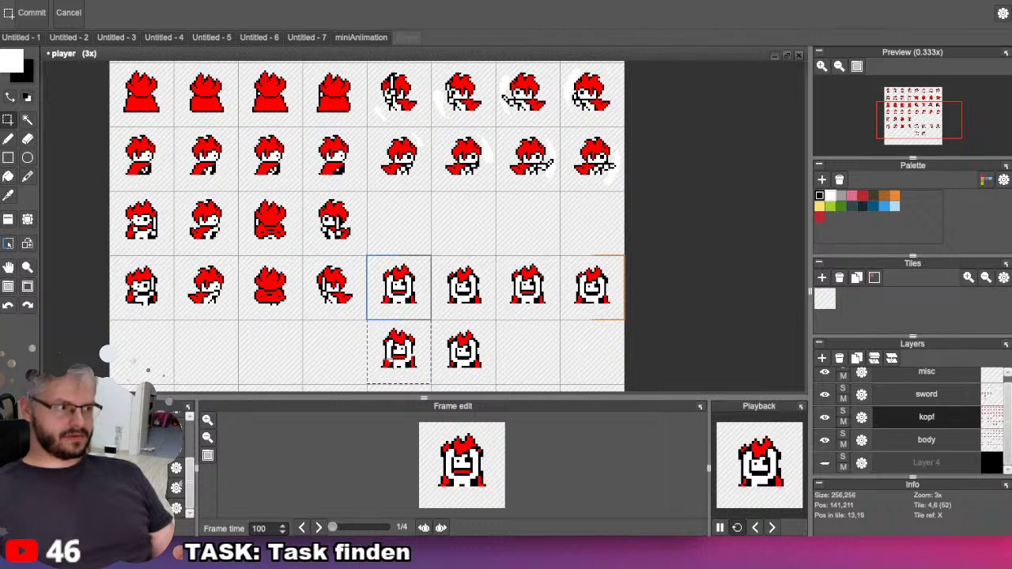
left_click(449, 337)
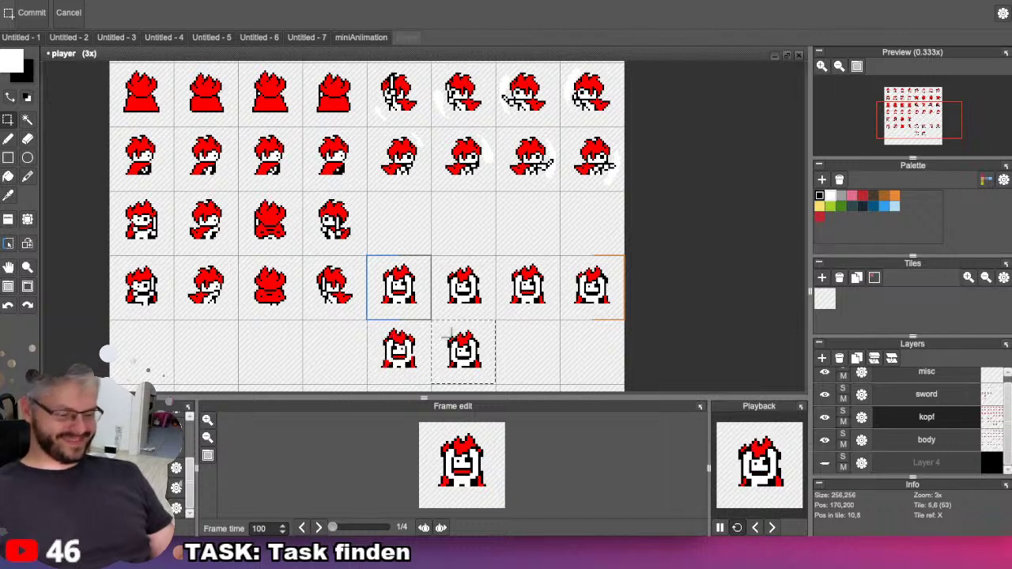
left_click(486, 365, "ctrl")
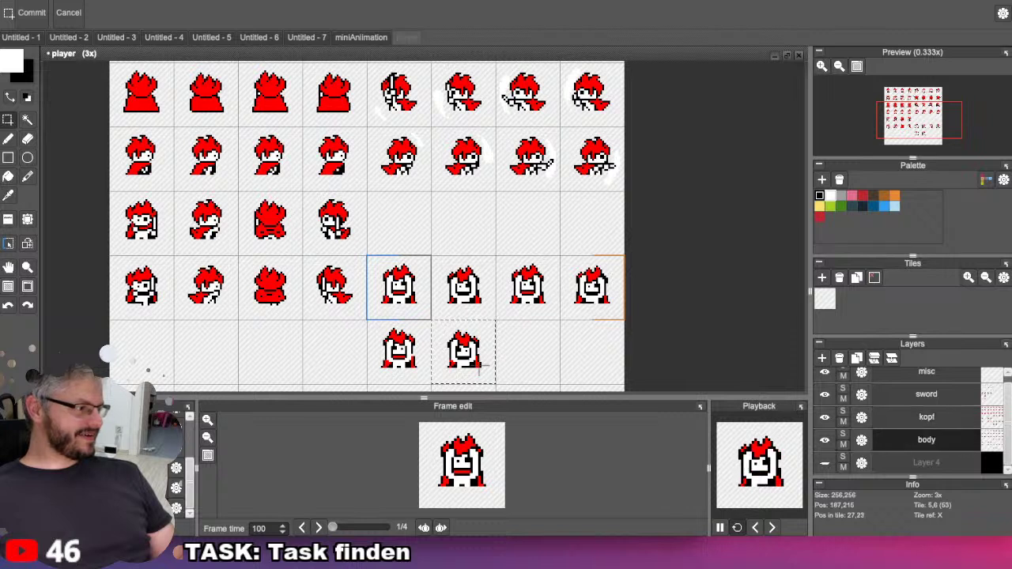
left_click(369, 354)
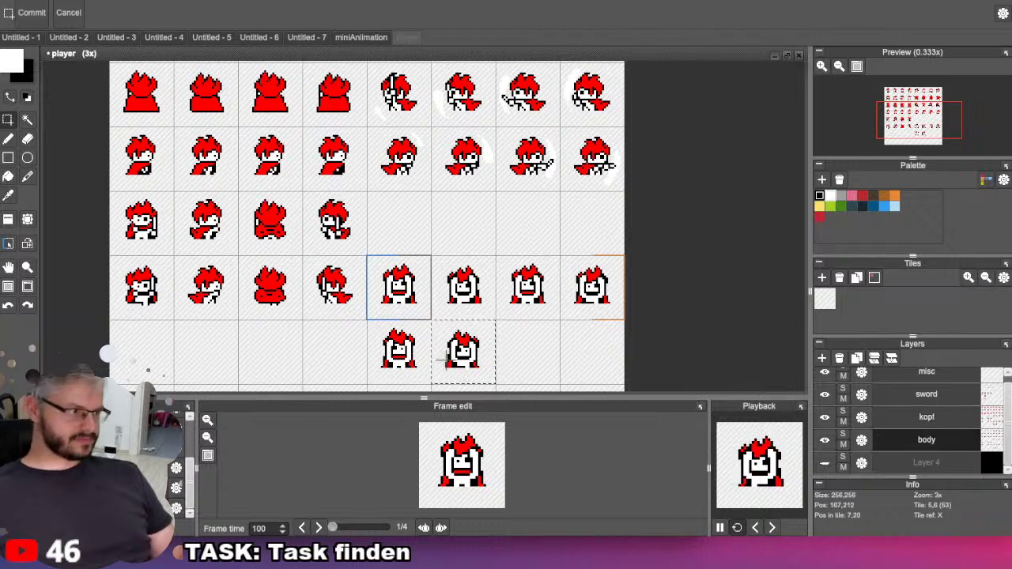
scroll(360, 356, "up", 2)
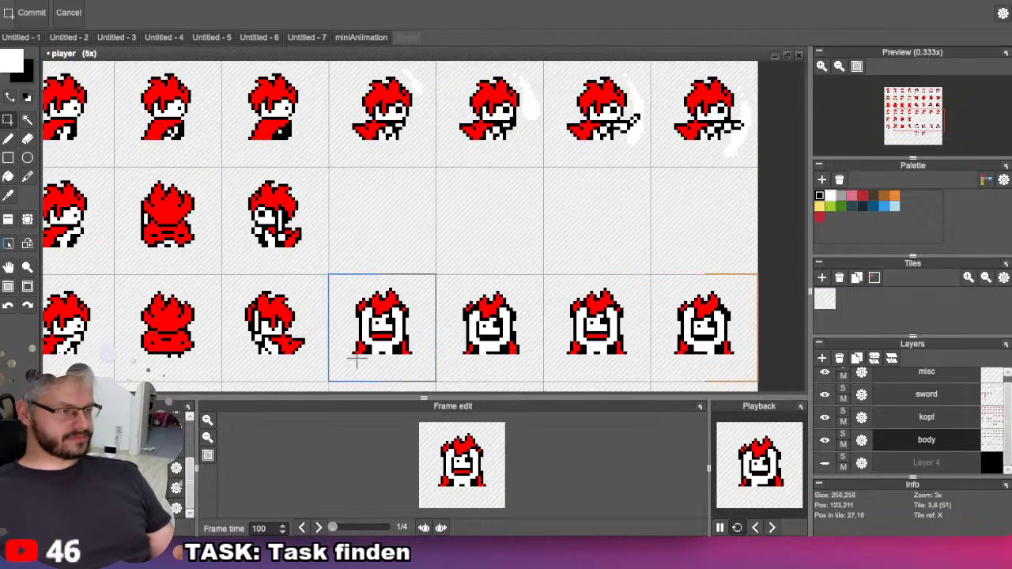
scroll(255, 256, "up", 2)
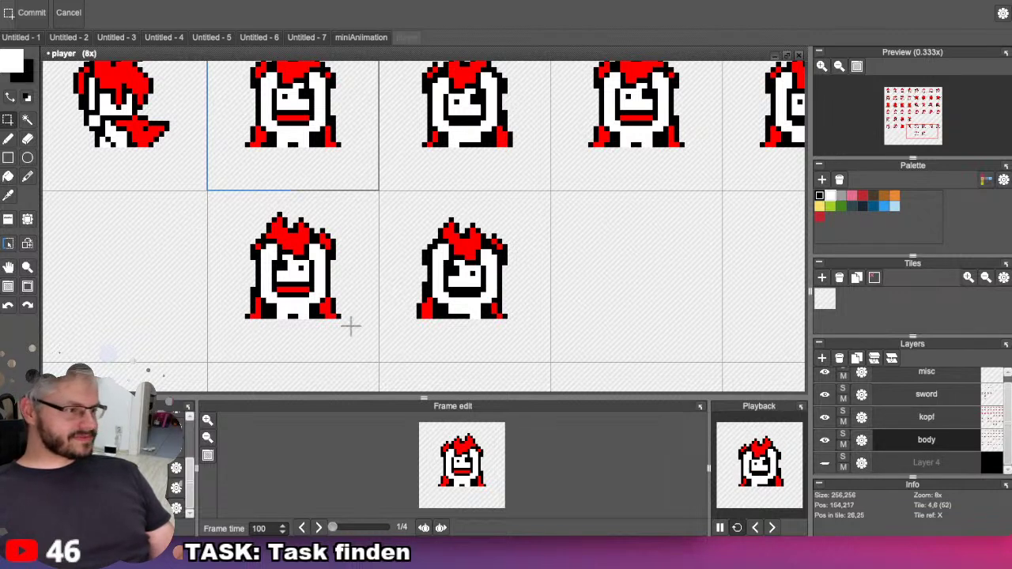
left_click(7, 142)
left_click(321, 242, "alt")
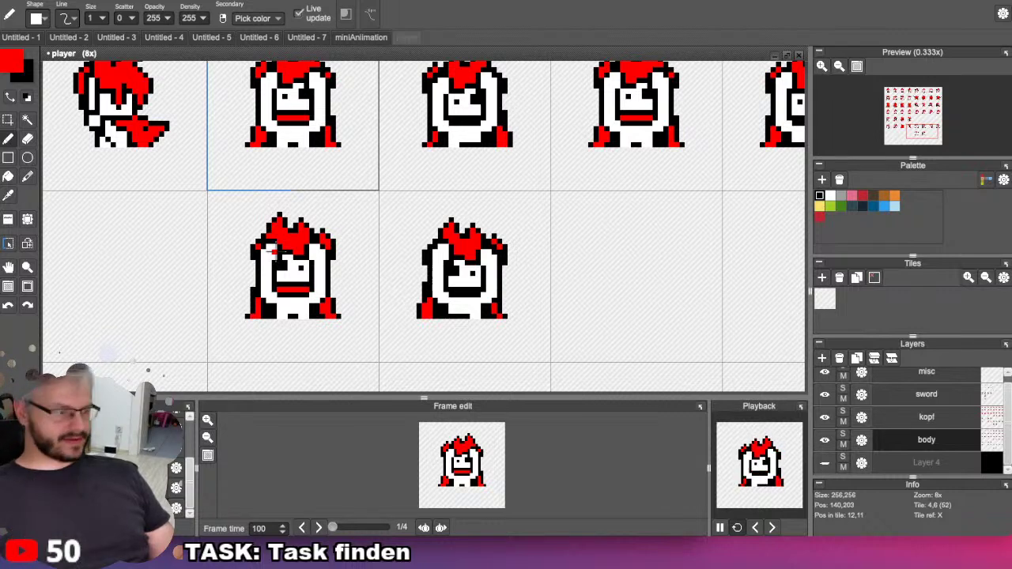
scroll(275, 251, "down", 2)
scroll(253, 222, "down", 1)
scroll(215, 153, "down", 1)
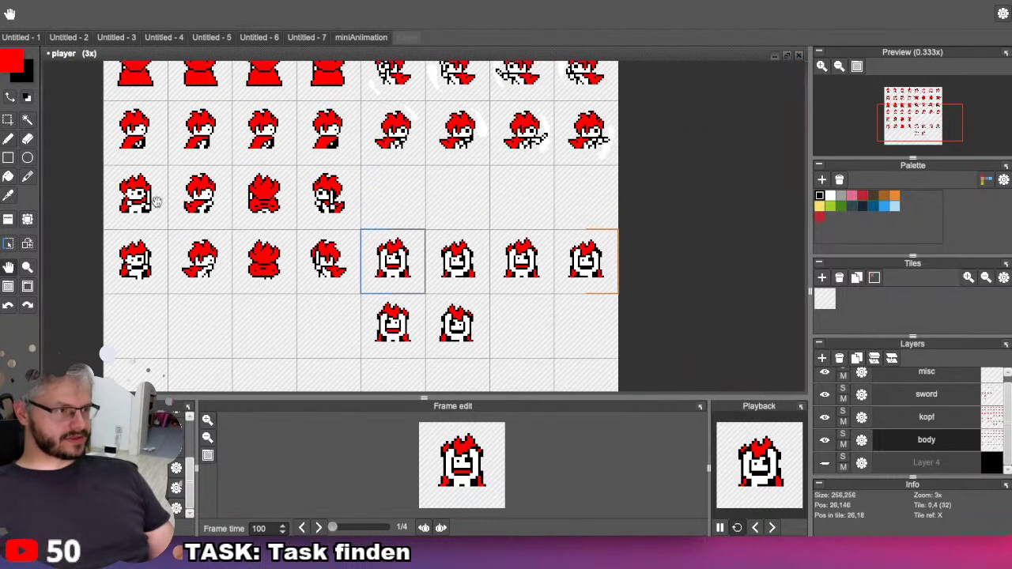
Copy the first two back-view figures from the kopf layer onto the two mirrored frames, covering their faces.
left_click(8, 157)
left_click(925, 416)
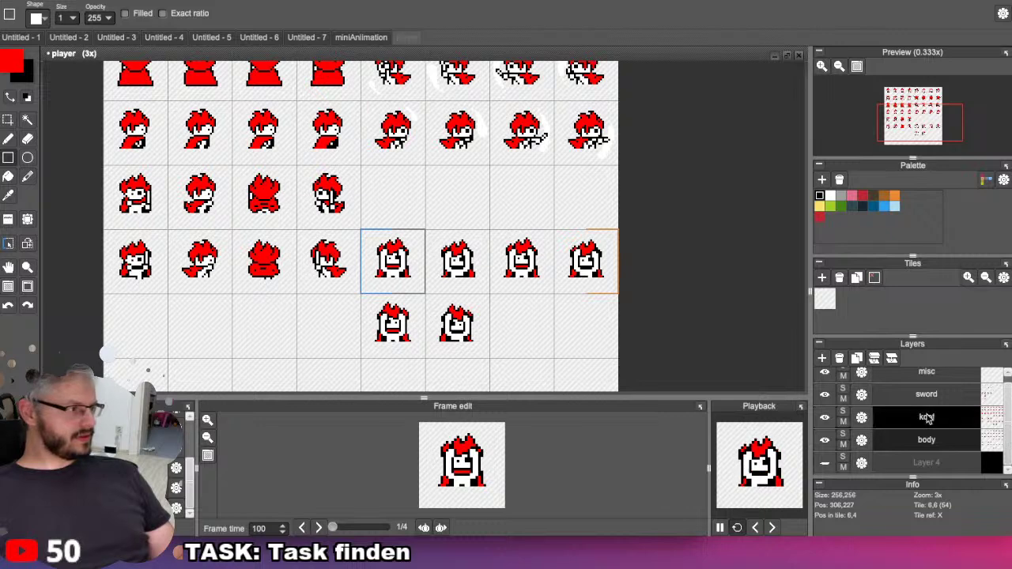
middle_click_drag(357, 181, 374, 222)
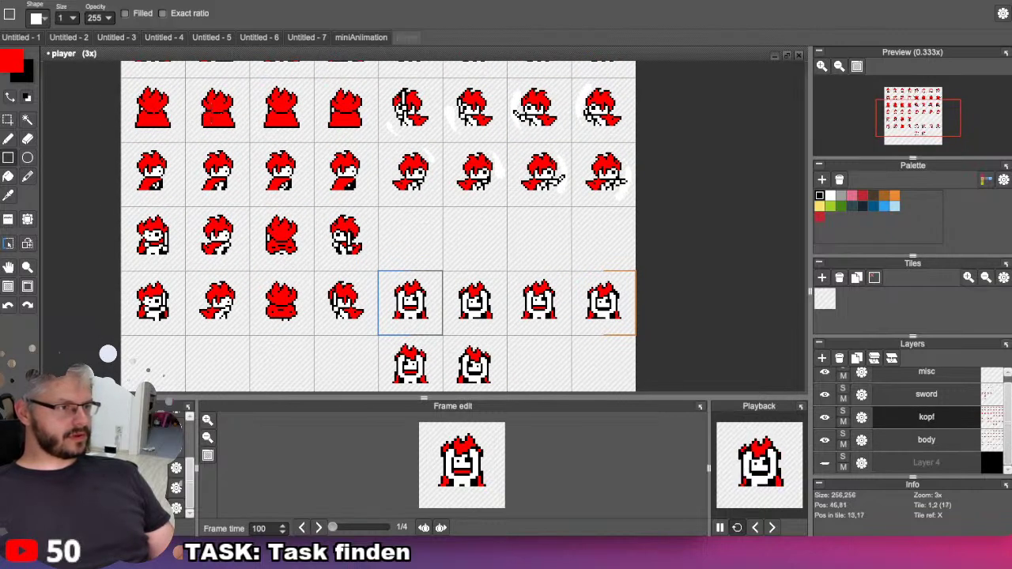
left_click(8, 120)
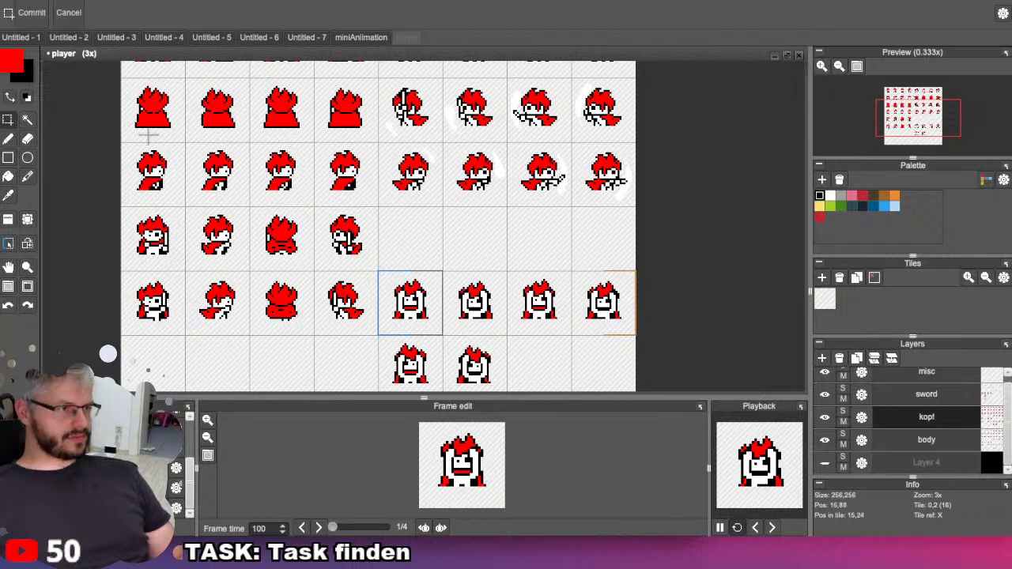
key("ctrl+z")
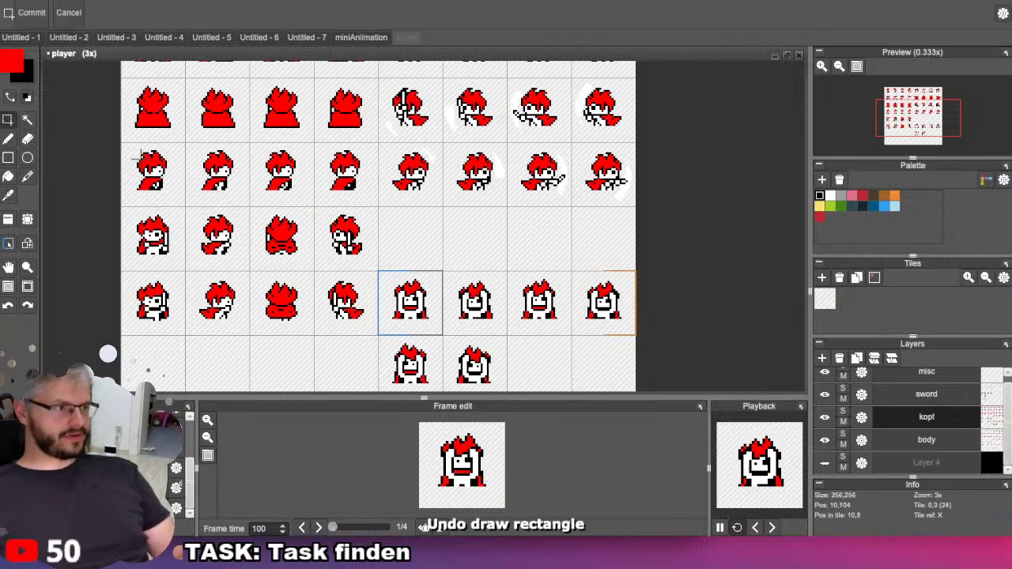
left_click_drag(158, 131, 496, 394)
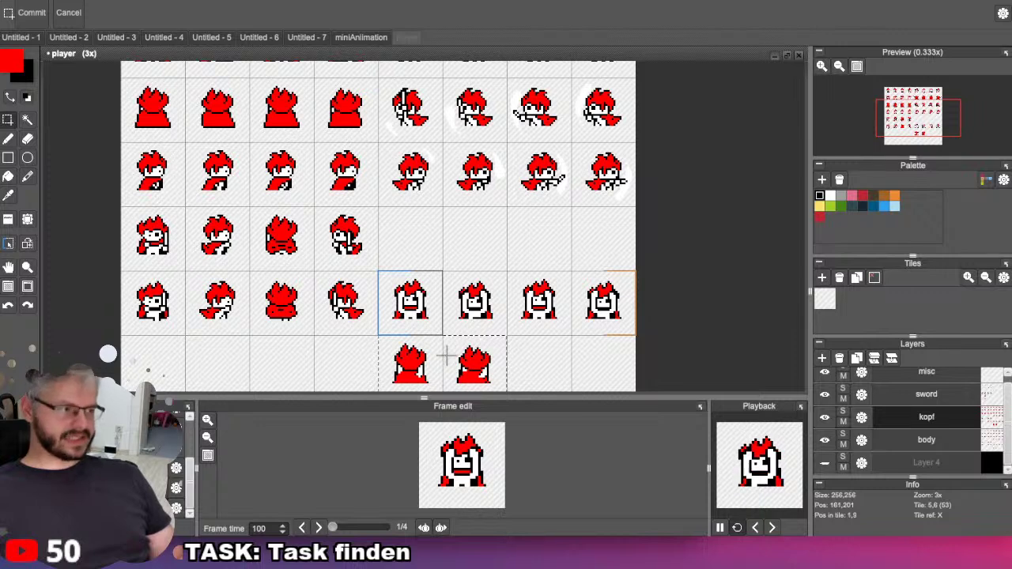
scroll(330, 196, "down", 5)
scroll(330, 196, "right", 3)
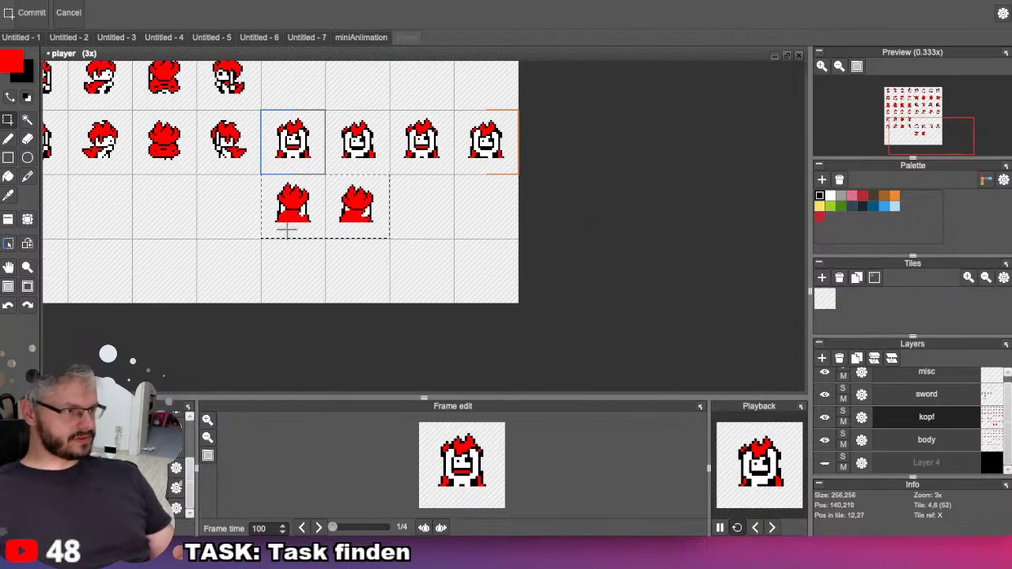
Paint the first back-view figure's cape and shoulders red over the surplus white and stray black pixels, leaving small white arm gaps.
scroll(293, 209, "up", 3)
left_click_drag(207, 187, 369, 288)
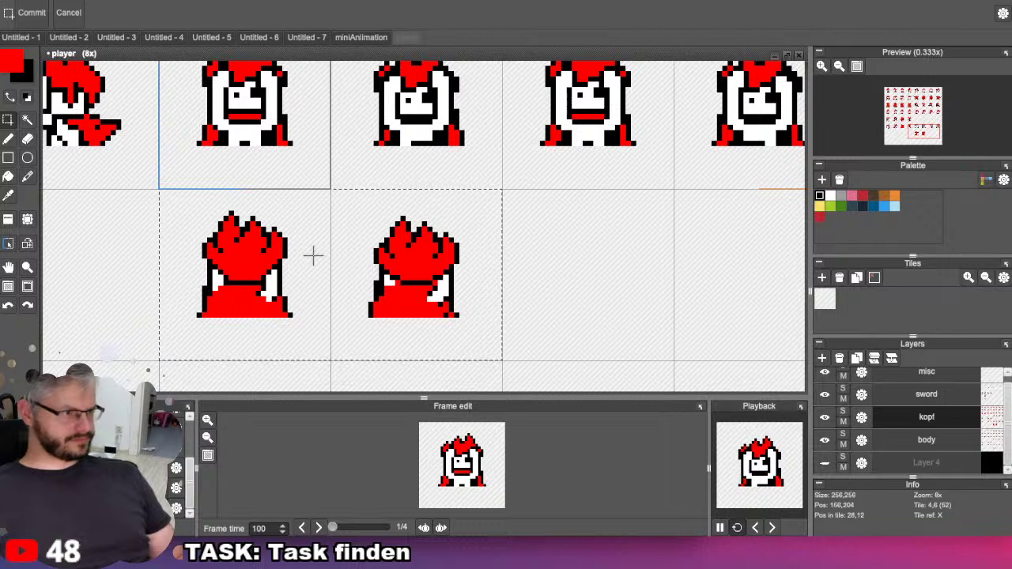
left_click(825, 441)
left_click(825, 442)
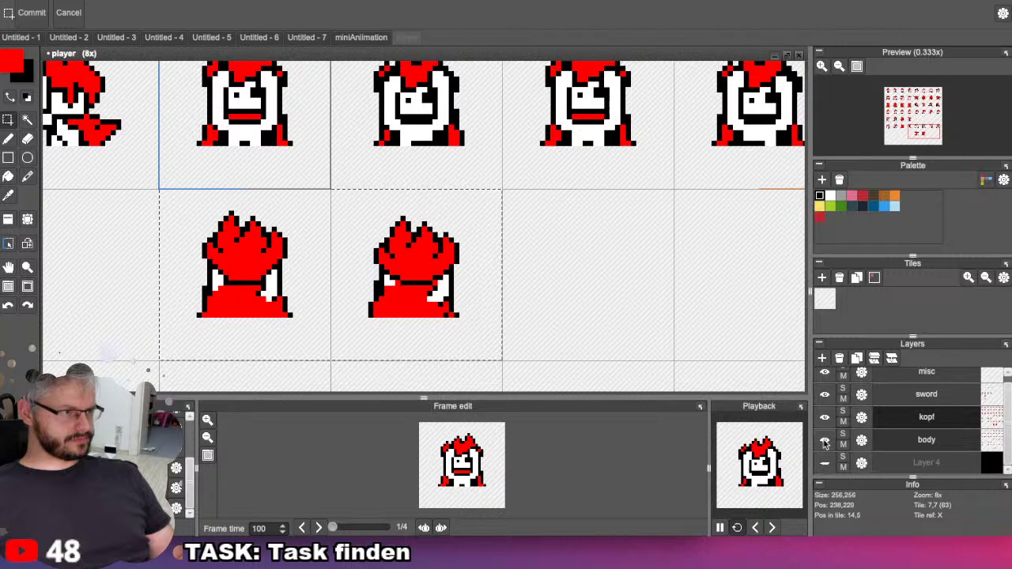
scroll(366, 290, "up", 3)
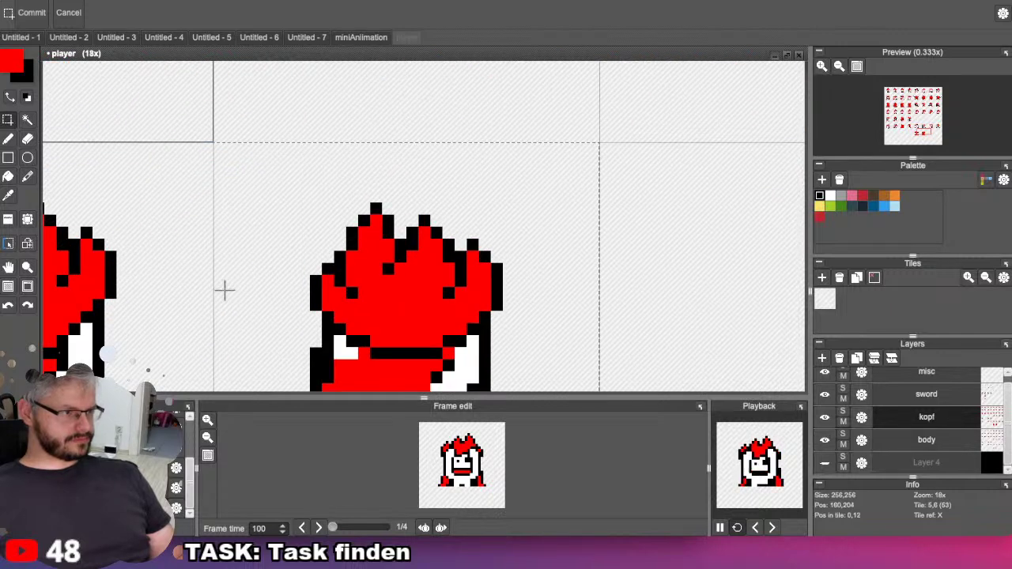
left_click_drag(221, 290, 473, 139)
key("m")
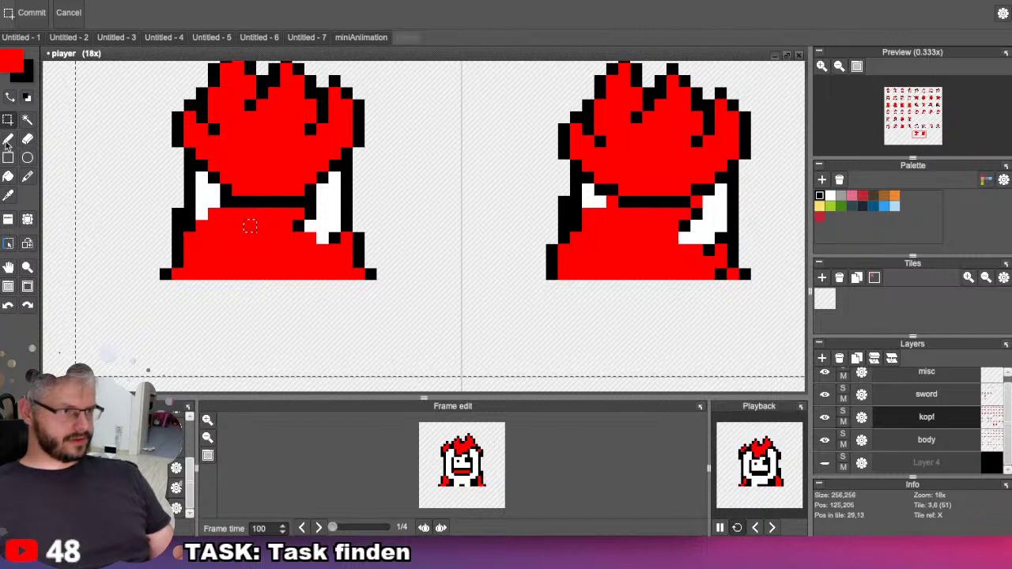
key("b")
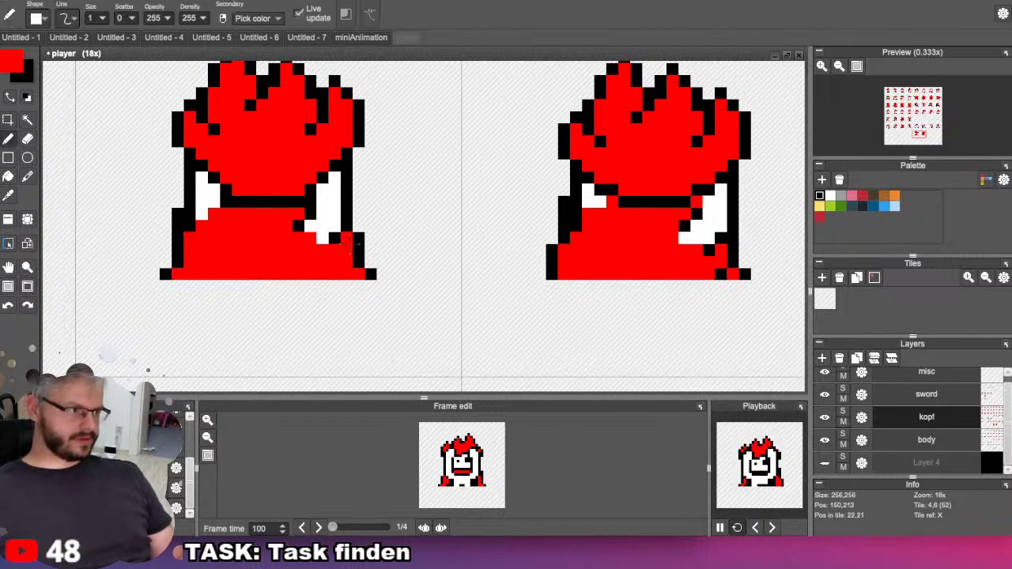
key("i")
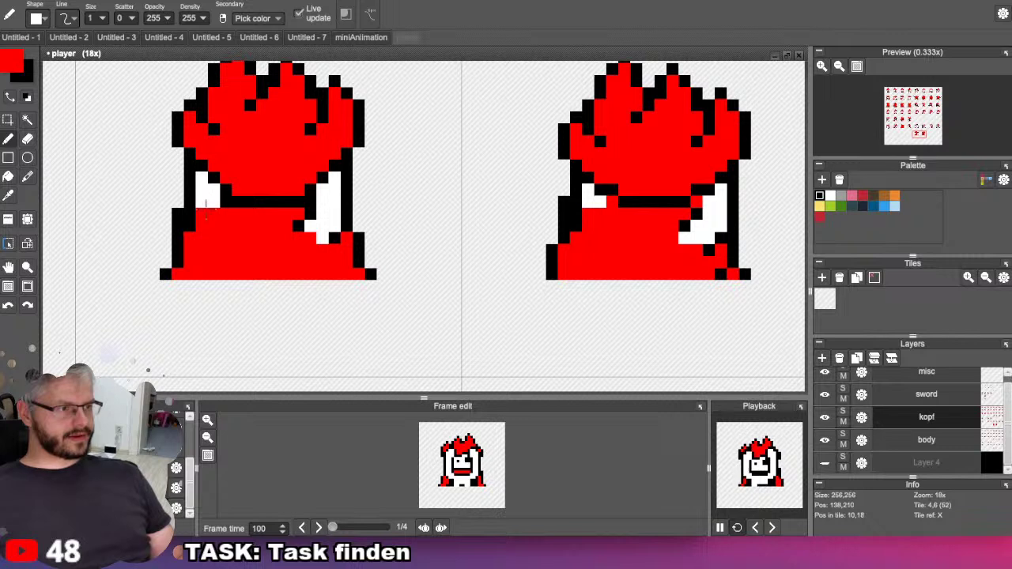
mouse_move(318, 224)
left_mouse_down()
mouse_move(305, 226)
mouse_move(331, 237)
mouse_move(320, 215)
left_mouse_up()
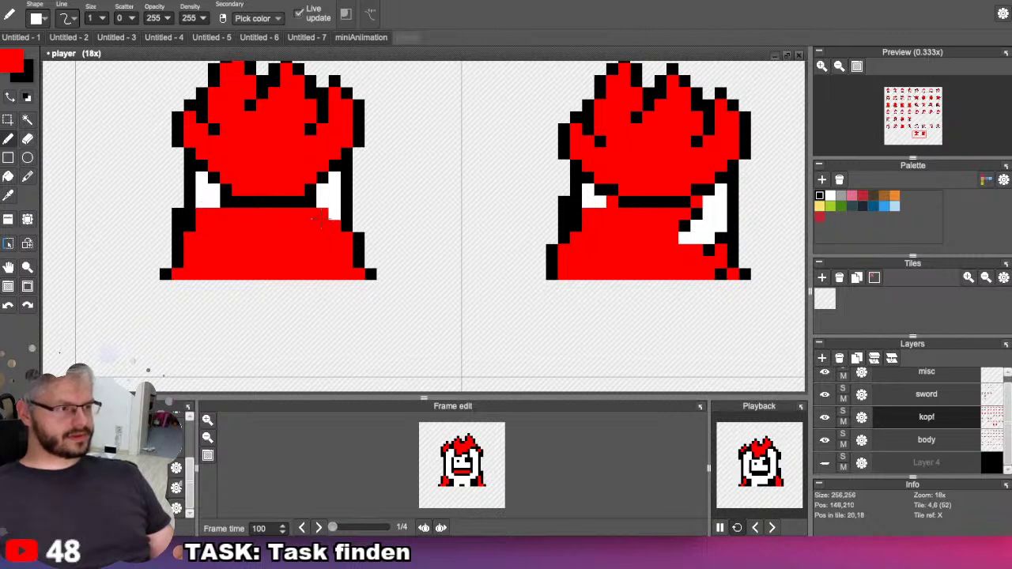
left_click(210, 202)
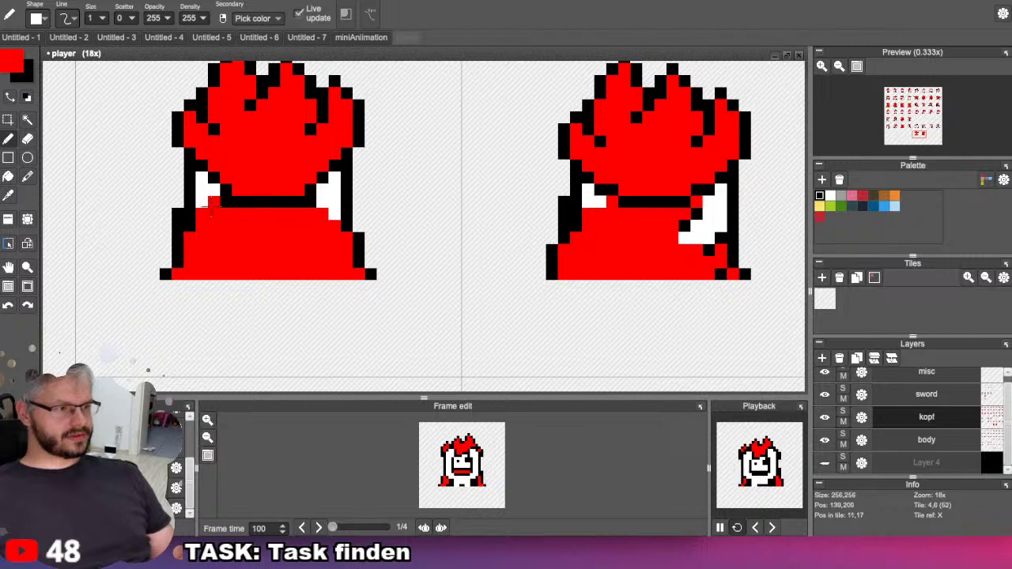
right_click_drag(298, 202, 322, 197)
Even out the neck area of the first back-view figure with black and red pixels so both arm gaps match.
scroll(309, 249, "down", 3)
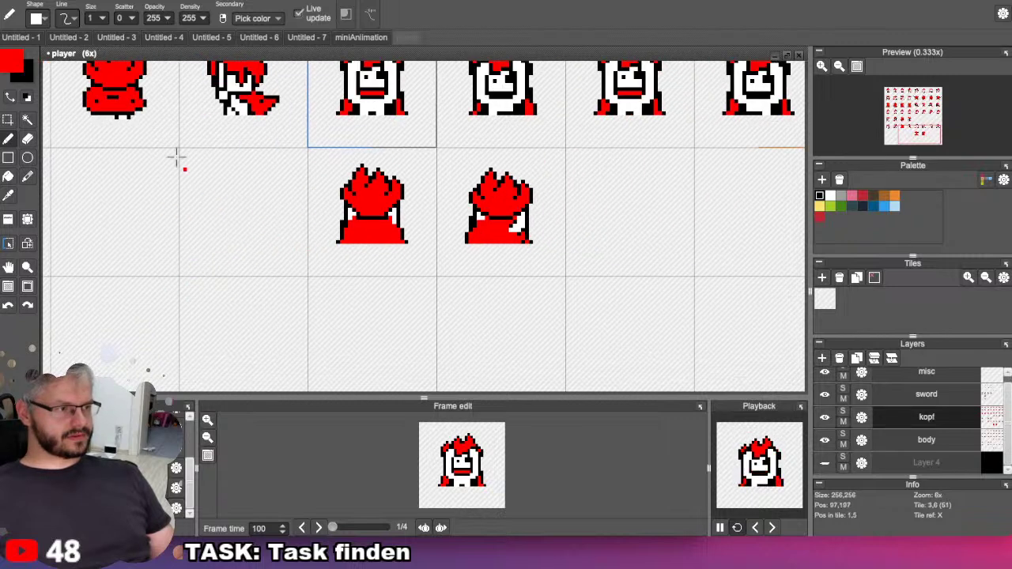
left_click_drag(181, 159, 345, 420)
scroll(277, 315, "up", 2)
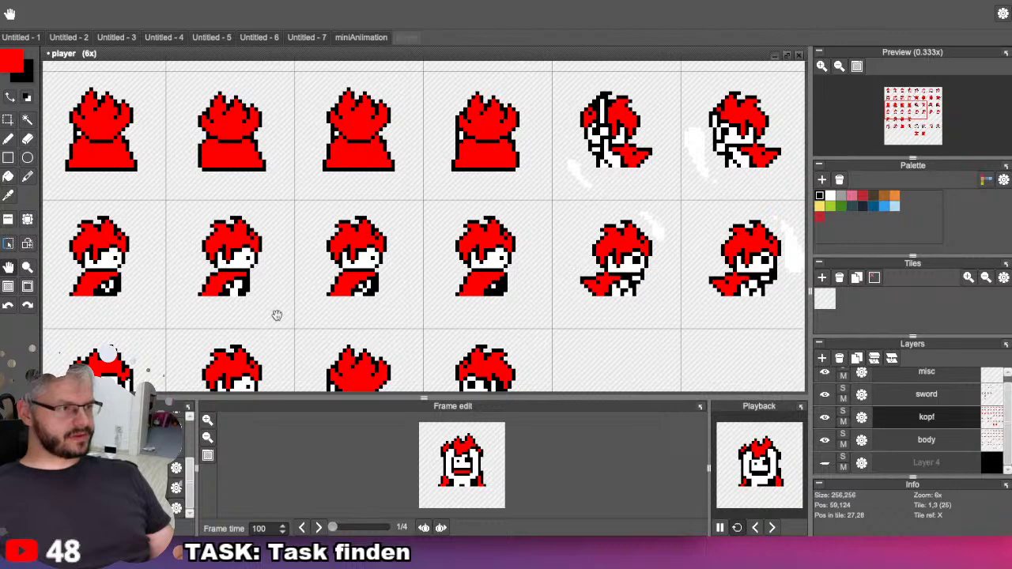
left_click_drag(277, 316, 197, 37)
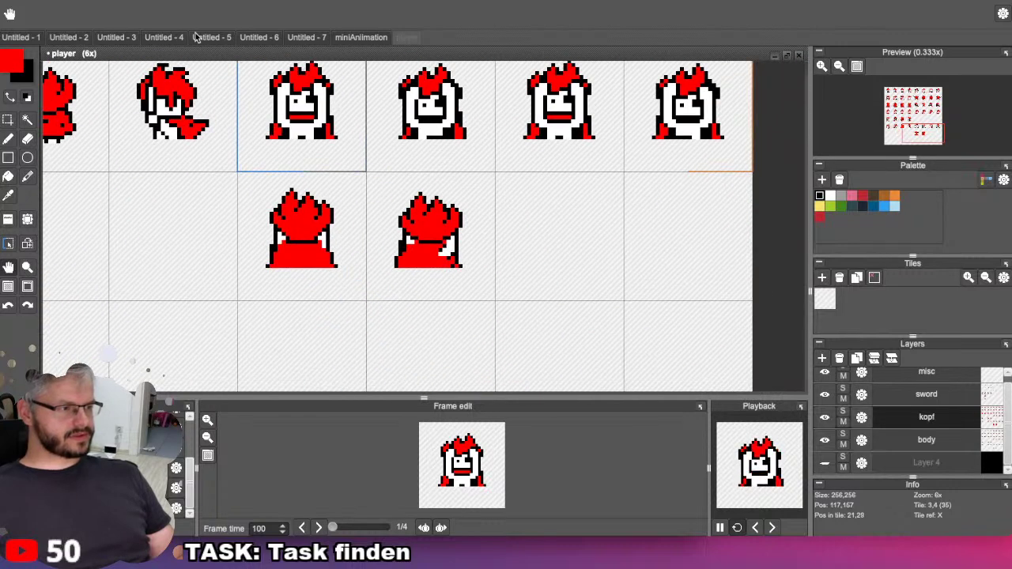
key("b")
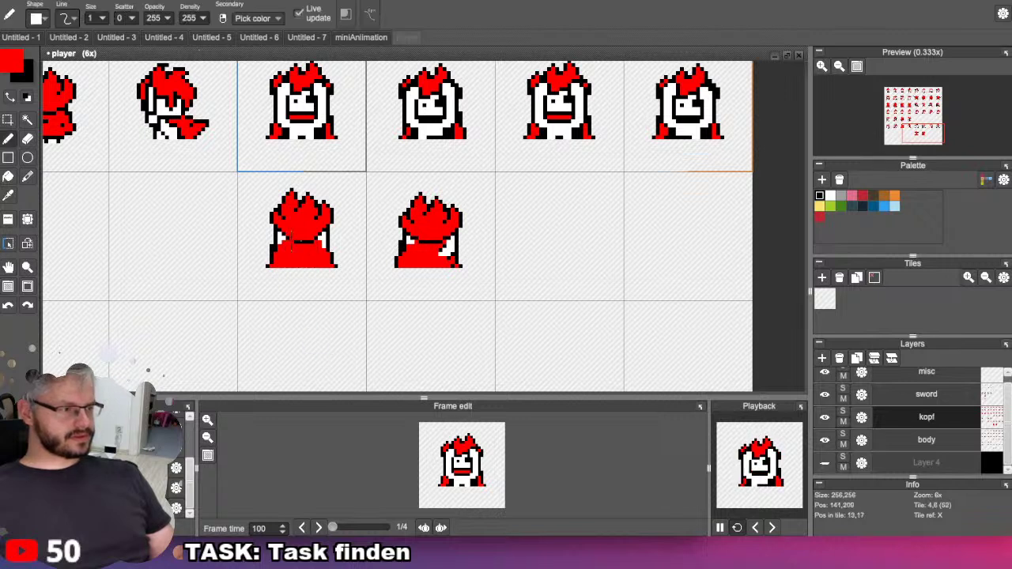
left_click(294, 235, "alt")
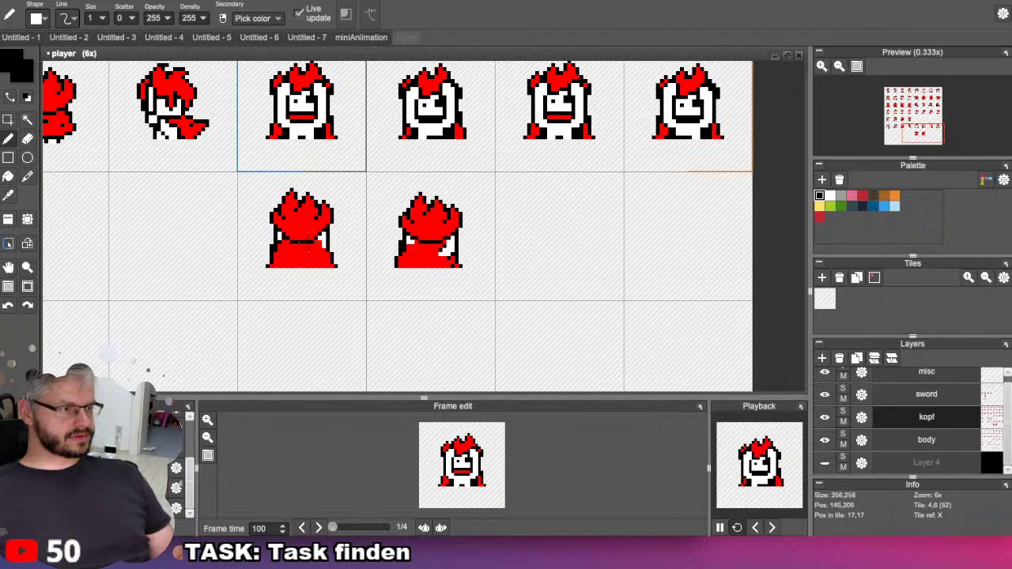
left_click(320, 246, "alt")
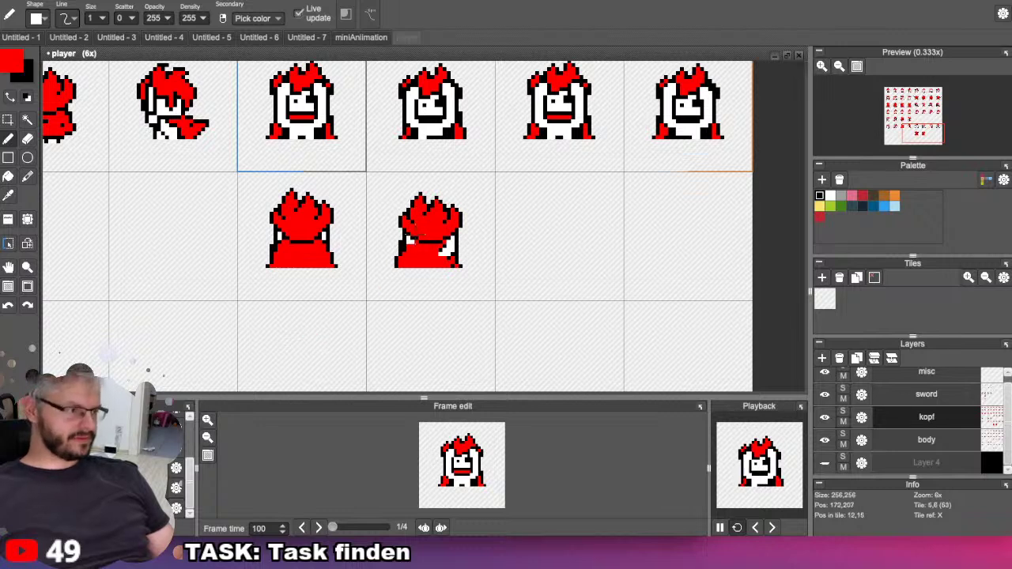
Set the pencil size to 1 pixel for detail work on the back-view figures.
scroll(443, 231, "up", 3)
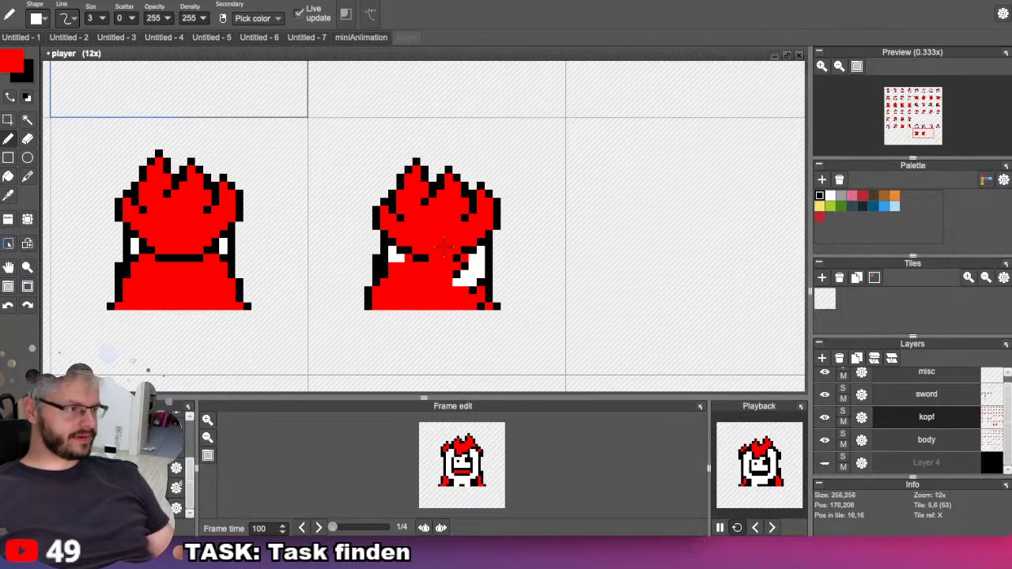
left_click(102, 18)
left_click(97, 32)
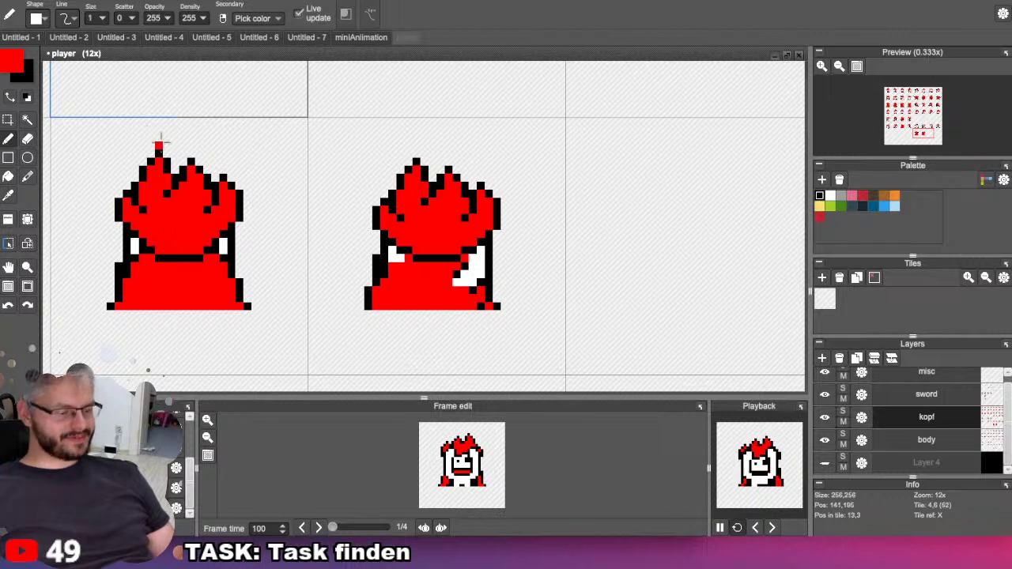
left_click(215, 177)
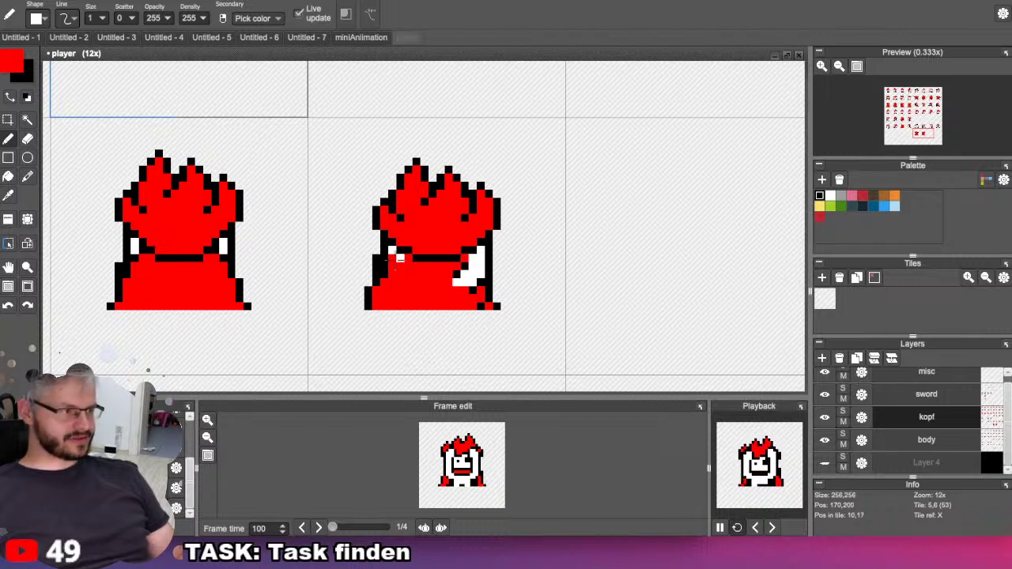
Try reshaping the second back-view figure's neck outline with black pixels, and undo the strokes.
key("x")
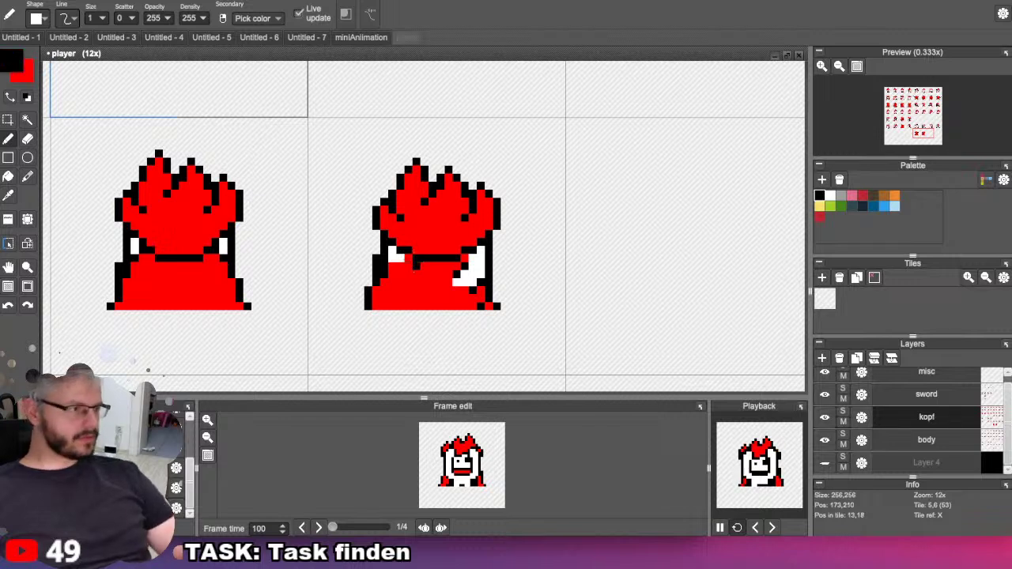
left_click_drag(412, 255, 393, 254)
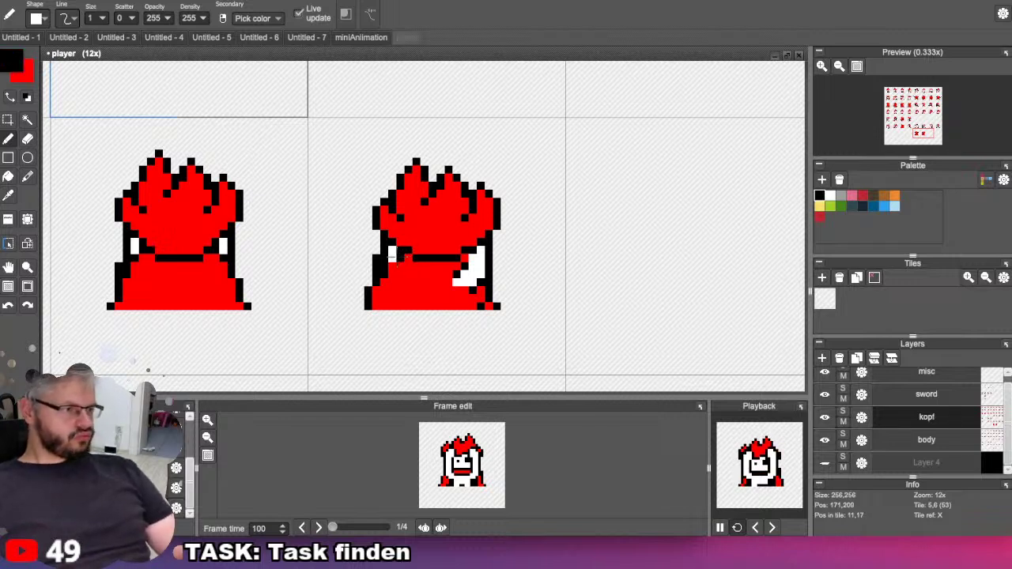
key("ctrl+z")
key("ctrl+z")
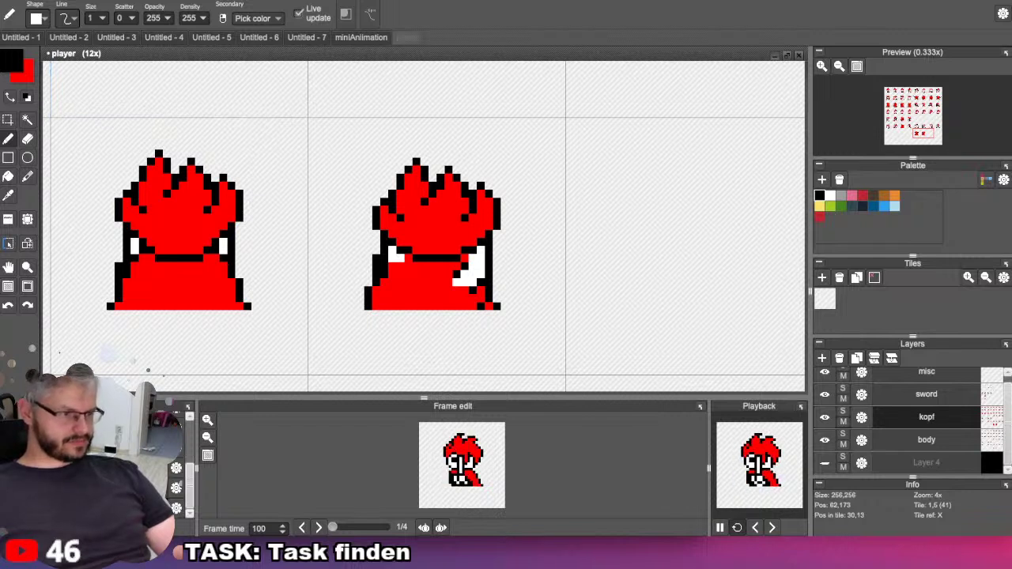
Set up a four-frame animation starting at the first back-view raised-arms tile, with a frame time of 100.
left_click(176, 508)
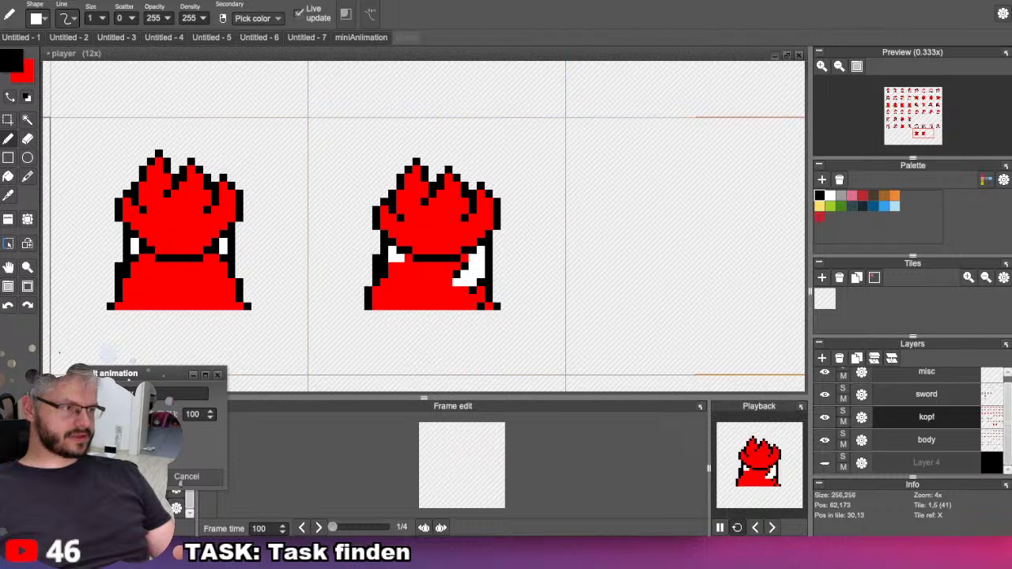
left_click(182, 478)
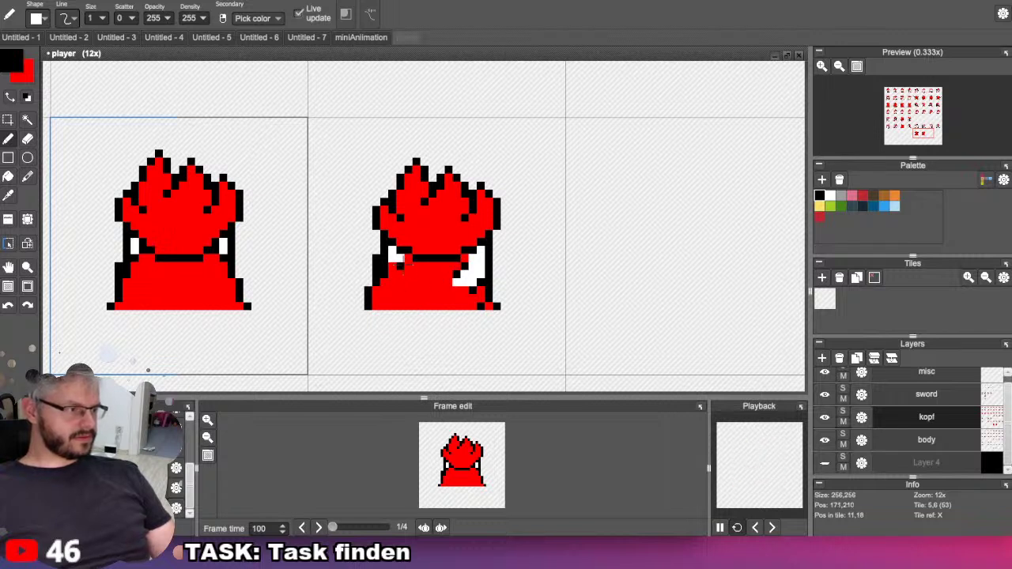
Complete the second back-view figure's neck outline in black and paint the white patch in its cape red.
left_click(473, 254)
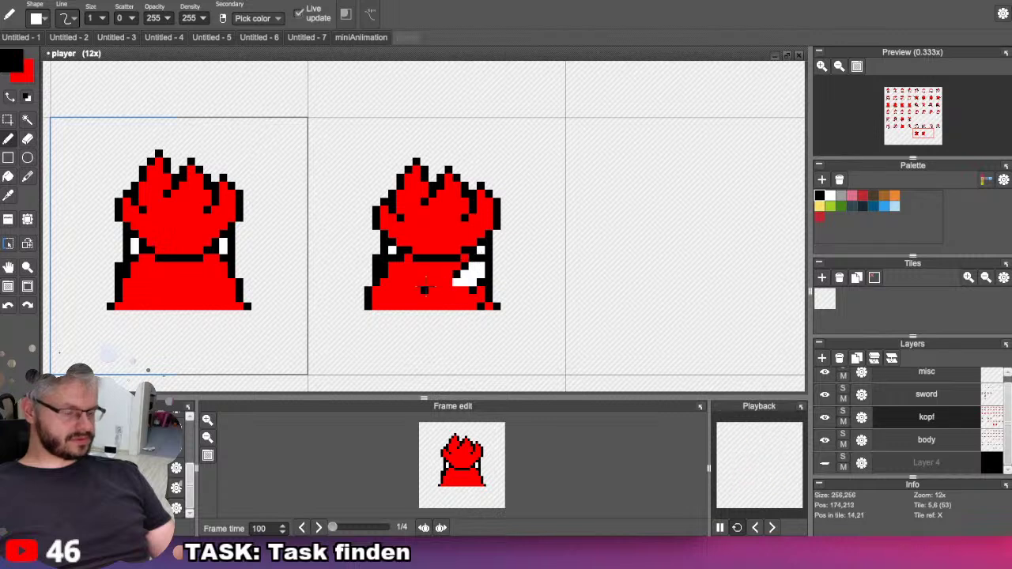
key("x")
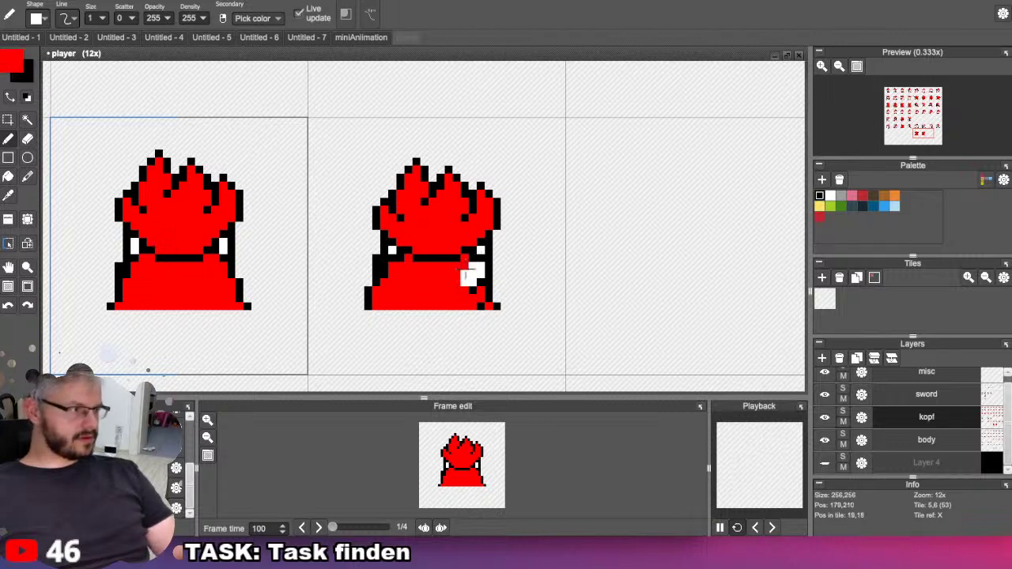
left_click_drag(476, 269, 464, 282)
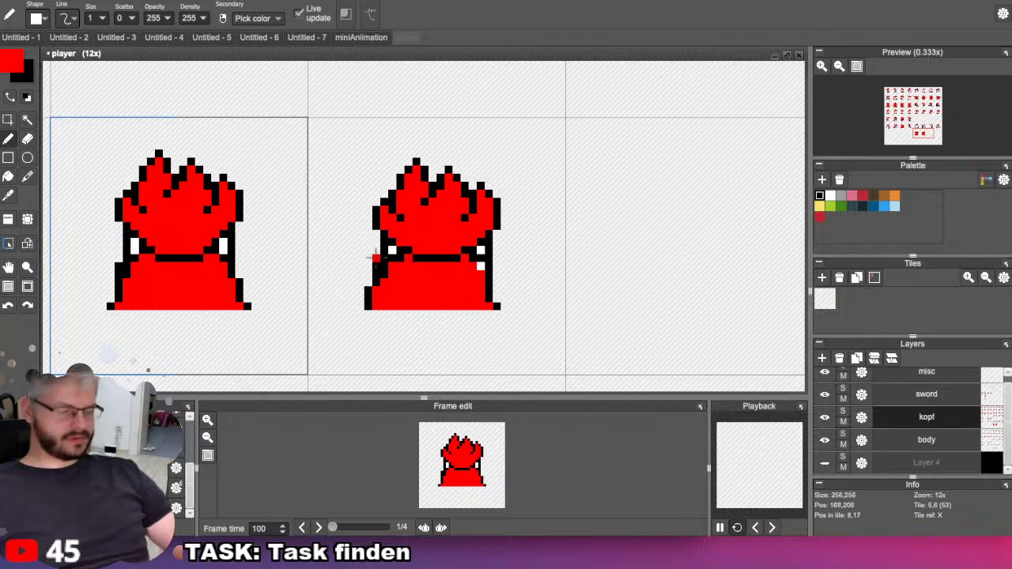
Erase surplus outline pixels beside the figures' arms on the body layer and paint the second cape's leftover white pixel red.
key("e")
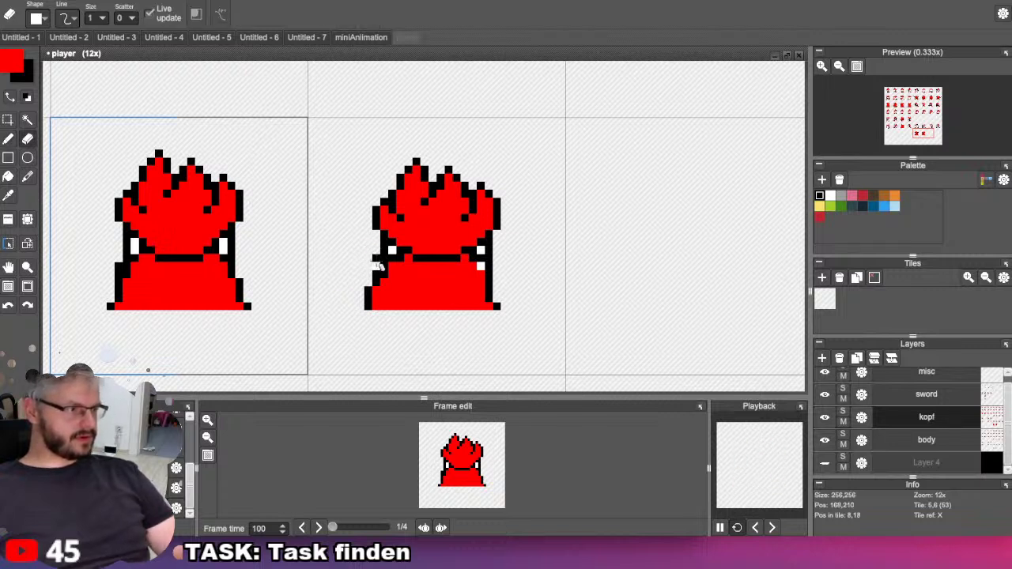
left_click(927, 440)
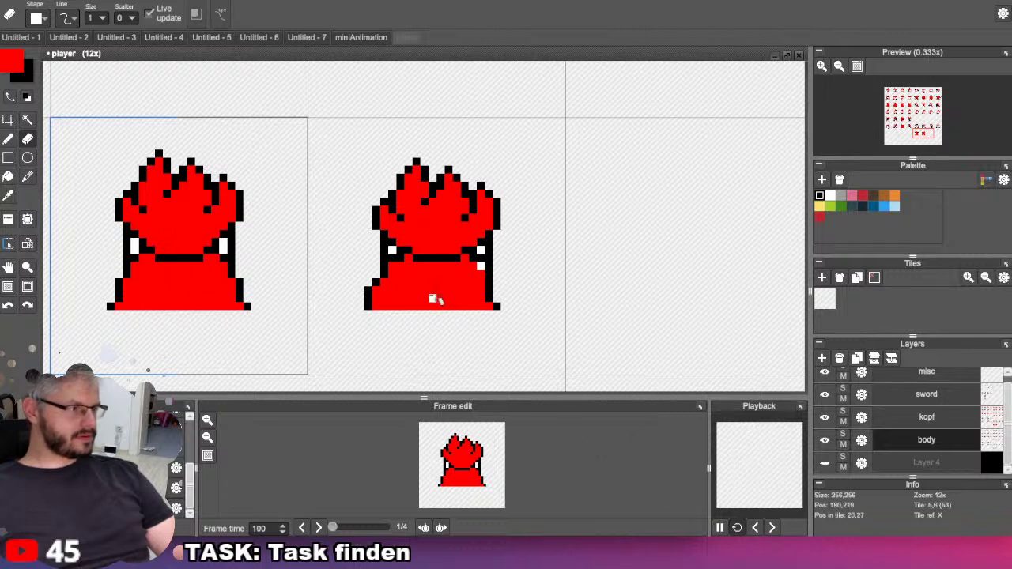
key("x")
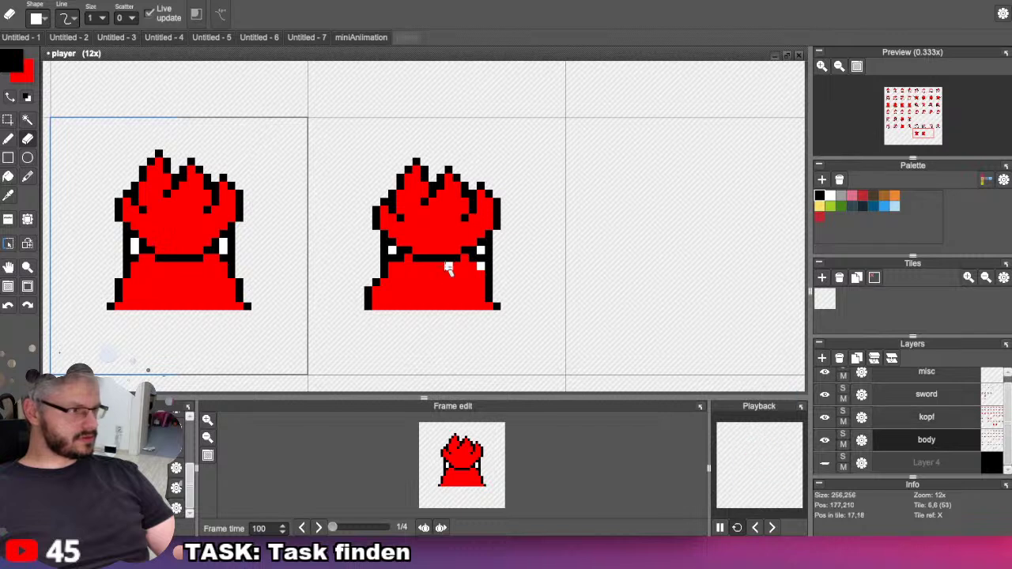
key("b")
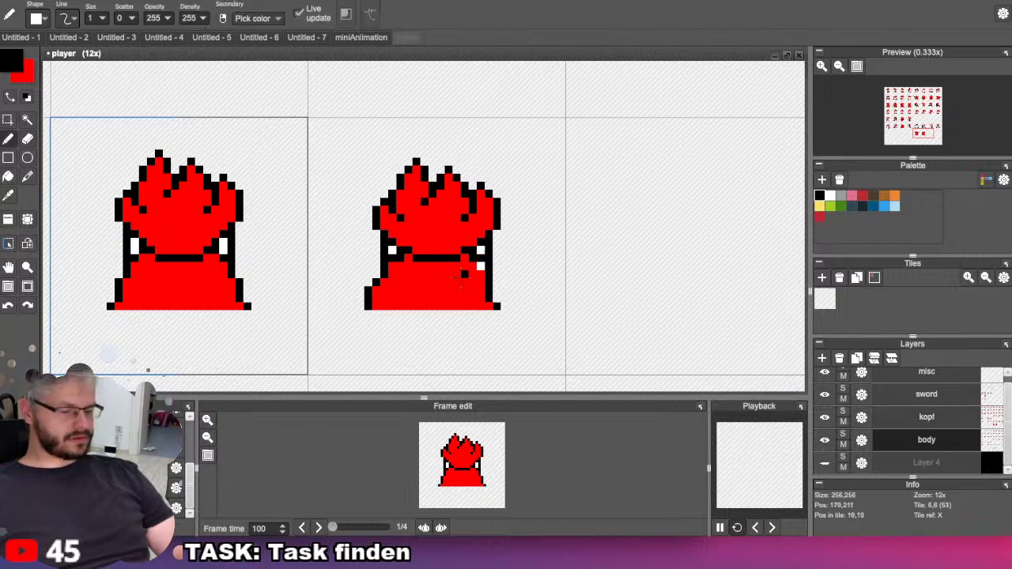
key("x")
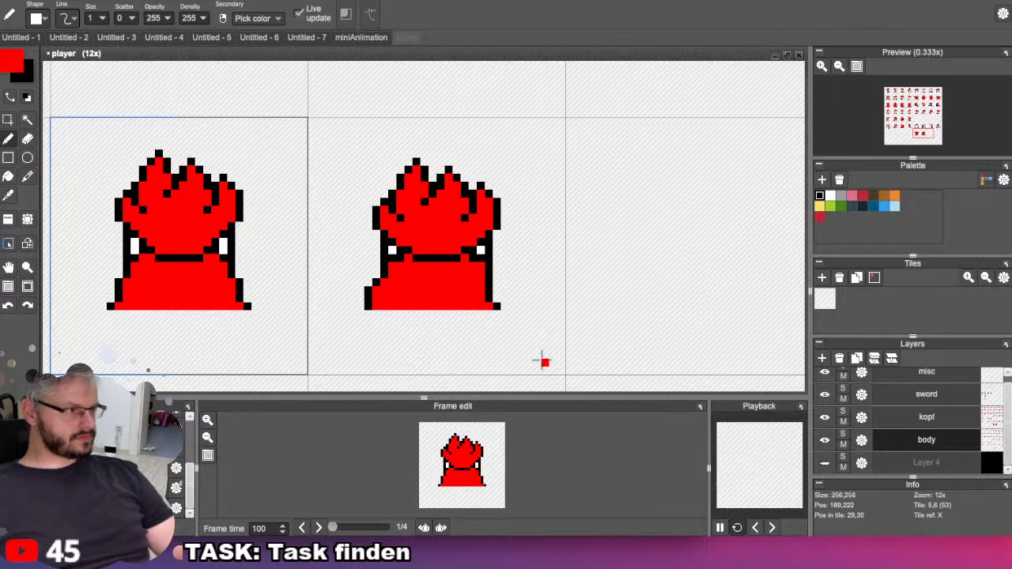
Compare the two retouched back-view frames with the other sprites on the sheet.
key("minus")
key("space")
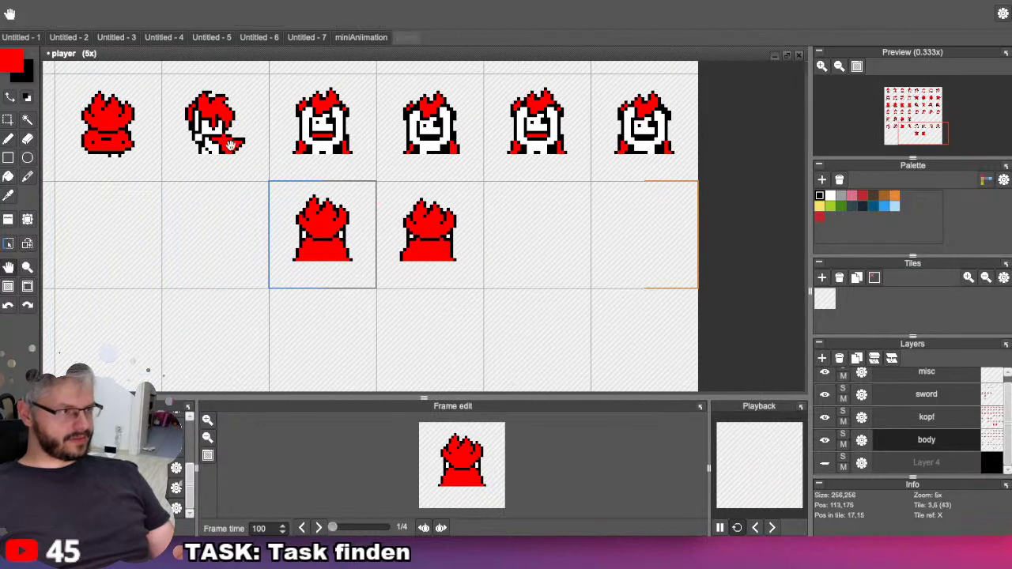
left_click_drag(229, 145, 439, 360)
left_click_drag(280, 175, 135, 103)
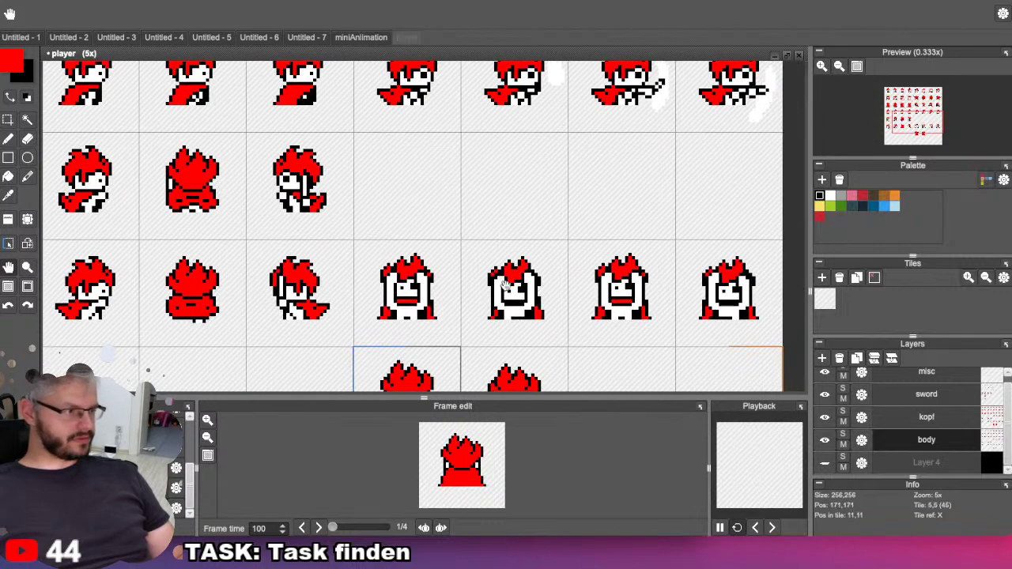
left_click_drag(461, 332, 353, 210)
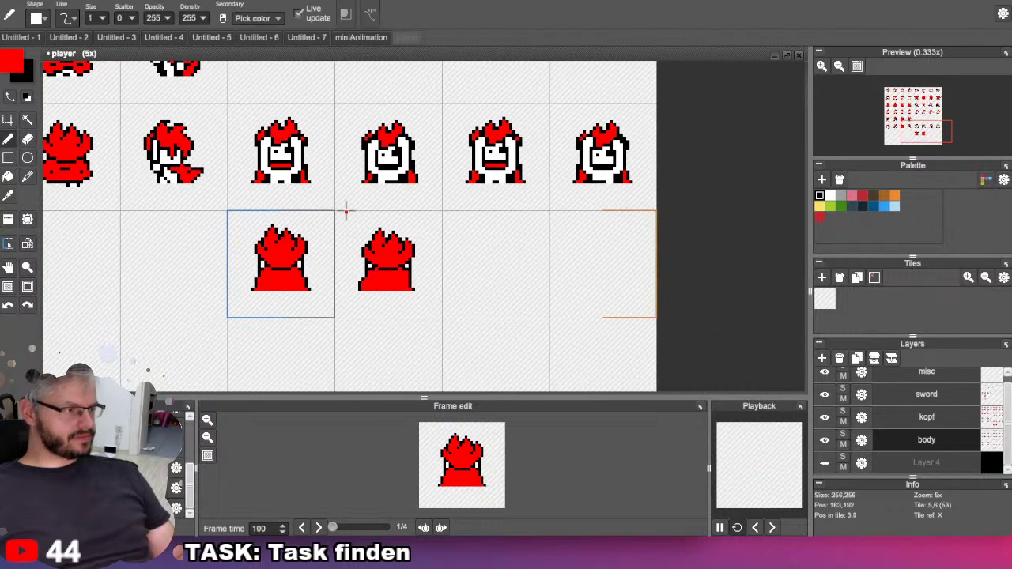
scroll(350, 215, "up", 1)
scroll(350, 216, "up", 1)
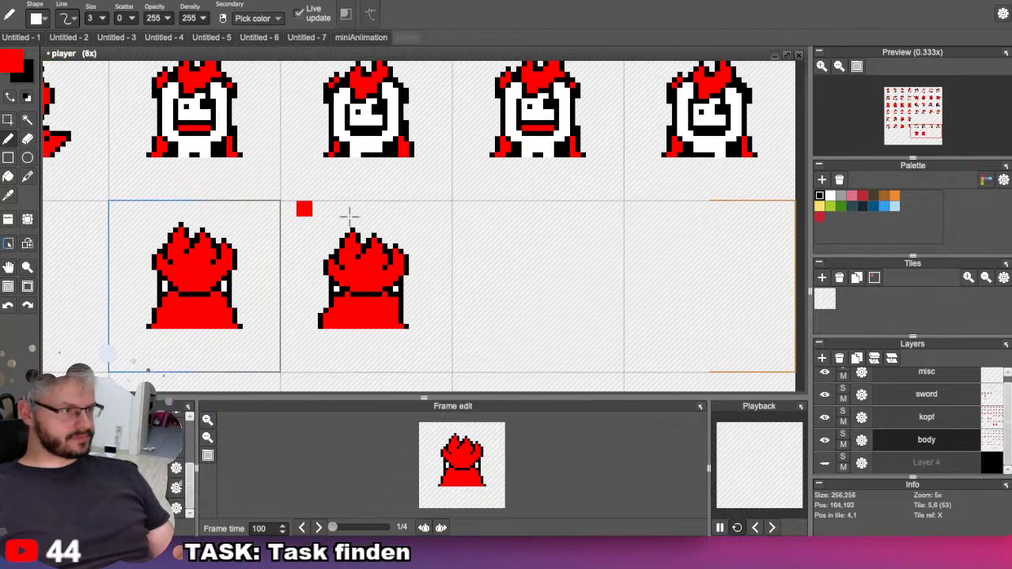
scroll(350, 215, "up", 2)
scroll(301, 220, "down", 3)
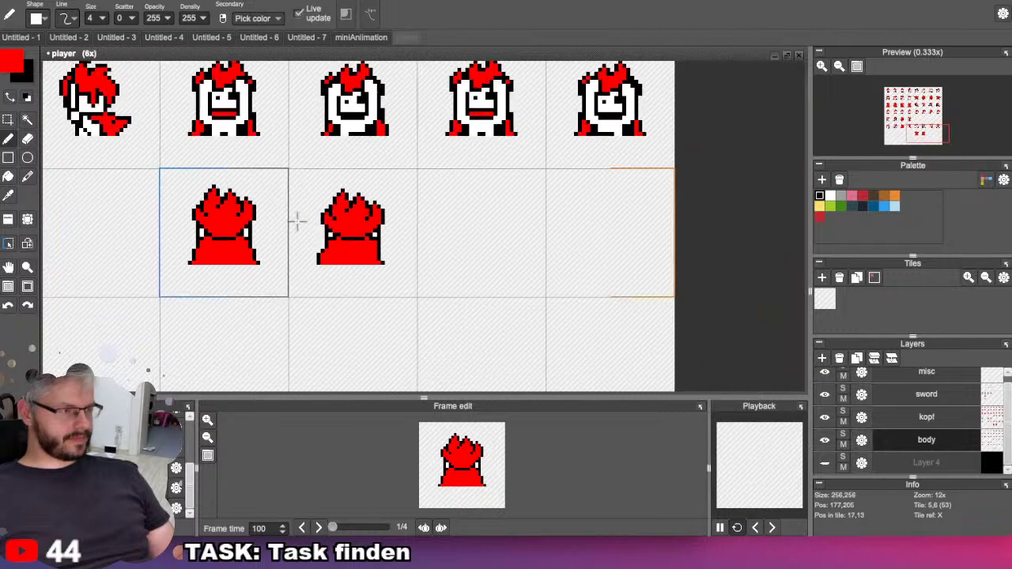
Copy the body layer of the first two back-view raised-arms tiles into the two empty tiles at the end of that row.
left_click(8, 119)
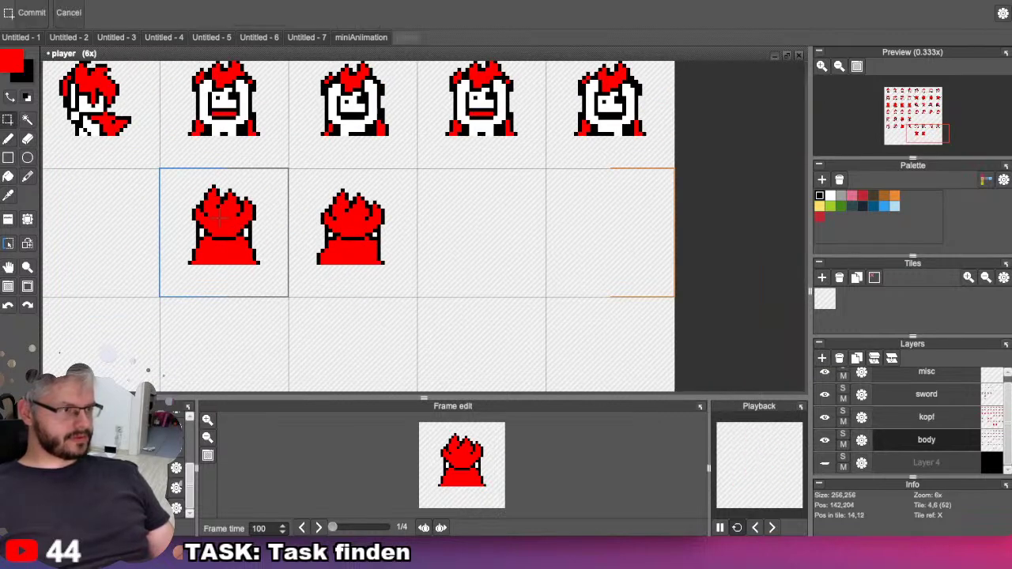
key("ctrl+a")
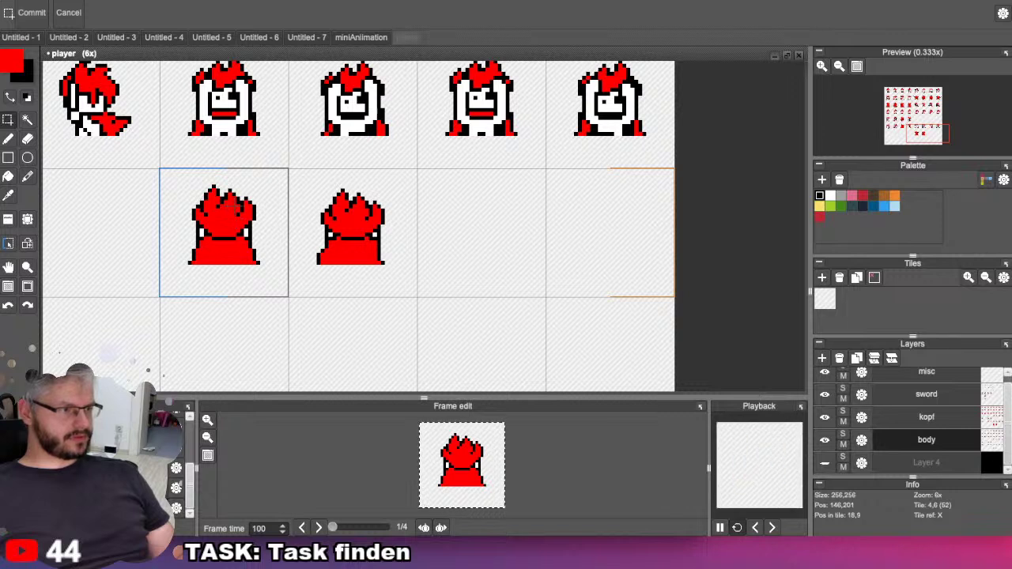
left_click_drag(296, 208, 327, 207)
key("ctrl+v")
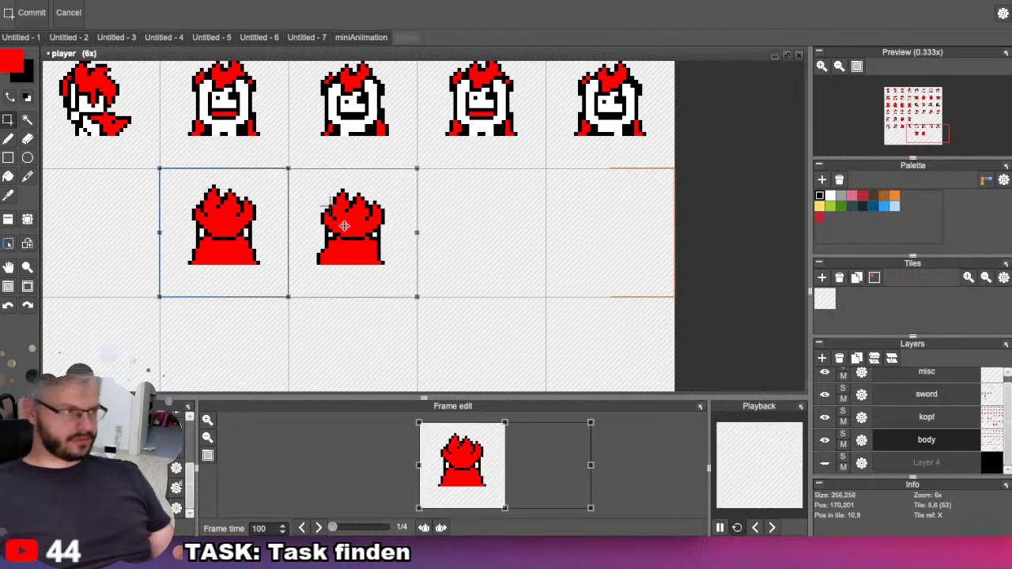
key("Right")
key("Right")
key("Right")
key("Right")
key("Right")
key("Right")
key("Right")
key("Right")
key("Right")
key("Right")
key("Right")
key("Right")
key("Right")
key("Right")
key("Right")
key("Right")
key("Right")
key("Right")
key("Right")
key("Right")
key("Right")
key("Right")
key("Right")
key("Right")
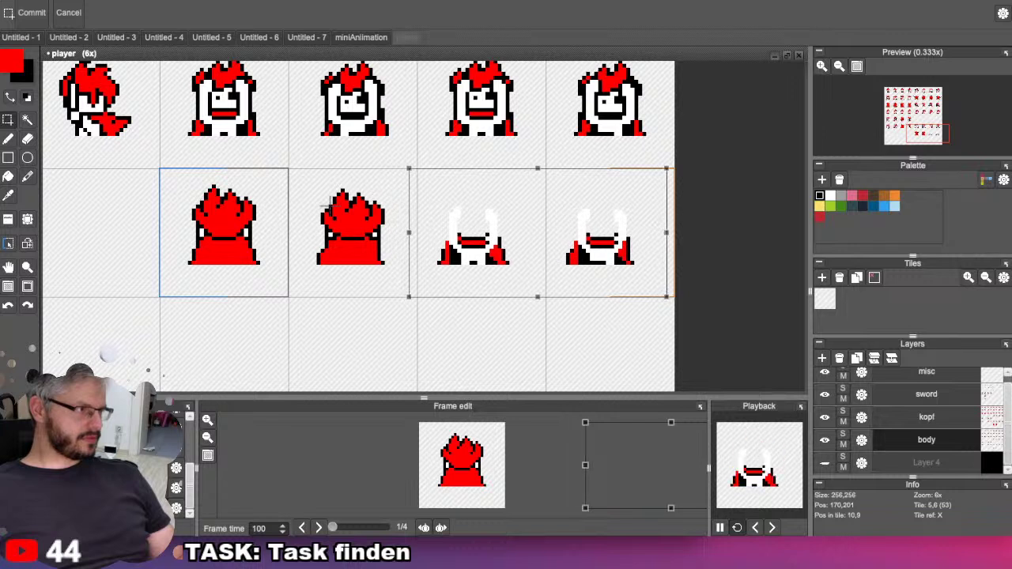
key("Return")
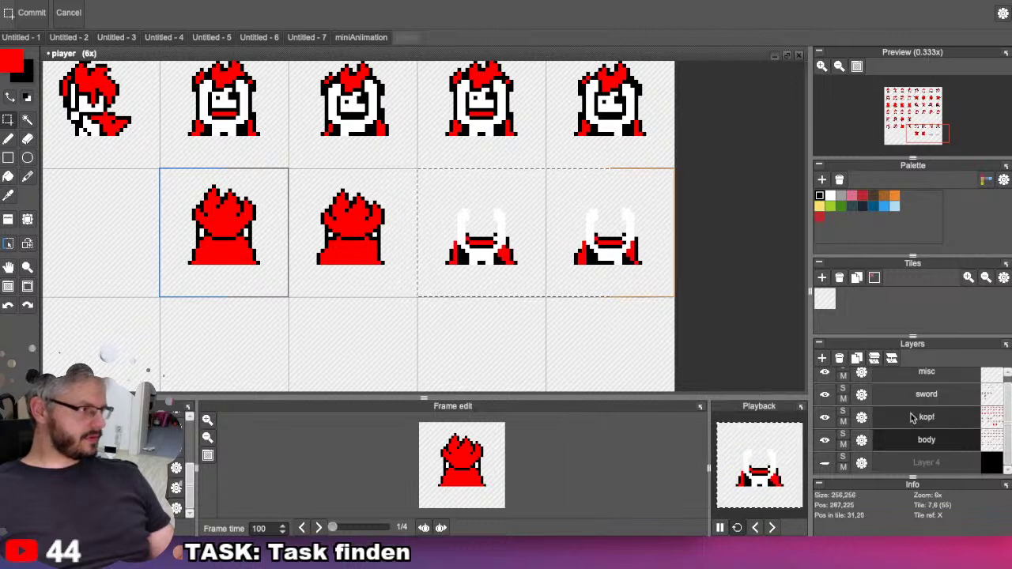
Copy the kopf layer of the first two back-view tiles into the last two tiles, aligned over the copied bodies.
left_click(251, 272, "ctrl")
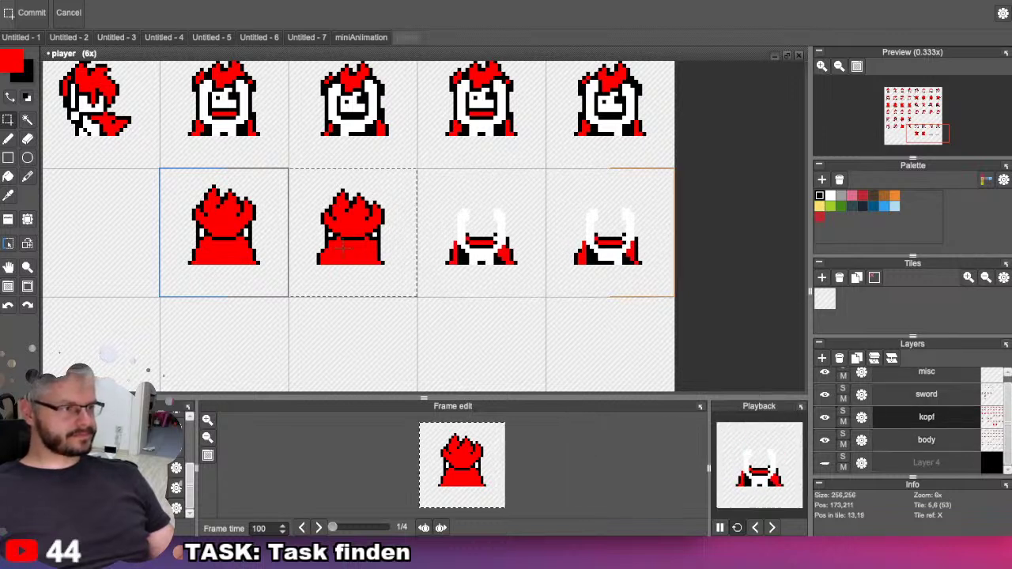
key("ctrl+v")
key("Right")
key("Right")
key("Right")
key("Right")
key("Right")
key("Right")
key("Right")
key("Right")
key("Right")
key("Right")
key("Right")
key("Right")
key("Right")
key("Right")
key("Right")
key("Right")
key("Right")
key("Right")
key("Right")
key("Right")
key("Right")
key("Right")
key("Right")
key("Right")
key("Right")
key("Right")
key("Right")
key("Right")
key("Right")
key("Right")
key("Right")
key("Right")
key("Right")
key("Right")
key("Right")
key("Right")
key("Right")
key("Right")
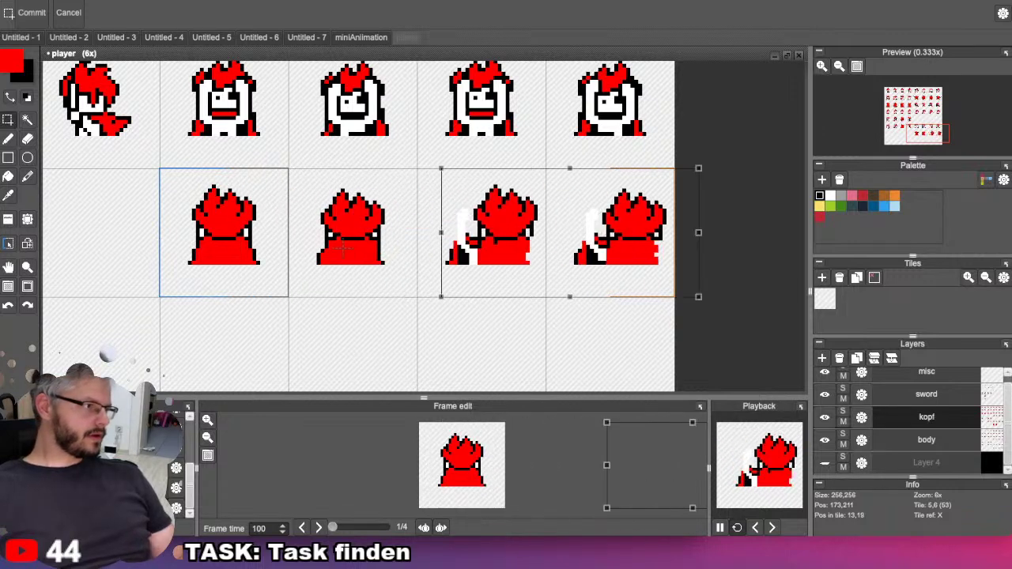
key("Left")
key("Left")
key("Left")
key("Left")
key("Left")
key("Left")
key("Return")
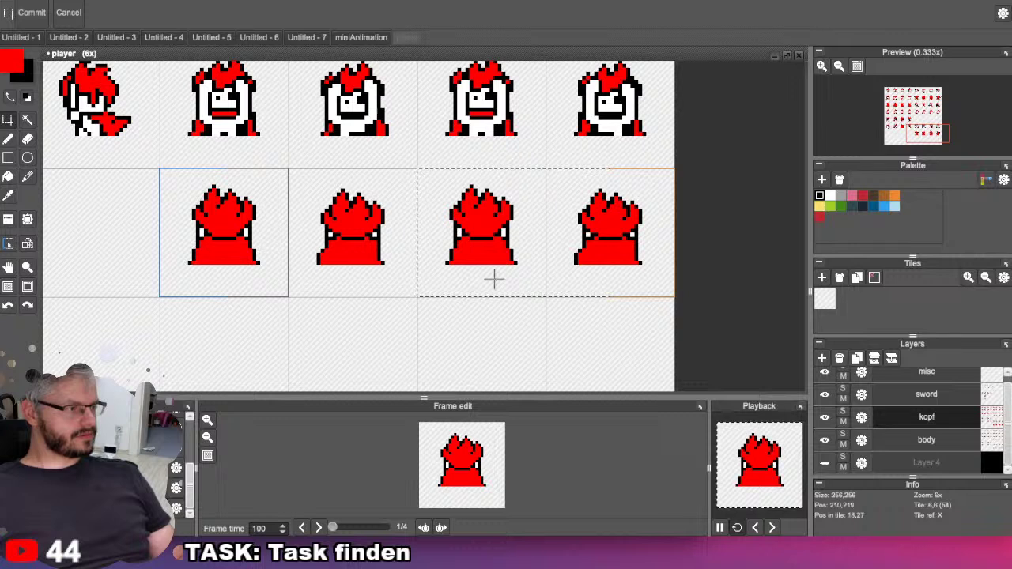
Undo the flip of the fourth back-view tile on the kopf layer and flip that tile horizontally on the body layer instead.
left_click(601, 276)
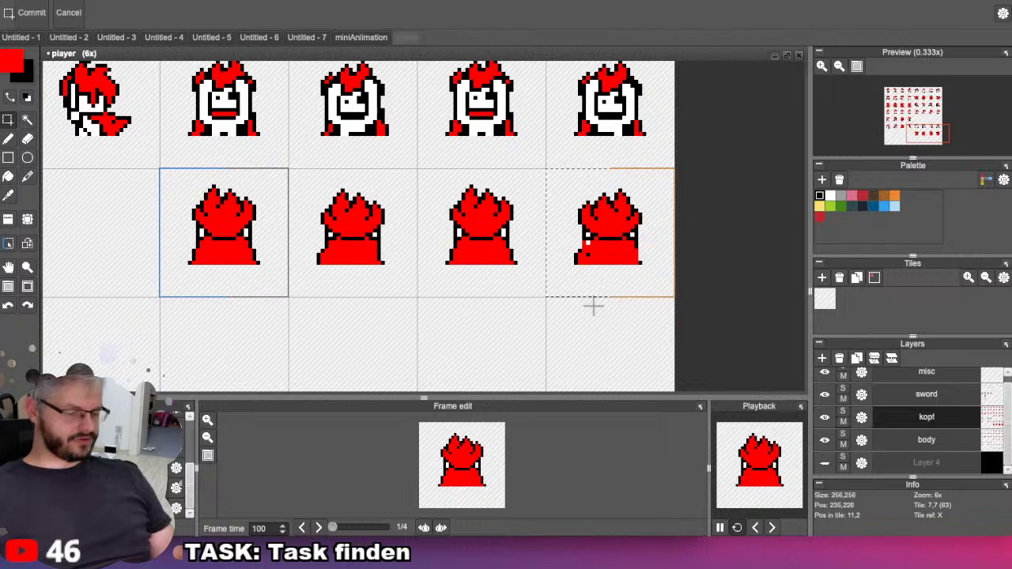
key("ctrl+z")
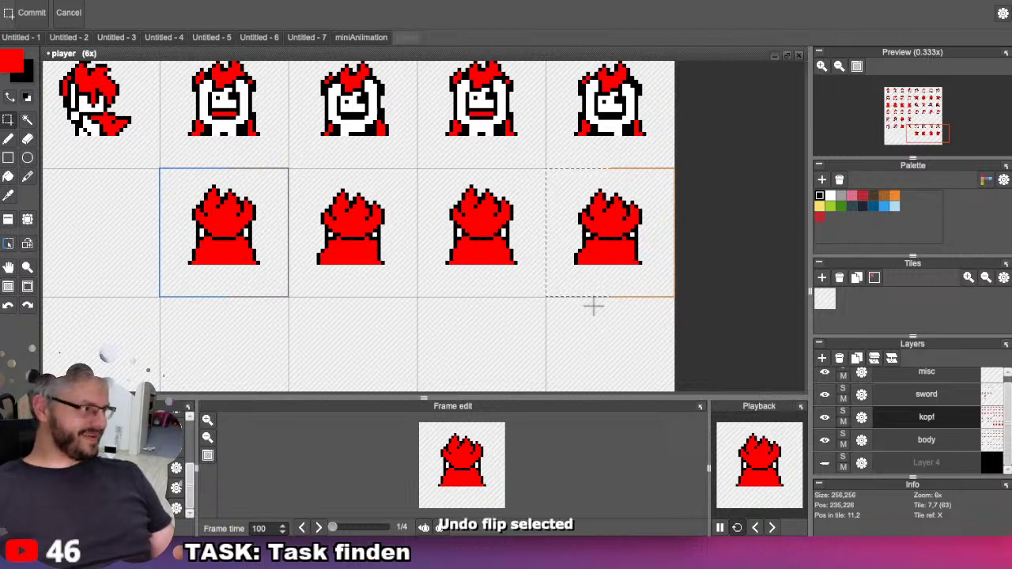
left_click(948, 446)
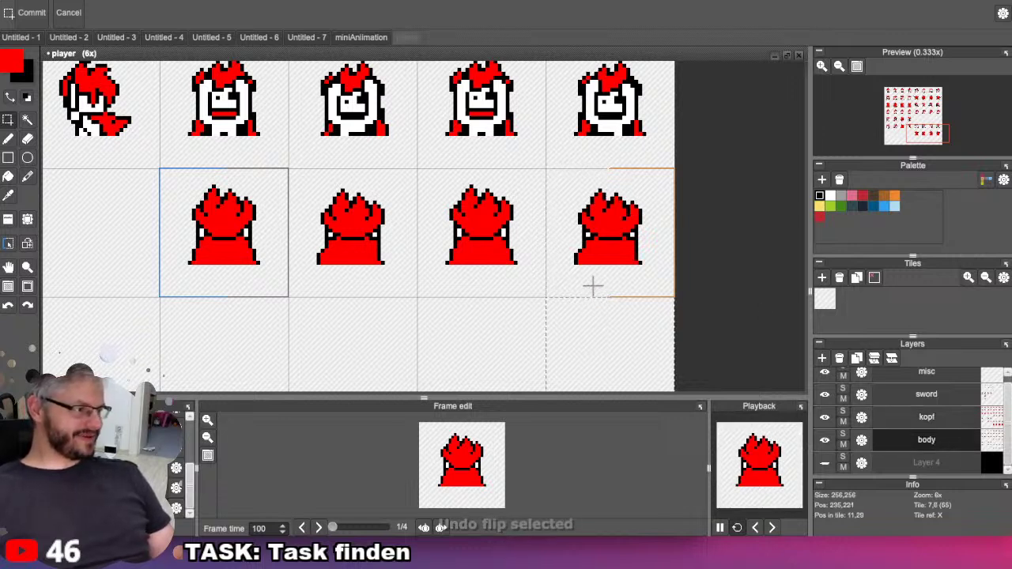
key("h")
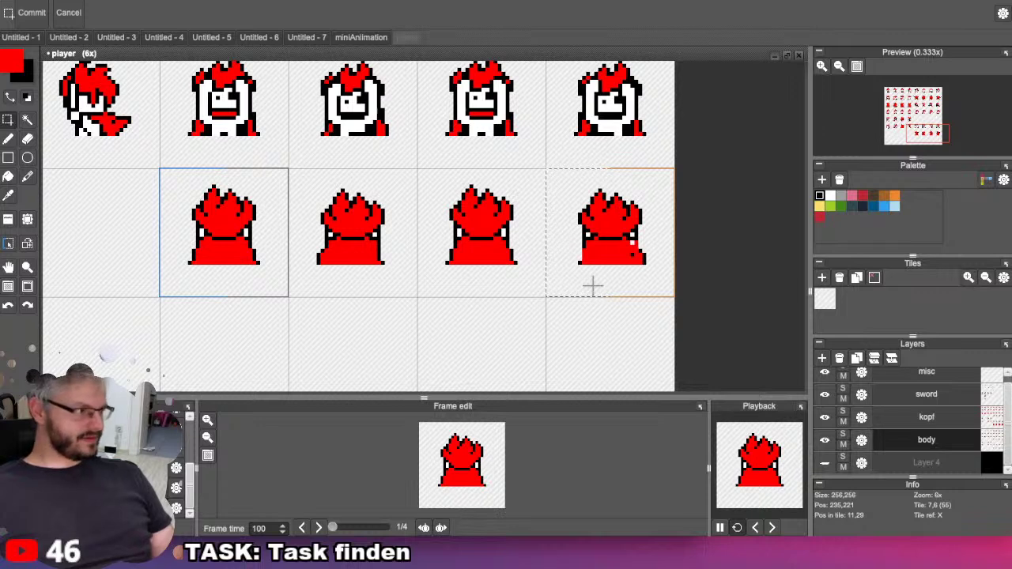
With a size 1 pencil, redraw the fourth figure's side outlines in black and paint the stray white and black cape pixels red.
key("plus")
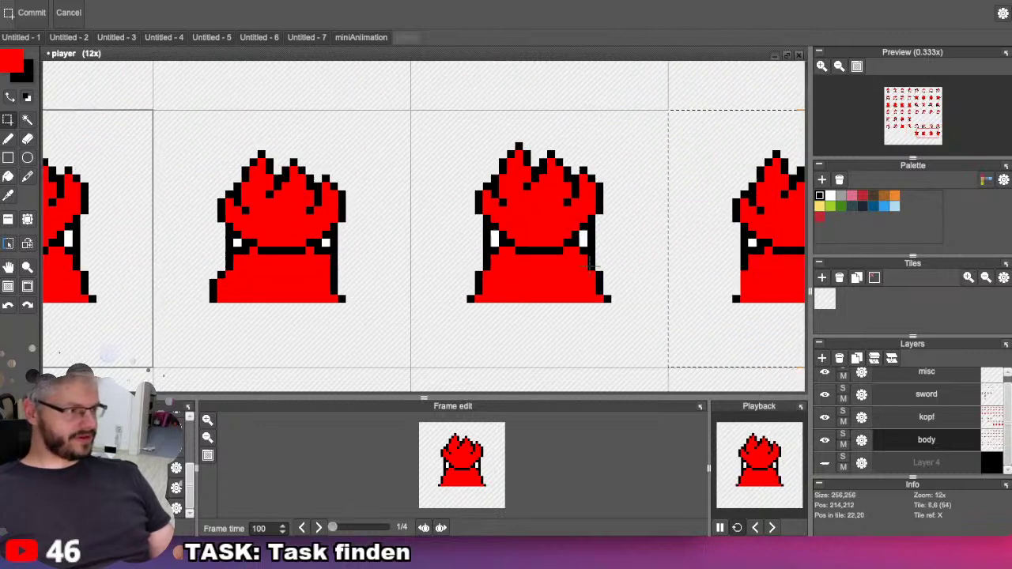
left_click_drag(358, 235, 299, 194)
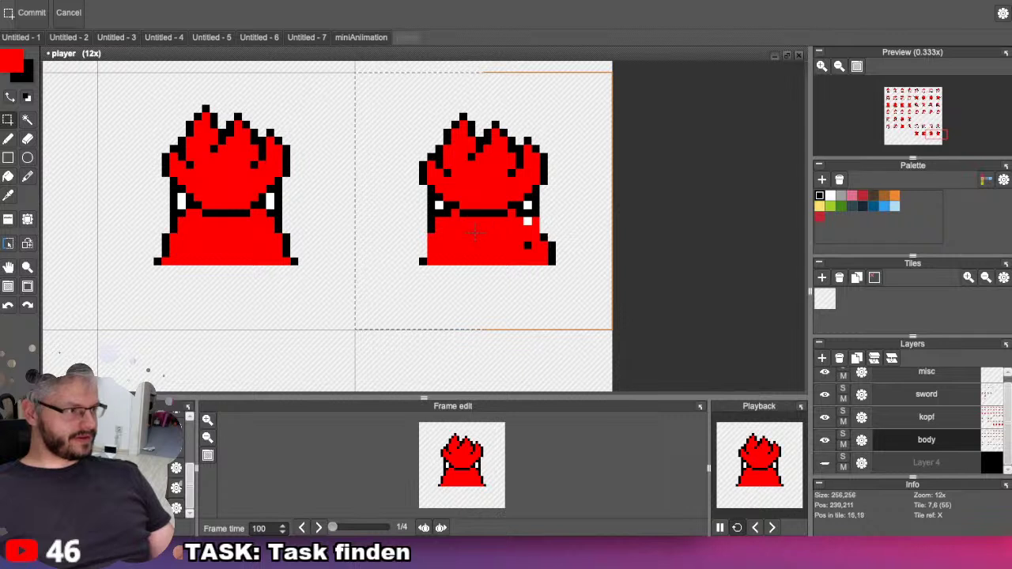
key("b")
key("ctrl+d")
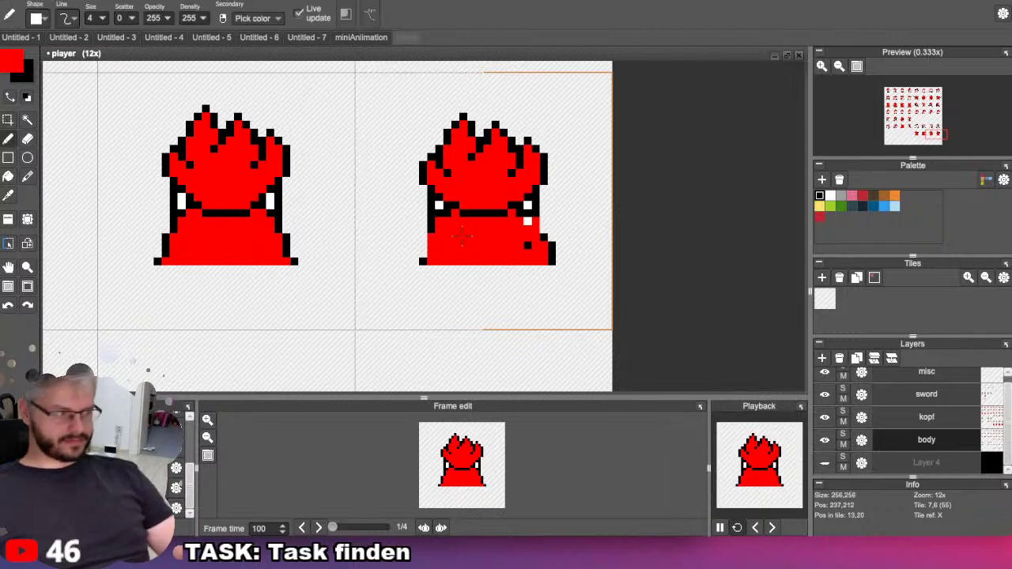
left_click(101, 17)
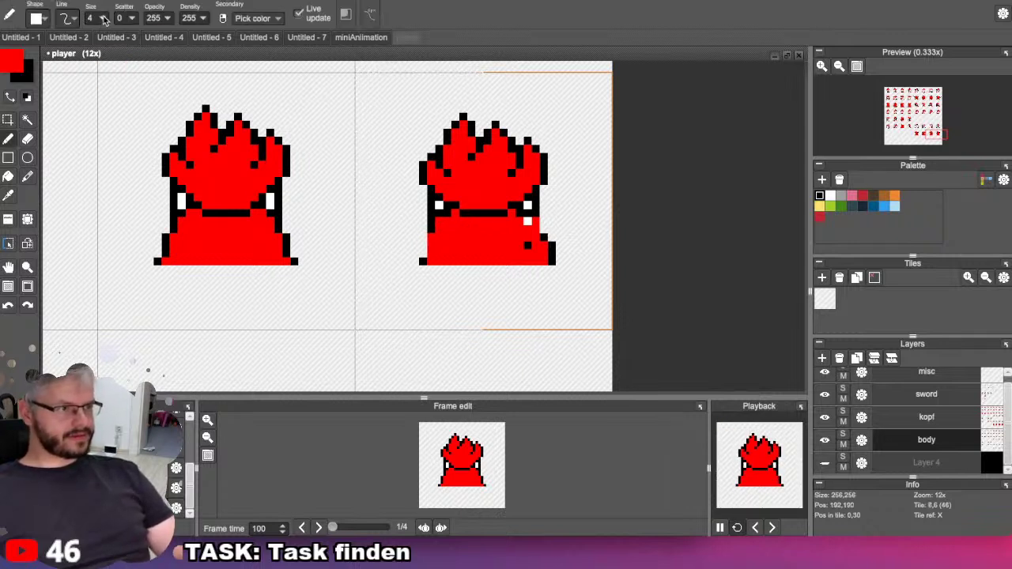
left_click(94, 31)
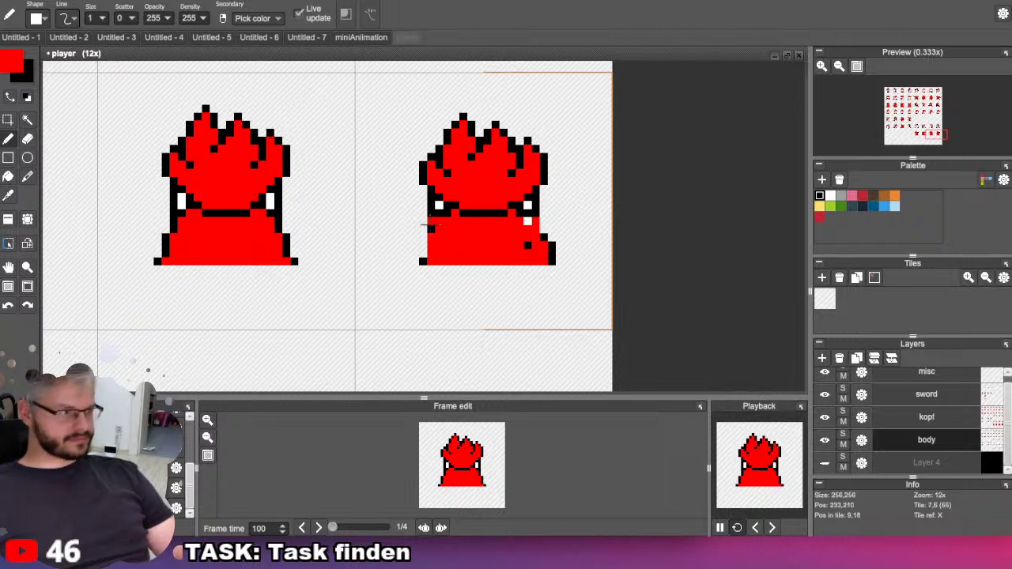
left_click(430, 224, "alt")
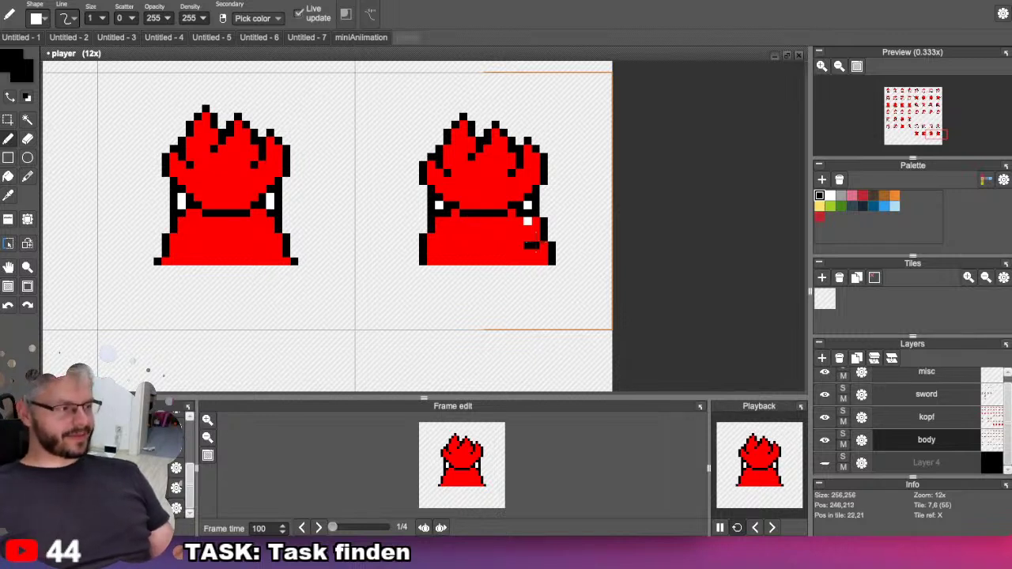
left_click(487, 237, "alt")
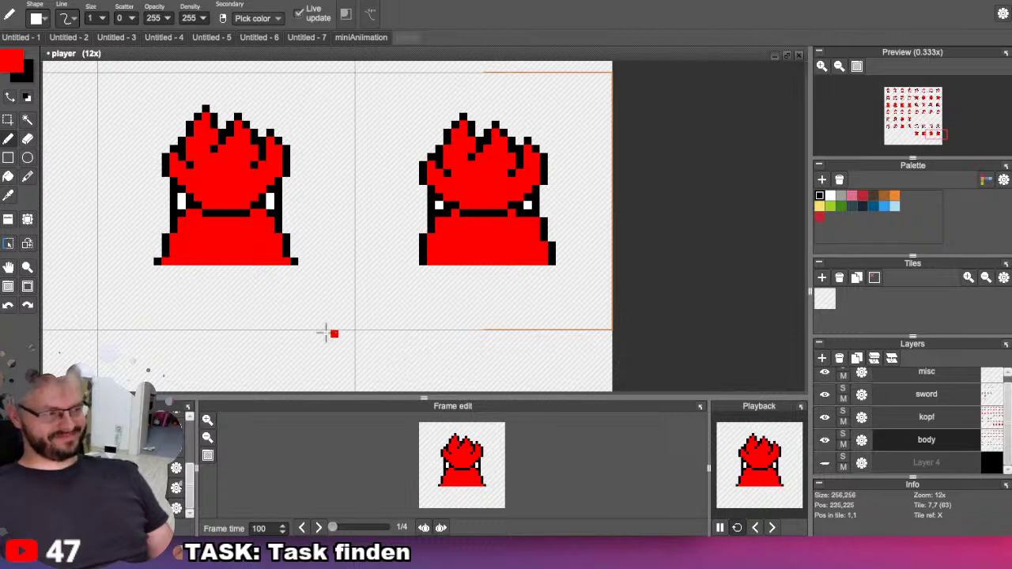
Copy the heads of the four side-view walk frames in the first row, on the kopf layer, into the fifth row's four empty tiles.
scroll(289, 305, "down", 2)
scroll(271, 290, "down", 1)
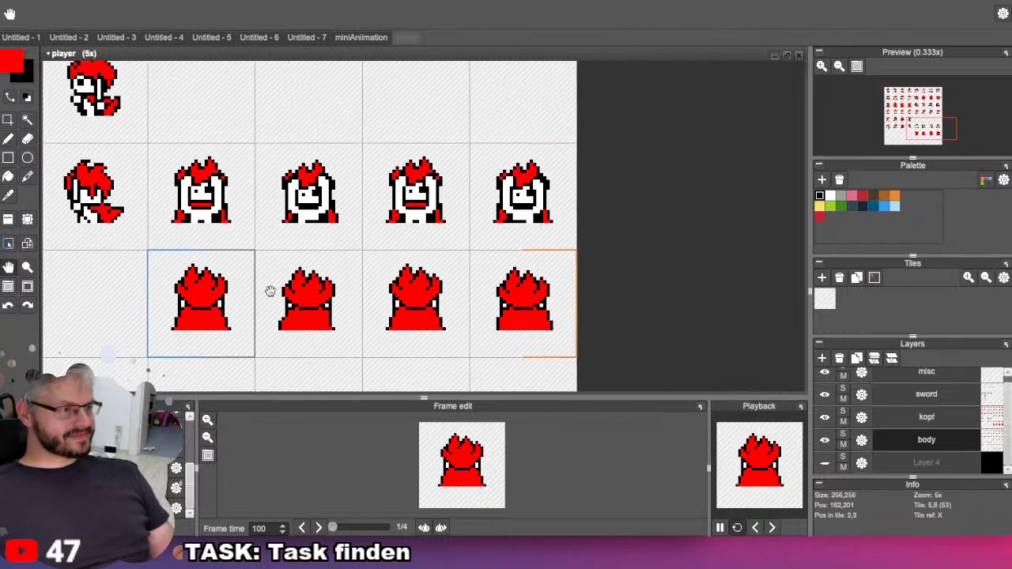
scroll(278, 303, "down", 1)
left_click_drag(256, 229, 363, 325)
scroll(320, 315, "down", 1)
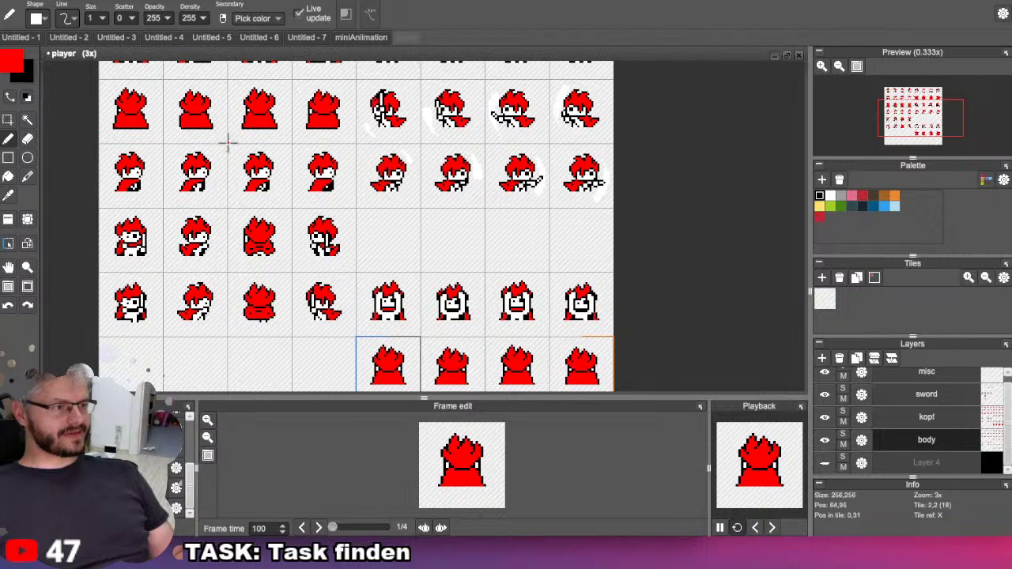
left_click_drag(228, 144, 222, 258)
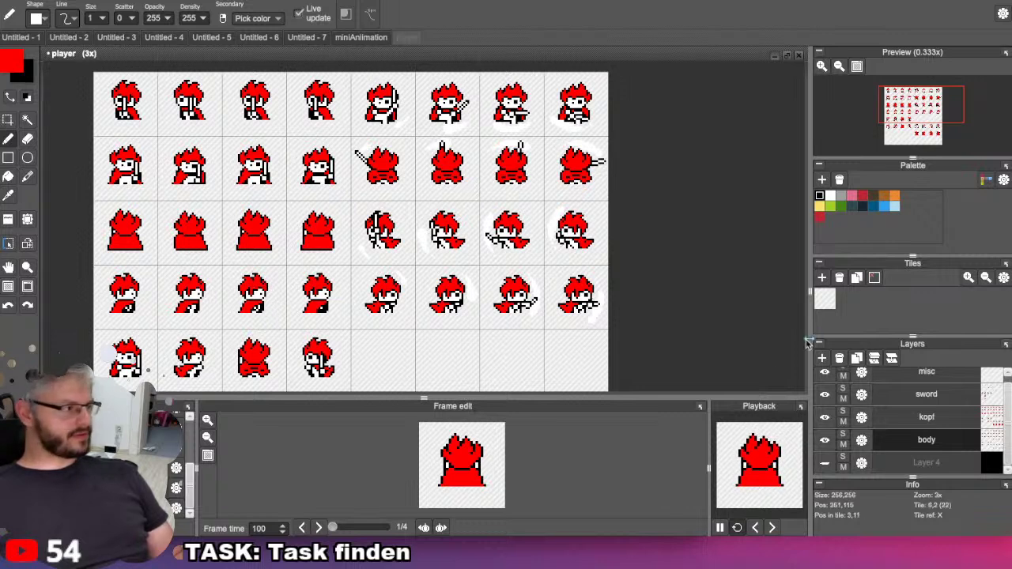
left_click(926, 424)
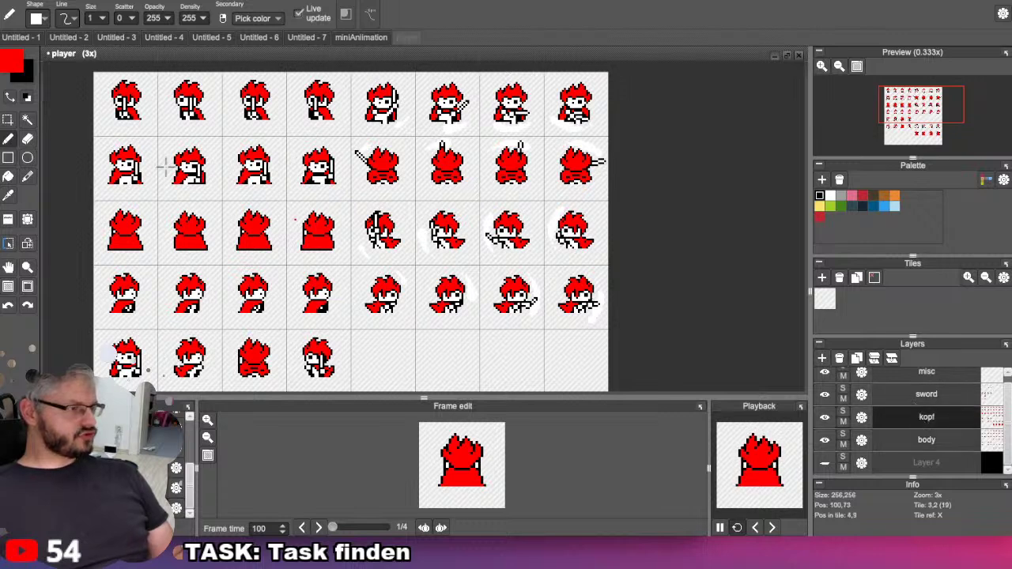
left_click(9, 120)
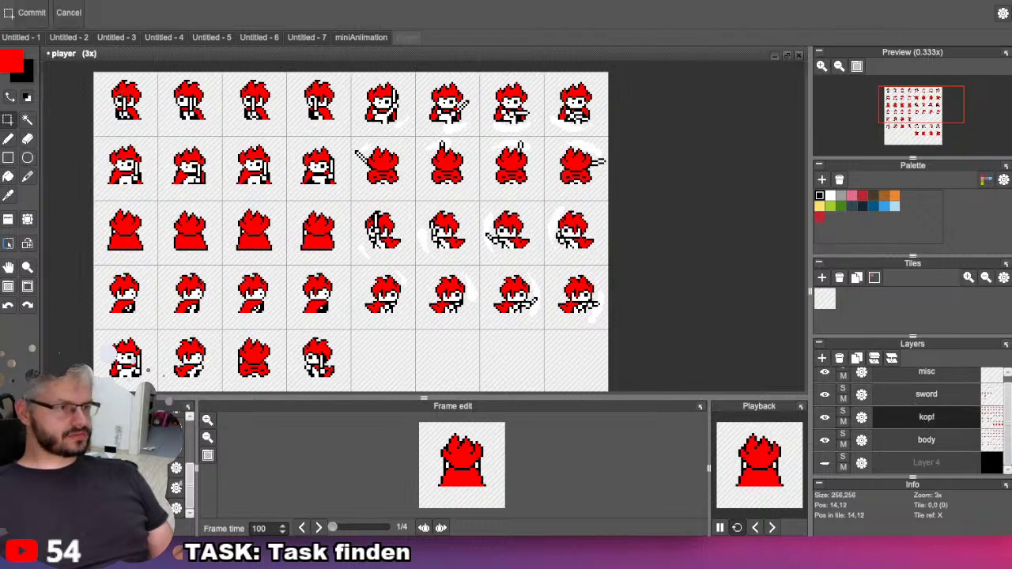
left_click_drag(122, 97, 572, 351)
key("Down")
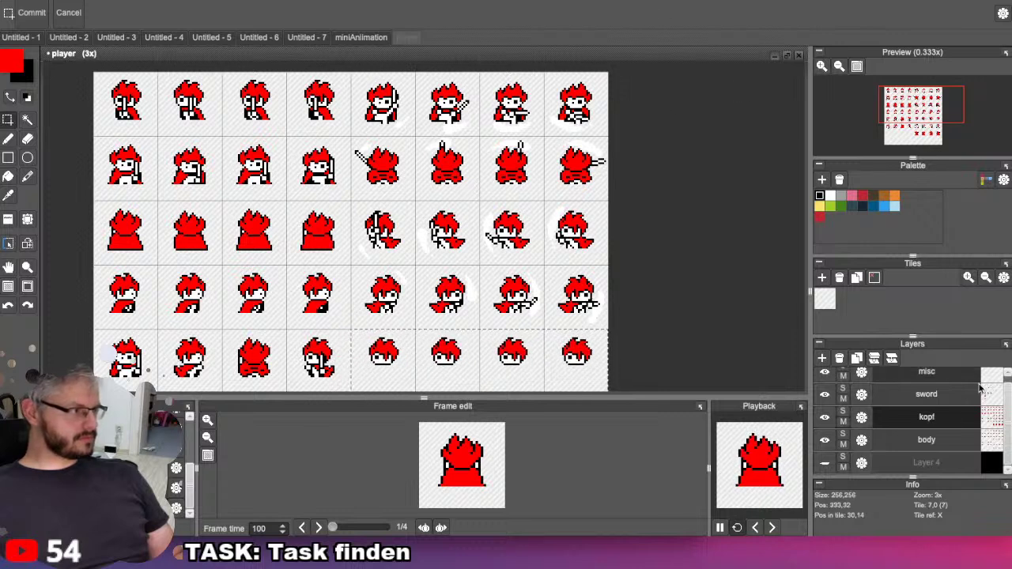
Copy the matching side-view walk bodies on the body layer from the first row into the same four tiles of the fifth row.
left_click_drag(107, 85, 547, 326)
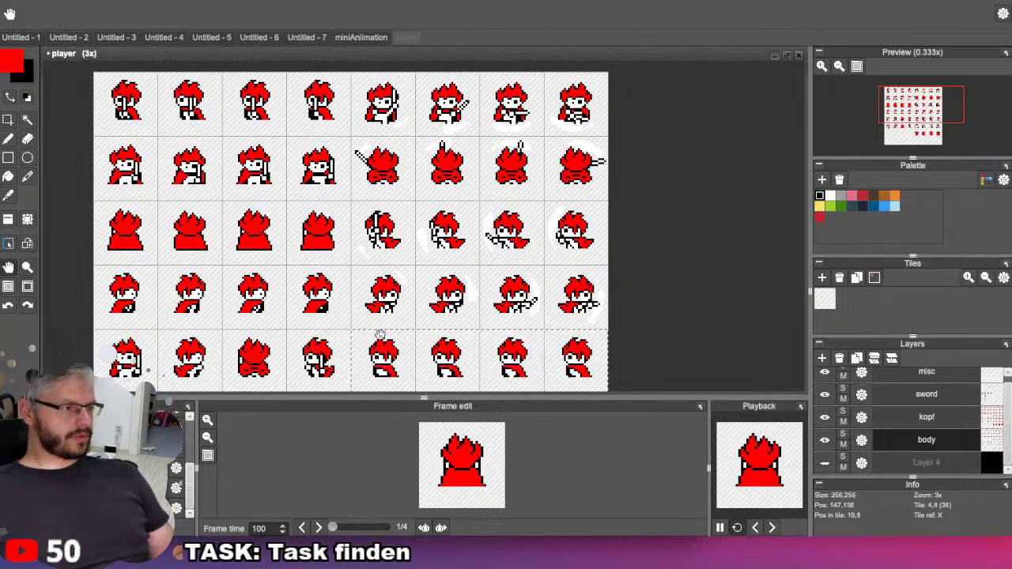
scroll(204, 316, "down", 3)
scroll(204, 356, "right", 2)
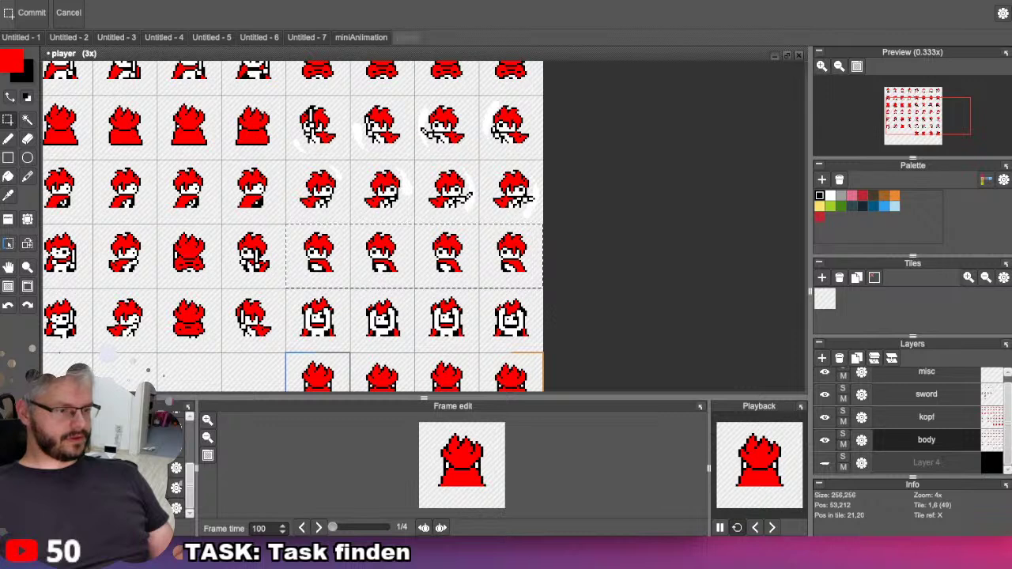
Set up a four-frame animation starting at the first copied side-view tile in the fifth row, with a frame time of 100.
left_click(176, 508)
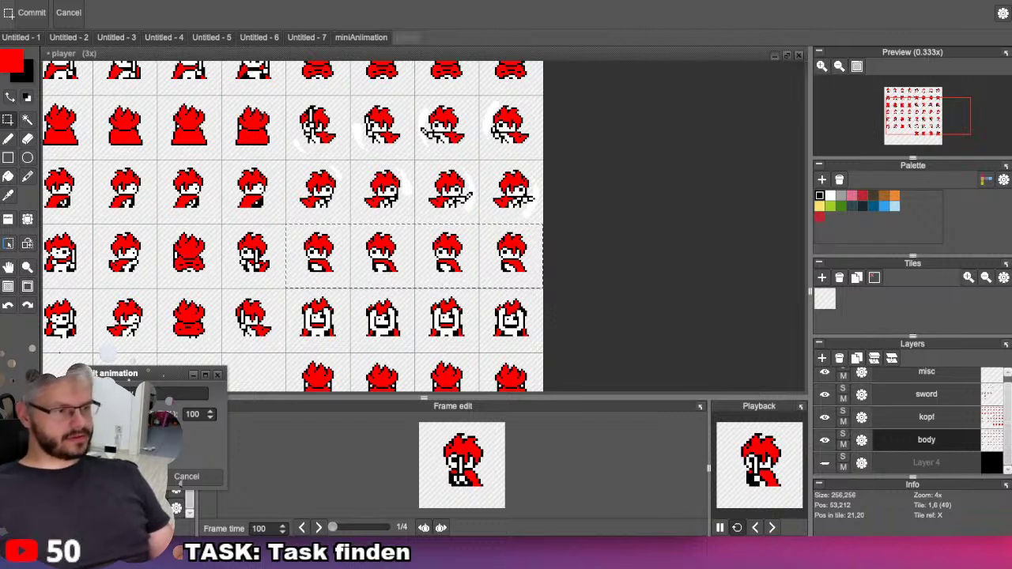
type("23")
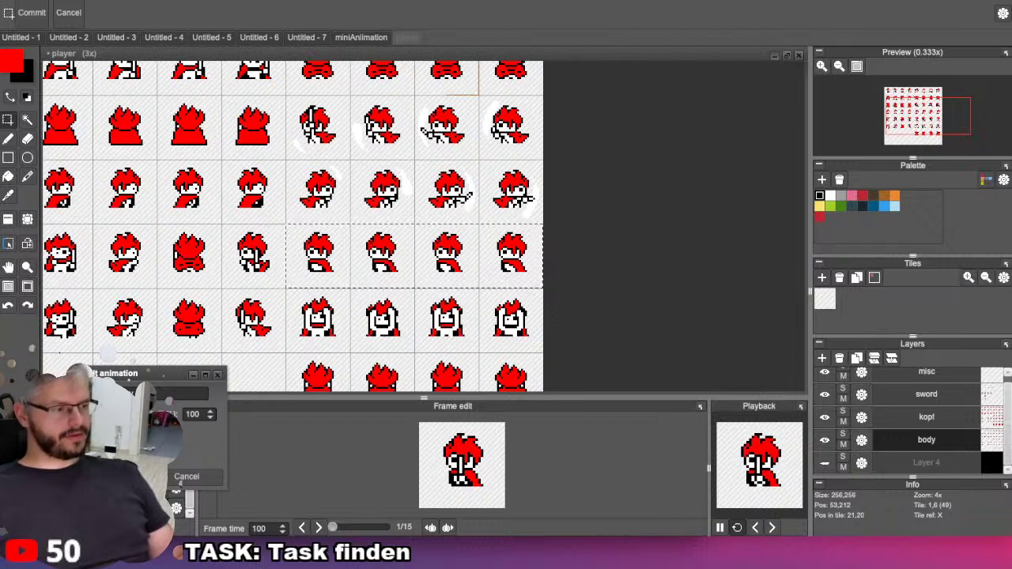
key("BackSpace")
key("BackSpace")
type("32")
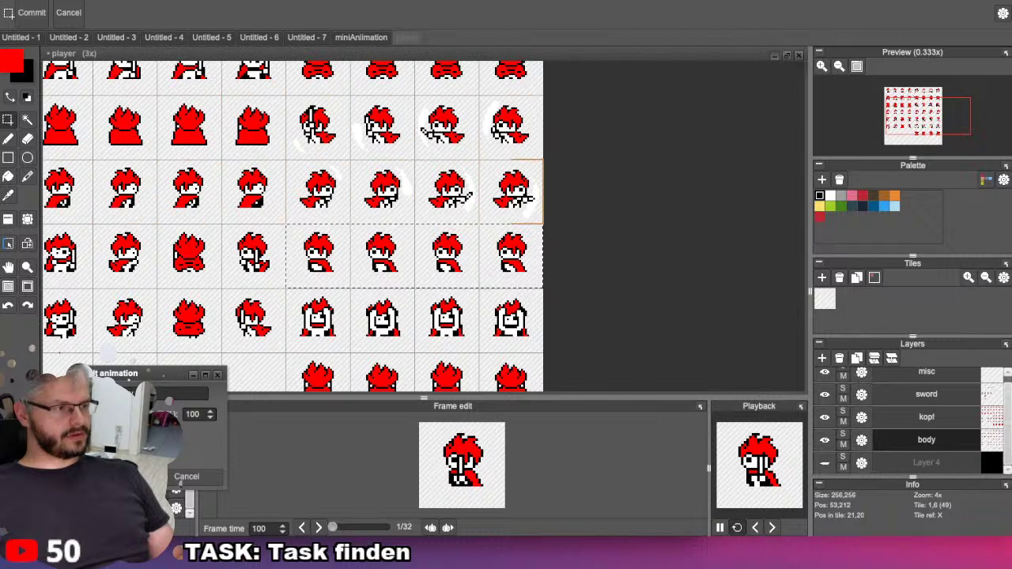
key("BackSpace")
type("9")
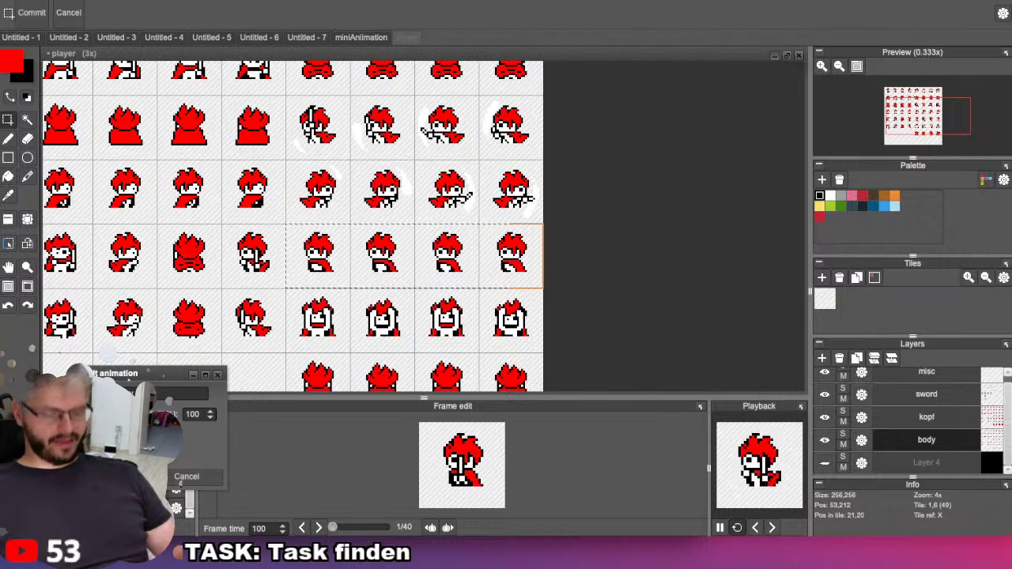
key("BackSpace")
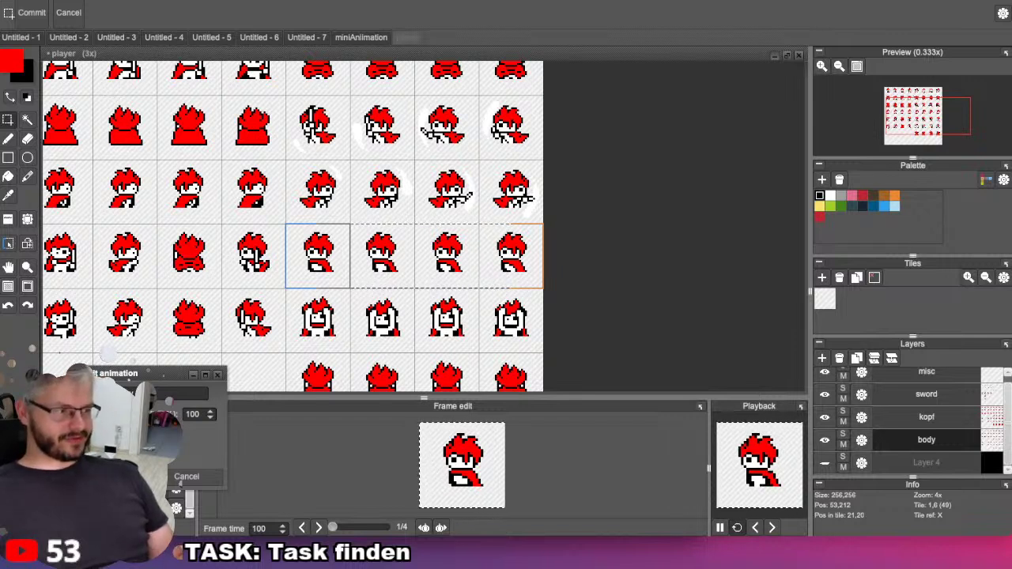
left_click(182, 477)
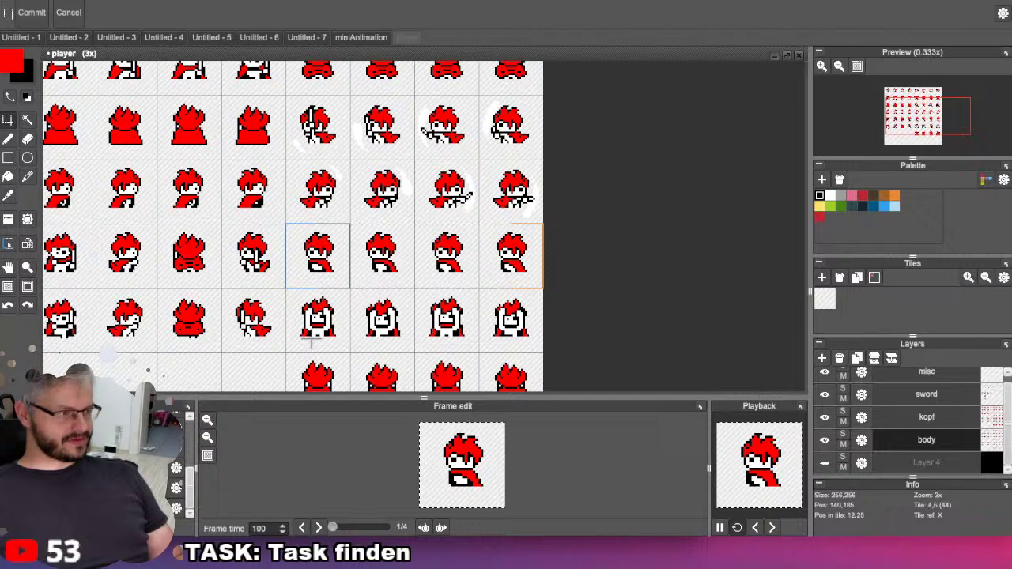
scroll(317, 288, "up", 3)
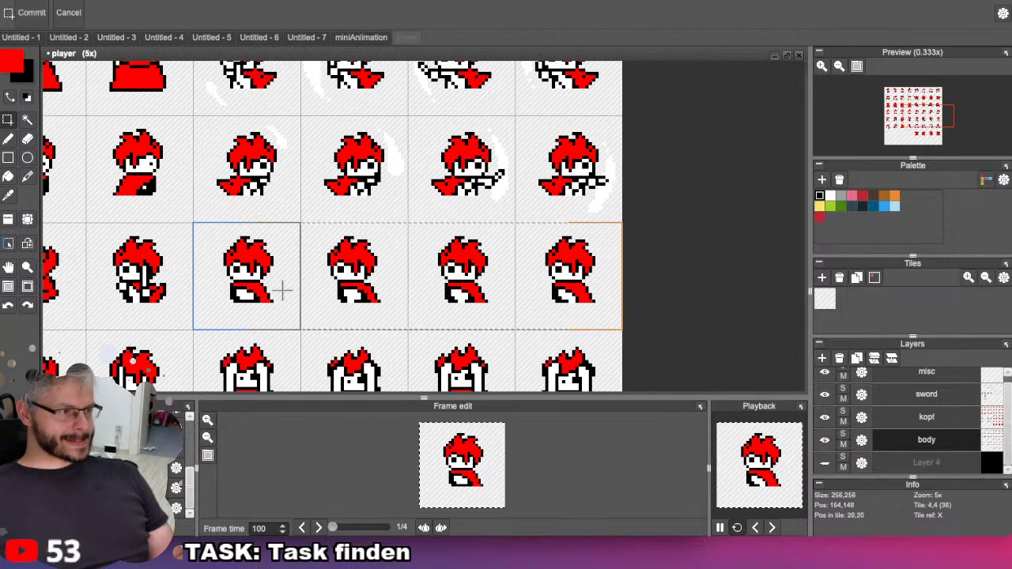
key("ctrl+Up")
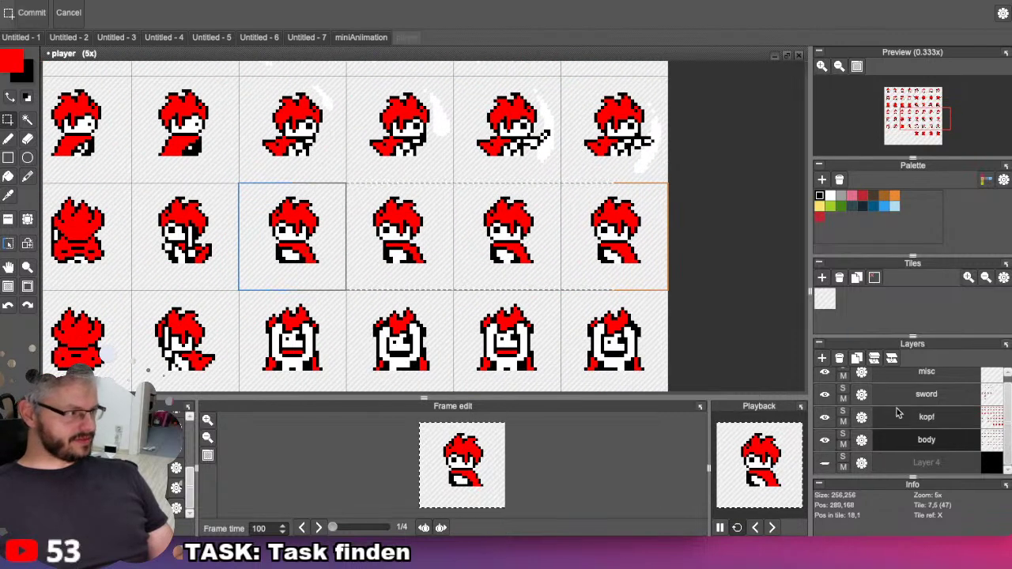
Activate the sword layer and pick the white of the second side-view figure's body as the pen color.
scroll(224, 243, "up", 1)
scroll(225, 243, "up", 2)
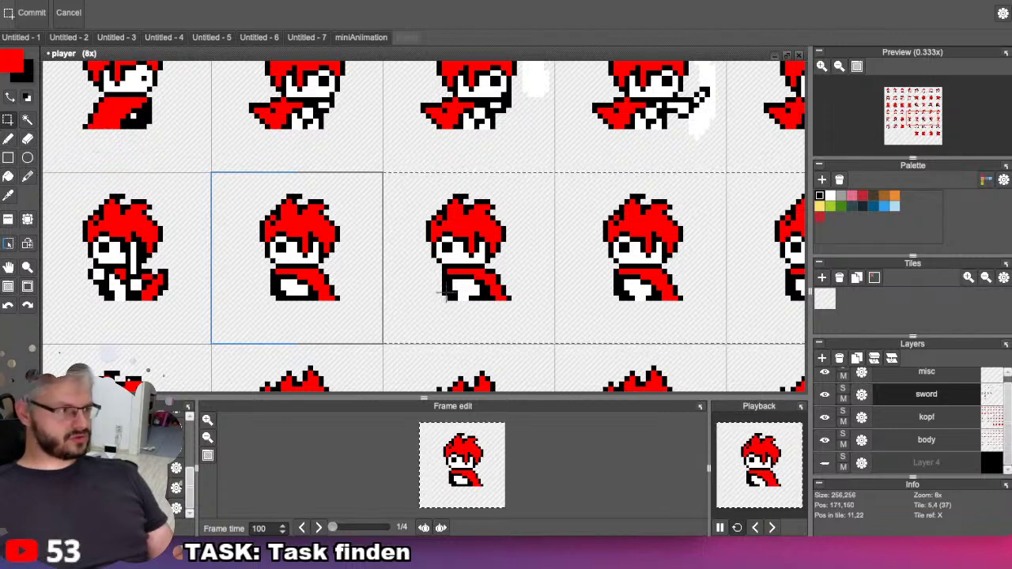
key("d")
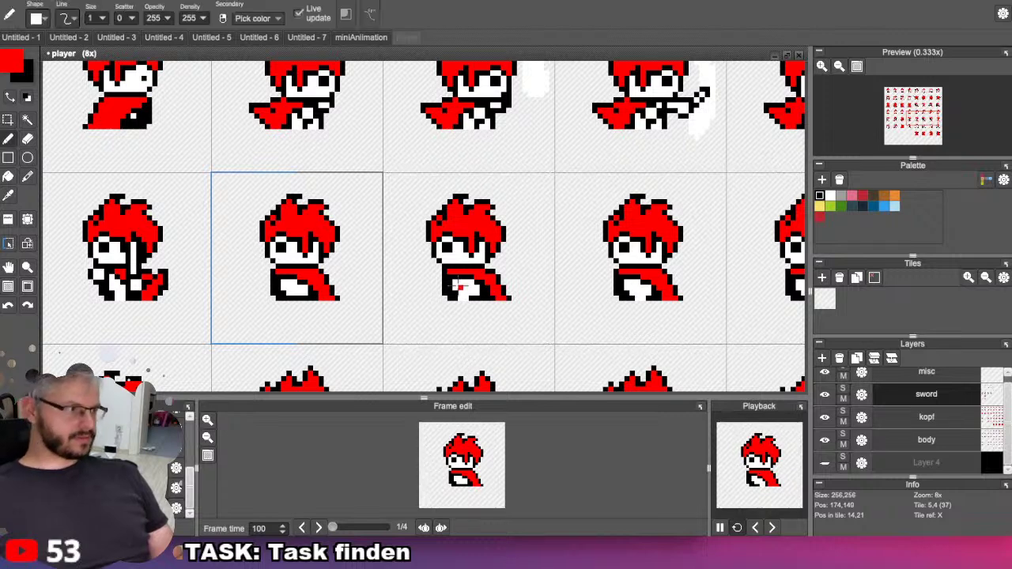
left_click(461, 289, "alt")
scroll(427, 293, "up", 4)
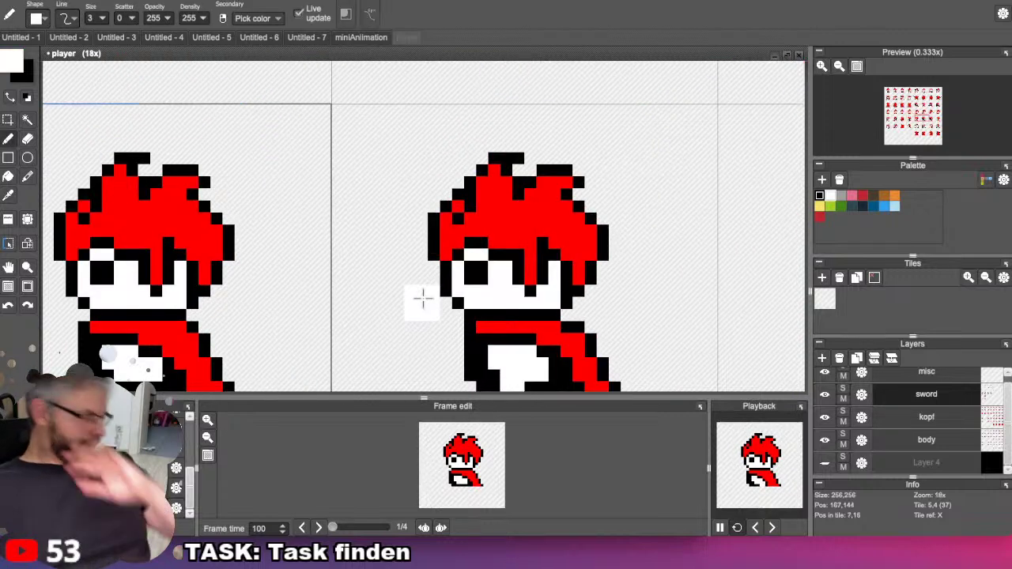
middle_click_drag(407, 309, 293, 227)
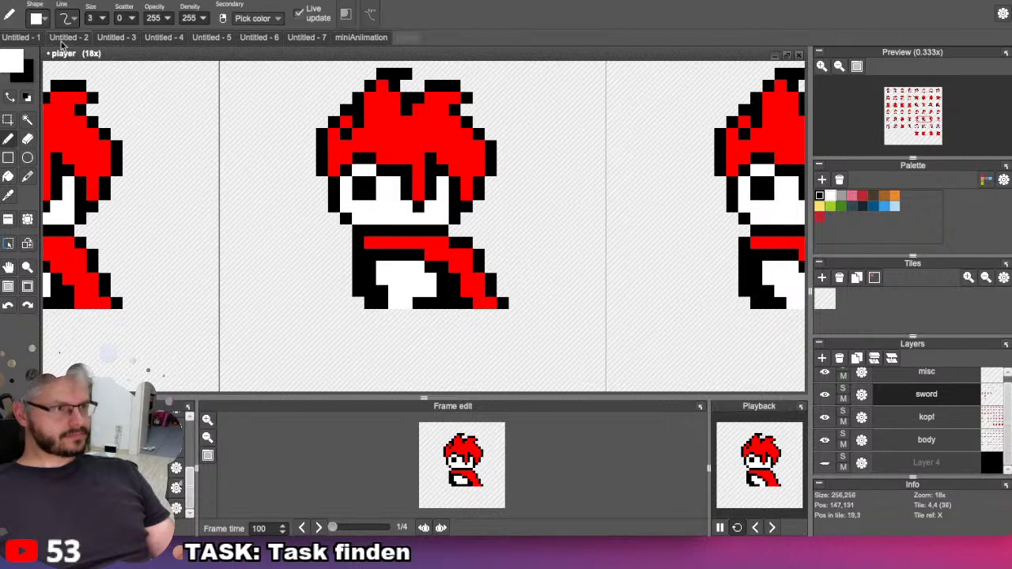
scroll(93, 18, "down", 2)
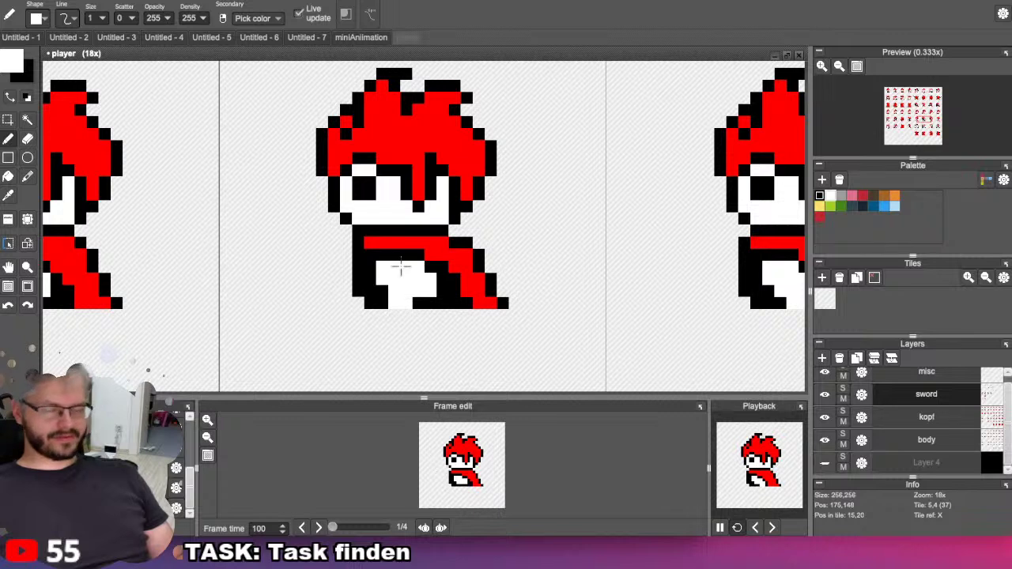
left_click_drag(384, 269, 396, 271)
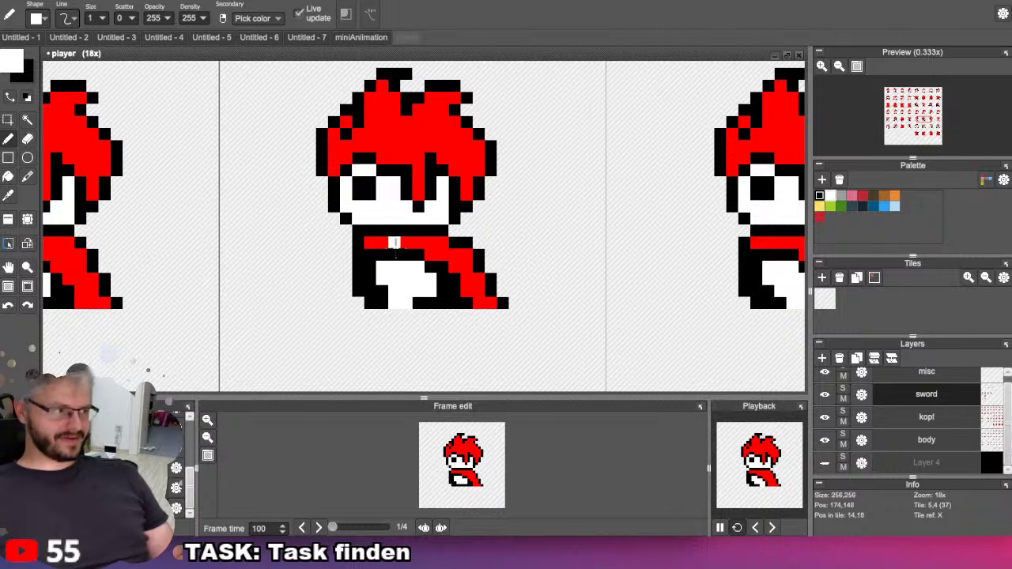
key("alt")
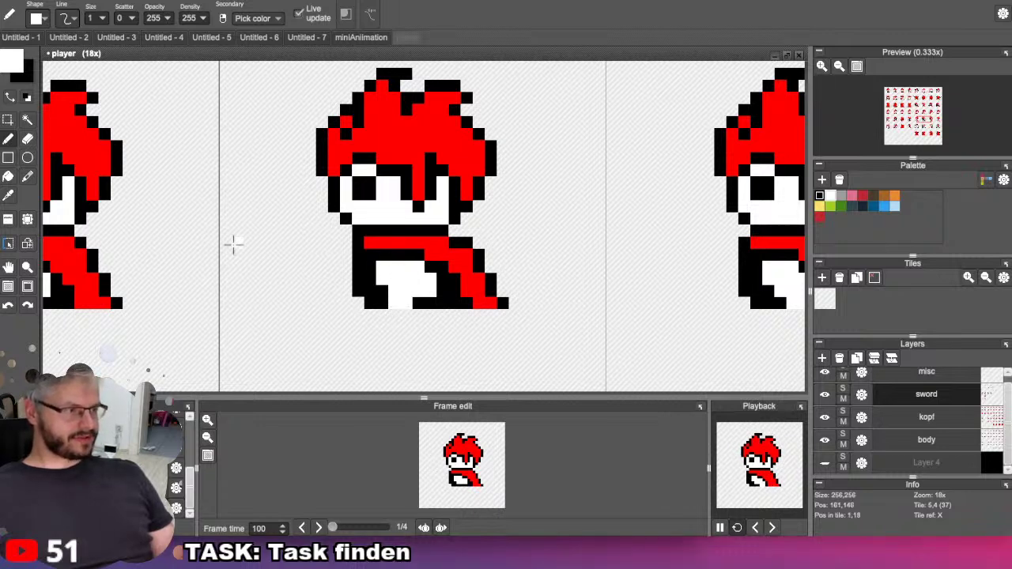
Draw a one-pixel-thick black horizontal guide line across the whole first side-view tile, through the figure's hair.
scroll(232, 242, "down", 2)
scroll(266, 264, "down", 1)
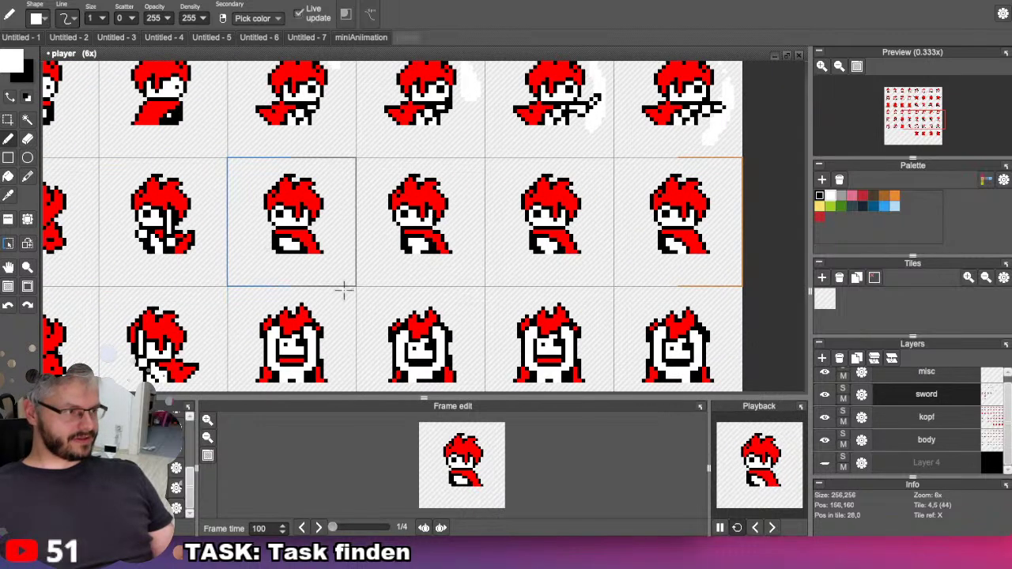
left_click(8, 119)
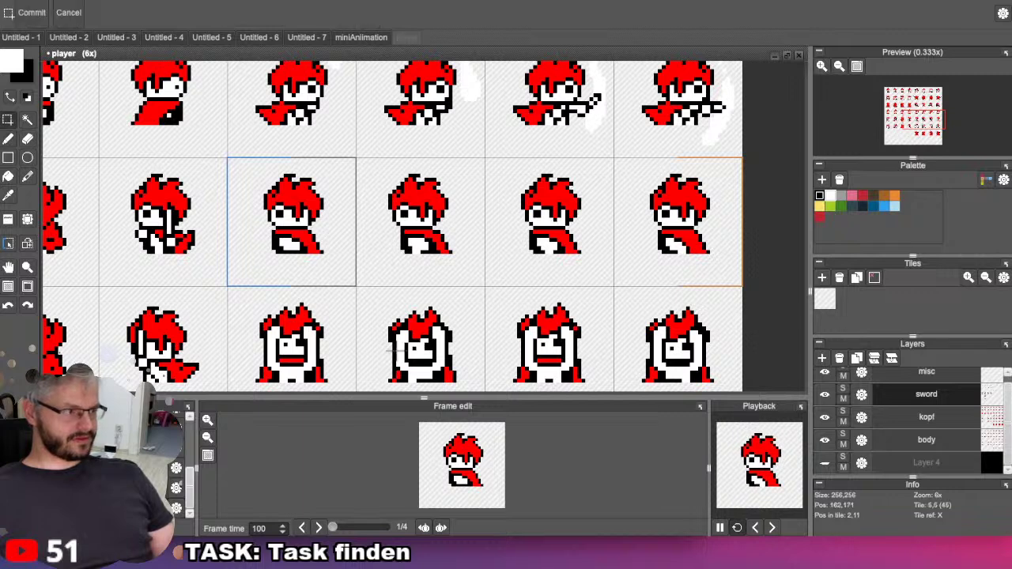
left_click(823, 419)
left_click(824, 419)
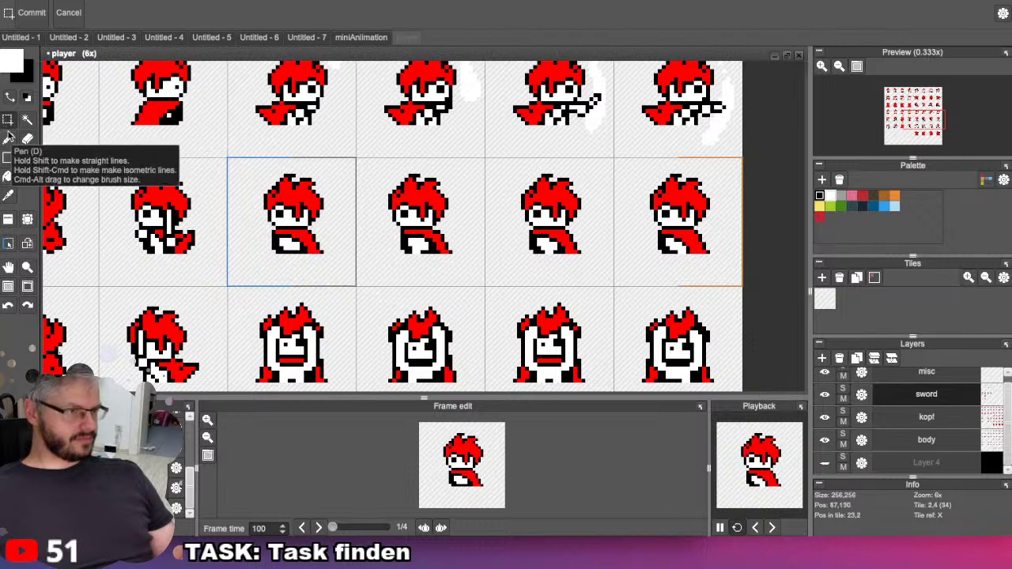
left_click(10, 138)
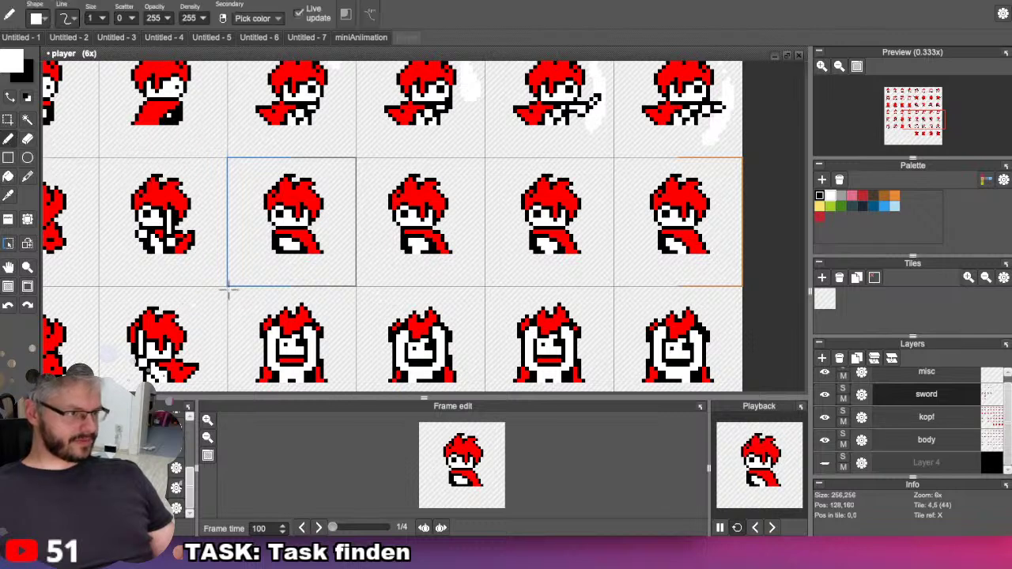
key("x")
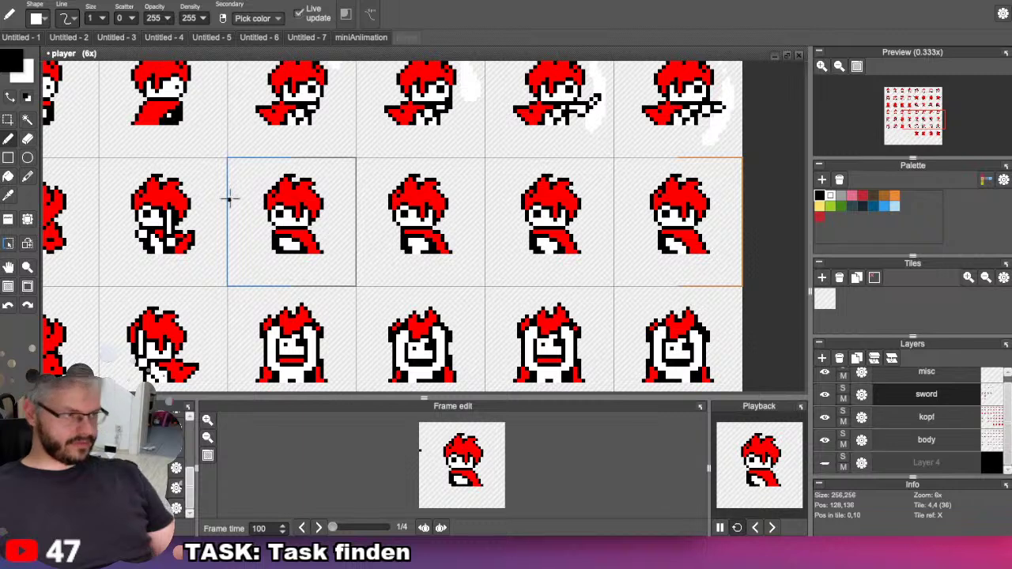
left_click_drag(230, 199, 356, 198)
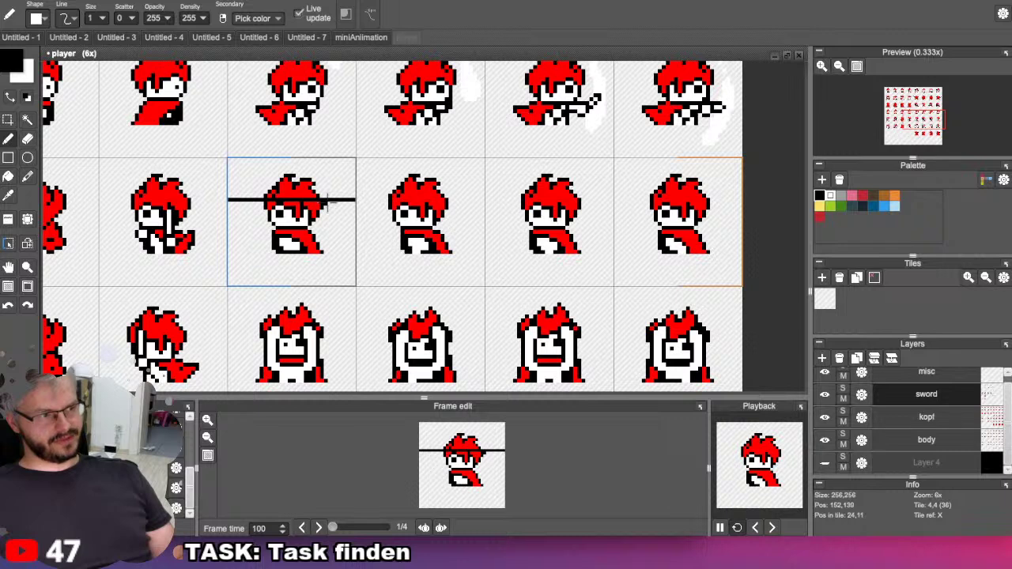
Paint a white raised arm two pixels wide from the first figure's torso up to the guide line, ending in a four-pixel-wide hand.
scroll(330, 202, "up", 4)
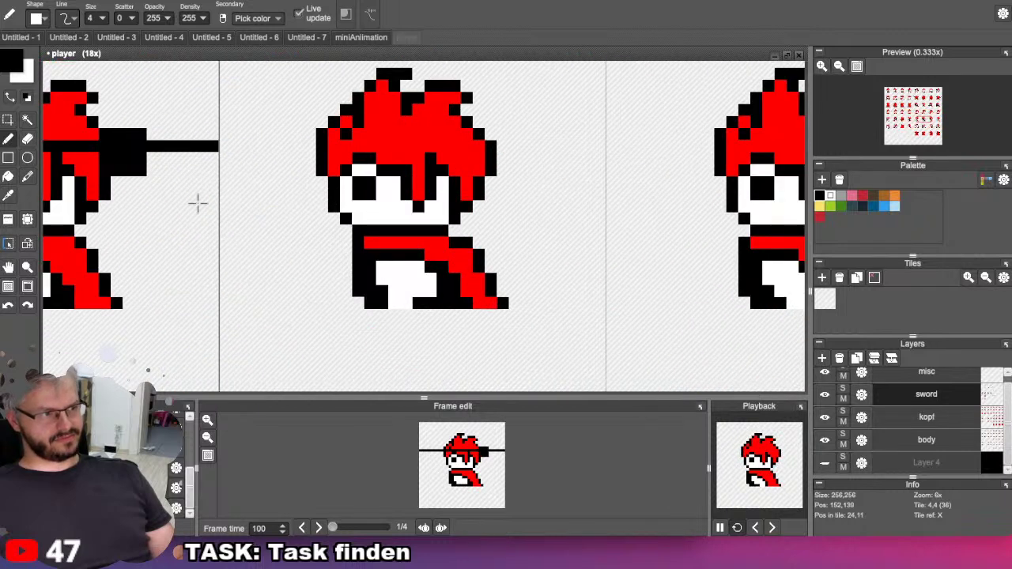
left_click_drag(167, 198, 371, 207)
key("b")
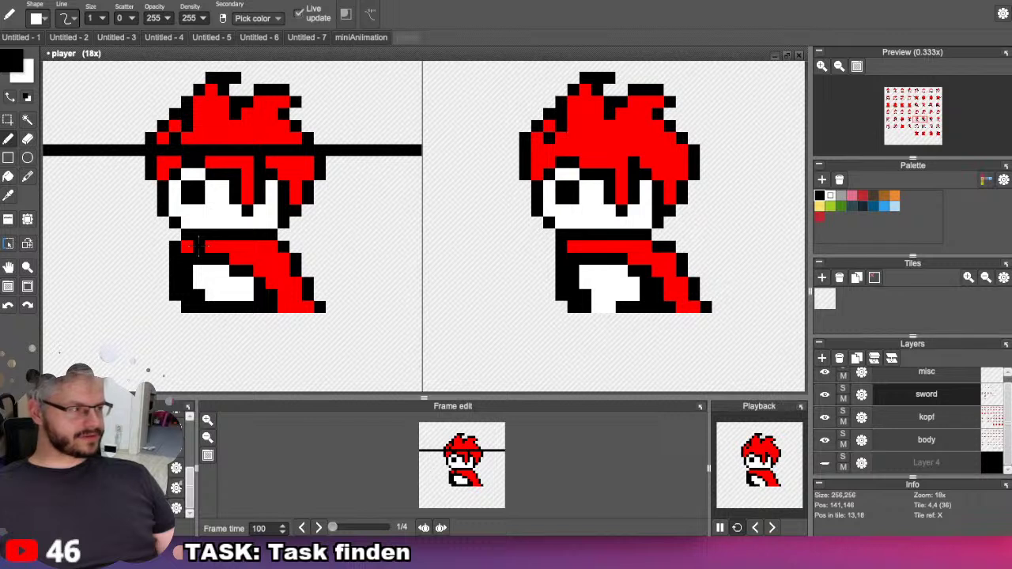
left_click_drag(199, 246, 219, 251)
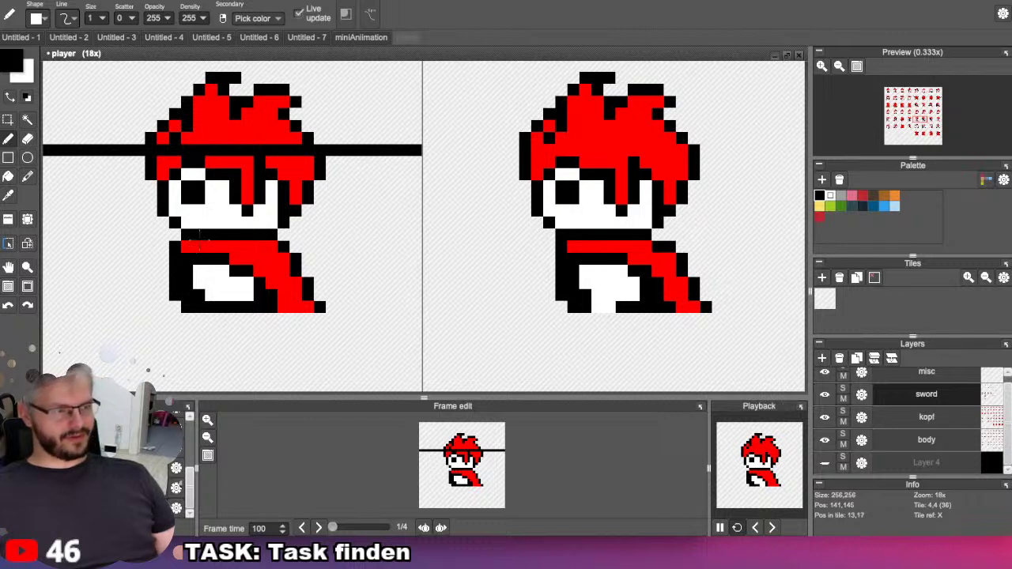
key("x")
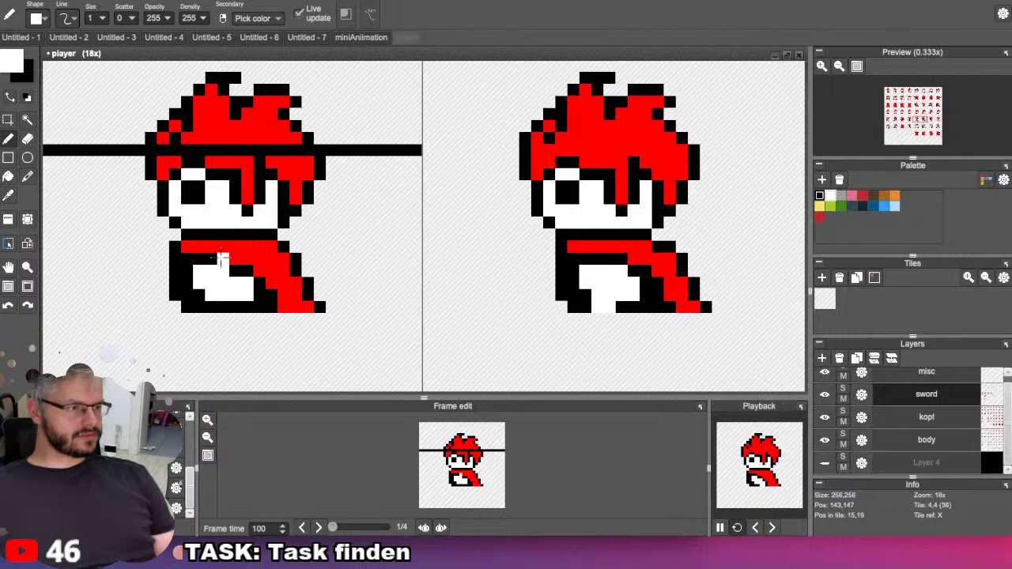
mouse_move(222, 257)
left_mouse_down()
mouse_move(219, 183)
mouse_move(231, 162)
mouse_move(237, 270)
left_mouse_up()
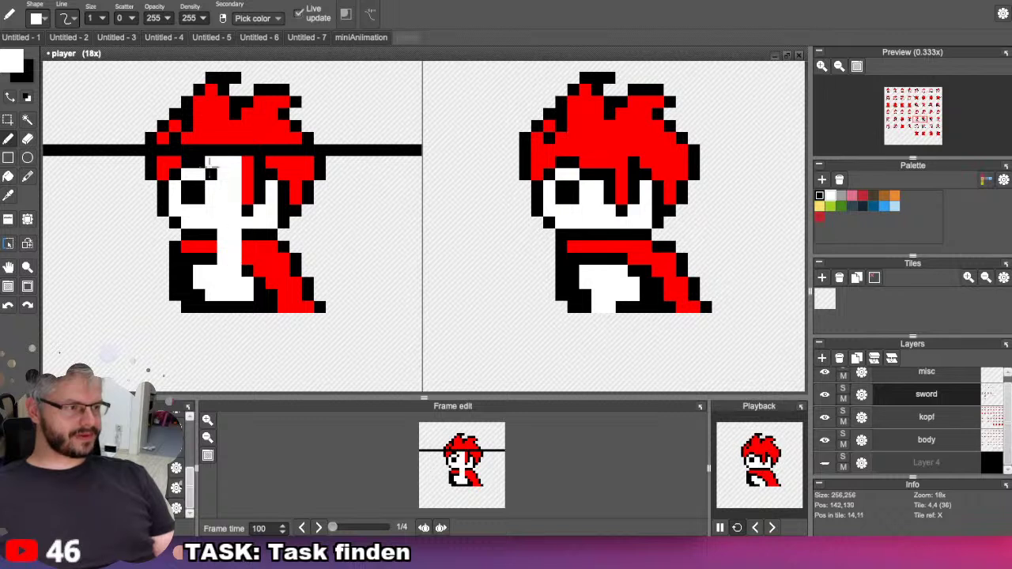
left_click_drag(209, 162, 247, 162)
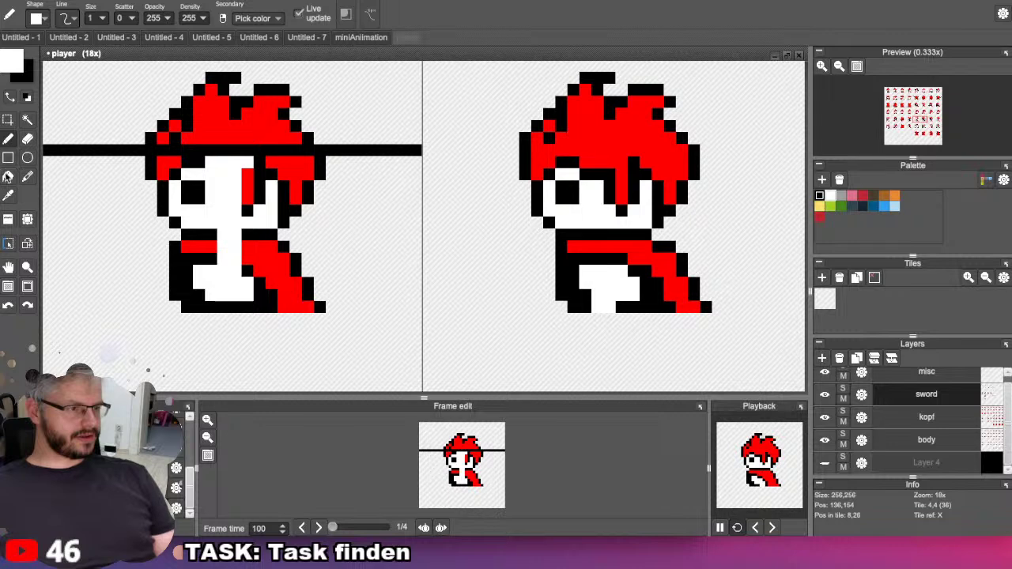
Choose a green foreground color and fill the first figure's white raised arm with it.
left_click(8, 177)
left_click(12, 63)
left_click(175, 153)
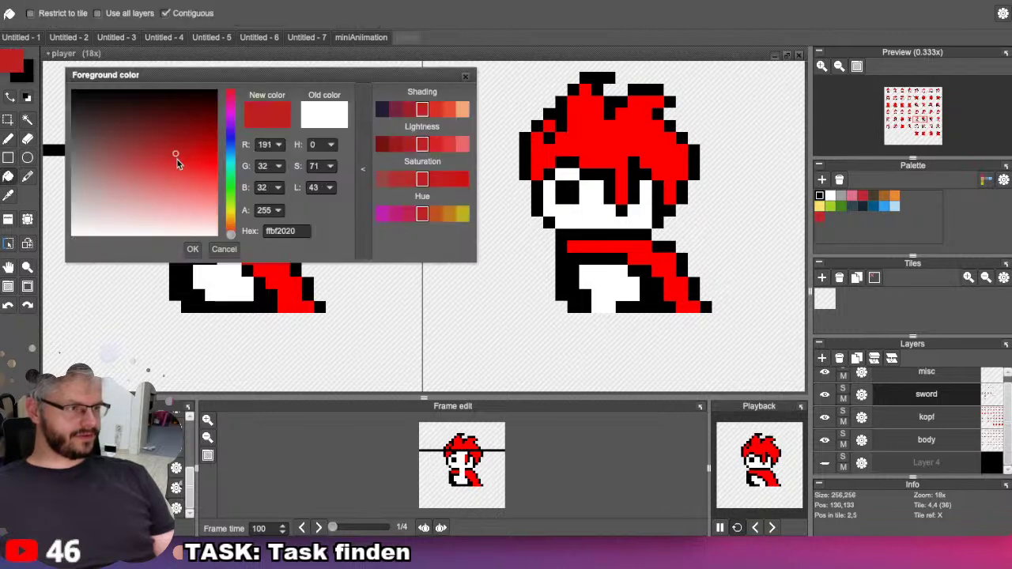
left_click(231, 177)
left_click(192, 249)
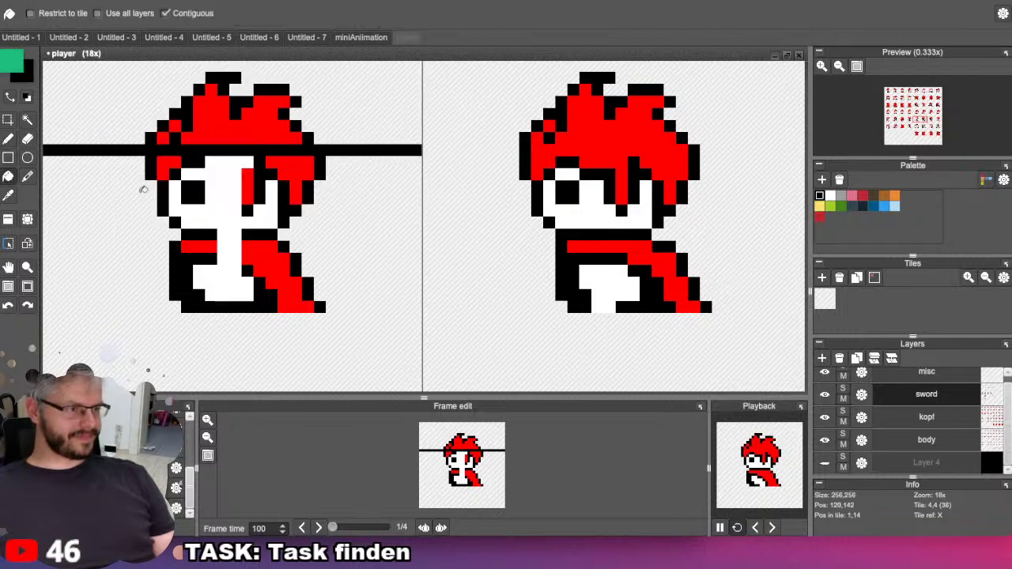
left_click(225, 184)
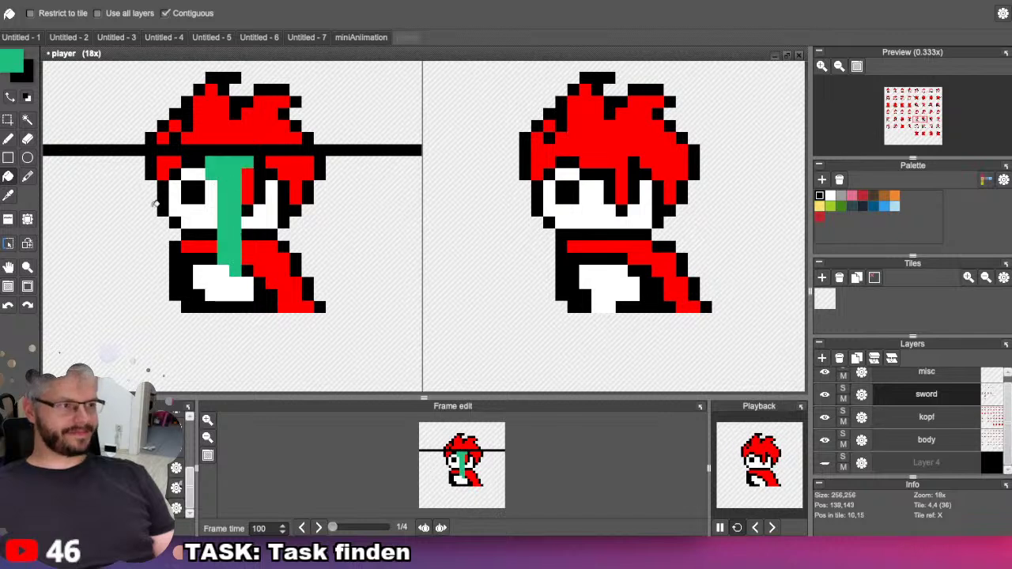
Erase the green hand's leftmost pixel and add a green pixel below its right end.
left_click(8, 139)
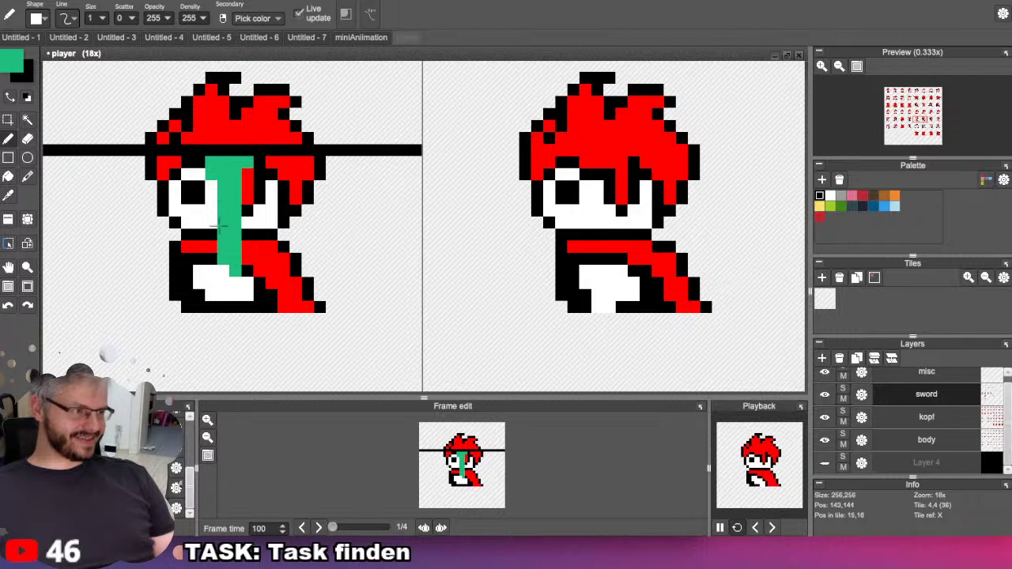
left_click(247, 152)
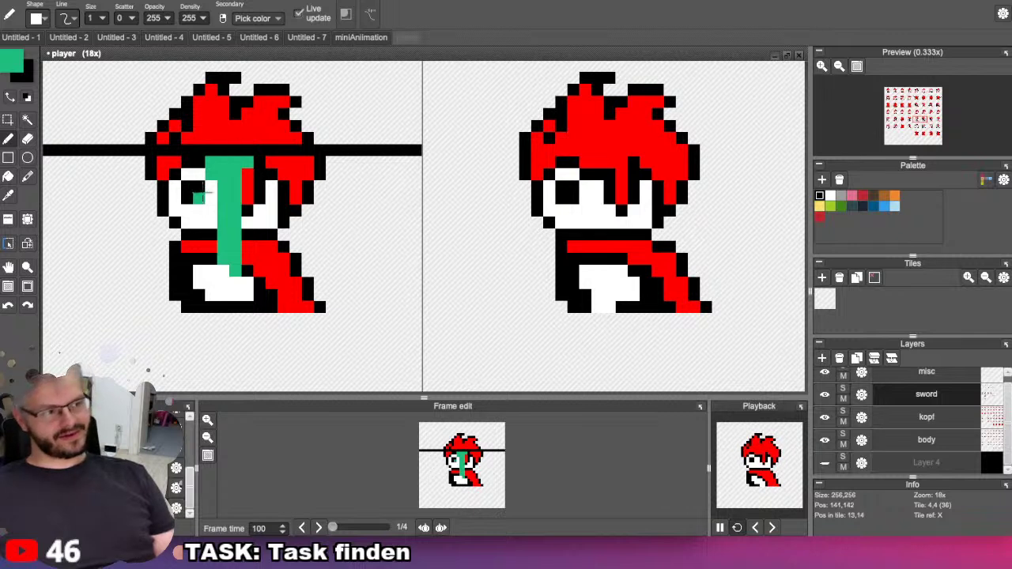
key("e")
mouse_move(214, 186)
left_mouse_down()
mouse_move(211, 163)
mouse_move(212, 190)
left_mouse_up()
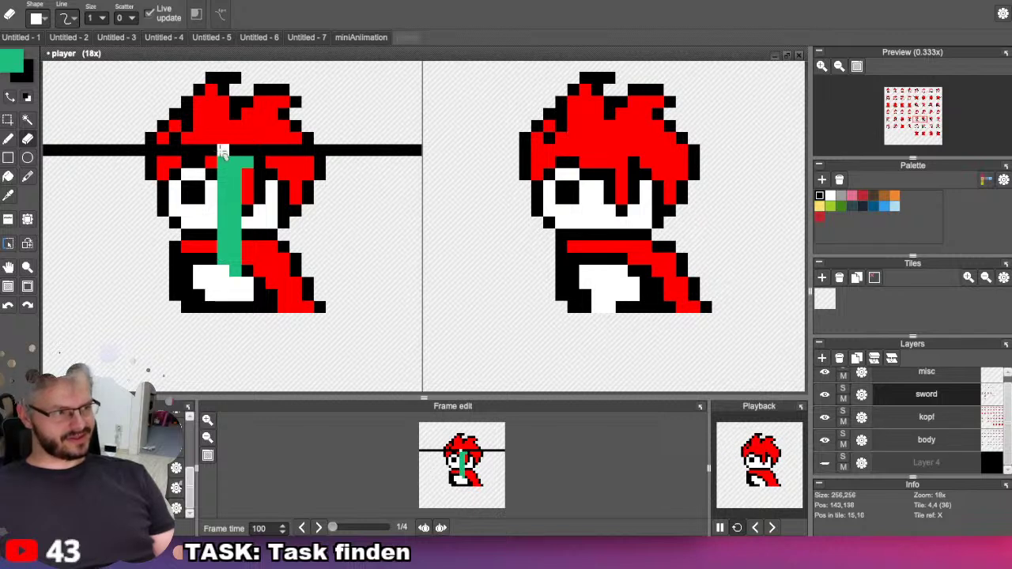
key("b")
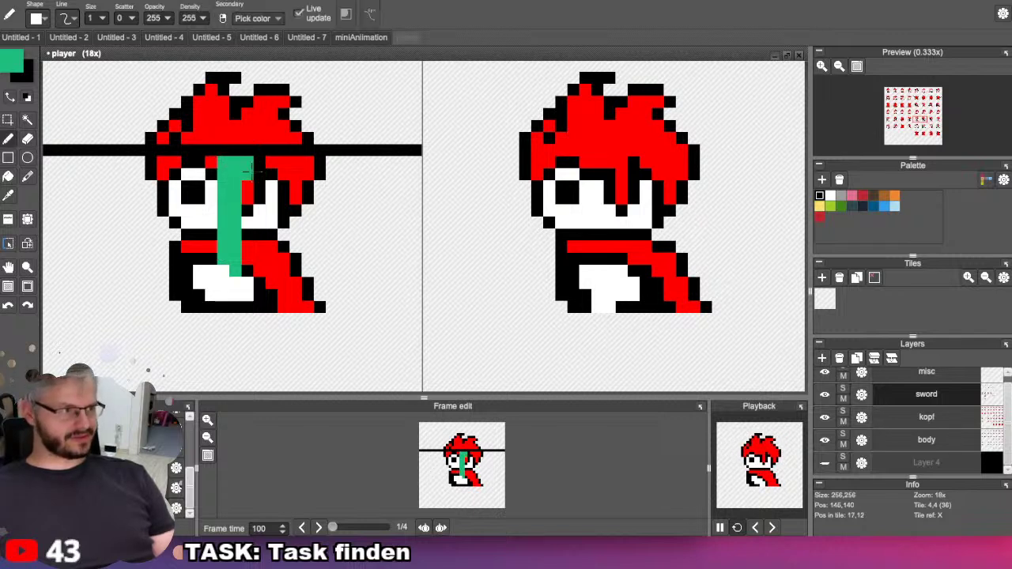
left_click(250, 168)
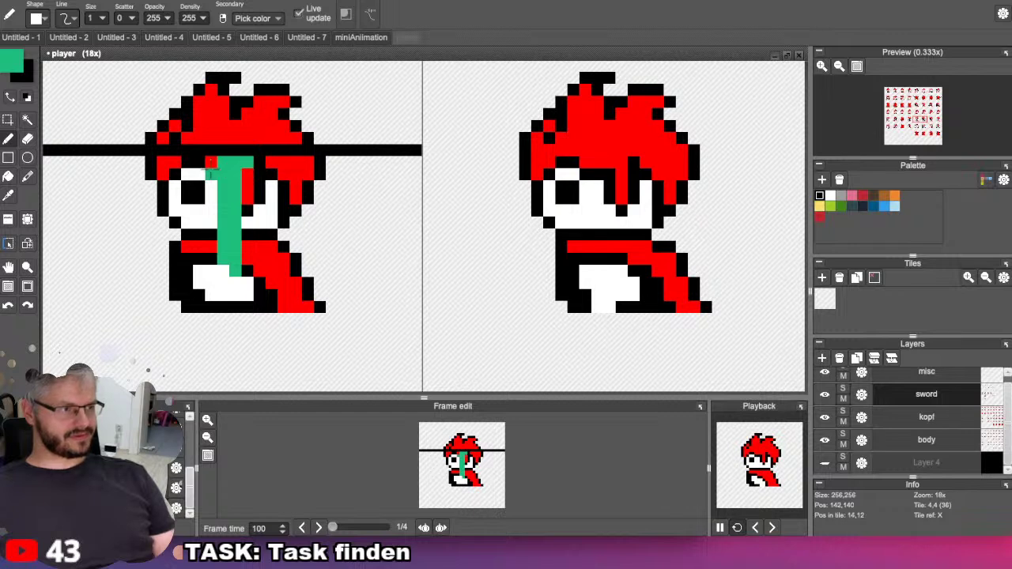
Try extra green pixels at the hand's left end and a one-pixel wider arm on its left side, undoing each trial.
left_click(210, 162)
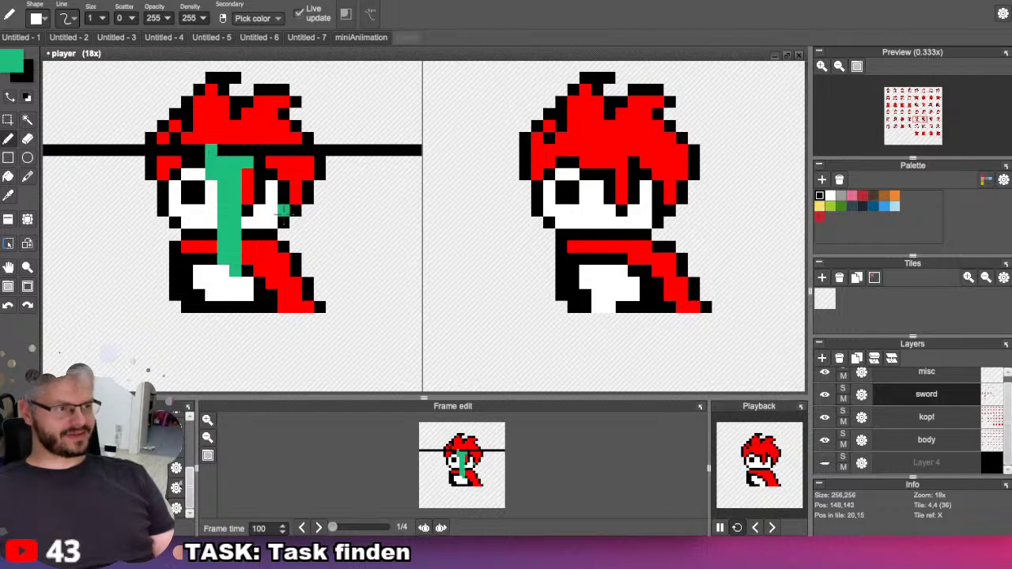
key("ctrl+z")
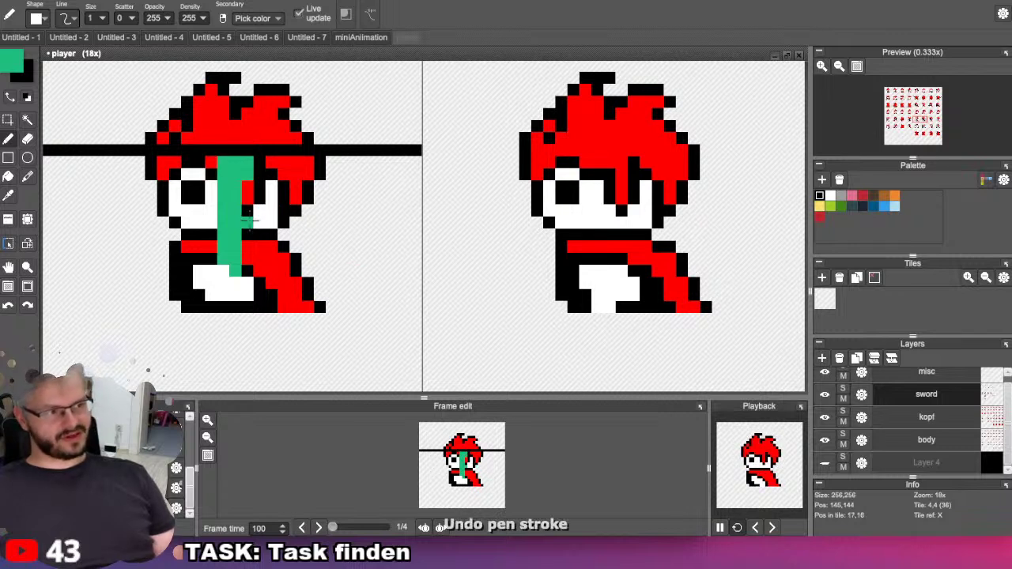
left_click_drag(211, 193, 212, 229)
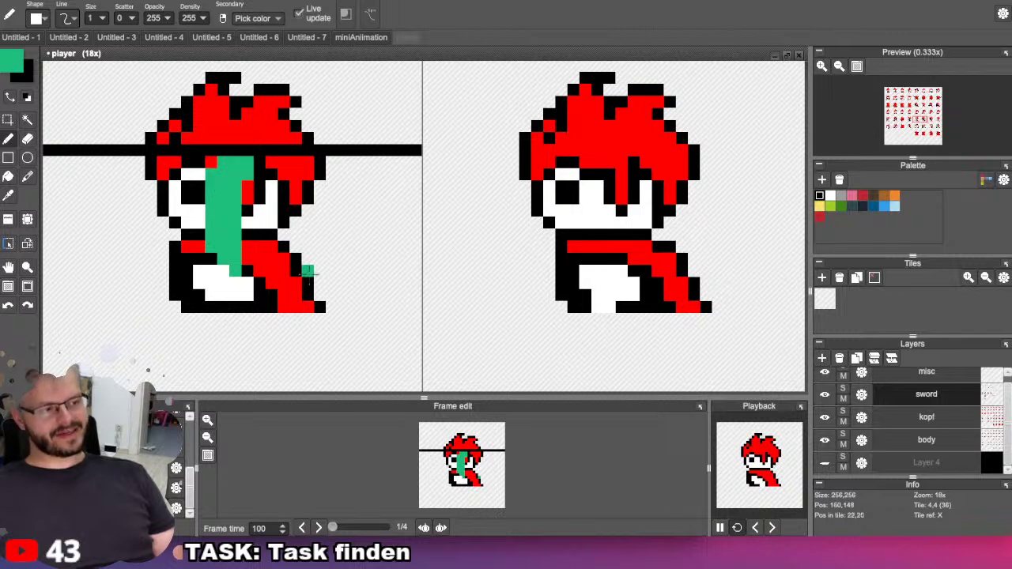
key("ctrl+z")
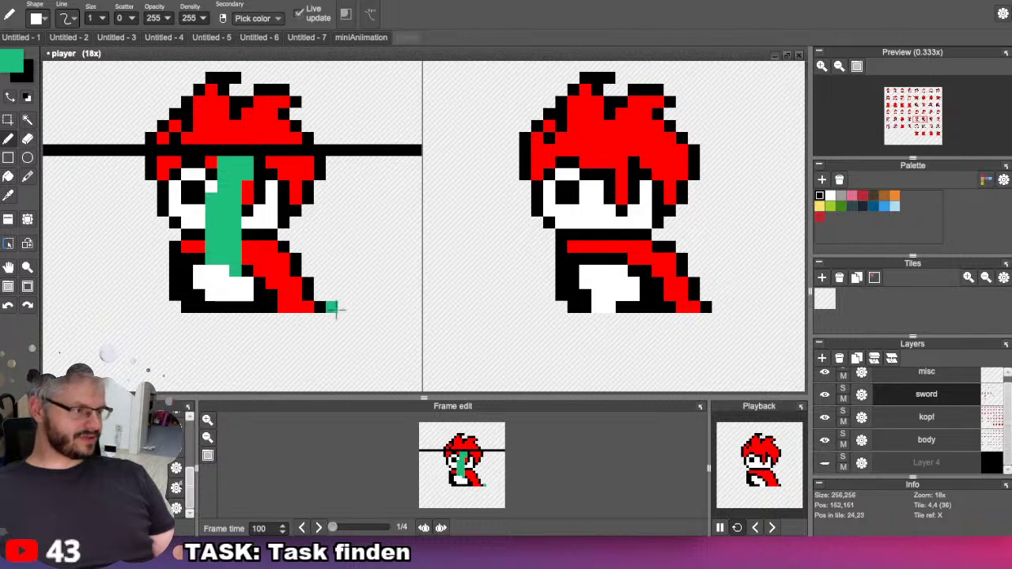
key("ctrl+z")
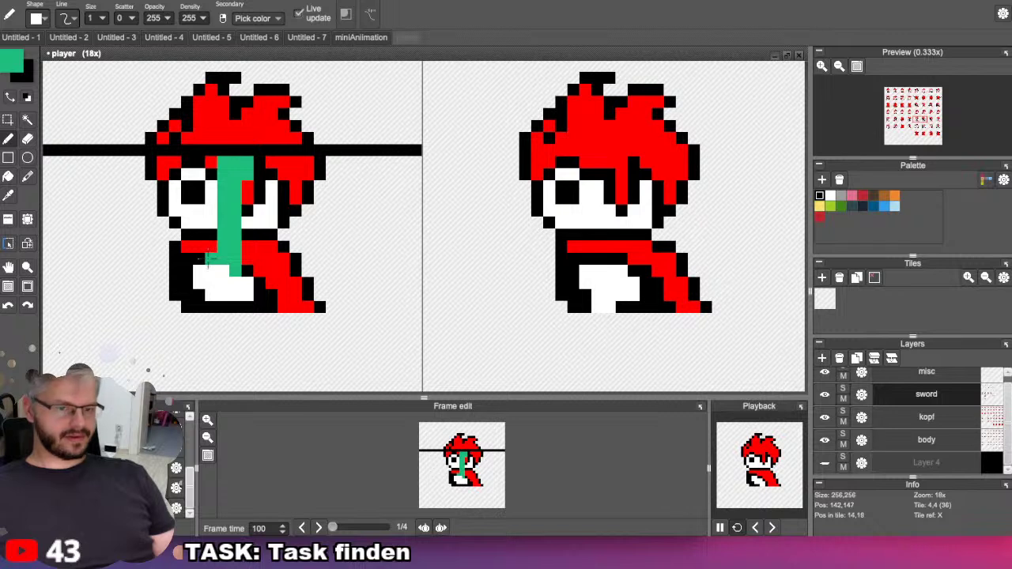
left_click(247, 185)
key("ctrl+z")
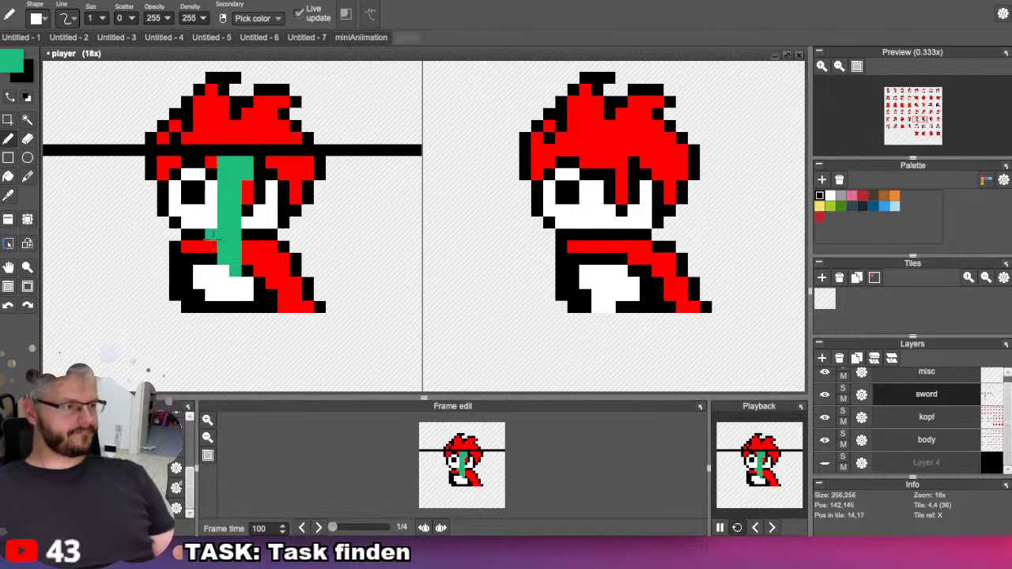
left_click(214, 170)
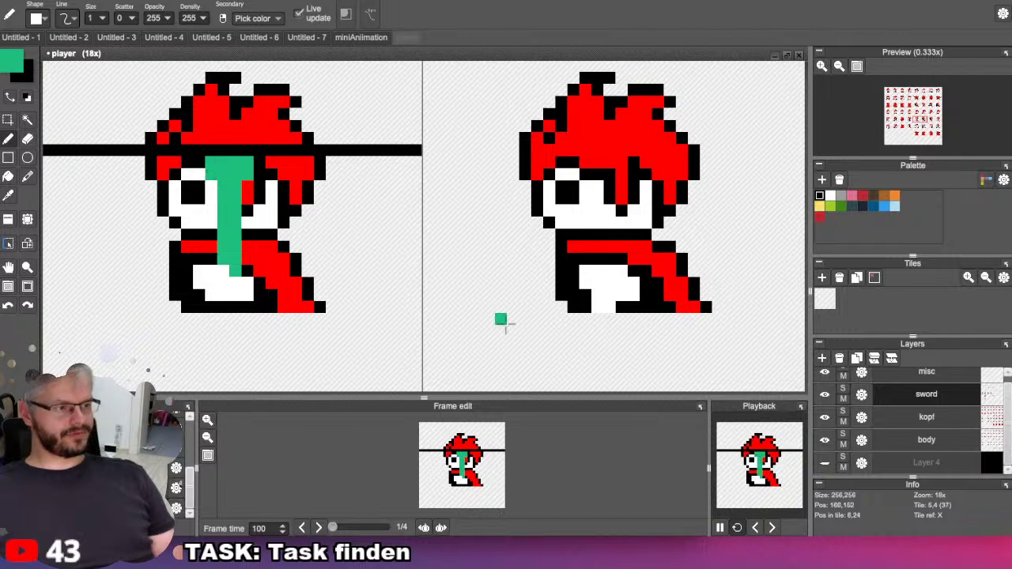
key("ctrl+z")
Draw a green horizontal line directly below the black guide line, from the hand to the first tile's right edge.
left_click_drag(261, 162, 411, 161)
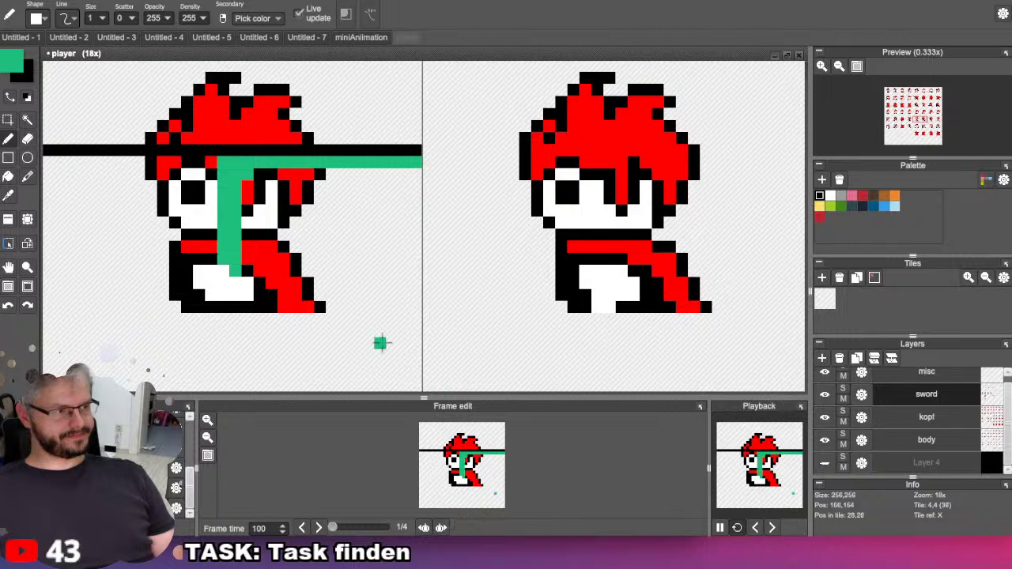
Undo the green horizontal line, and try green pixels on the guide line above the hand before undoing them.
key("ctrl+z")
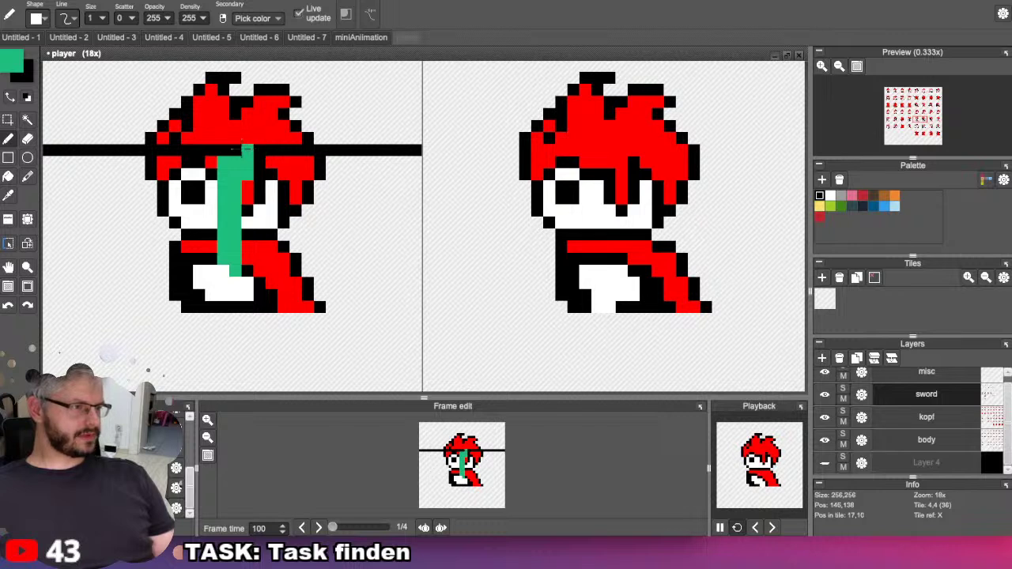
left_click(241, 150)
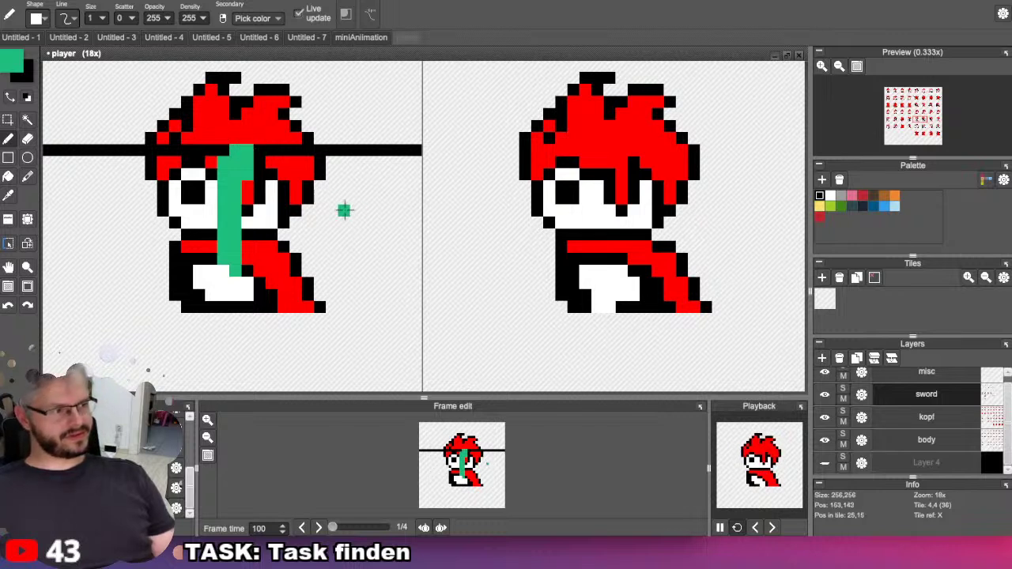
key("ctrl+z")
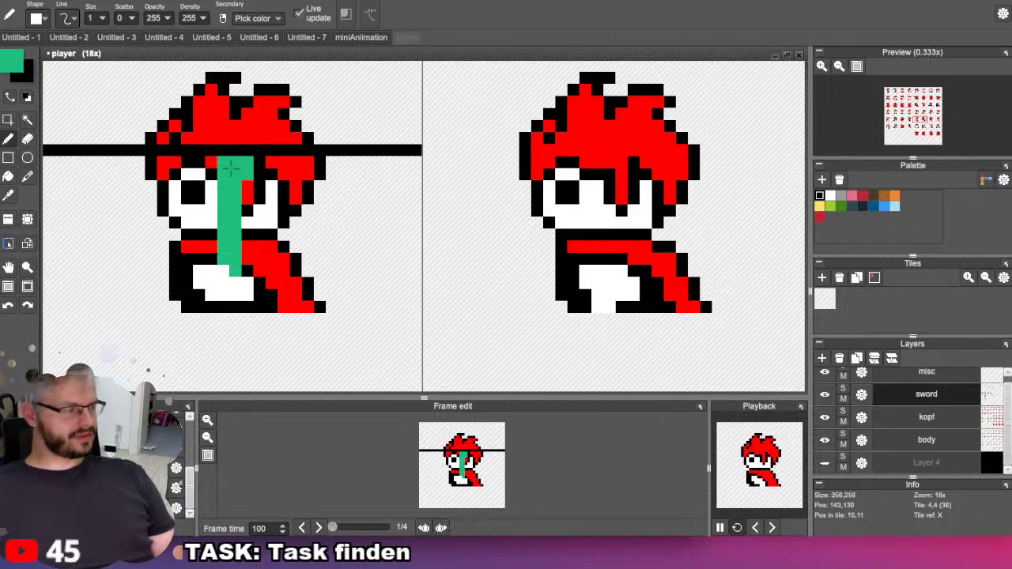
right_click_drag(247, 198, 248, 187)
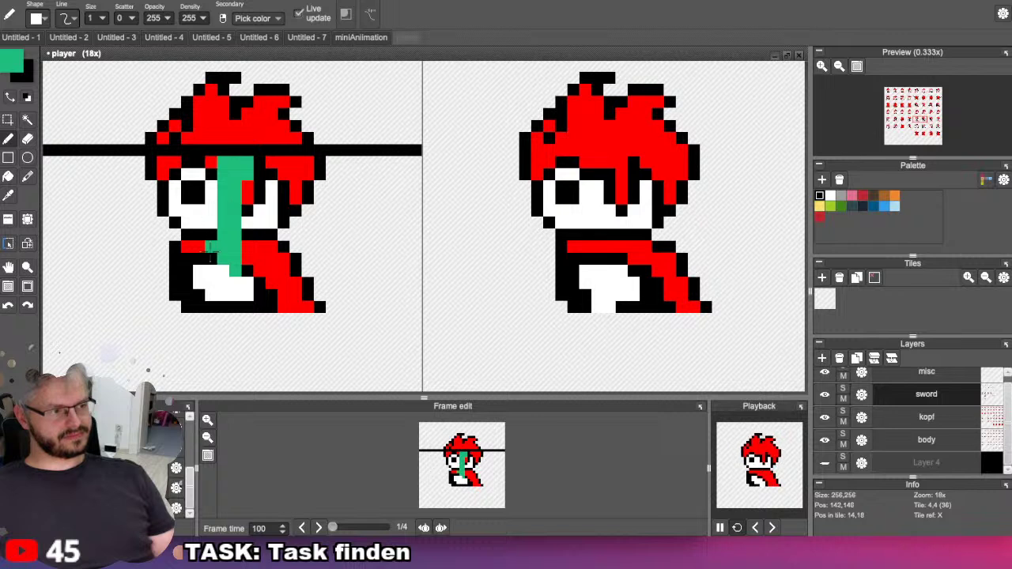
Try nudging the first tile's sword-layer content two pixels sideways and two pixels up, returning it to its original position each time.
key("ctrl+a")
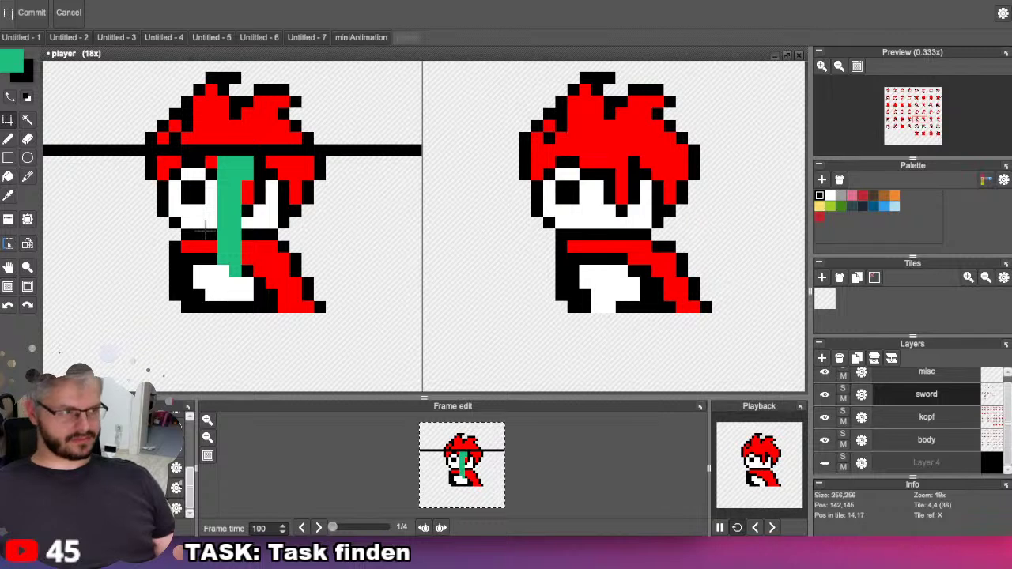
key("Left")
key("Left")
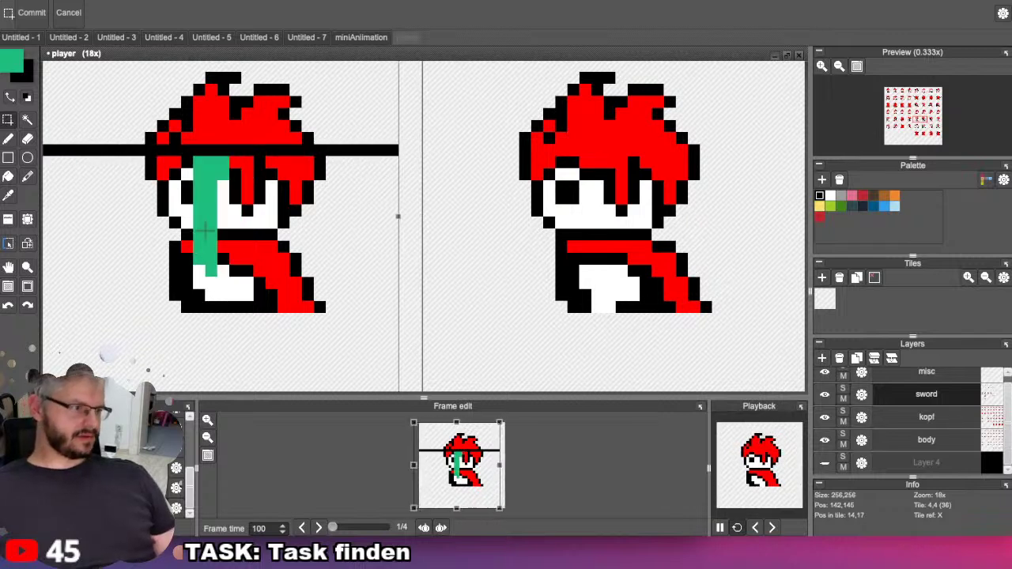
key("Right")
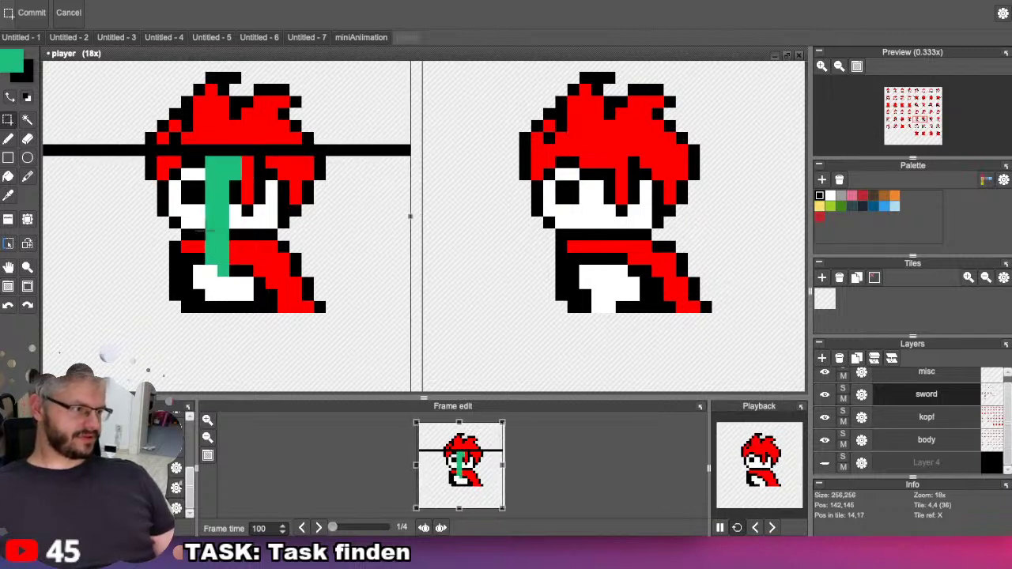
key("Right")
key("Up")
key("Up")
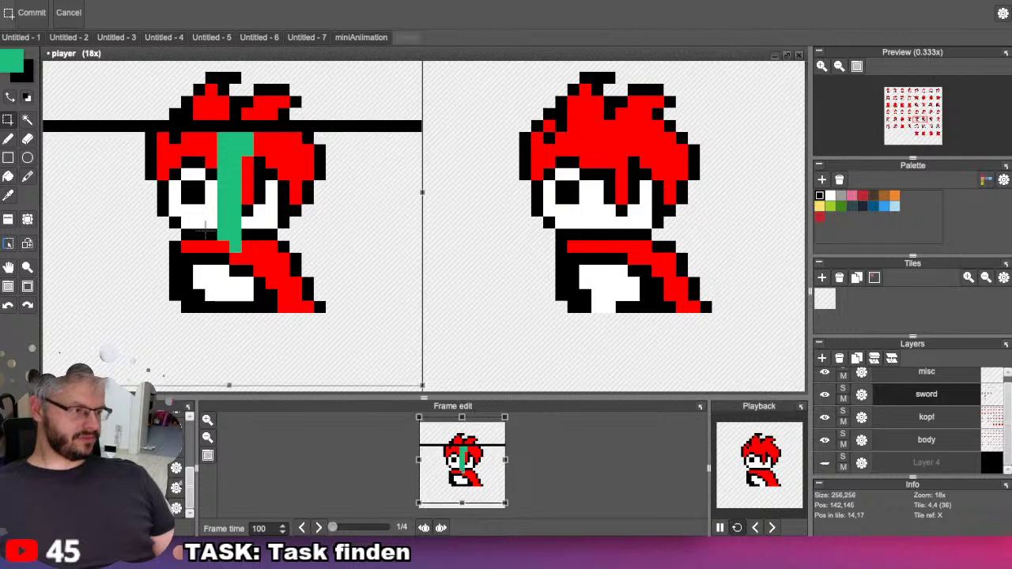
key("Down")
key("Down")
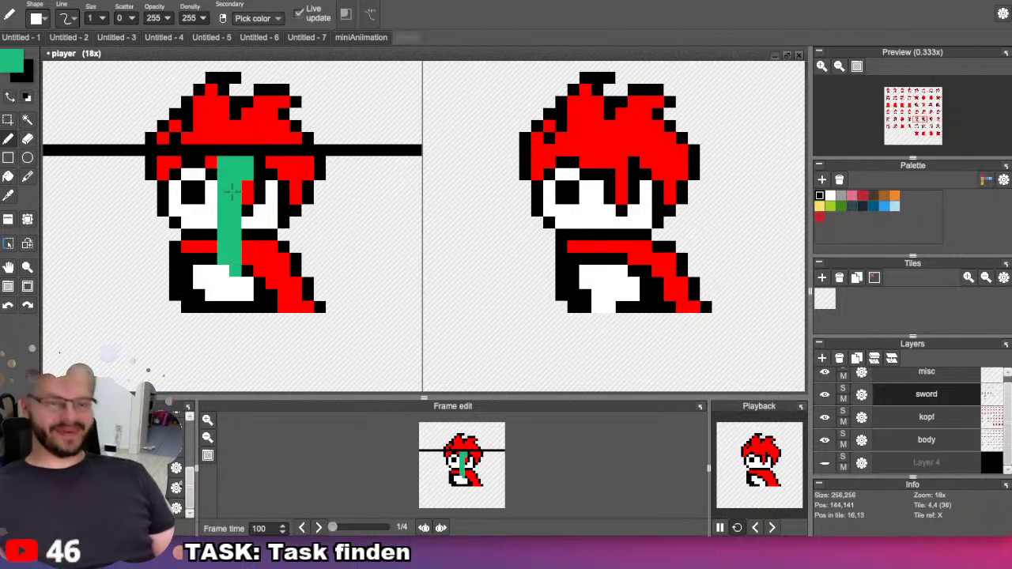
Try widening the green arm by one pixel on its left side in different lengths, undoing each trial.
left_click(356, 209)
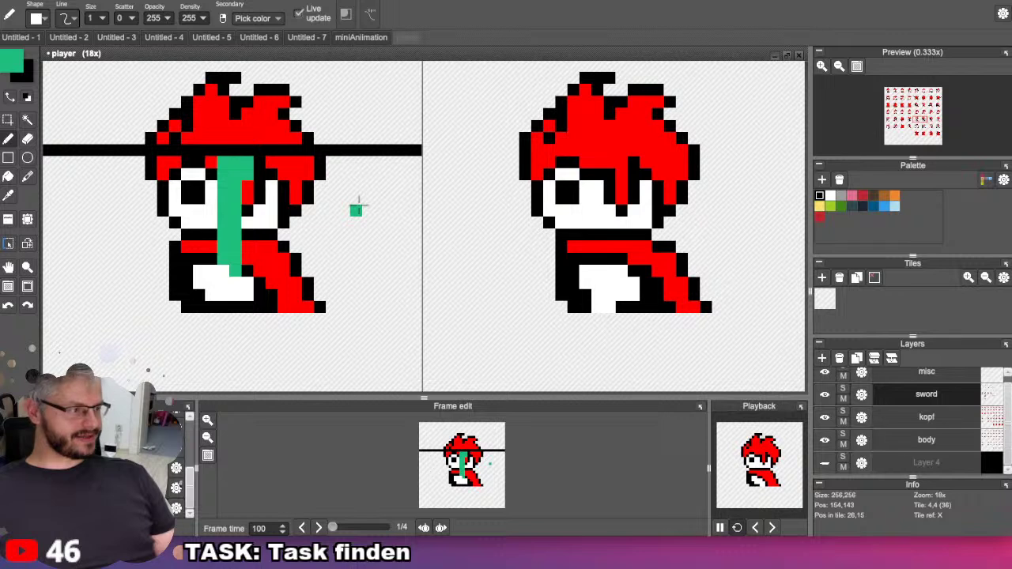
key("ctrl+z")
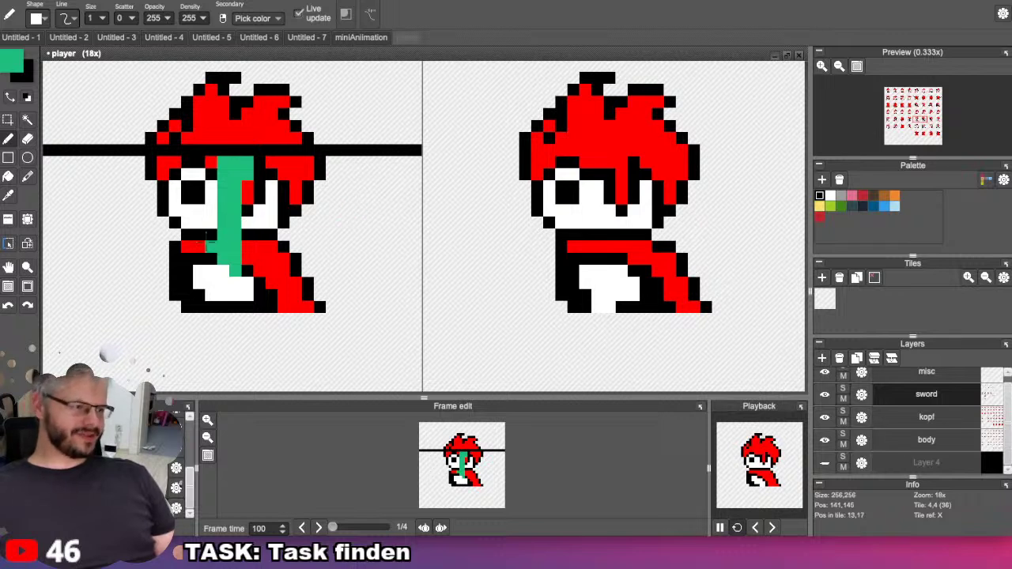
left_click_drag(211, 243, 210, 161)
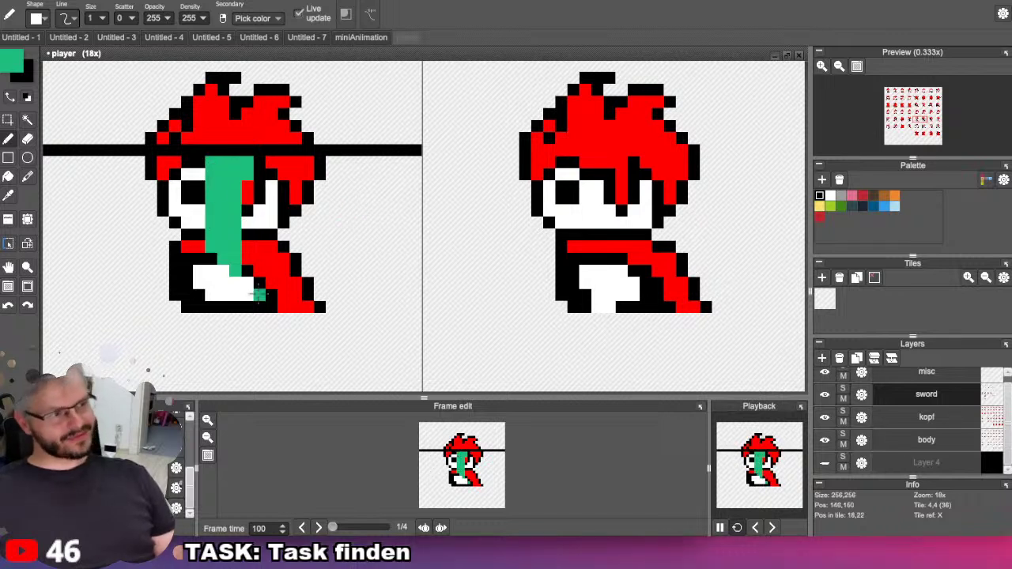
key("ctrl+z")
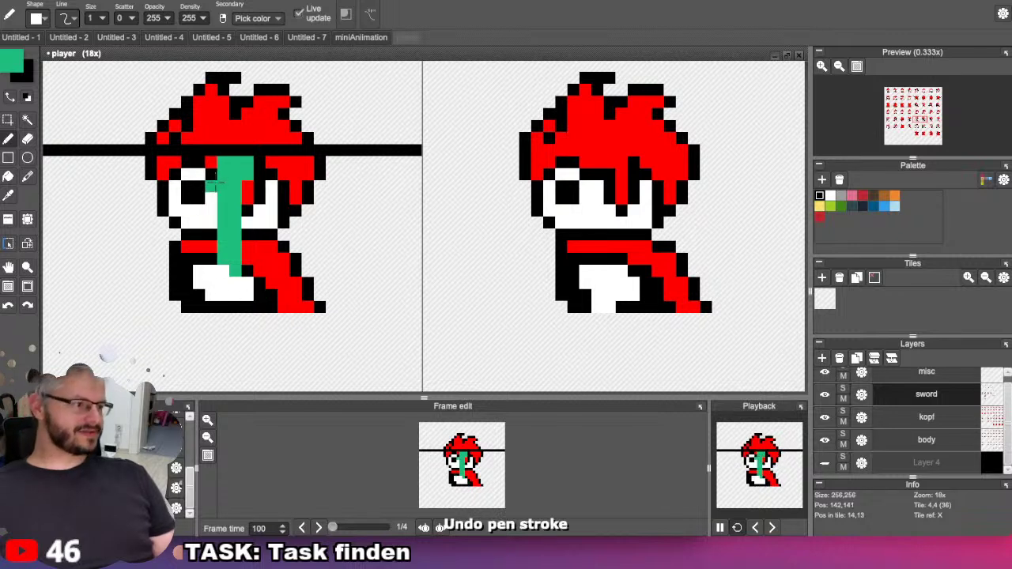
left_click_drag(212, 184, 212, 239)
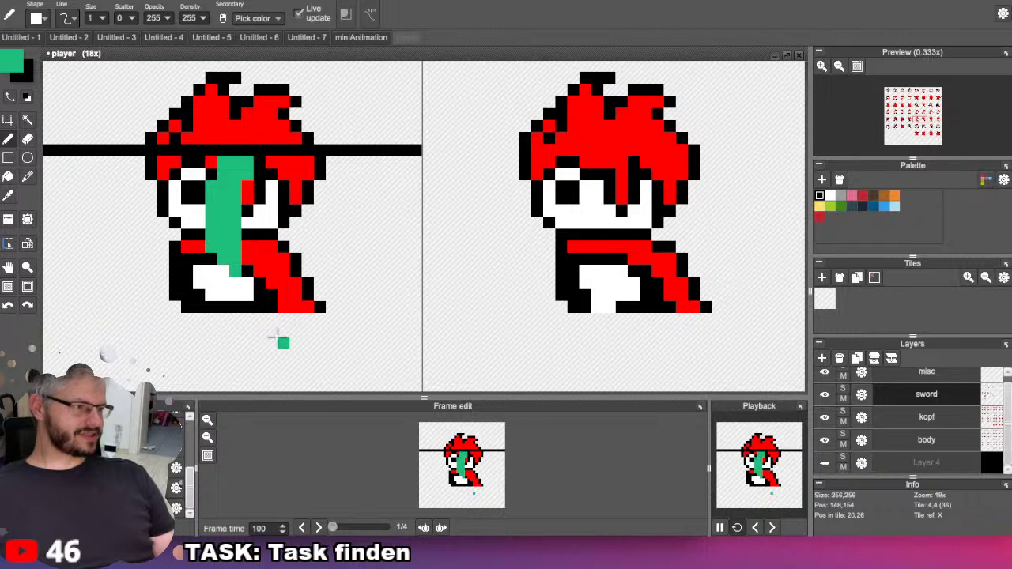
key("ctrl+z")
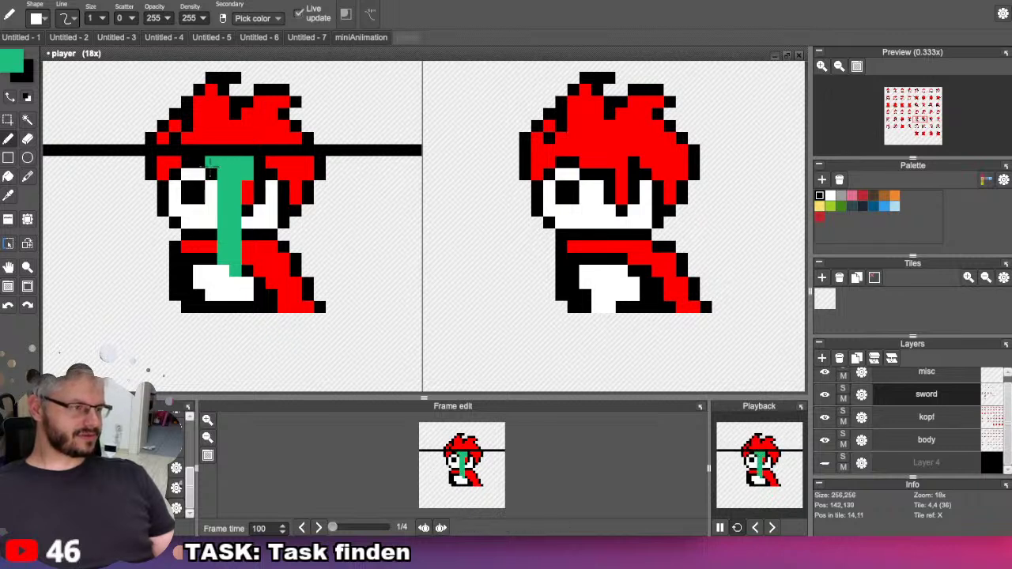
Try a green row over the guide line above the hand and a full-length left-side column, undoing both.
mouse_move(223, 150)
left_mouse_down()
mouse_move(294, 241)
mouse_move(259, 150)
left_mouse_up()
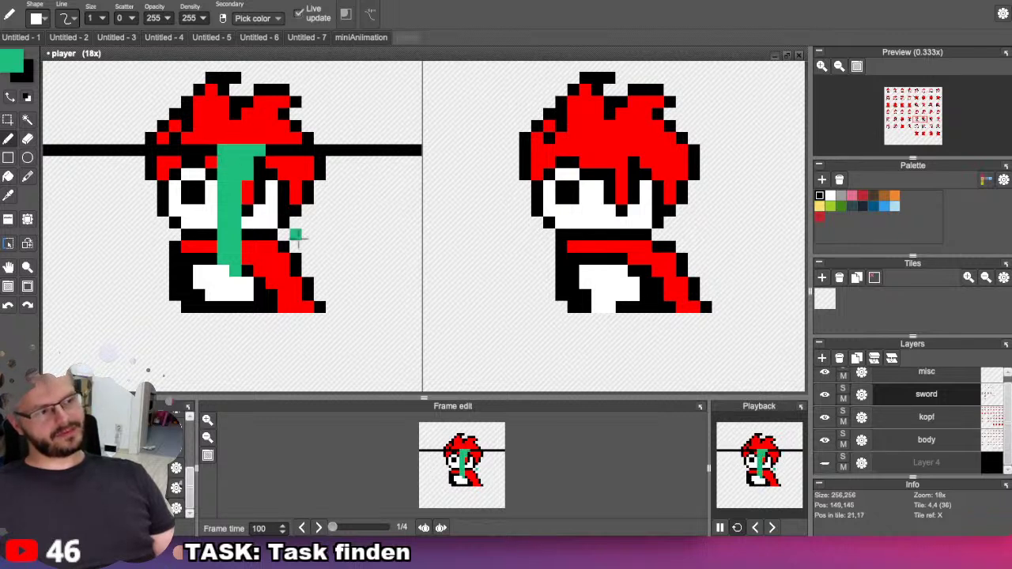
key("ctrl+z")
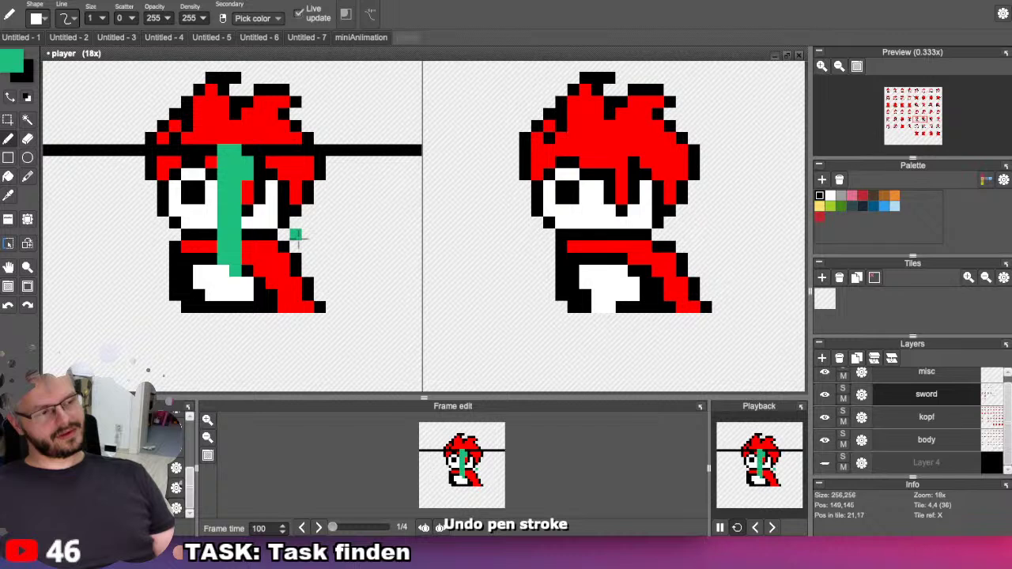
key("ctrl+z")
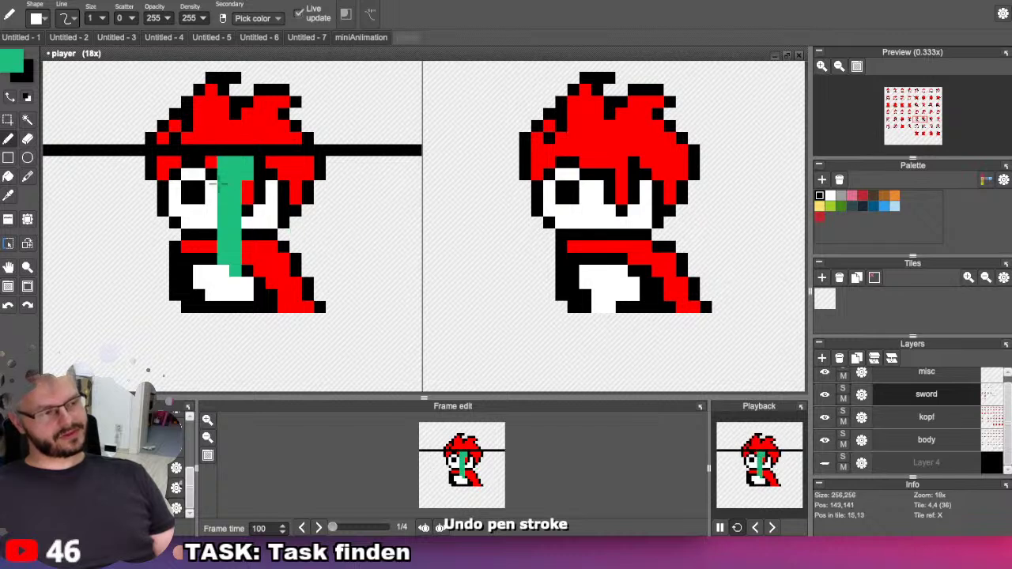
left_click_drag(211, 165, 211, 254)
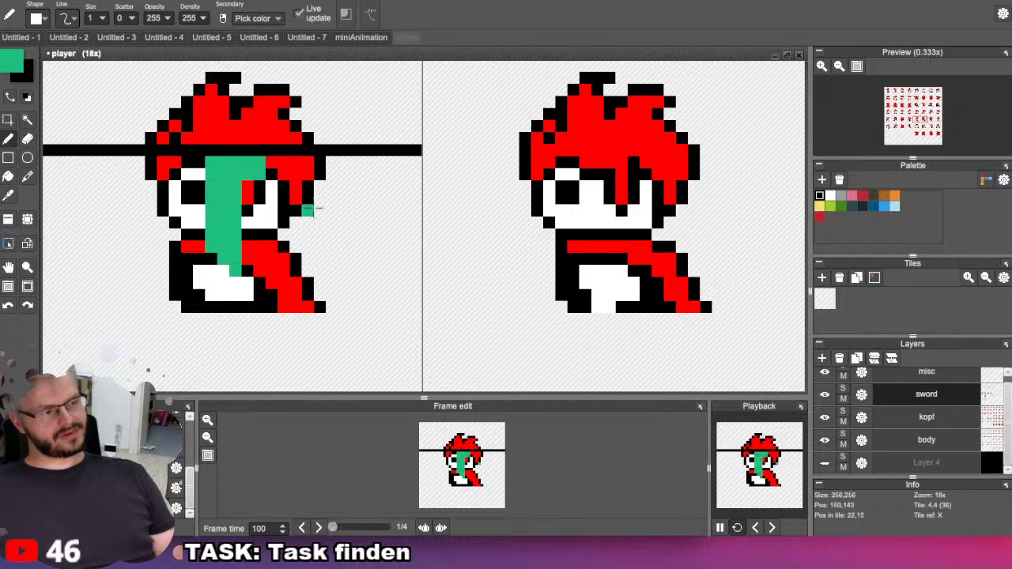
key("ctrl+z")
key("ctrl+z")
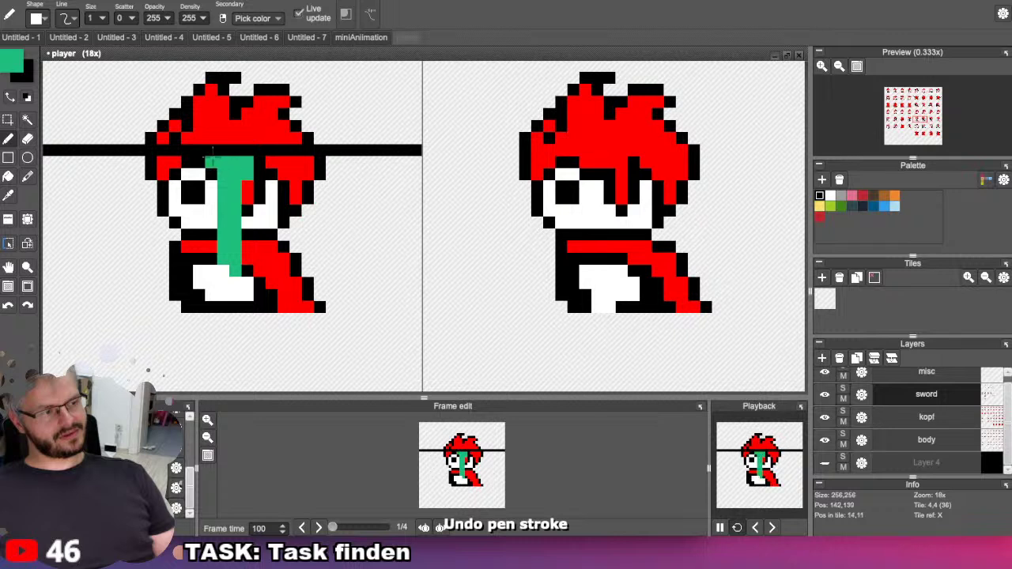
Add two green pixels on top of the hand, extend its right end one pixel, and widen the arm one pixel on the left.
left_click(224, 150)
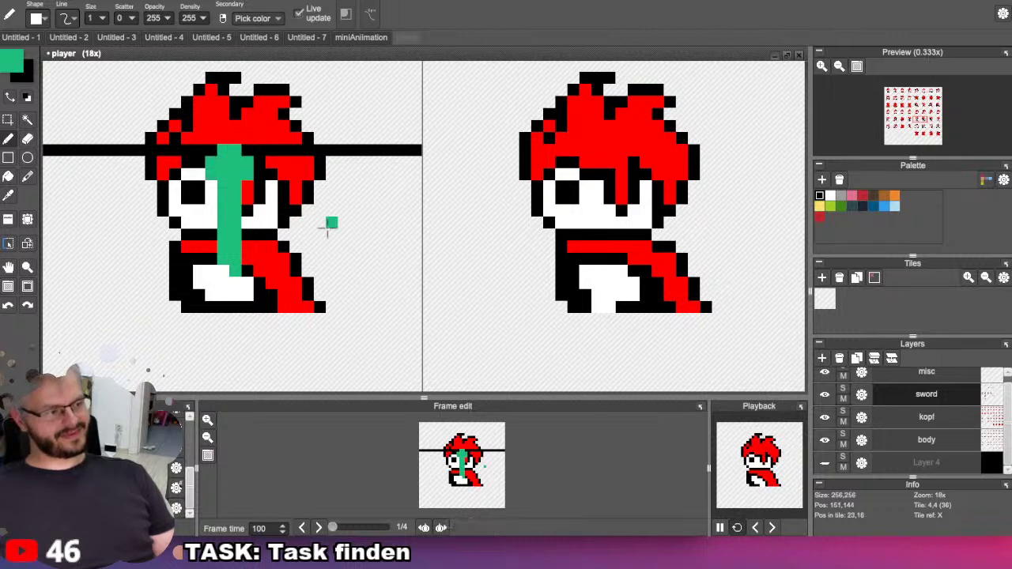
left_click_drag(212, 189, 213, 247)
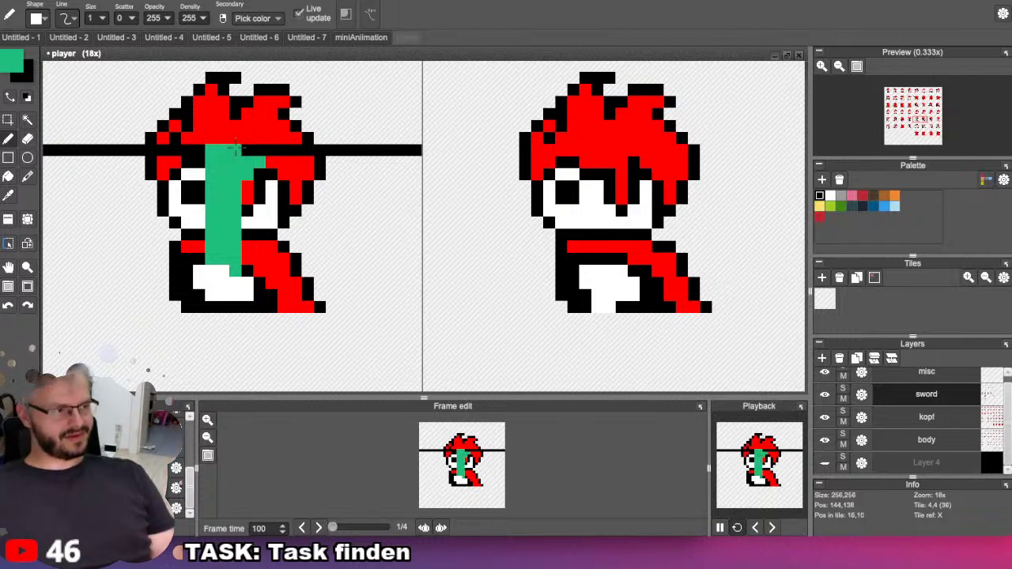
key("ctrl+z")
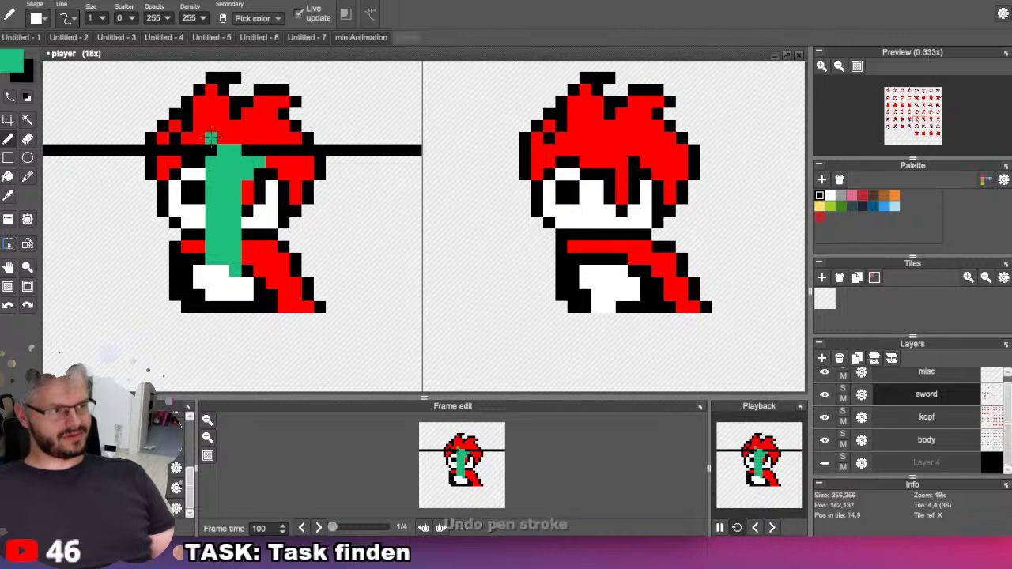
left_click(272, 223)
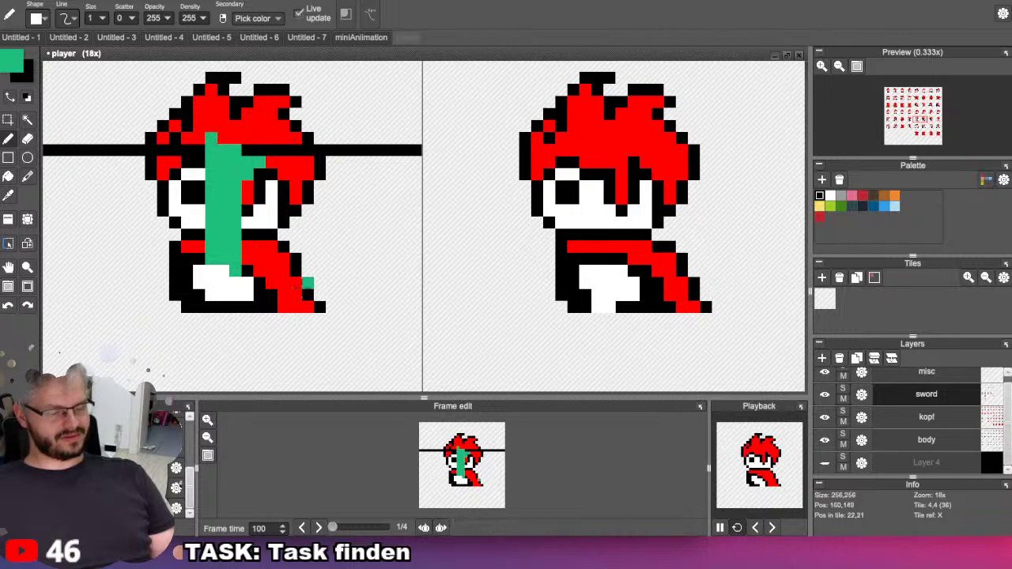
key("ctrl+z")
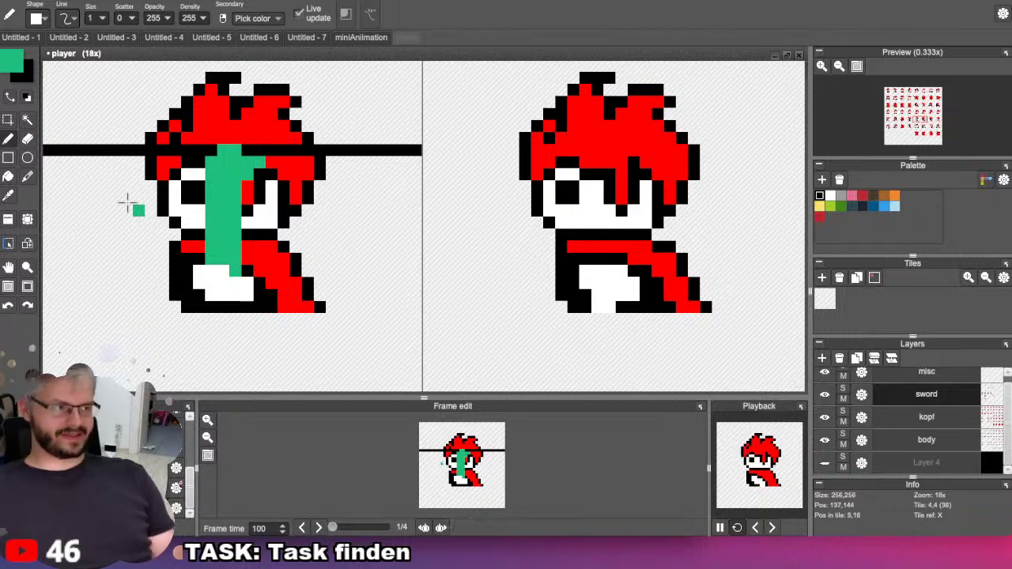
Erase the black guide line on both sides of the green hand in the first tile.
middle_click_drag(127, 204, 219, 221)
key("e")
left_click(178, 183)
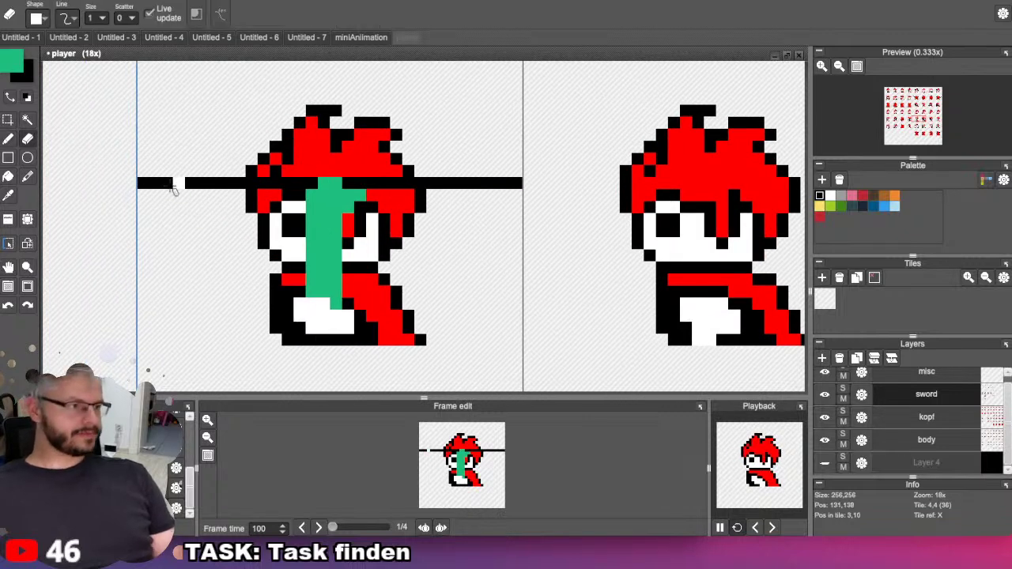
mouse_move(174, 184)
left_mouse_down()
mouse_move(146, 185)
mouse_move(303, 184)
left_mouse_up()
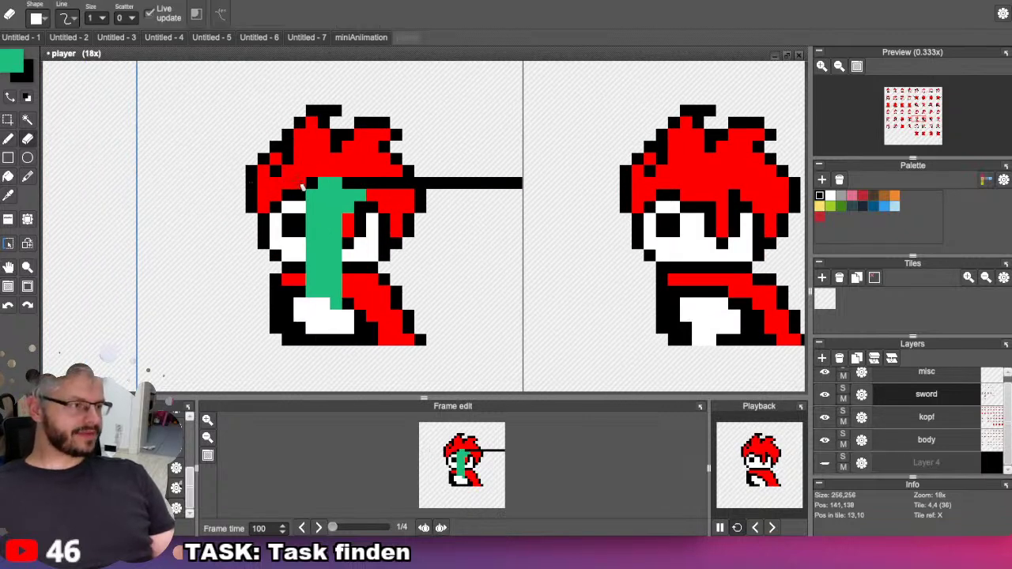
left_click_drag(516, 184, 375, 188)
Outline the green arm and hand with black pixels along both sides, above the hand, and at its right end.
key("b")
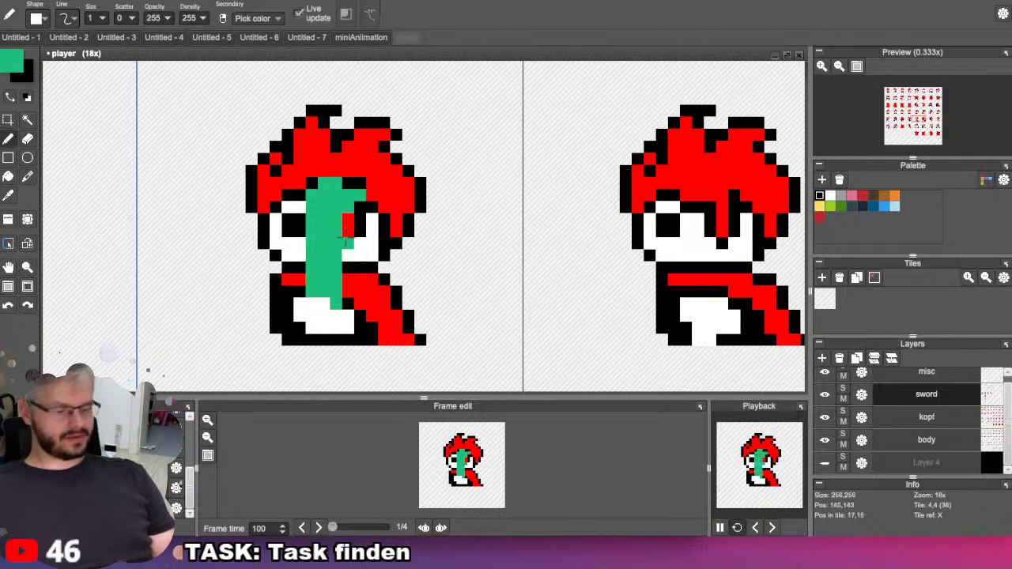
key("x")
mouse_move(293, 196)
left_mouse_down()
mouse_move(298, 279)
mouse_move(347, 294)
mouse_move(351, 225)
left_mouse_up()
left_click(346, 291)
left_click(370, 196)
left_click(337, 172)
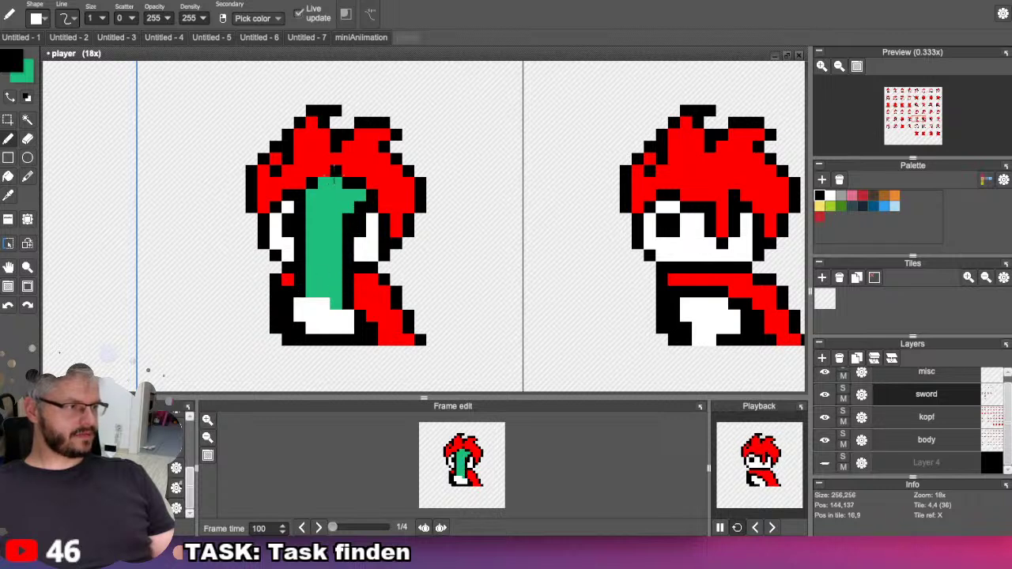
left_click(326, 171)
left_click(324, 195)
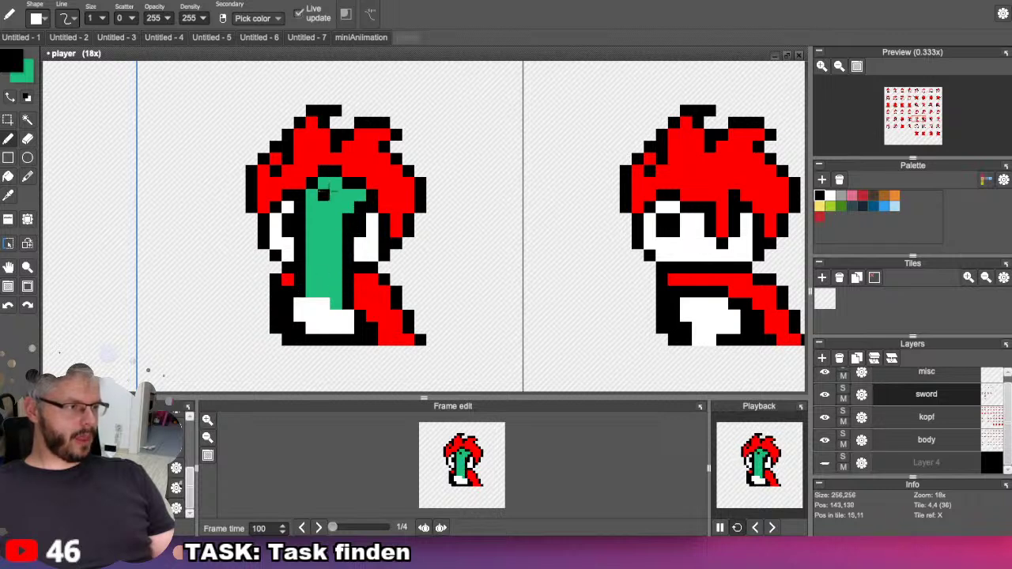
Choose white as the foreground color and fill the green arm with it.
left_click(16, 71)
left_click(16, 71)
left_click_drag(163, 133, 203, 271)
left_click(190, 247)
left_click(8, 176)
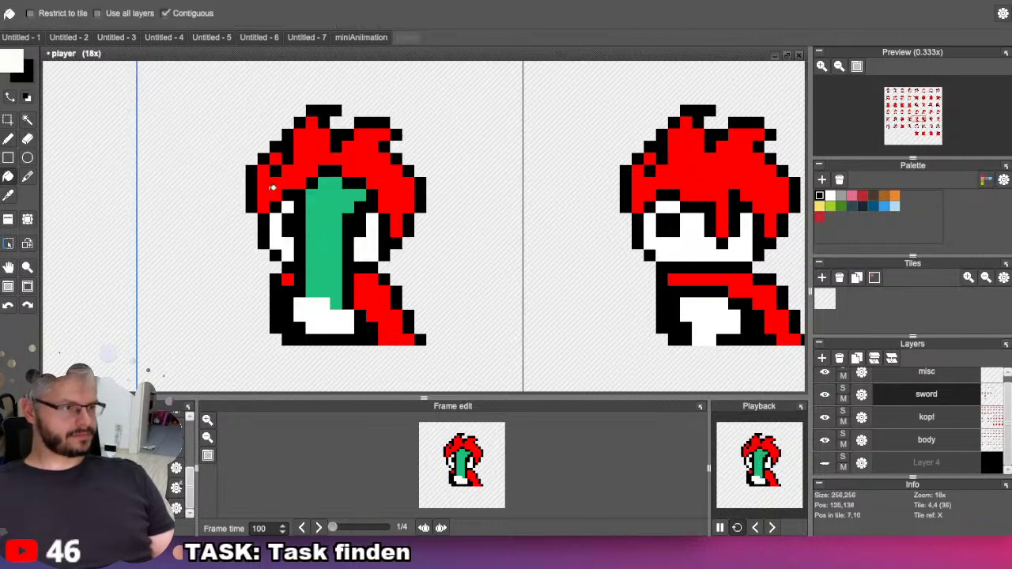
left_click(321, 205)
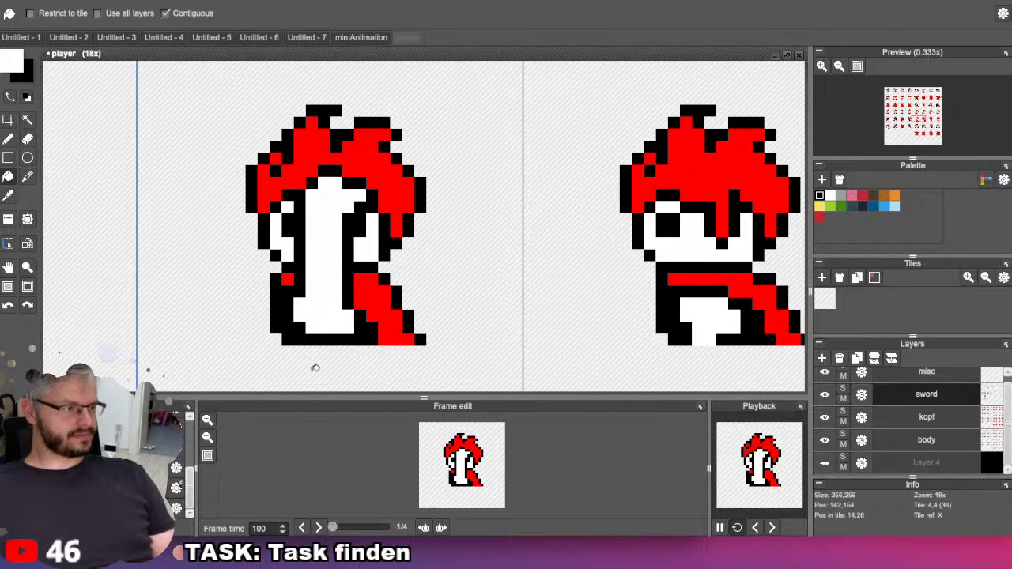
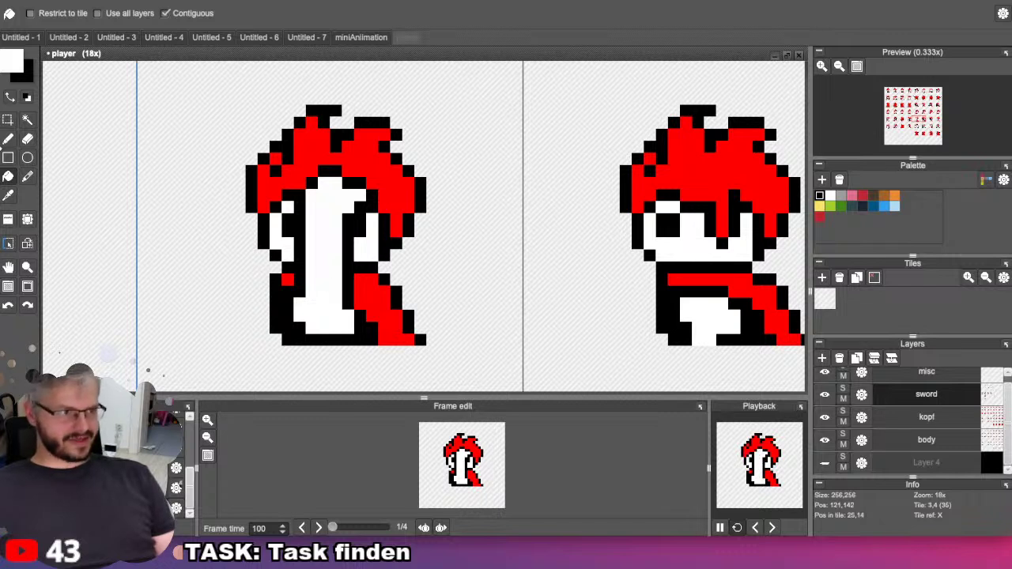
Draw black pixels across the lower end of the white arm and a new left outline one pixel further inside it.
left_click(8, 138)
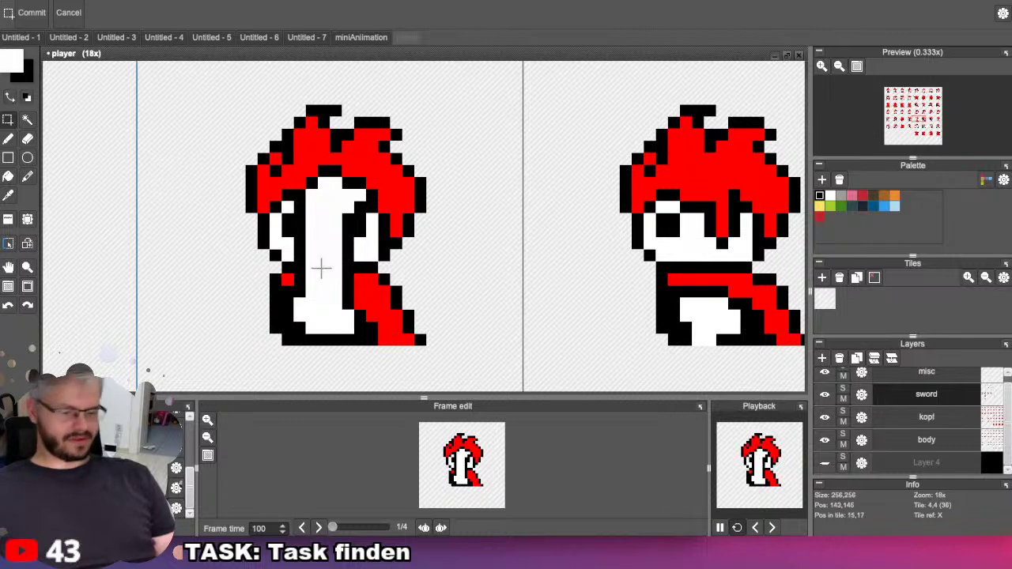
key("Return")
key("x")
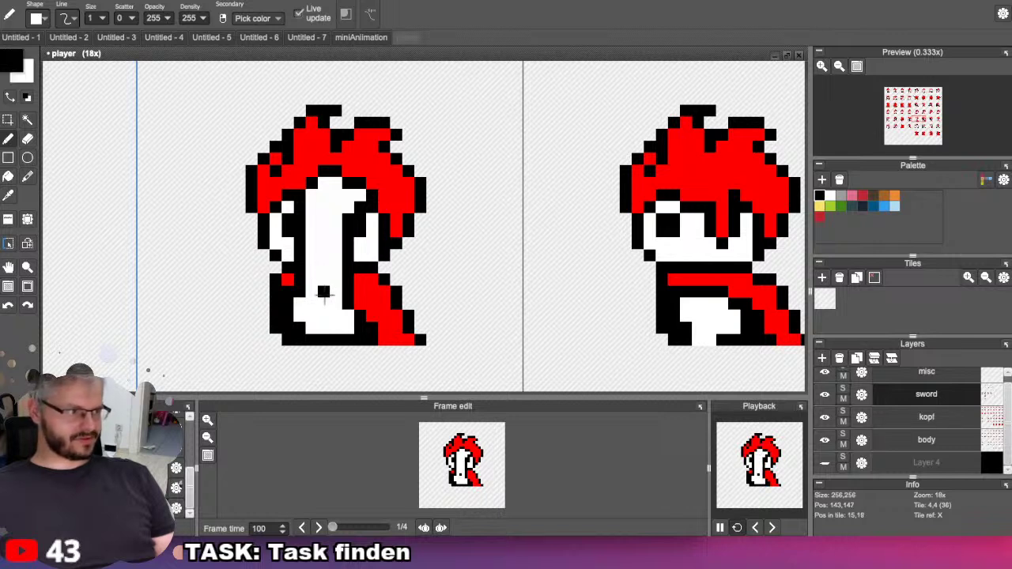
left_click(320, 298)
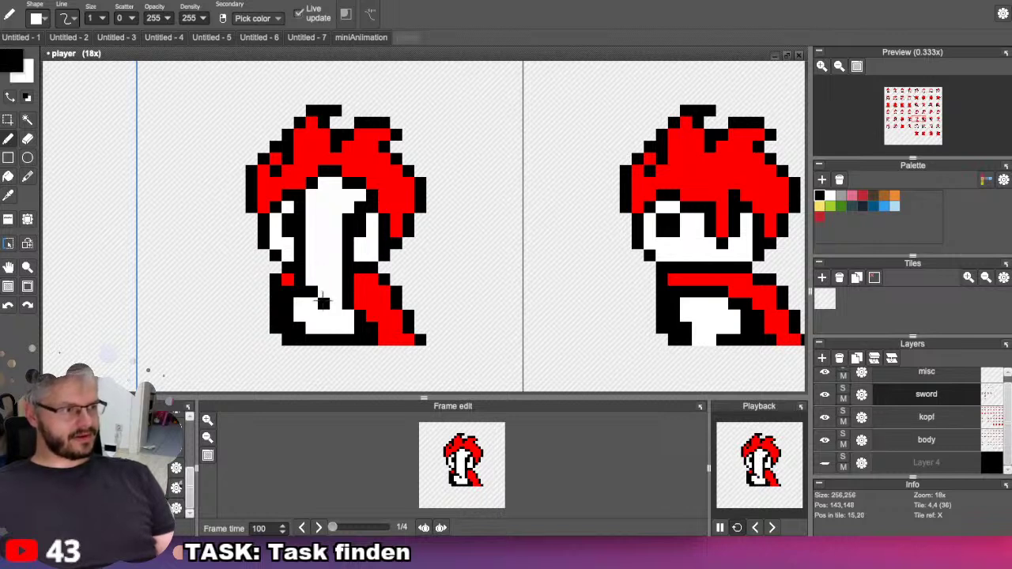
left_click(332, 299)
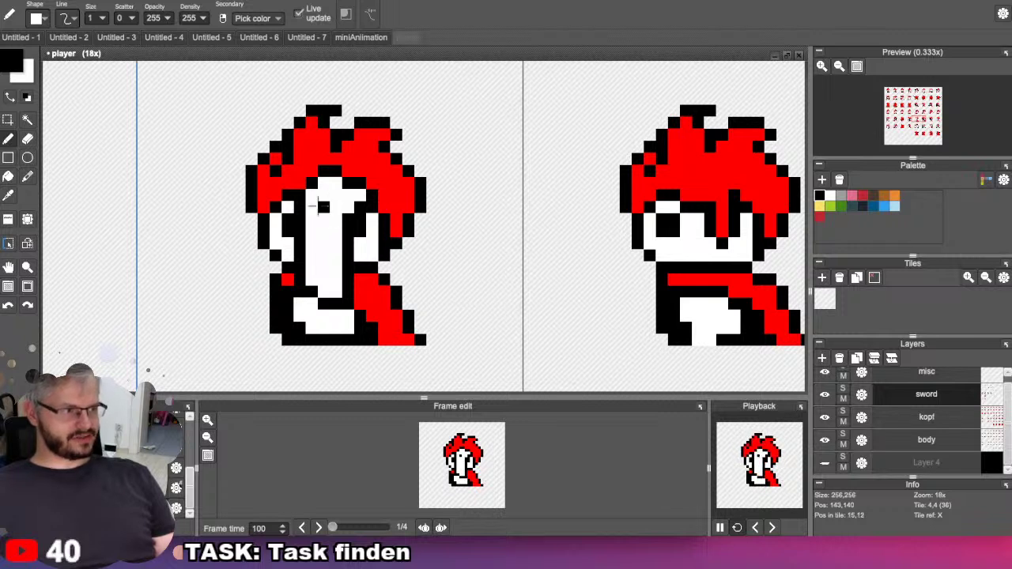
left_click_drag(313, 186, 310, 273)
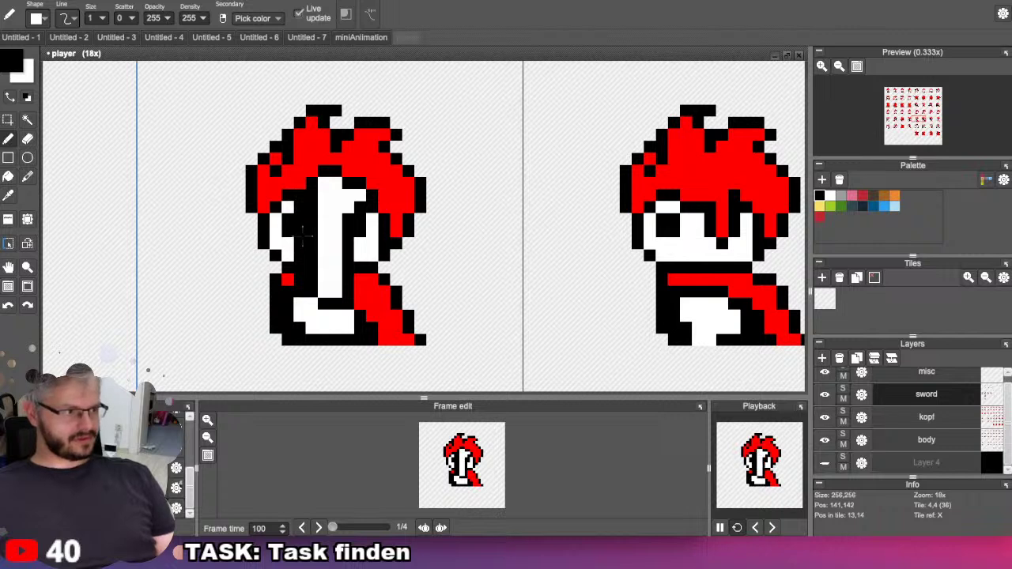
Erase the old outer left outline beside the eye and scarf, and the black pixels across the arm's lower end.
key("e")
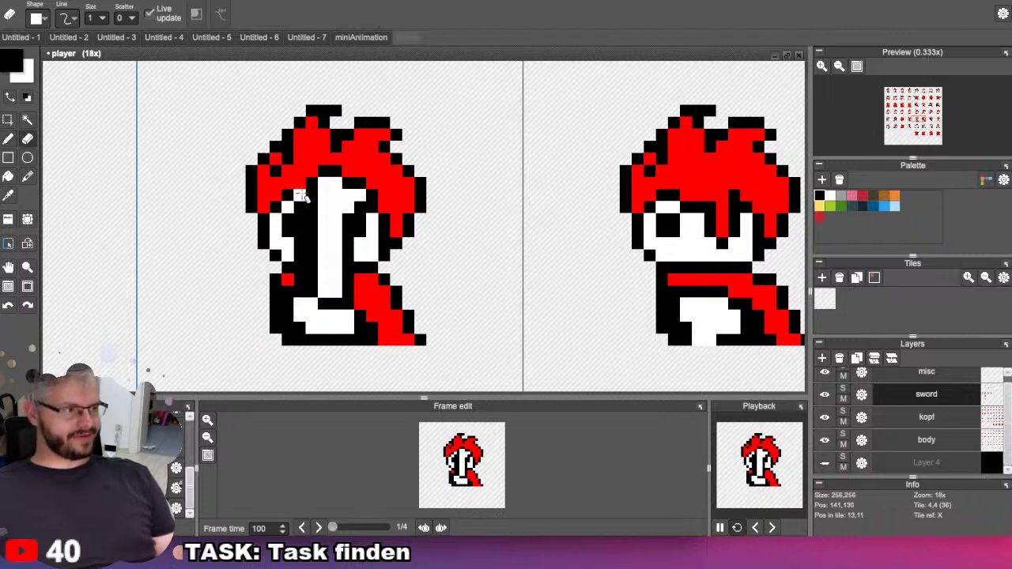
left_click_drag(307, 232, 306, 273)
left_click(305, 277)
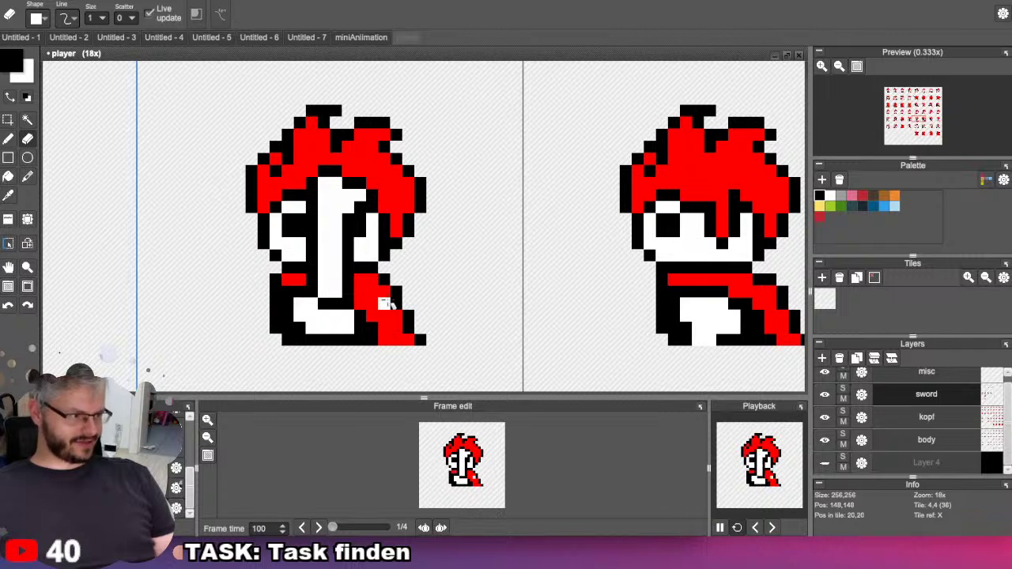
left_click(337, 304)
left_click(324, 305)
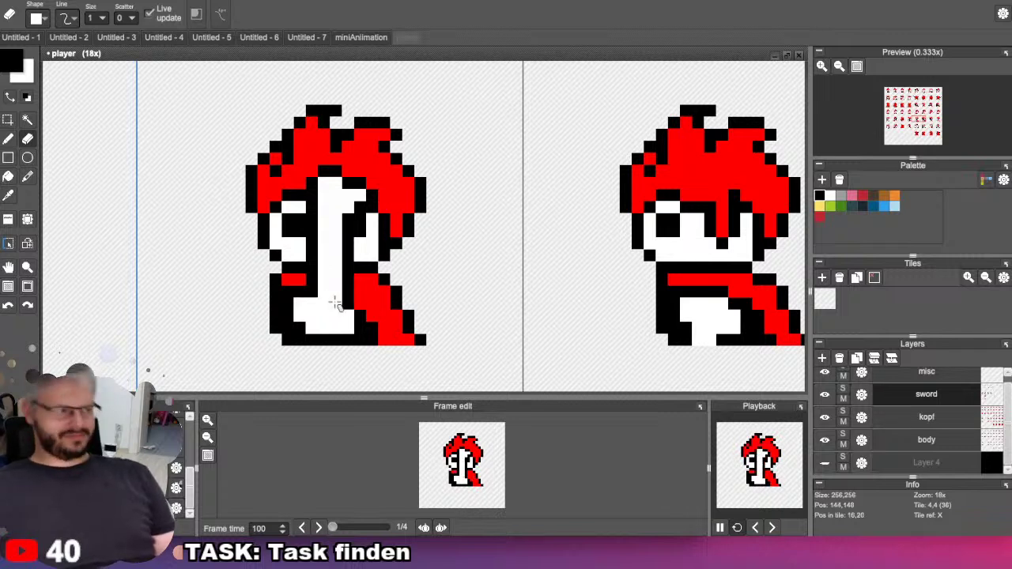
left_click(337, 304)
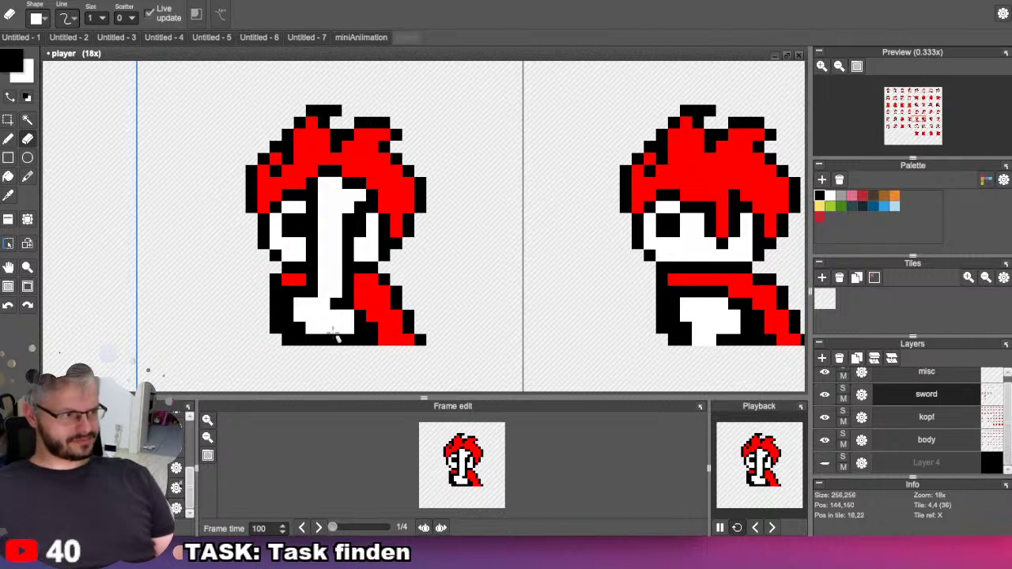
Paint the remaining black pixel at the arm's lower end white, keeping the body's bottom outline black.
key("x")
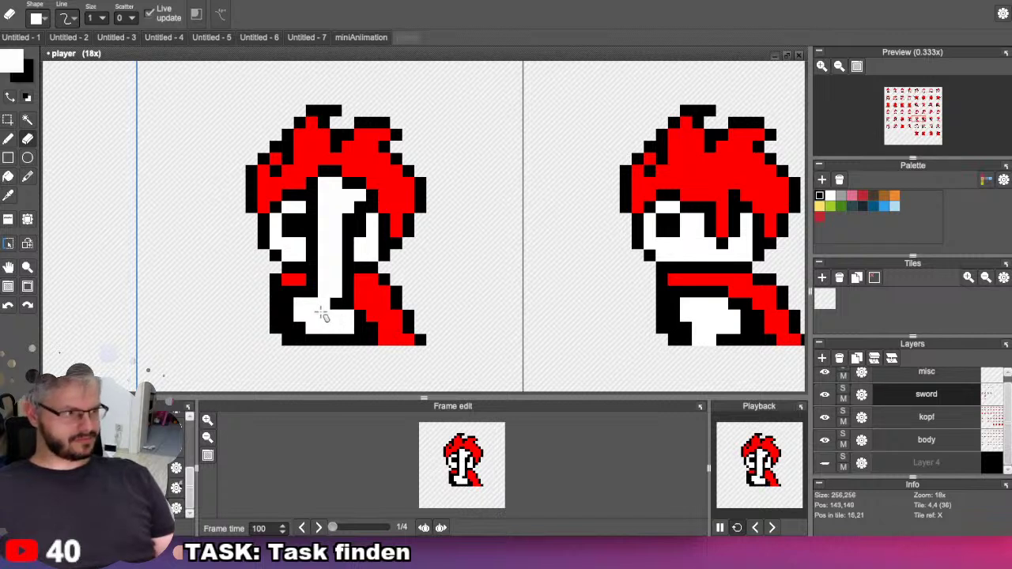
key("b")
left_click(336, 305)
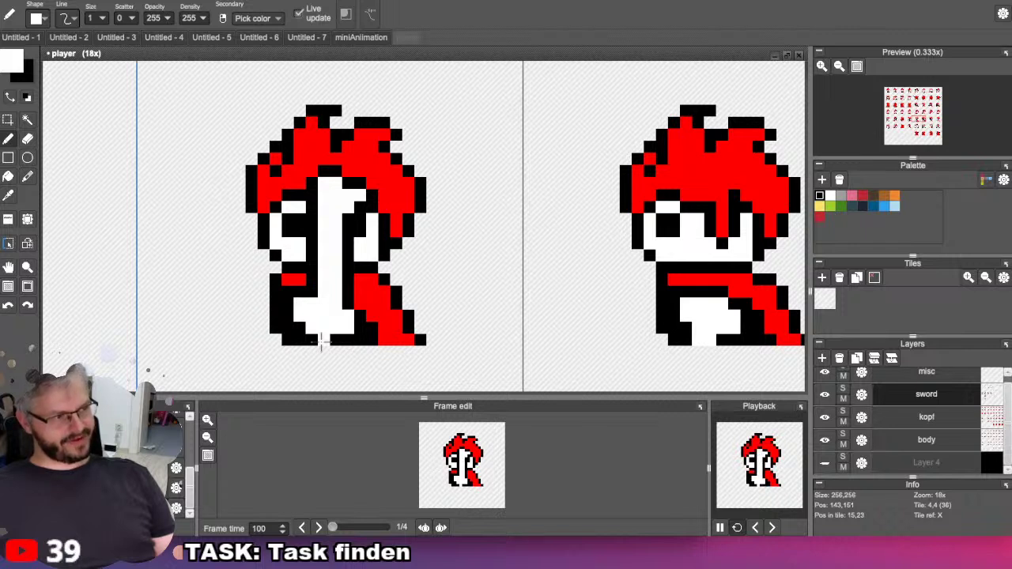
right_click(321, 338)
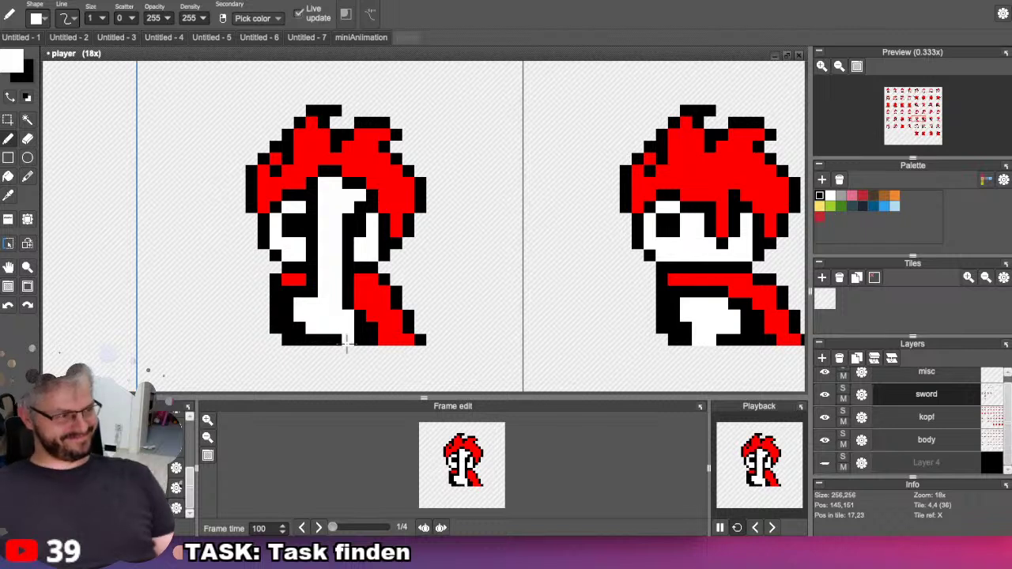
right_click(340, 338)
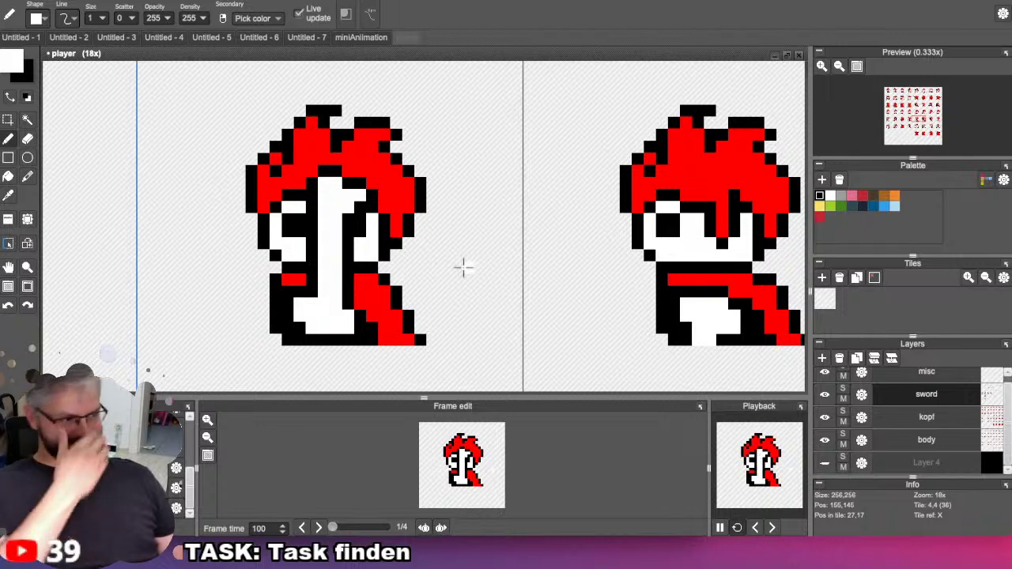
Copy the finished arm from the fifth row's first side-view tile into the second tile on the sword layer.
left_click(7, 118)
middle_click_drag(337, 192, 178, 175)
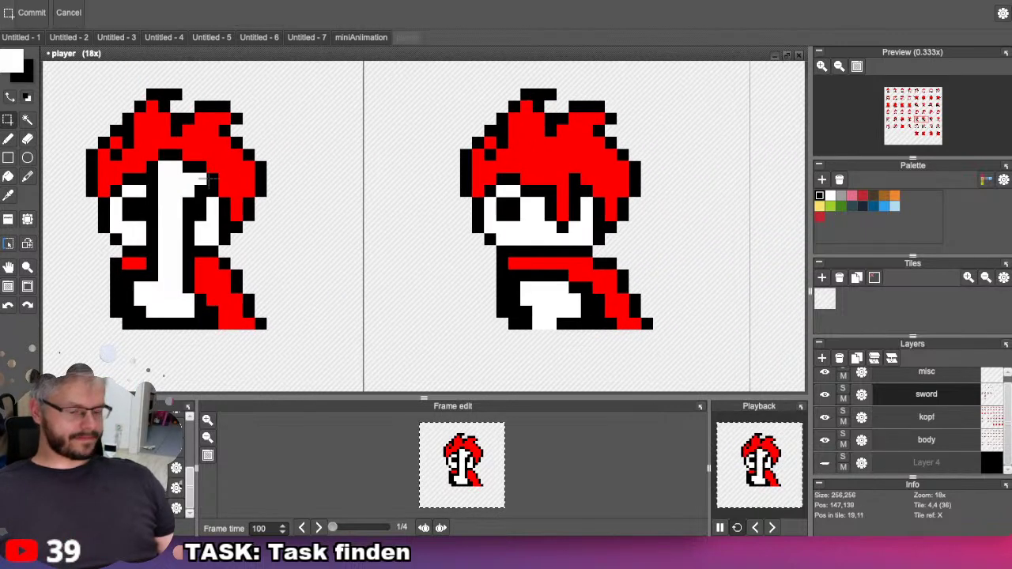
left_click_drag(222, 198, 598, 198)
left_click(207, 179)
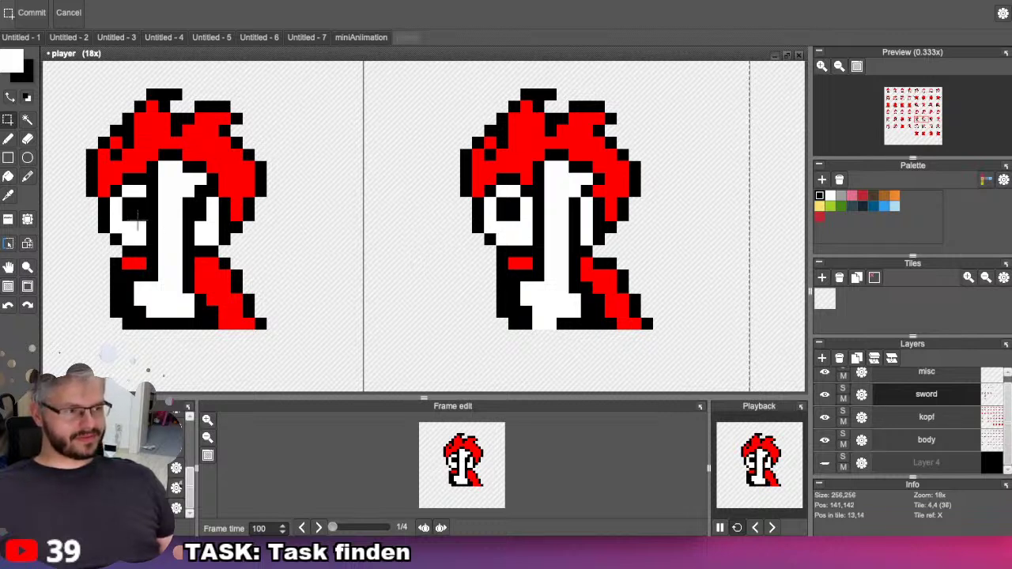
Try a white pixel in the eye beside the arm in the first tile and undo it.
left_click(26, 139)
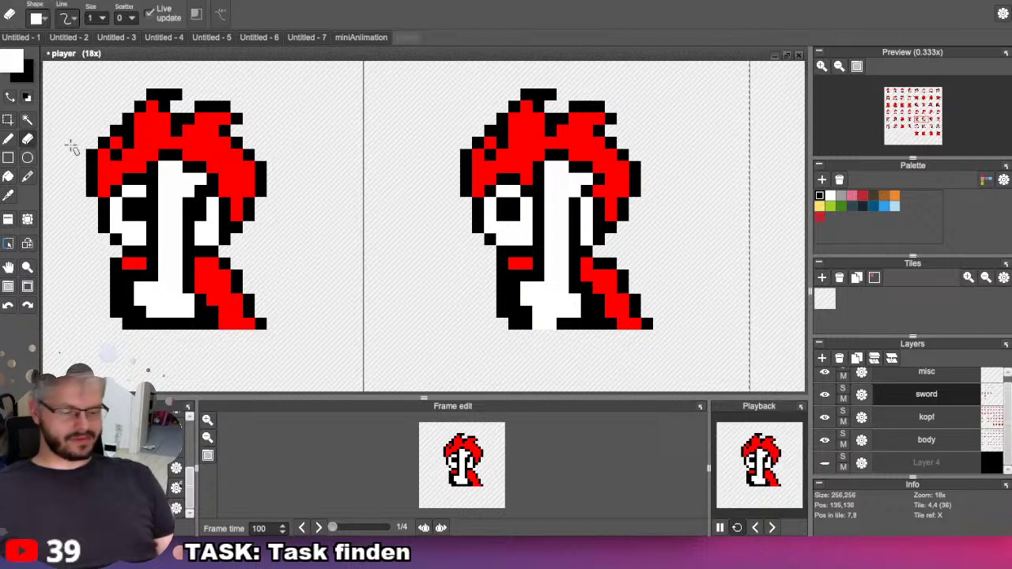
key("b")
key("x")
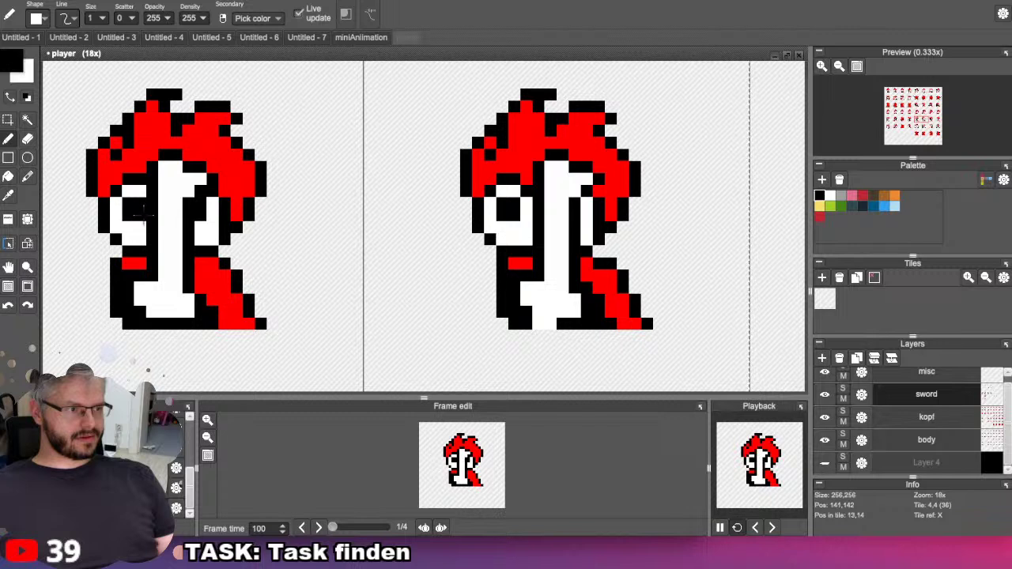
key("x")
key("e")
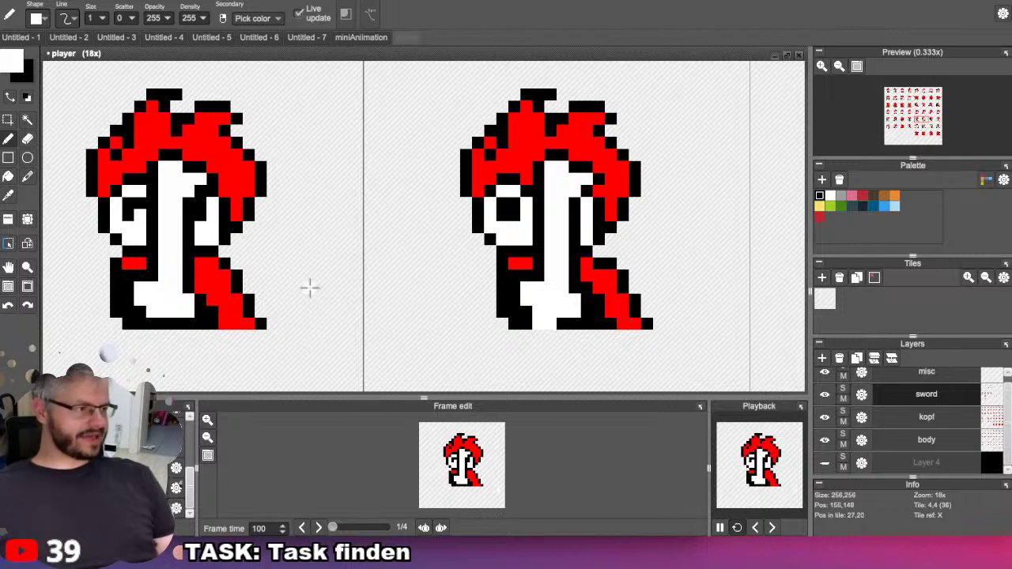
key("ctrl+z")
Copy the raised arm into the third and fourth side-view tiles of the same row.
left_click_drag(429, 238, 232, 254)
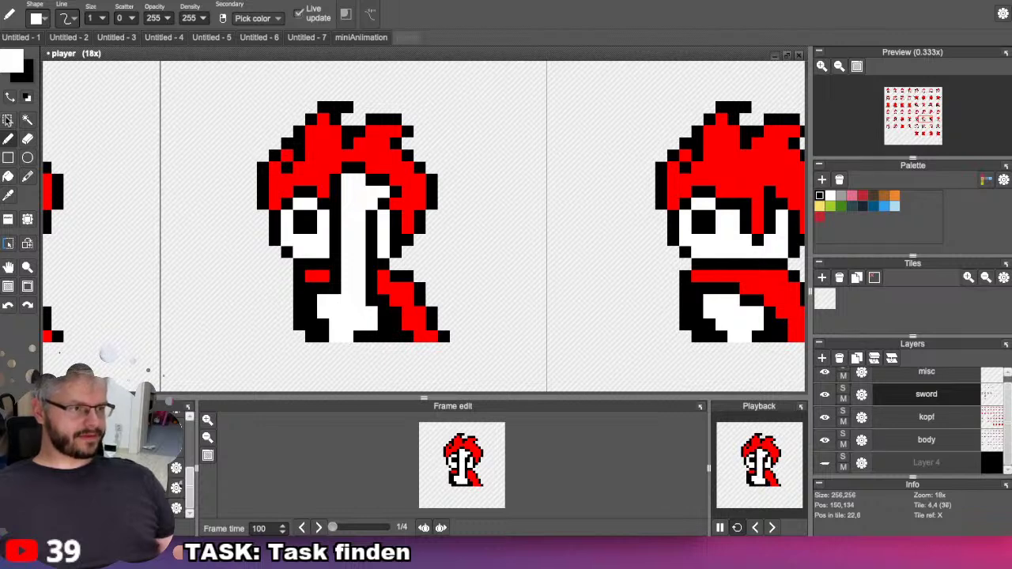
key("m")
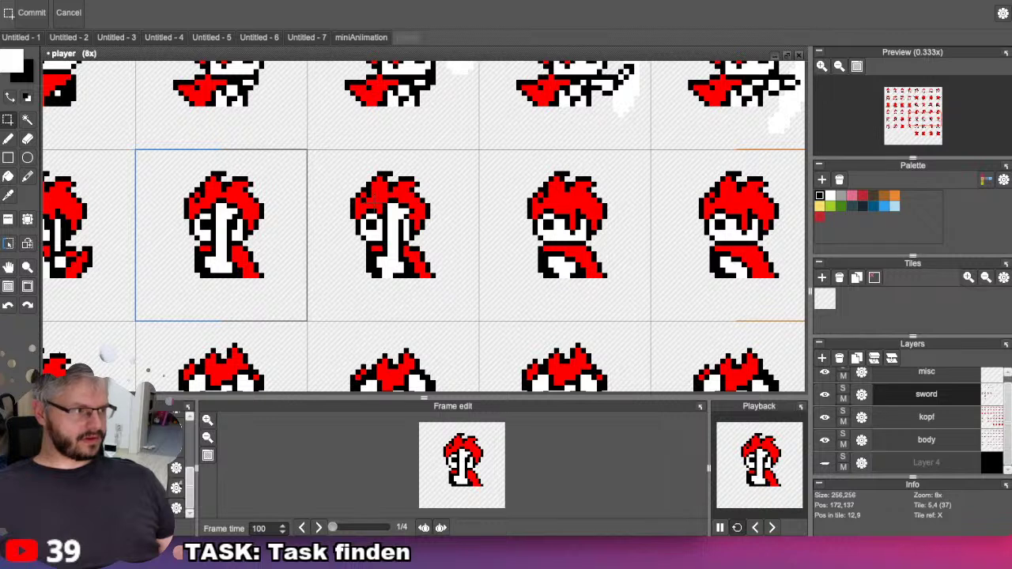
left_click_drag(462, 465, 719, 465)
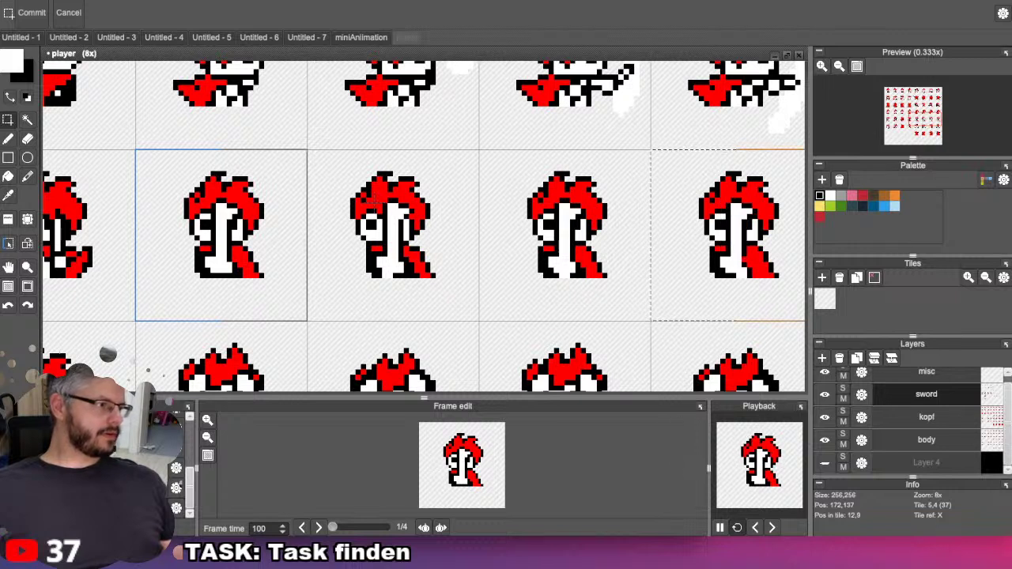
Select the arm in the fourth side-view tile and shift it down one pixel.
left_click(431, 199)
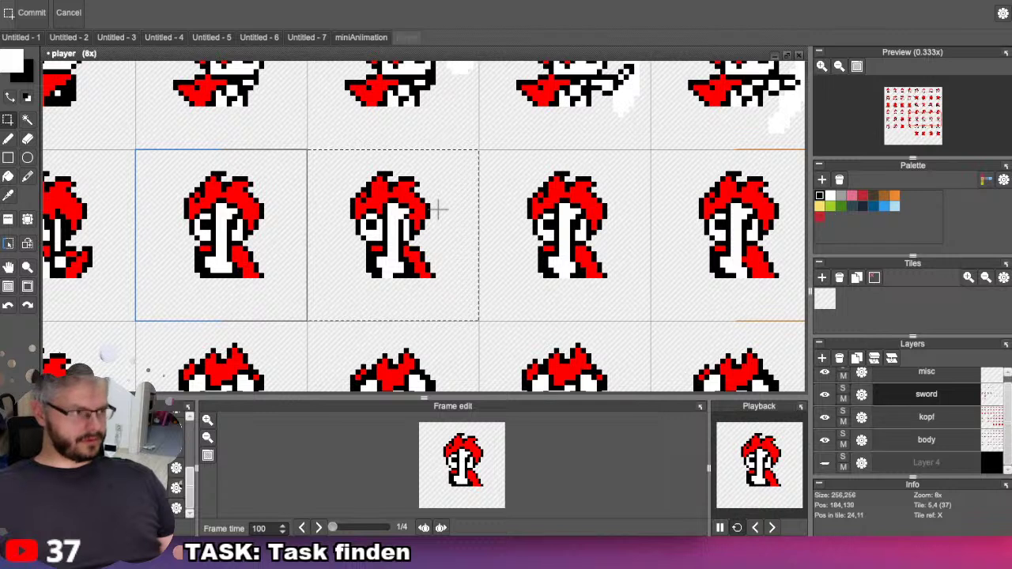
key("space")
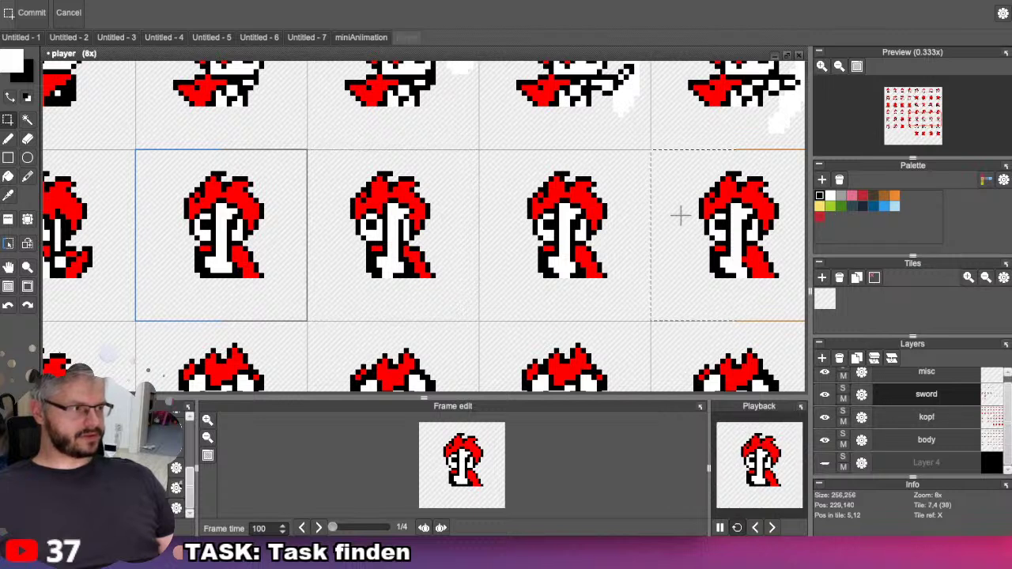
left_click(680, 215)
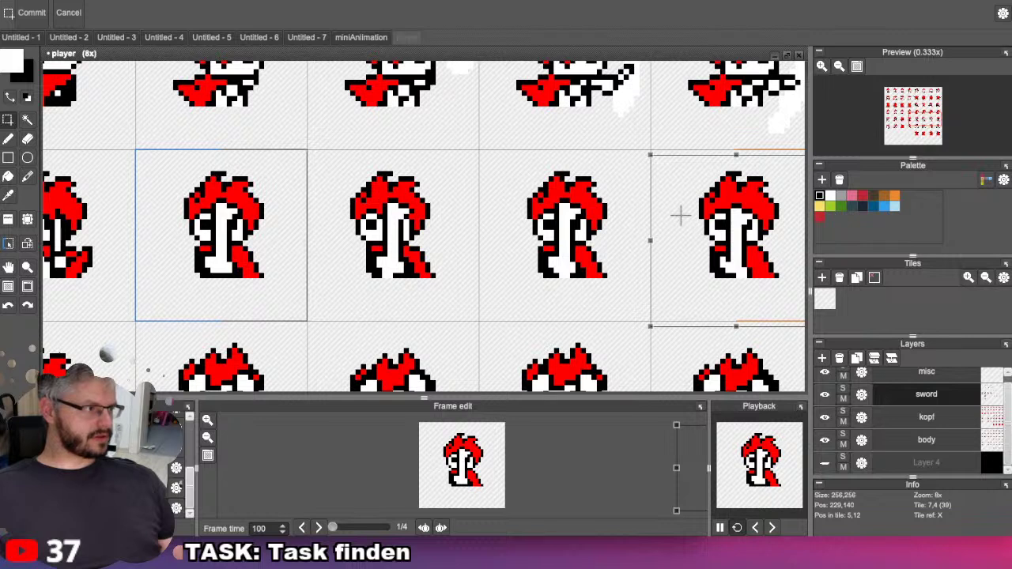
left_click(680, 215)
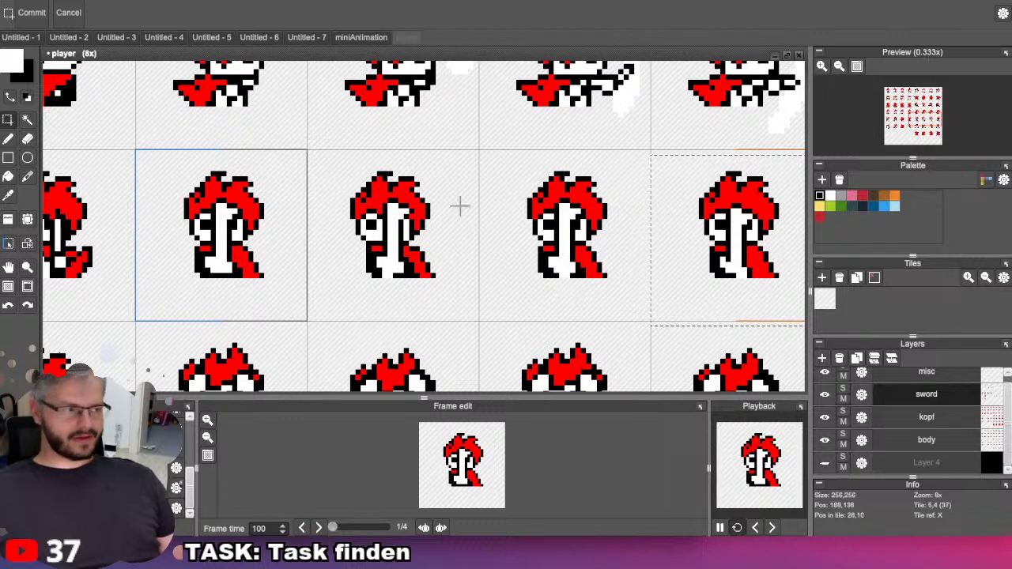
Look over the sprite sheet's rows to compare the new raised-arm frames with the other animations.
scroll(312, 203, "down", 3)
scroll(149, 184, "left", 3)
scroll(150, 184, "up", 2)
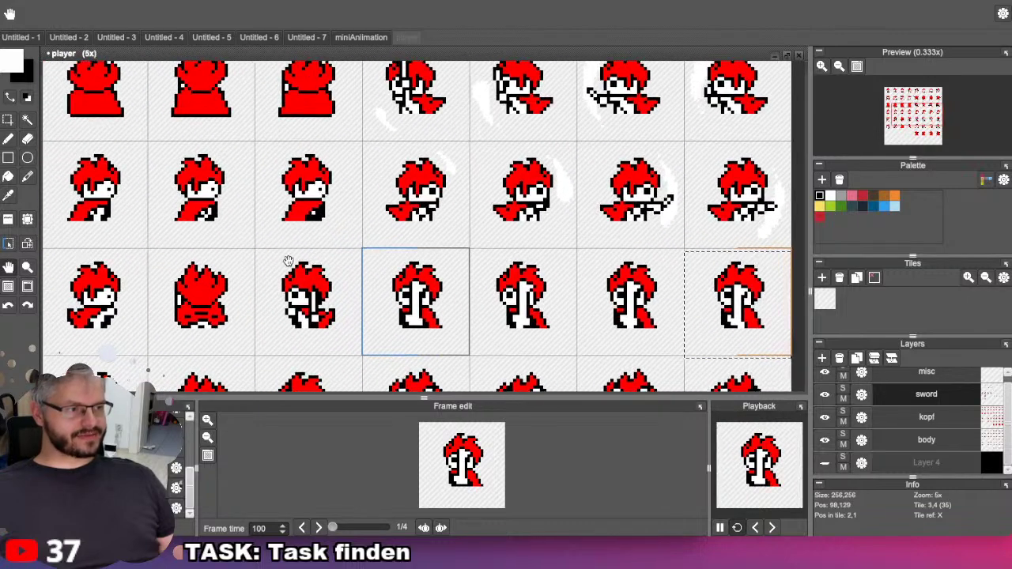
middle_click_drag(470, 320, 297, 193)
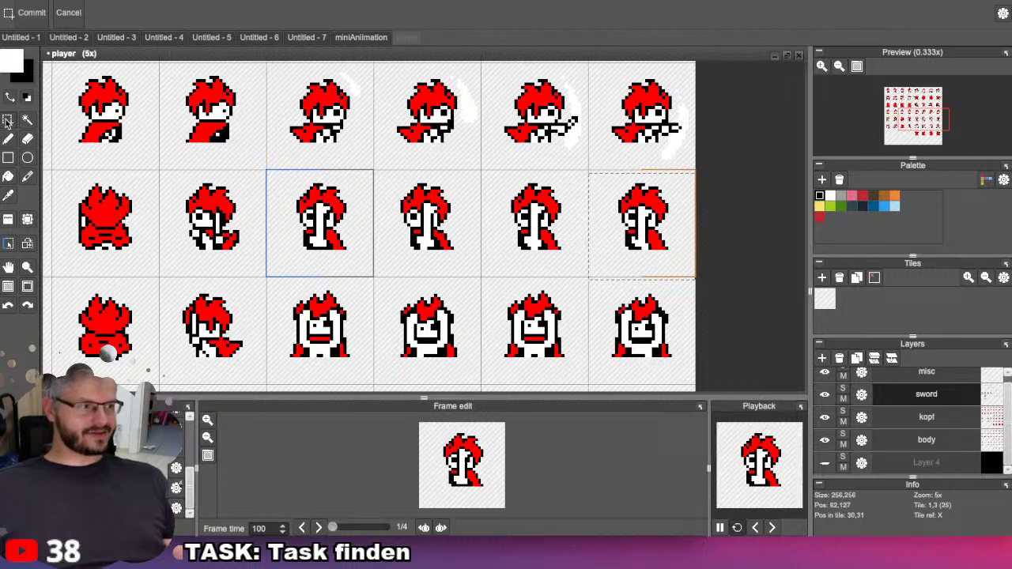
scroll(266, 190, "down", 2)
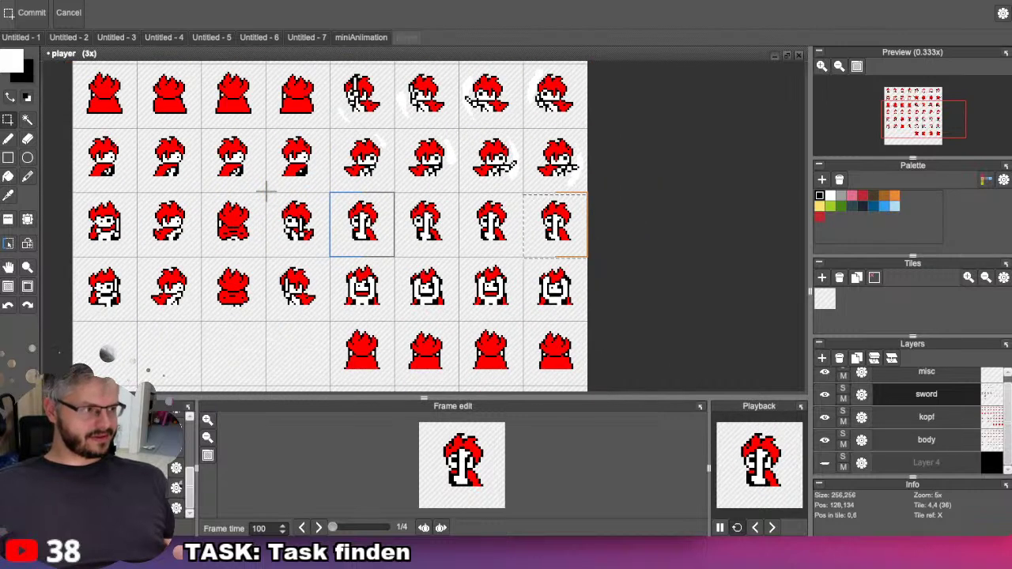
key("s")
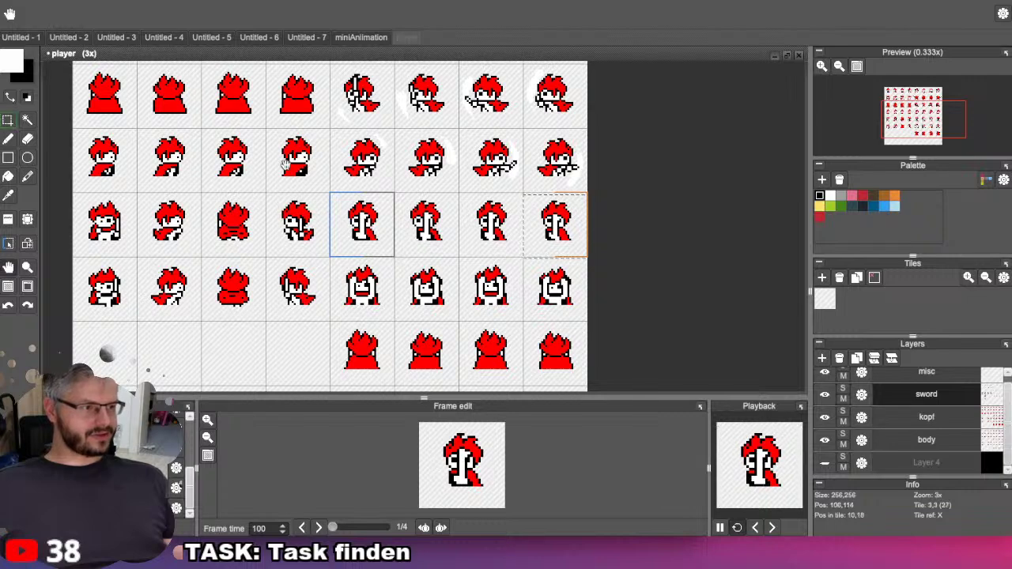
middle_click_drag(292, 167, 351, 301)
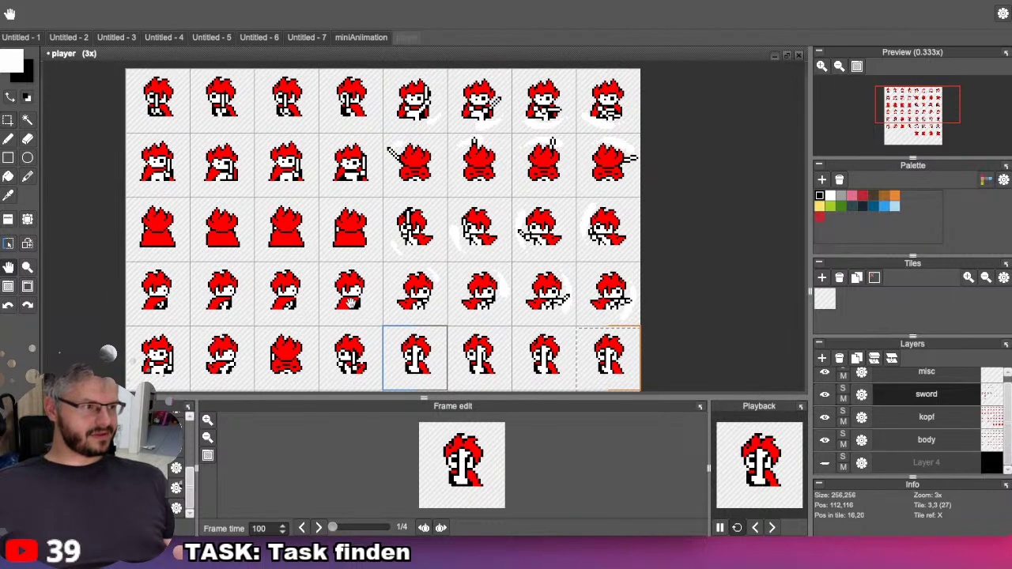
middle_click_drag(351, 301, 238, 186)
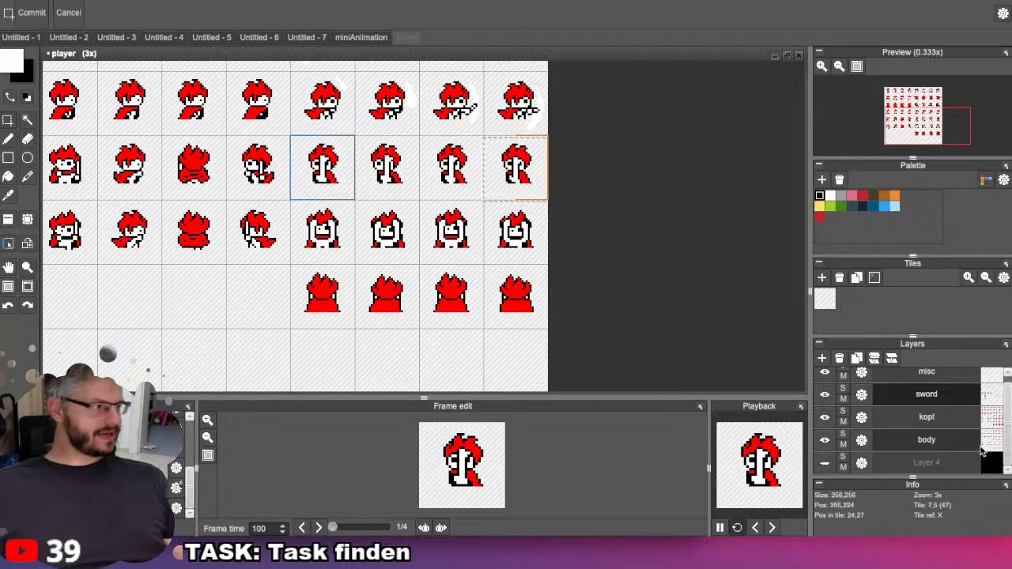
Hide and show the sword layer repeatedly to check which parts of the sprites it contains.
left_click(825, 395)
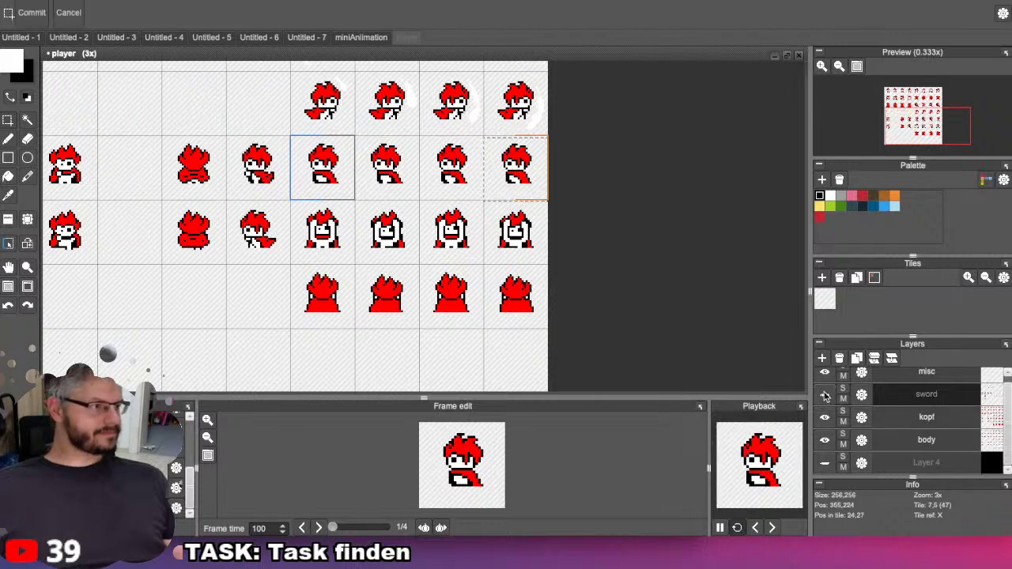
left_click(825, 395)
left_click(825, 395)
left_click(825, 395)
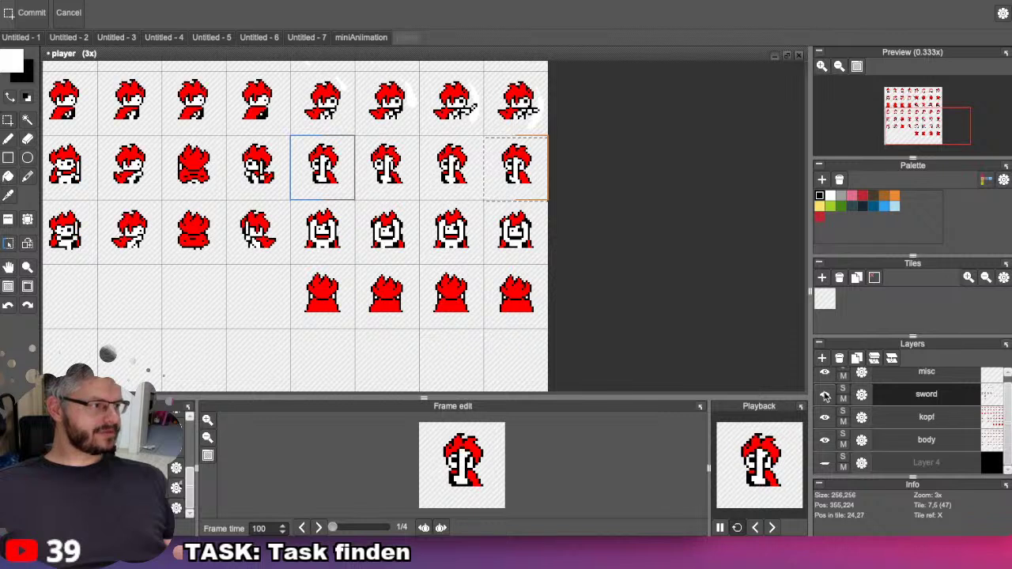
Make the kopf layer active and save the player sprite sheet.
left_click(875, 417)
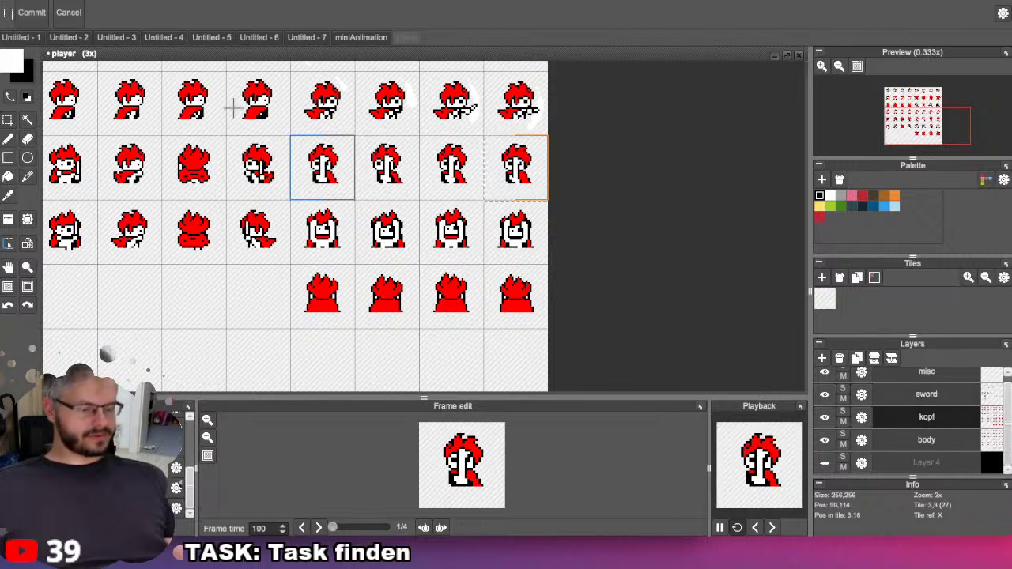
key("ctrl+s")
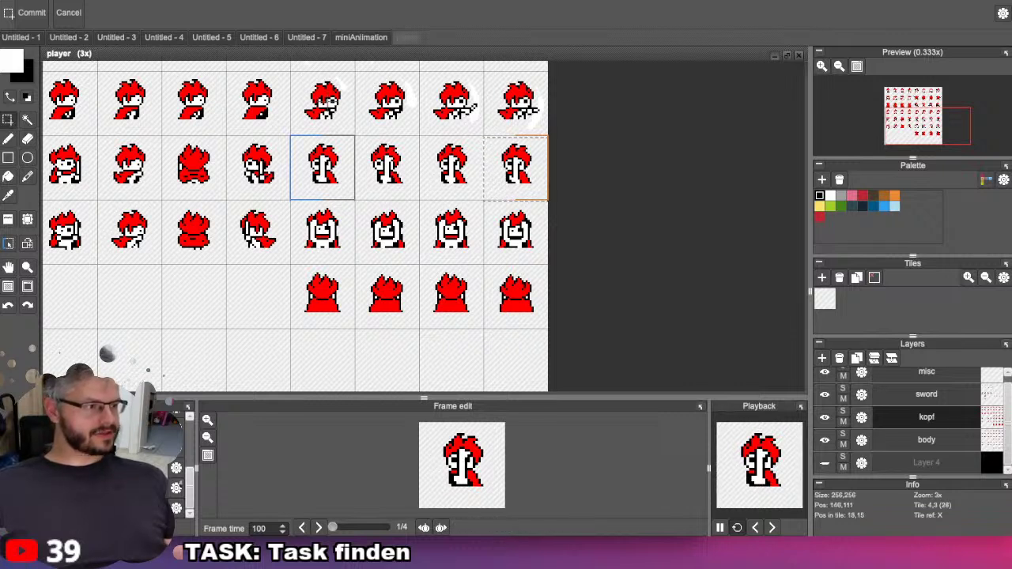
Copy the four left-facing raised-arm heads on the kopf layer into the sheet's bottom row and mirror each to face right.
left_click(326, 110)
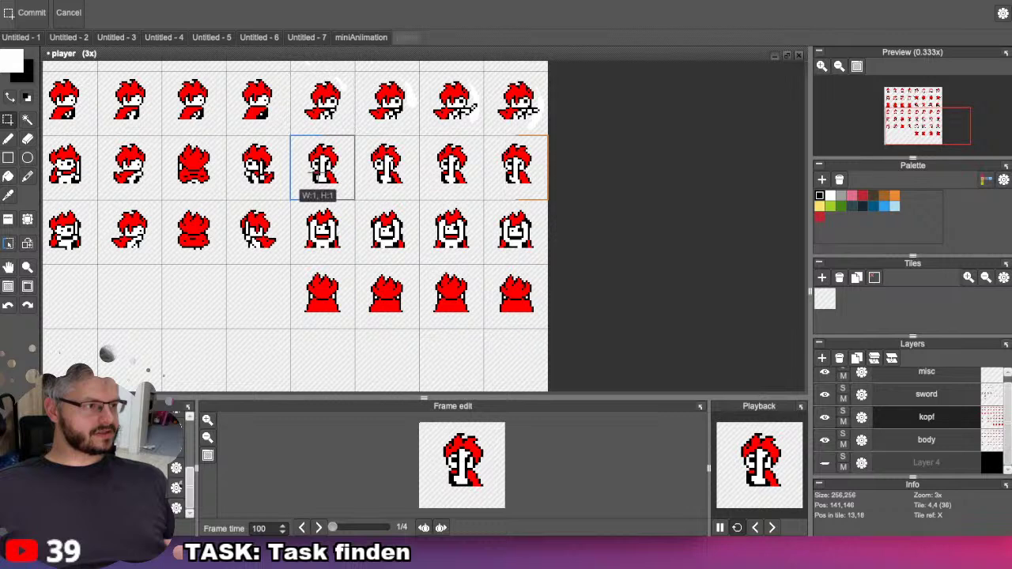
left_click_drag(400, 165, 448, 169)
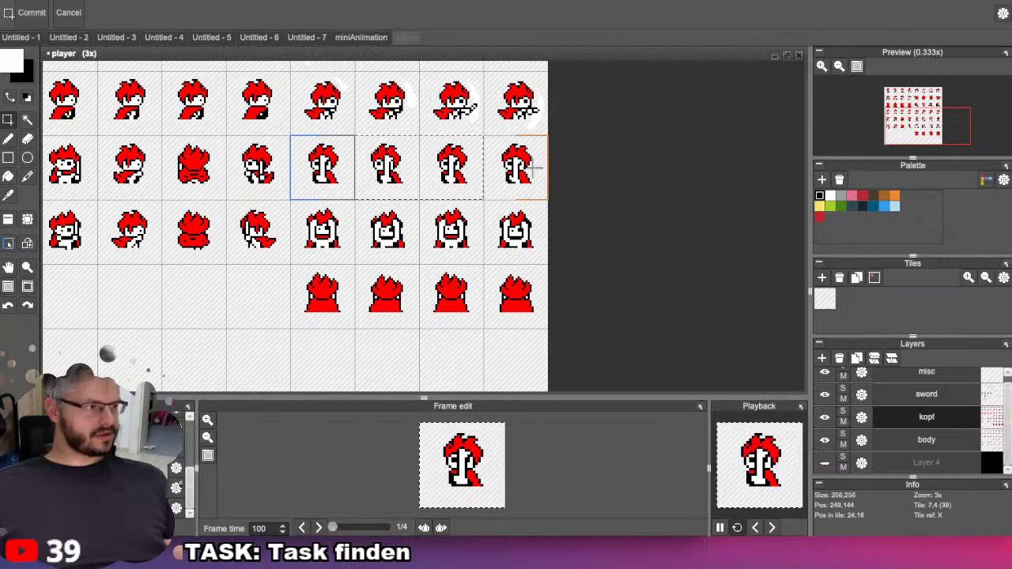
key("ctrl+c")
key("ctrl+v")
key("Down")
key("Down")
key("Down")
key("Down")
key("Down")
key("Down")
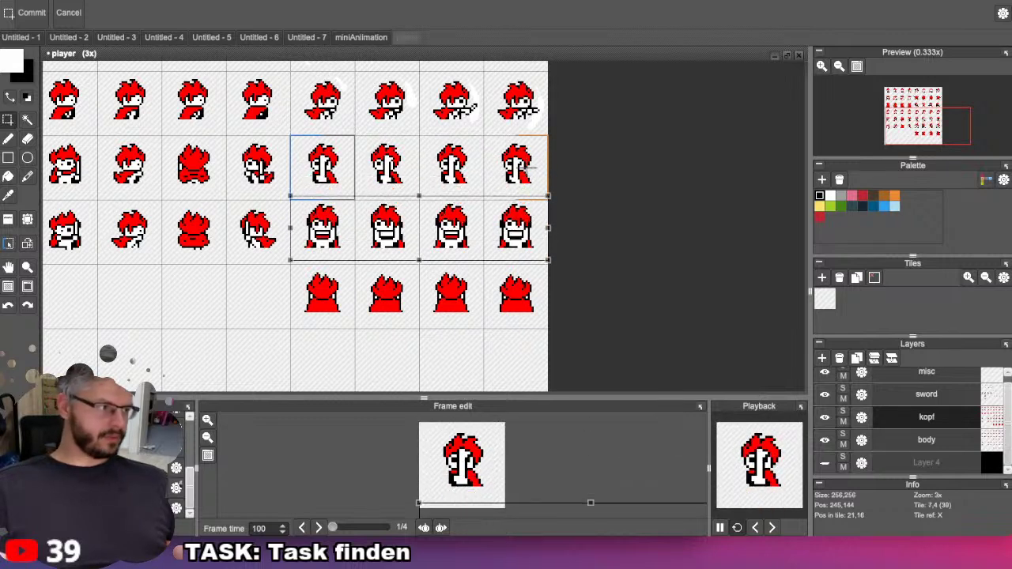
key("Down")
key("Down")
key("Down")
key("Down")
key("Down")
key("Down")
key("Down")
key("Down")
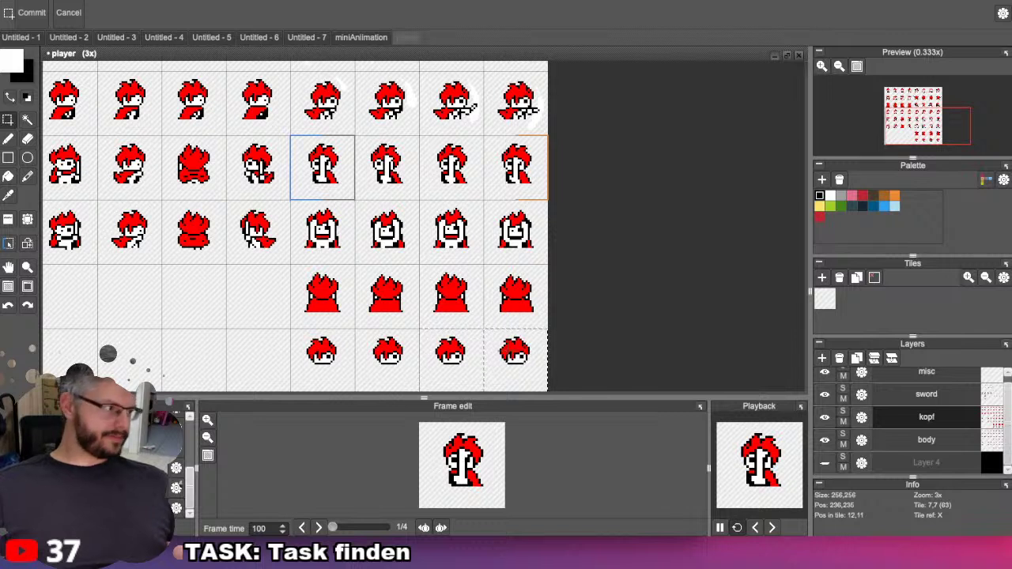
Copy the matching four bodies on the body layer into the bottom row and mirror each within its tile.
left_click(928, 442)
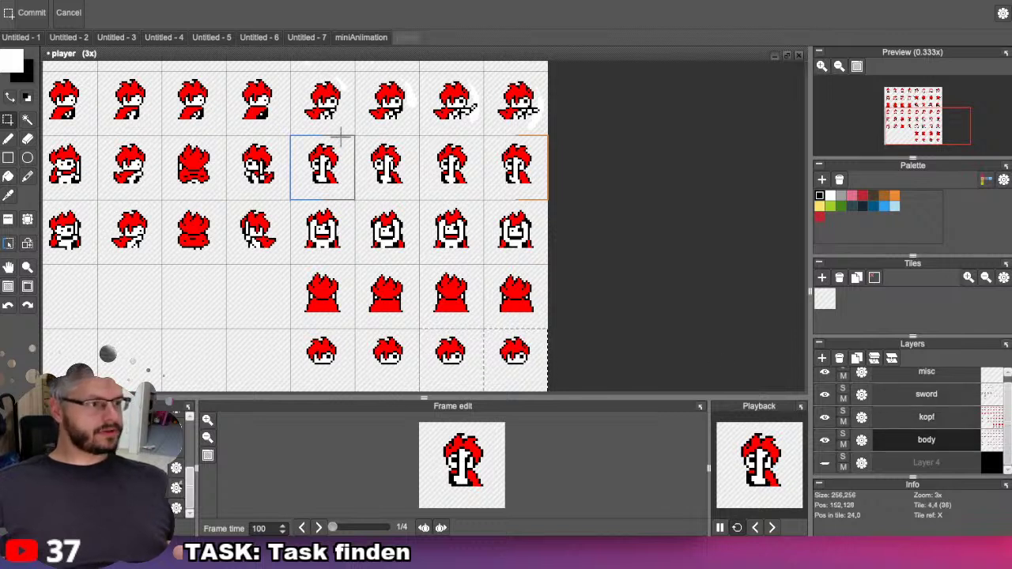
left_click_drag(406, 182, 519, 187)
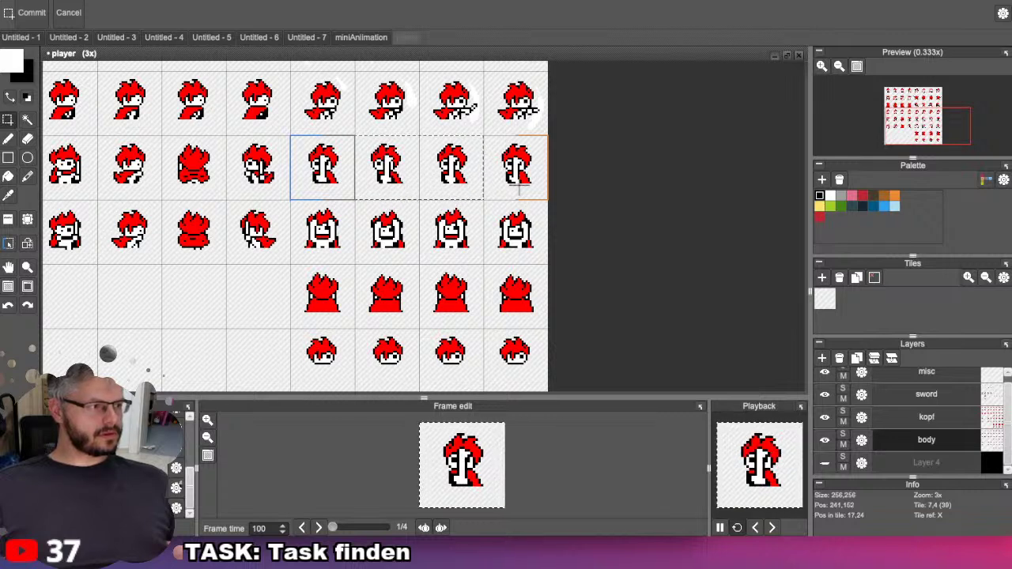
left_click_drag(519, 186, 519, 347)
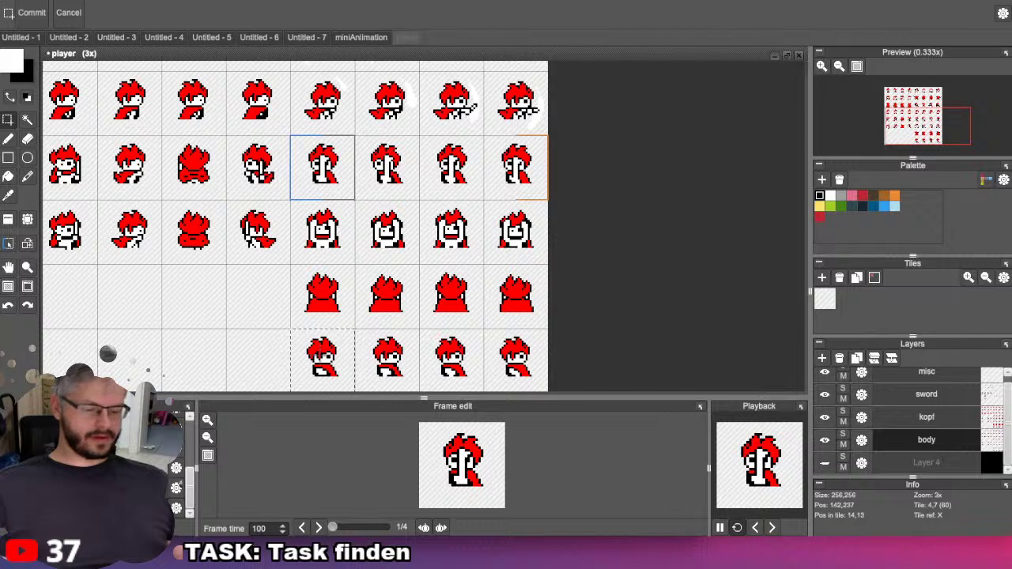
left_click(318, 354)
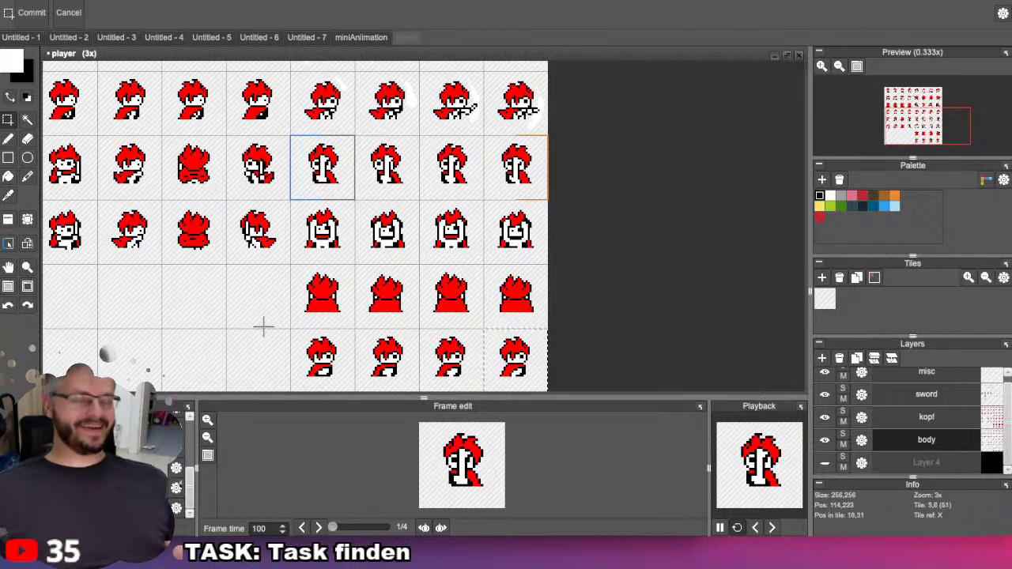
scroll(263, 326, "down", 1)
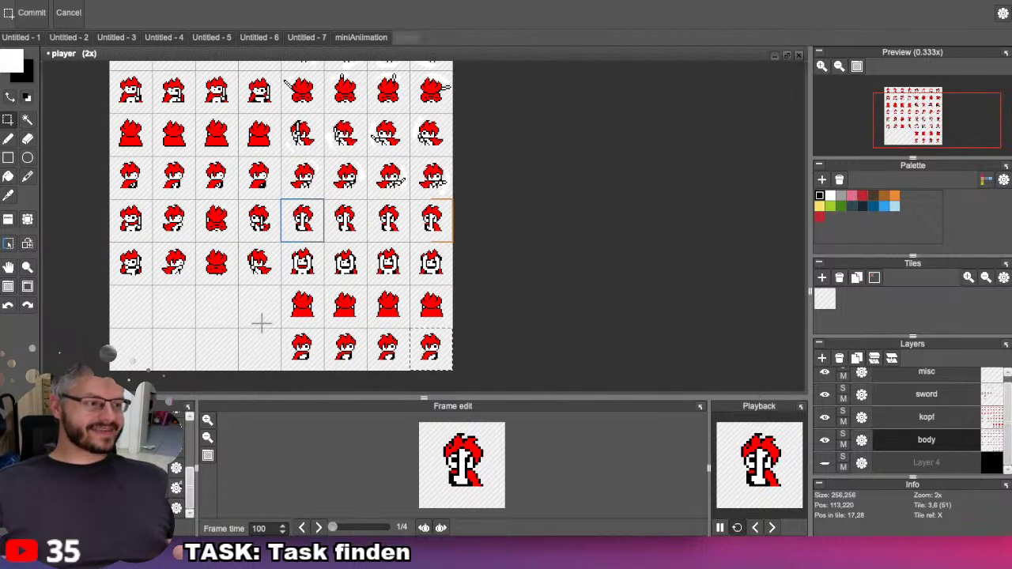
scroll(261, 322, "up", 1)
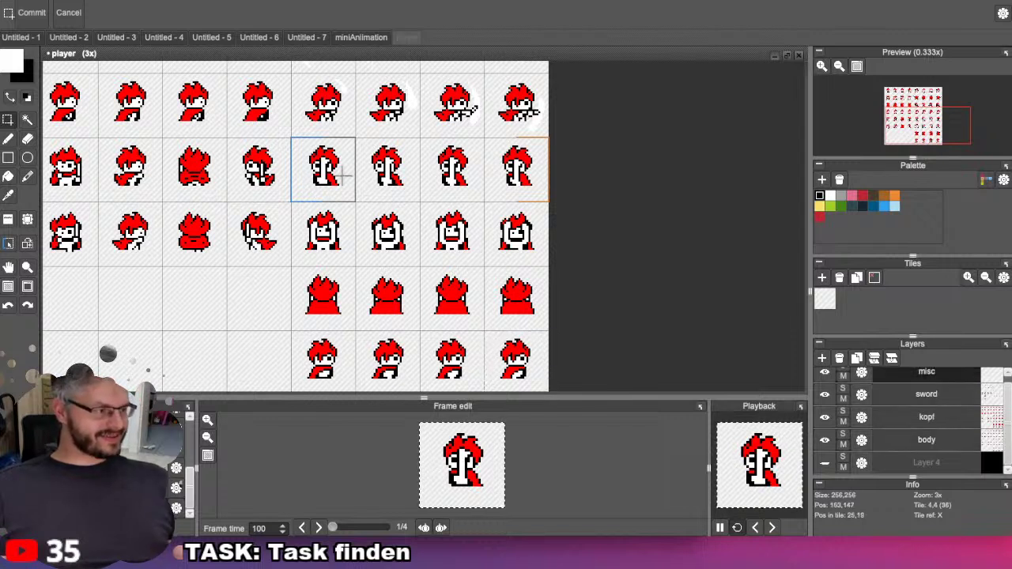
left_click_drag(360, 167, 507, 167)
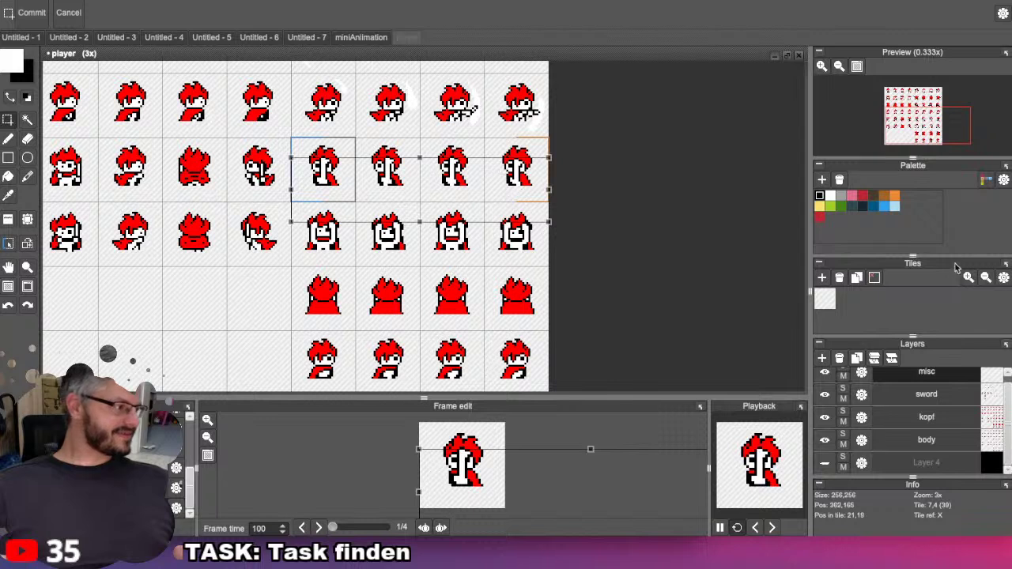
left_click(345, 264)
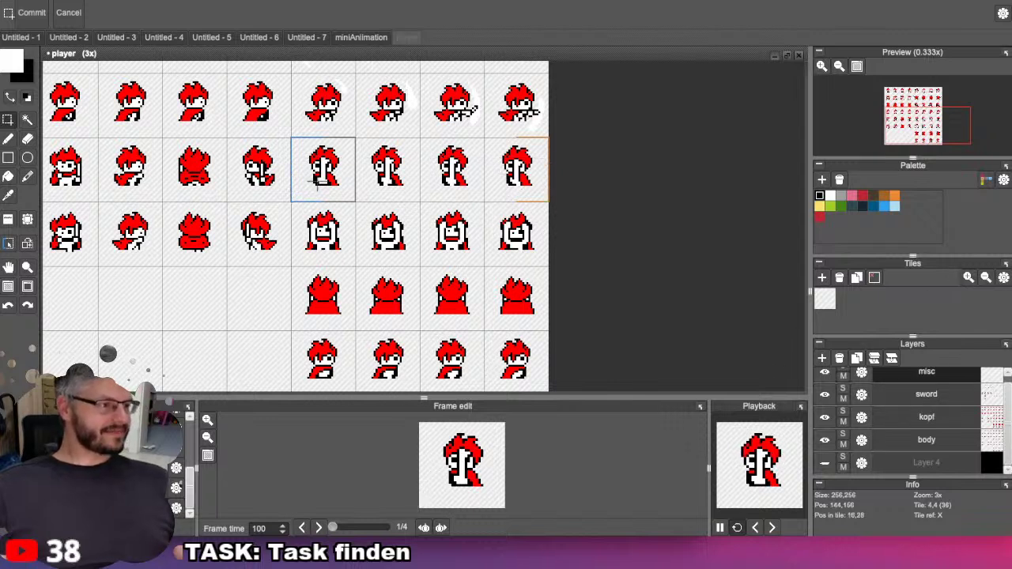
Copy the four side-view raised arms on the sword layer into the bottom row and mirror each within its tile.
left_click(941, 402)
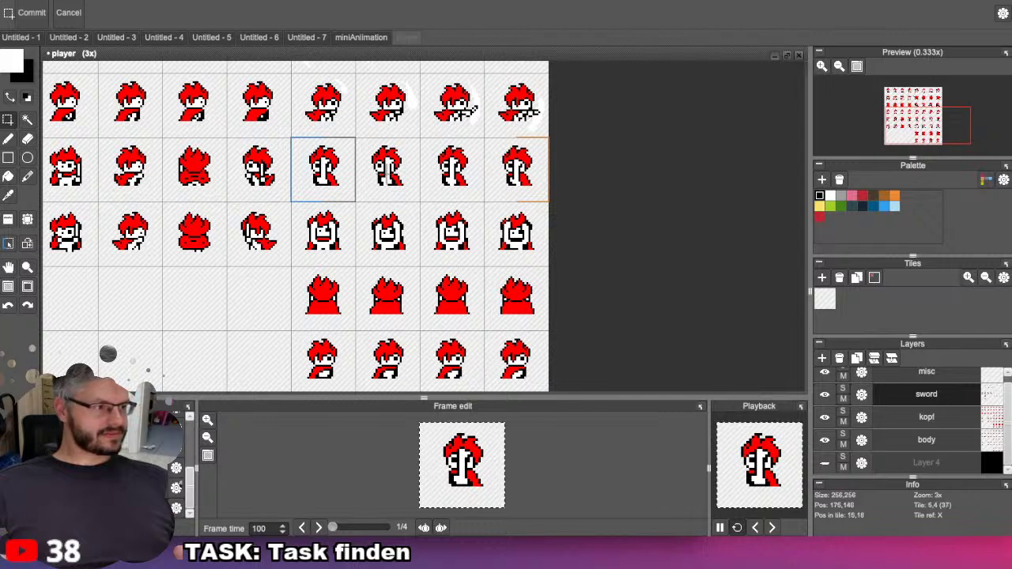
left_click_drag(387, 174, 502, 176)
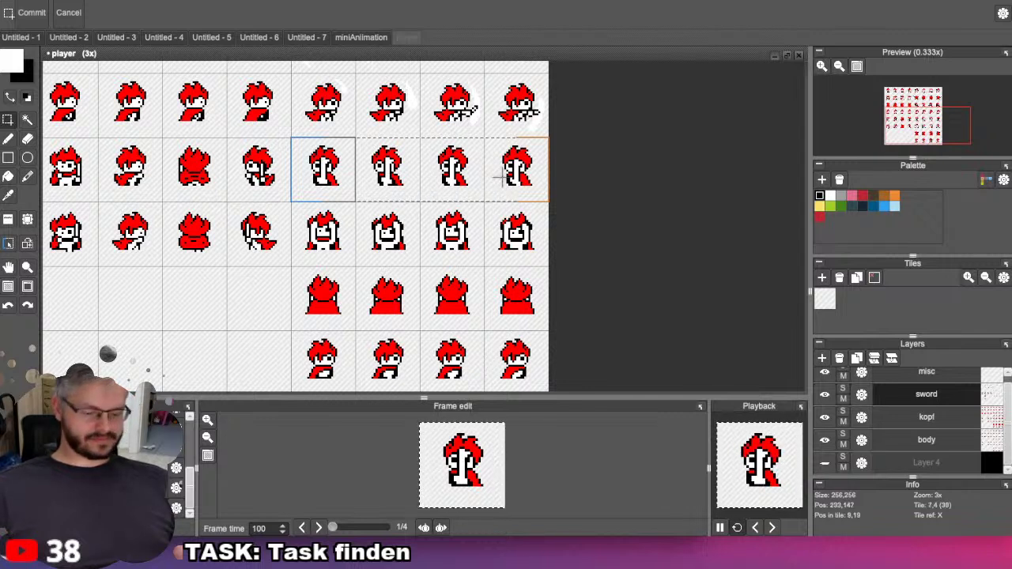
key("ctrl+c")
key("ctrl+v")
key("Down")
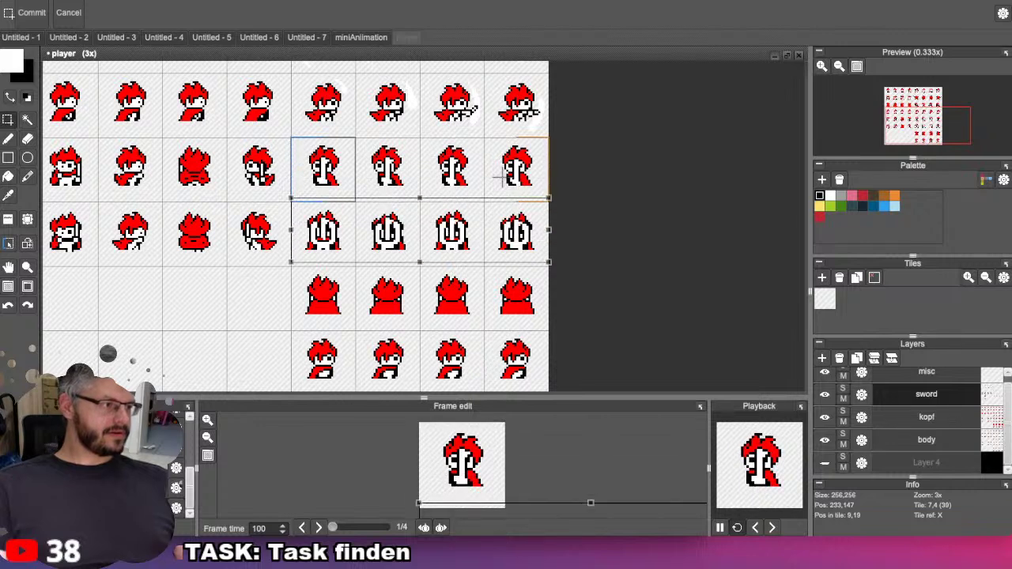
key("Down")
key("Down")
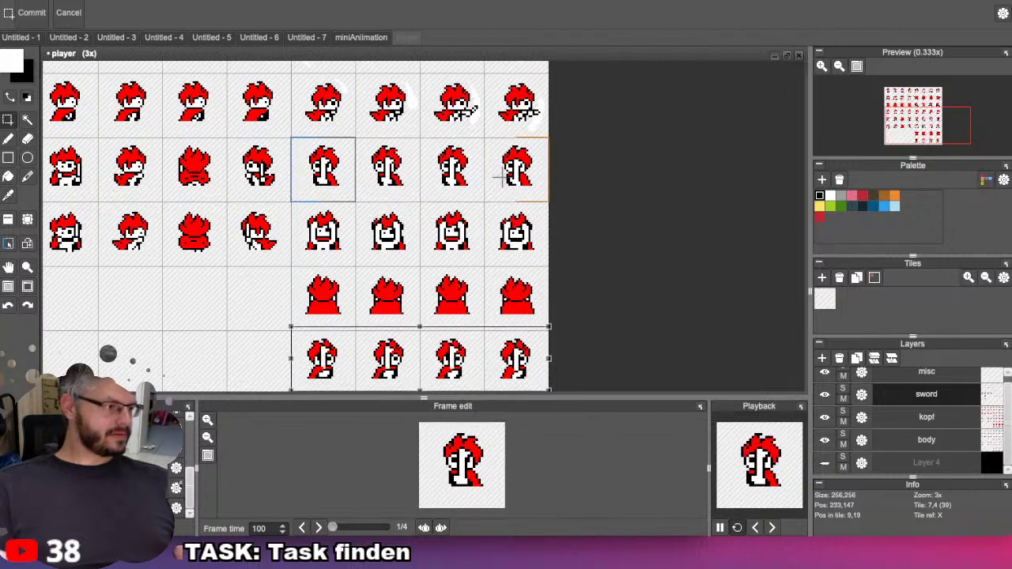
key("Return")
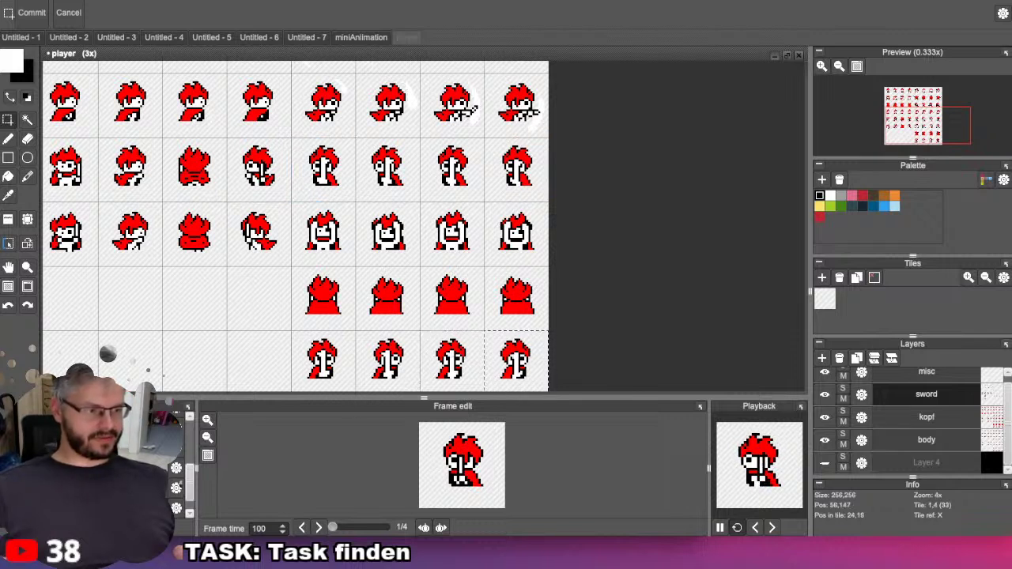
Set the animation to cover the four right-facing raised-arm tiles in the bottom row, and save the player sprite sheet.
left_click(176, 508)
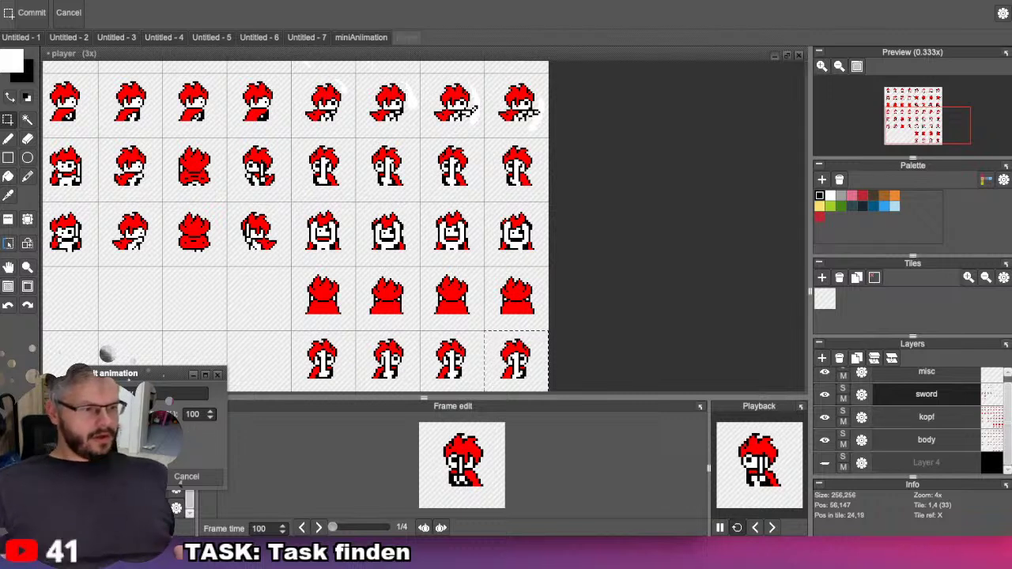
left_click(186, 476)
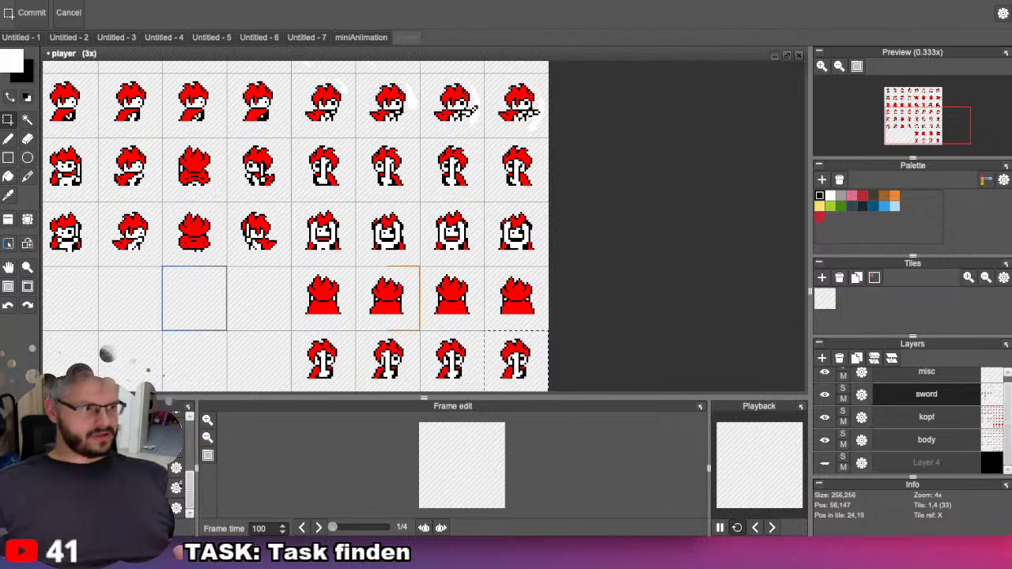
left_click(178, 511)
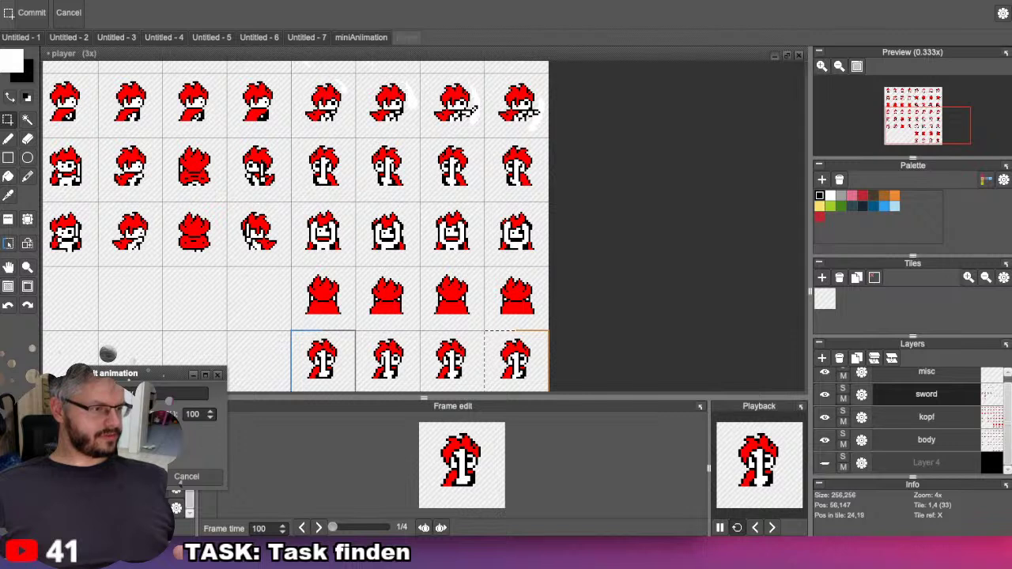
left_click(184, 477)
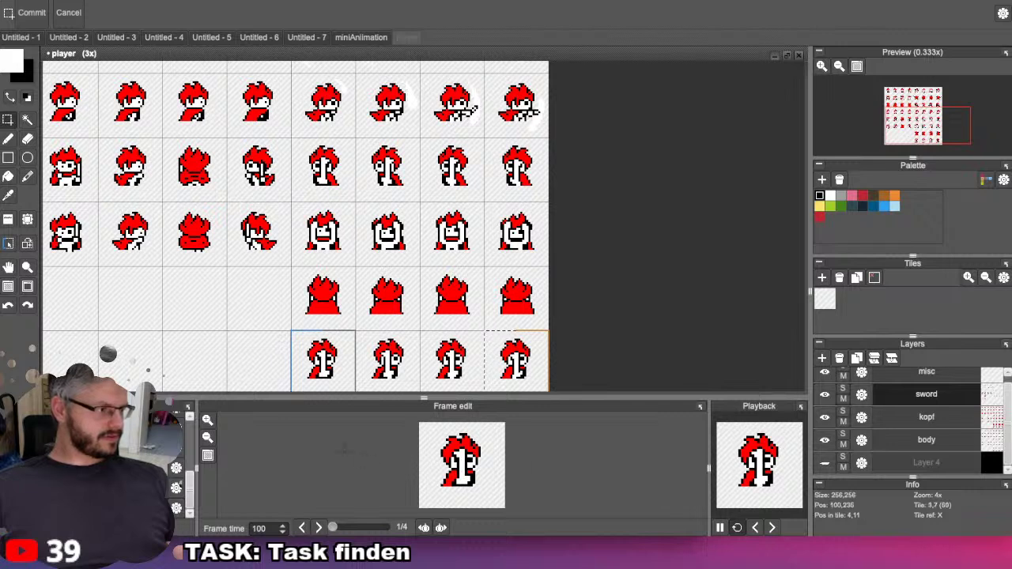
key("ctrl+s")
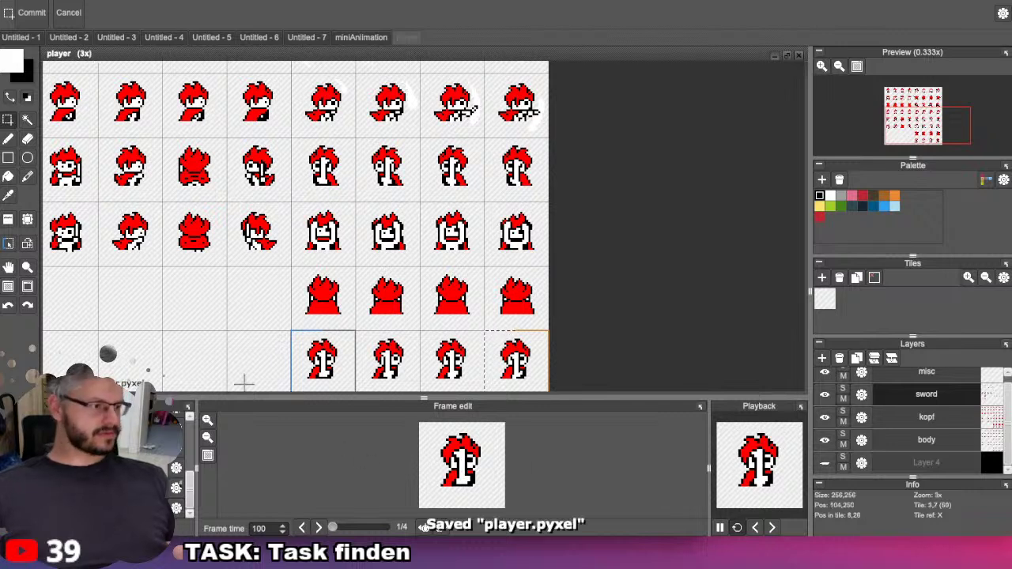
Export the sprite sheet as the PNG image "player" at pixel scale 1 into the Trichrome game's assets folder.
scroll(242, 350, "down", 1)
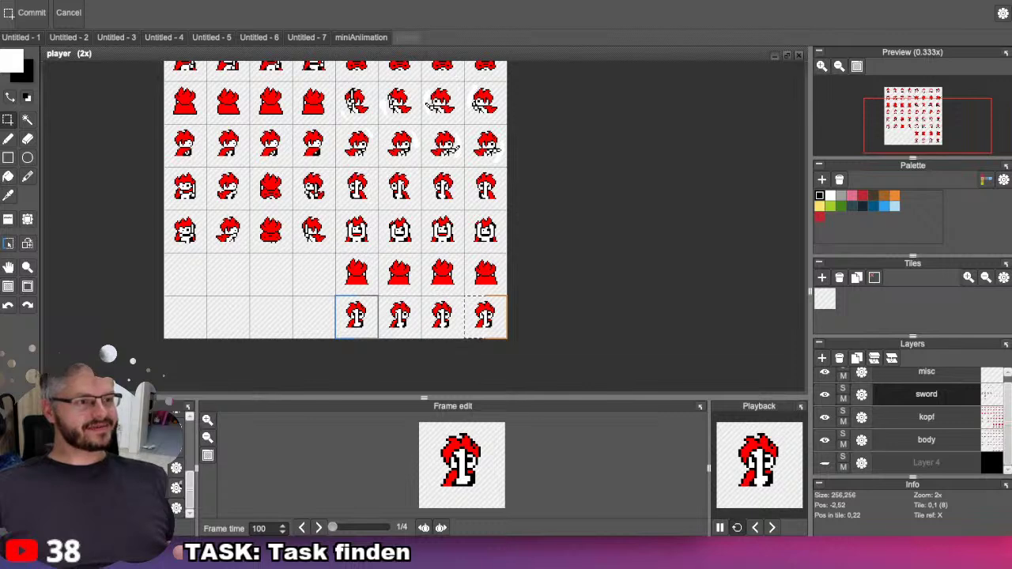
mouse_move(7, 32)
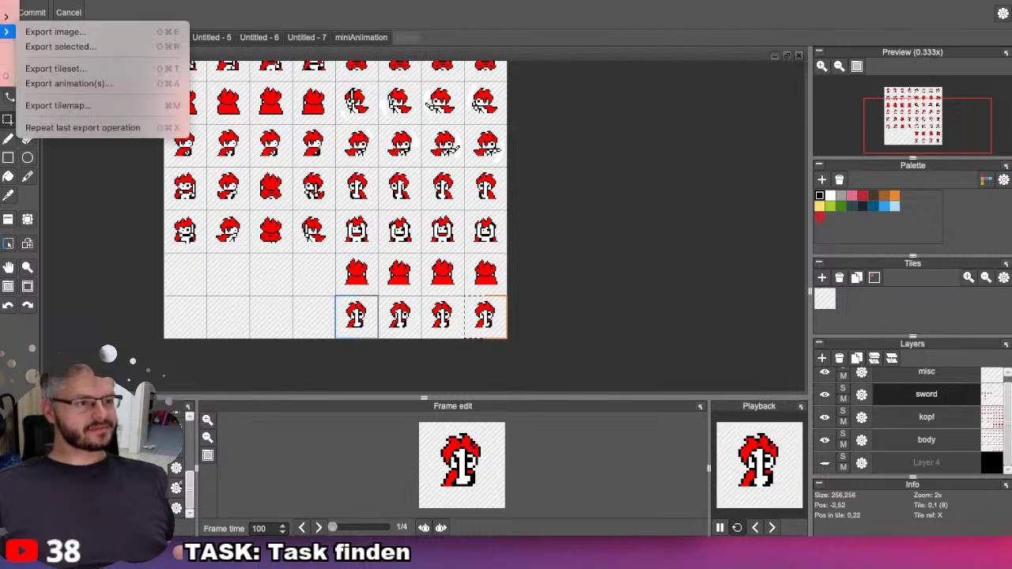
left_click(48, 31)
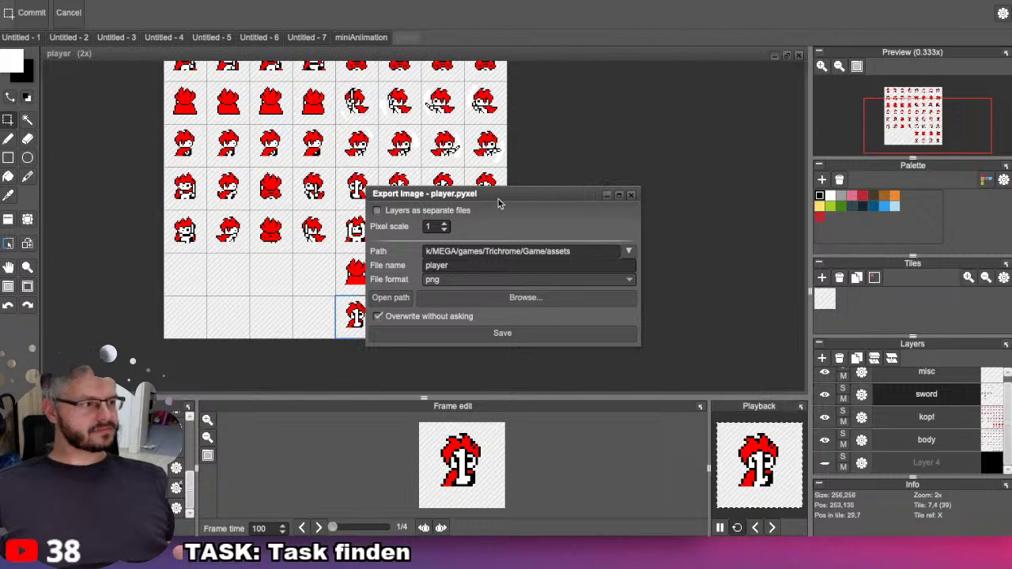
left_click_drag(405, 199, 424, 212)
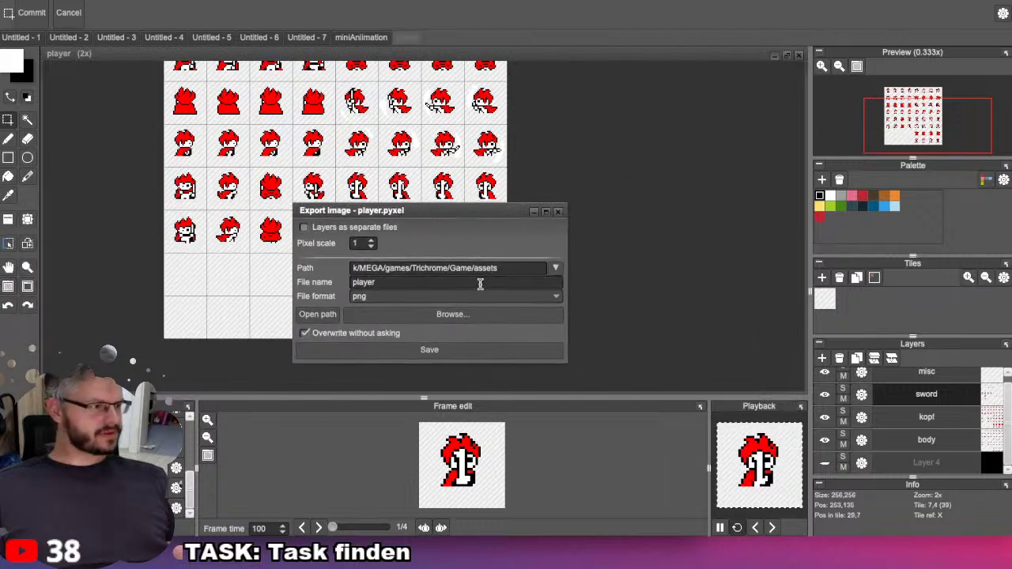
left_click(463, 350)
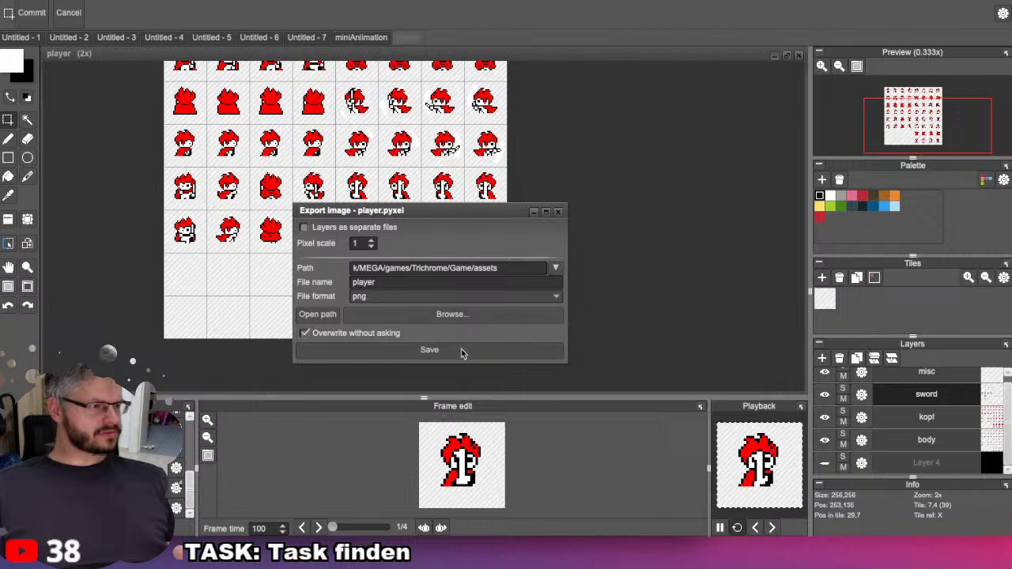
left_click(534, 212)
Switch to the Godot editor and run the game project with the updated player sprites.
left_click_drag(605, 10, 346, 10)
key("alt+Tab")
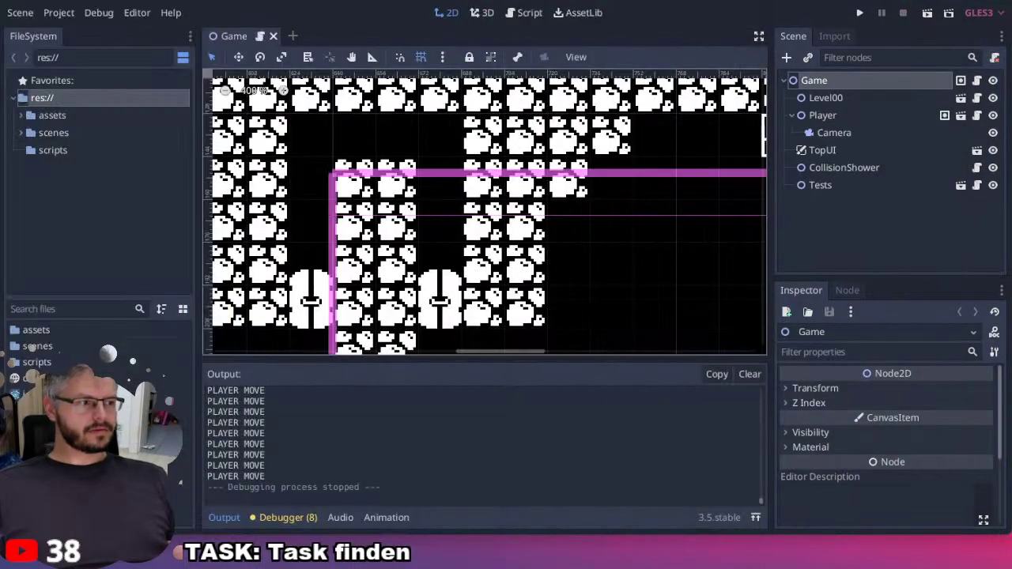
key("alt+Tab")
key("alt+Tab")
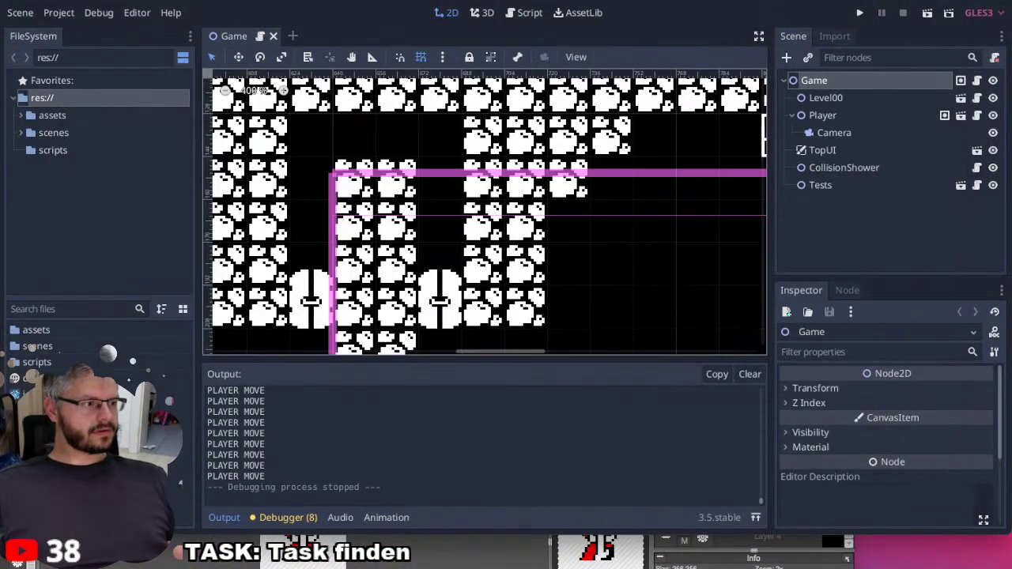
key("F5")
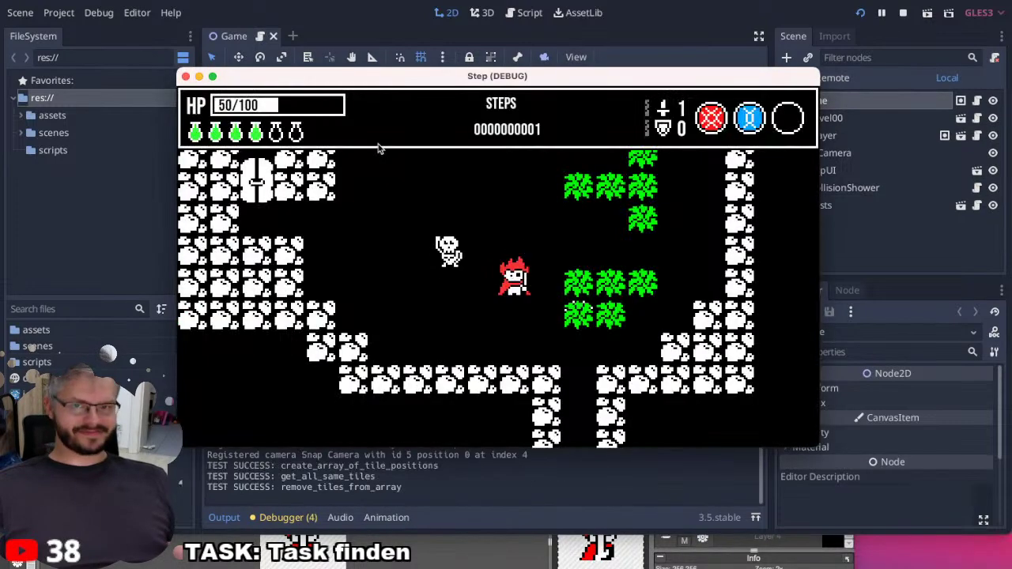
Walk the player right, up and down through the level to check its walking sprites.
key("Right")
key("Right")
key("Right")
key("Up")
key("Up")
key("Up")
key("Down")
key("Down")
key("Down")
key("Down")
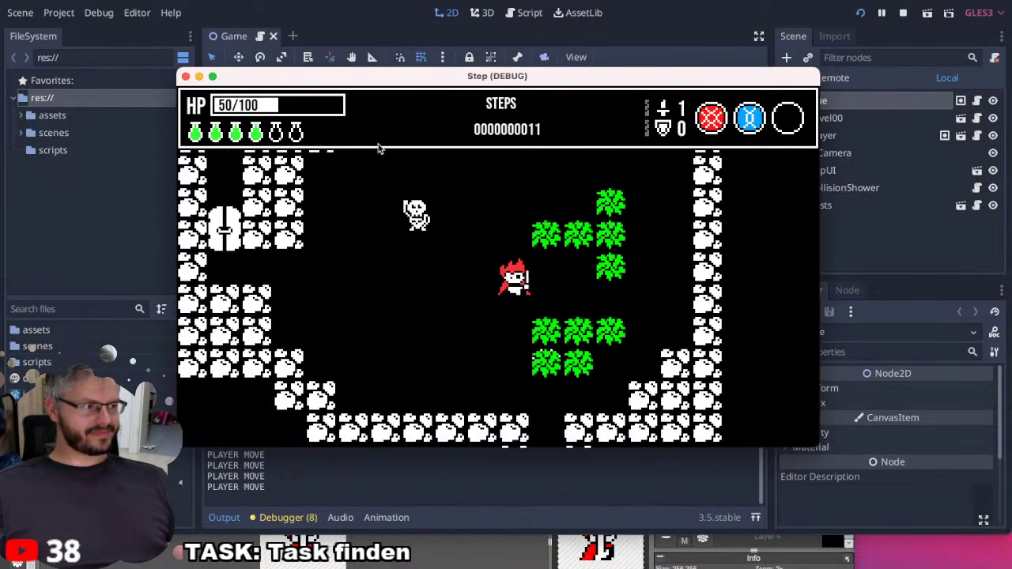
Change the player's colour repeatedly while walking left, right and up to check the sprites in each colour.
key("Left")
key("space")
key("Right")
key("Right")
key("Right")
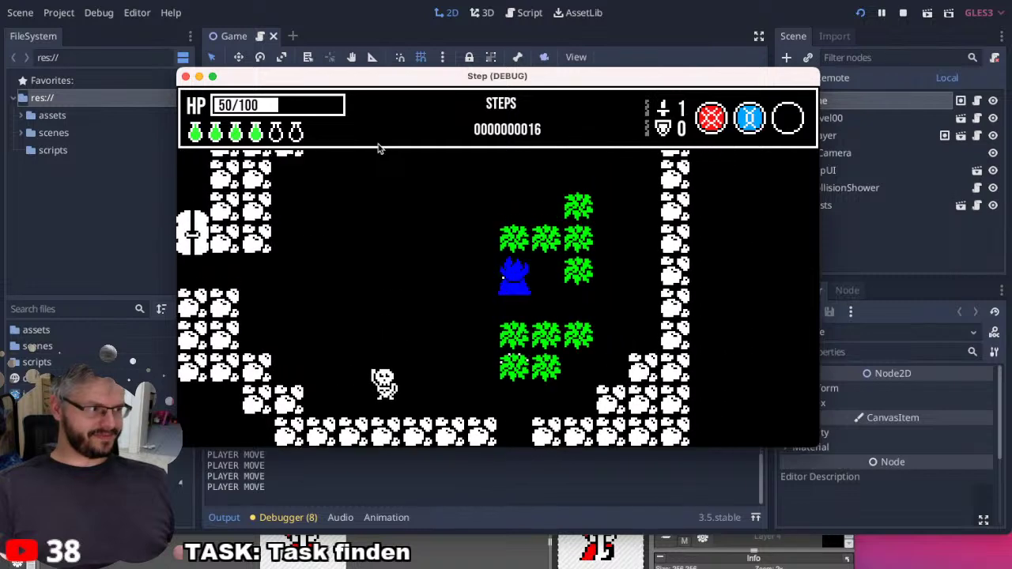
key("Left")
key("Left")
key("space")
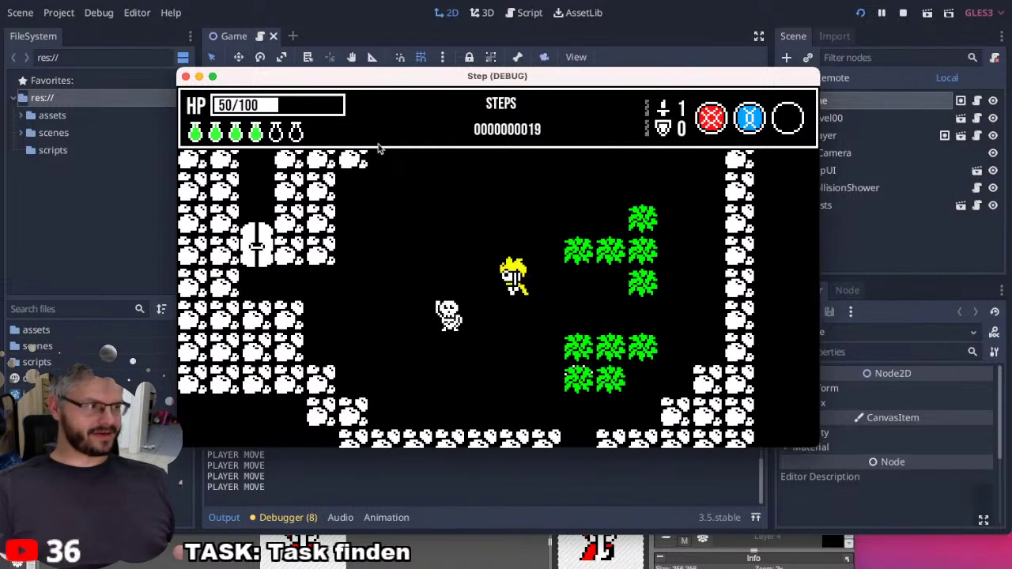
key("space")
key("space")
key("space")
key("Left")
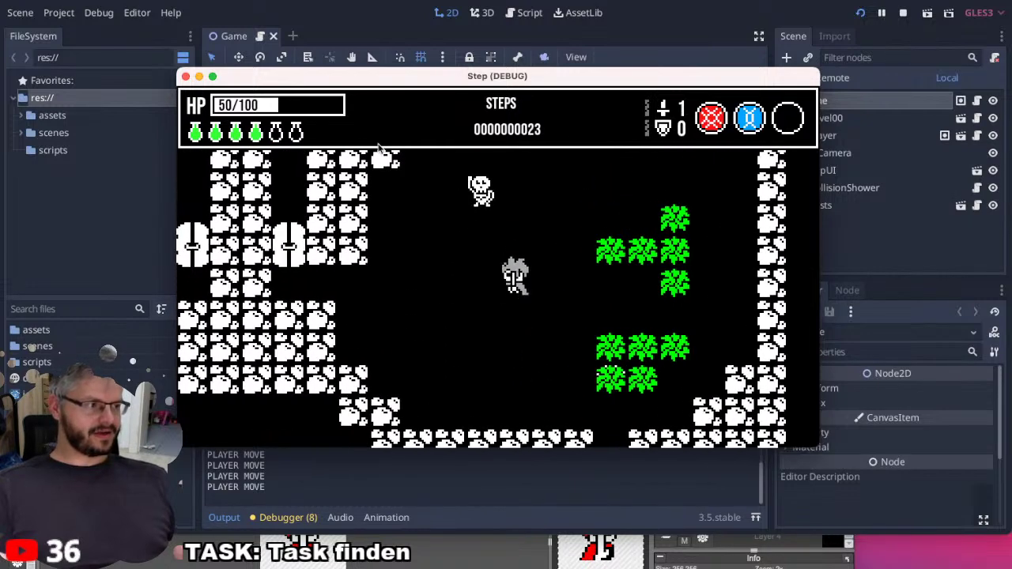
key("space")
key("space")
key("Up")
key("Up")
key("Left")
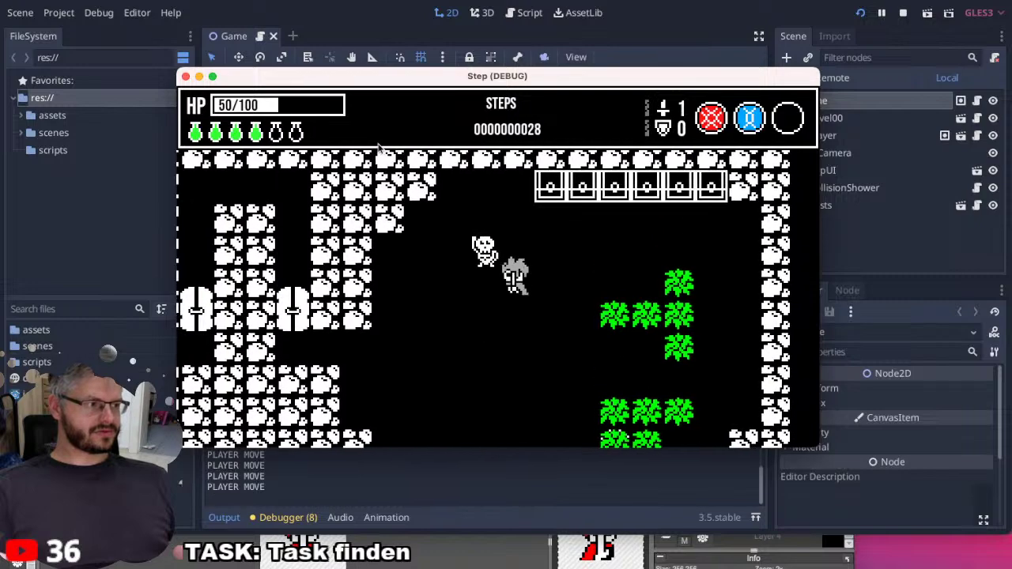
Walk the player repeatedly upward through the level to check its upward sprites, and quit the running game.
key("Up")
key("Up")
key("Up")
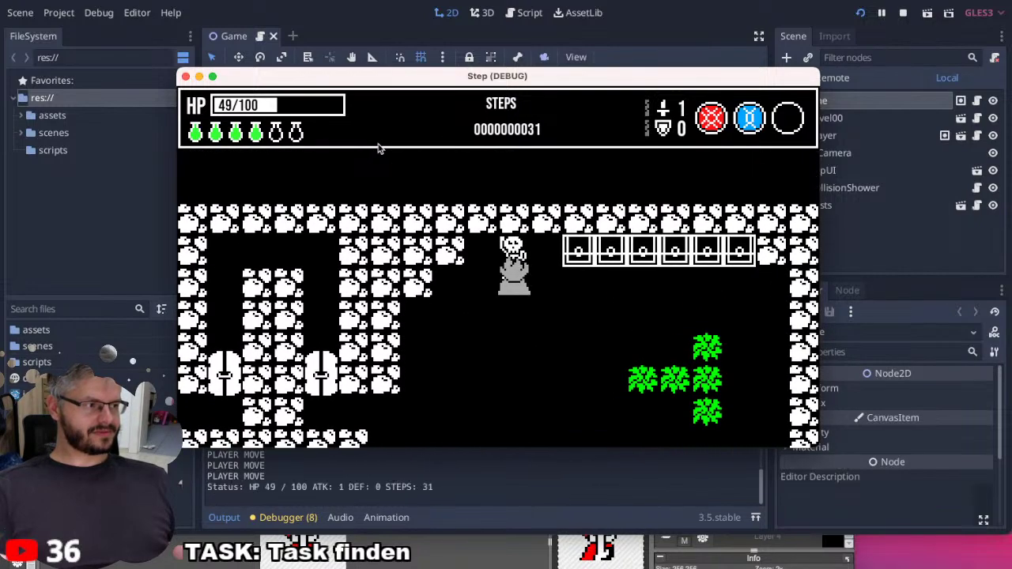
key("Up")
key("Up")
key("Up")
key("Escape")
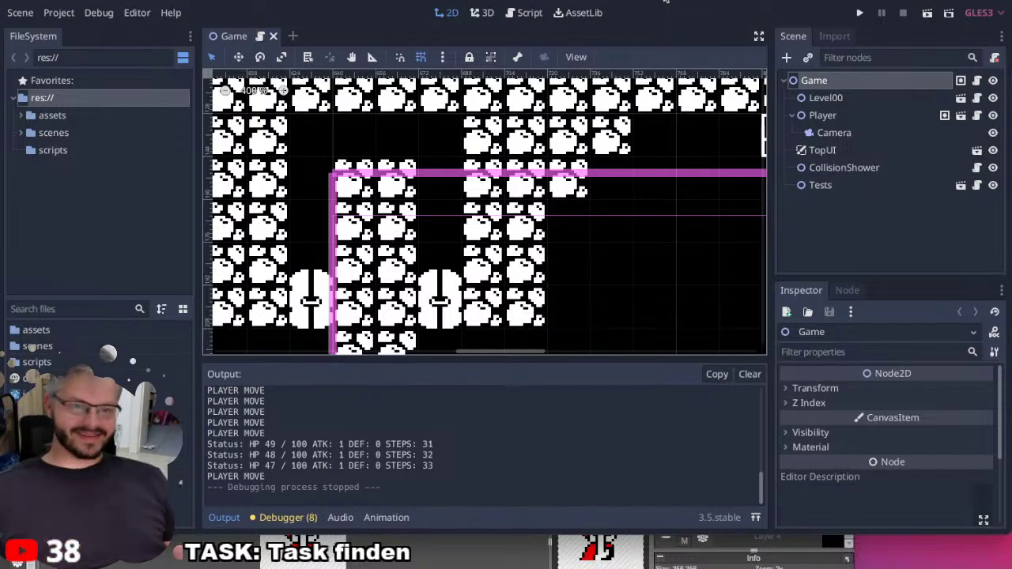
middle_click_drag(542, 267, 322, 121)
middle_click_drag(444, 243, 306, 136)
middle_click_drag(385, 253, 351, 129)
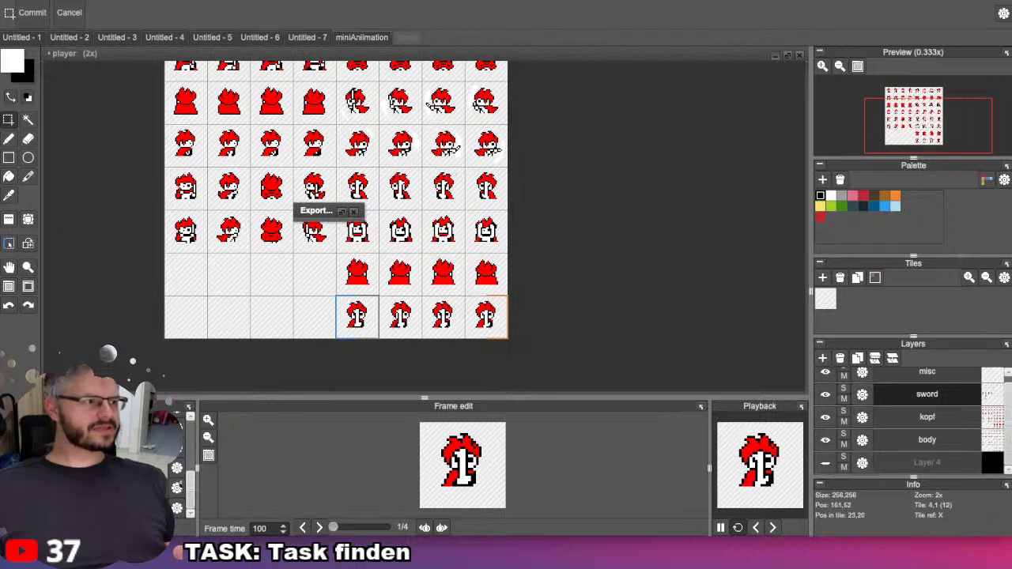
Switch to Pyxel Edit, open the Items sprite sheet at the empty tiles beside the question mark, and close the floating Export panel.
left_click(360, 37)
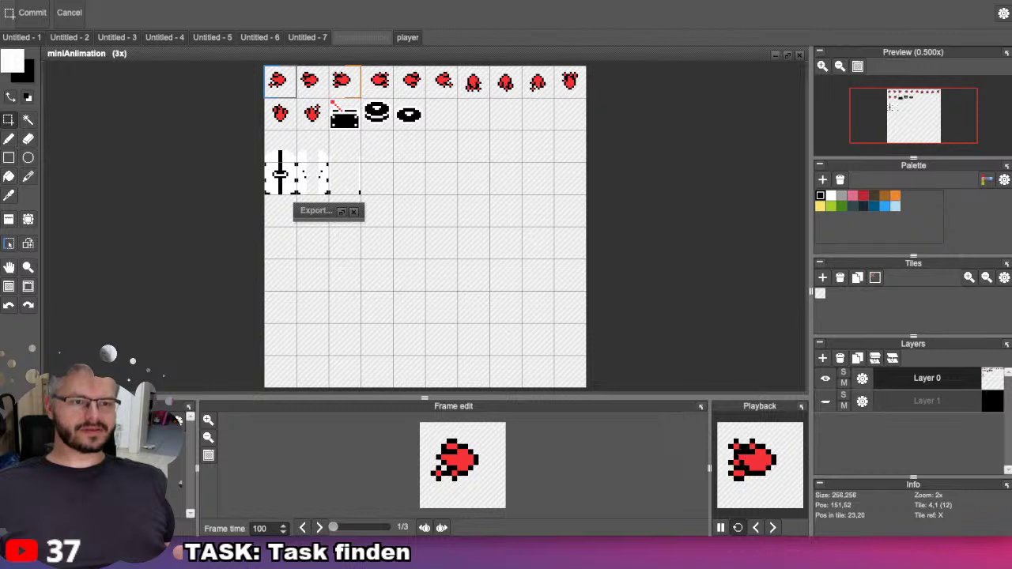
left_click_drag(0, 320, 270, 324)
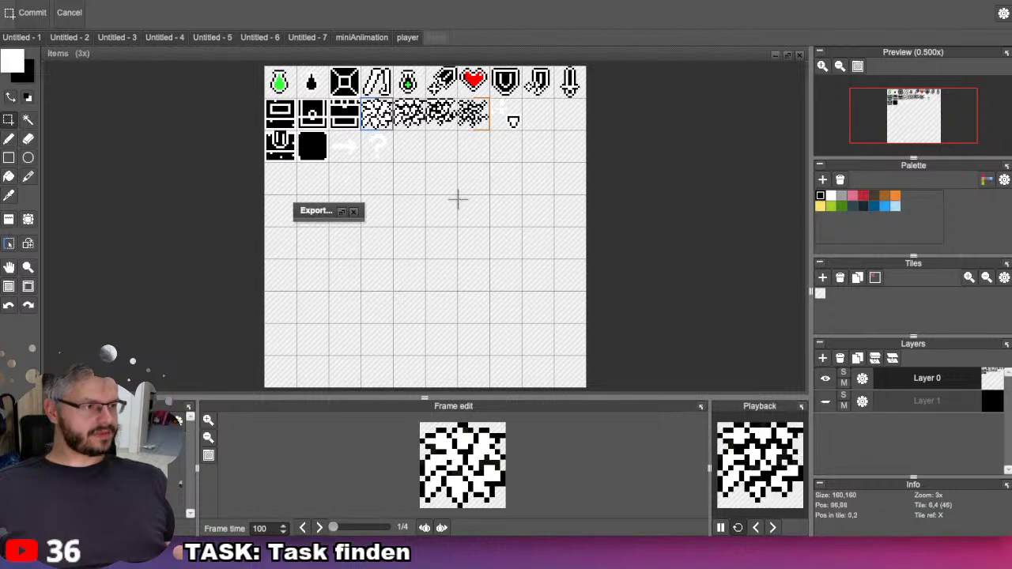
scroll(459, 200, "up", 1)
left_click(353, 211)
scroll(398, 147, "up", 1)
middle_click_drag(397, 147, 347, 274)
scroll(333, 269, "up", 4)
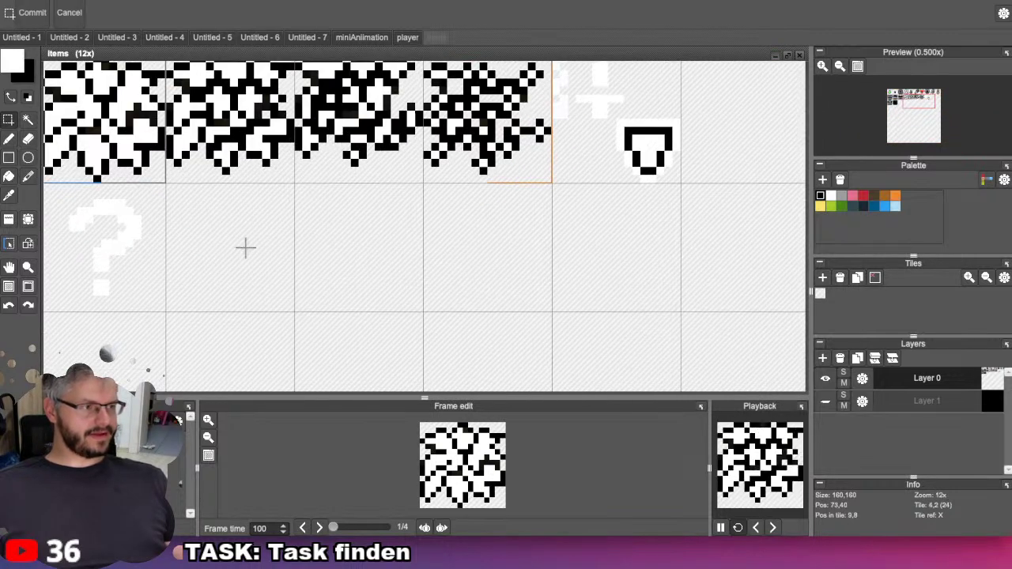
middle_click_drag(262, 244, 423, 234)
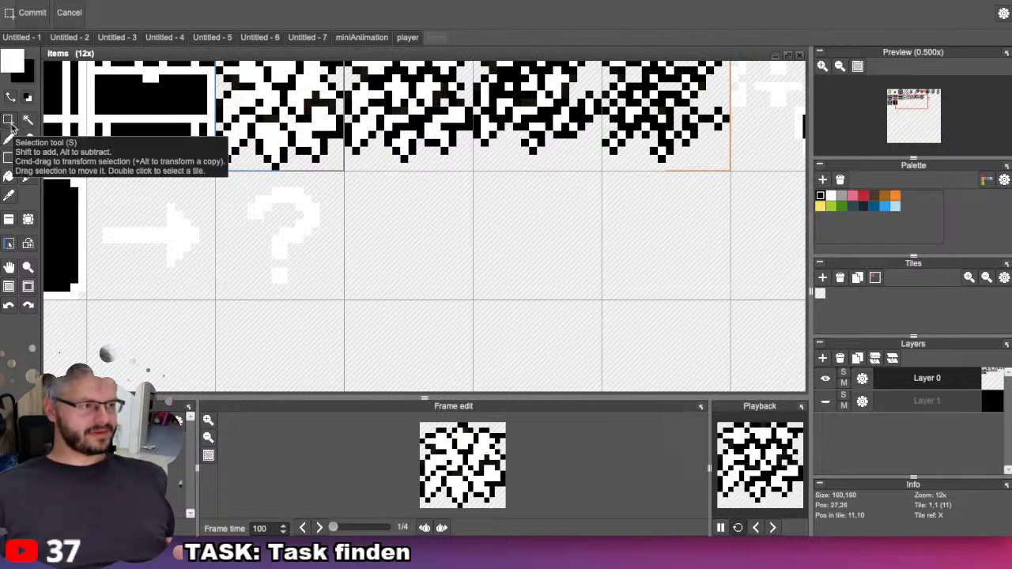
Draw a pot's curved base with the black 1-pixel pen in the empty tile beside the question mark, with an 8-pixel bottom row.
left_click(11, 70)
left_click(8, 139)
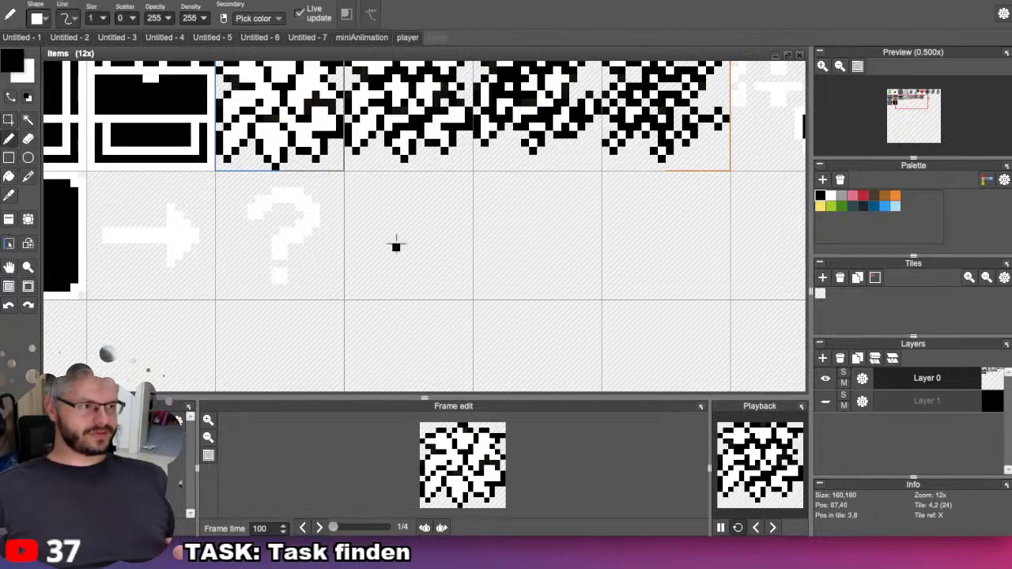
left_click(372, 237)
scroll(372, 236, "up", 3)
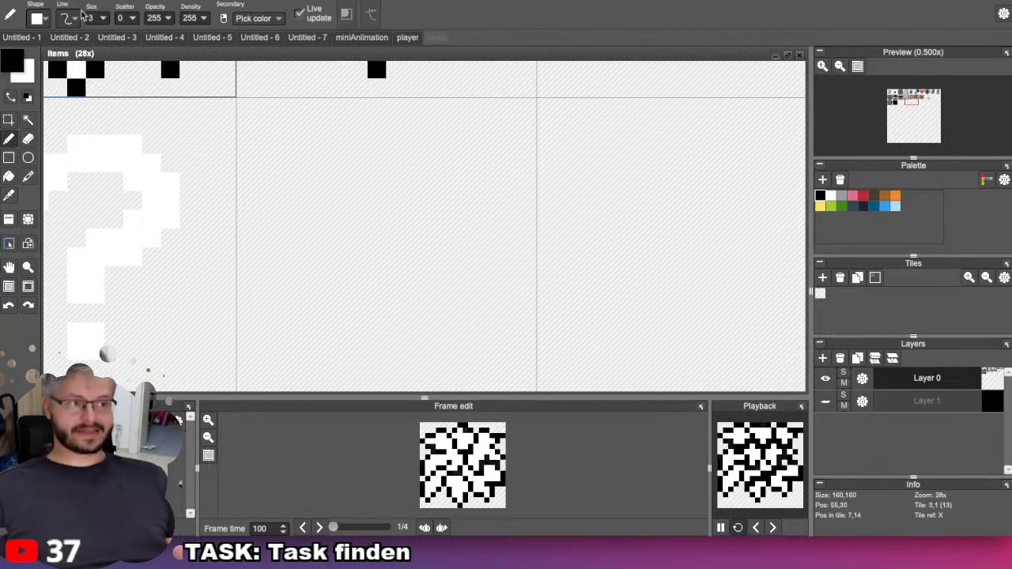
scroll(97, 17, "down", 2)
middle_click_drag(333, 237, 295, 163)
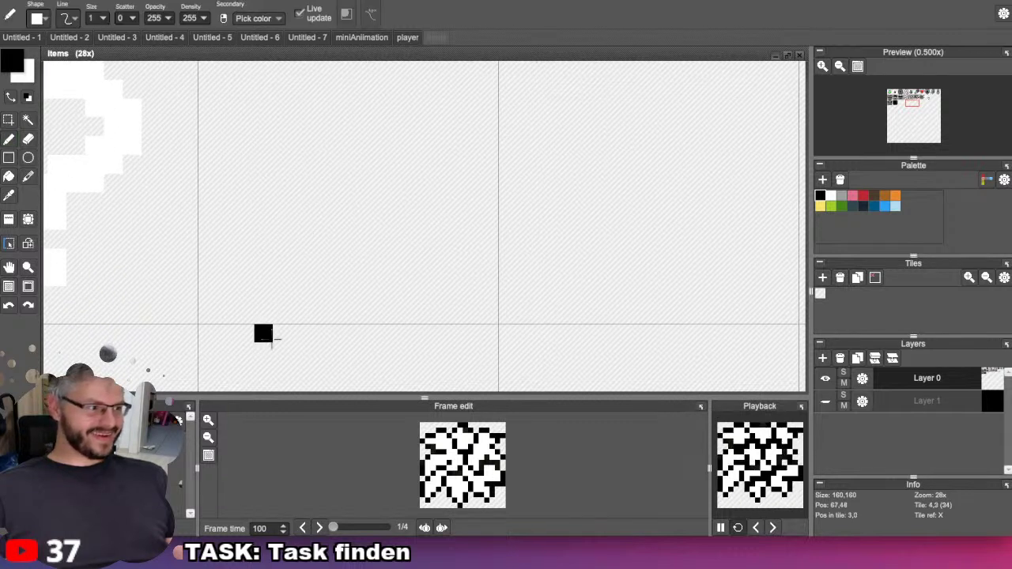
left_click_drag(303, 315, 404, 314)
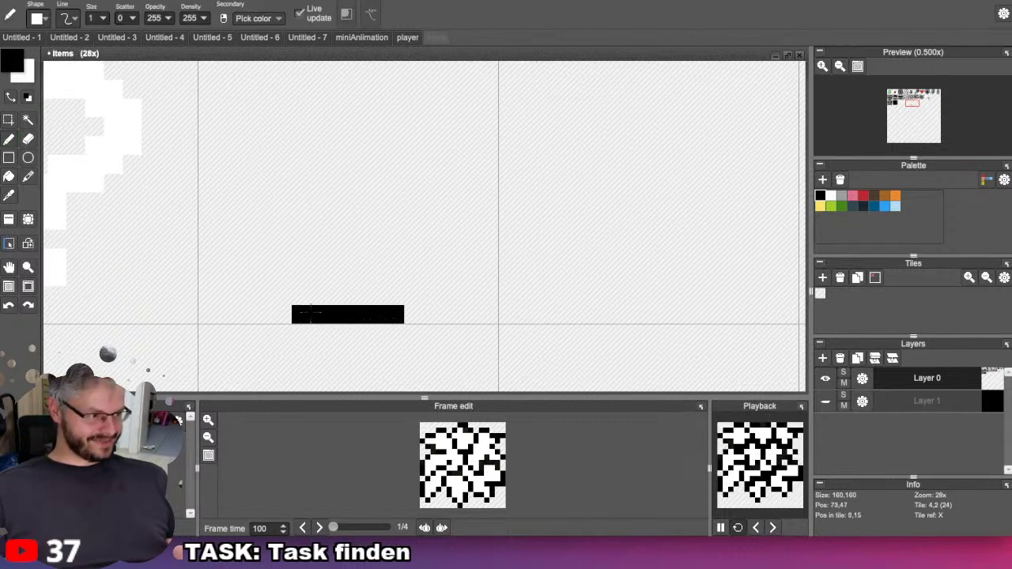
mouse_move(291, 315)
left_mouse_down()
mouse_move(404, 314)
mouse_move(246, 295)
left_mouse_up()
left_click(409, 314)
mouse_move(433, 296)
left_mouse_down()
mouse_move(451, 294)
mouse_move(489, 259)
left_mouse_up()
left_click(227, 277)
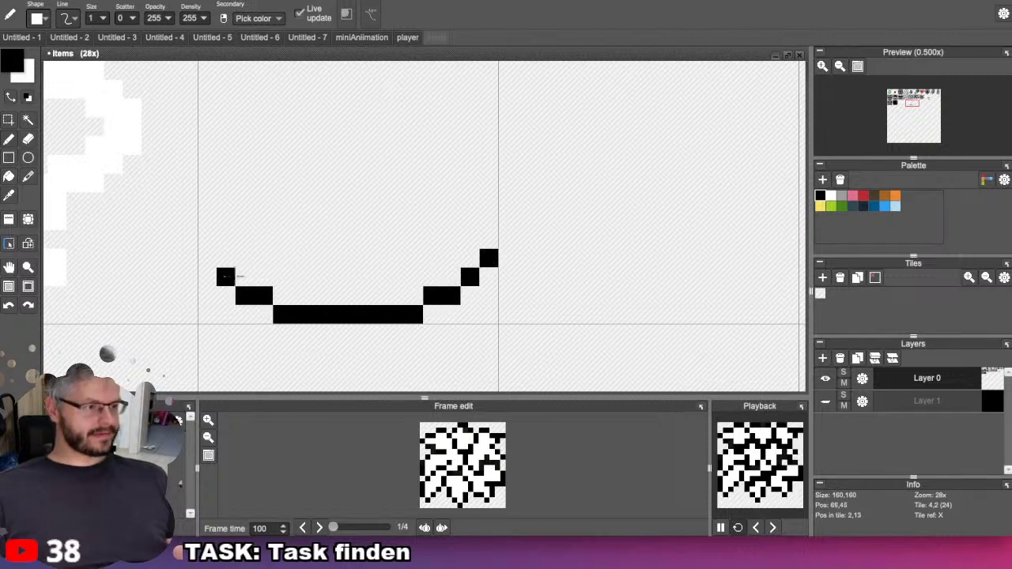
Draw both side walls of the pot symmetrically upward from the base, stepping one pixel inward near the shoulders.
left_click(208, 258)
left_click(489, 239)
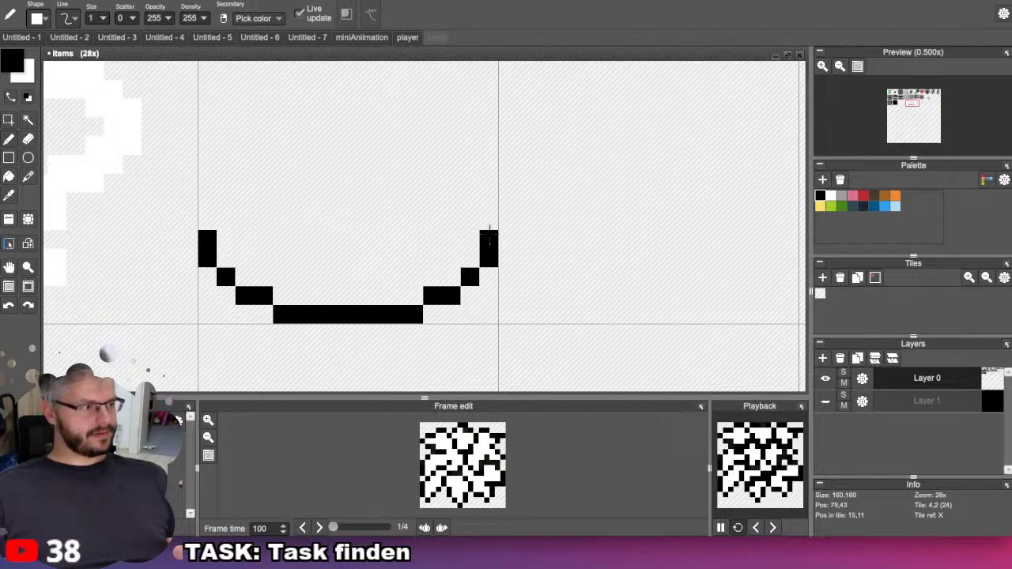
left_click(489, 222)
left_click(169, 221)
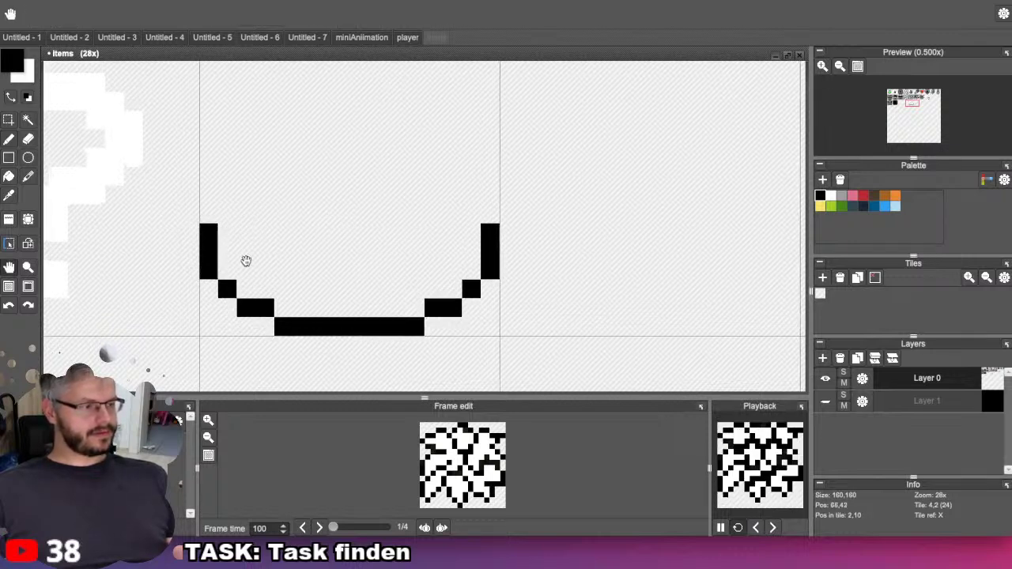
scroll(245, 260, "up", 2)
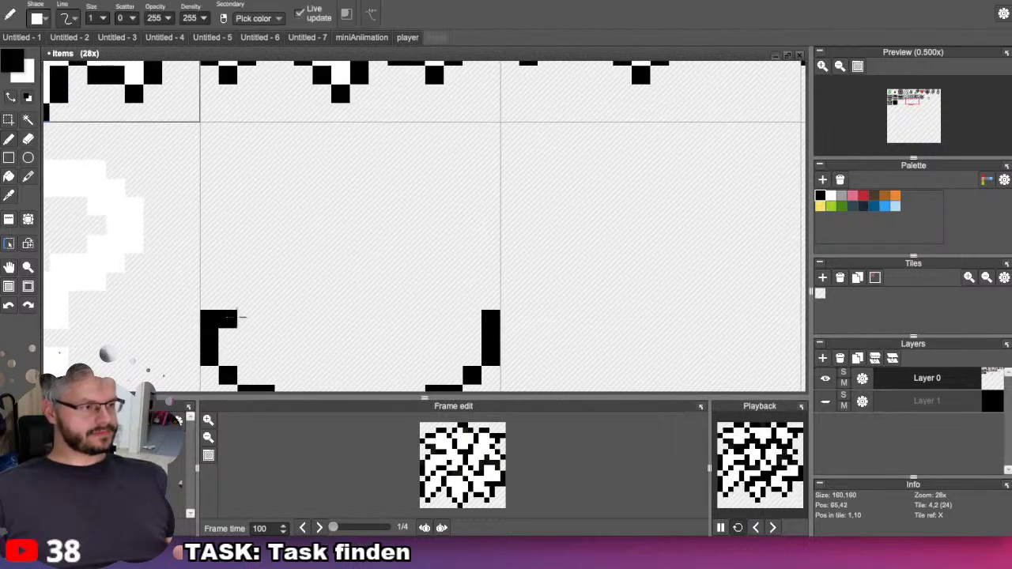
left_click(473, 281)
left_click(228, 263)
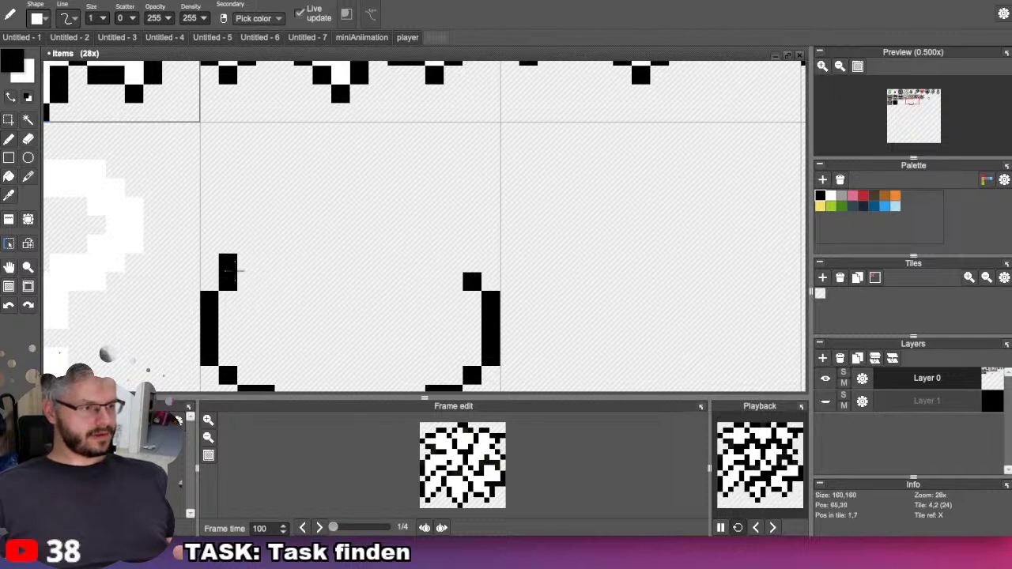
left_click(472, 263)
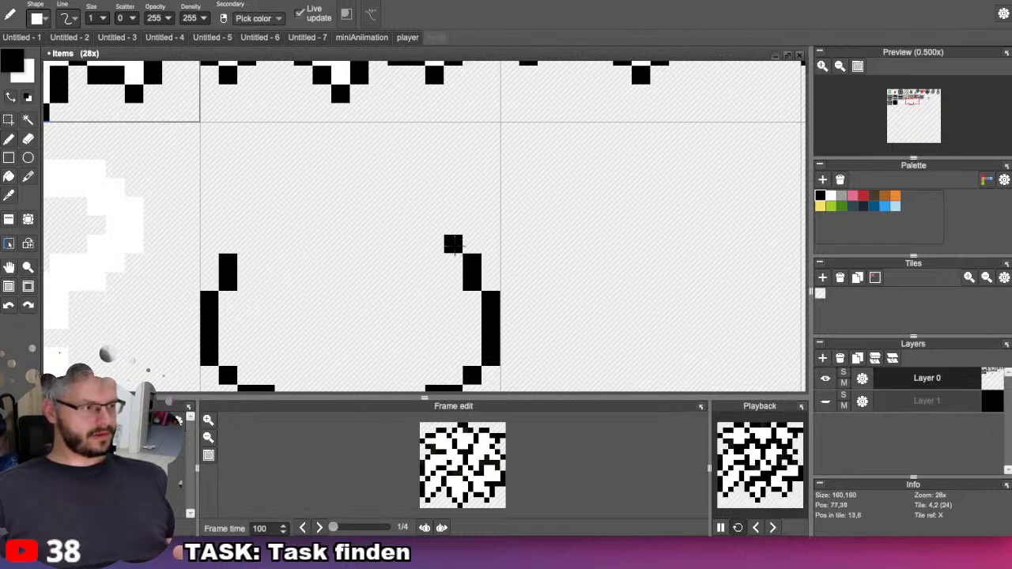
Draw the pot's upper rim as a centred black line 10 pixels wide along the tile's top edge.
left_click_drag(322, 131, 378, 131)
left_click(303, 131)
left_click(397, 131)
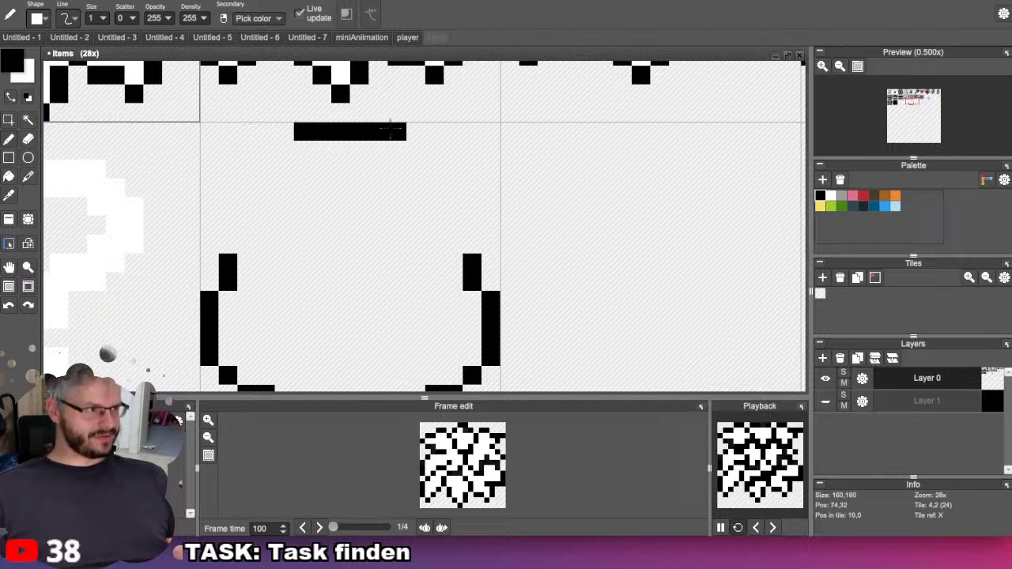
left_click(285, 131)
left_click(416, 131)
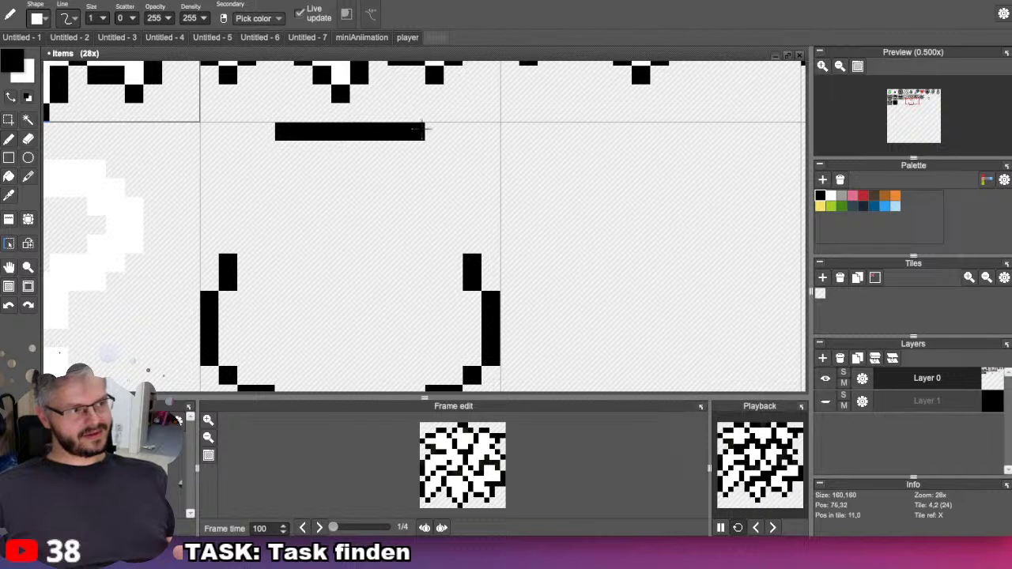
left_click(434, 131)
left_click(266, 131)
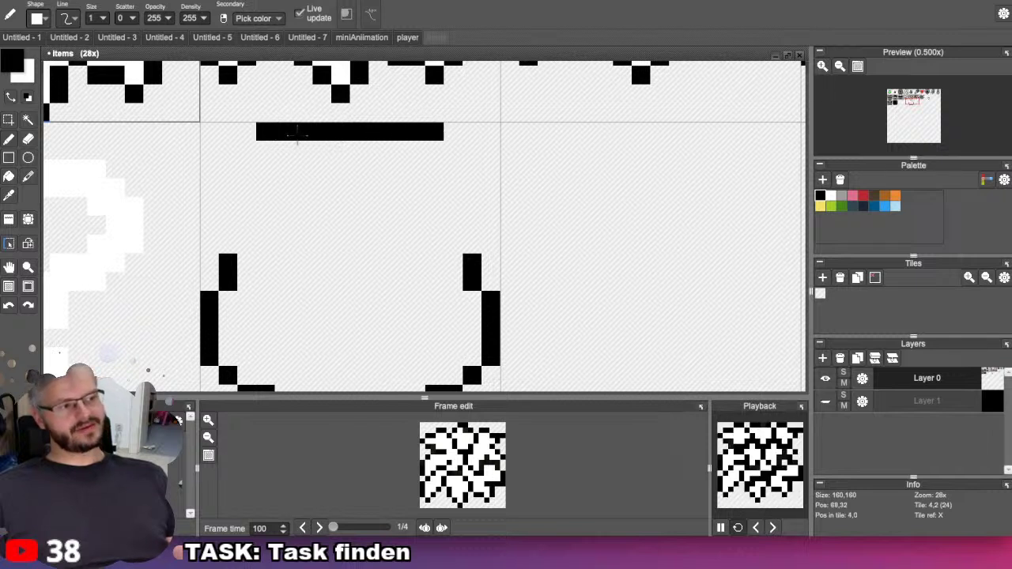
Round off both ends of the rim, add a 10-pixel neck line beneath it, and join the neck to the pot's shoulders.
left_click(453, 150)
left_click(266, 151)
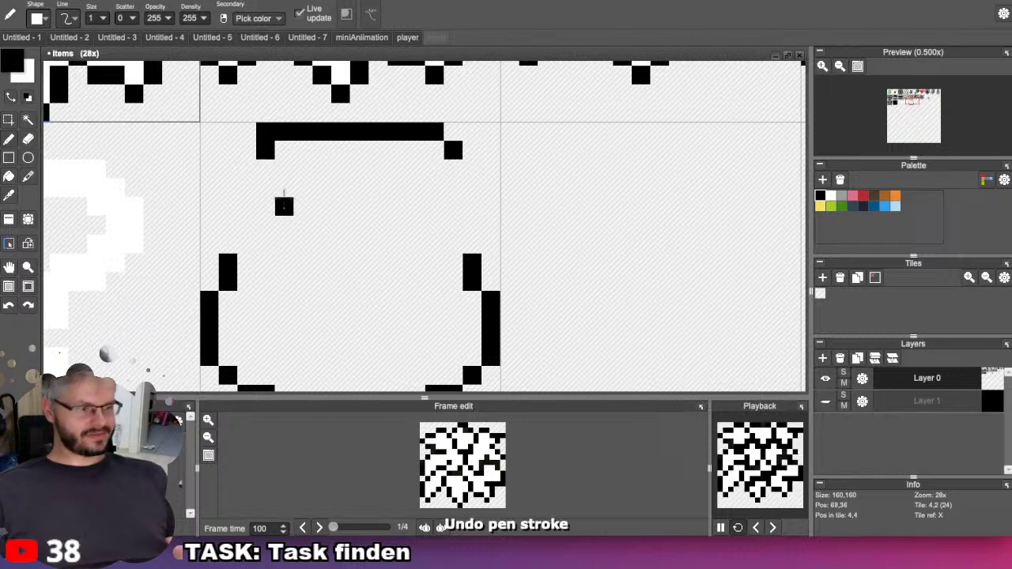
mouse_move(247, 150)
left_mouse_down()
mouse_move(247, 169)
mouse_move(228, 186)
left_mouse_up()
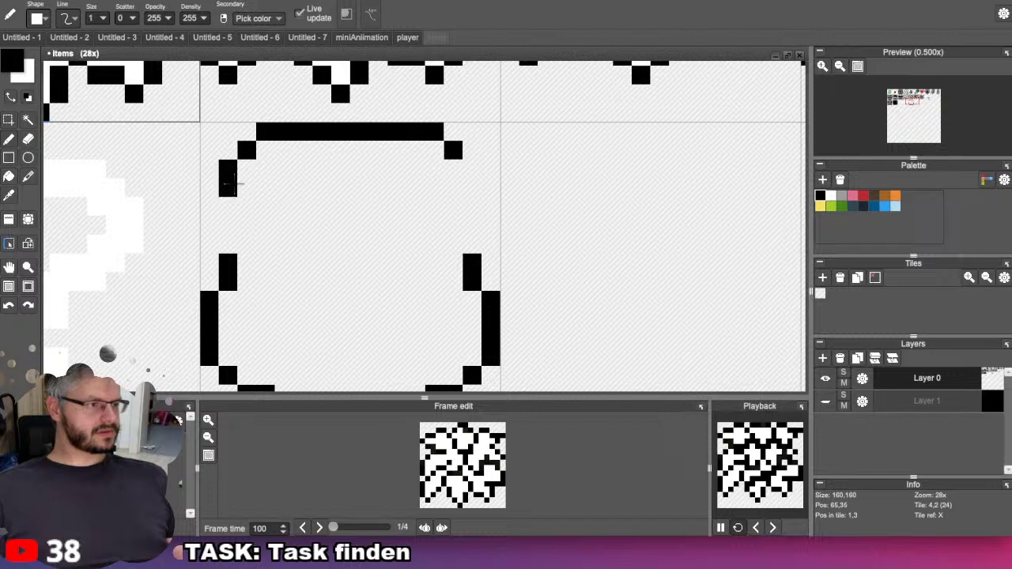
mouse_move(471, 169)
left_mouse_down()
mouse_move(472, 186)
mouse_move(427, 224)
mouse_move(271, 224)
mouse_move(267, 243)
left_mouse_up()
left_click(247, 205)
left_click(452, 244)
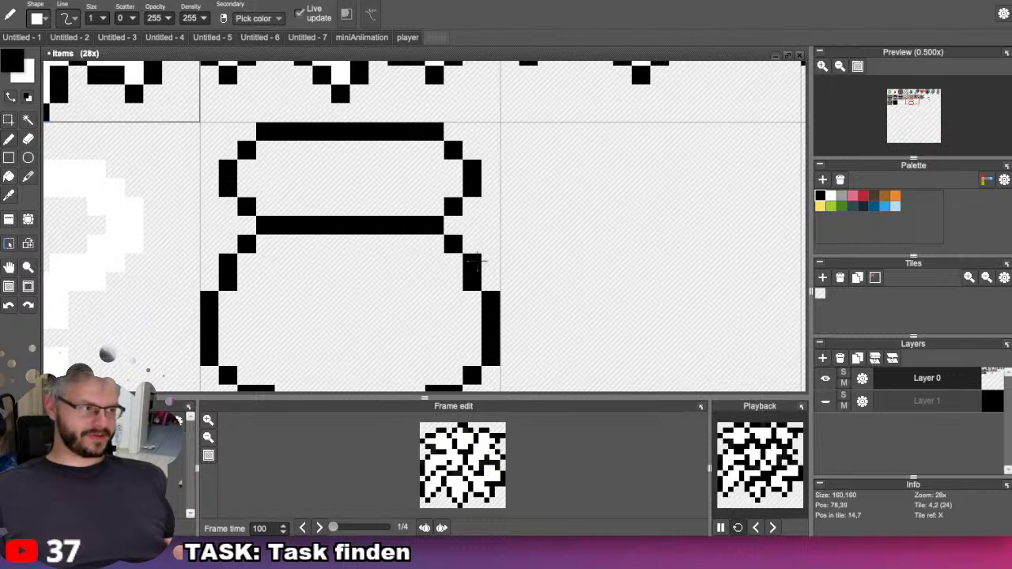
Try extra black pixels at both ends of the neck and the rim's lower corners, and undo them.
left_click(448, 229)
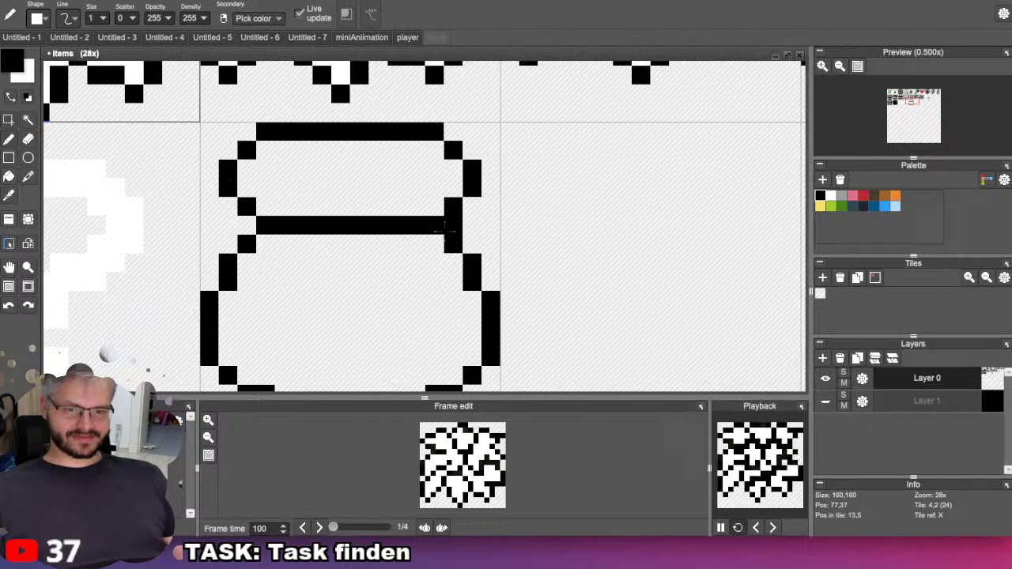
left_click(447, 228)
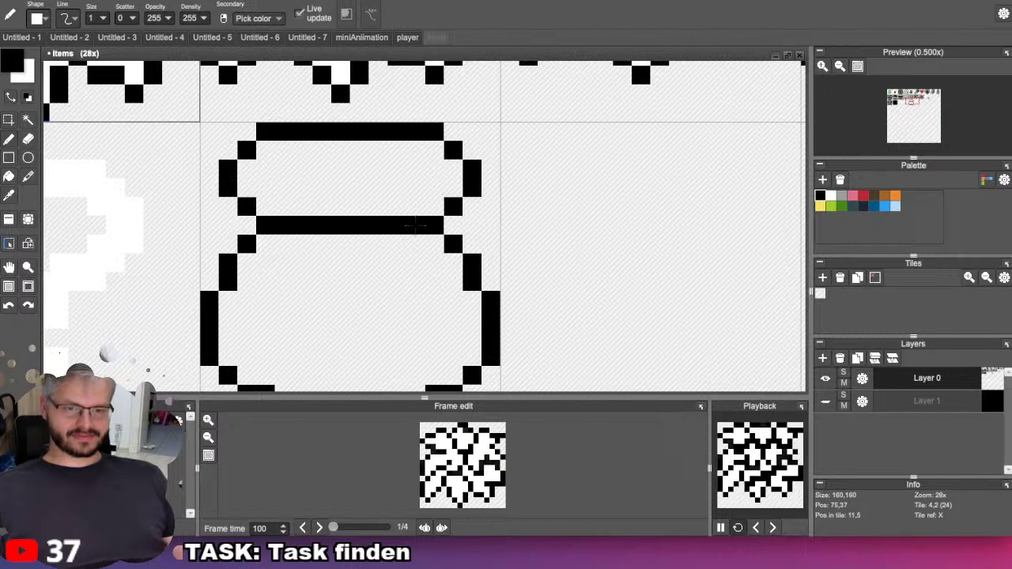
left_click(228, 225)
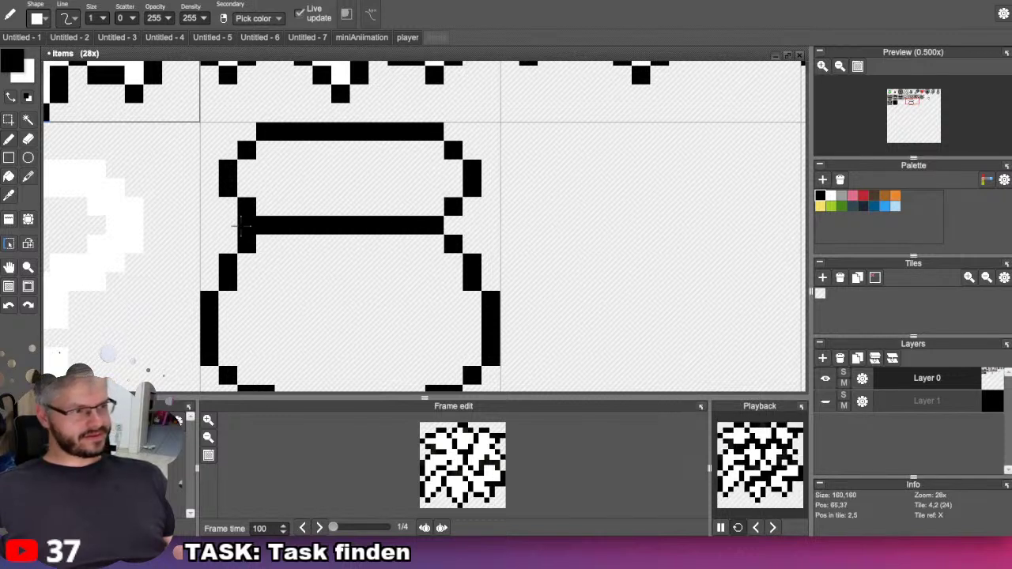
left_click(228, 207)
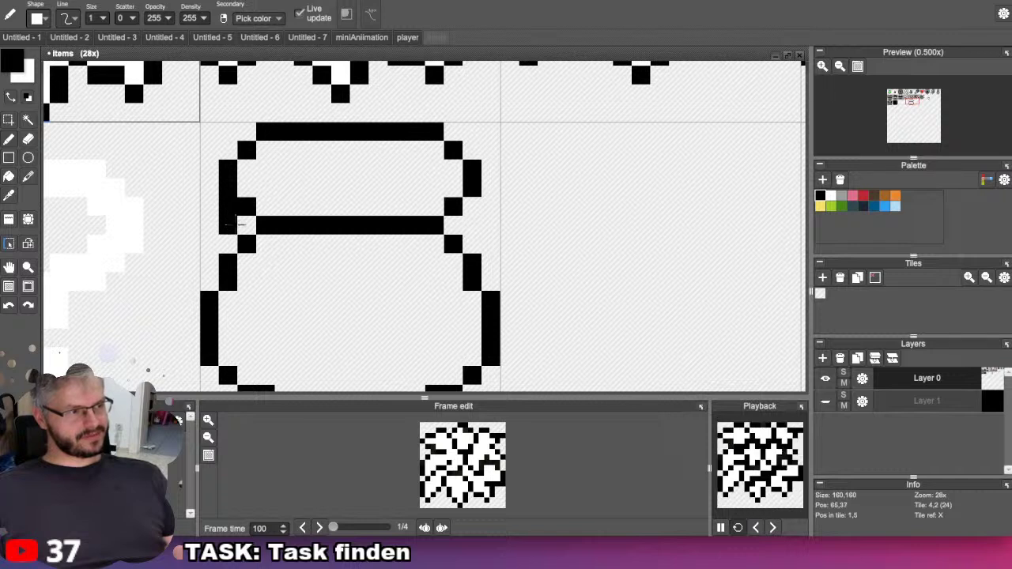
left_click(241, 225)
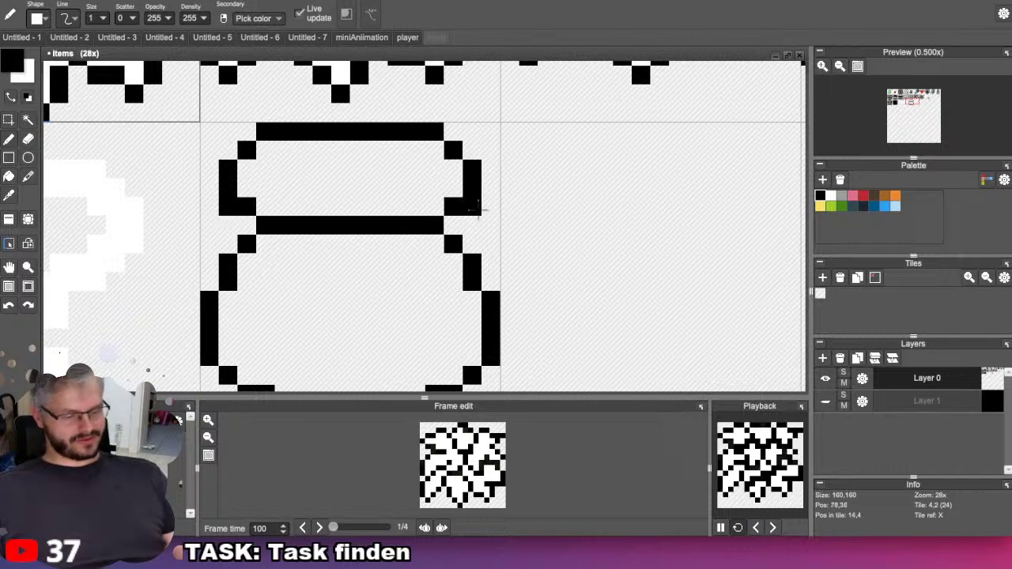
key("ctrl+z")
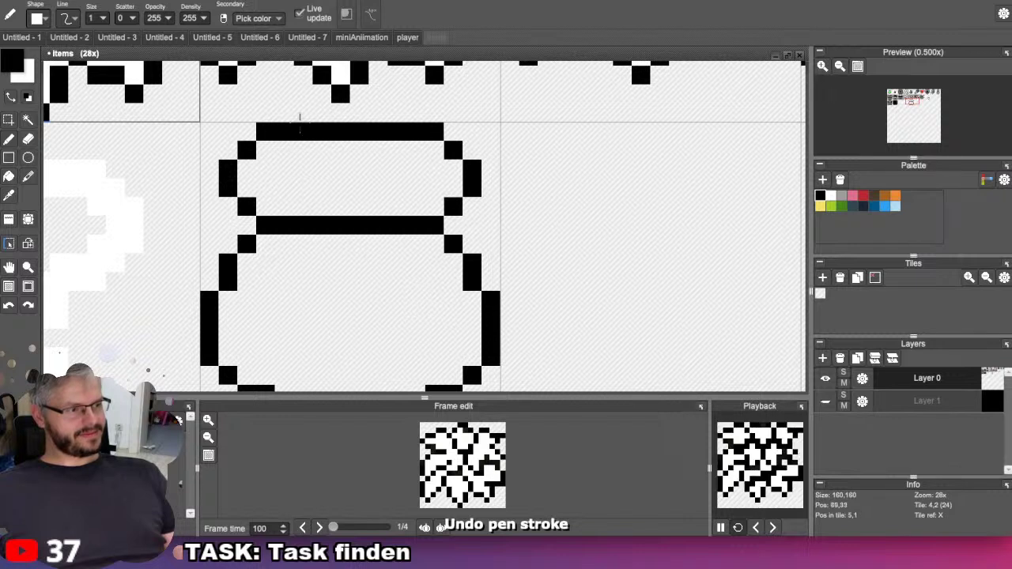
Fill the pot's dark opening inside the rim with two black rows, 10 pixels wide above and 8 pixels wide below.
mouse_move(265, 168)
left_mouse_down()
mouse_move(430, 170)
mouse_move(284, 187)
left_mouse_up()
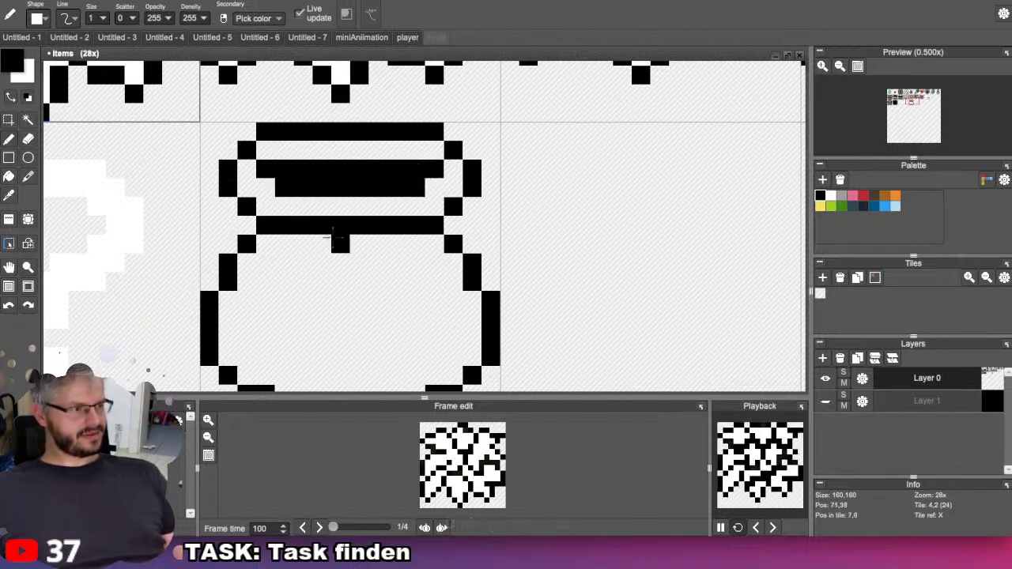
scroll(337, 246, "up", 2)
scroll(343, 332, "up", 1)
scroll(343, 330, "down", 2)
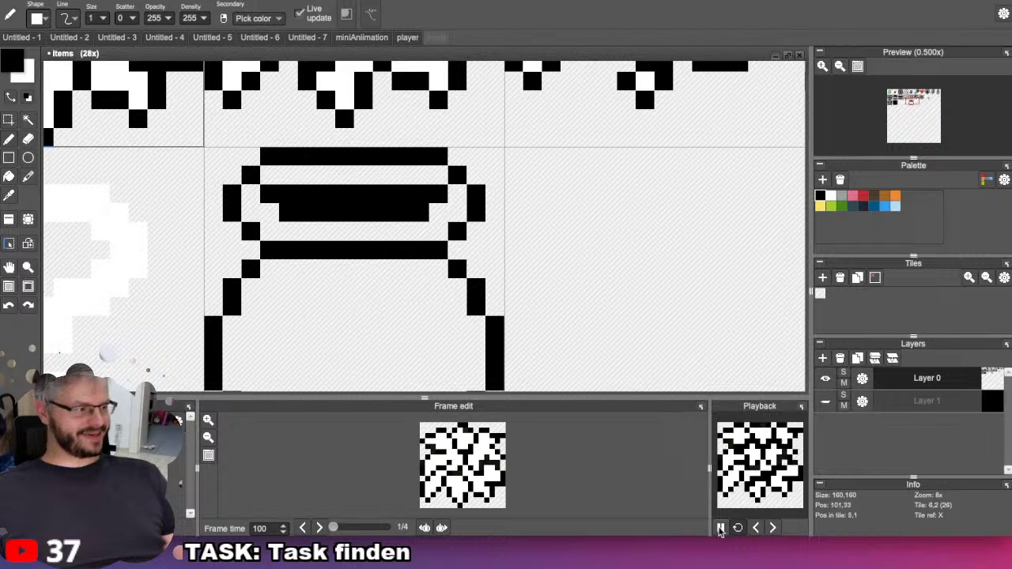
Stop the animation playback, mark the pot's upper right belly with two diagonal black pixels, and enlarge the sheet preview to 4x around the pot.
left_click(721, 529)
middle_click_drag(327, 269, 329, 204)
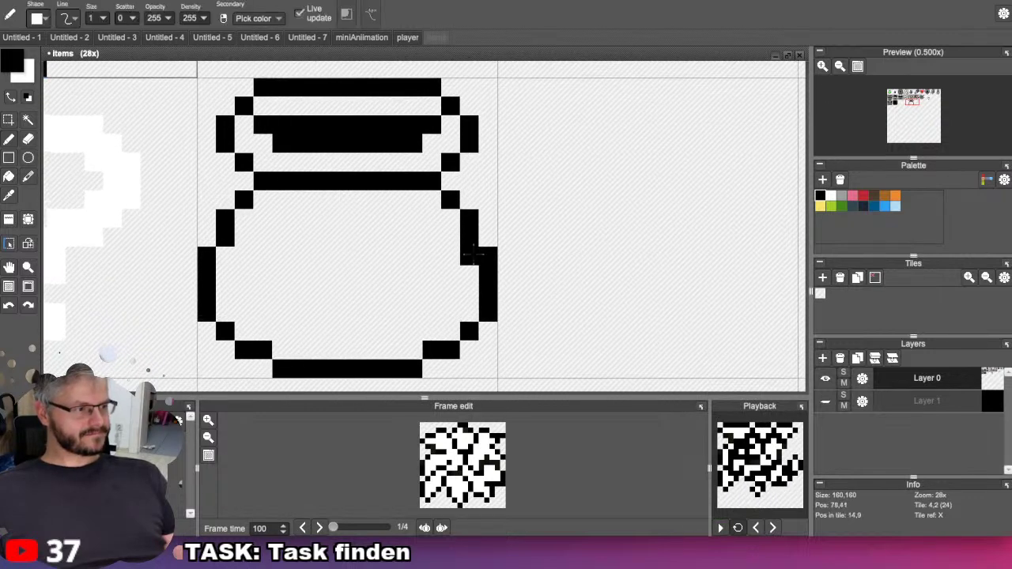
left_click(420, 233)
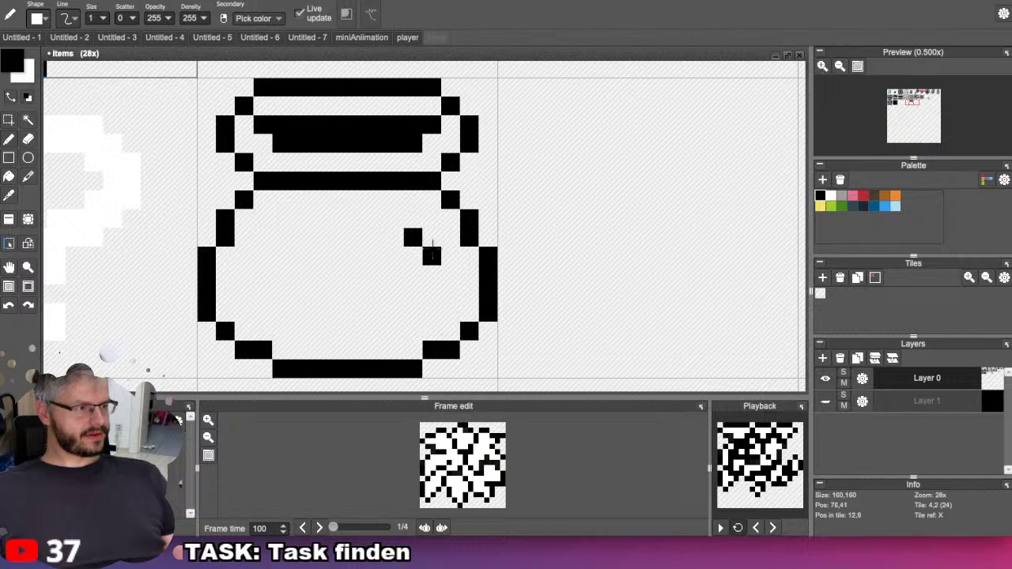
left_click(823, 66)
left_click_drag(849, 95, 874, 114)
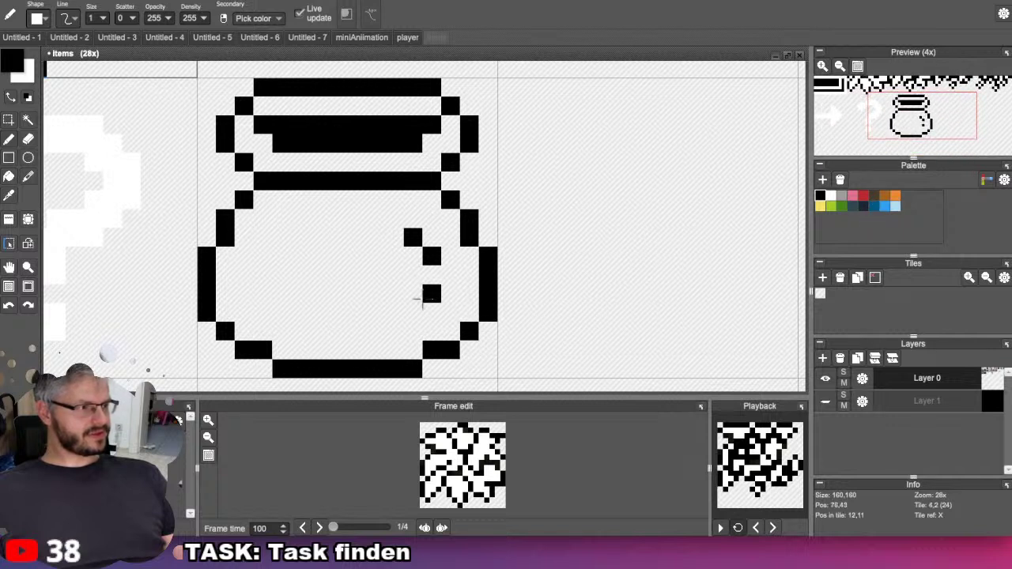
Draw a small peak of three diagonally touching black pixels on the pot's lower right belly.
left_click(412, 313)
left_click(394, 293)
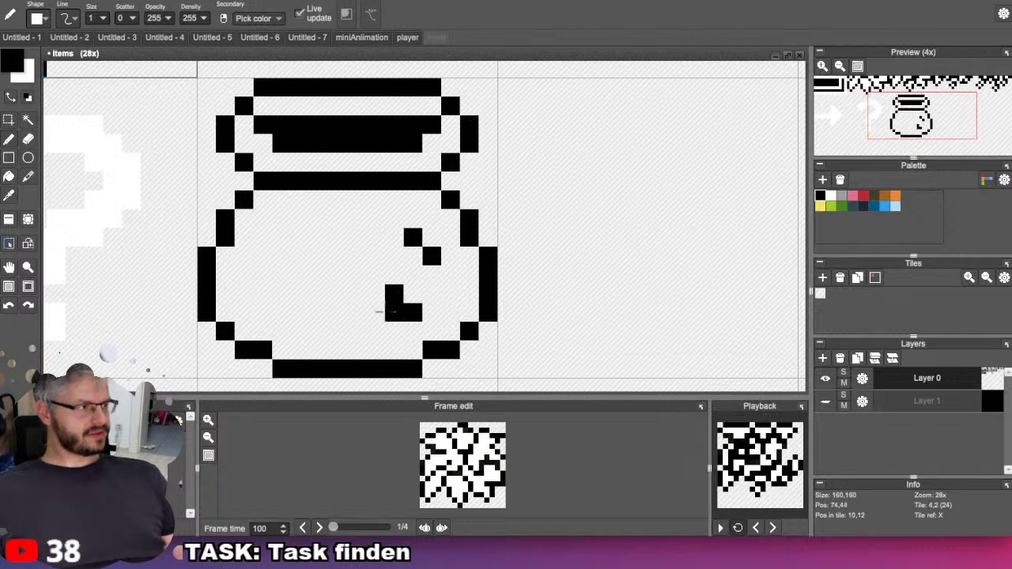
left_click(375, 313)
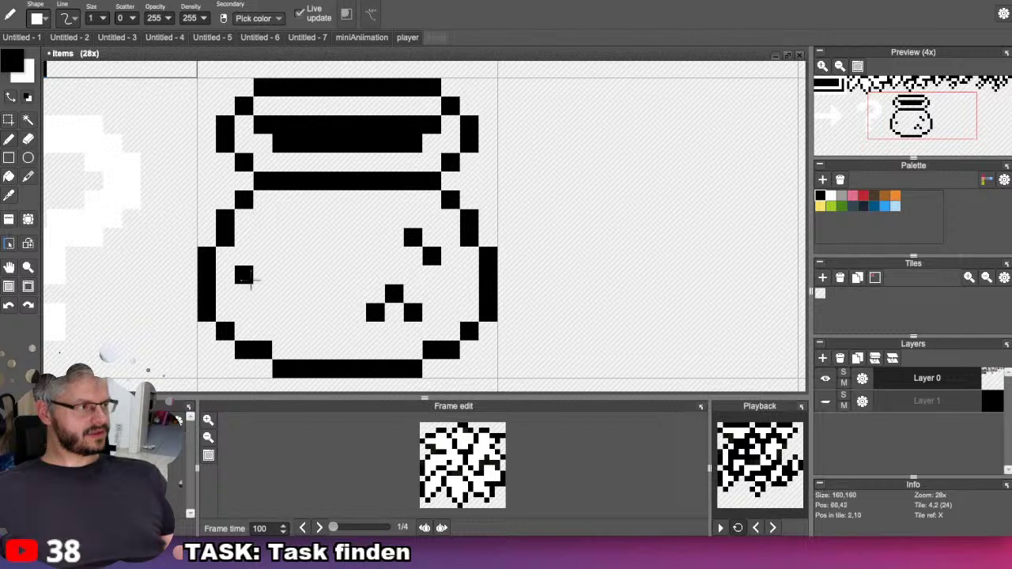
Try a diagonal two-pixel black mark on the pot's left belly, undo it, and redraw it one pixel lower and further left.
left_click(282, 237)
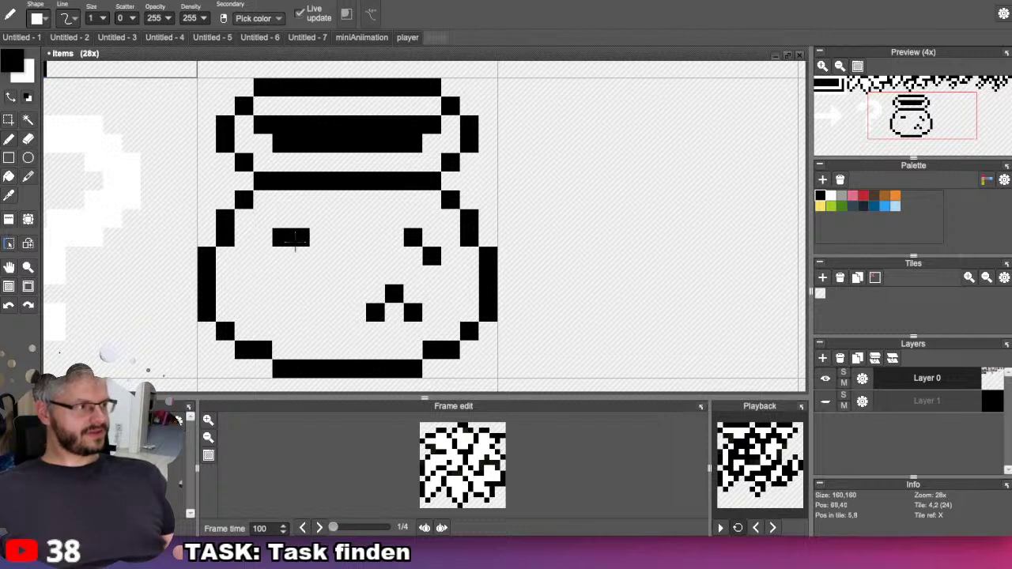
left_click(300, 256)
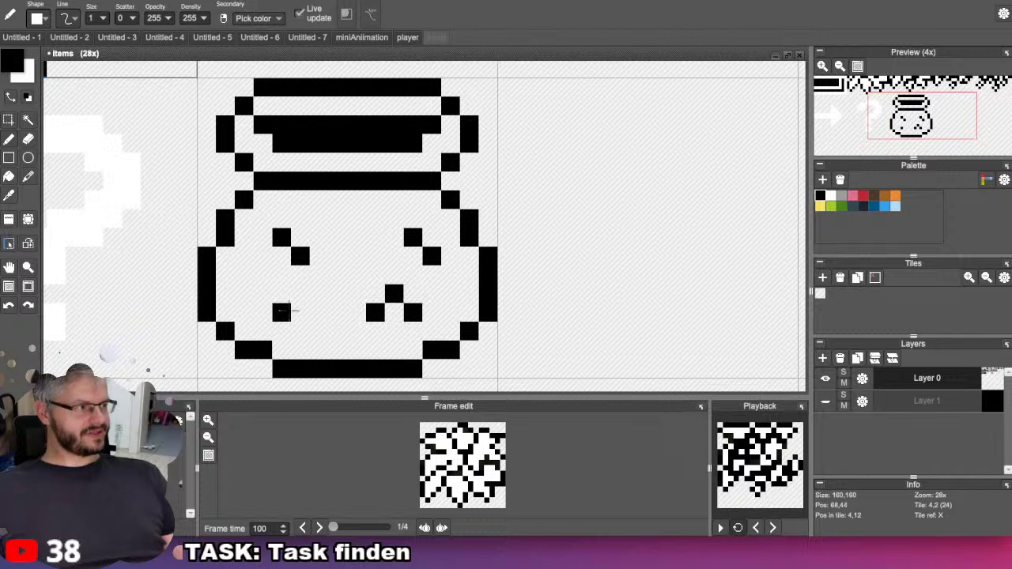
key("ctrl+z")
key("ctrl+z")
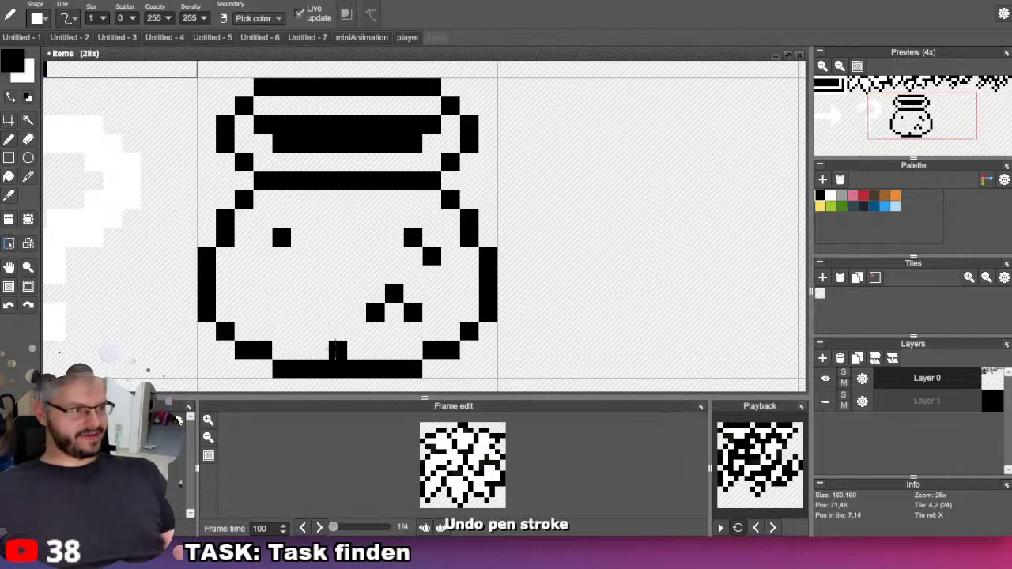
left_click(262, 257)
left_click(282, 275)
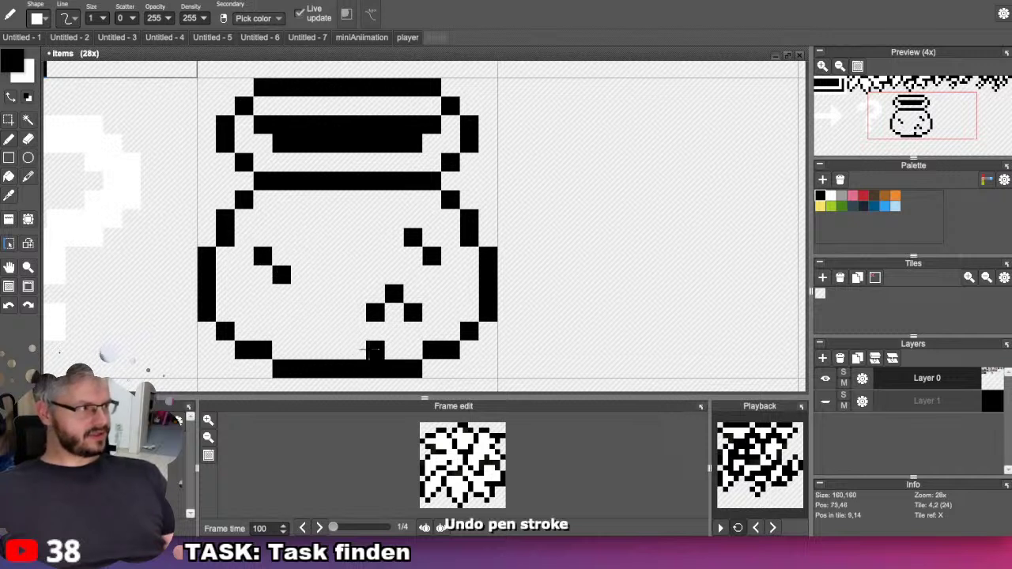
Try single black pixels in the pot's rim band, neck band and the corner of its opening, erasing each one.
left_click(337, 163)
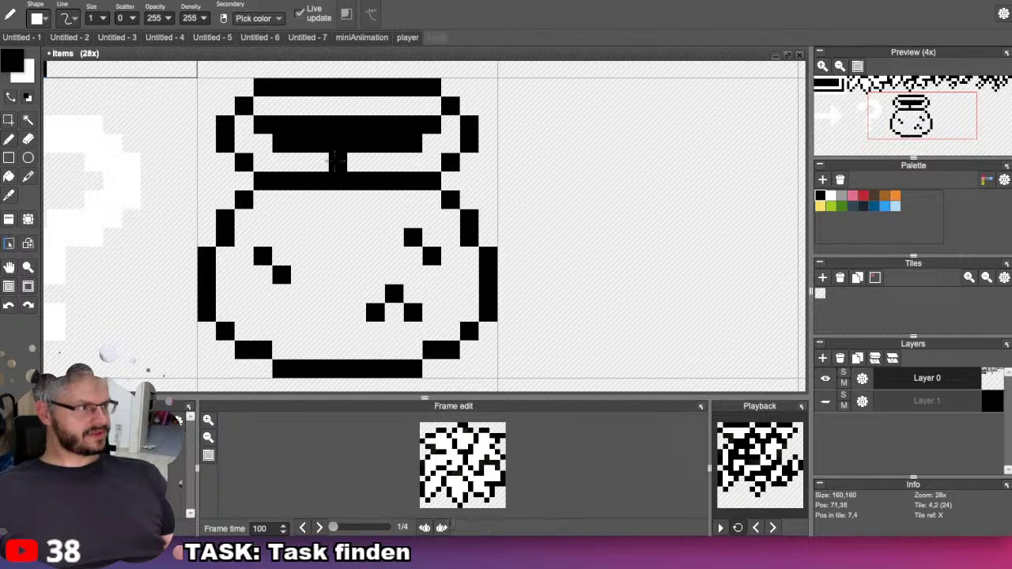
right_click(336, 162)
left_click(433, 141)
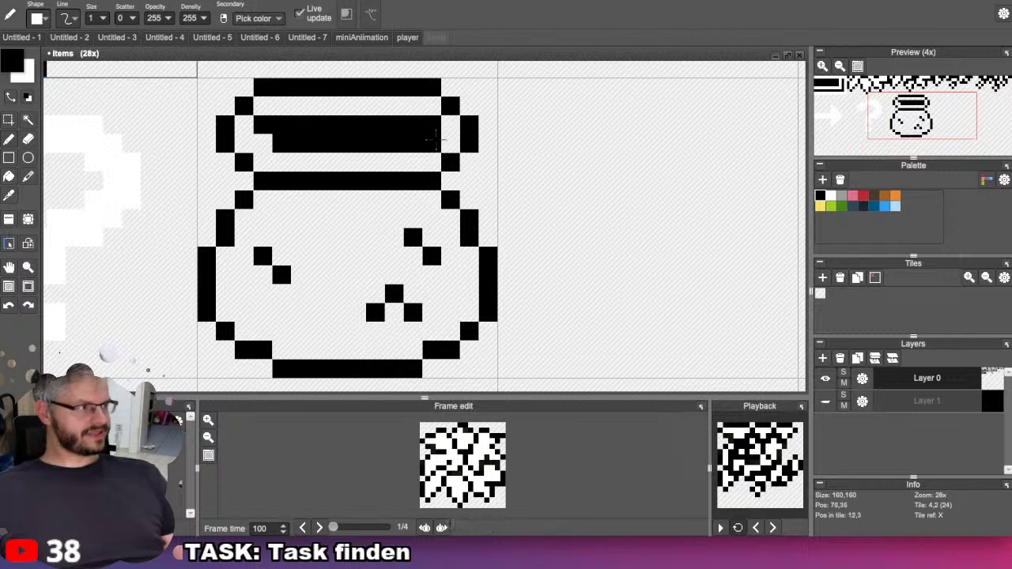
right_click(431, 142)
left_click(355, 161)
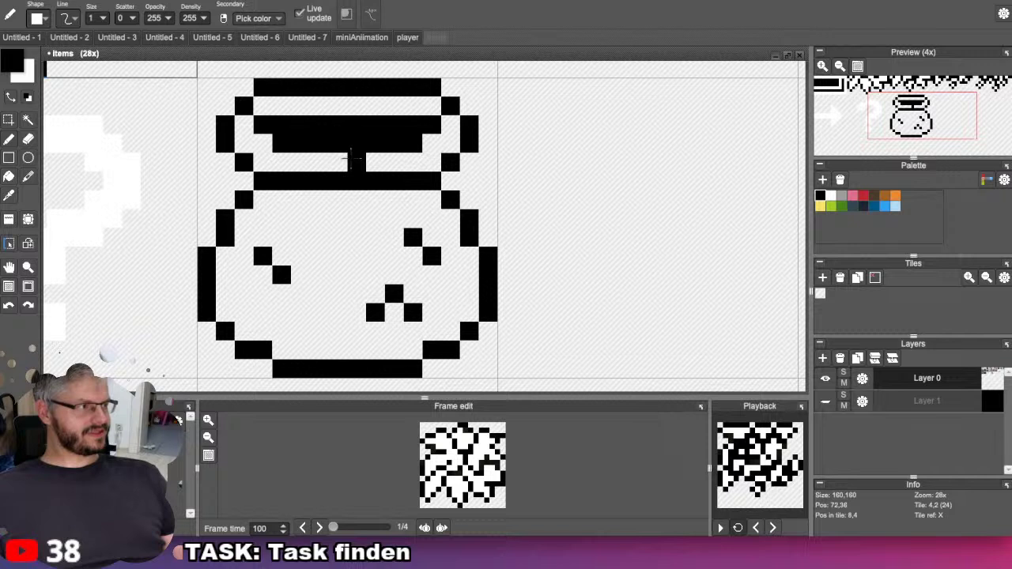
right_click(356, 162)
left_click(319, 162)
right_click(319, 162)
left_click(301, 106)
right_click(300, 106)
left_click(318, 106)
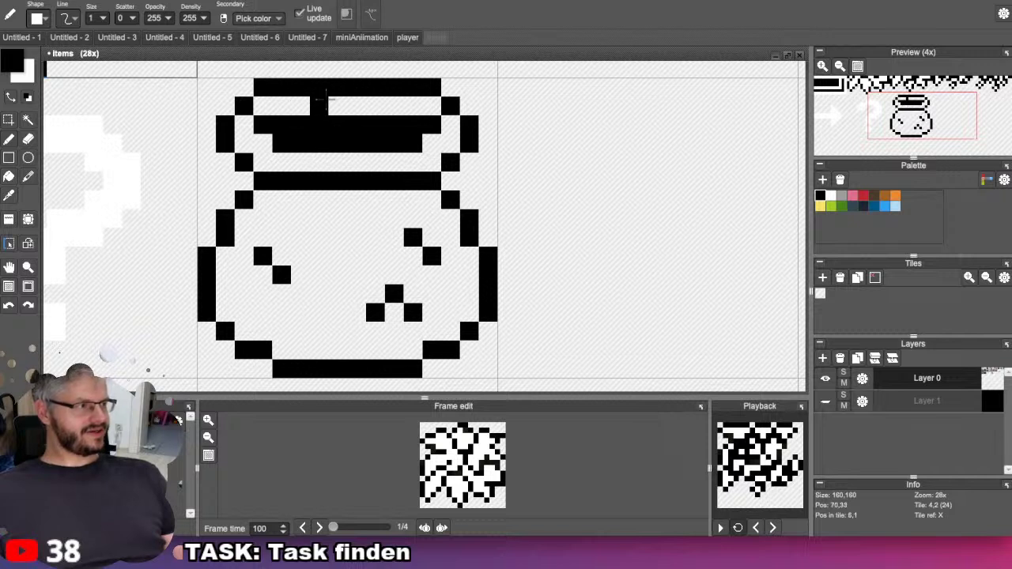
right_click(325, 101)
left_click(339, 101)
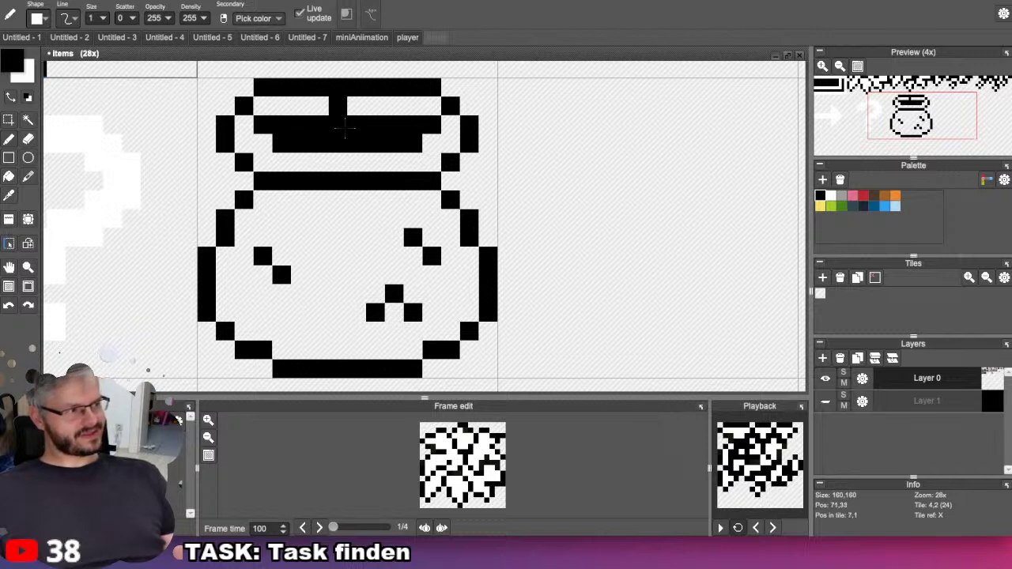
right_click(338, 106)
left_click(337, 163)
right_click(338, 163)
Draw a crack below the neck line: two black pixels straight down, one diagonally down-left, and one beside the lower pixel on the right.
left_click(338, 218)
right_click(337, 219)
left_click(338, 200)
left_click(338, 219)
left_click(319, 237)
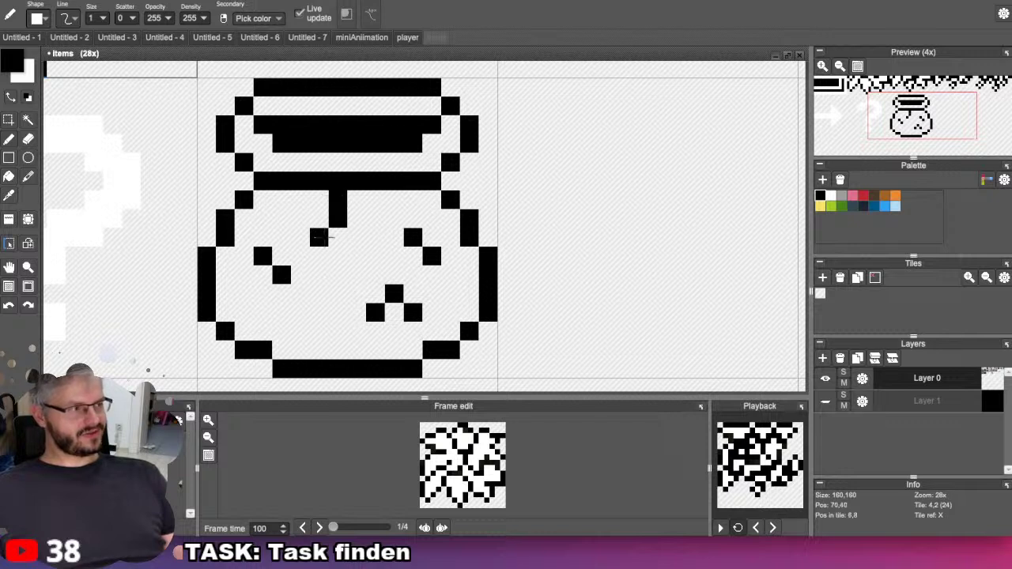
left_click(356, 332)
right_click(357, 333)
left_click(356, 314)
right_click(357, 313)
left_click(357, 237)
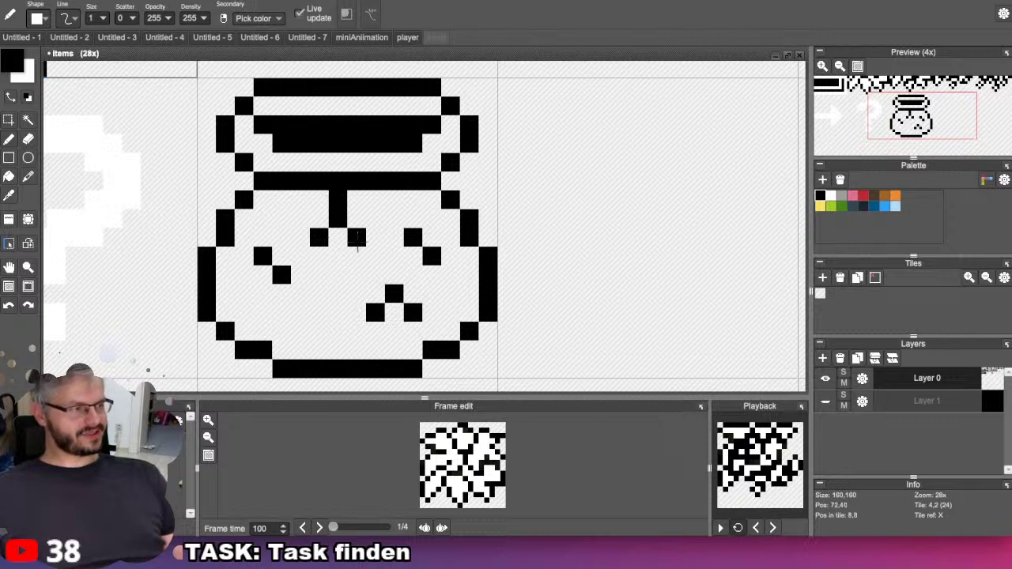
right_click(357, 238)
left_click(357, 219)
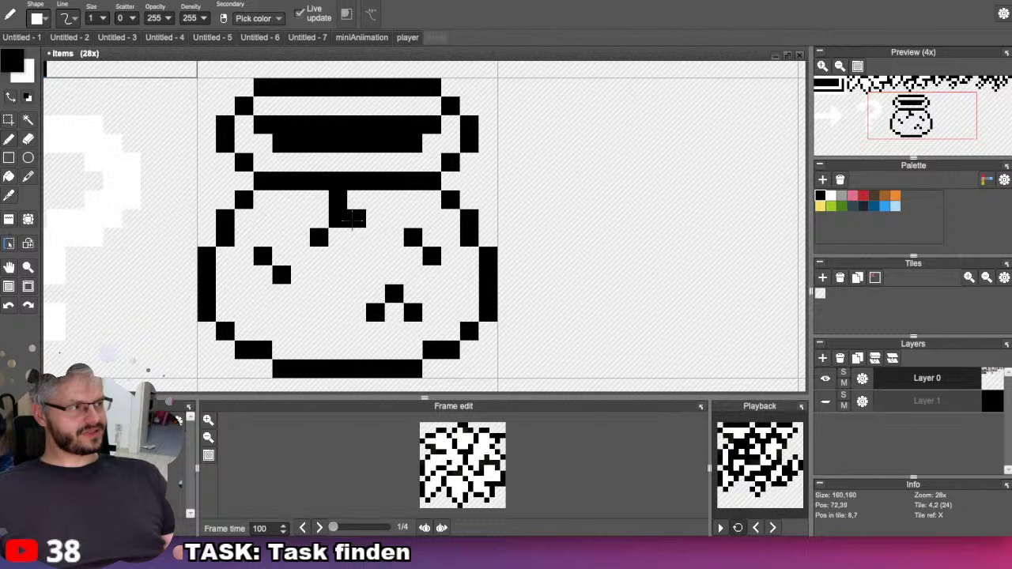
Try extra pixels around the diagonal mark on the pot's left belly, and erase the whole mark.
left_click(263, 275)
right_click(263, 275)
left_click(244, 256)
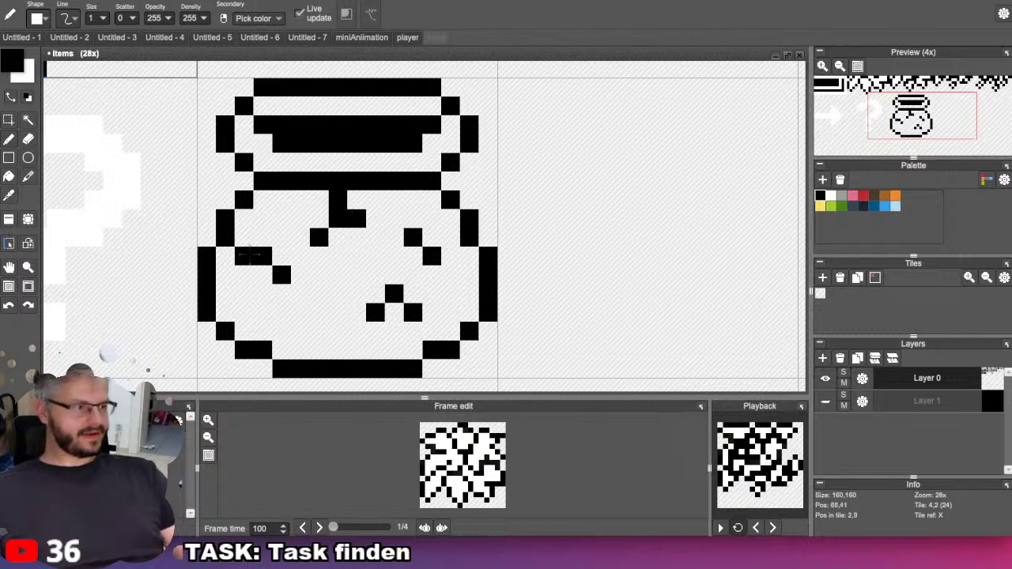
right_click(243, 256)
left_click(263, 275)
right_click_drag(282, 273, 266, 278)
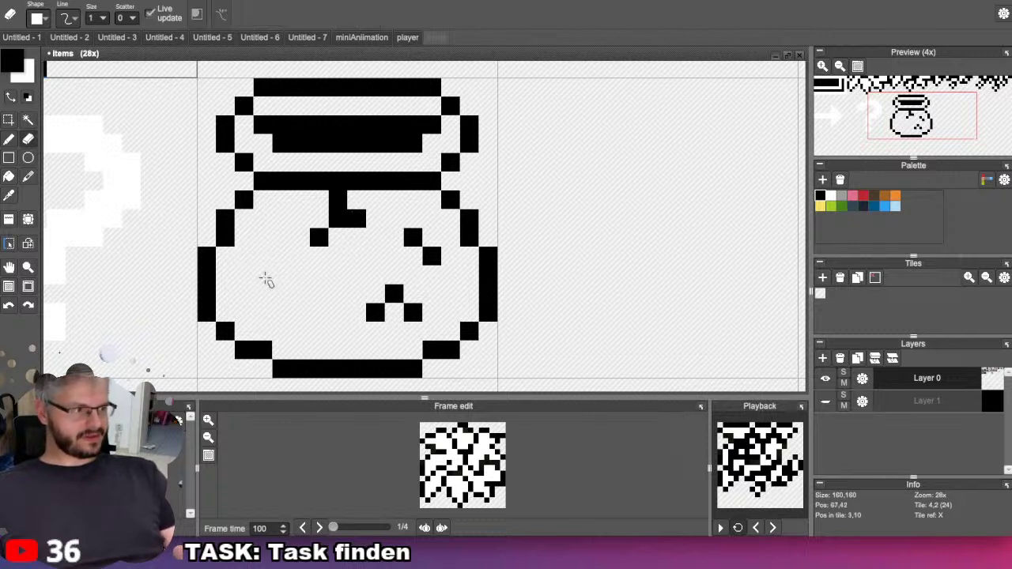
Extend the crack's left branch by one black pixel diagonally down-left.
left_click(319, 254)
left_click(300, 256)
right_click(320, 257)
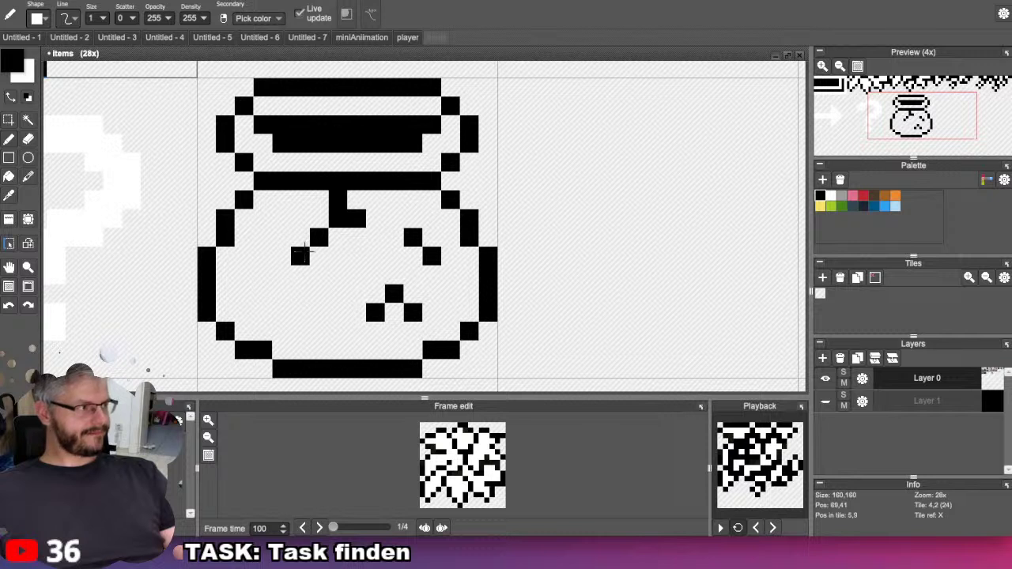
Try additional black pixels beneath and between the crack's branches, erasing each one.
left_click(339, 313)
right_click(339, 314)
left_click(339, 256)
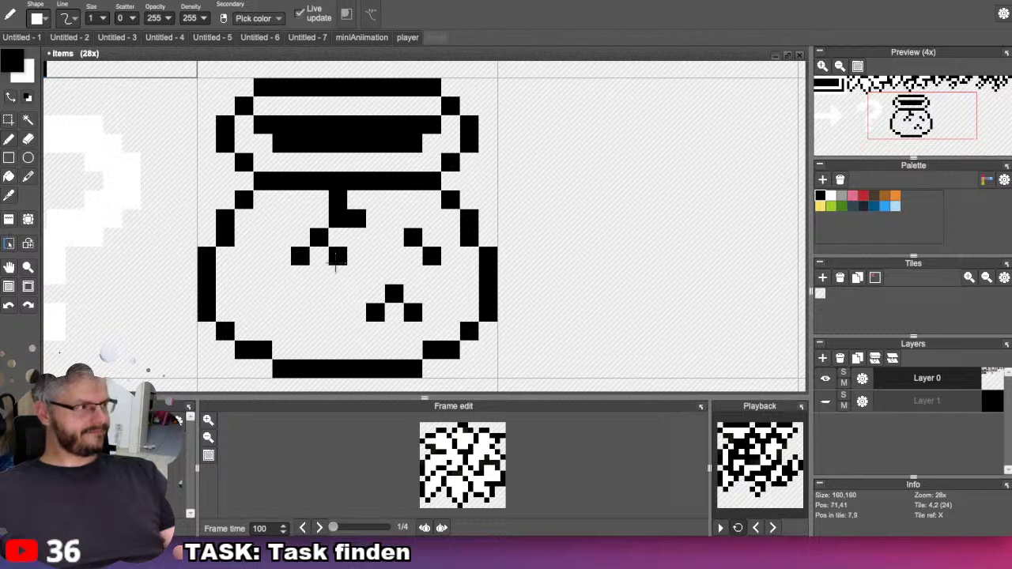
left_click(338, 237)
right_click(338, 256)
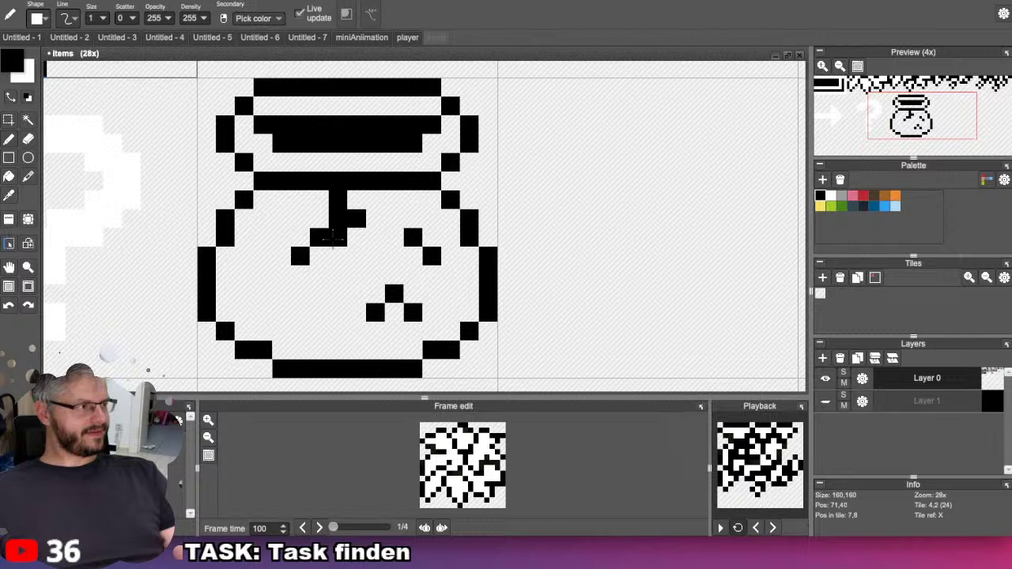
right_click(338, 237)
left_click(377, 256)
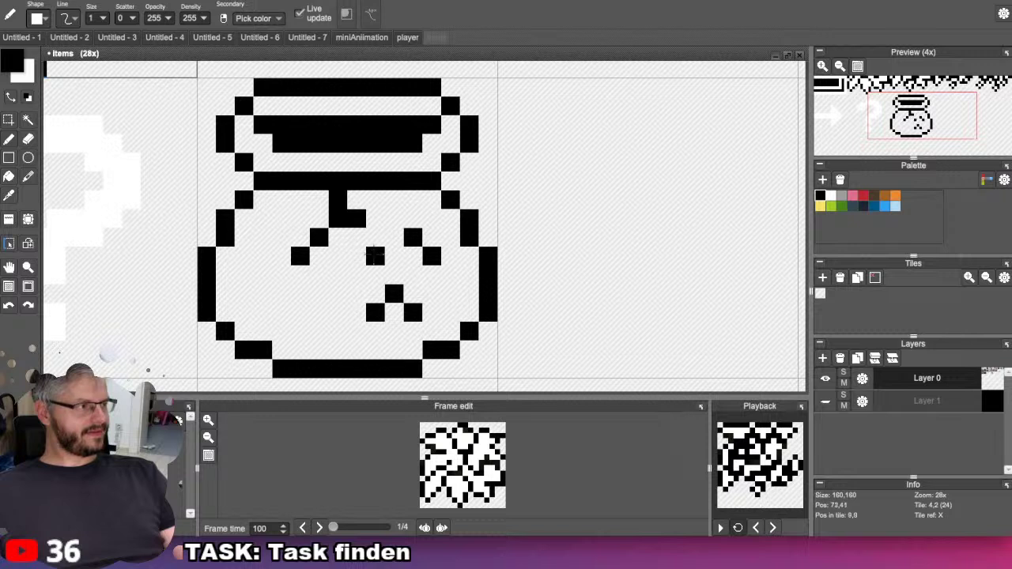
right_click(376, 257)
Erase the two-pixel diagonal mark on the upper right belly and extend the crack's right branch by one pixel diagonally down-right.
right_click(415, 238)
right_click(434, 256)
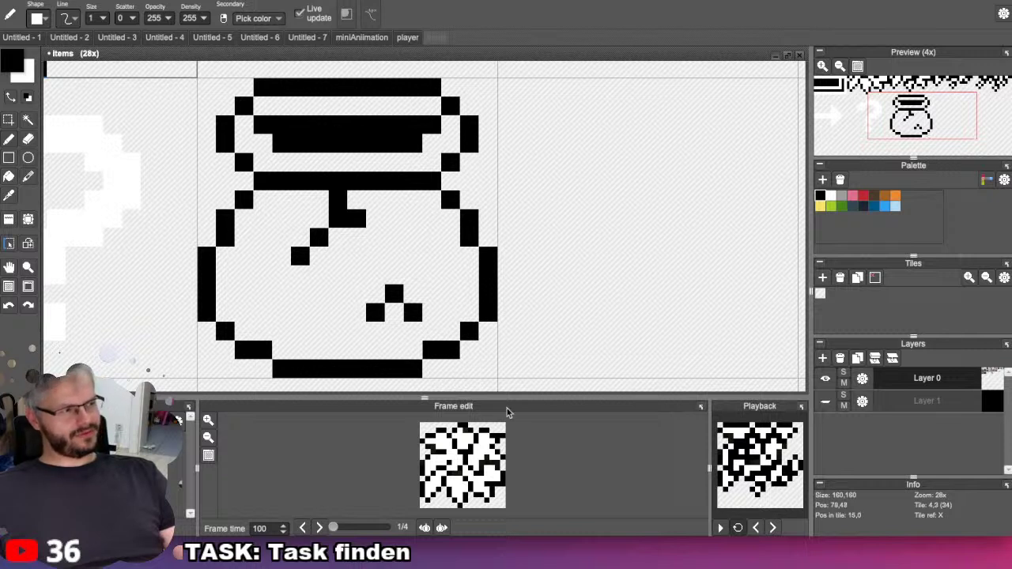
left_click(372, 234)
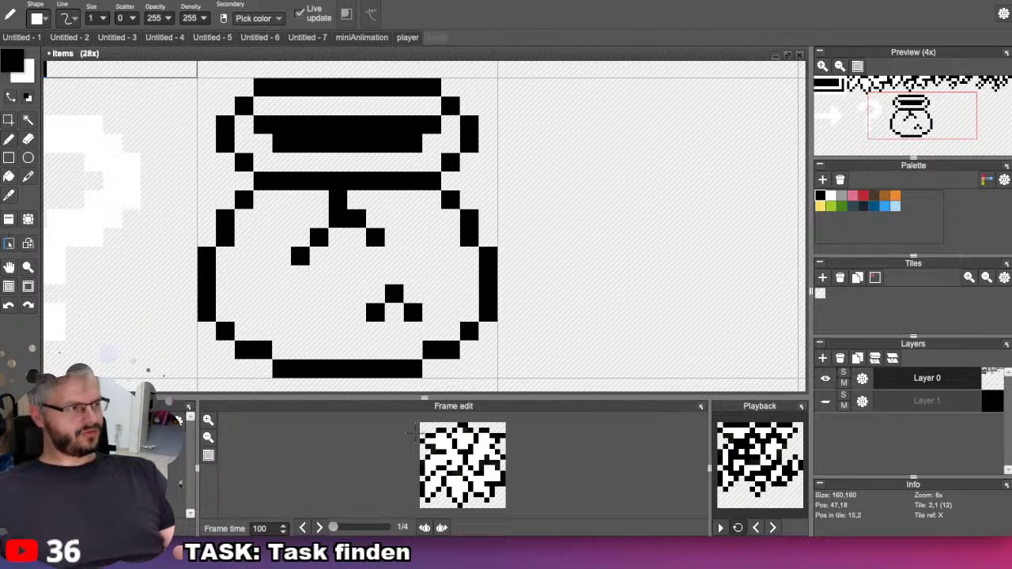
Fill the pot's rim, neck band and belly with white.
key("x")
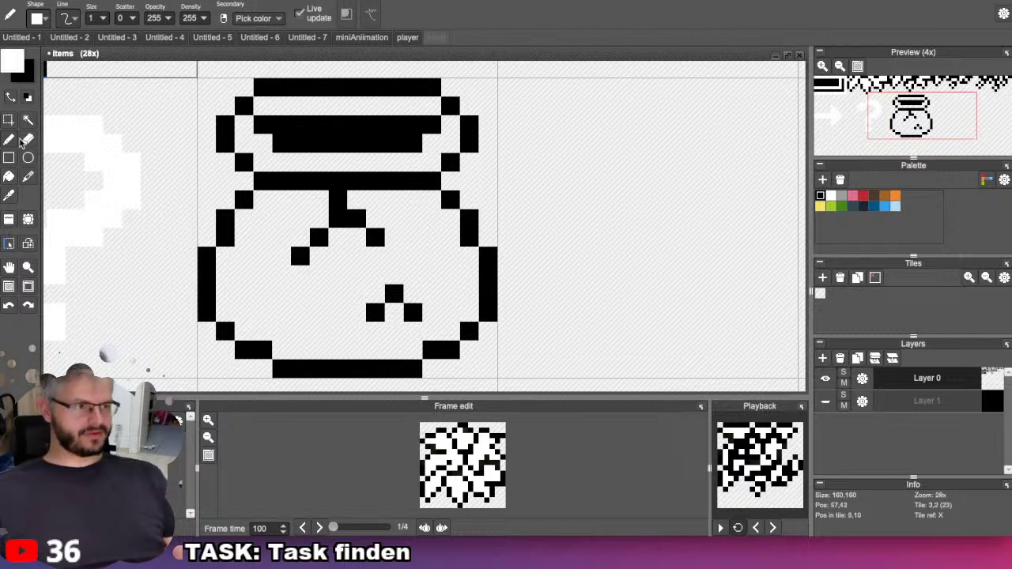
left_click(10, 177)
left_click(274, 105)
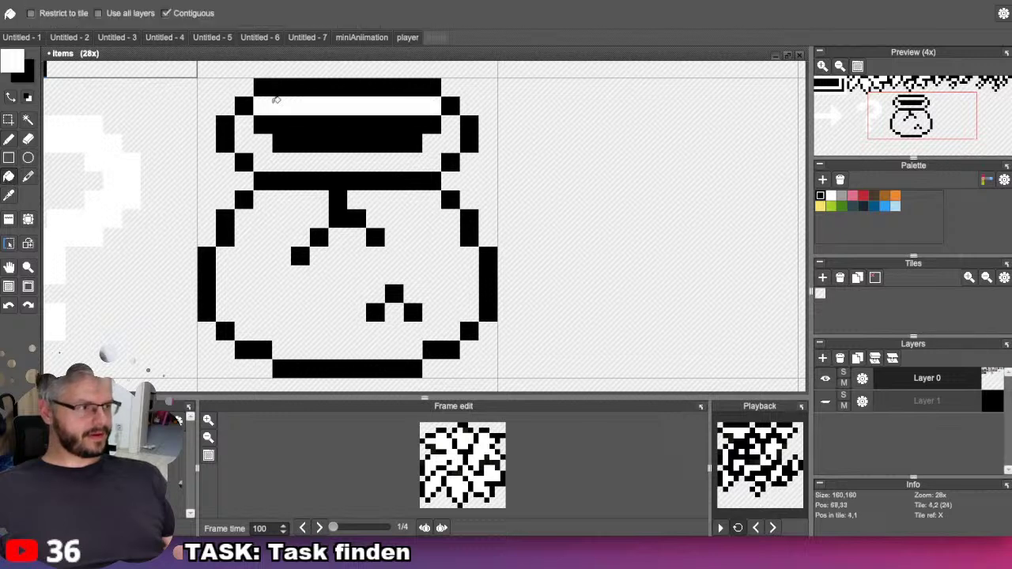
left_click(285, 154)
left_click(409, 218)
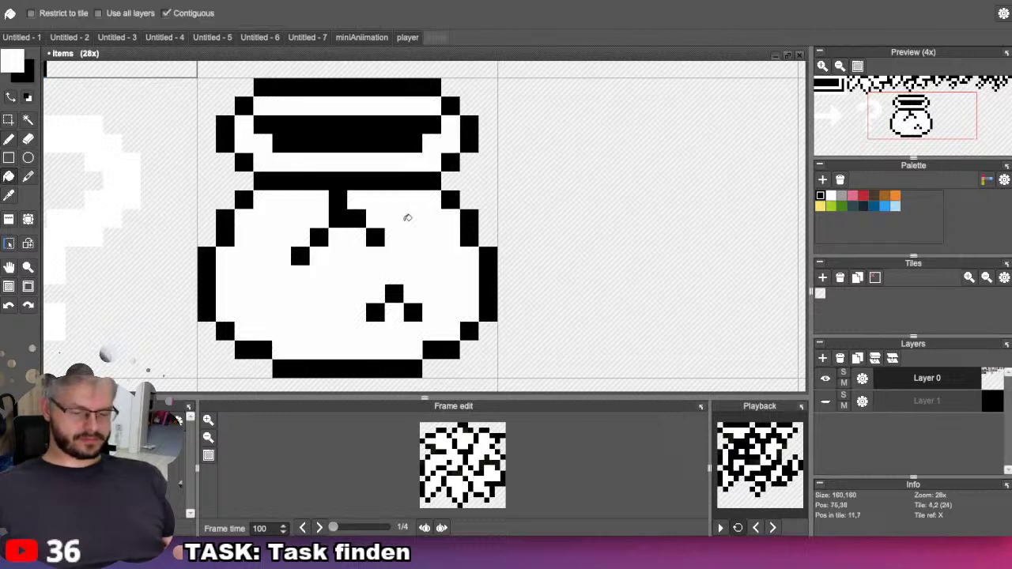
Save the document as items.pyxel in the raw folder, replacing the existing file.
key("super+shift+s")
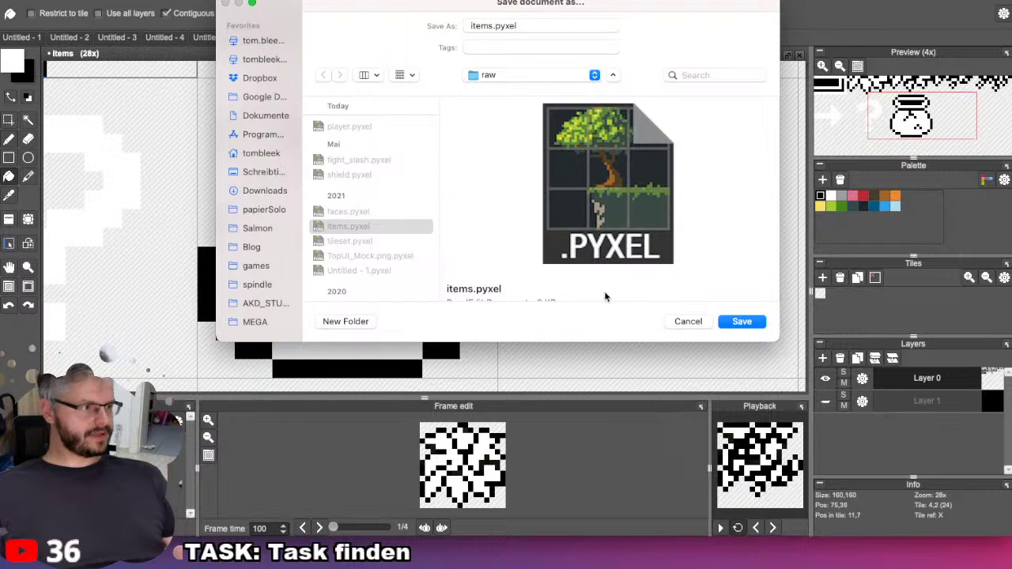
left_click(742, 321)
left_click(522, 237)
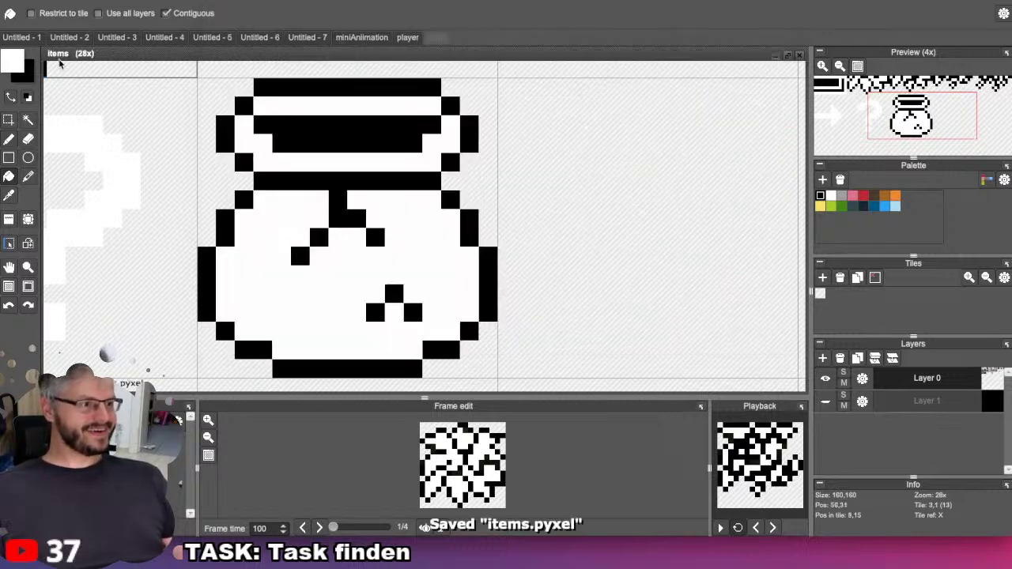
Export the sheet as a PNG named items at pixel scale 1 to Trichrome/Game/assets, and switch to the Godot editor.
mouse_move(6, 31)
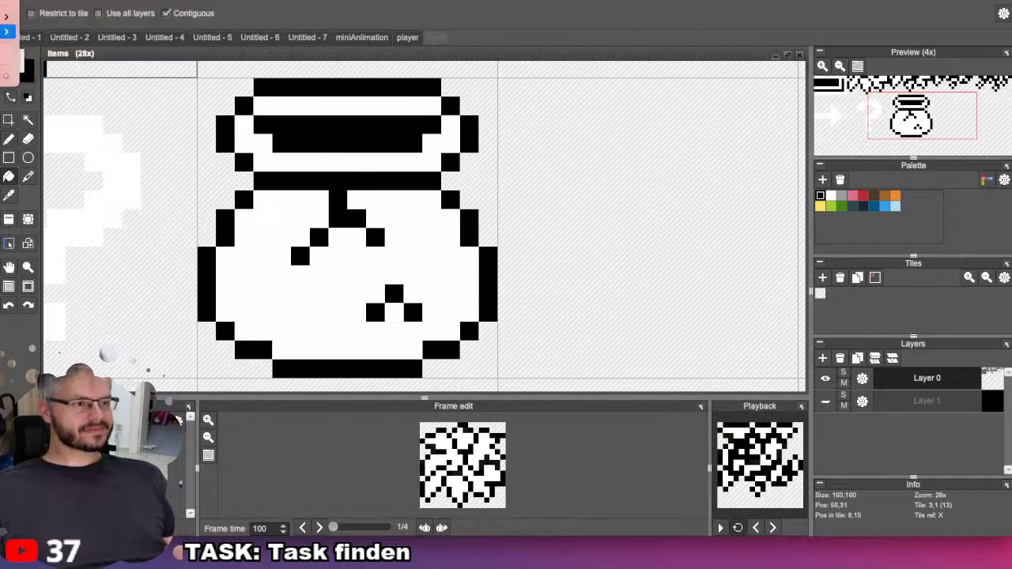
left_click(56, 31)
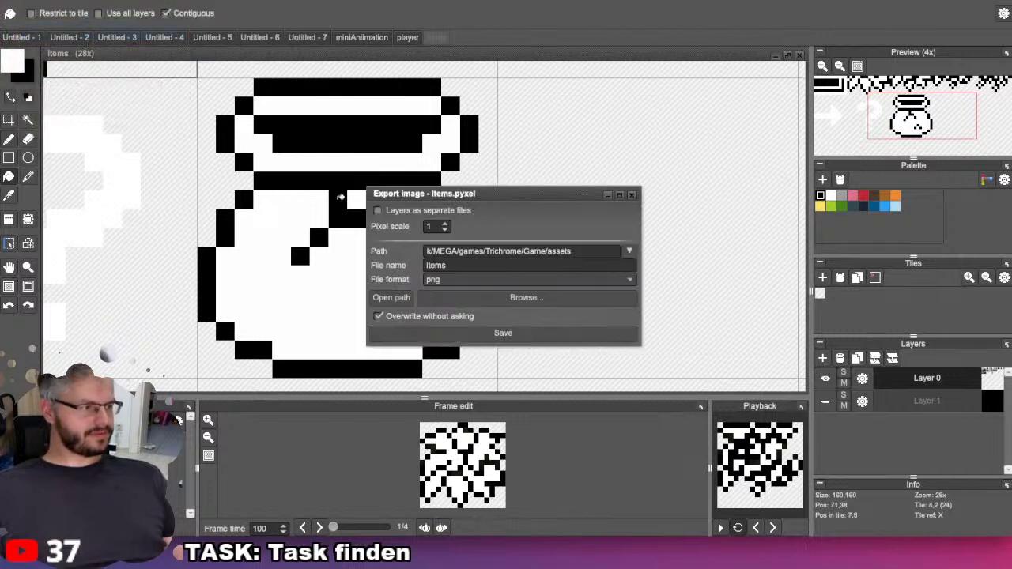
left_click(505, 334)
left_click(632, 195)
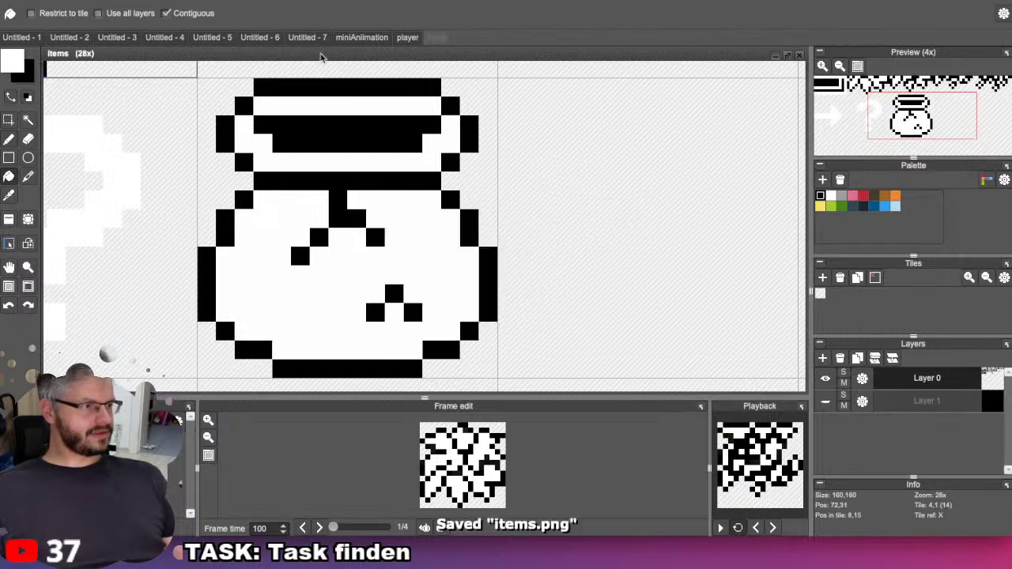
left_click_drag(271, 6, 172, 52)
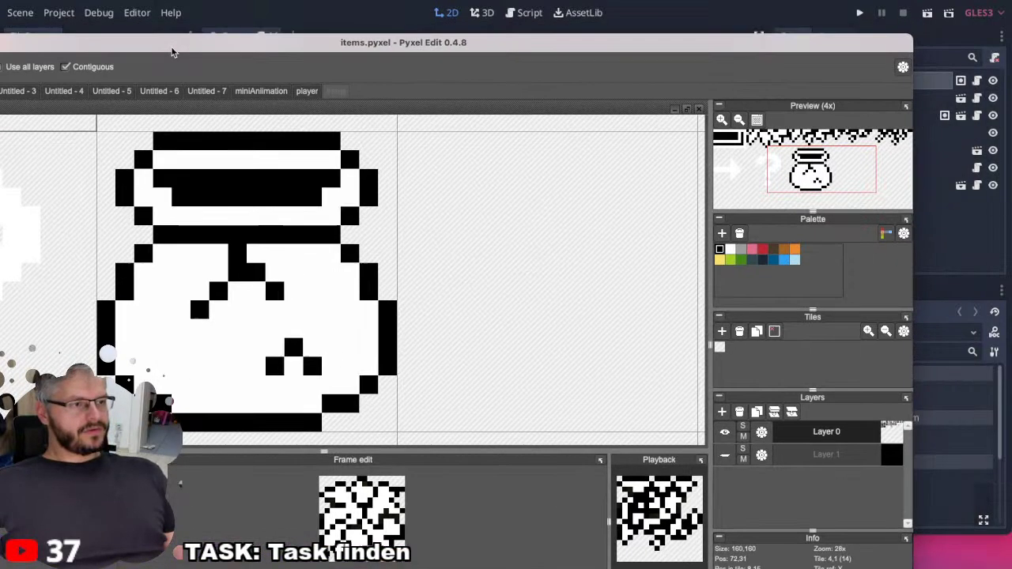
left_click(171, 10)
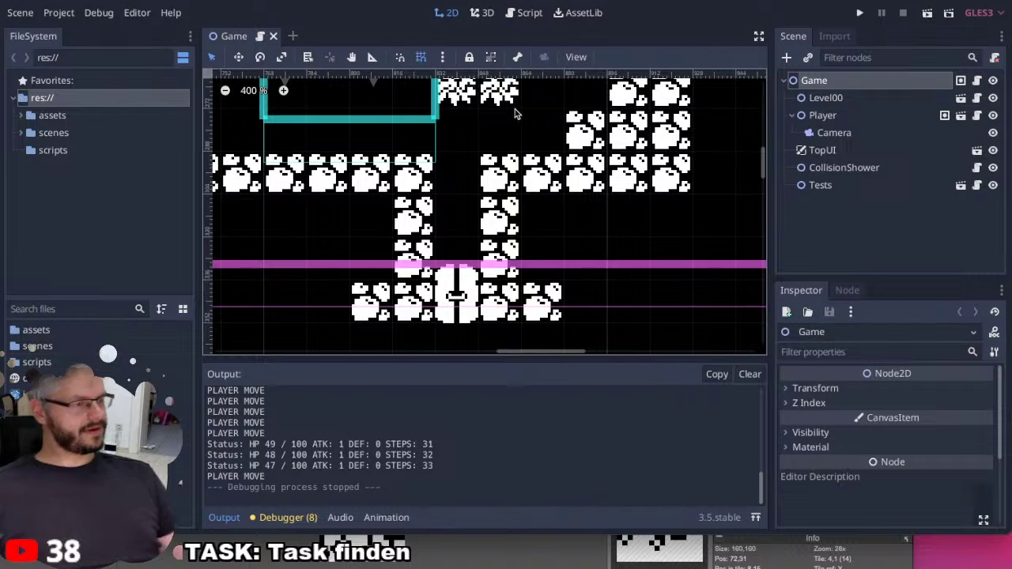
Browse the project's scenes, fight and scripts folders to see how the existing game objects are organised.
left_click(21, 133)
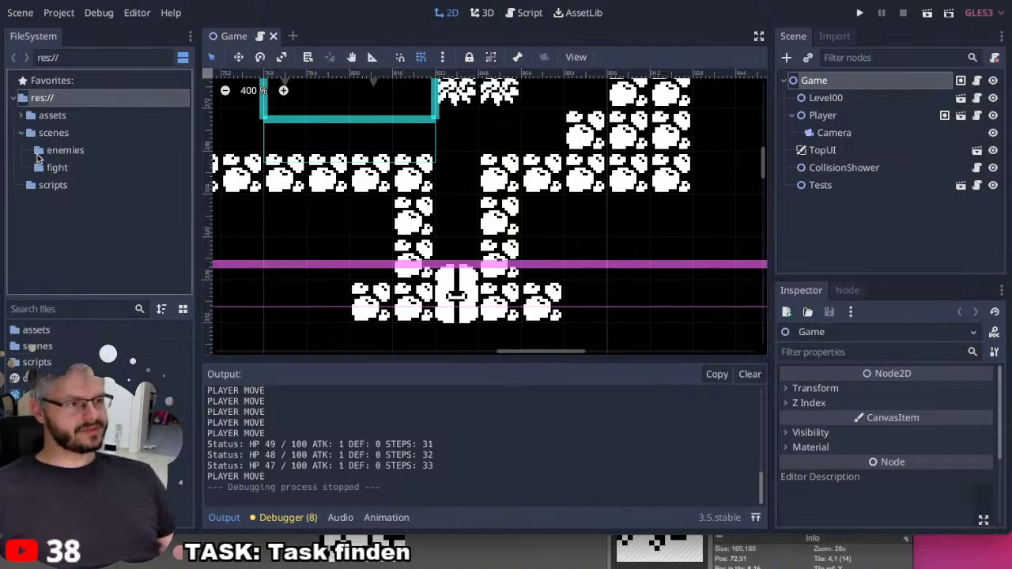
left_click(40, 152)
left_click(40, 167)
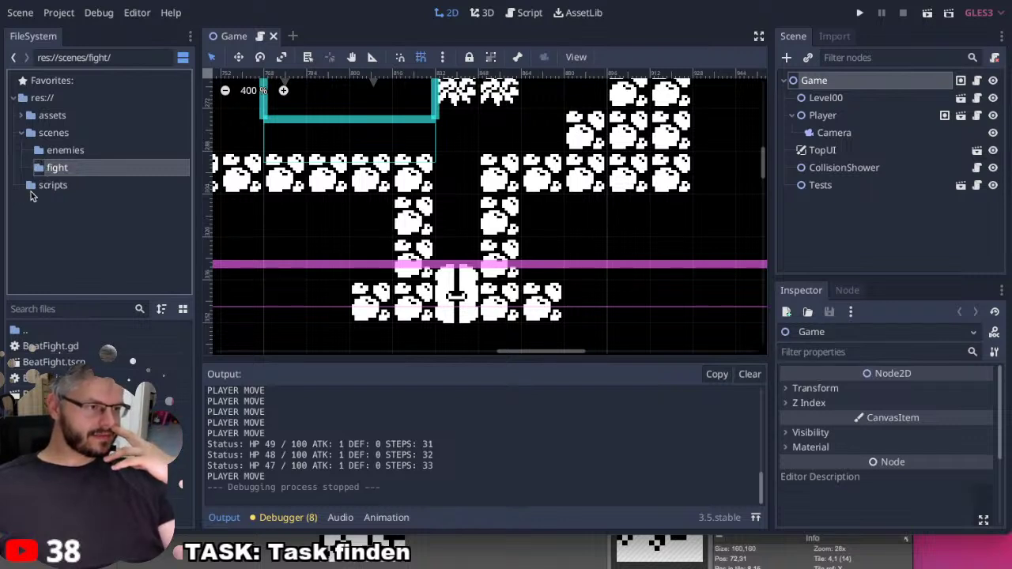
left_click(31, 190)
scroll(95, 411, "down", 5)
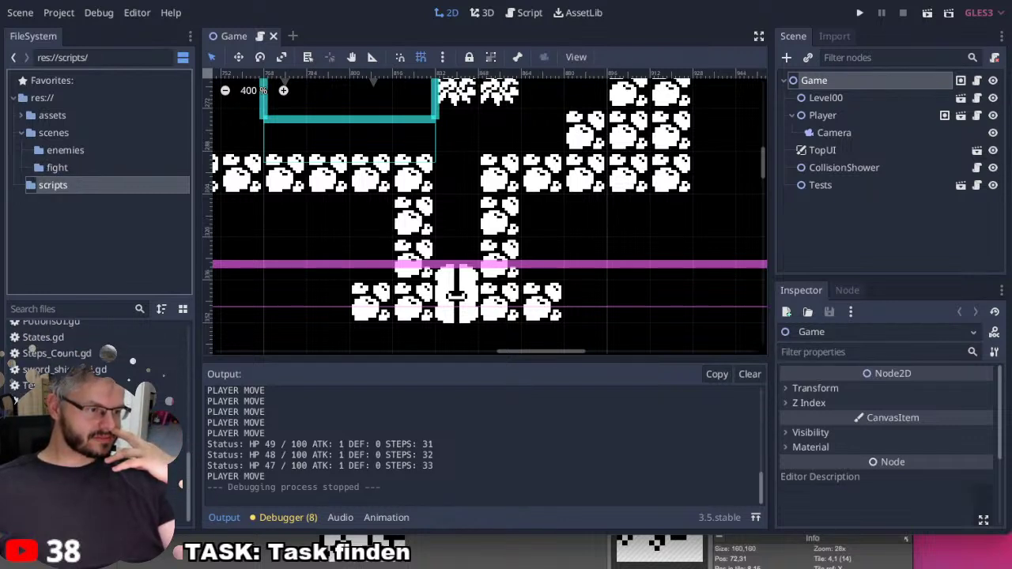
scroll(95, 411, "up", 5)
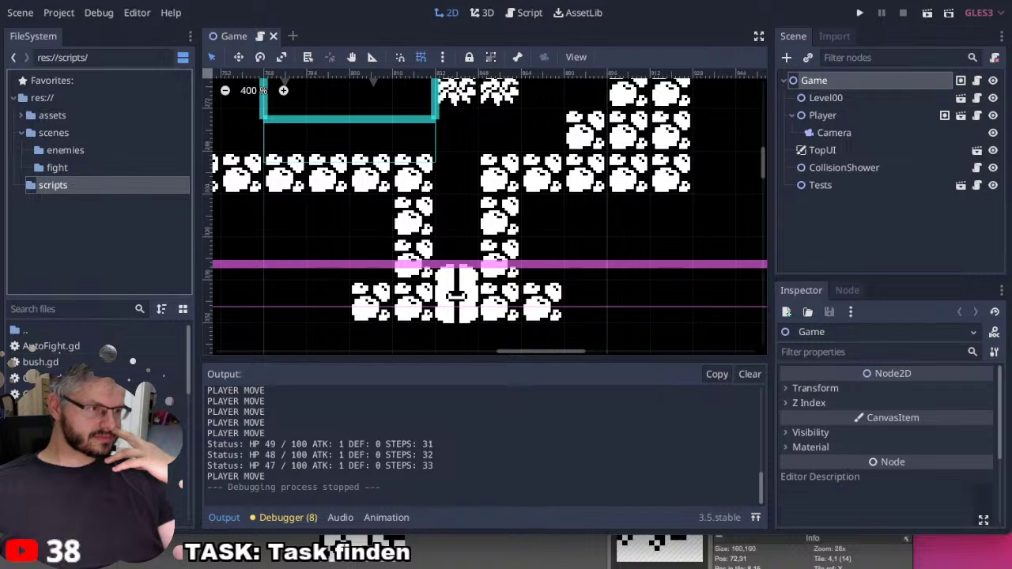
left_click(23, 134)
left_click(30, 134)
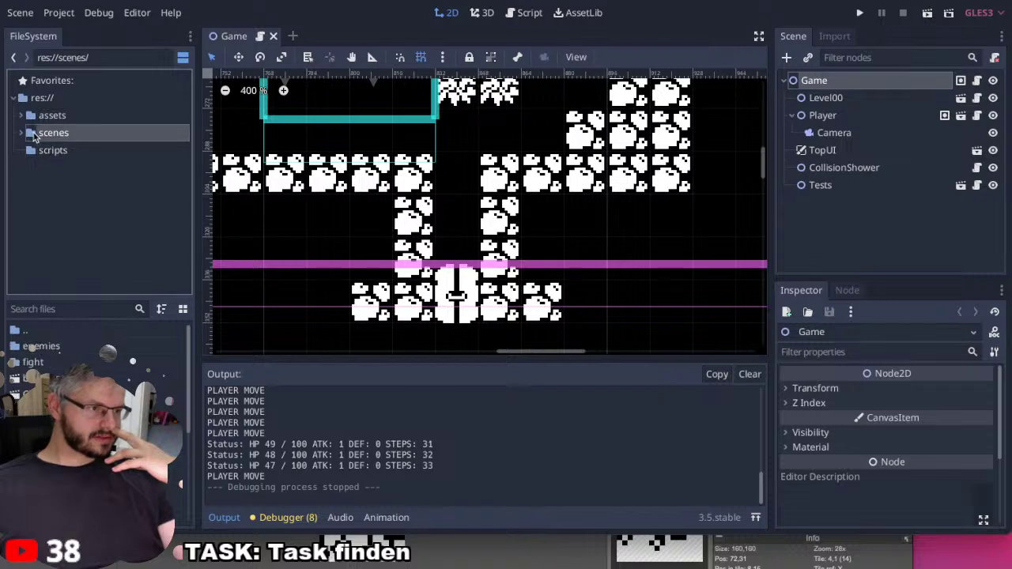
left_click(25, 99)
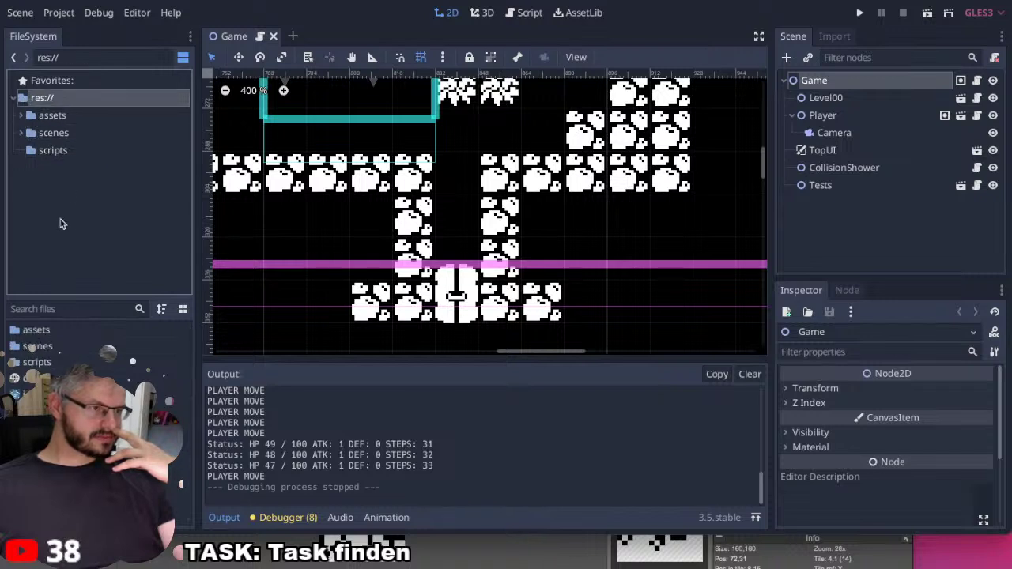
left_click(39, 135)
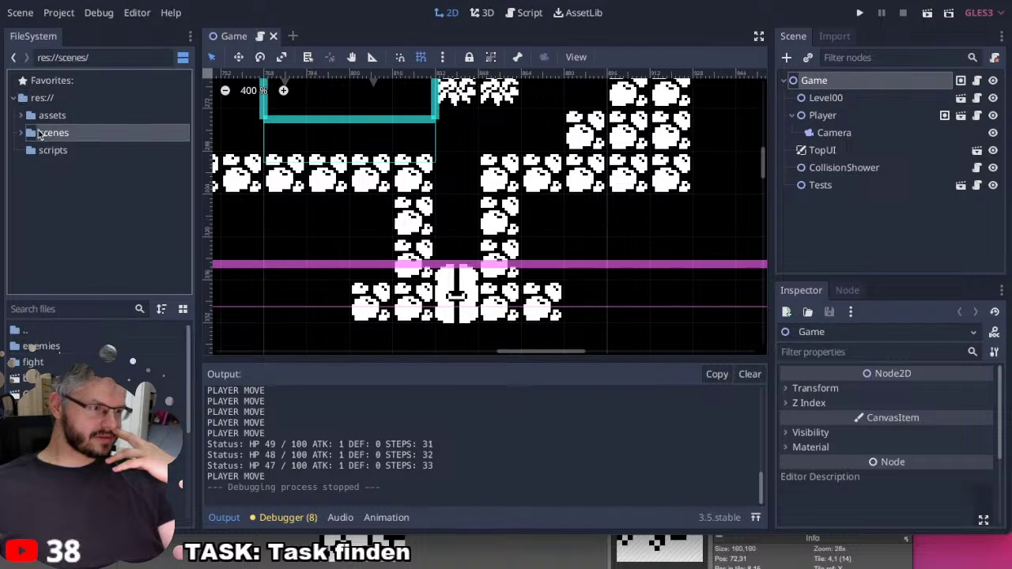
Create a new scene with a Node2D root and open the root node's name for editing.
left_click(293, 37)
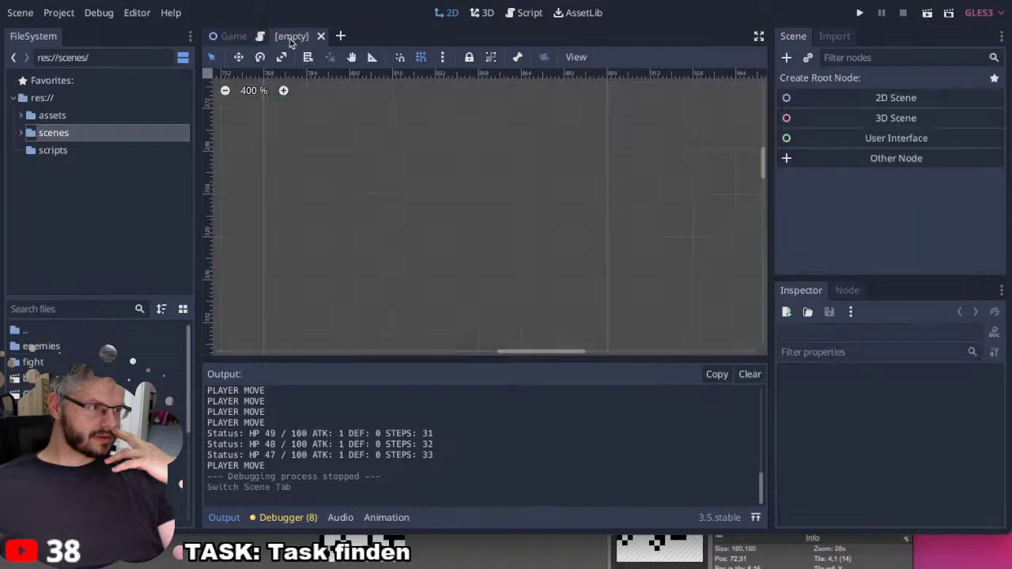
left_click(896, 98)
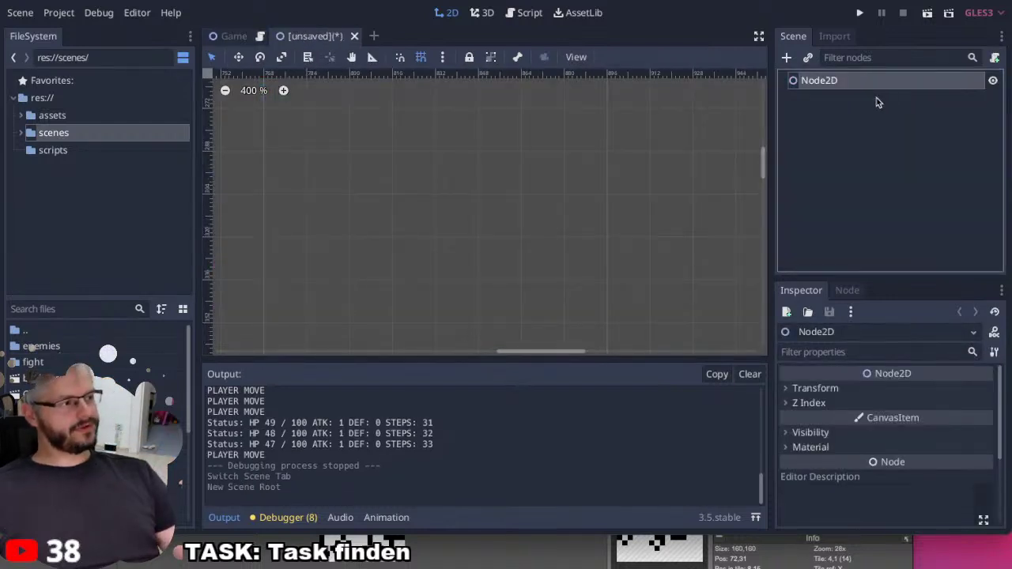
double_click(844, 82)
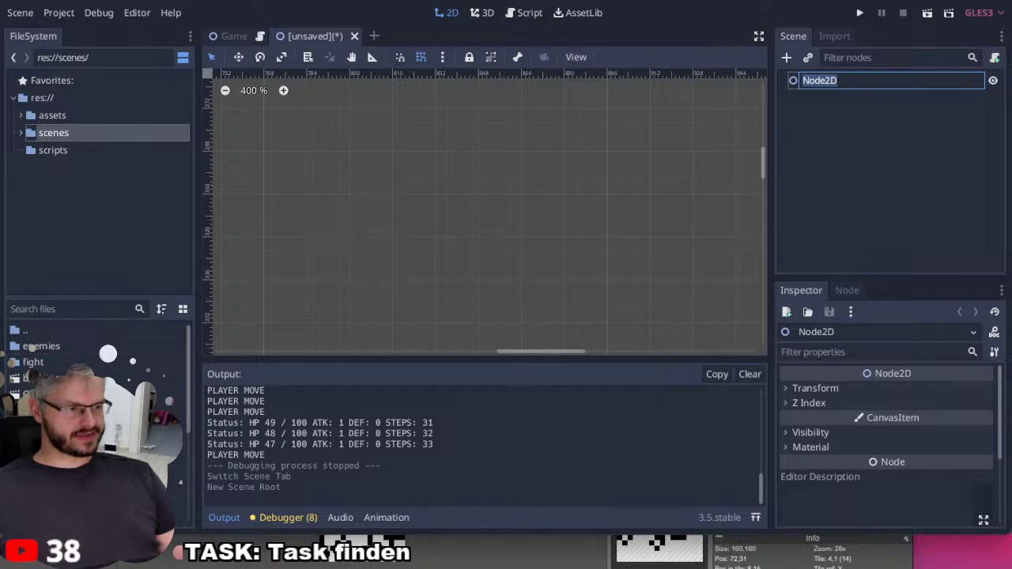
Look through the scene files in the scenes folder and open bush.tscn as a reference.
scroll(95, 371, "down", 3)
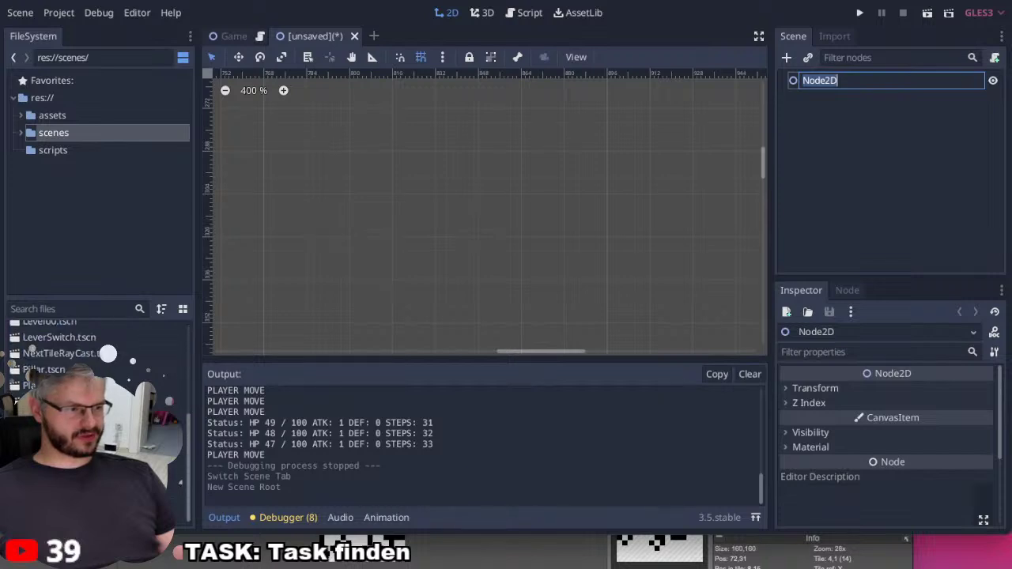
scroll(95, 372, "up", 5)
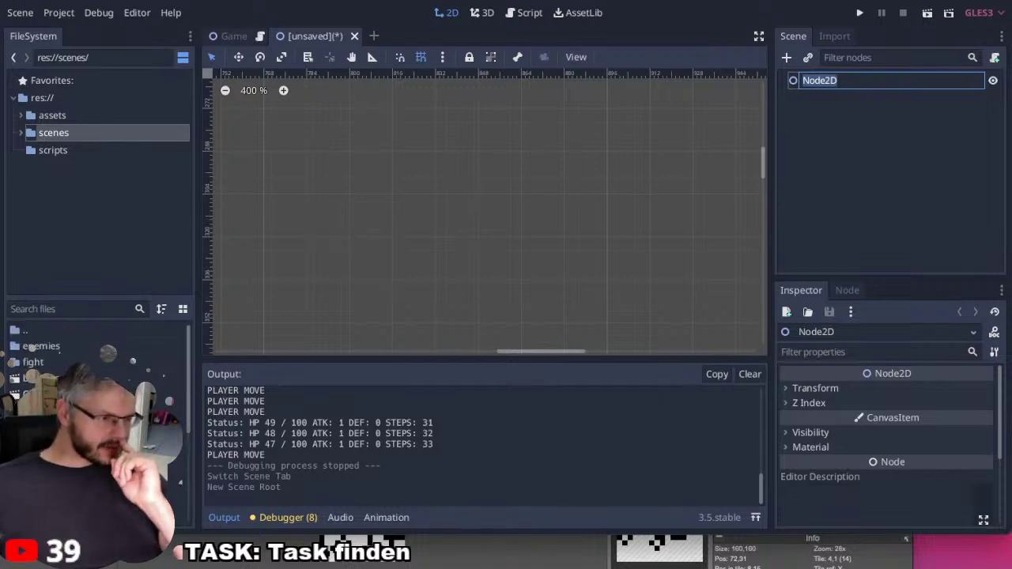
scroll(28, 348, "down", 3)
scroll(28, 348, "down", 4)
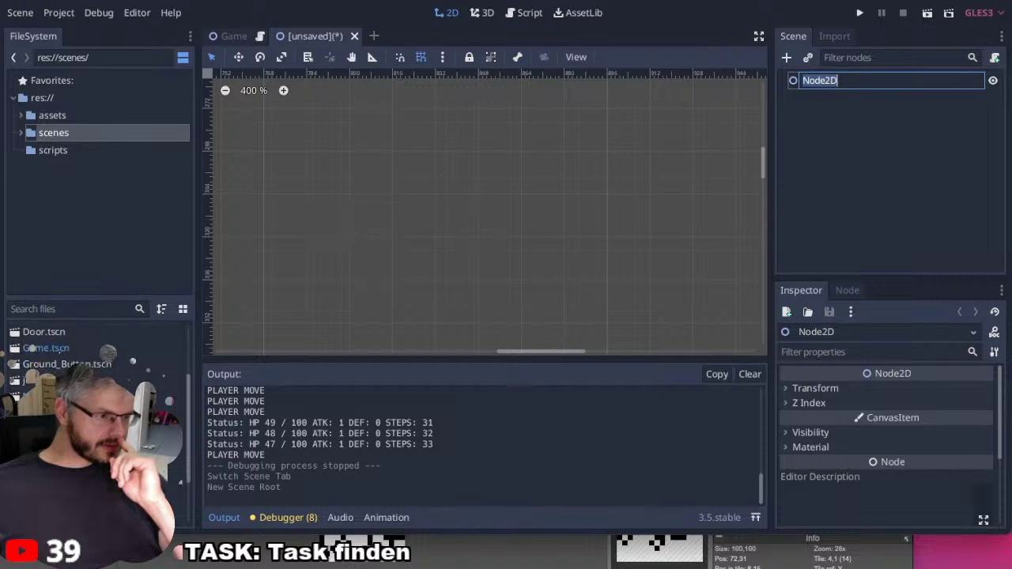
scroll(28, 348, "down", 3)
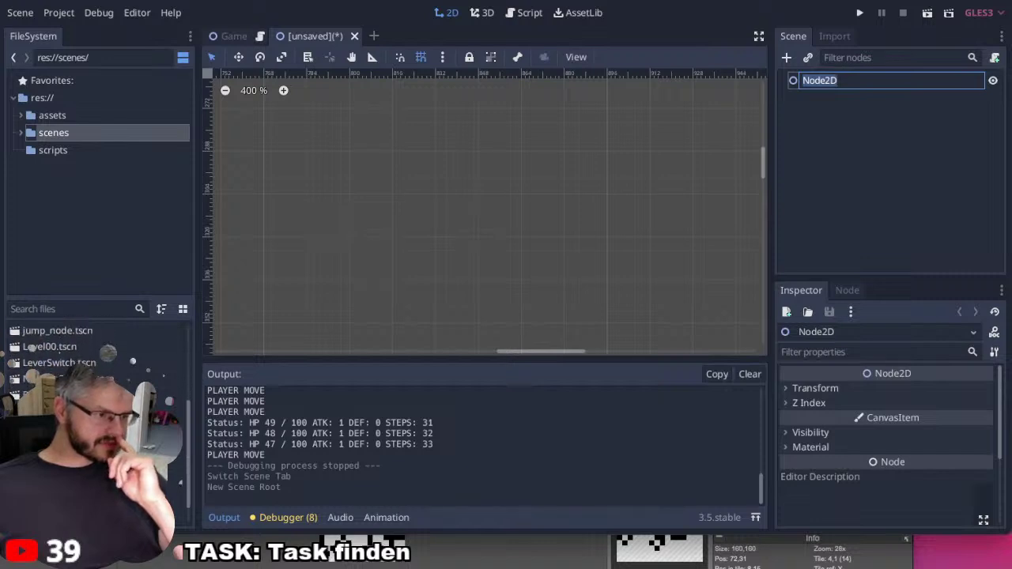
scroll(28, 348, "down", 1)
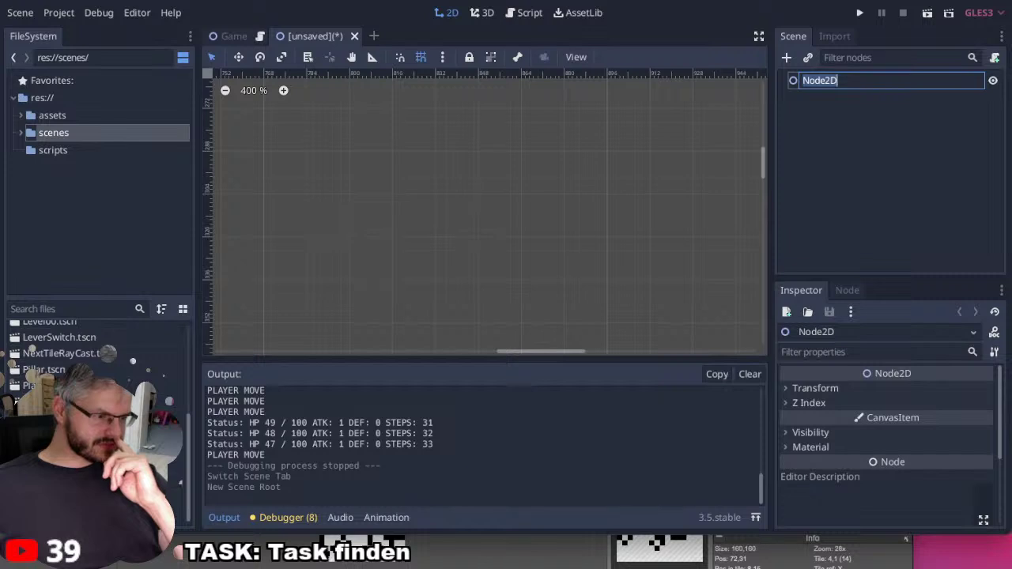
scroll(28, 348, "up", 10)
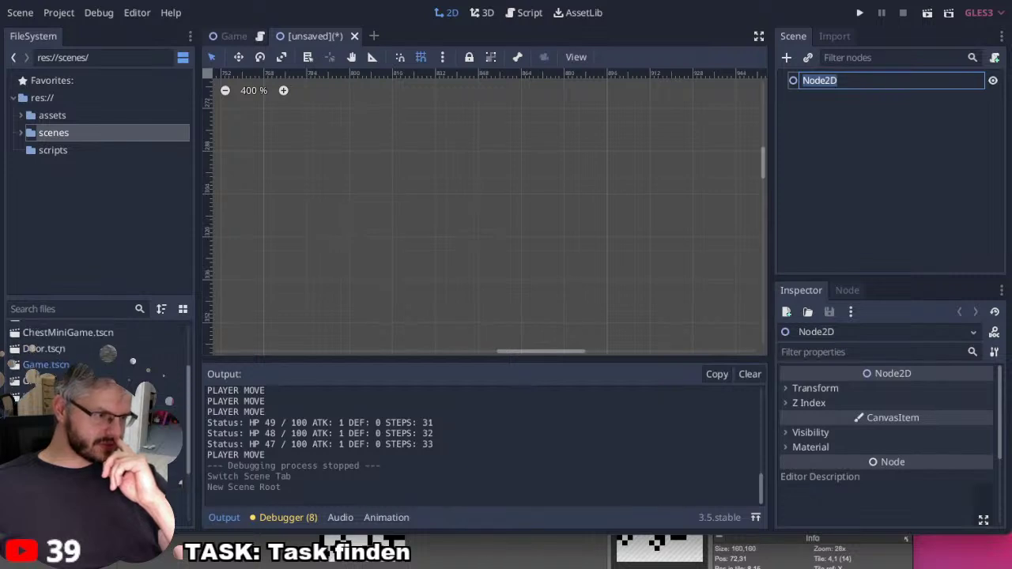
scroll(28, 348, "up", 1)
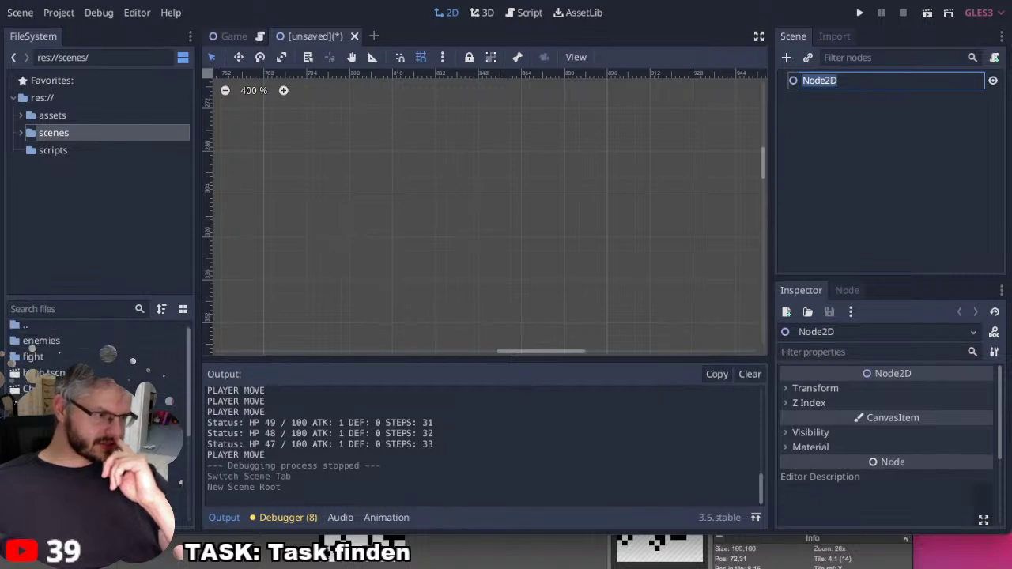
double_click(16, 377)
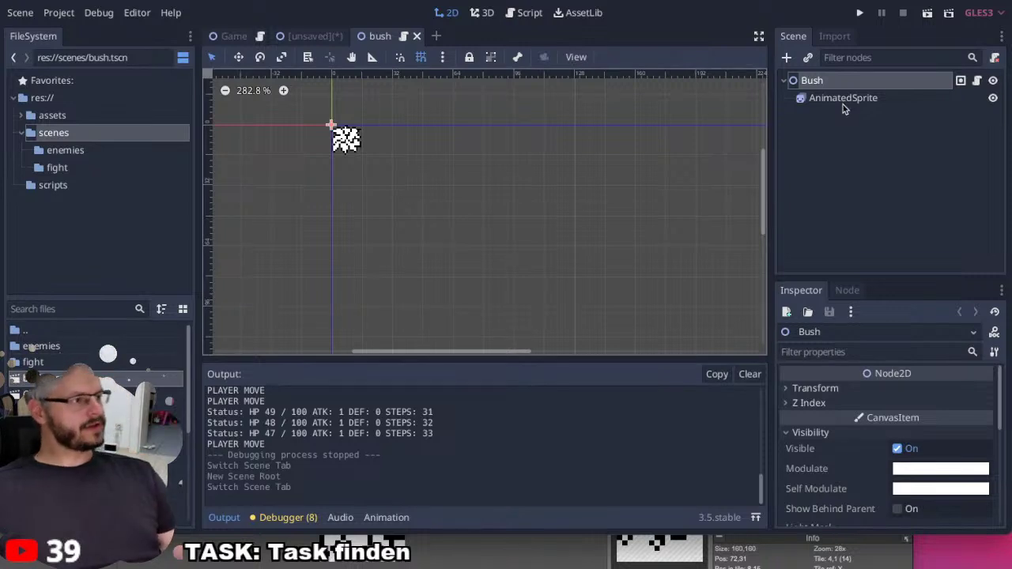
Add a Sprite node under the unsaved scene's Node2D root, marking Sprite as a favorite node type.
left_click(309, 37)
left_click(787, 58)
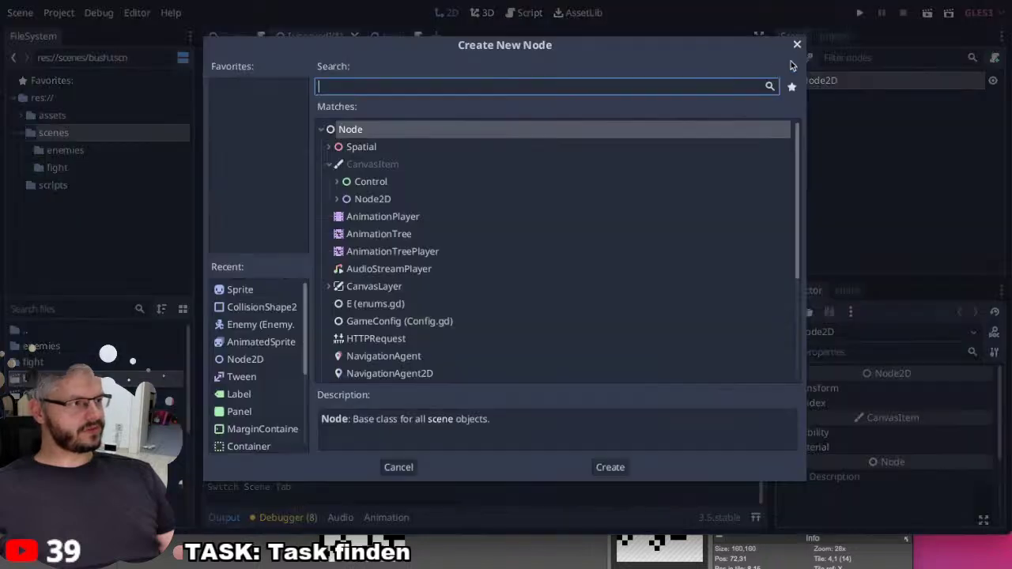
left_click(240, 290)
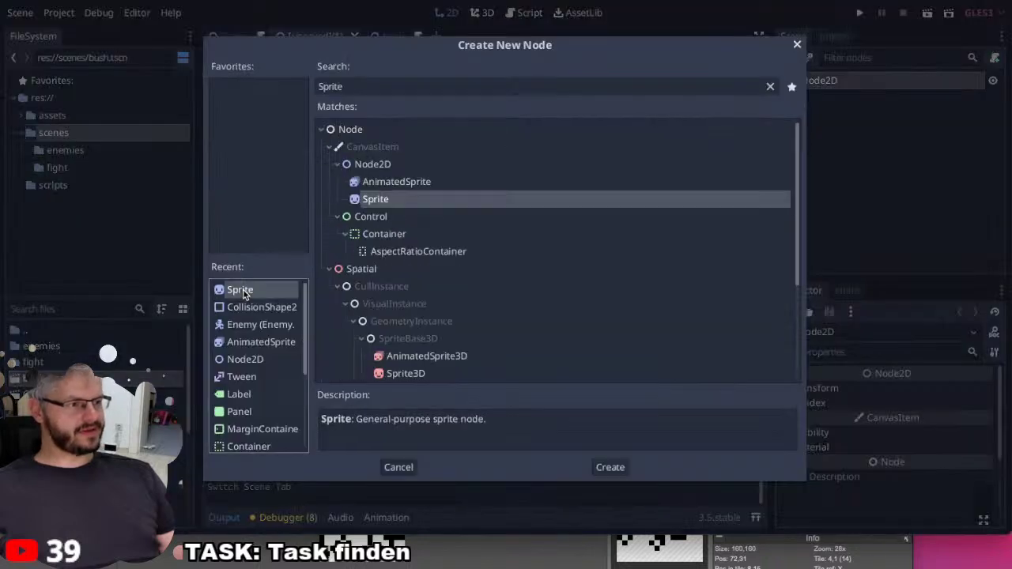
left_click(792, 87)
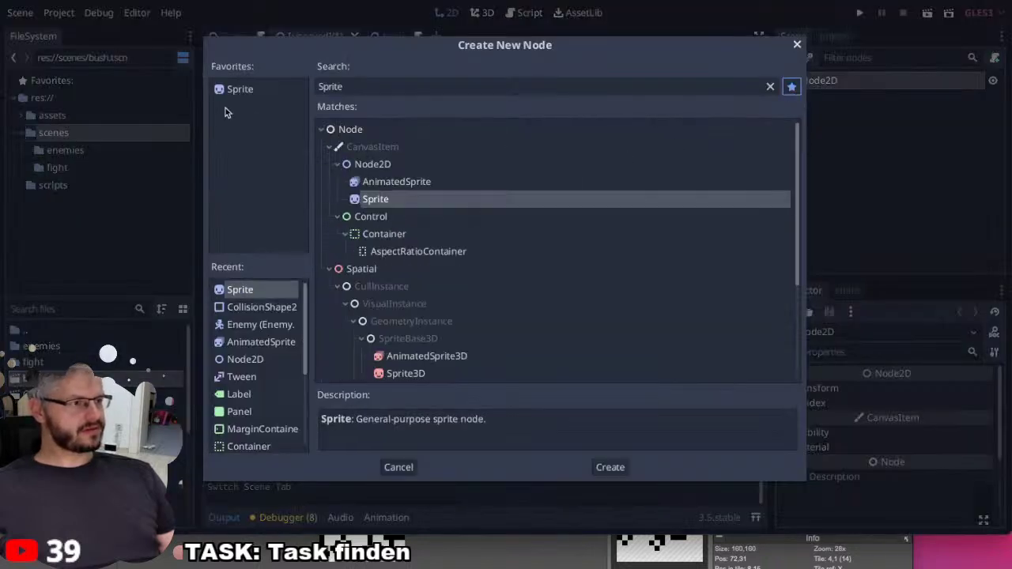
left_click(241, 91)
double_click(241, 91)
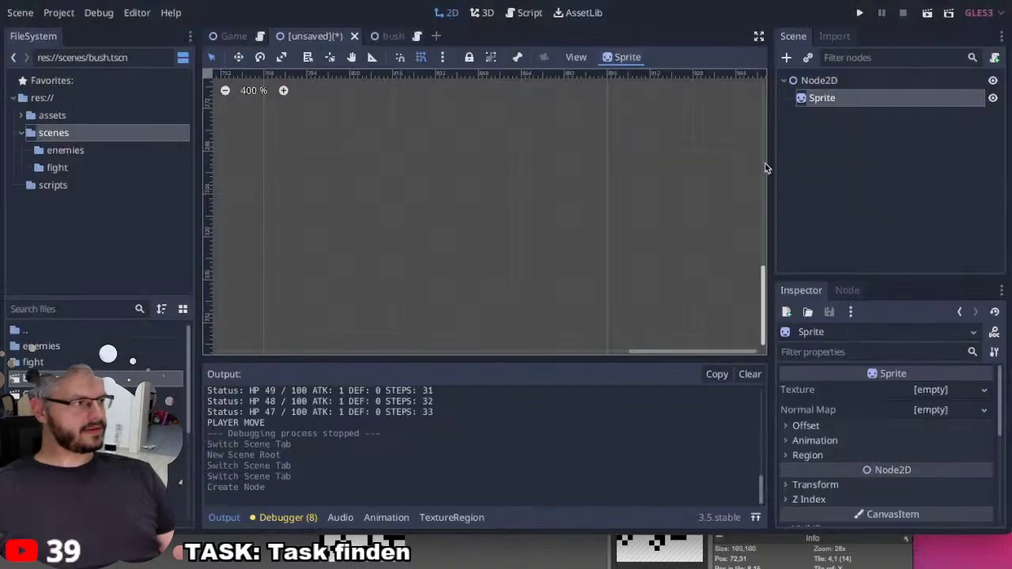
Search the project files for "item" and assign items.png as the Sprite's texture.
left_click(81, 307)
type("item")
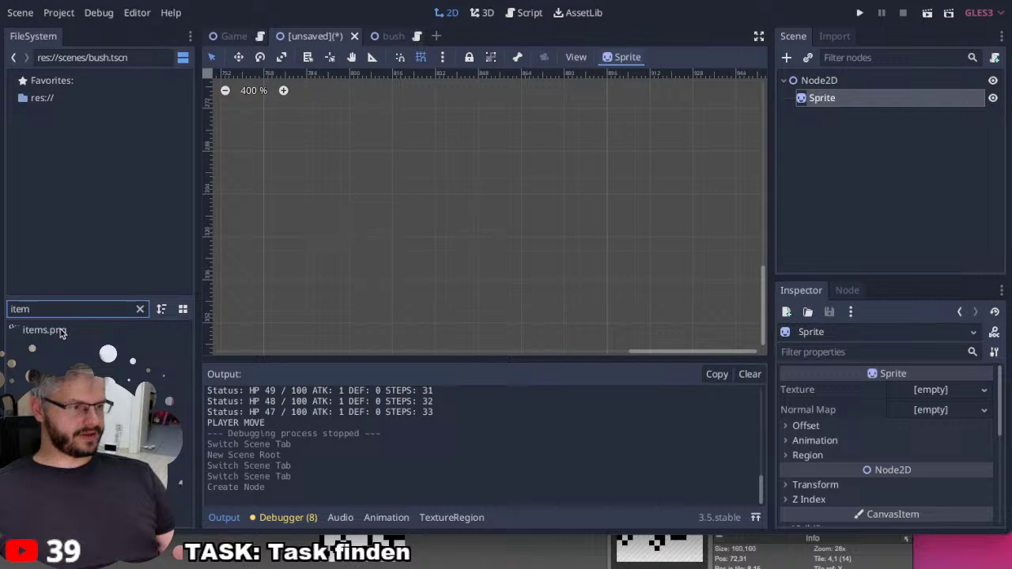
left_click_drag(58, 332, 918, 390)
Set the texture region editor to Grid Snap with a step of 16 px by 16 px.
left_click(468, 515)
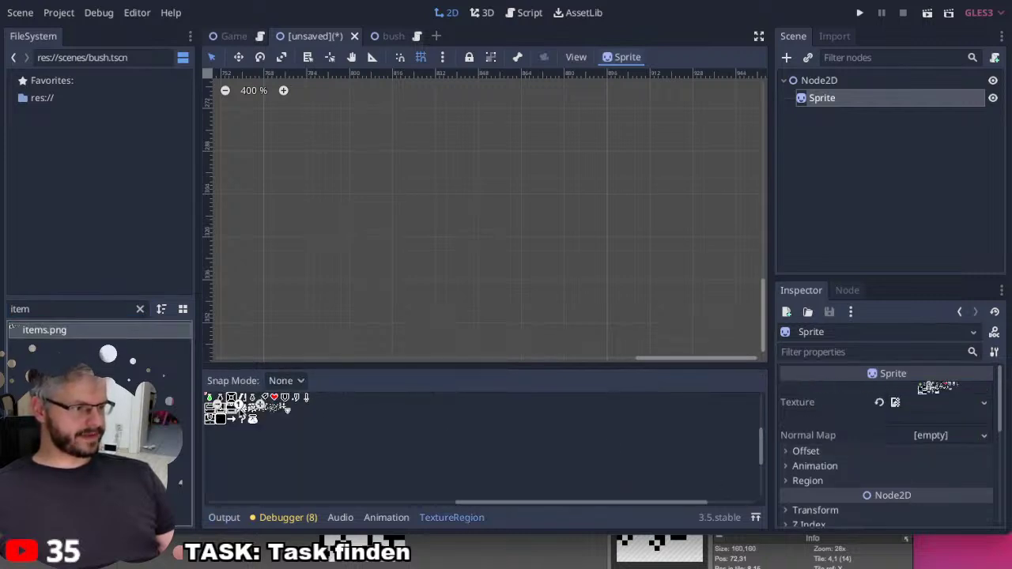
left_click(260, 404)
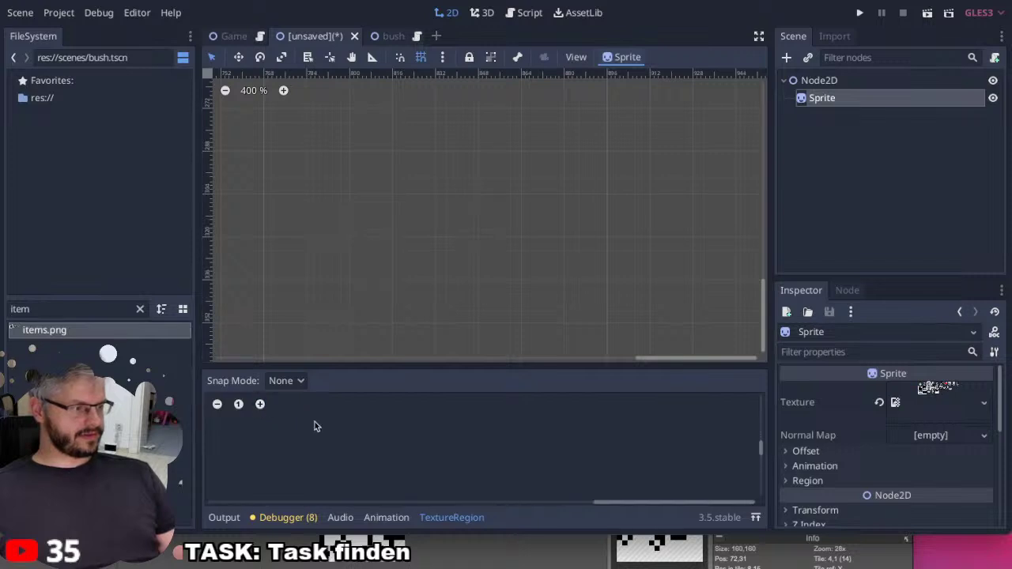
scroll(424, 449, "left", 8)
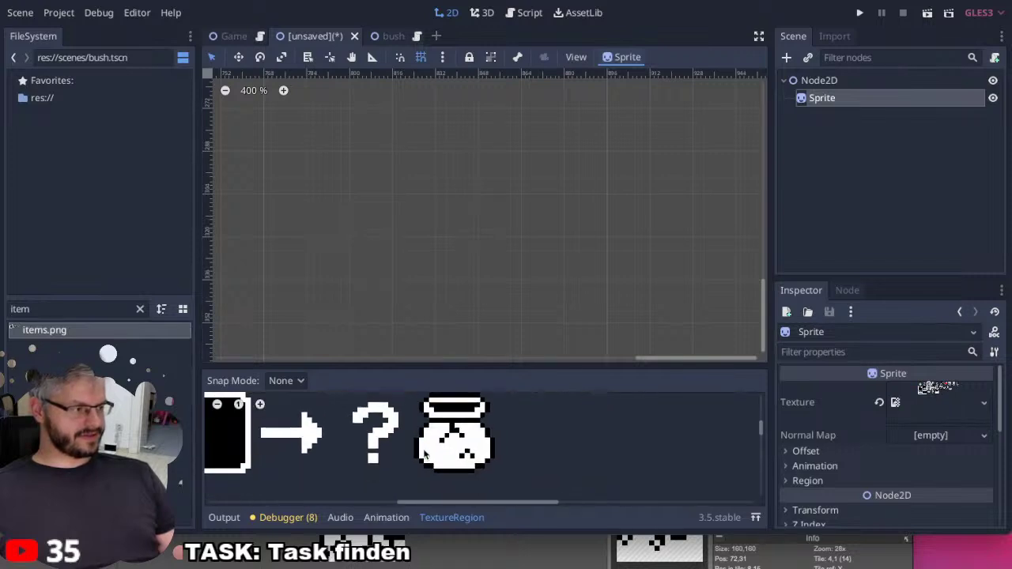
scroll(424, 451, "right", 4)
scroll(424, 451, "left", 1)
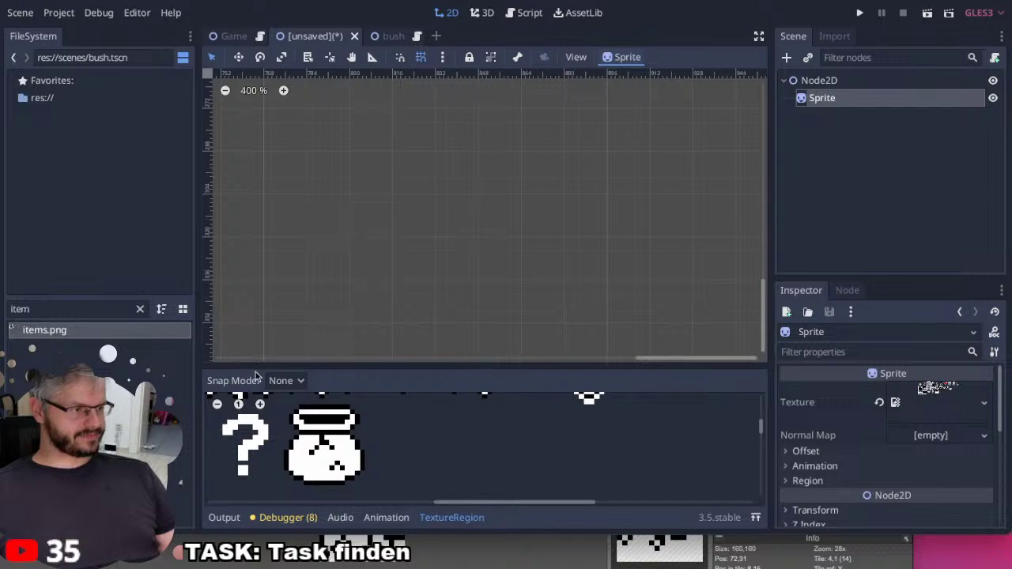
left_click(282, 381)
left_click(299, 433)
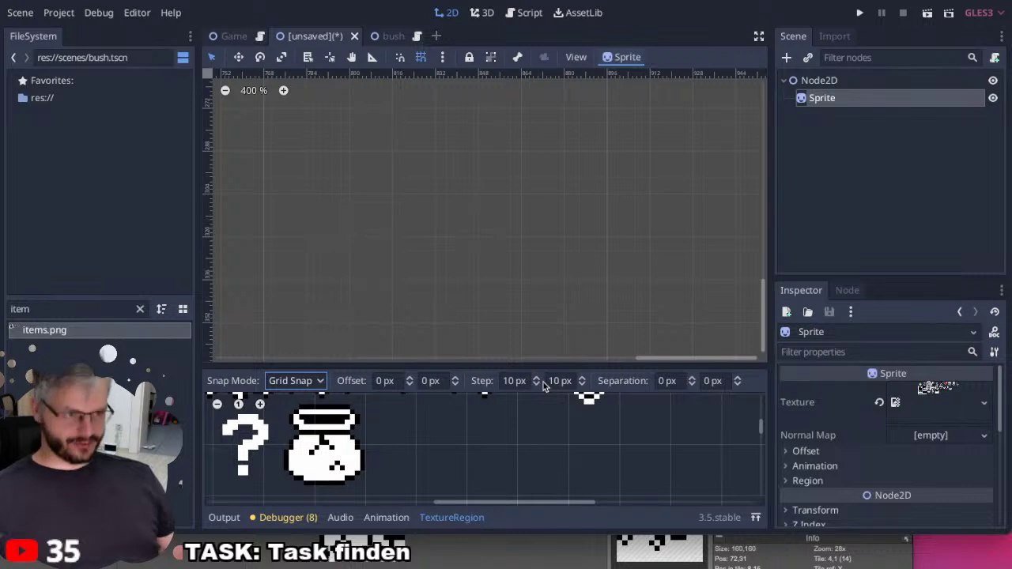
left_click(512, 380)
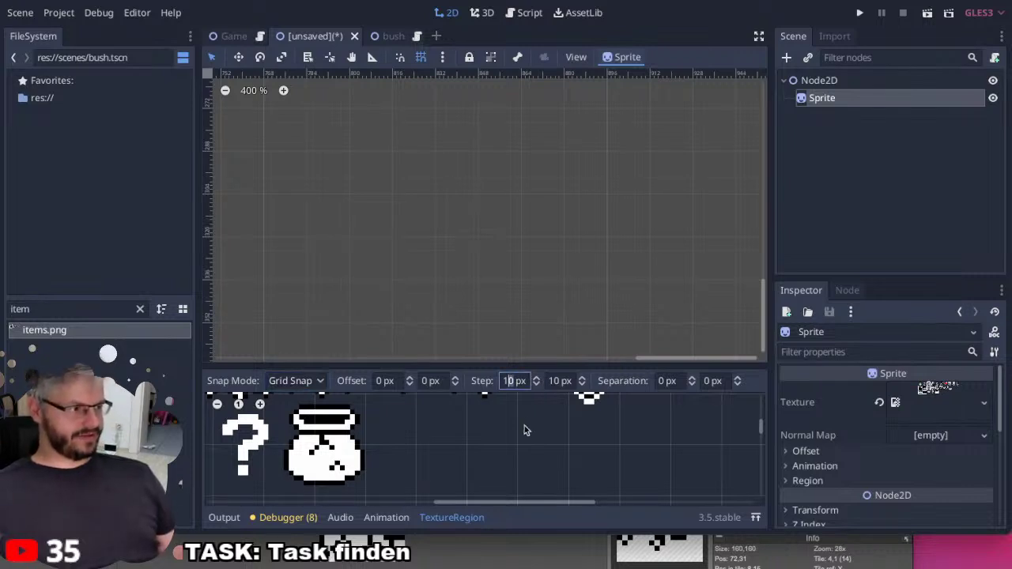
left_click(557, 381)
key("BackSpace")
type("6")
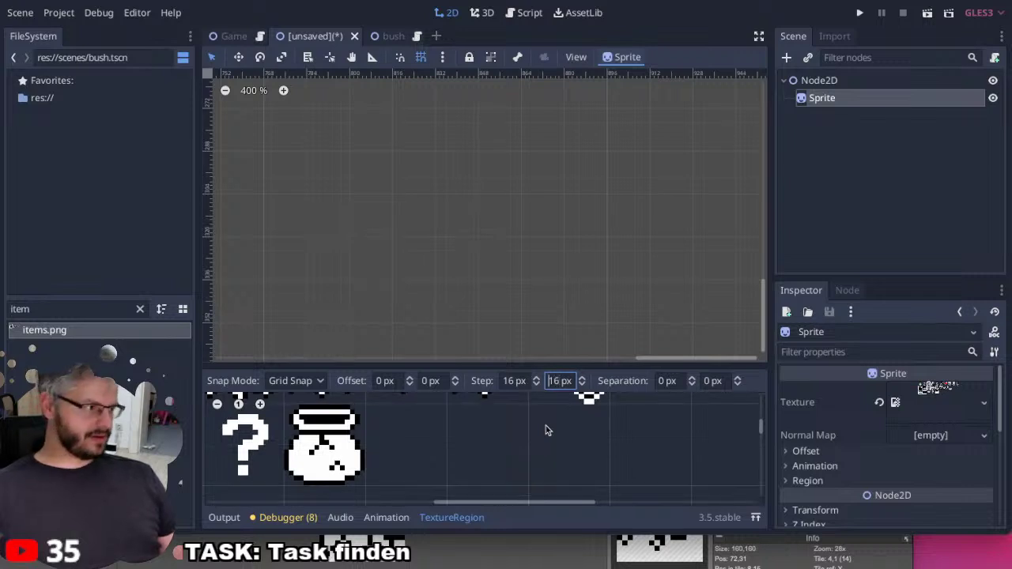
Select the cracked pot's tile as the Sprite's texture region and enable Region.
left_click_drag(291, 411, 326, 457)
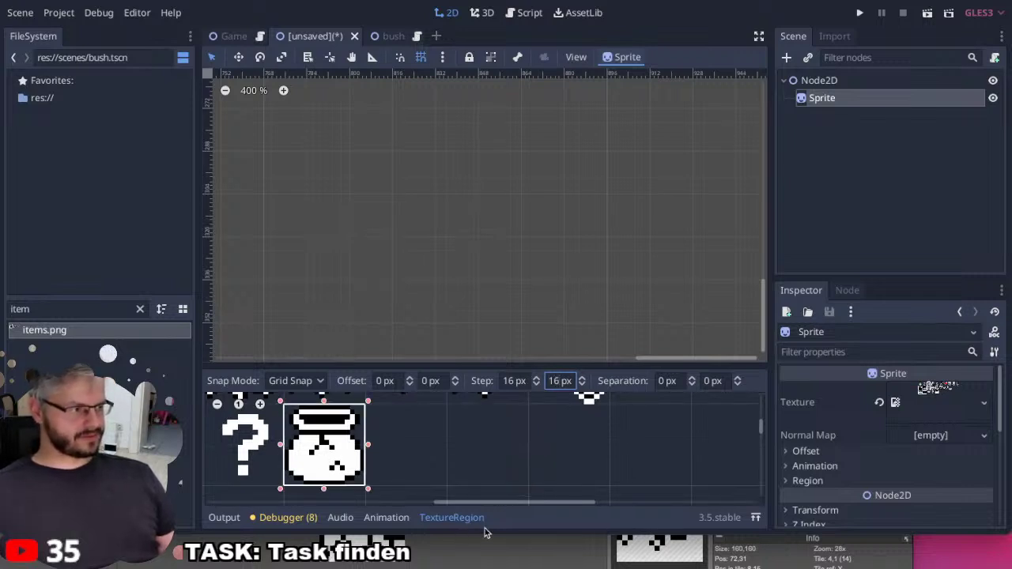
left_click(808, 467)
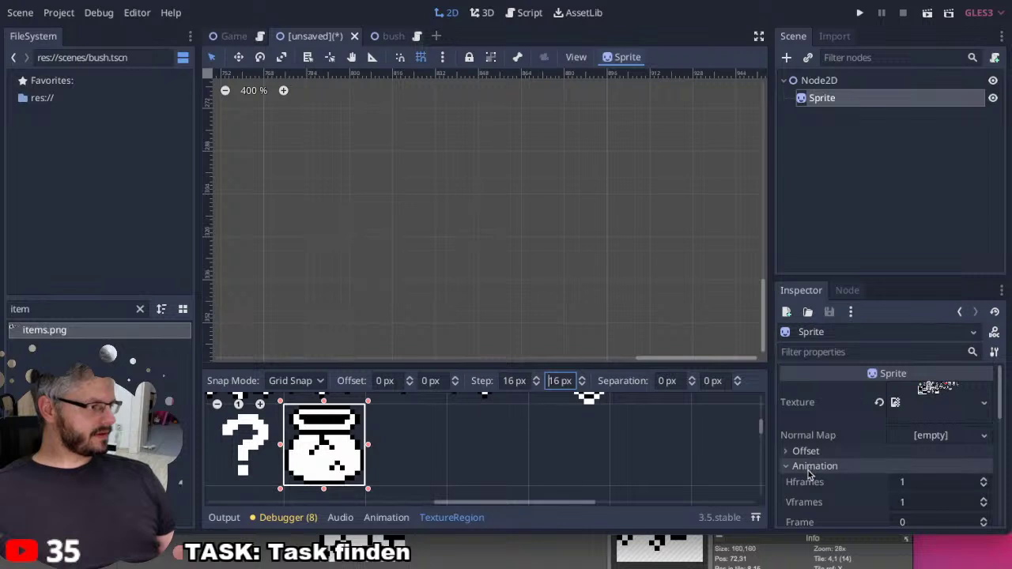
left_click(809, 468)
left_click(808, 481)
left_click(900, 499)
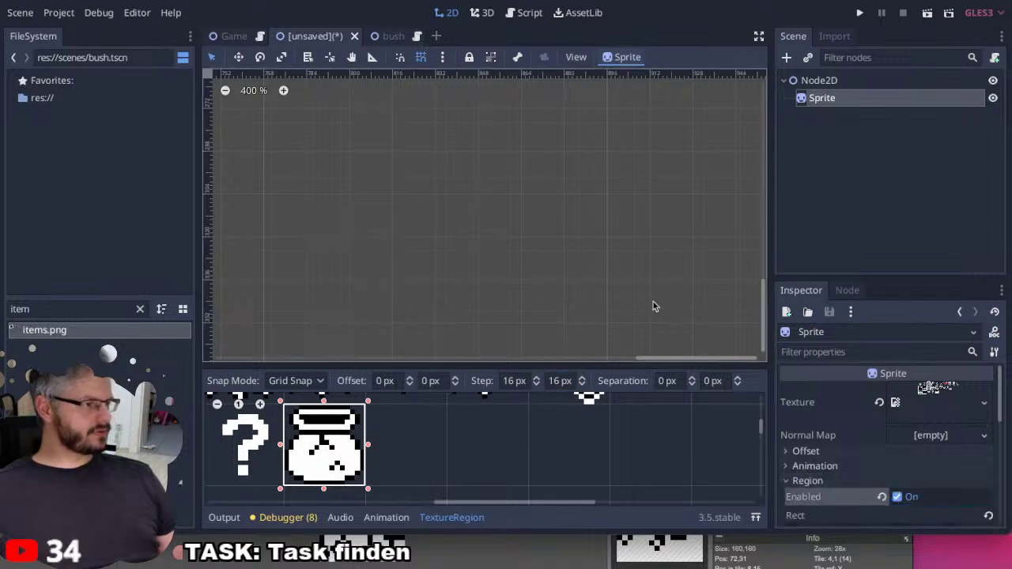
Compare the pot's placement with the bush scene and turn off Centered in the pot Sprite's Offset properties.
left_click(551, 231)
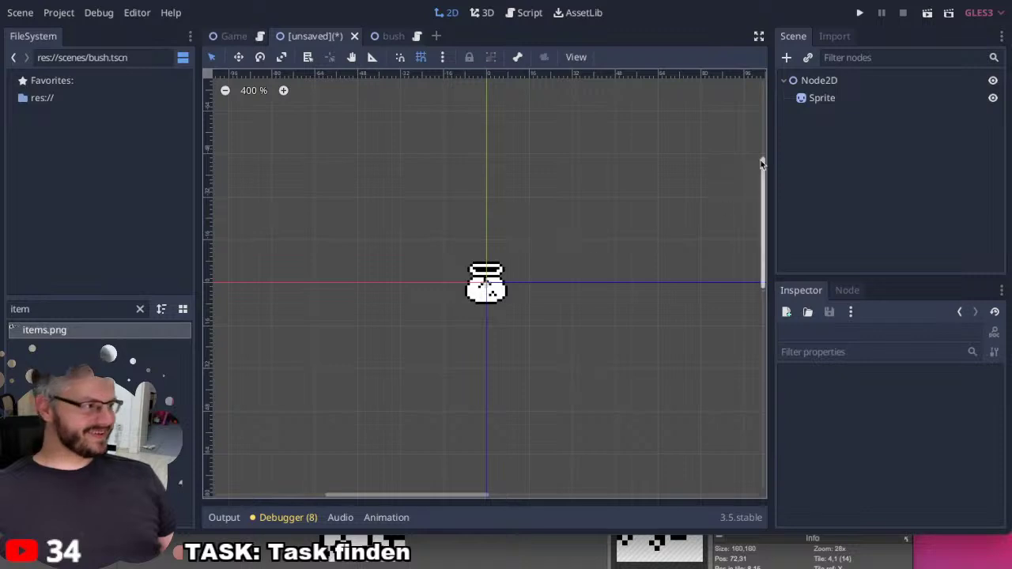
left_click(814, 98)
left_click(394, 36)
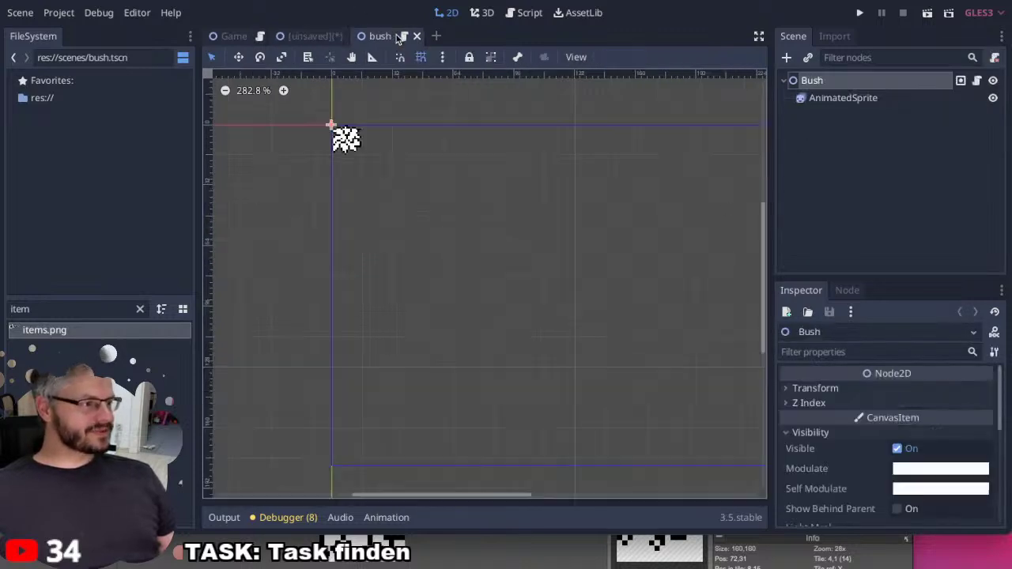
left_click(309, 36)
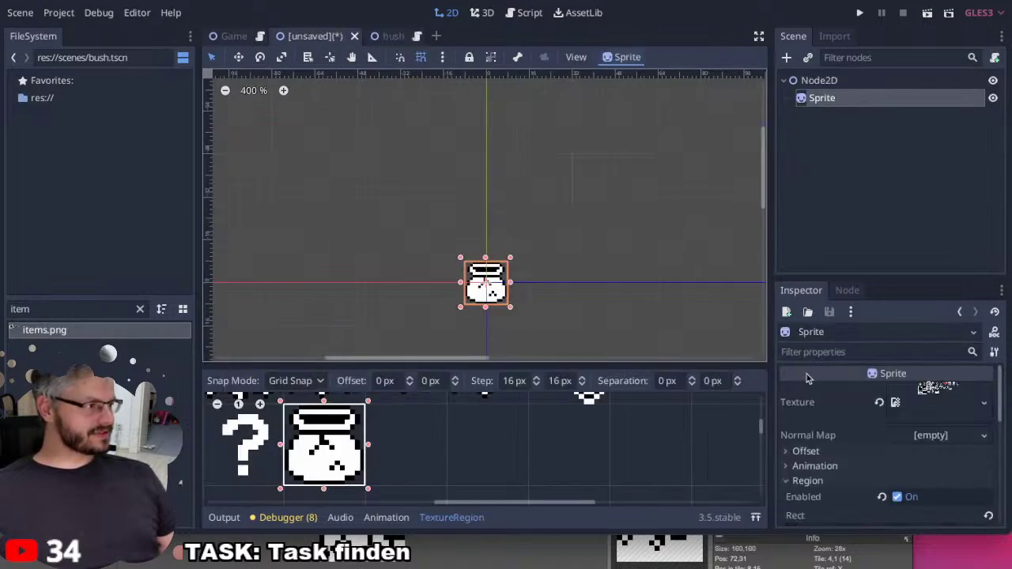
left_click(815, 451)
left_click(897, 468)
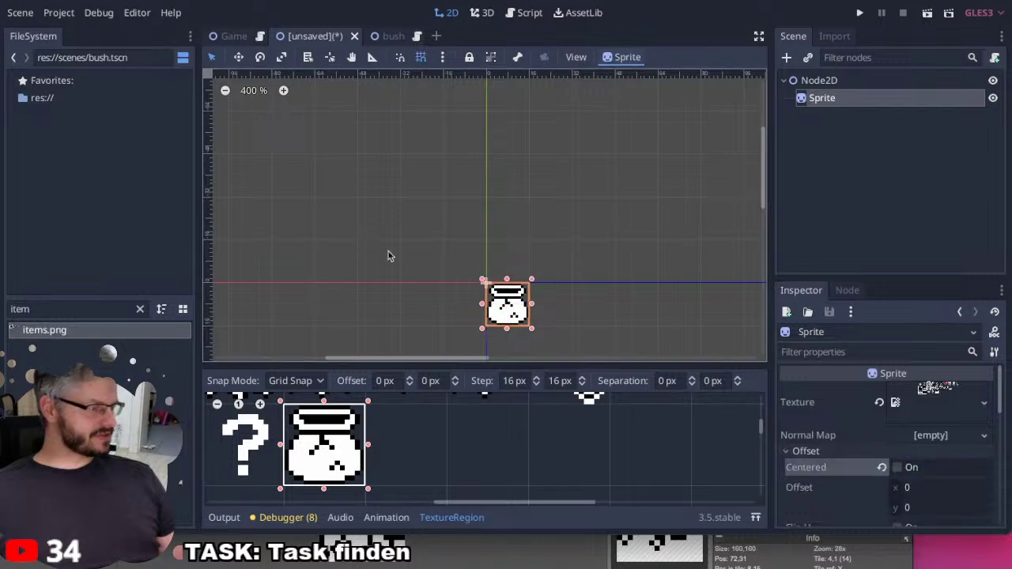
Check which groups the Bush root node is assigned to in the bush scene.
left_click(388, 36)
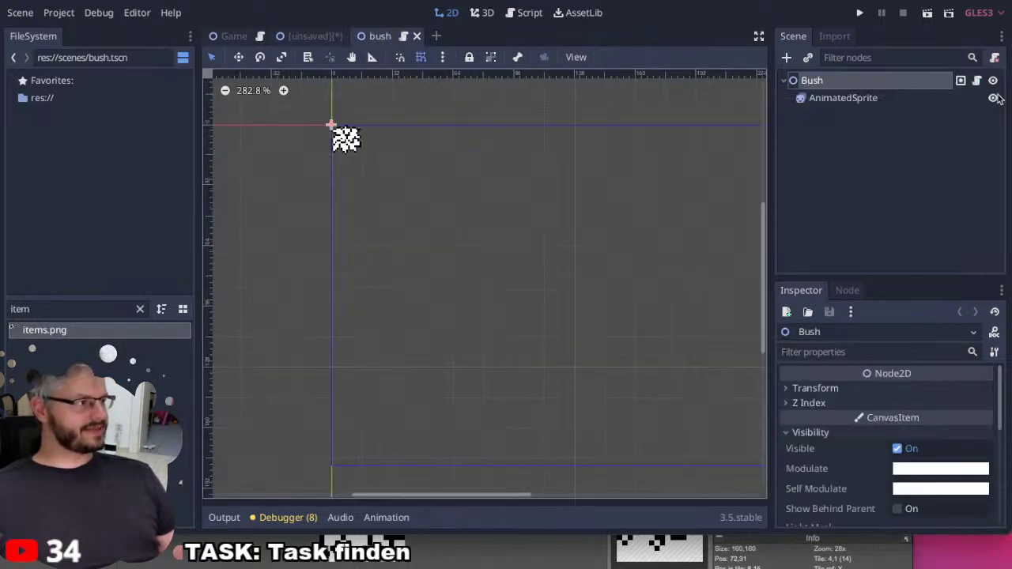
left_click(845, 291)
left_click(954, 312)
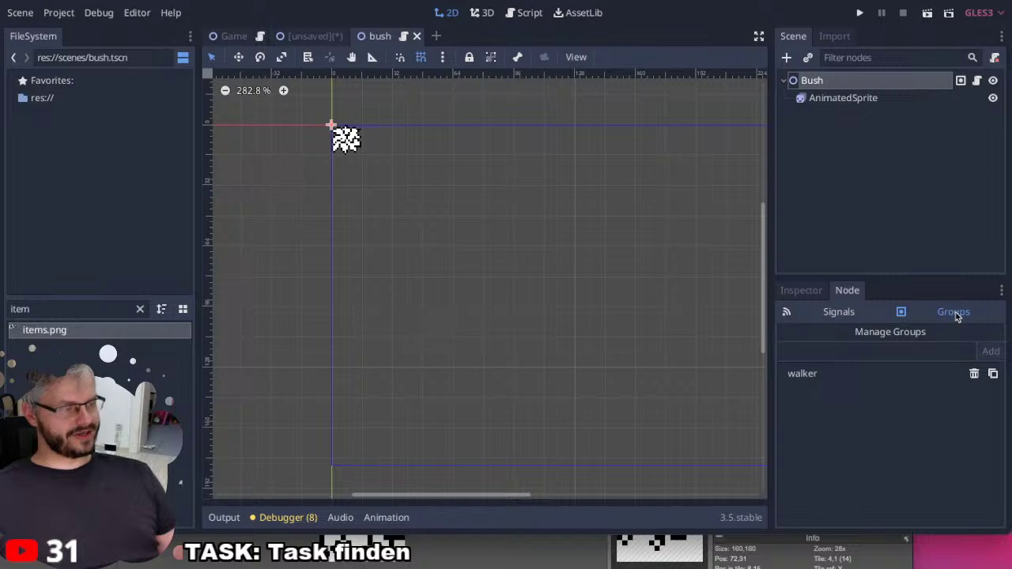
left_click(797, 291)
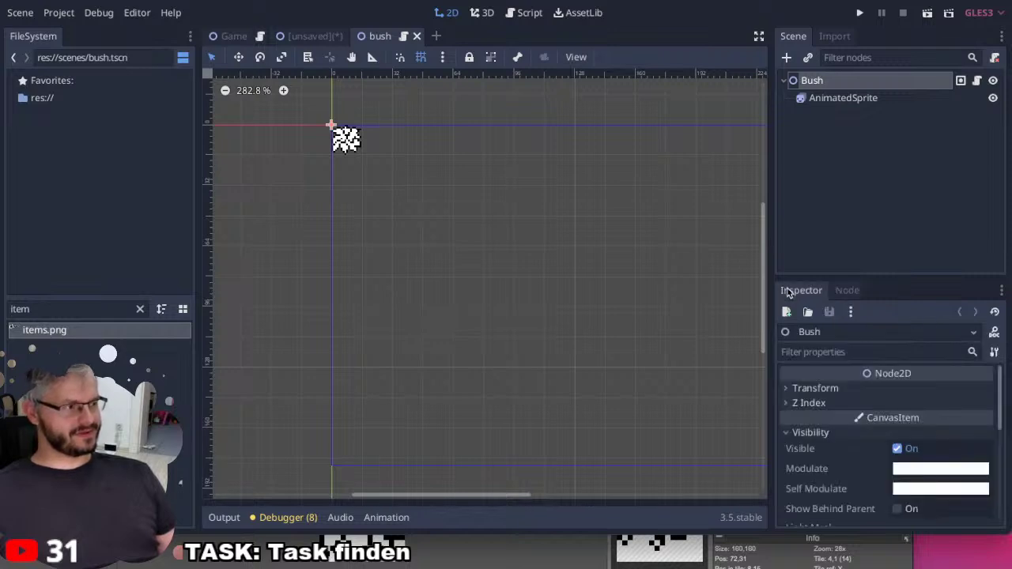
Save the unsaved pot scene as CarryObject.tscn in the res://scenes folder.
left_click(301, 36)
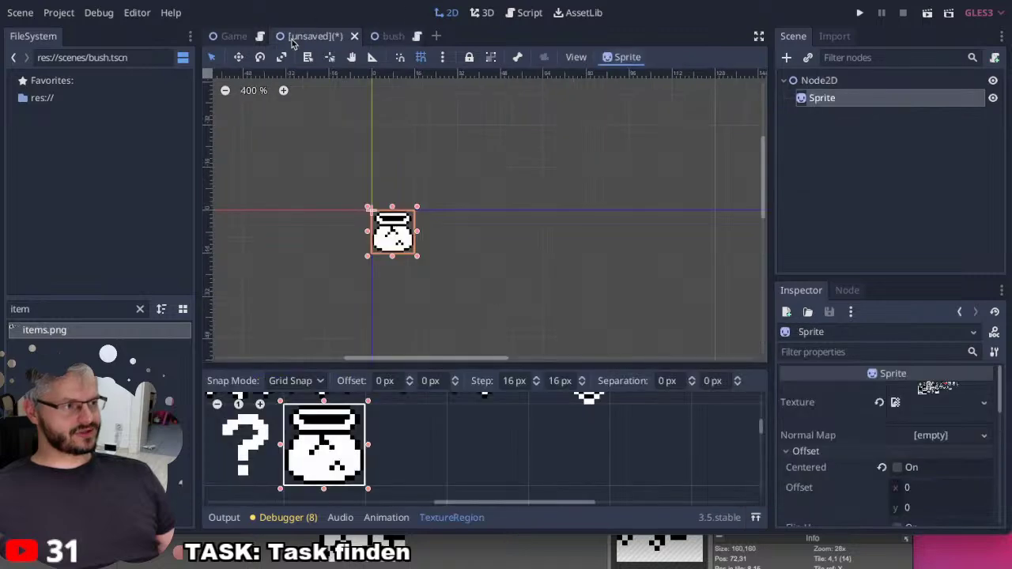
key("ctrl+s")
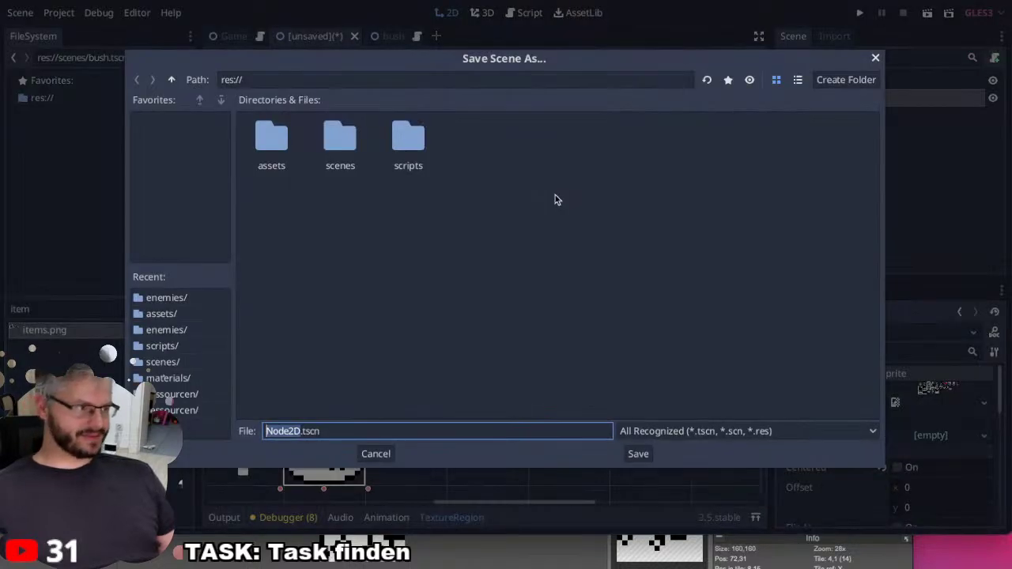
double_click(318, 162)
left_click(283, 434)
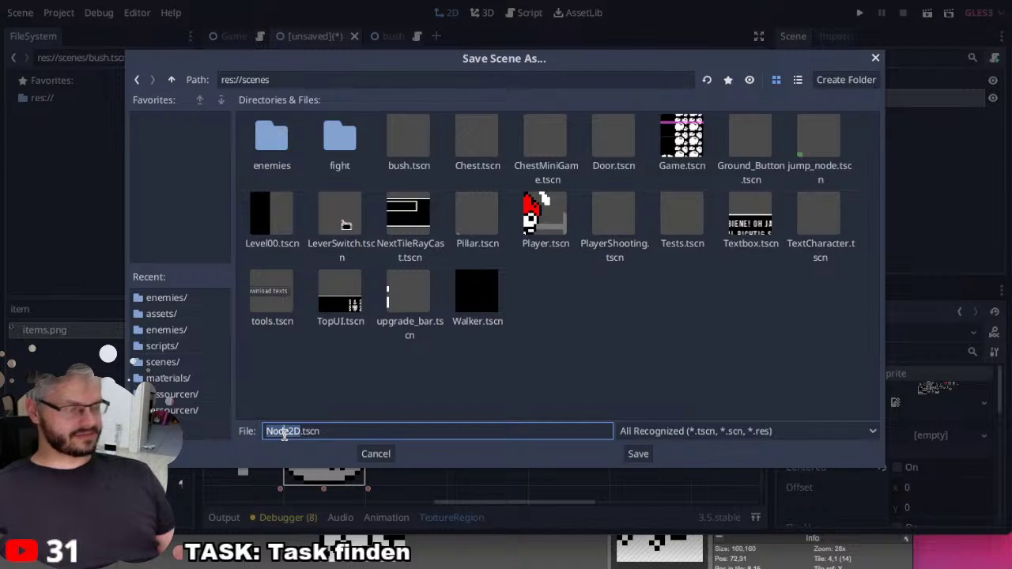
type("CarryObject.")
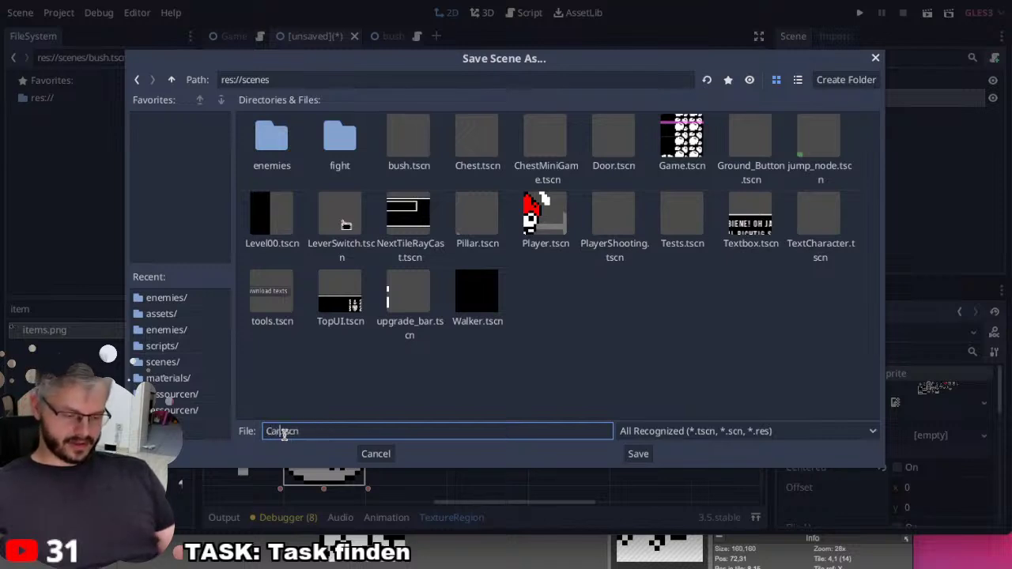
type("t")
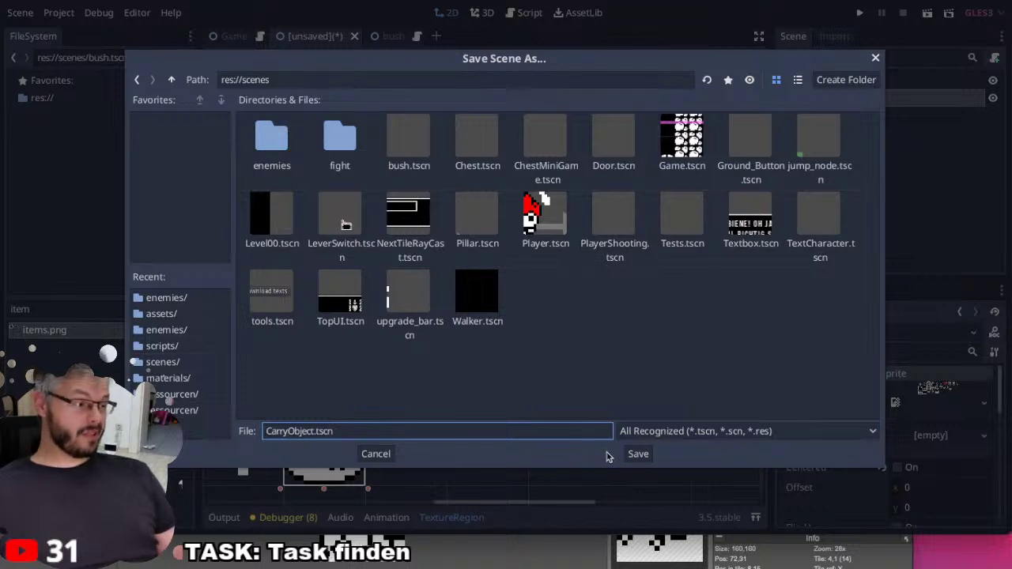
left_click(638, 454)
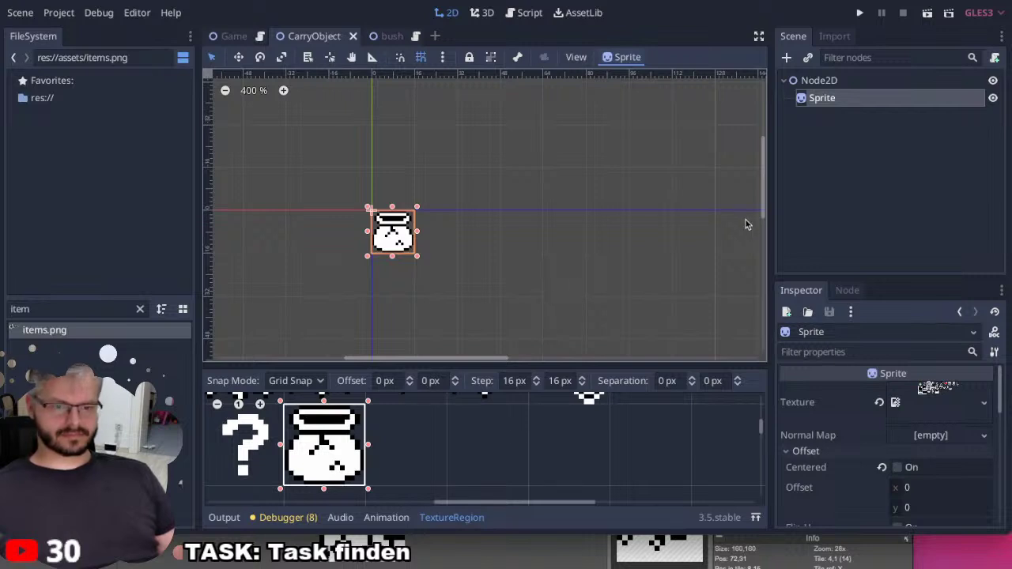
Open the Level00 scene from the Game scene and select its YSort node as the parent for a new object.
mouse_move(254, 40)
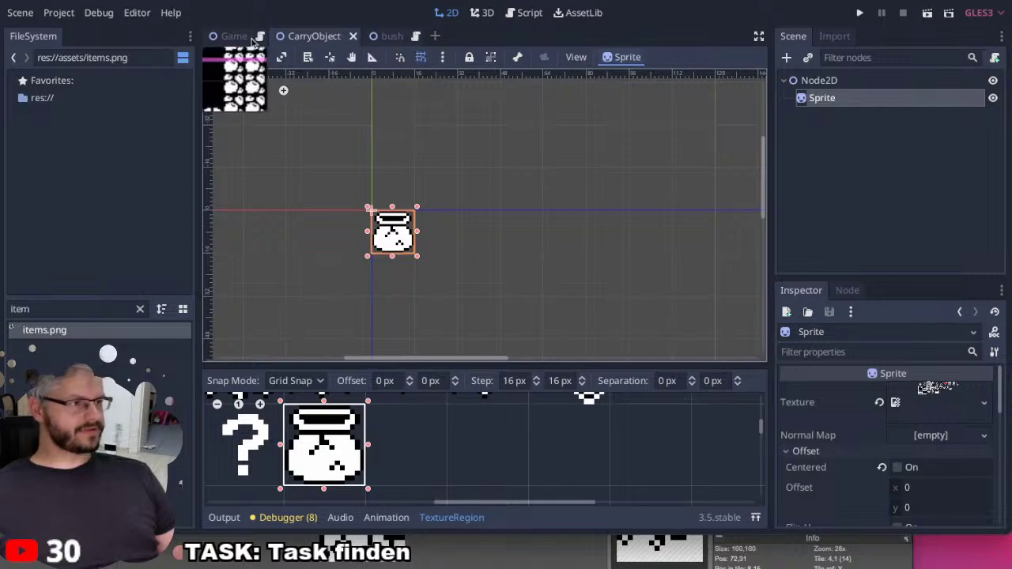
left_click(236, 37)
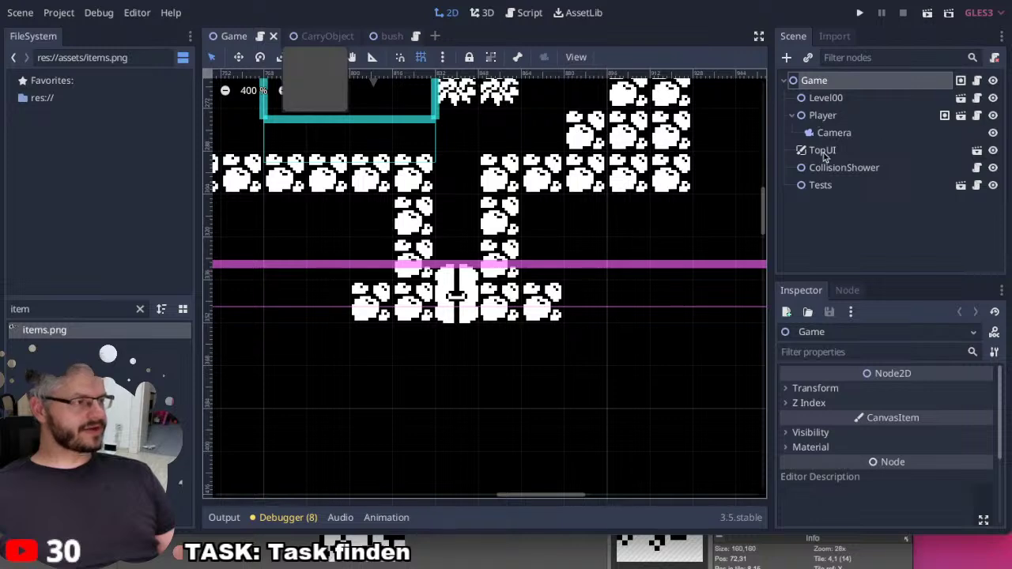
left_click(961, 98)
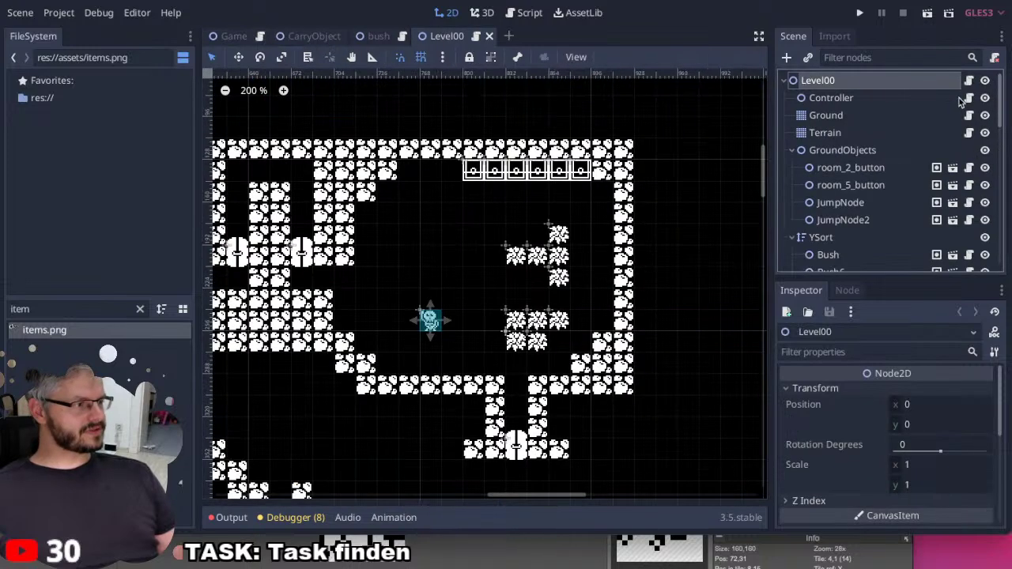
scroll(829, 224, "down", 2)
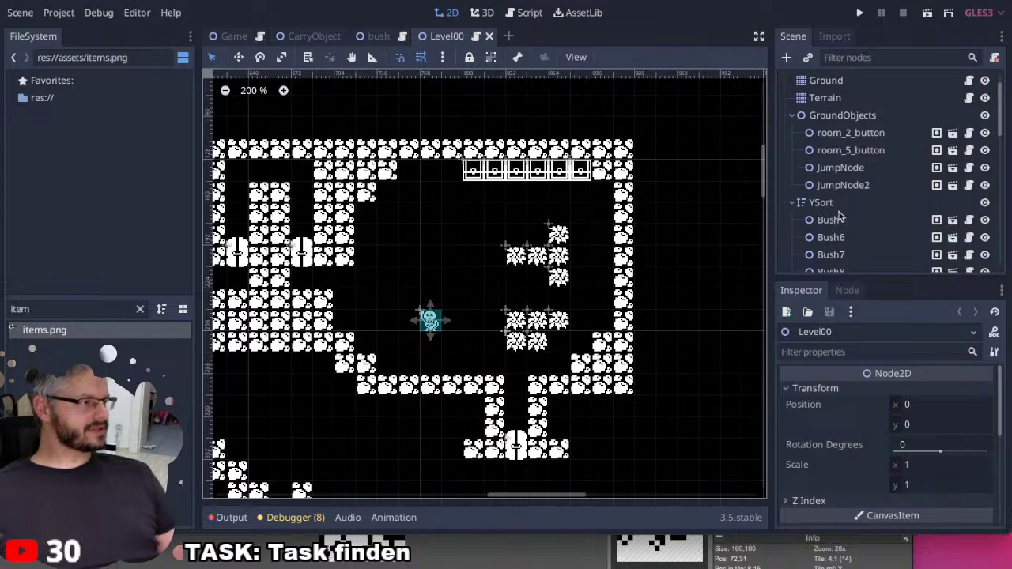
left_click(843, 152)
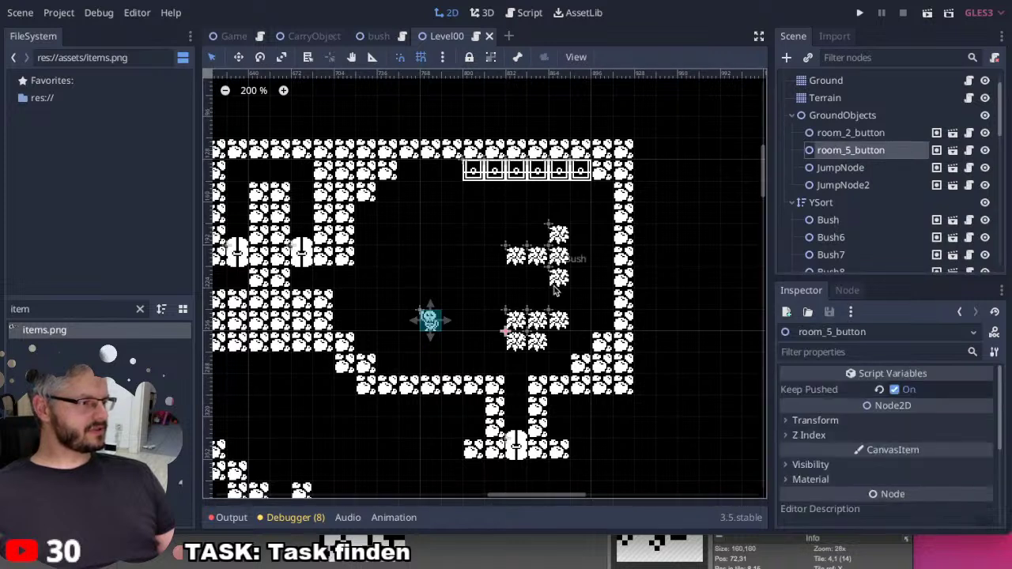
scroll(848, 205, "down", 3)
scroll(848, 208, "up", 5)
scroll(848, 207, "down", 10)
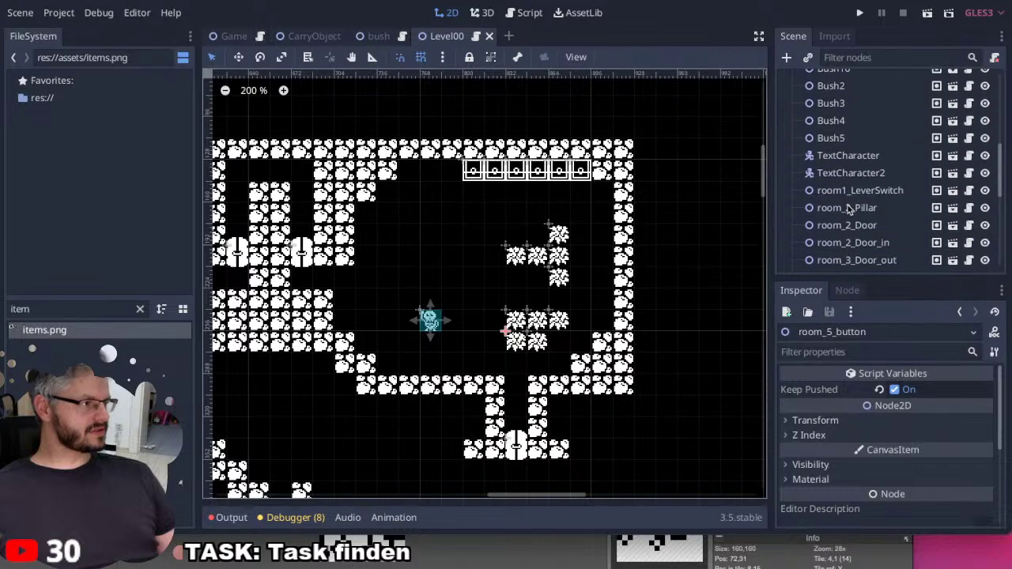
scroll(847, 207, "up", 8)
scroll(848, 207, "up", 3)
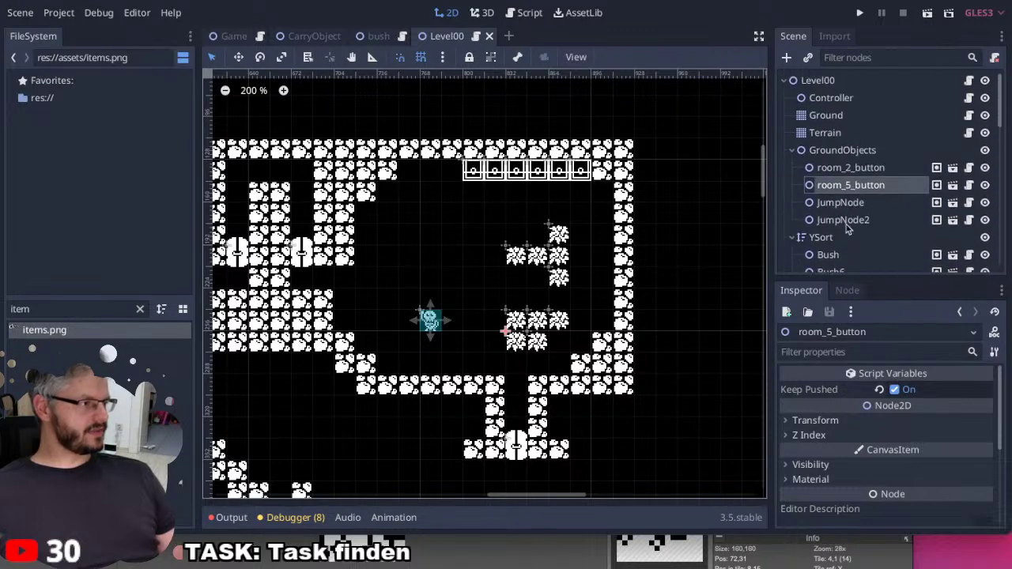
left_click(832, 238)
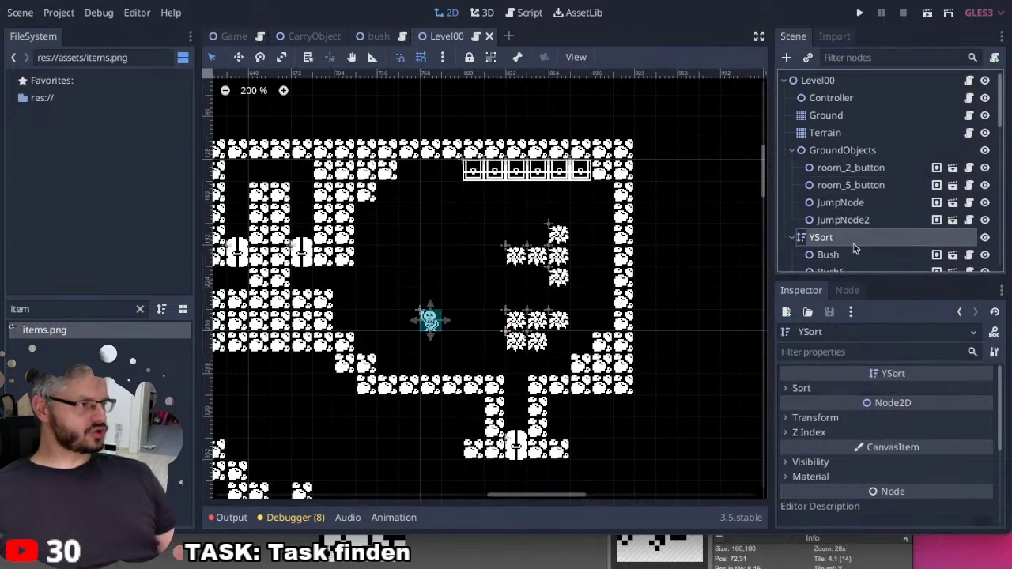
Find CarryObject.tscn in the project files and place an instance of it in Level00, just below the door and slightly to its right.
double_click(107, 307)
type("carr")
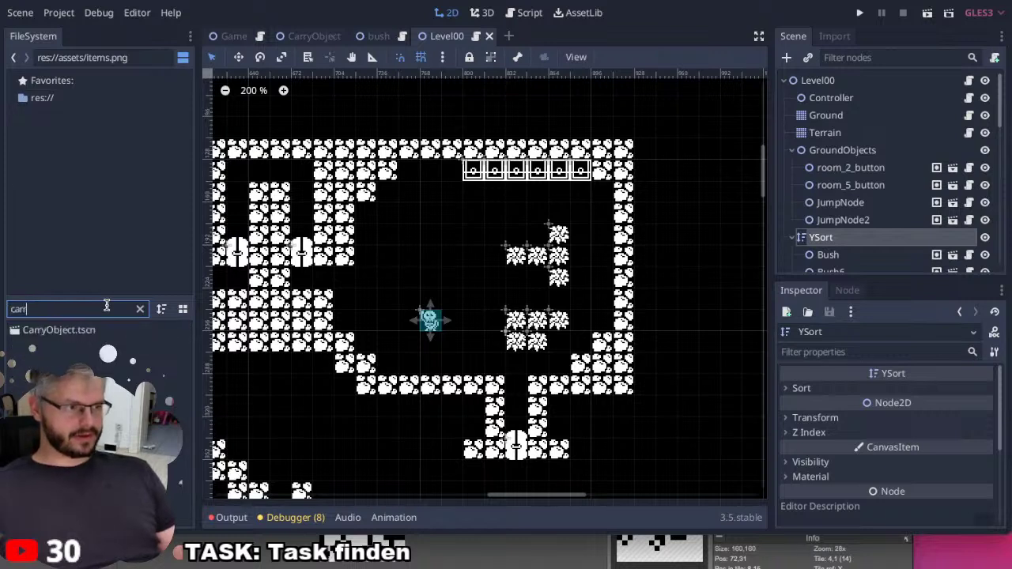
left_click_drag(91, 330, 570, 476)
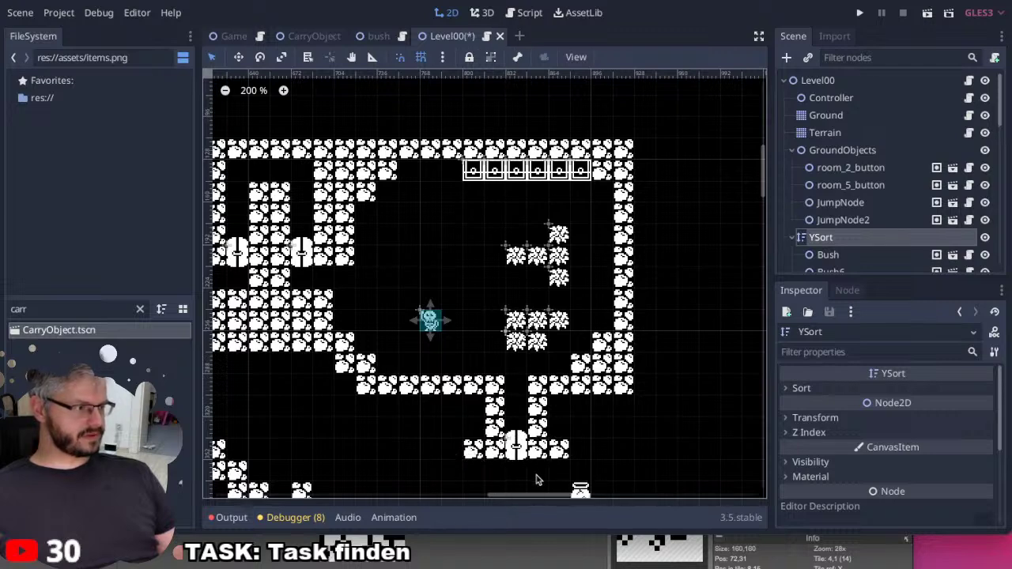
scroll(518, 372, "down", 3)
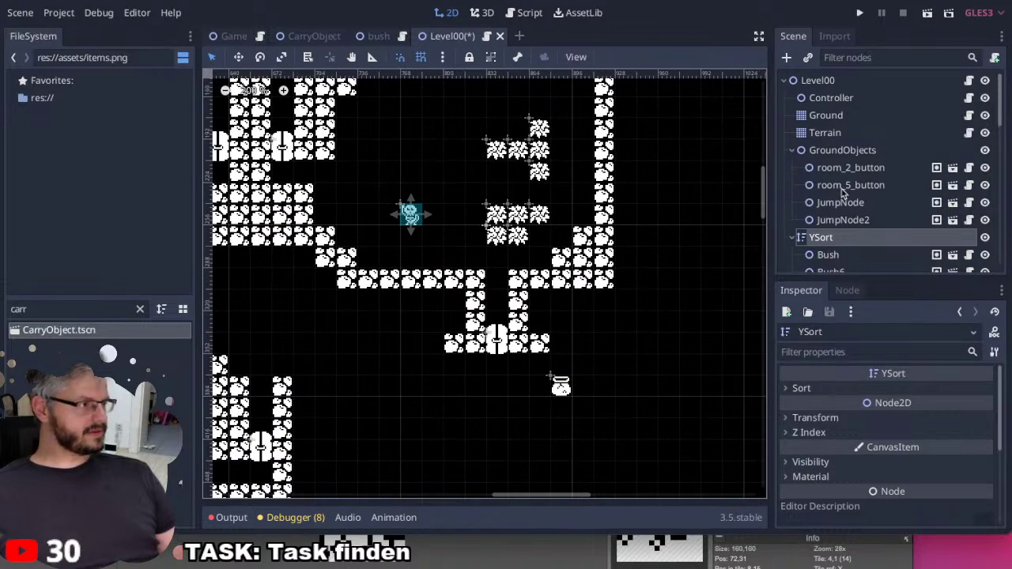
scroll(865, 151, "down", 1)
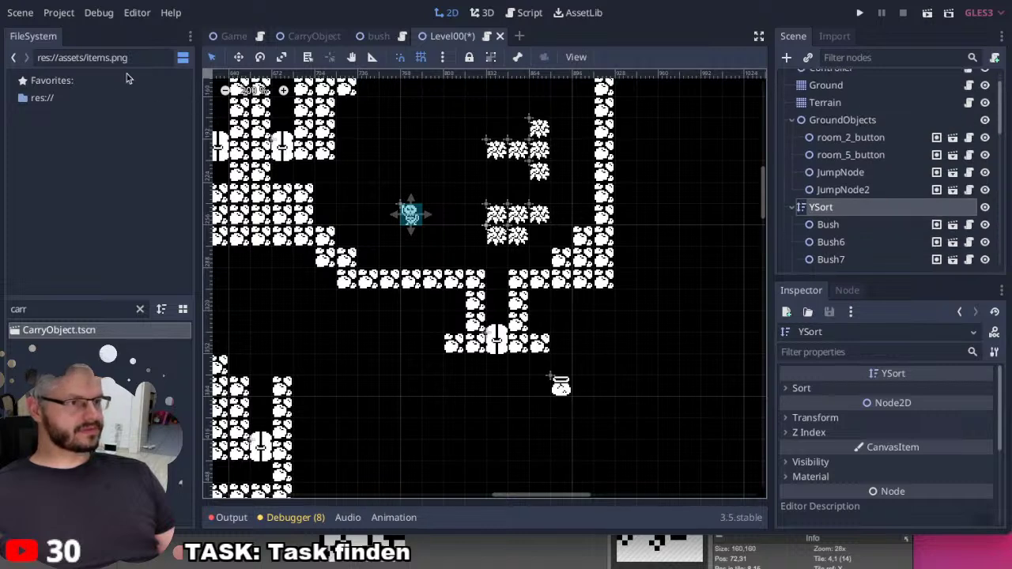
Move the Player in the Game scene down to position 800, 368, below the door.
left_click(233, 36)
scroll(481, 246, "up", 3)
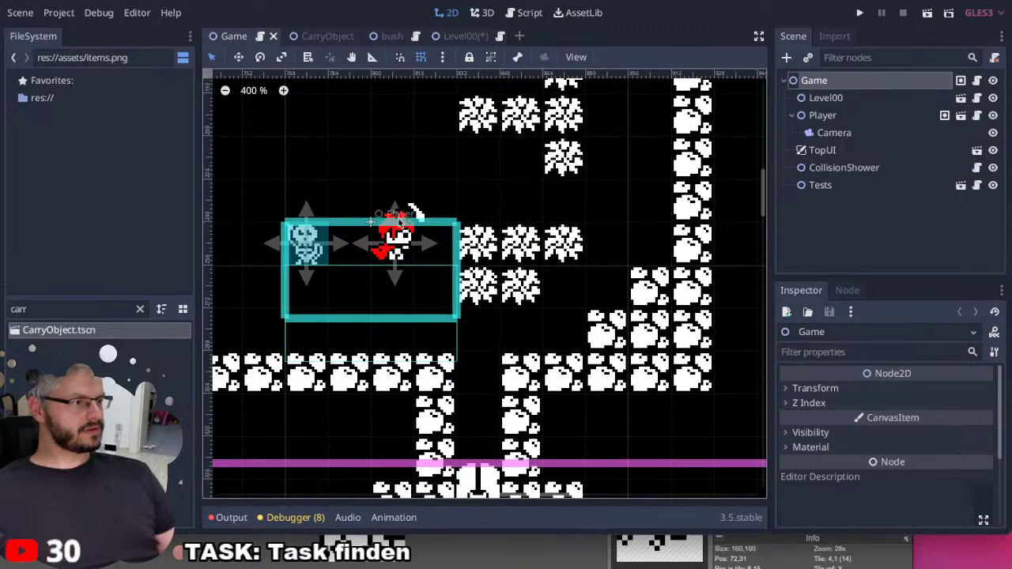
left_click(440, 250)
key("Down")
key("Down")
key("Down")
key("Down")
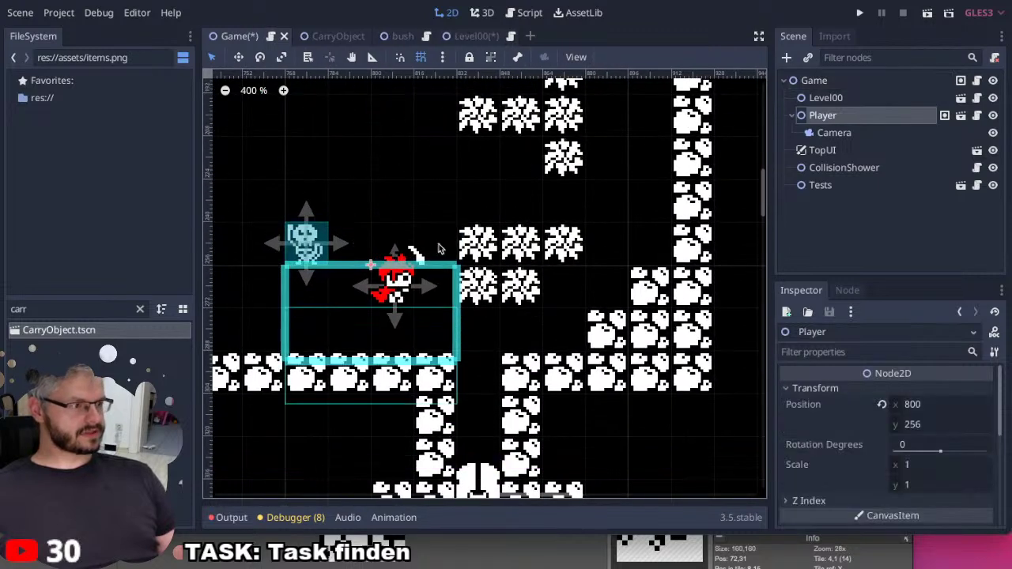
scroll(440, 250, "down", 5)
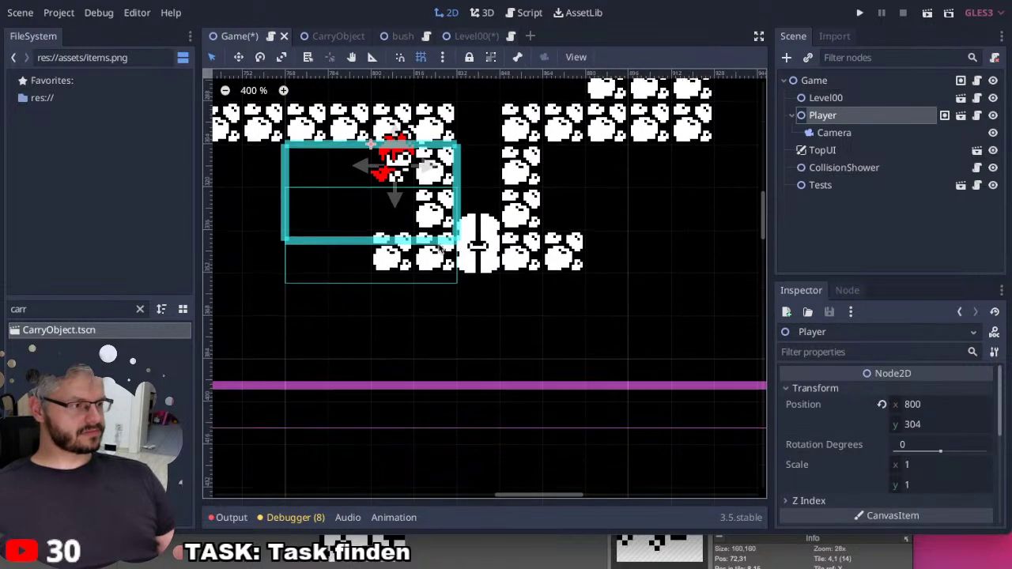
key("Down")
key("Down")
key("Down")
key("Down")
Run the game, walk the player back and forth across the sack to test collision, and close the game.
key("F5")
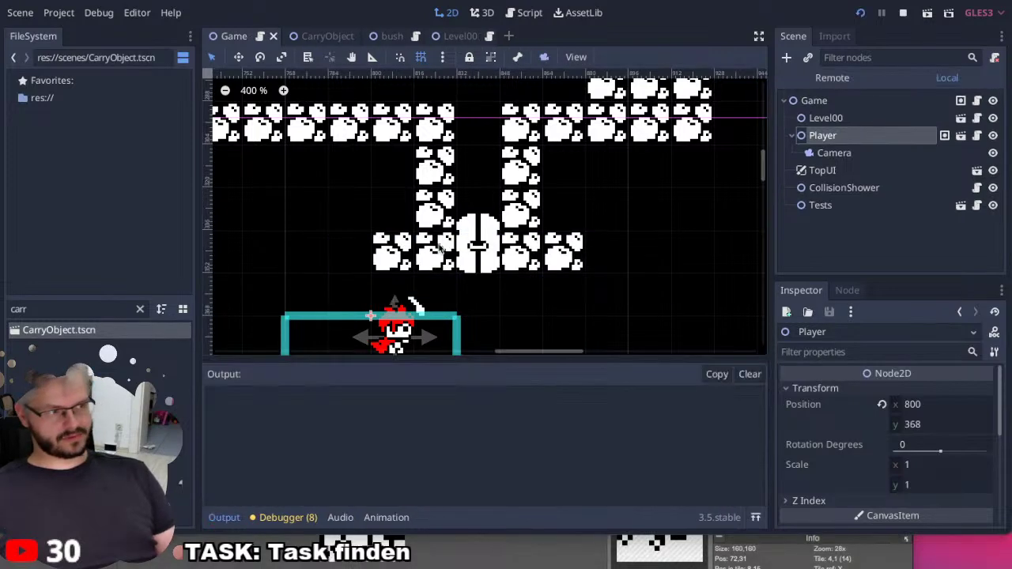
key("Right")
key("Right")
key("Right")
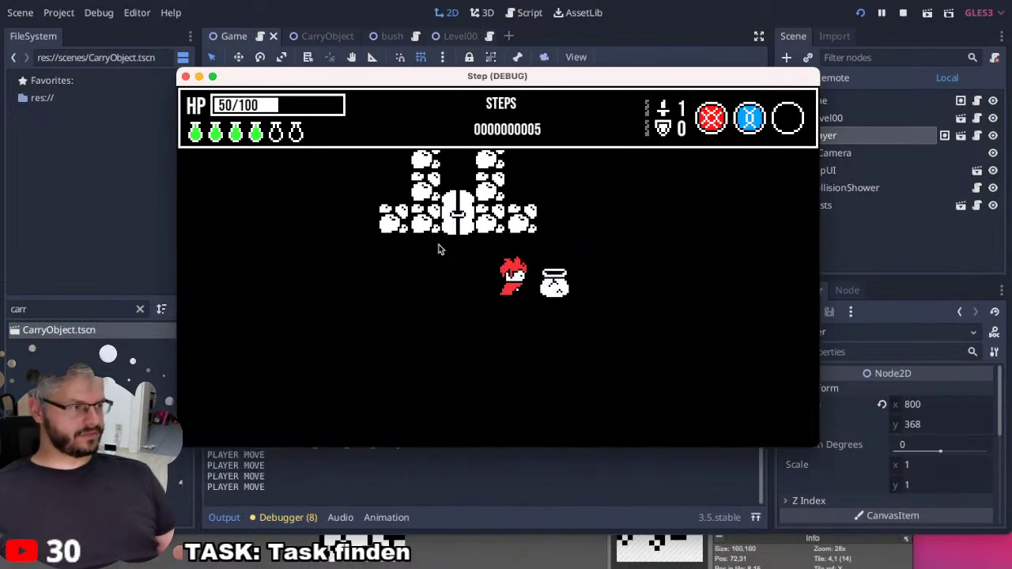
key("Right")
key("Right")
key("Right")
key("Right")
key("Left")
key("Left")
key("Left")
key("Right")
key("Right")
key("Right")
key("Up")
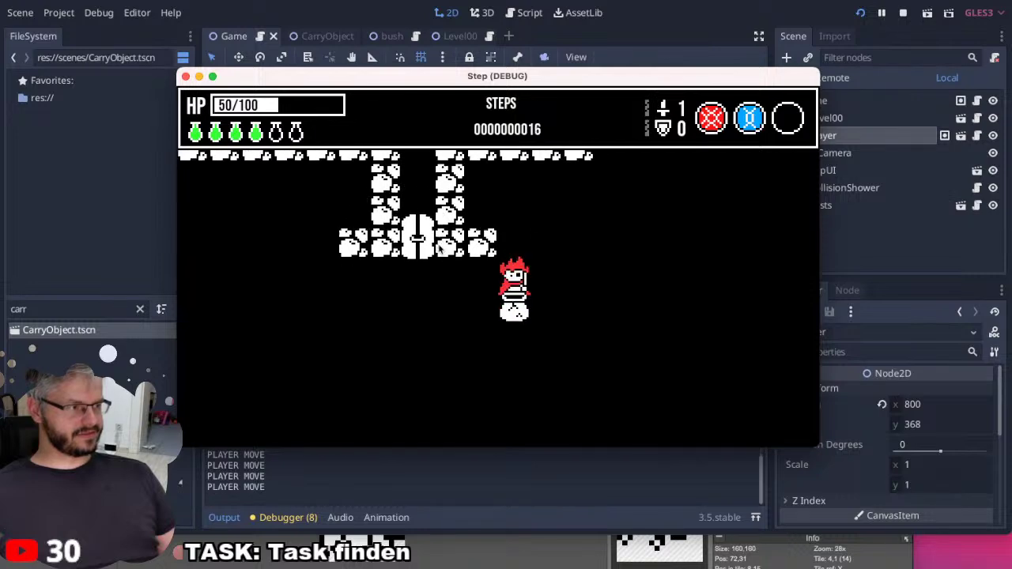
key("Left")
key("Escape")
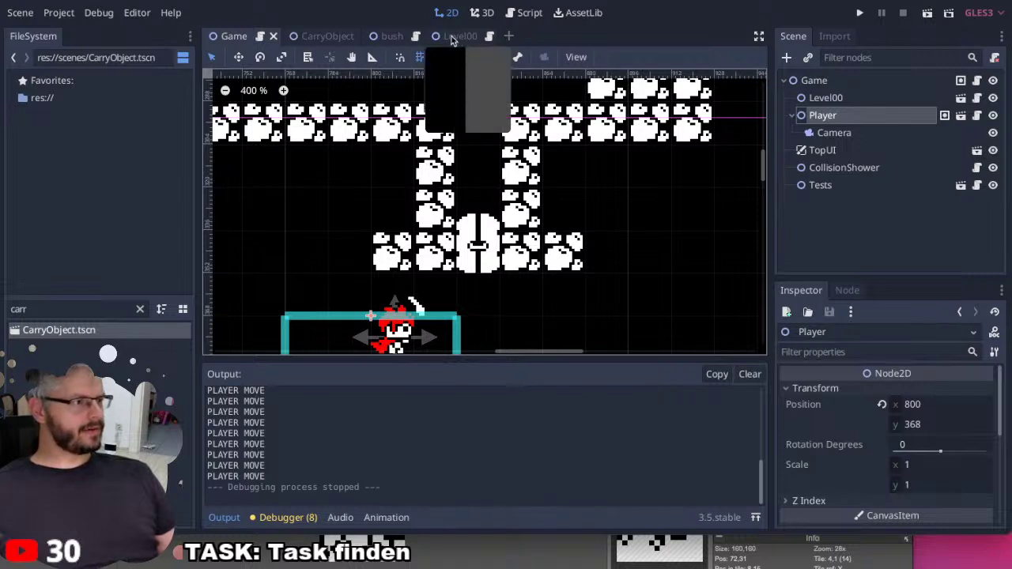
Open the Bush scene's script and examine its slash, cut, shoot-hit and walker interface functions.
left_click(379, 37)
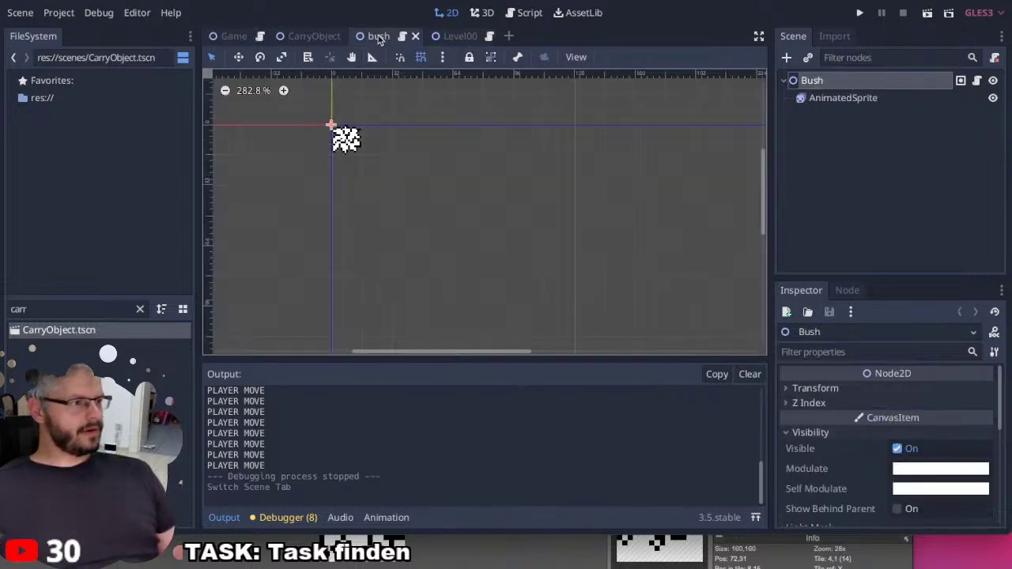
left_click(312, 37)
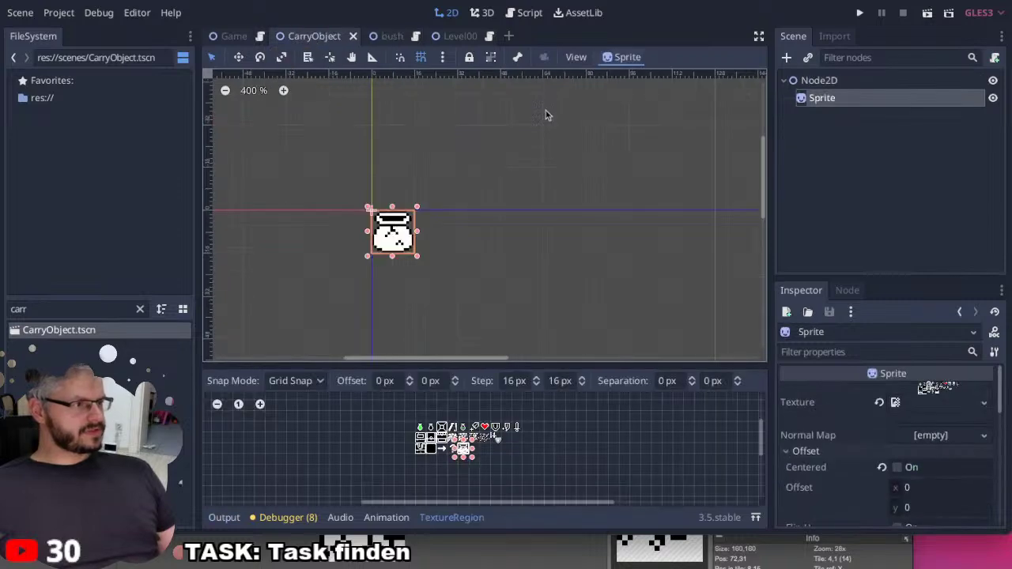
left_click(390, 37)
left_click(402, 36)
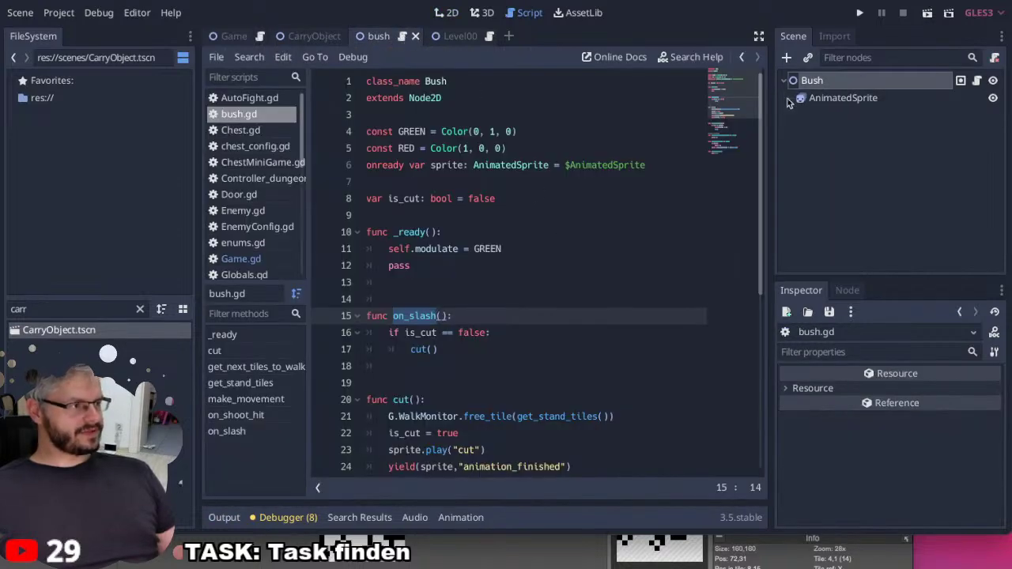
scroll(722, 158, "down", 7)
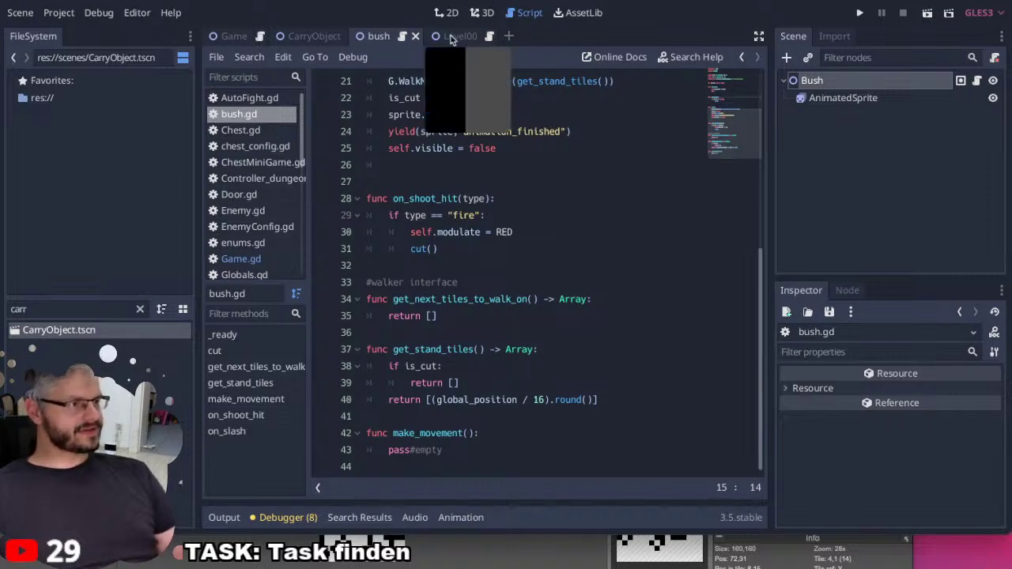
Check the Bush node's groups and add the Sprite node of the CarryObject scene to the group walker.
left_click(308, 40)
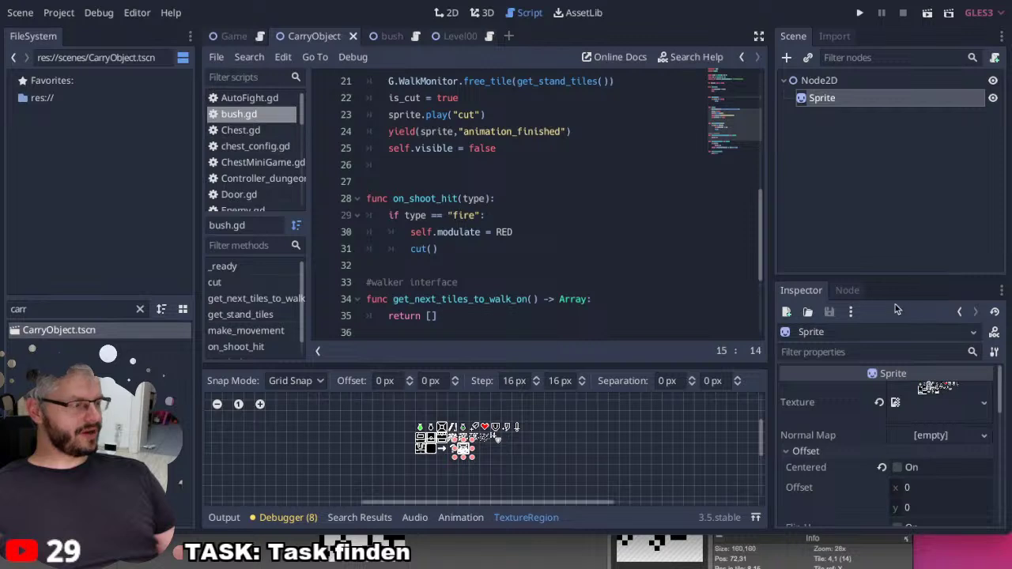
left_click(858, 292)
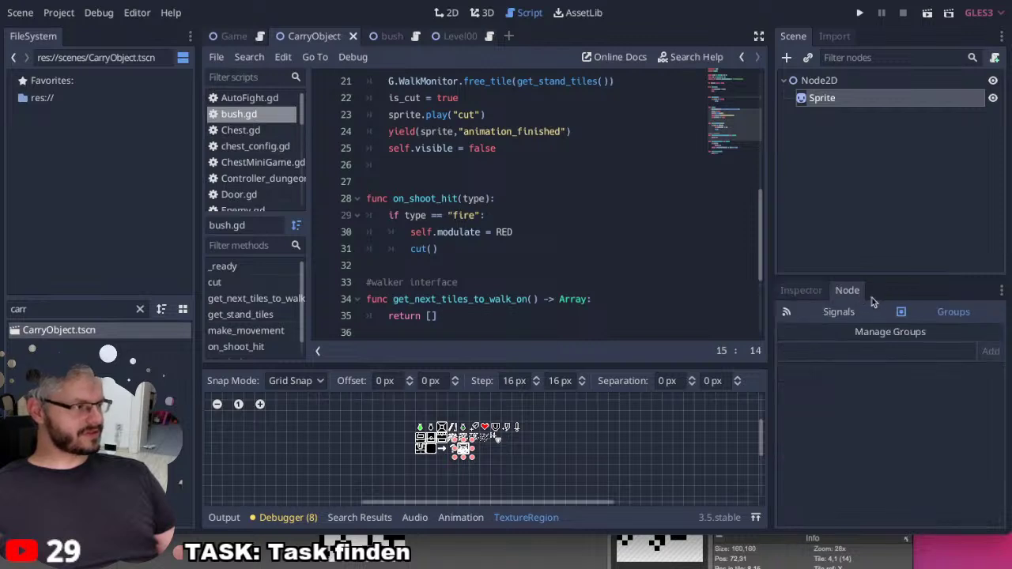
left_click(883, 354)
left_click(391, 37)
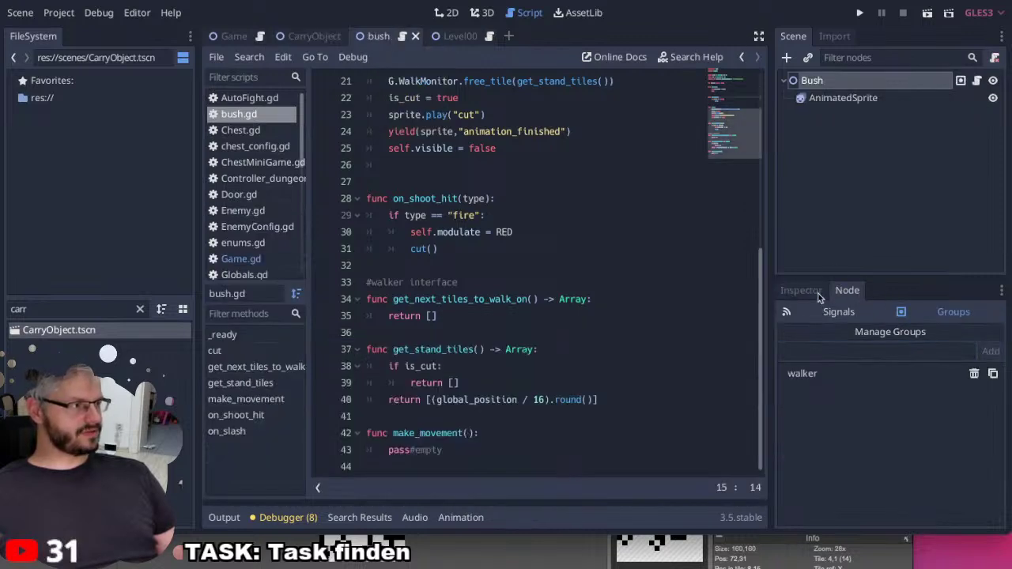
left_click(314, 37)
left_click(808, 354)
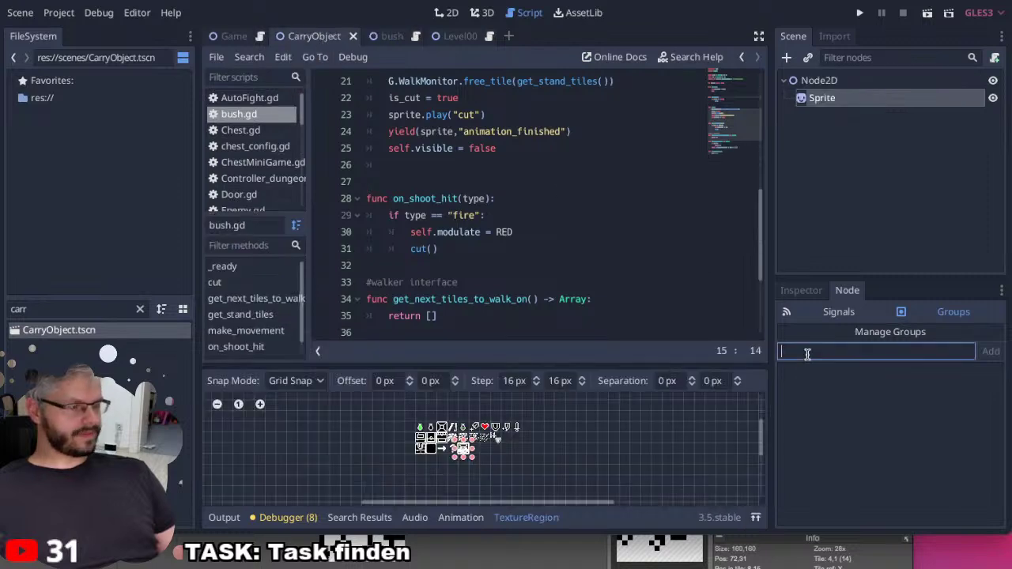
type("walker")
key("Return")
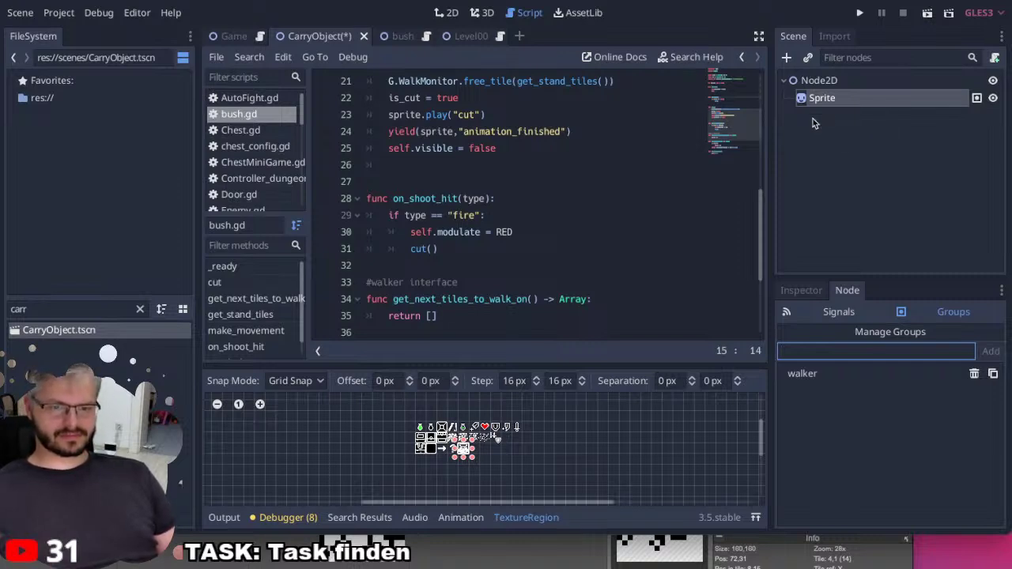
Select the walker interface block in bush.gd, from its comment through the end of make_movement.
left_click(856, 82)
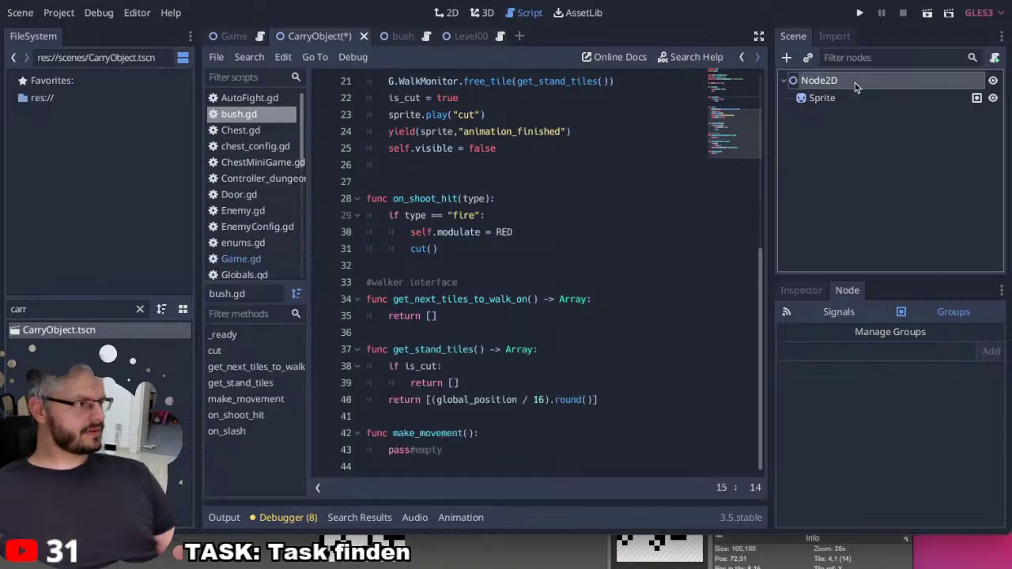
left_click(870, 97)
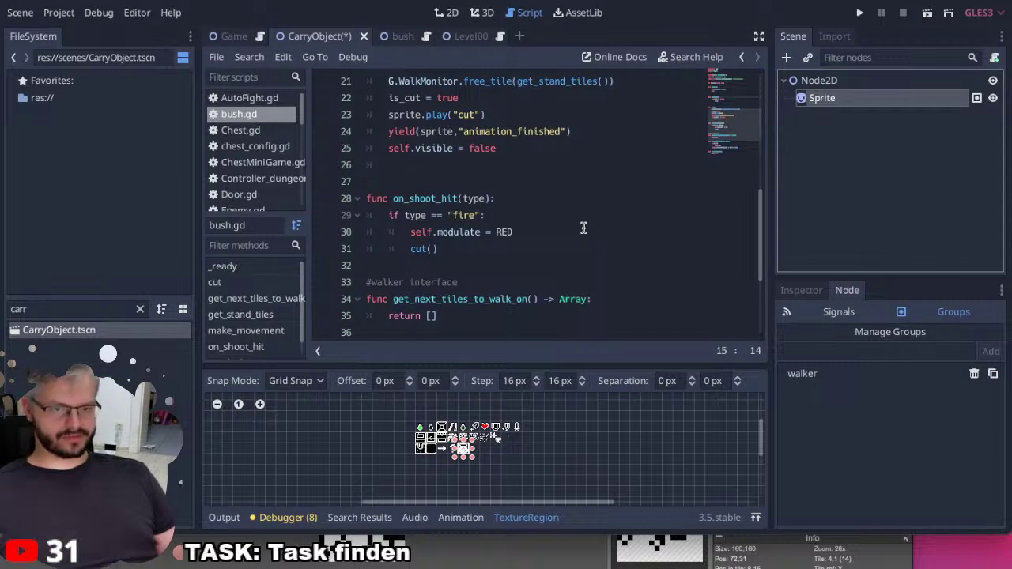
scroll(583, 228, "down", 3)
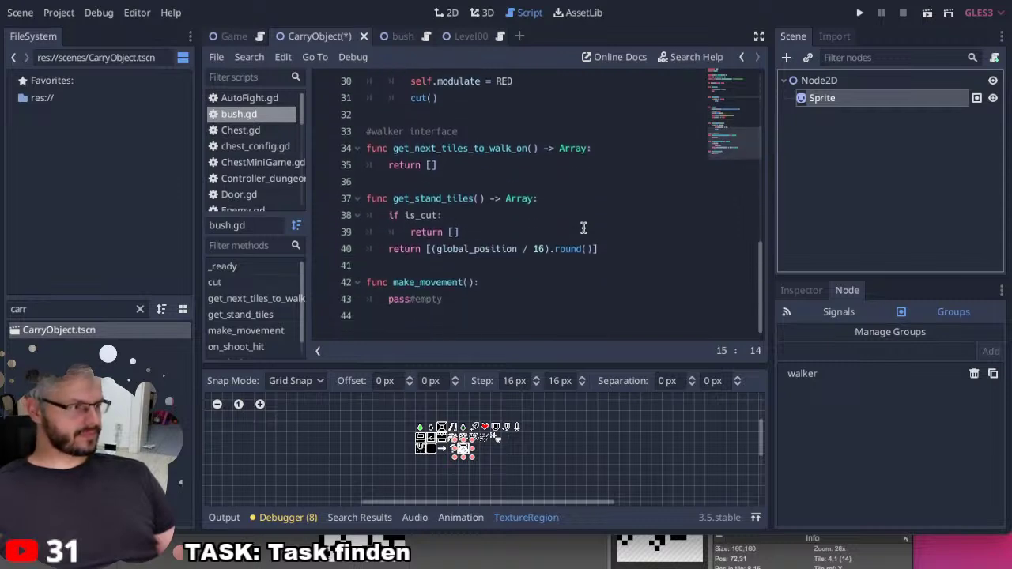
left_click(477, 299)
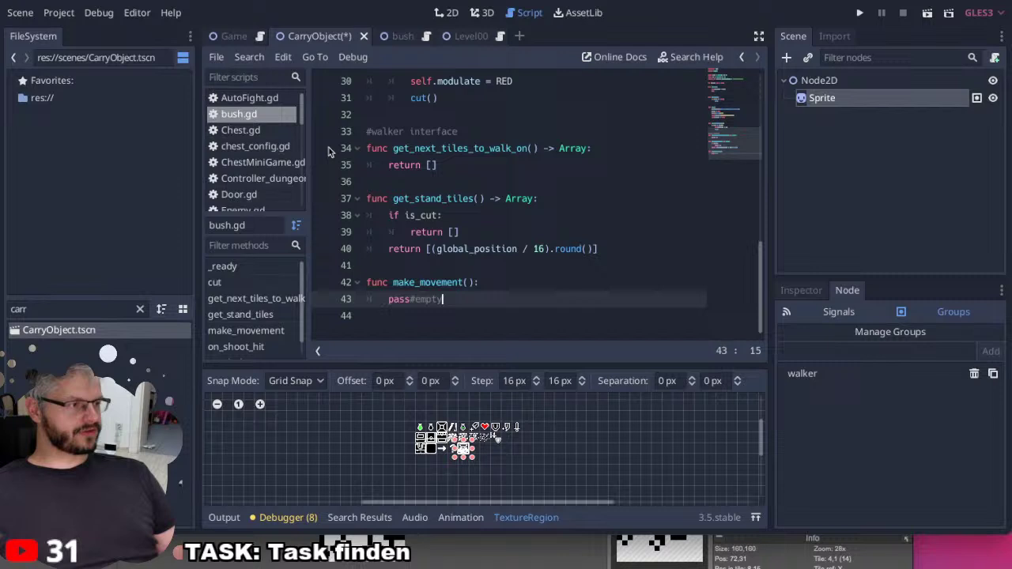
left_click(368, 115, "shift")
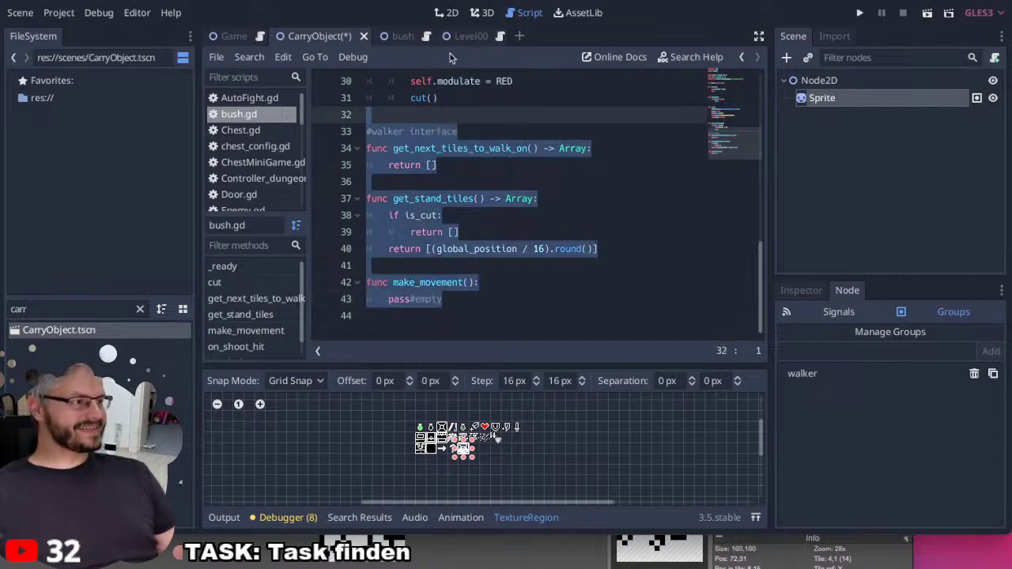
Rename the root Node2D of the sack scene to CarryObject.
double_click(815, 80)
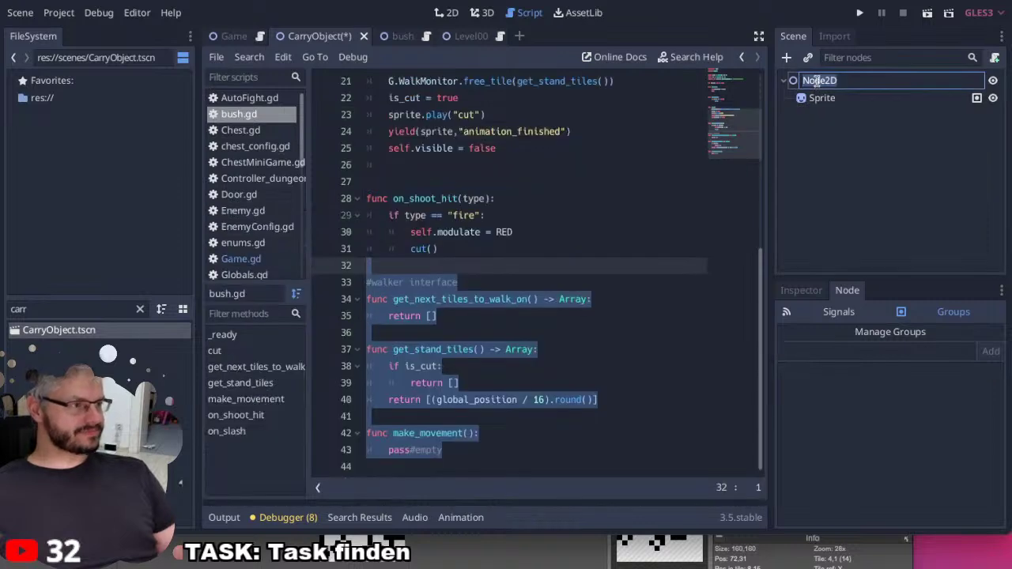
type("CarryO")
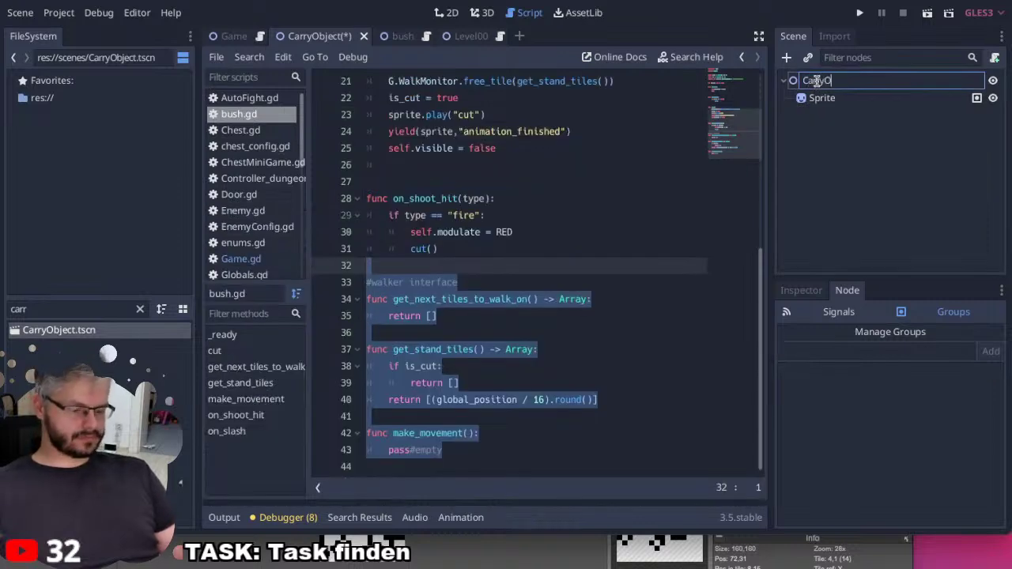
type("bject")
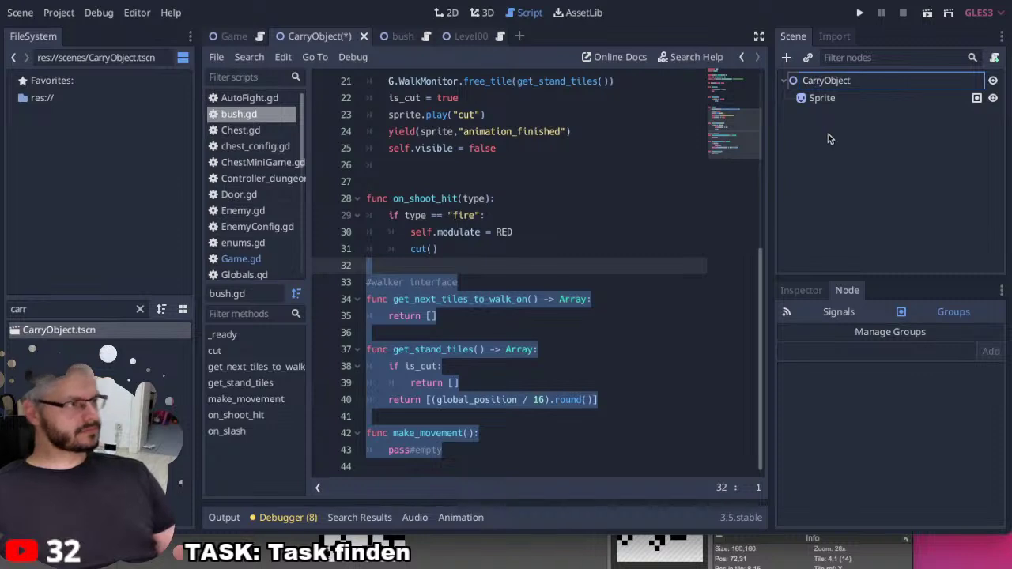
key("Return")
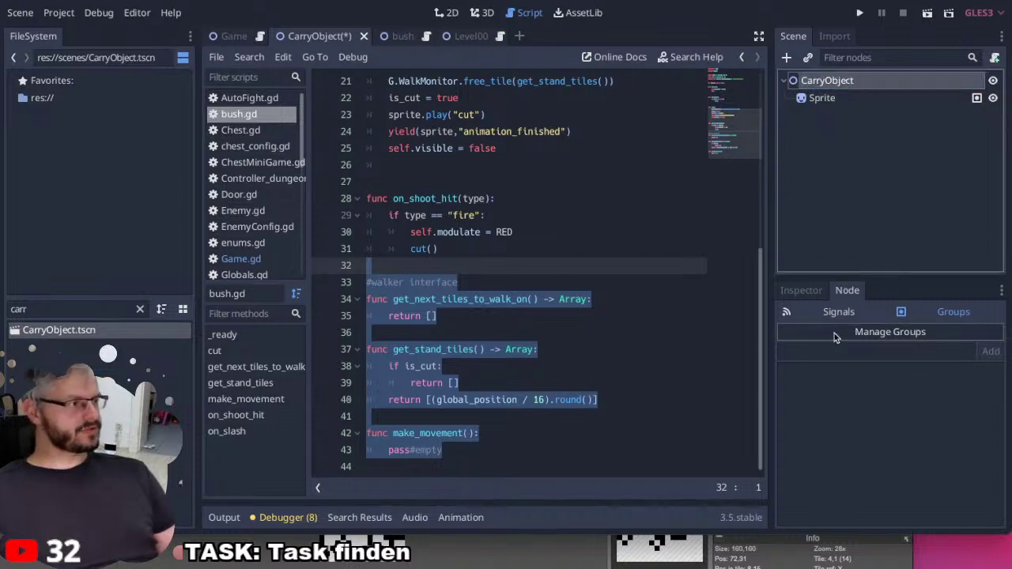
Remove the walker group from the Sprite node and add it to the CarryObject root node instead.
left_click(817, 102)
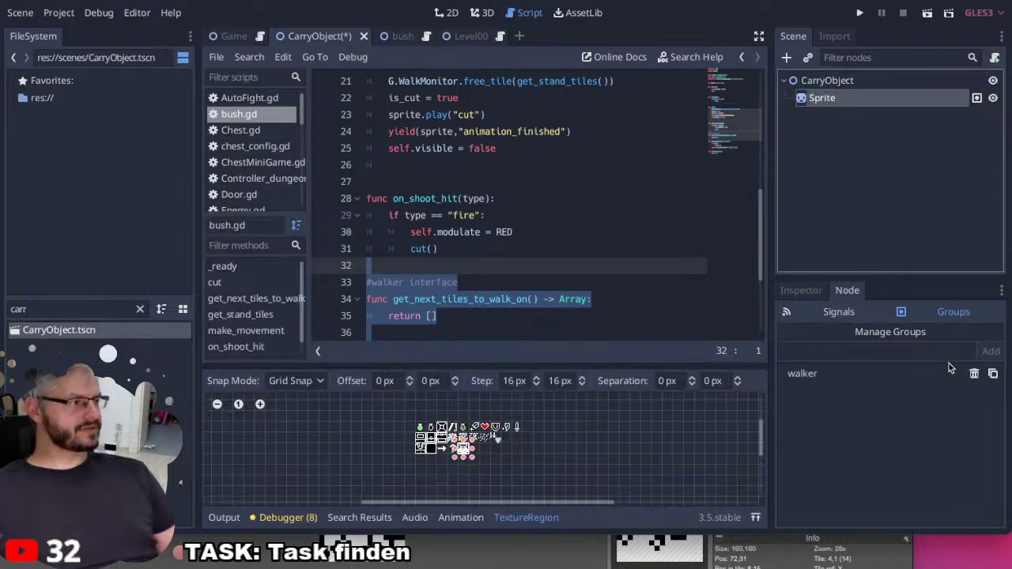
left_click(981, 372)
left_click(827, 80)
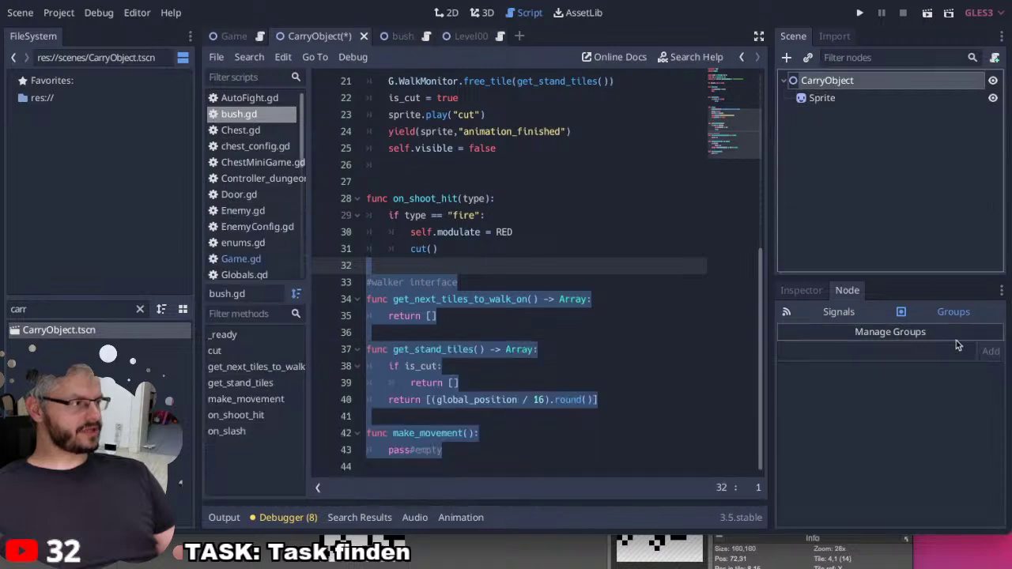
left_click(921, 348)
type("walke")
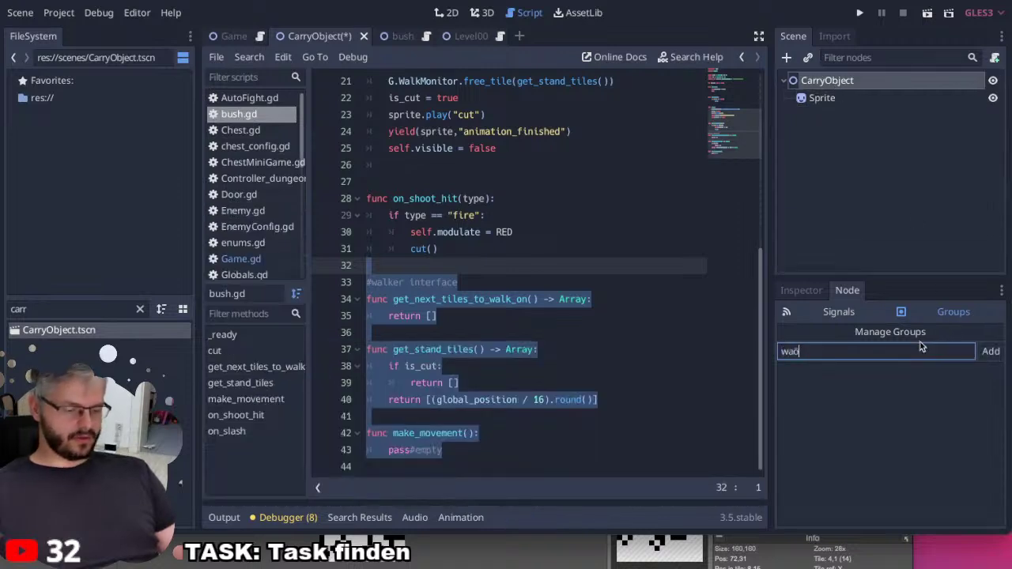
type("r")
key("Return")
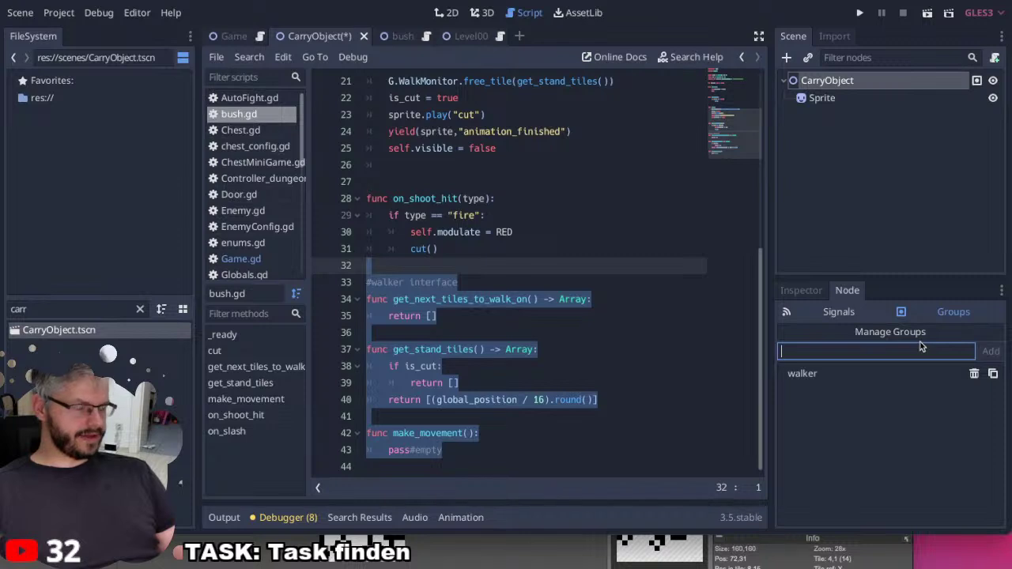
Add the CarryObject root node to a second group named carryable.
type("carr")
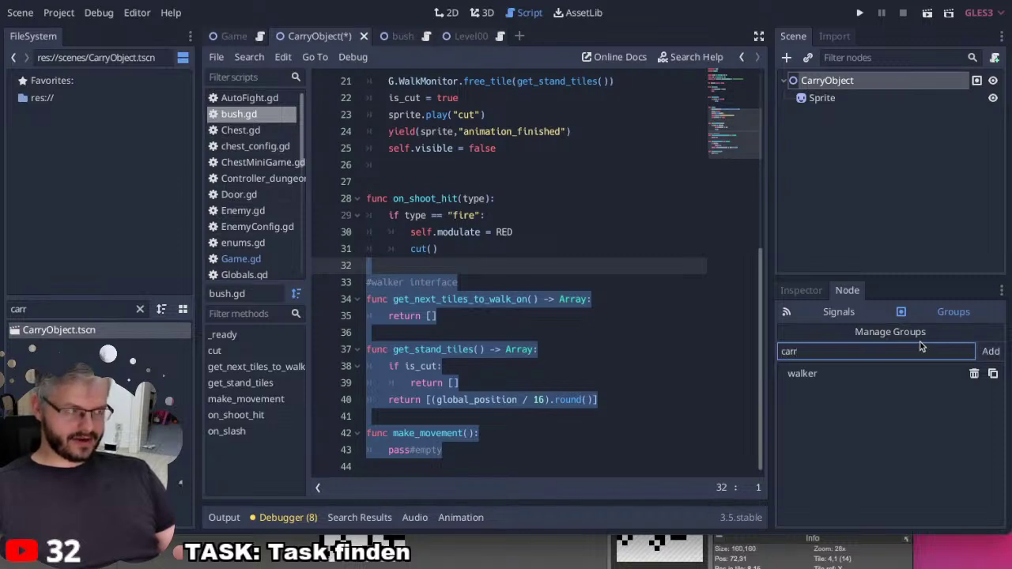
type("y")
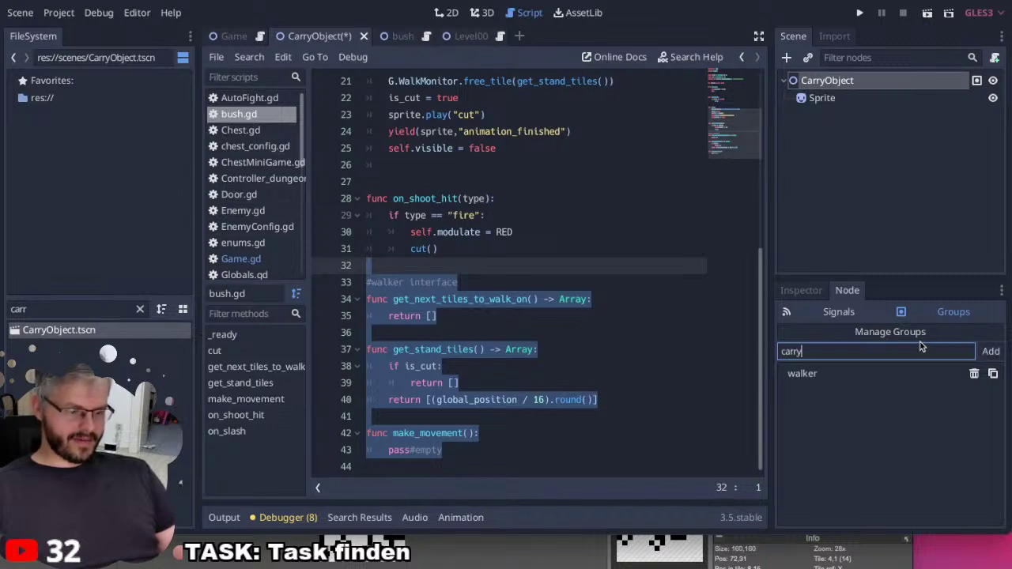
type("ab")
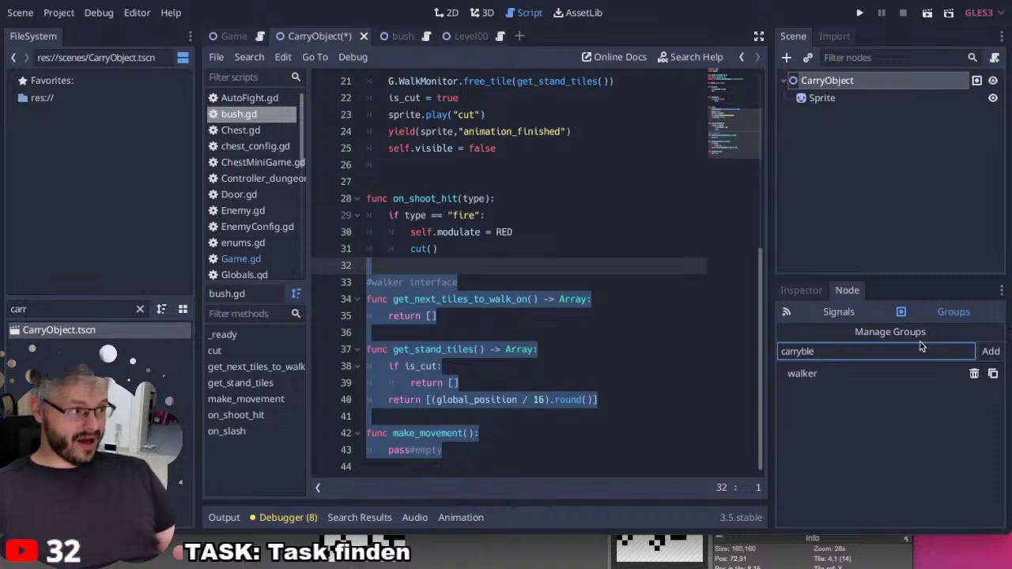
key("BackSpace")
key("BackSpace")
type("ab")
key("BackSpace")
key("BackSpace")
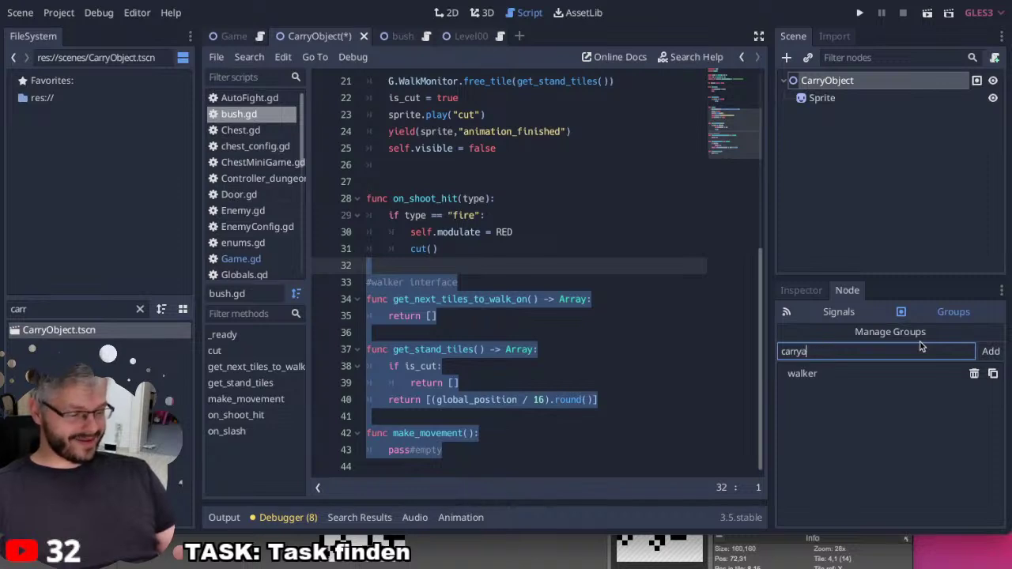
type("able")
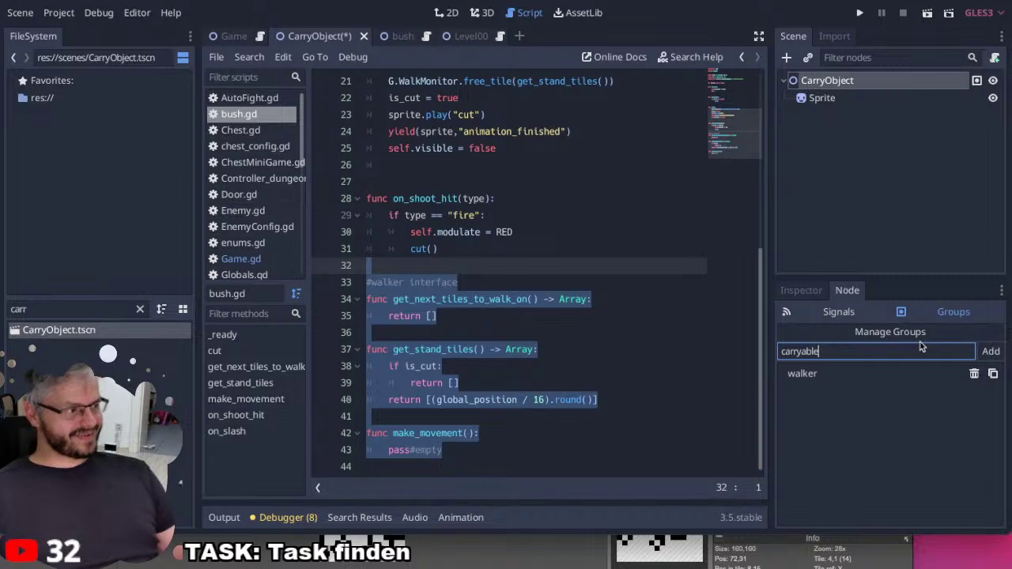
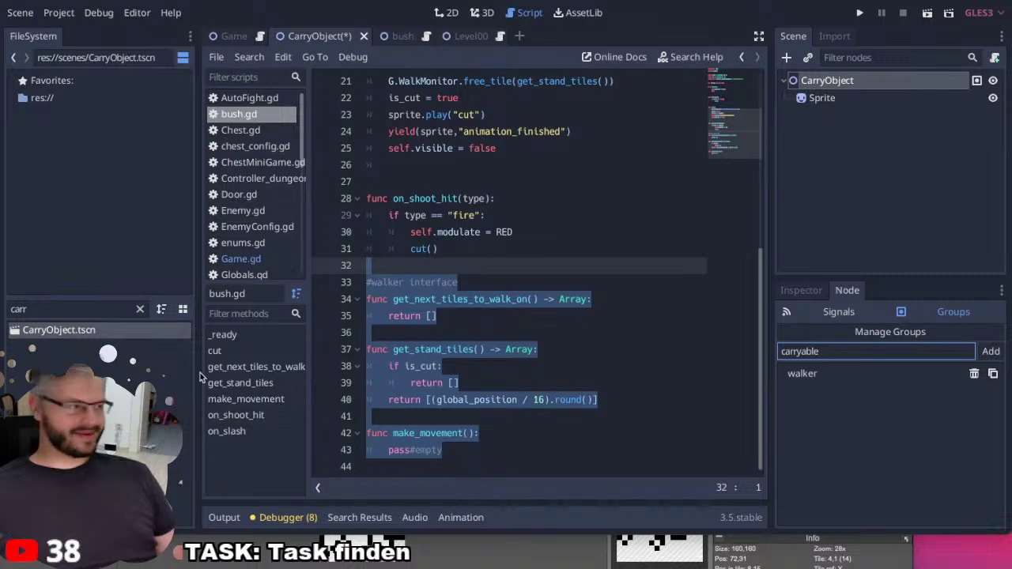
left_click(990, 351)
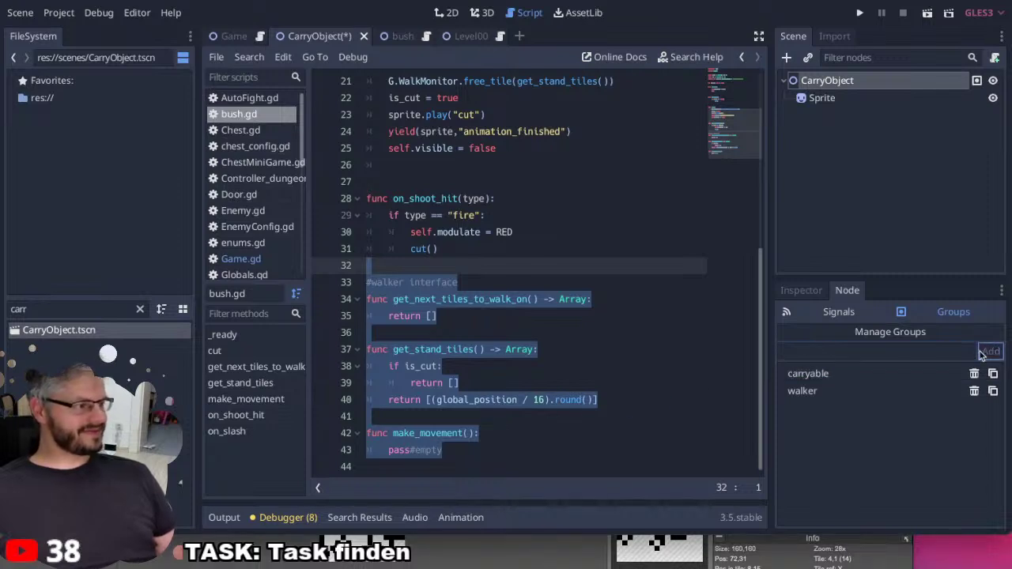
Copy the walker interface block from bush.gd, from its comment line through the end of make_movement.
left_click(559, 241)
left_click_drag(460, 449, 321, 285)
key("ctrl+c")
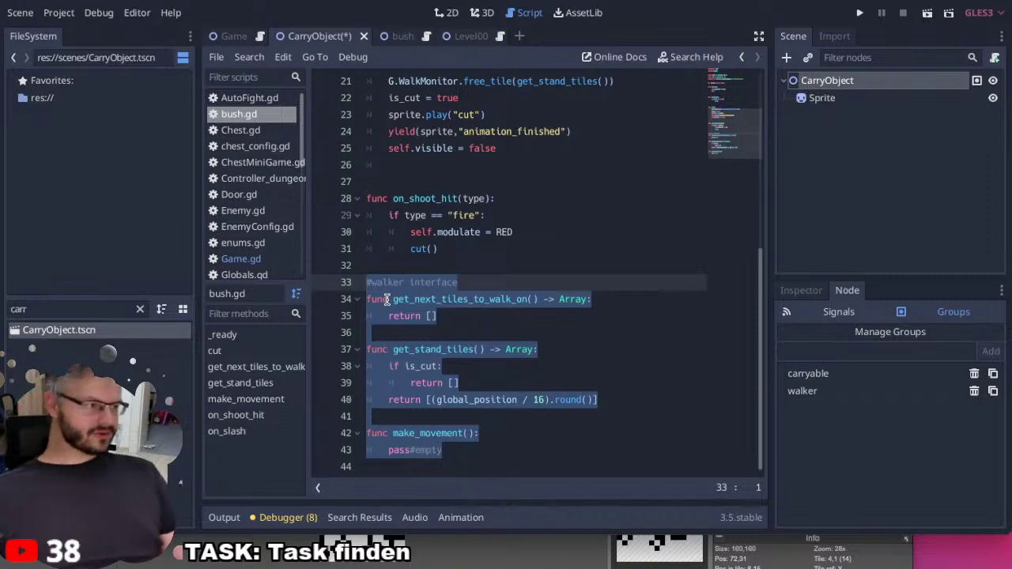
left_click(496, 260)
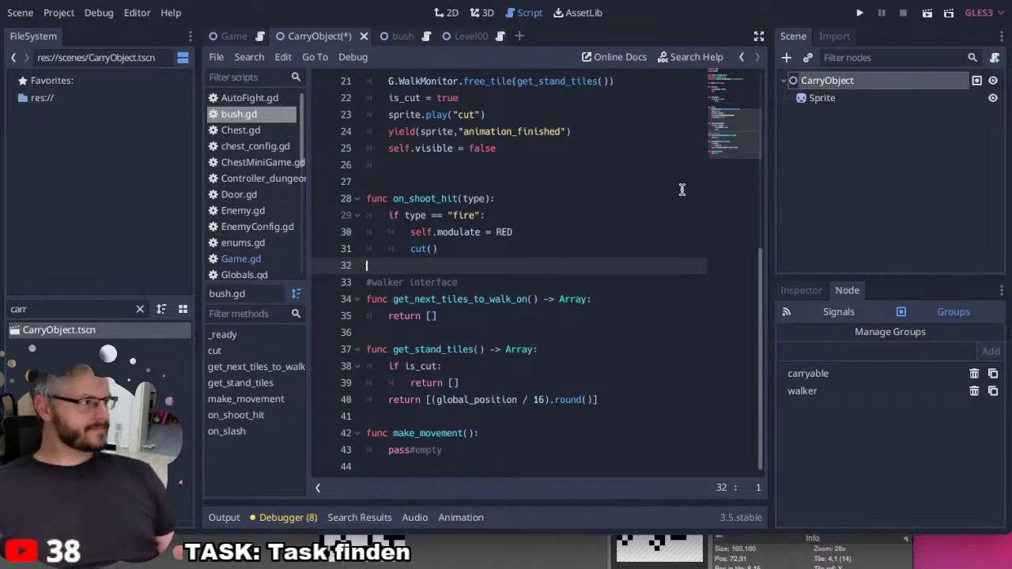
Attach a new GDScript CarryObject.gd to the CarryObject node and paste the walker interface functions below _ready.
left_click(994, 58)
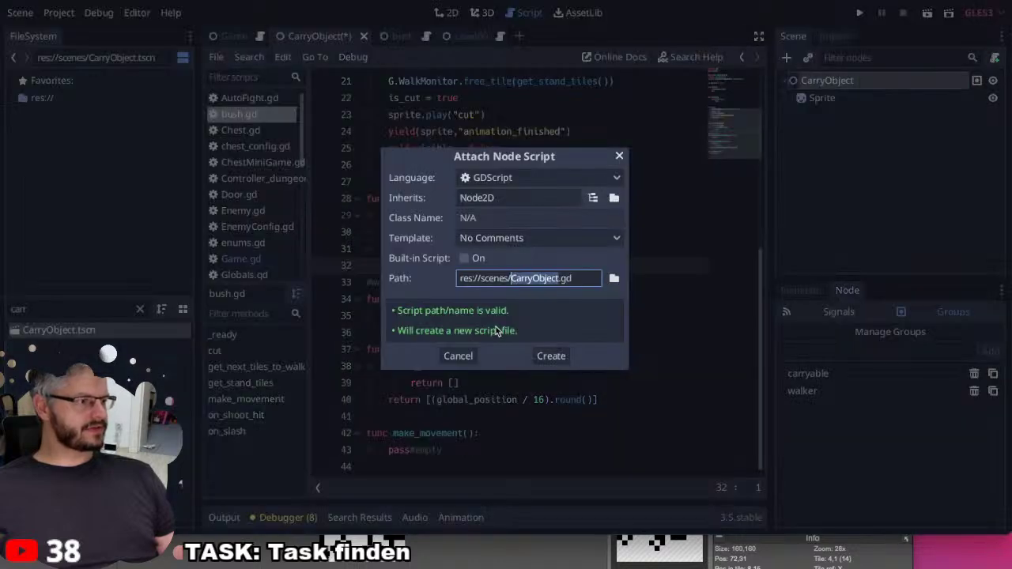
left_click(538, 355)
left_click(503, 315)
key("Return")
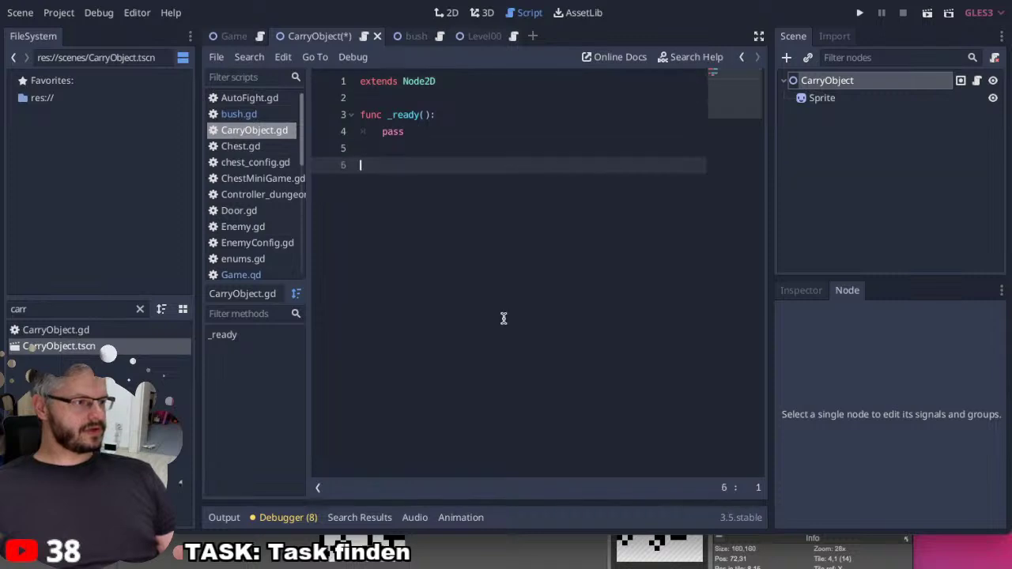
key("Return")
key("ctrl+v")
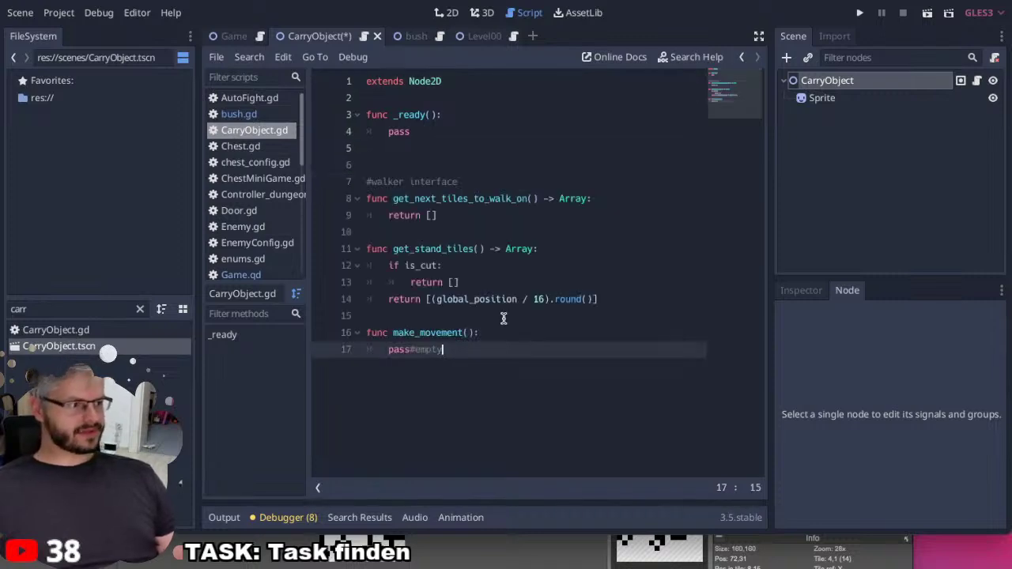
Delete the is_cut check and its empty return from get_stand_tiles in CarryObject.gd.
left_click(541, 300)
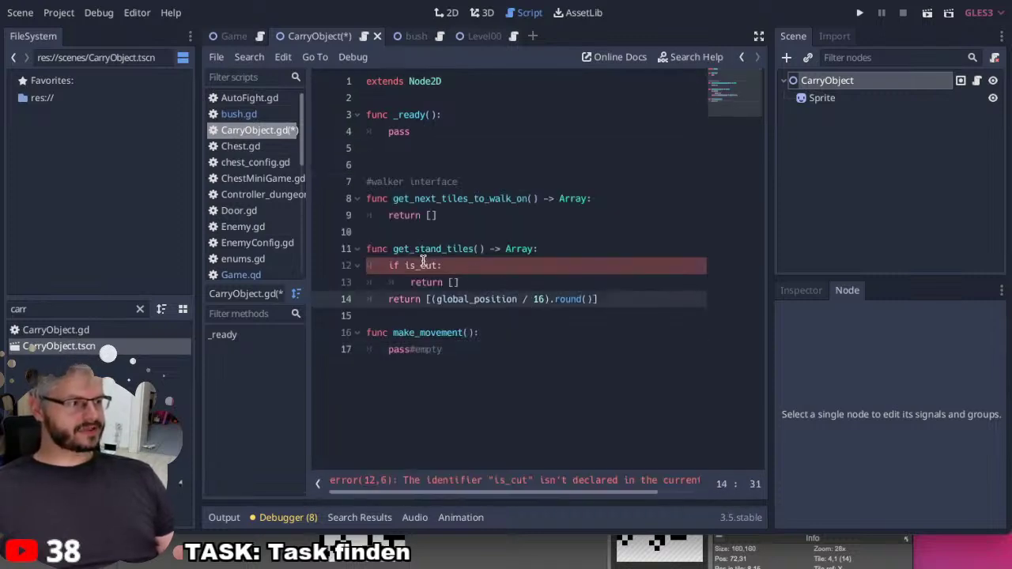
left_click_drag(477, 279, 580, 256)
key("BackSpace")
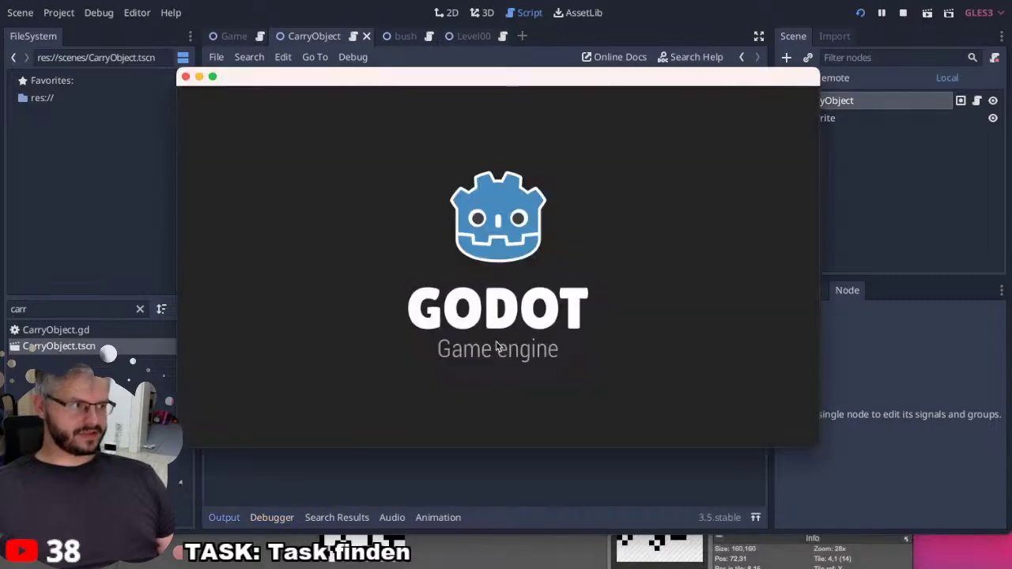
Run the game, walk the player against the sack from all sides to test its collision, and close the game.
key("Right")
key("Right")
key("Right")
key("Right")
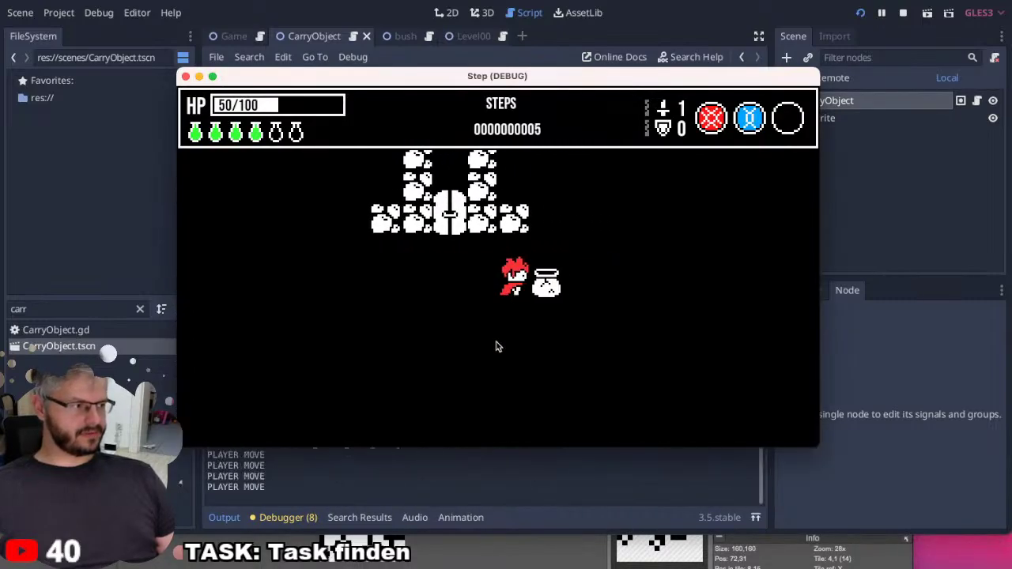
key("Up")
key("Right")
key("Right")
key("Down")
key("Down")
key("Up")
key("Up")
key("Left")
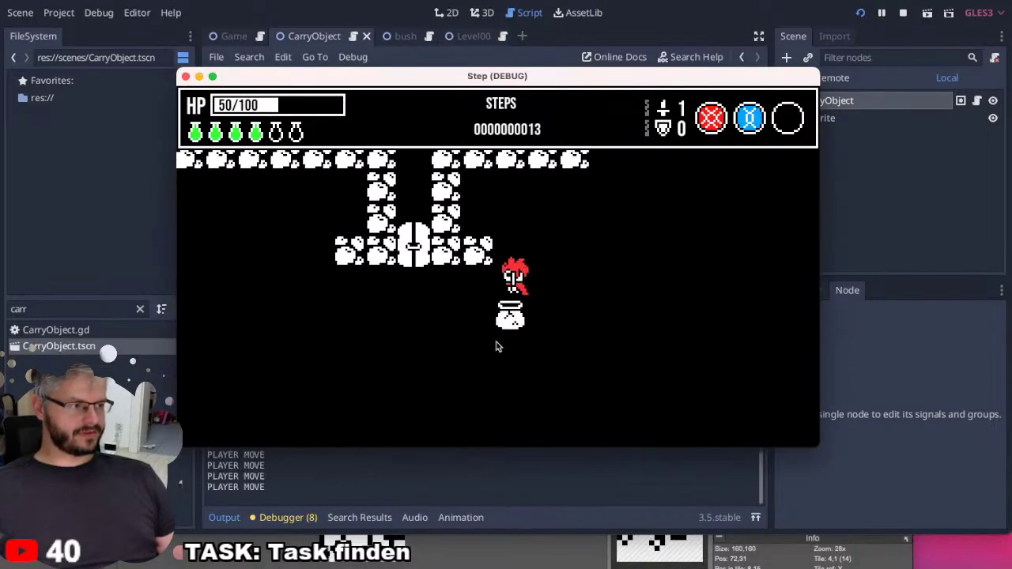
key("Left")
key("Down")
key("Left")
key("Right")
key("Down")
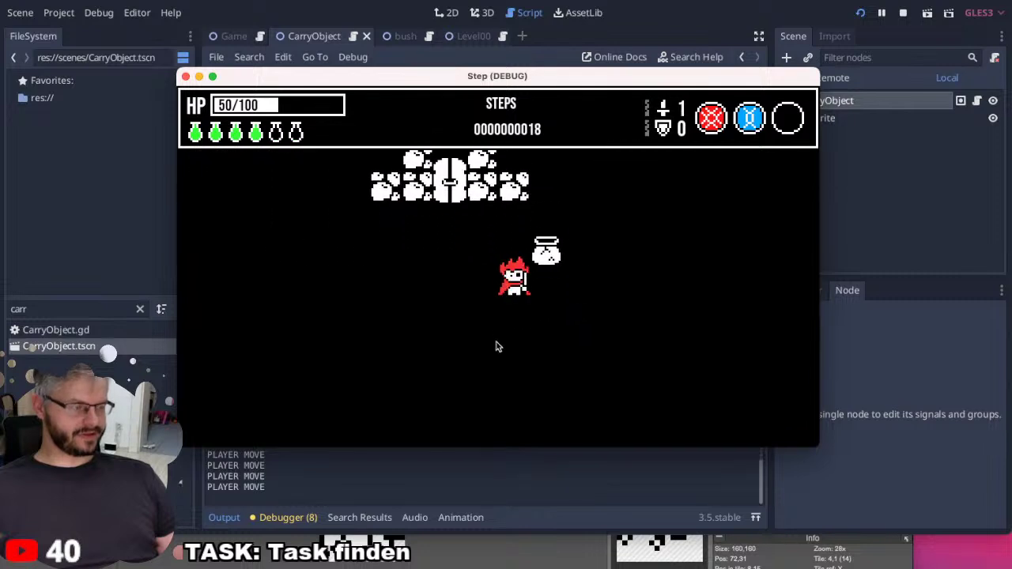
key("Right")
key("Right")
key("Right")
key("Up")
key("Left")
key("Up")
key("Left")
key("Left")
key("Left")
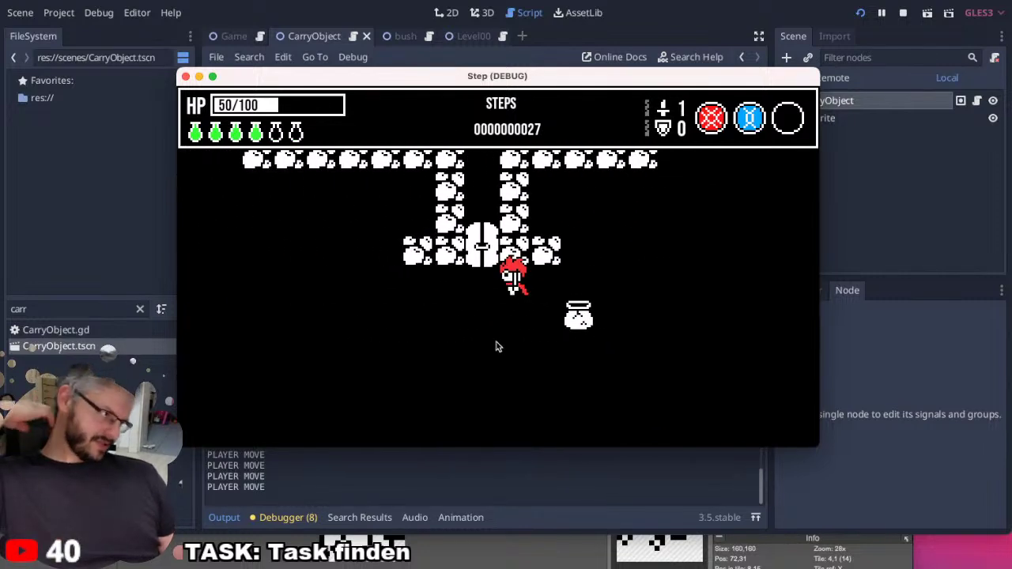
key("Down")
key("Right")
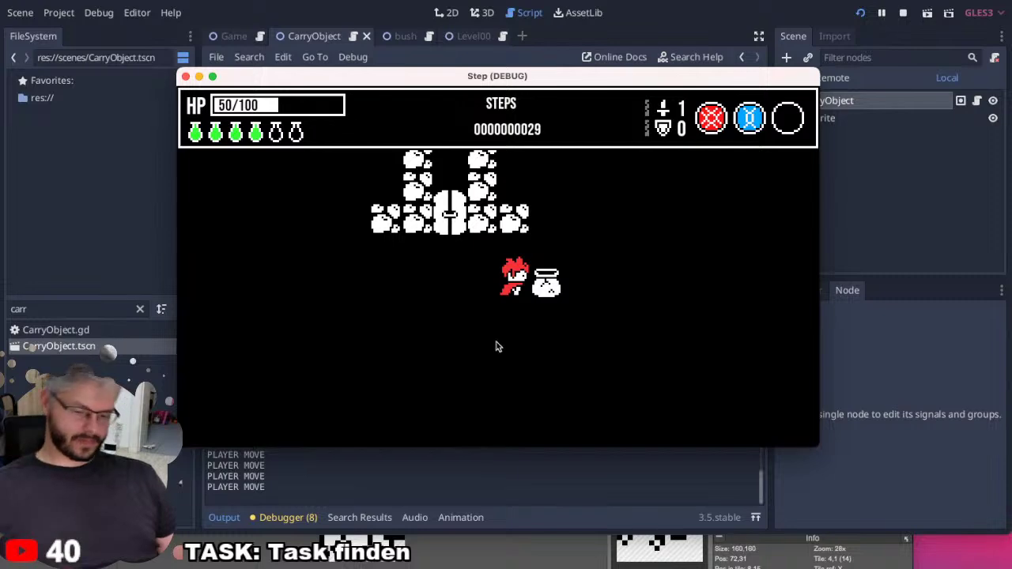
key("Escape")
Search the project files for play and open the Player.tscn scene.
double_click(36, 307)
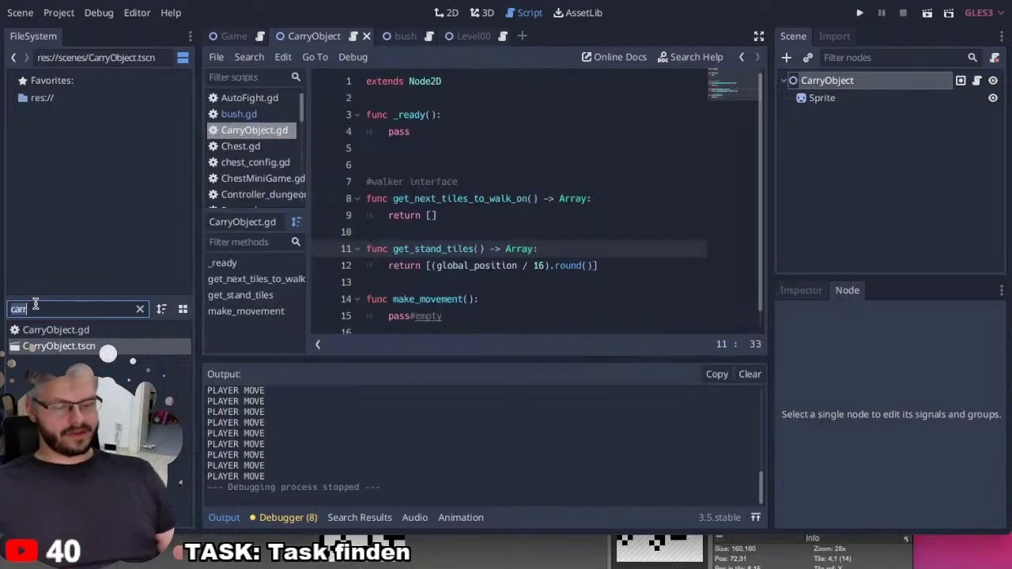
type("play")
left_click(41, 364)
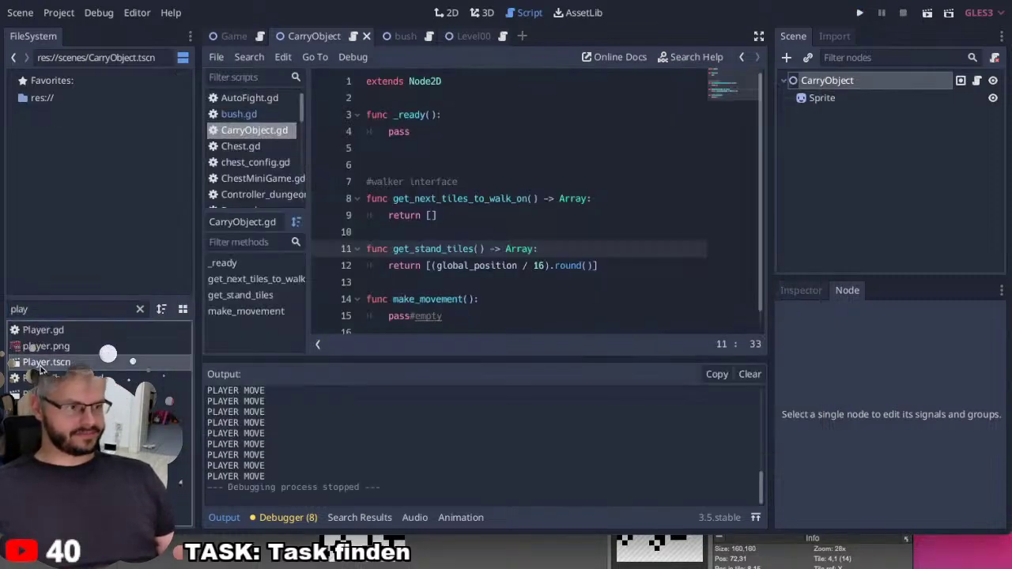
double_click(41, 364)
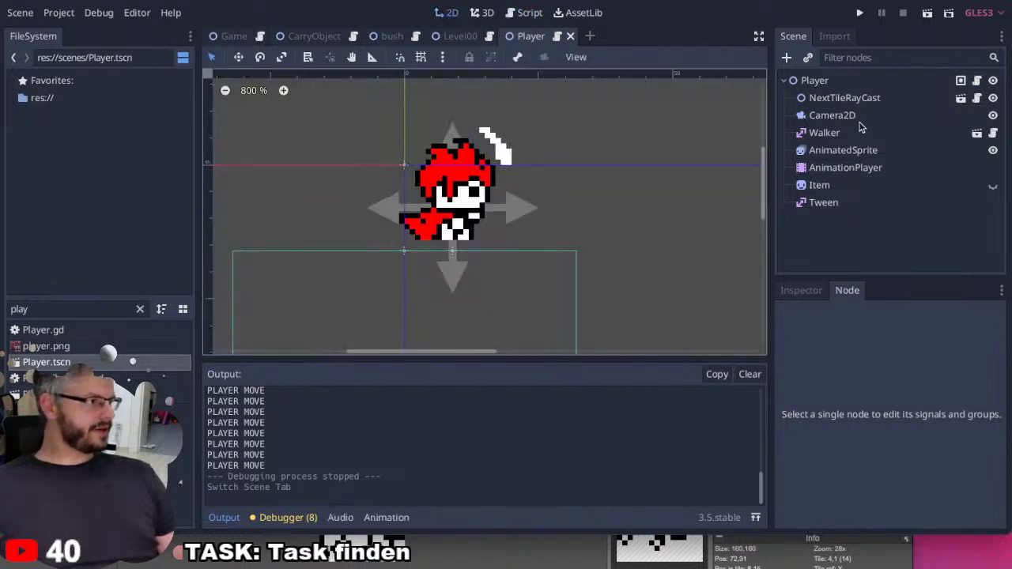
Examine the animation list of the Player's AnimatedSprite and select the grab_push_down animation.
left_click(846, 151)
scroll(293, 429, "down", 2)
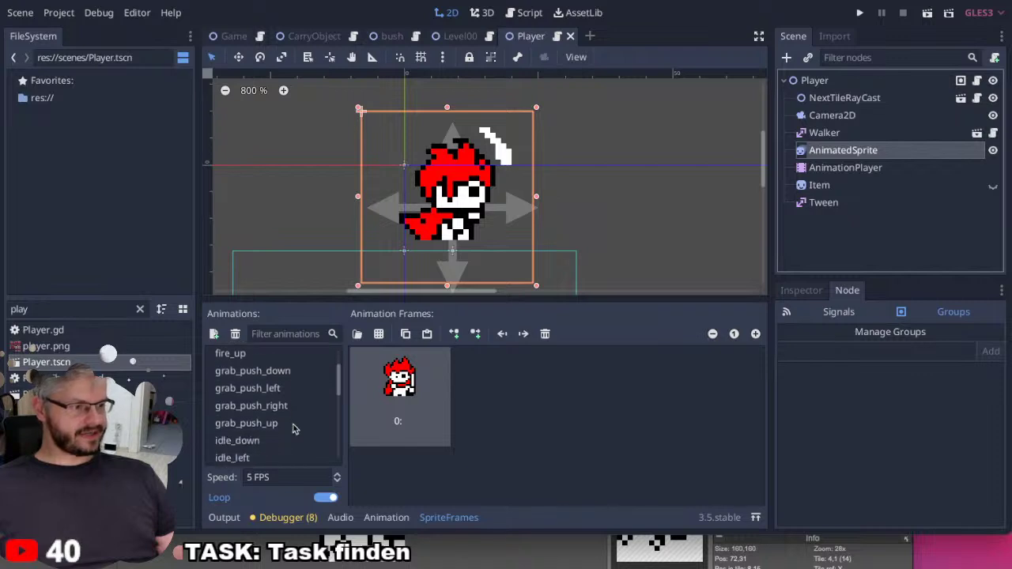
scroll(293, 429, "down", 10)
scroll(293, 428, "up", 12)
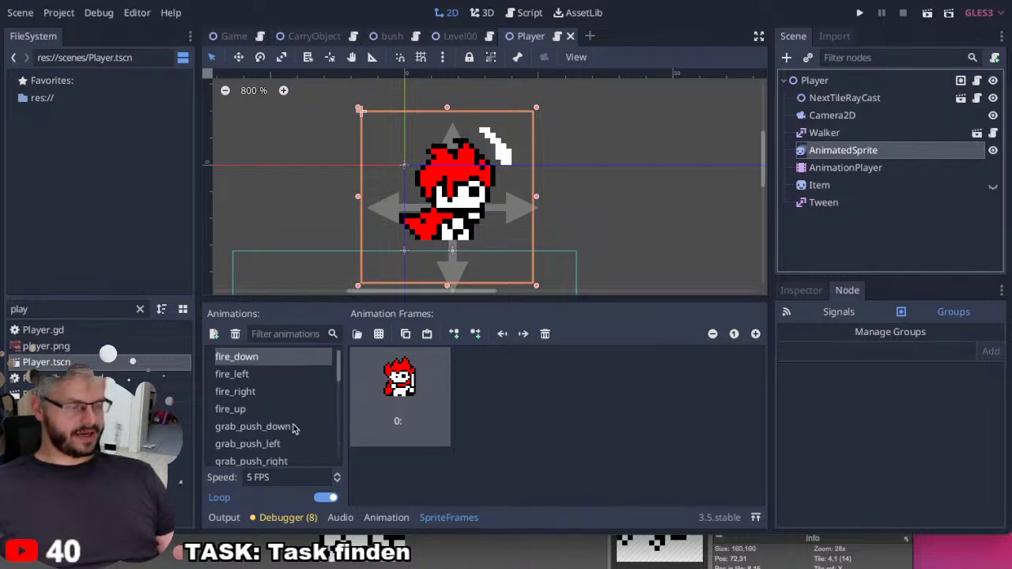
scroll(293, 428, "down", 2)
left_click(274, 380)
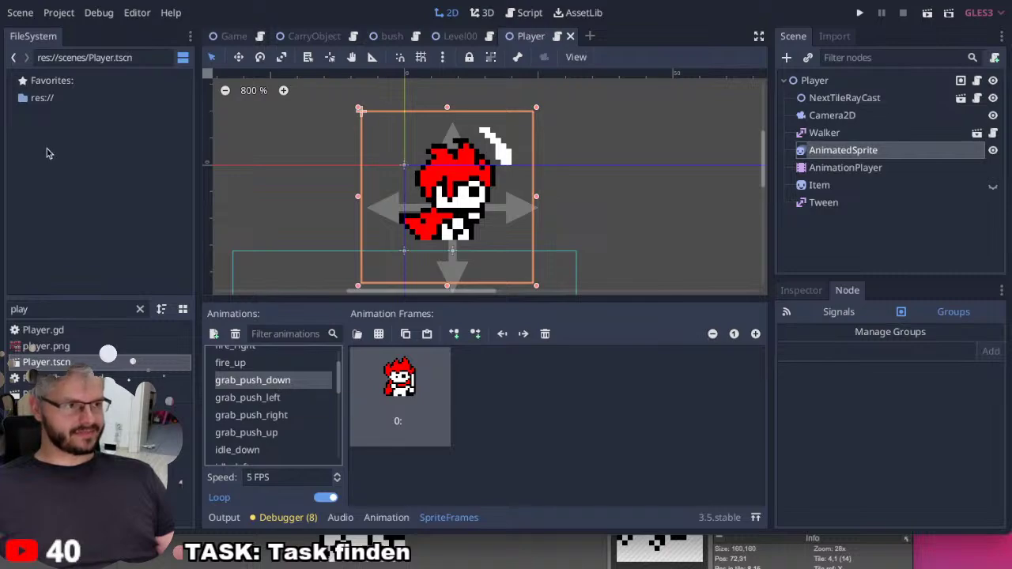
Switch to the pixel-art editor and show the player sprite sheet.
key("super+Tab")
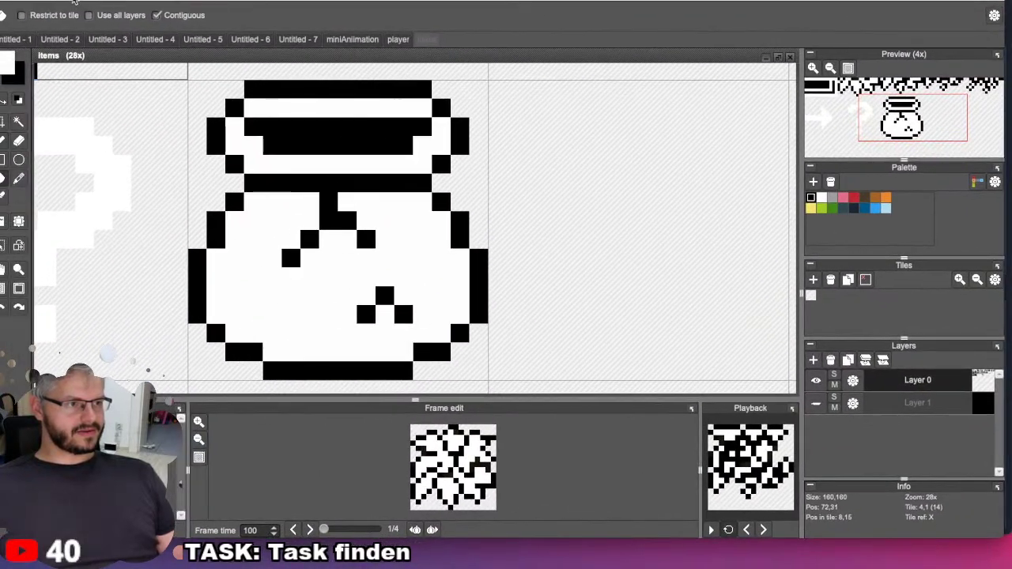
left_click(398, 39)
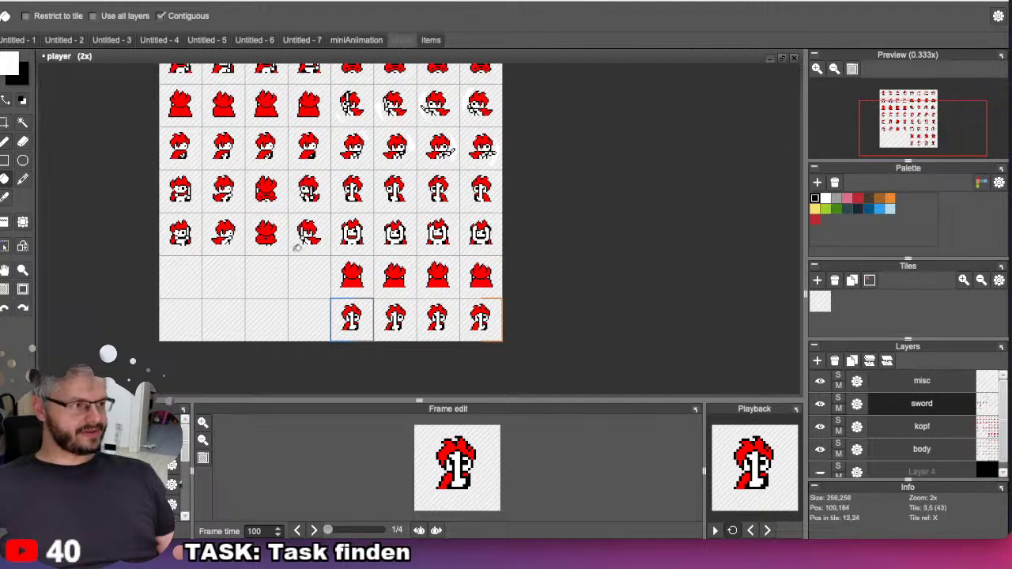
Review the player sprite sheet, return to Godot and compare the grab_push animations, ending on grab_push_down.
left_click_drag(231, 195, 260, 271)
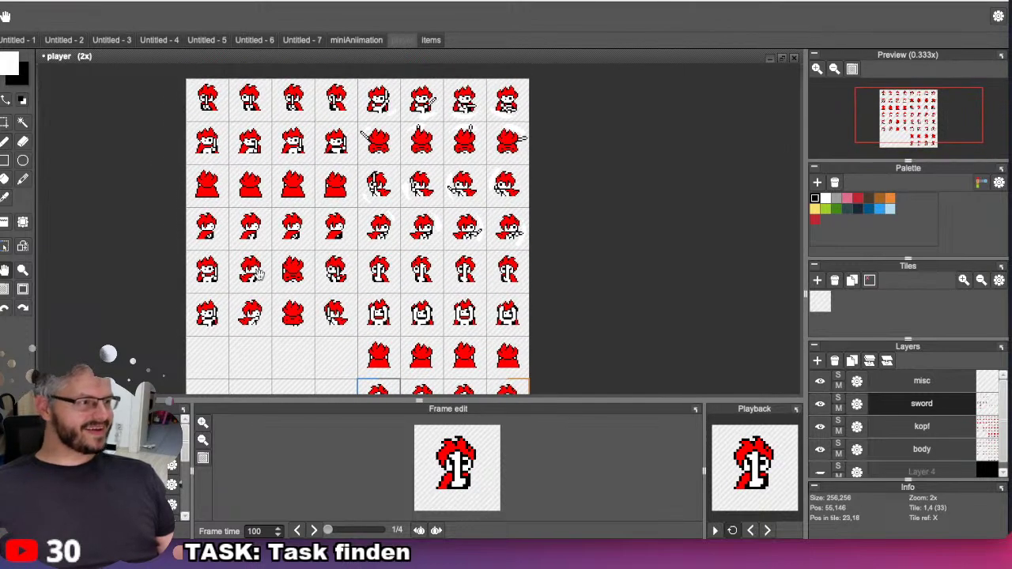
key("f")
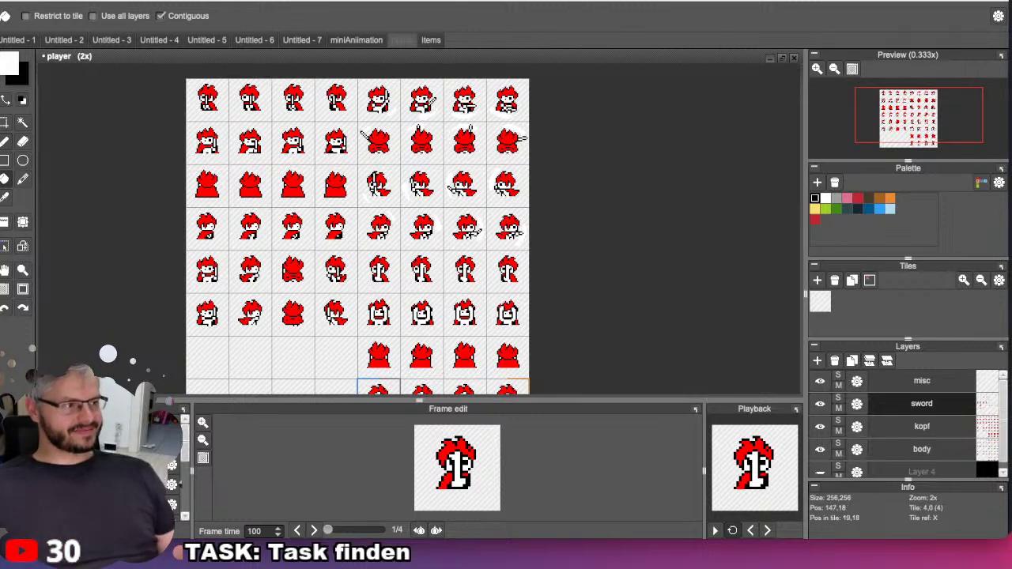
key("super+Tab")
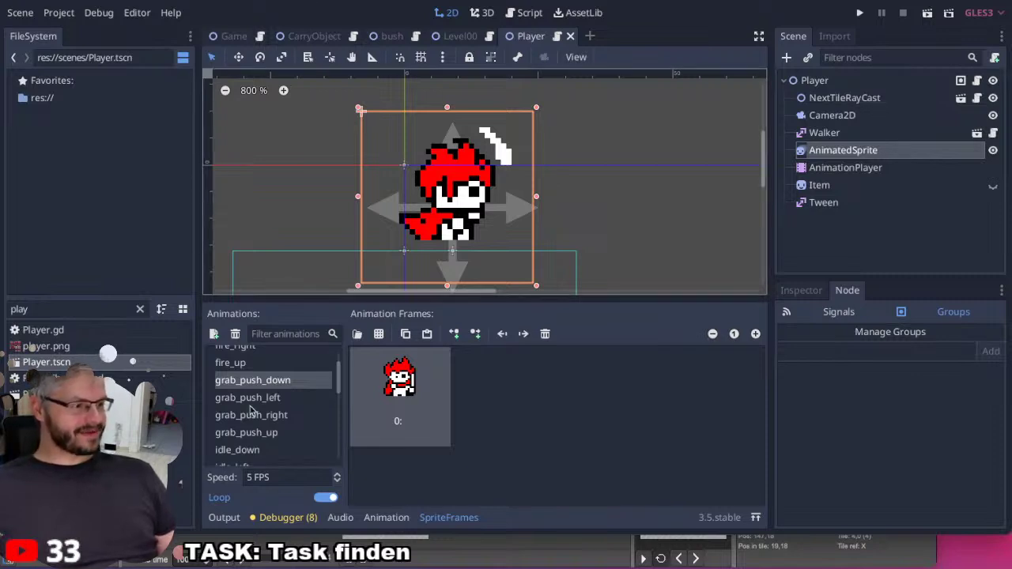
key("Down")
key("Down")
key("Down")
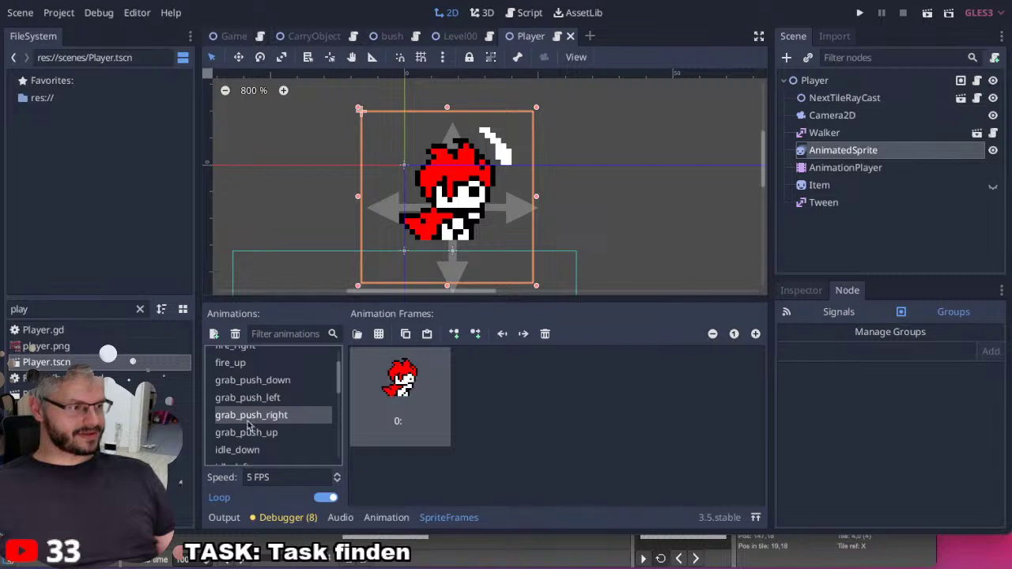
left_click(242, 383)
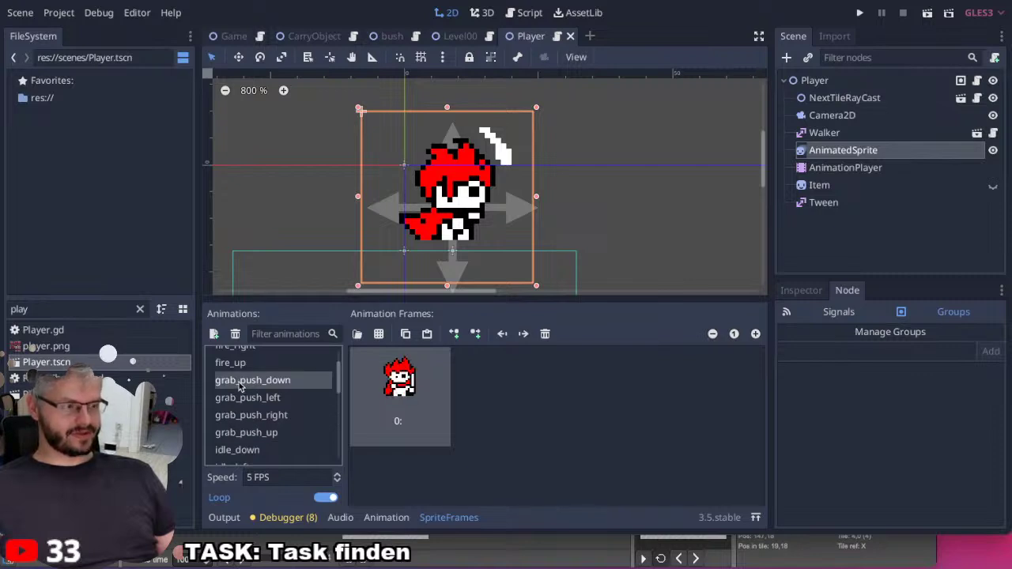
key("ctrl+d")
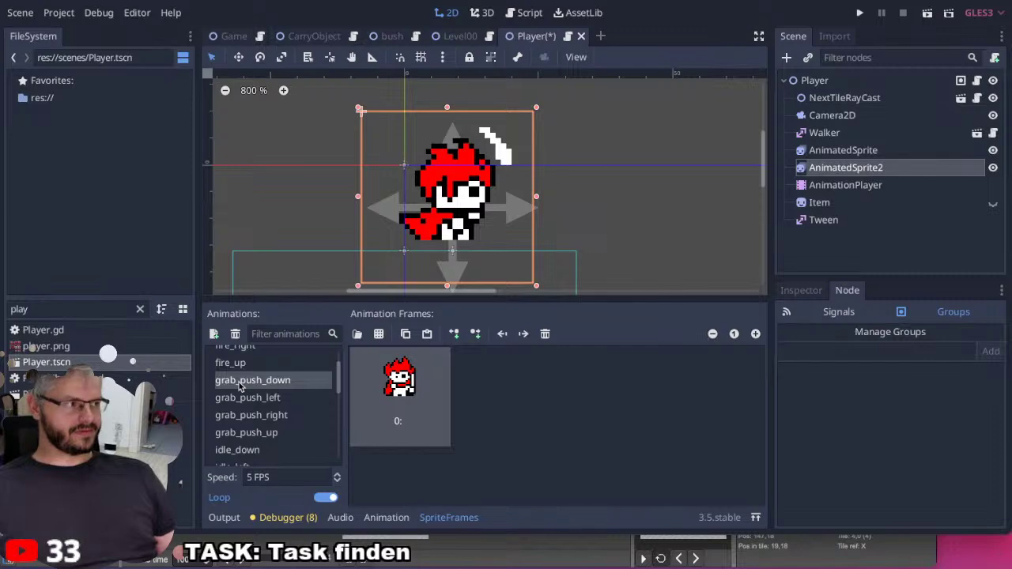
left_click(882, 150)
left_click(870, 167)
key("Delete")
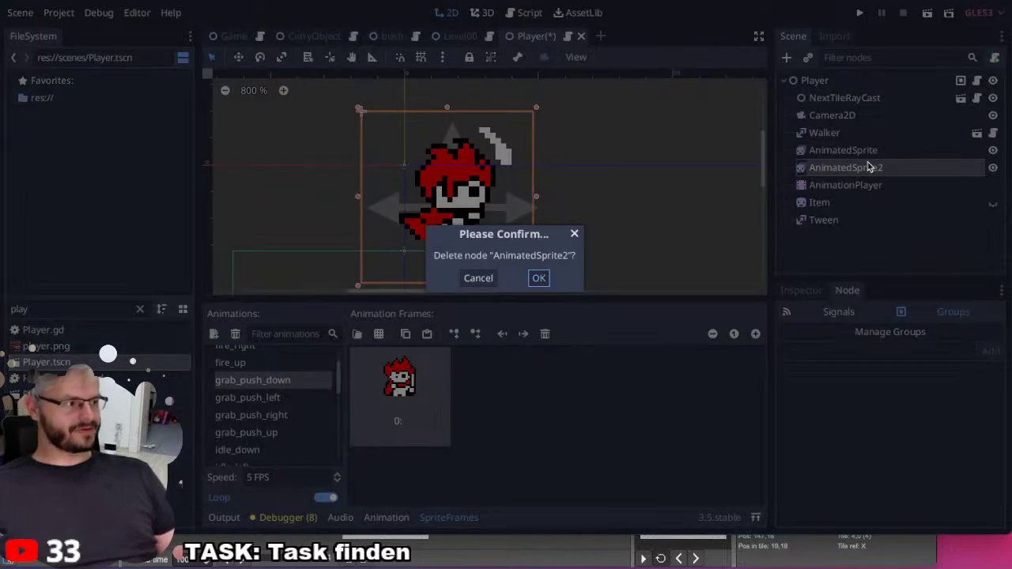
key("Return")
left_click(812, 152)
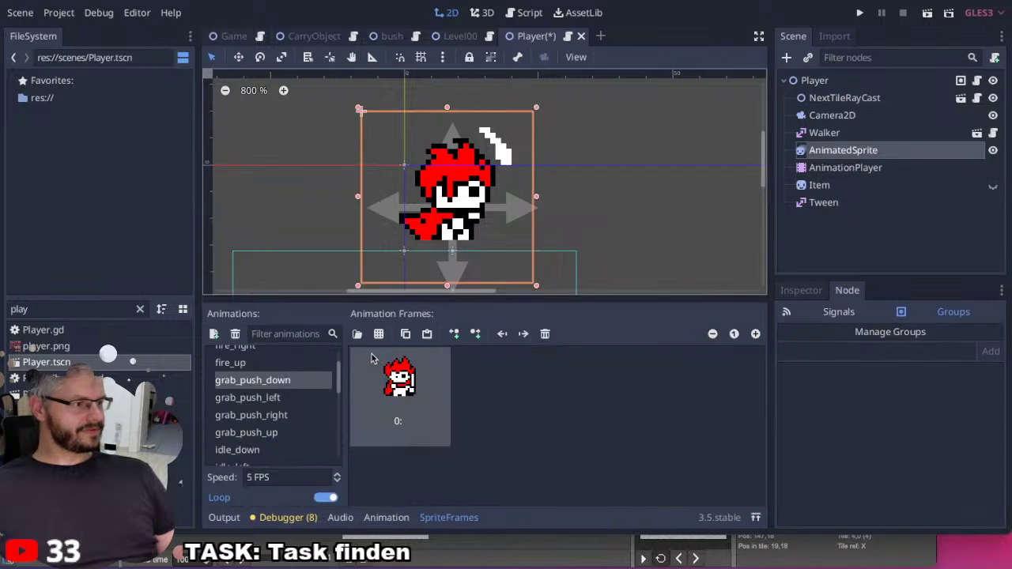
Add a new animation to the player's AnimatedSprite and name it lift_up_up.
left_click(215, 334)
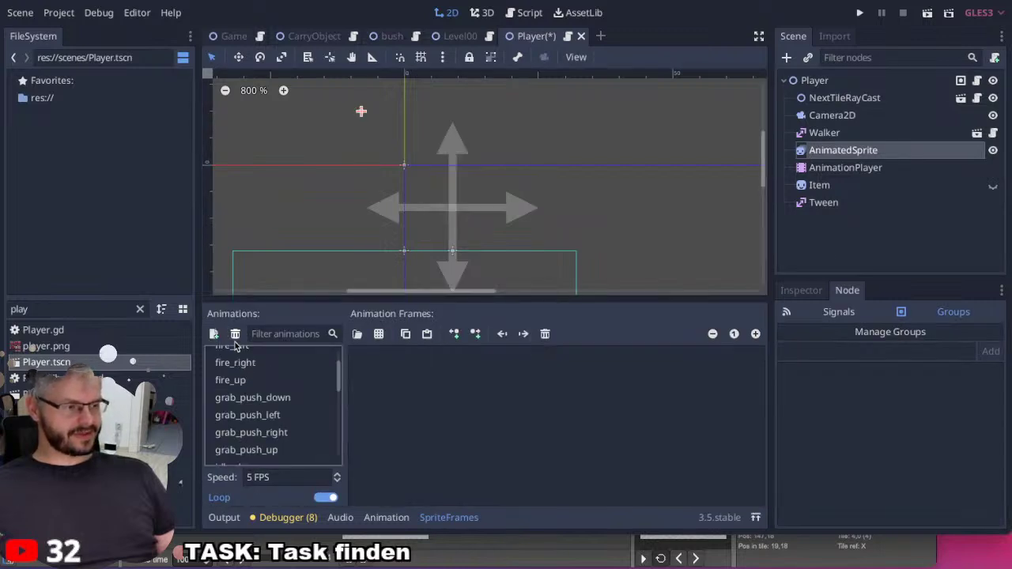
scroll(263, 448, "down", 5)
scroll(264, 448, "up", 5)
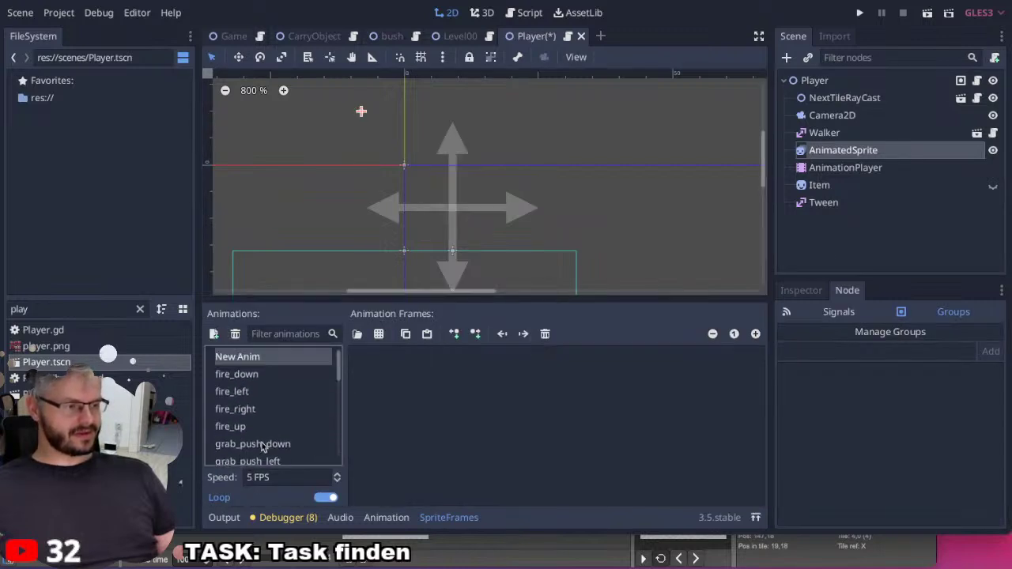
double_click(255, 357)
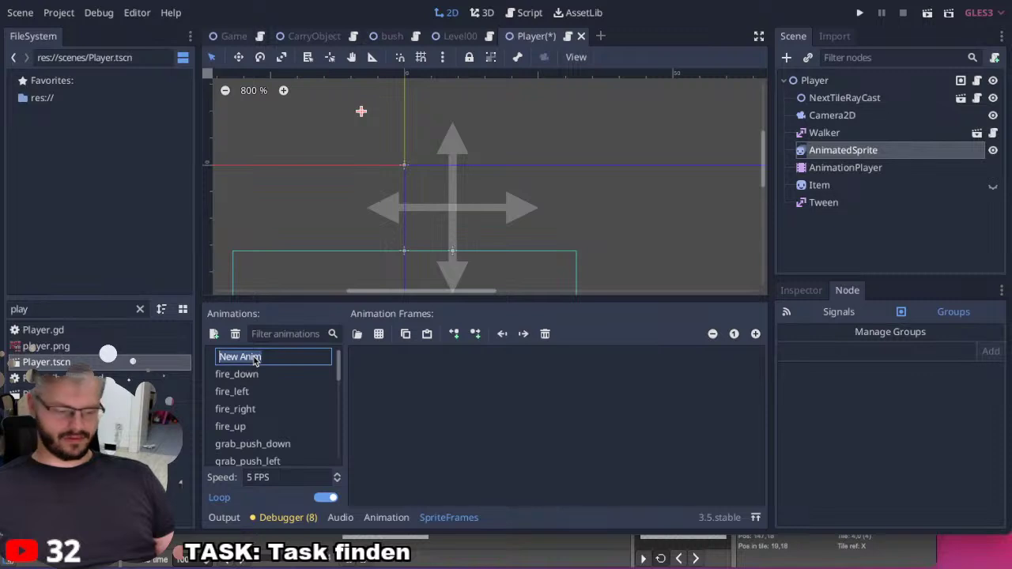
type("lift_up")
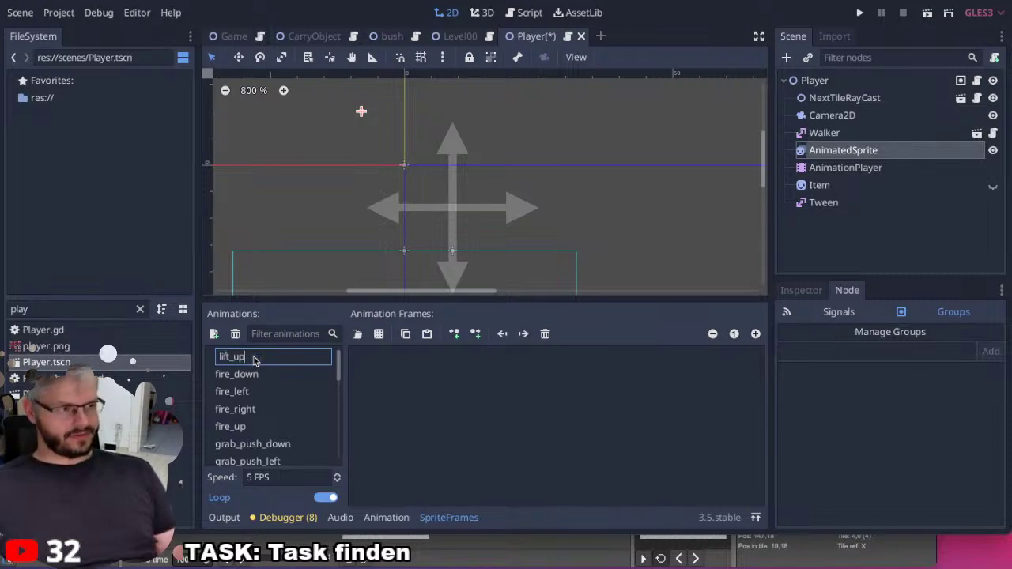
type("_")
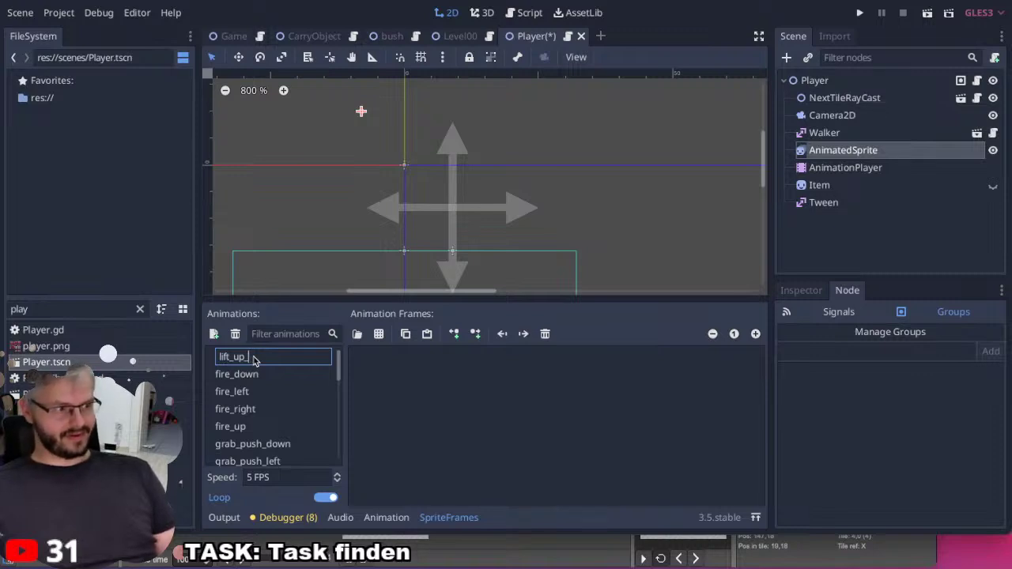
type("up")
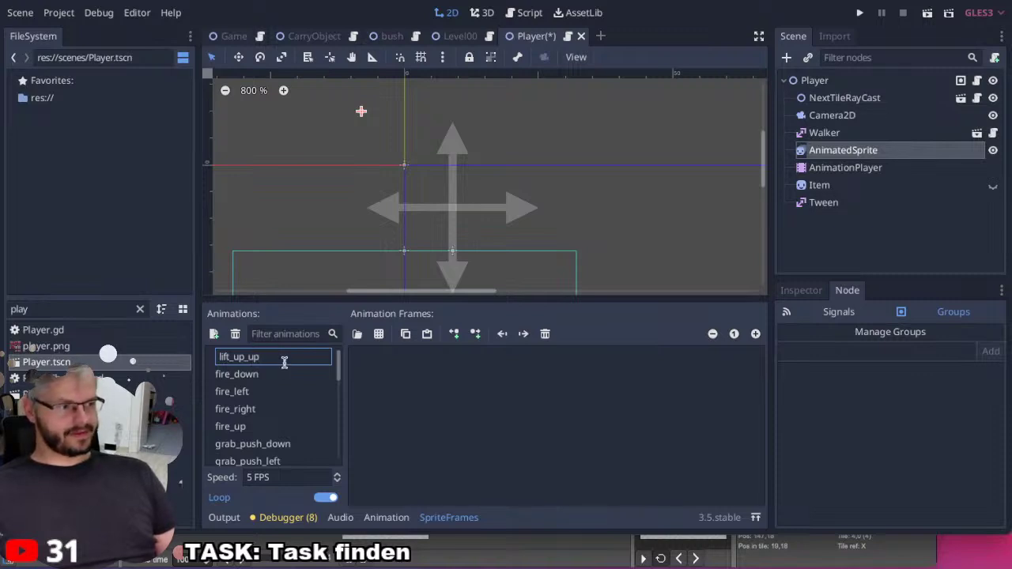
key("Return")
Compare the frames of the existing idle, push and grab_push animations.
scroll(267, 425, "down", 3)
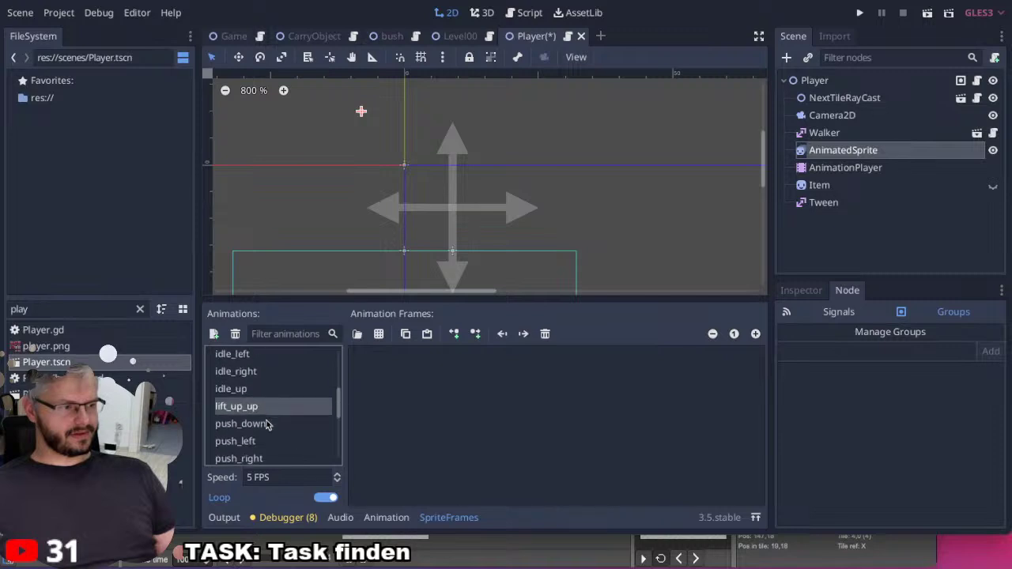
left_click(227, 389)
left_click(238, 431)
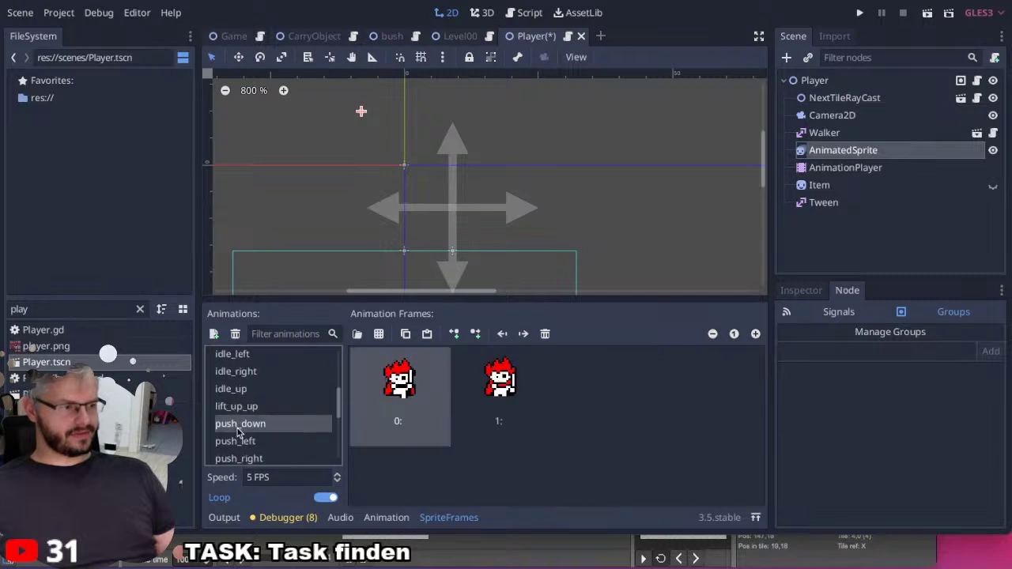
left_click(236, 443)
left_click(237, 378)
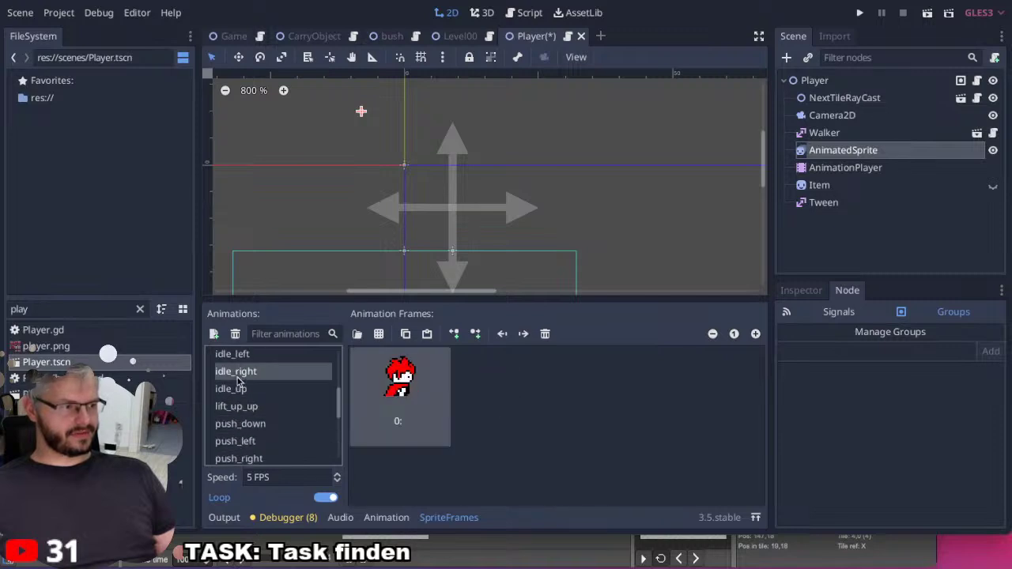
scroll(237, 379, "up", 3)
left_click(233, 403)
left_click(232, 370)
scroll(231, 384, "up", 1)
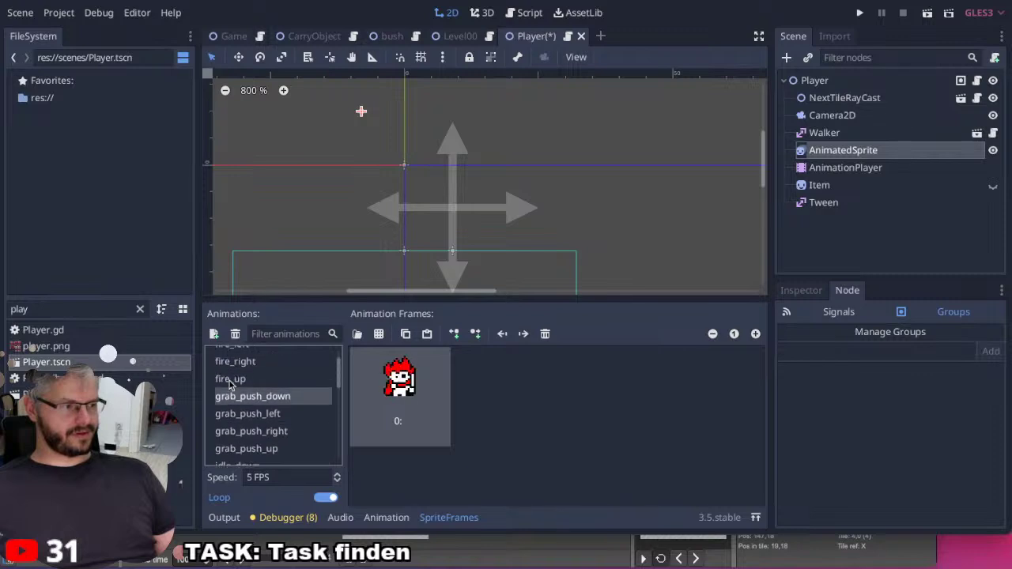
scroll(229, 385, "up", 1)
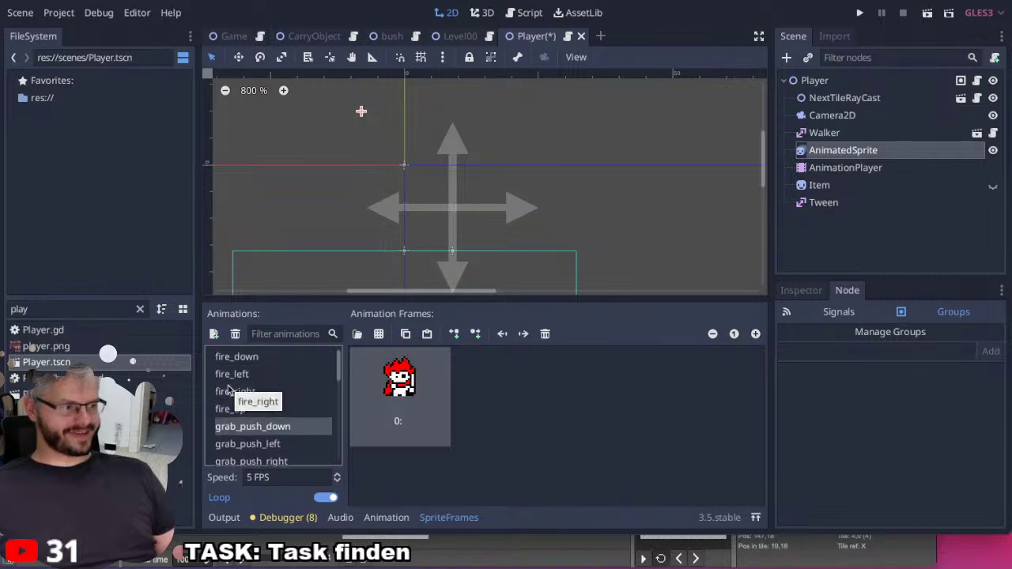
Check the frames, speed and loop settings of the walk, slash and push animations, ending on lift_up_up.
key("Down")
key("Down")
key("Down")
key("Down")
scroll(228, 390, "down", 5)
left_click(230, 427)
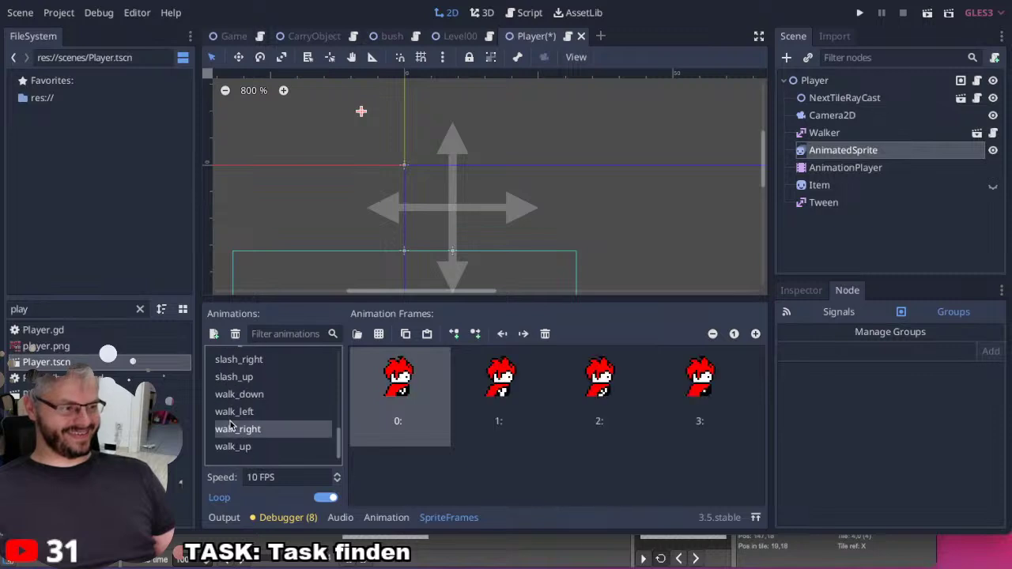
key("Up")
key("Up")
key("Up")
key("Up")
key("Up")
key("Up")
key("Up")
key("Down")
key("Down")
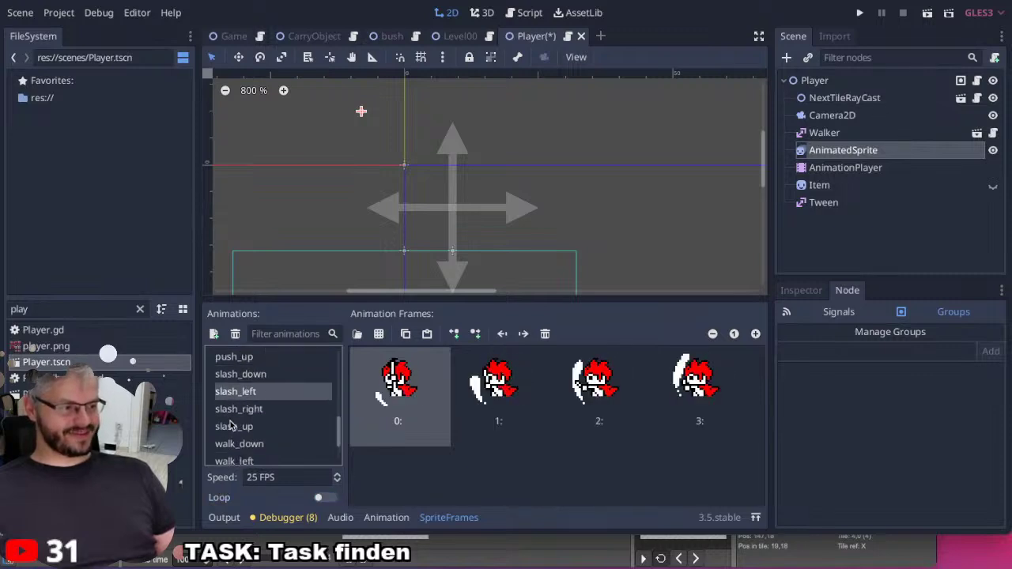
key("Down")
key("Down")
key("Up")
key("Up")
key("Up")
key("Up")
key("Up")
key("Up")
key("Up")
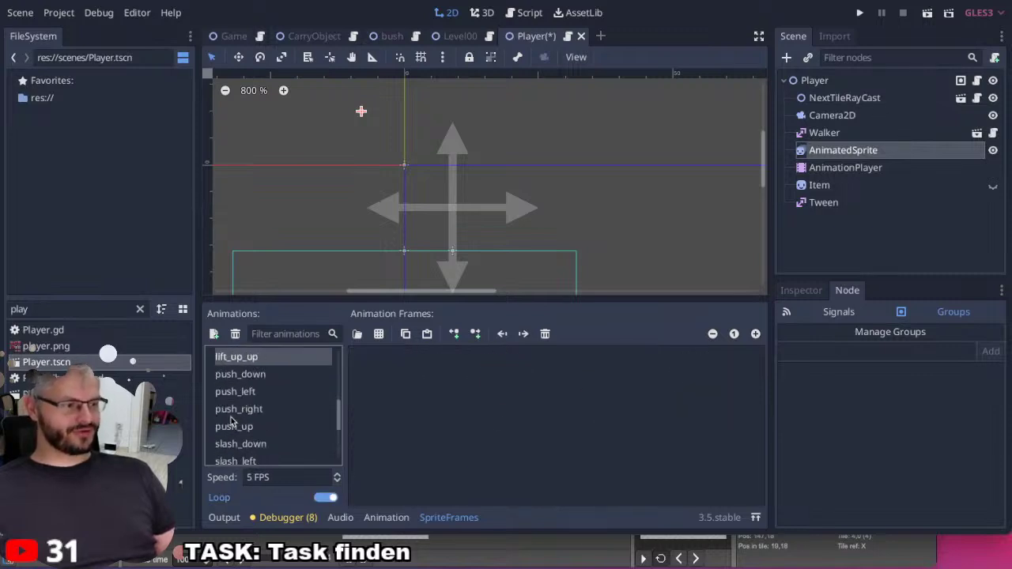
key("Up")
key("Down")
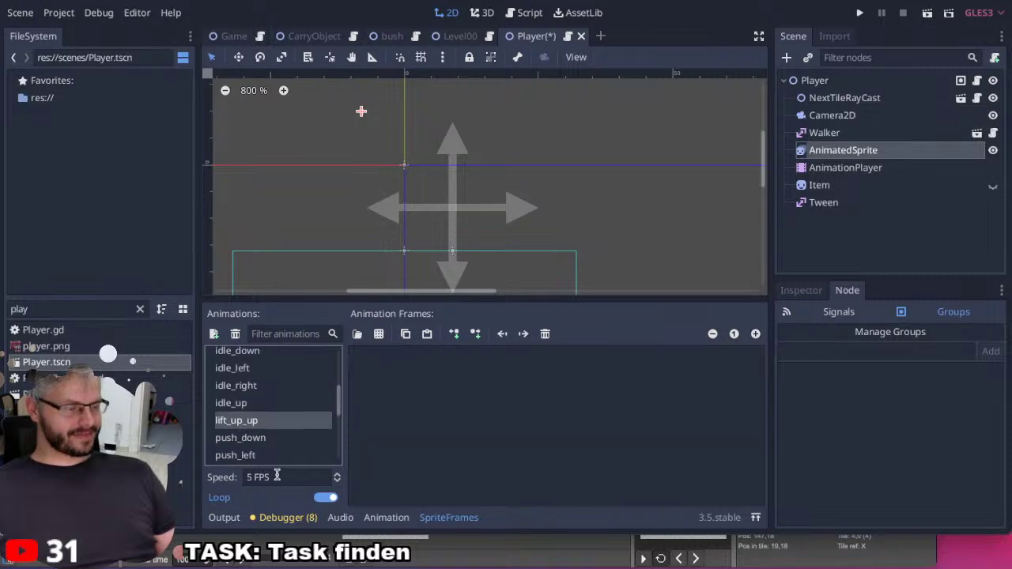
Turn off looping for lift_up_up and load assets/player.png as the sprite sheet for its frames.
left_click(320, 499)
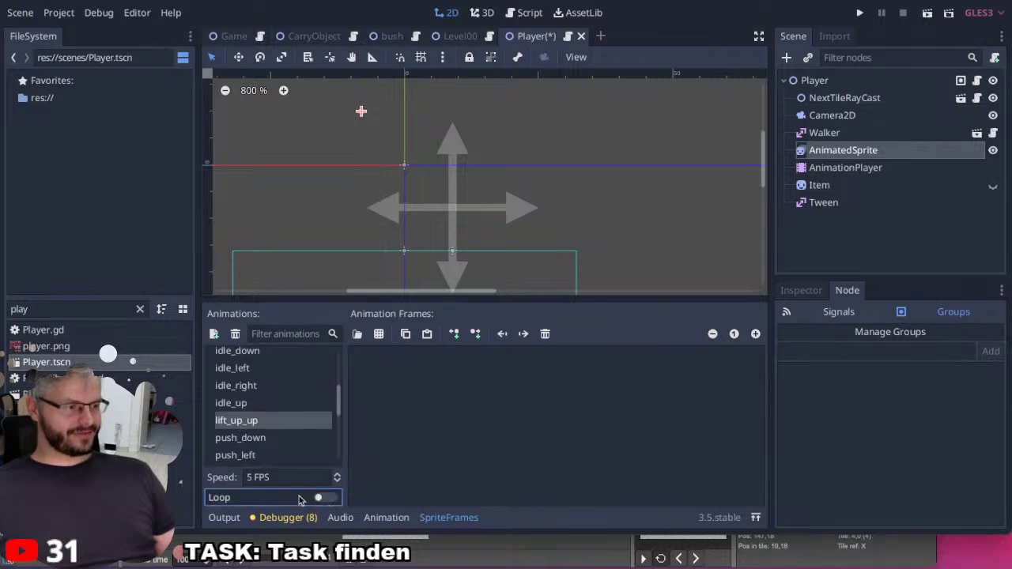
left_click(378, 336)
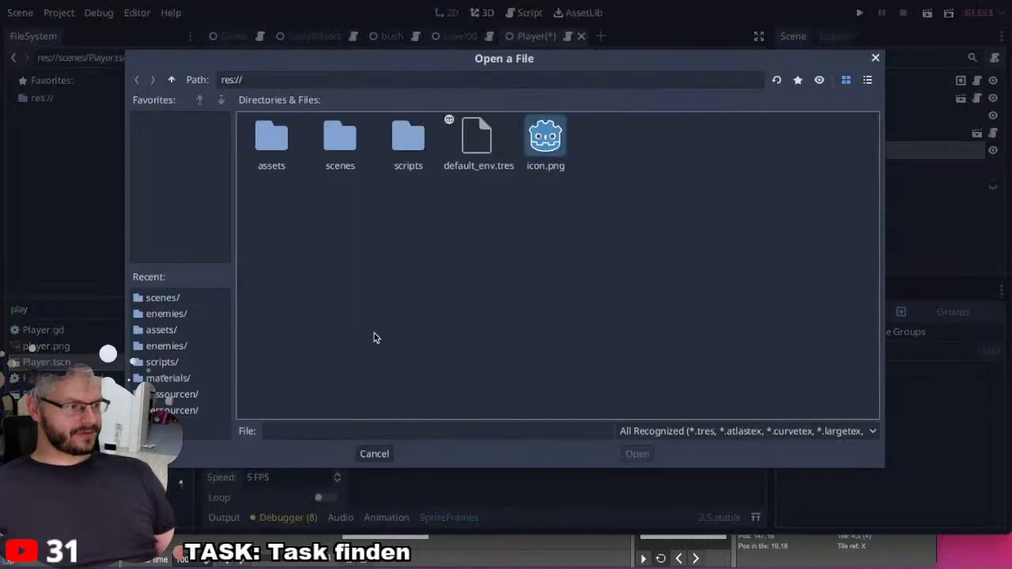
double_click(297, 142)
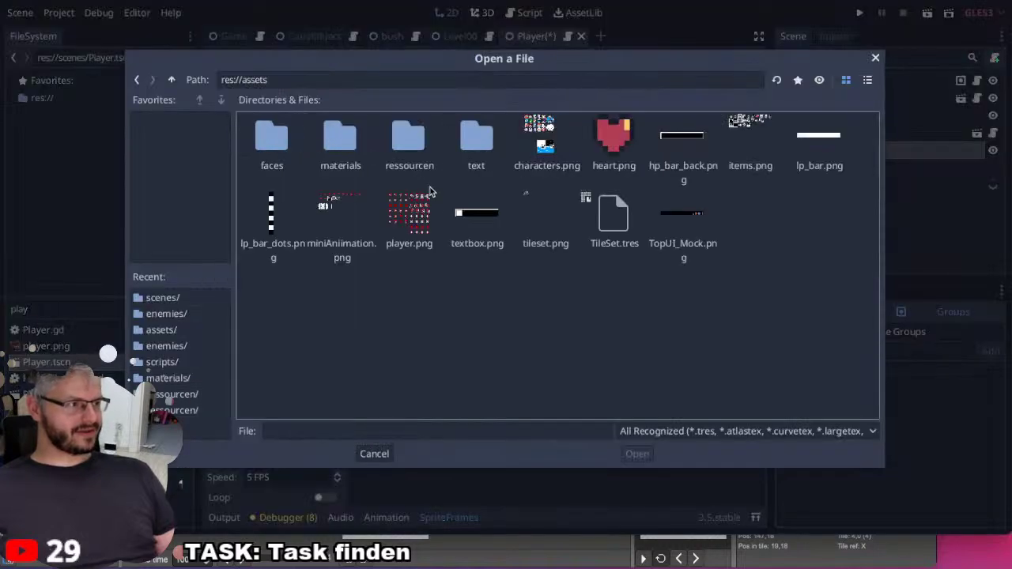
double_click(419, 212)
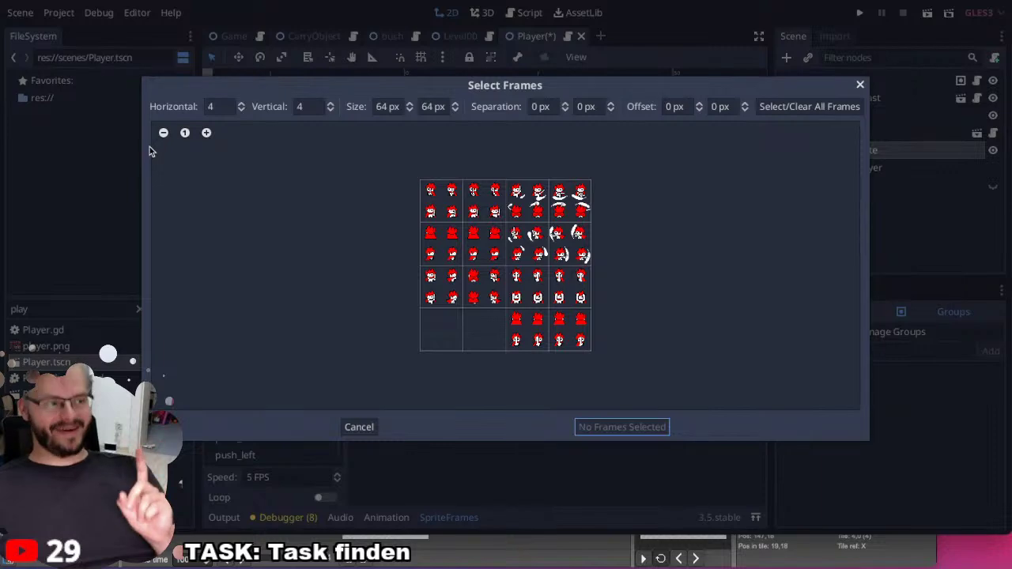
Divide the player sprite sheet into 8 horizontal and 8 vertical frames.
left_click(207, 133)
left_click(207, 133)
left_click(207, 132)
left_click(207, 133)
left_click(207, 133)
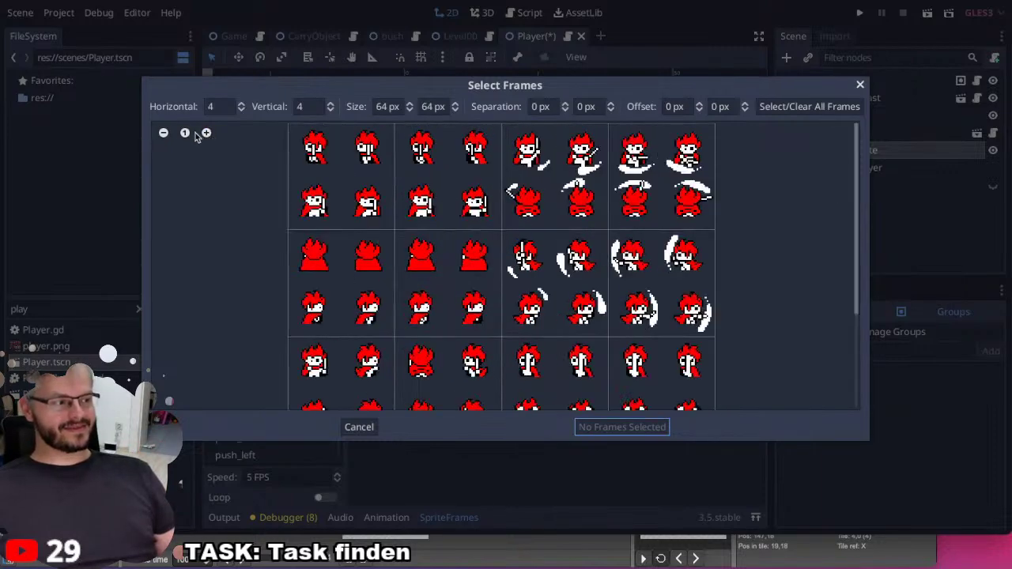
left_click(163, 133)
left_click(164, 133)
left_click(164, 133)
left_click(164, 133)
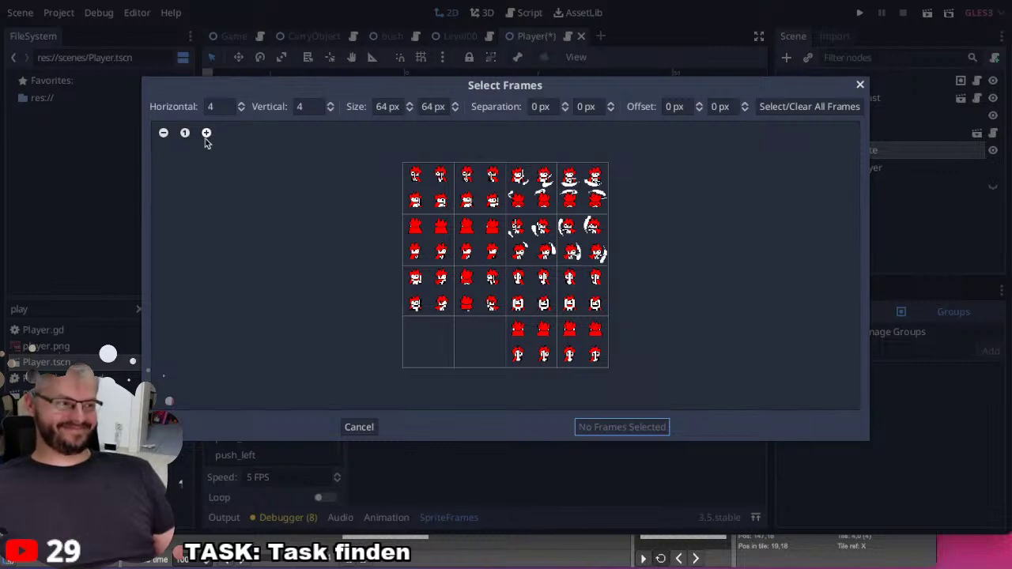
left_click(229, 106)
type("8")
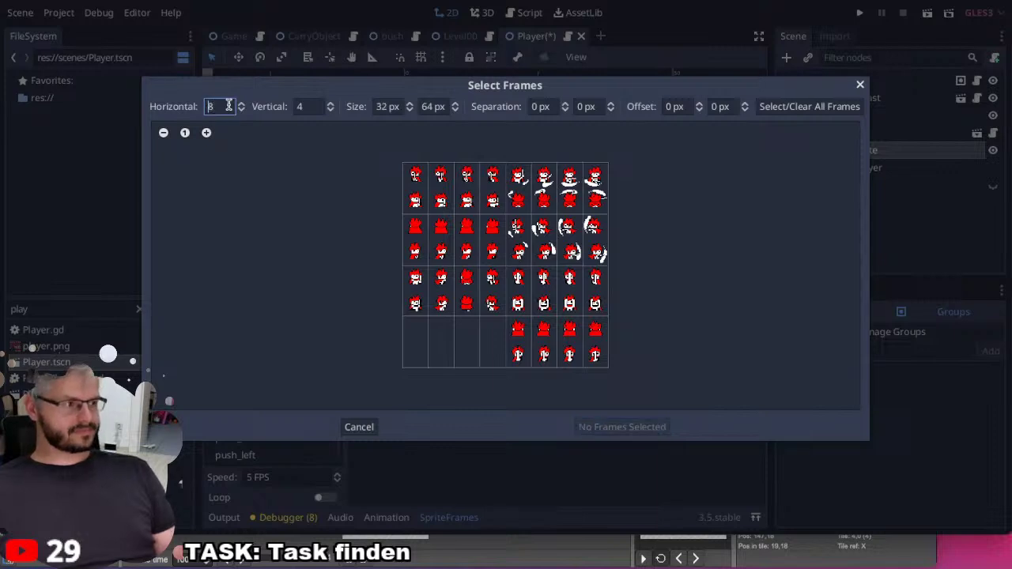
left_click(303, 106)
type("8")
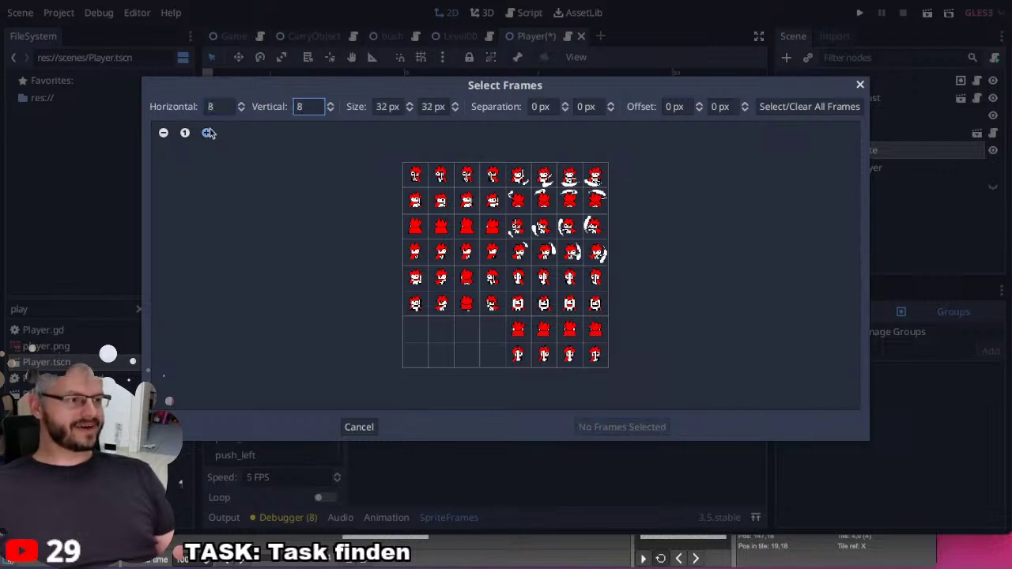
left_click(206, 133)
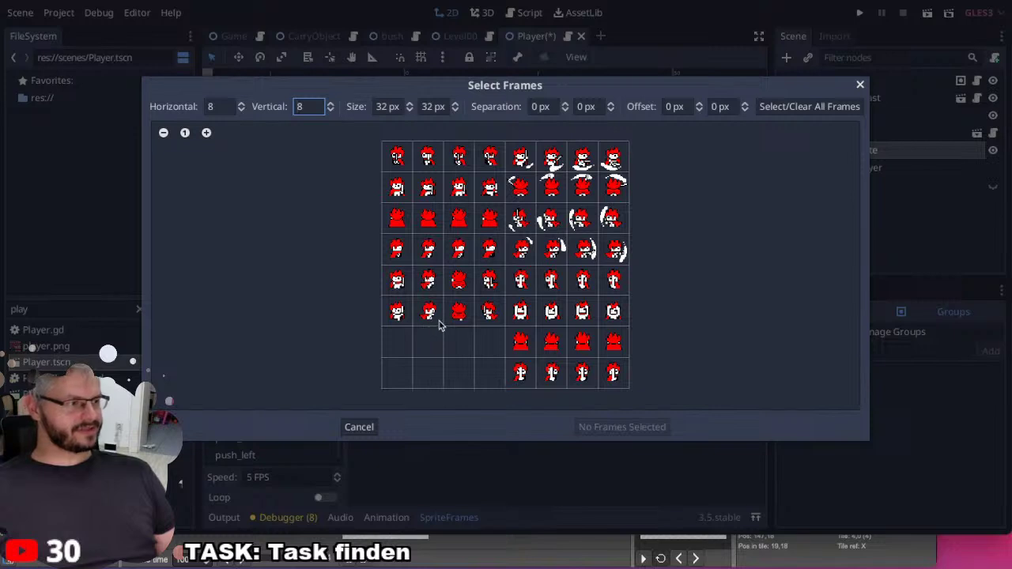
Add the back-view frames at row 5, column 3 and row 7, column 5 of the sheet to lift_up_up.
left_click(460, 285)
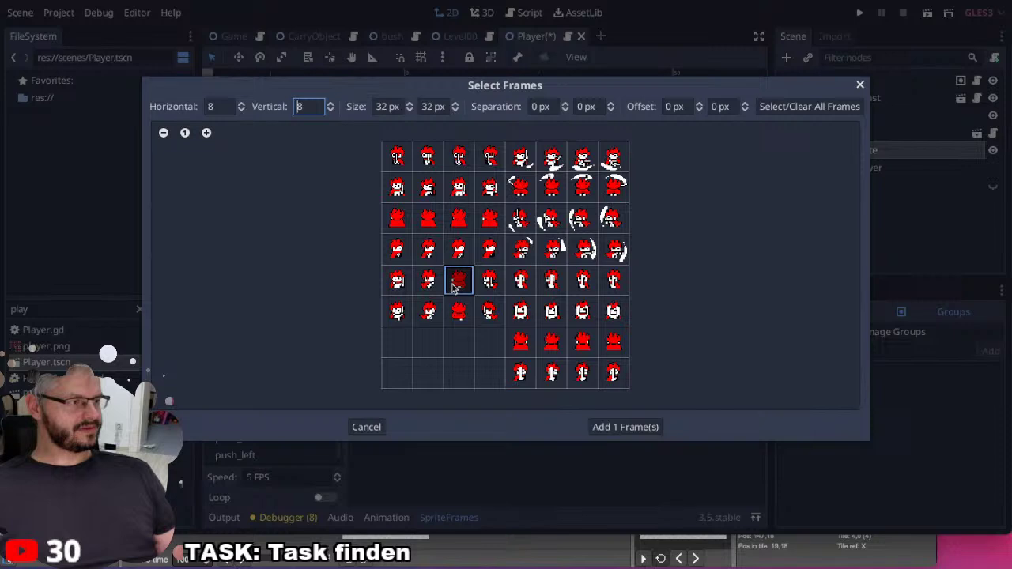
left_click(520, 345)
left_click(615, 428)
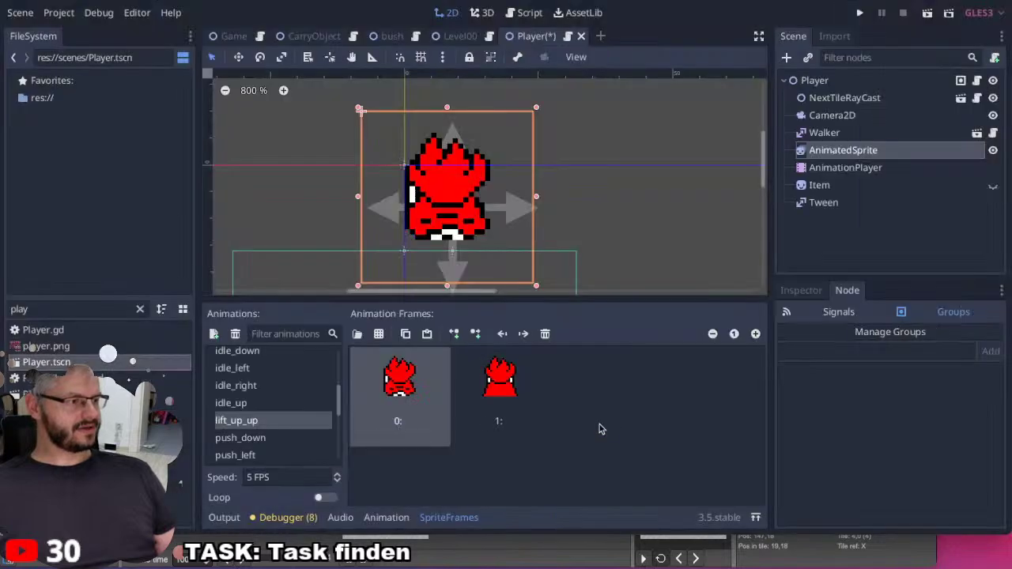
Add a new animation to the player's AnimatedSprite and name it lift_up_down.
left_click(213, 334)
scroll(254, 447, "up", 4)
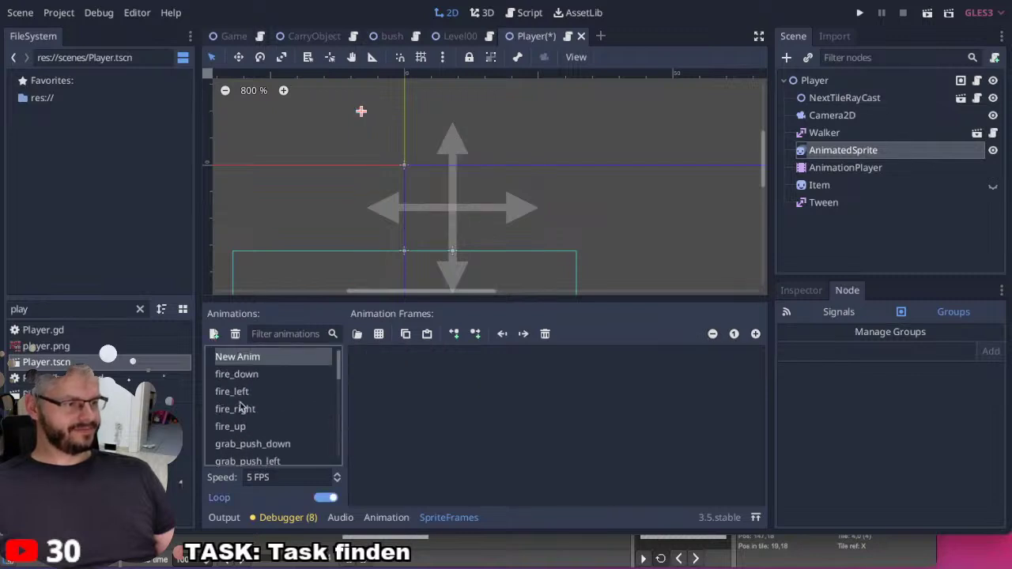
double_click(238, 357)
type("lift")
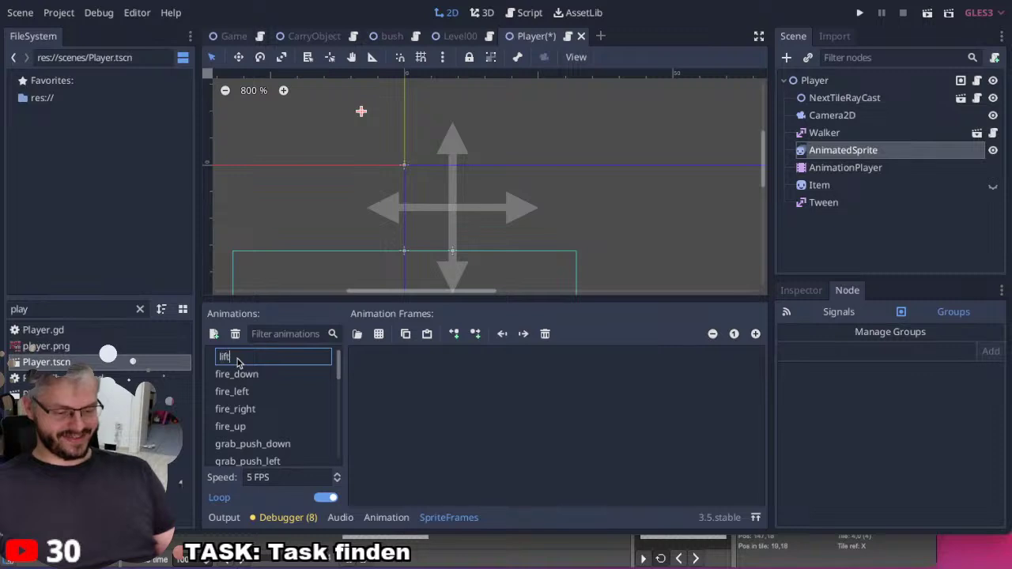
type("_up_down")
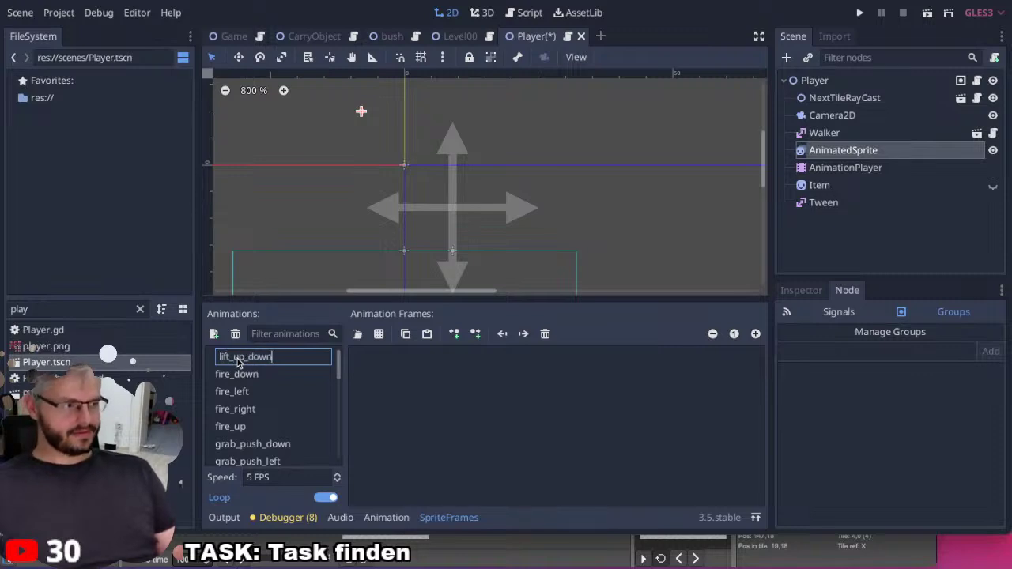
key("Return")
Add the front-view frames at row 5, column 1 and row 6, column 5 of assets/player.png to lift_up_down.
scroll(271, 415, "down", 8)
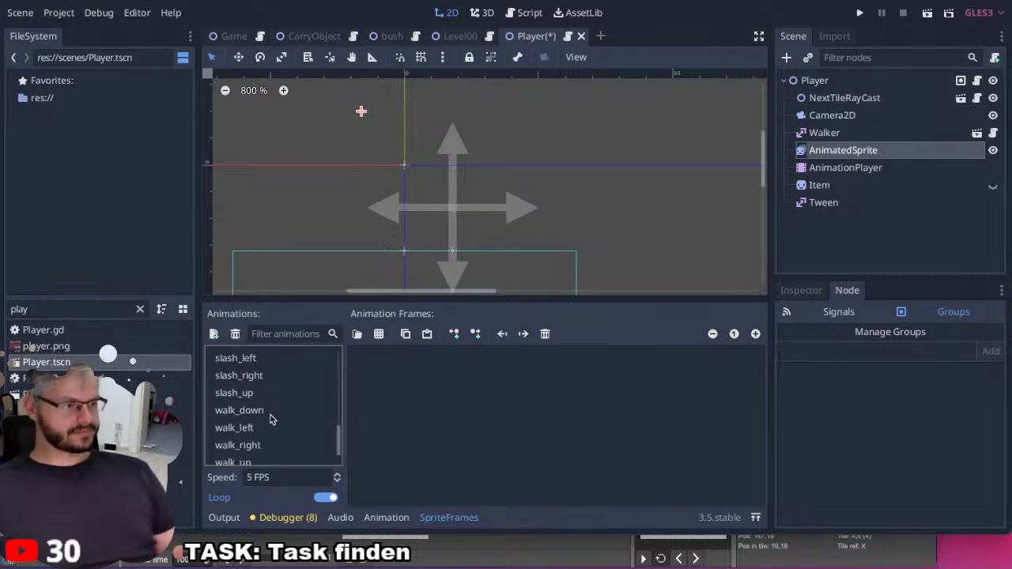
scroll(300, 391, "up", 2)
left_click(386, 336)
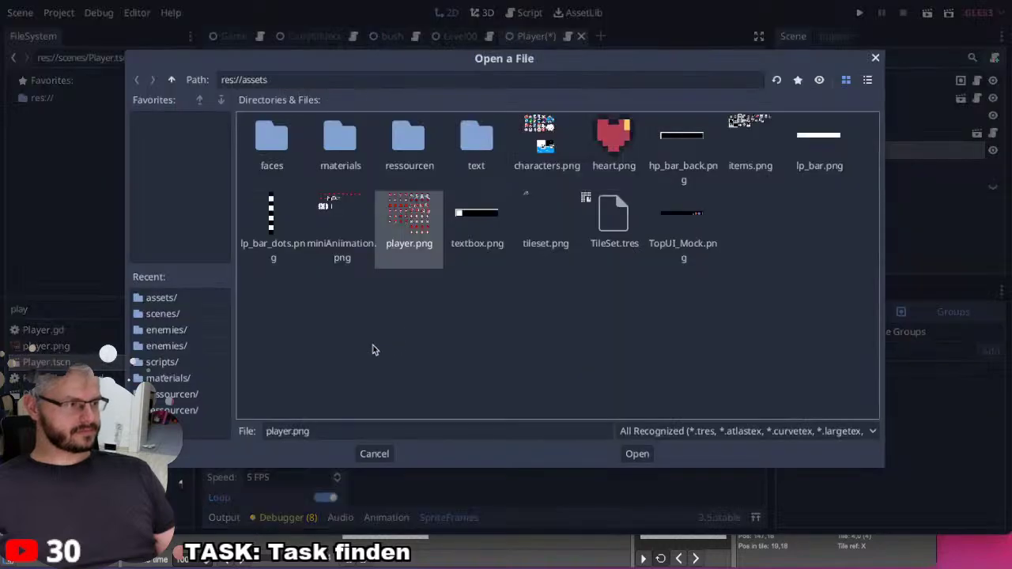
double_click(392, 224)
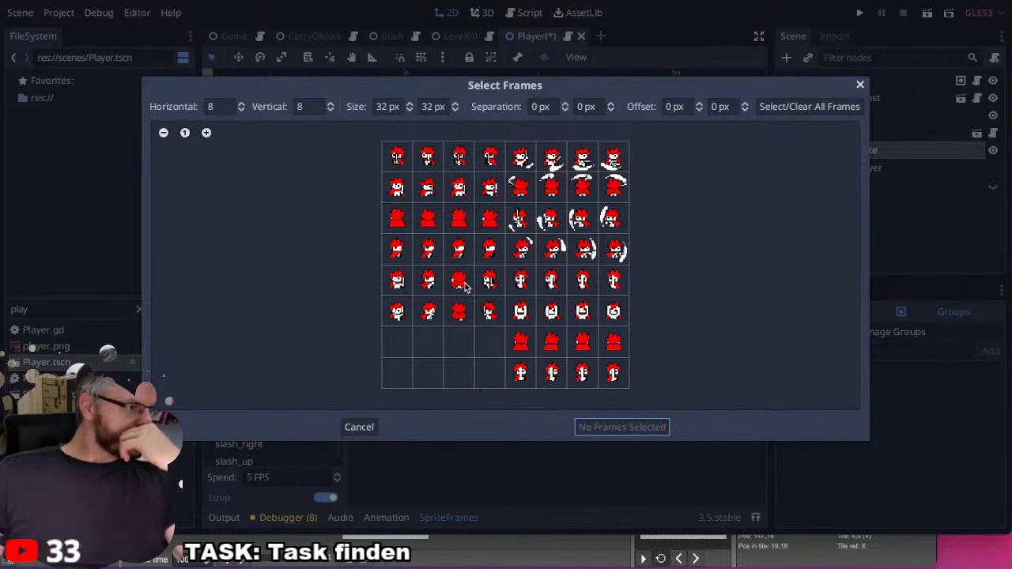
left_click(398, 288)
left_click(521, 312)
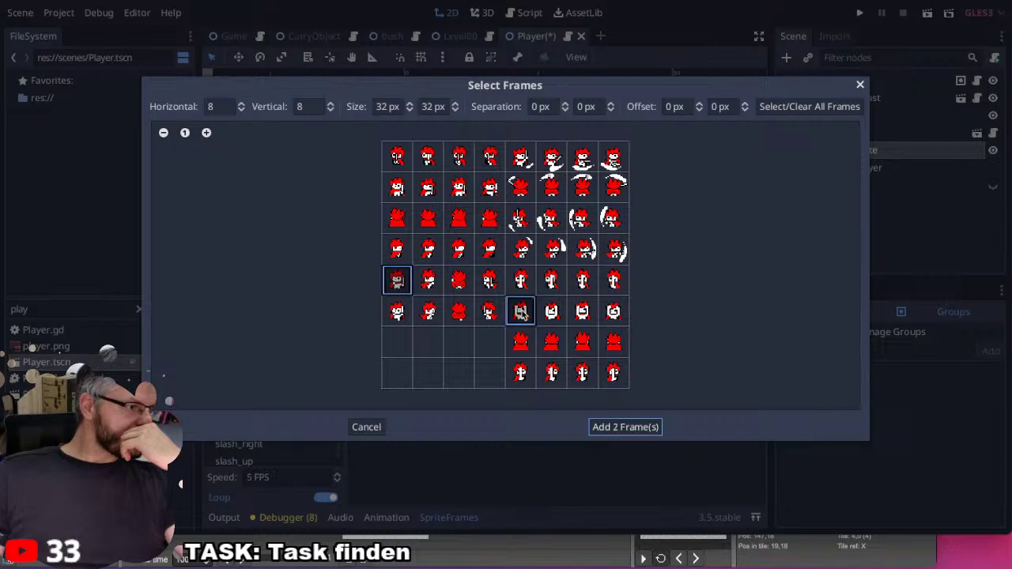
left_click(609, 427)
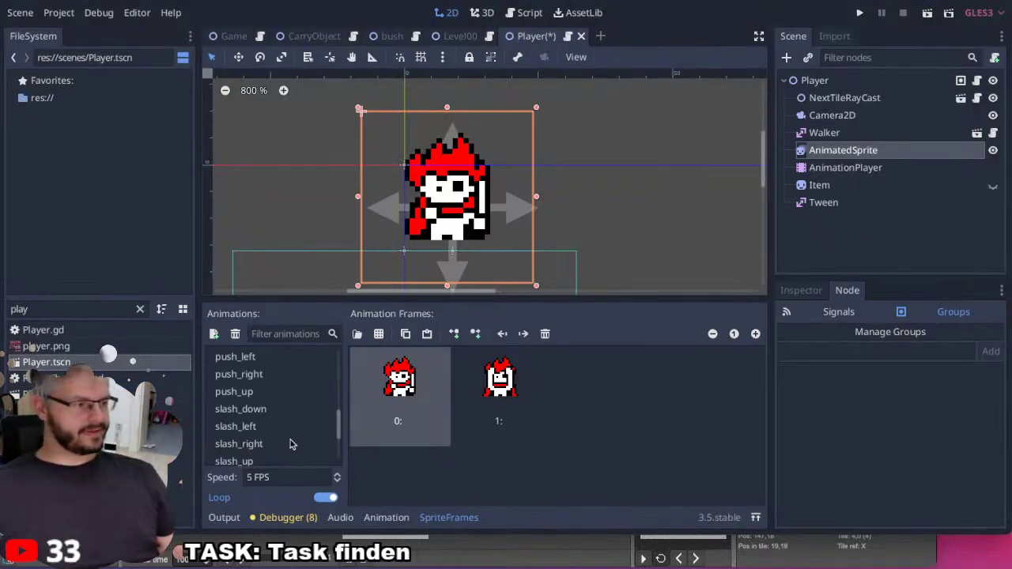
Add another animation to the sprite frames and name it lift_up_left.
left_click(215, 335)
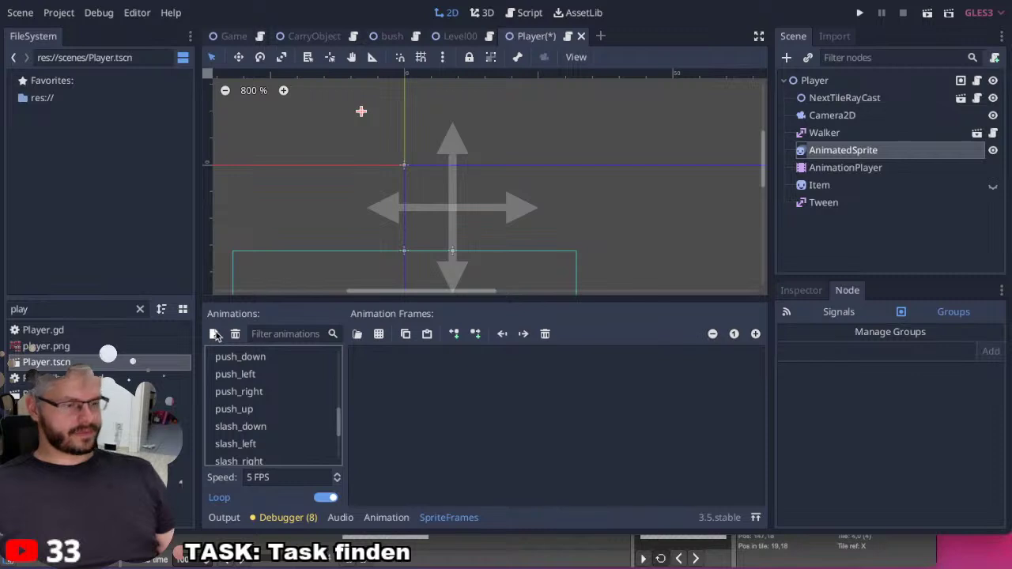
double_click(244, 357)
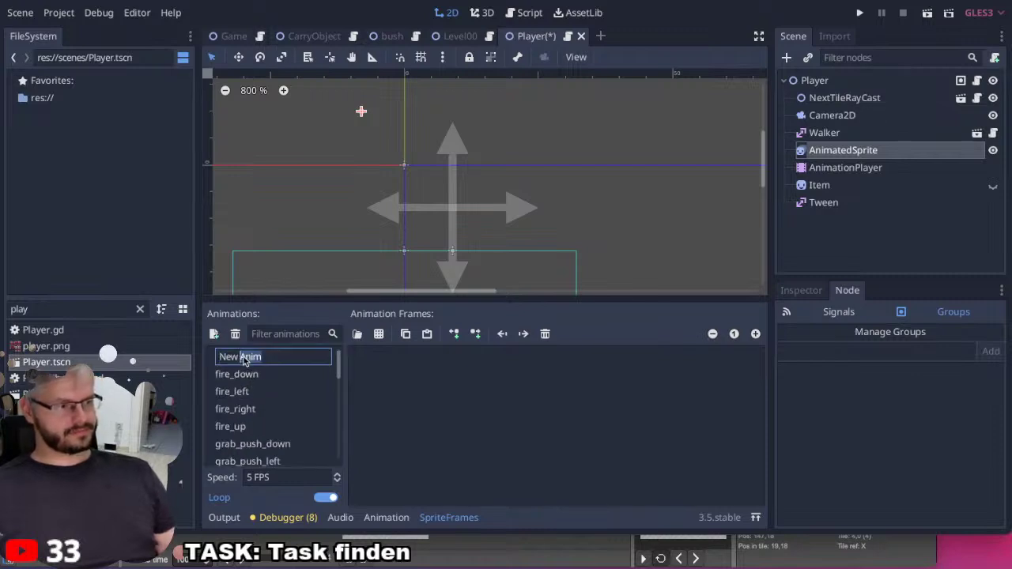
key("ctrl+a")
type("lift_")
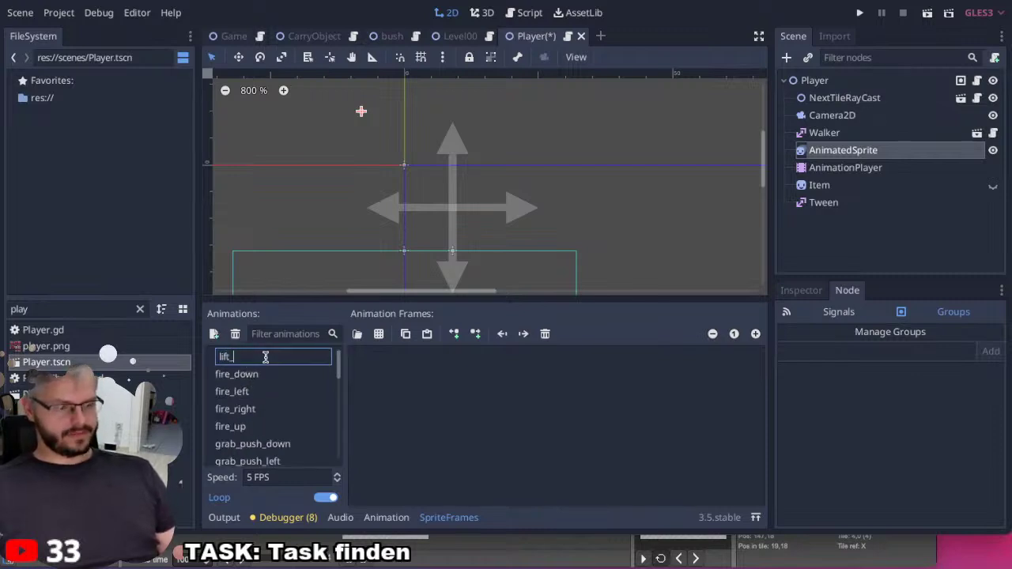
type("up_left")
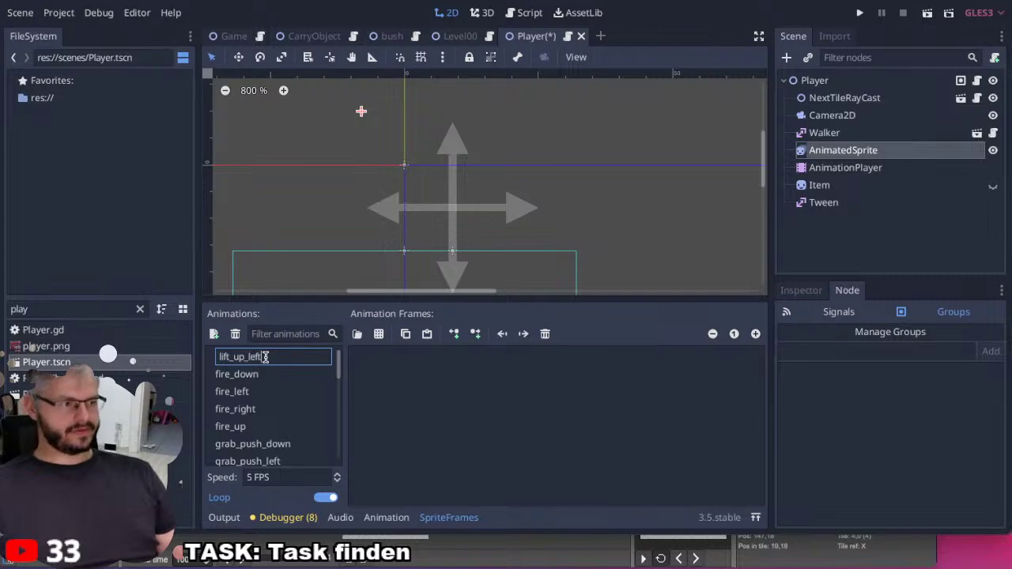
key("Return")
Add the left-facing frames at row 5, column 5 and row 6, column 4 of assets/player.png to lift_up_left.
left_click(379, 334)
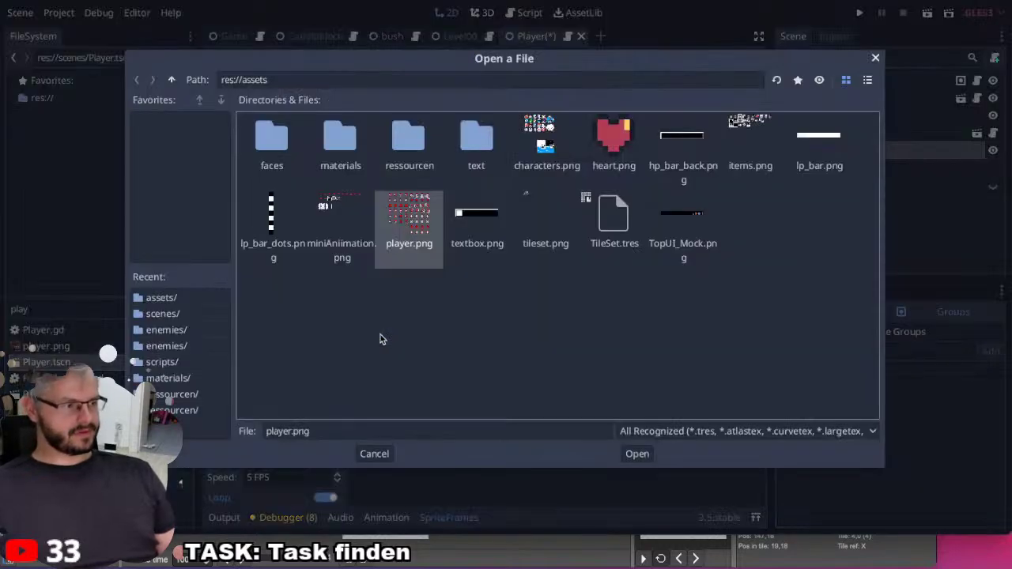
double_click(385, 213)
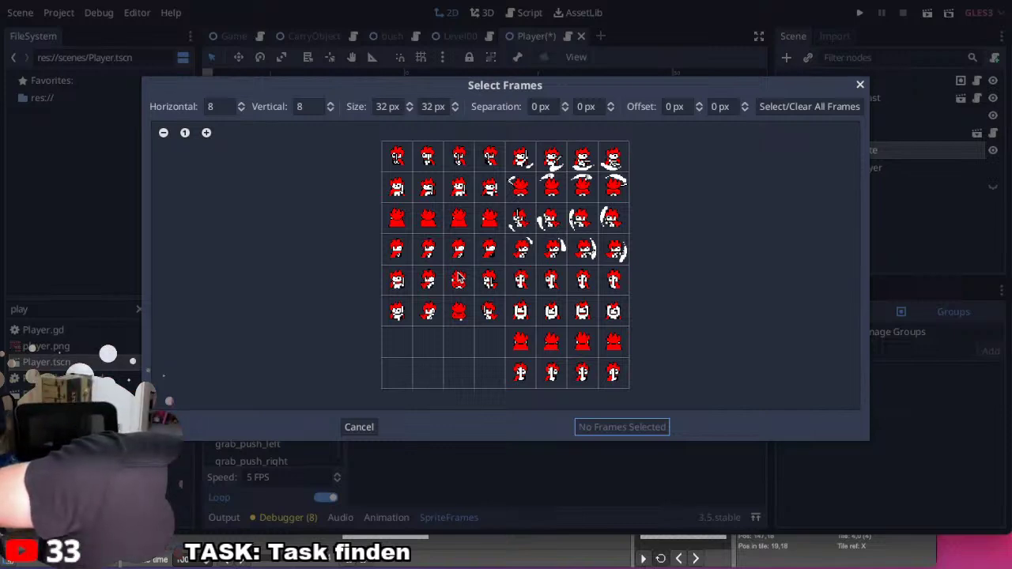
left_click(491, 315)
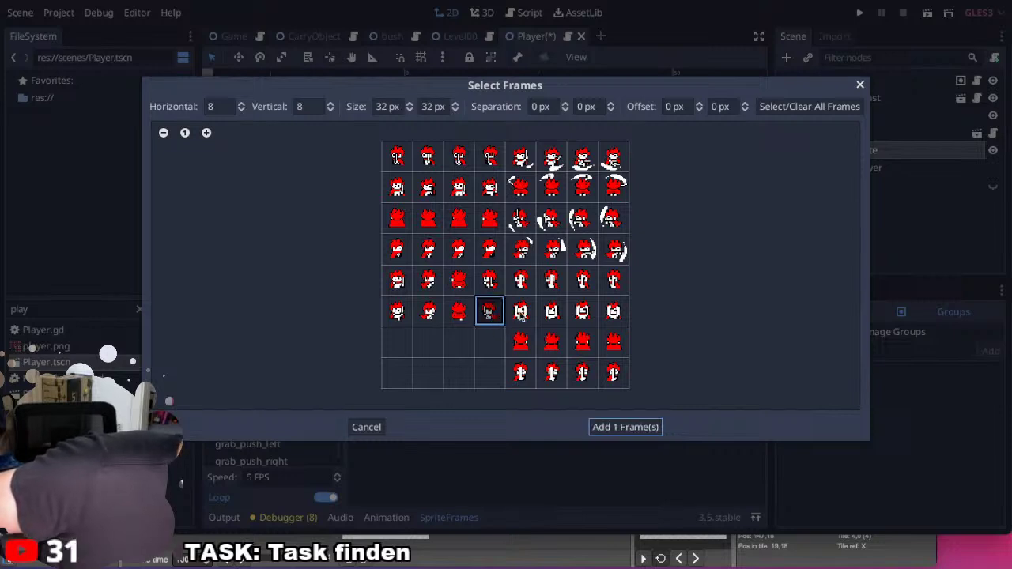
left_click(522, 310)
left_click(620, 427)
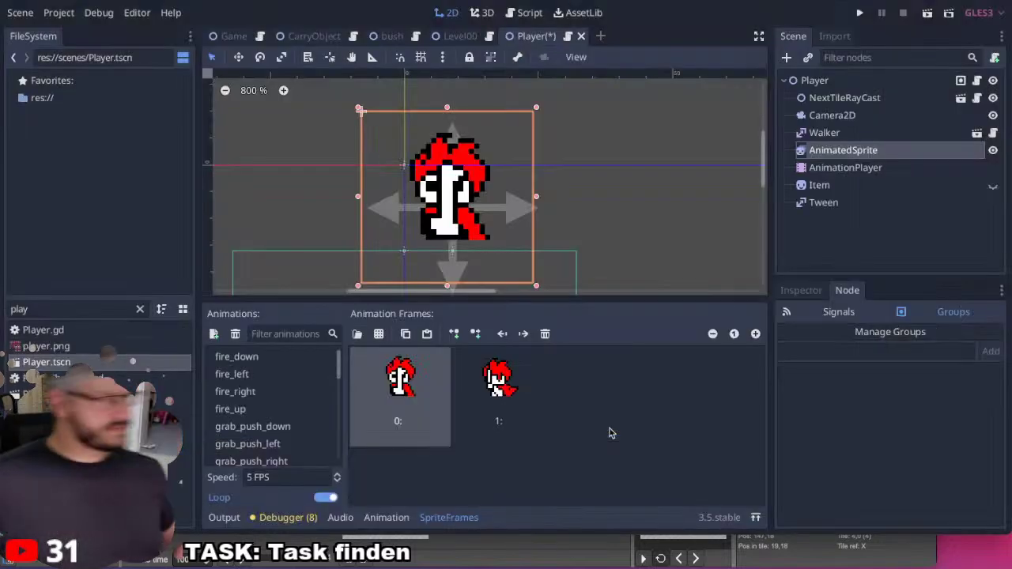
Add one more animation for the right-facing lift and enter lift_up_down as its name.
left_click(214, 334)
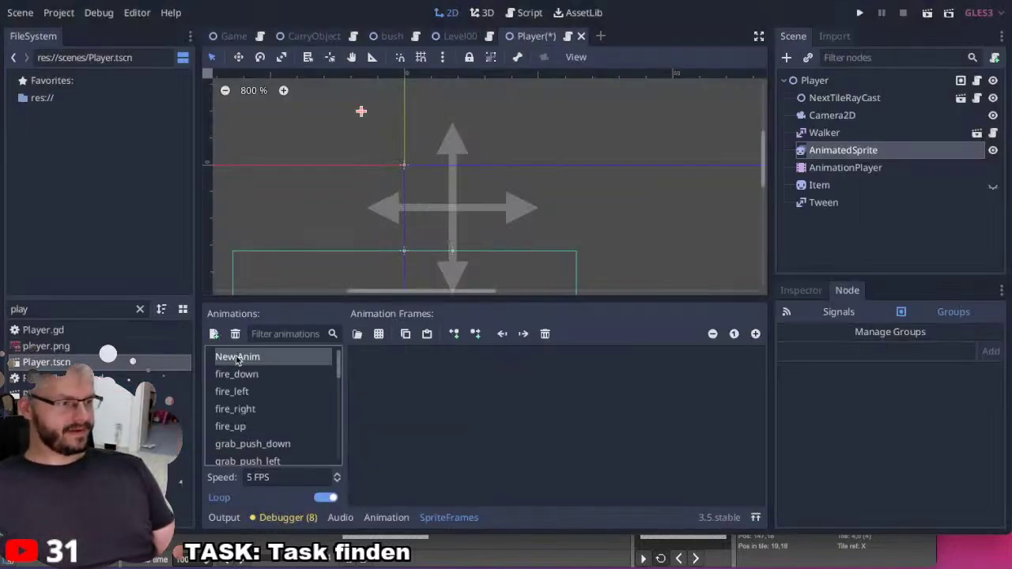
double_click(237, 360)
key("ctrl+a")
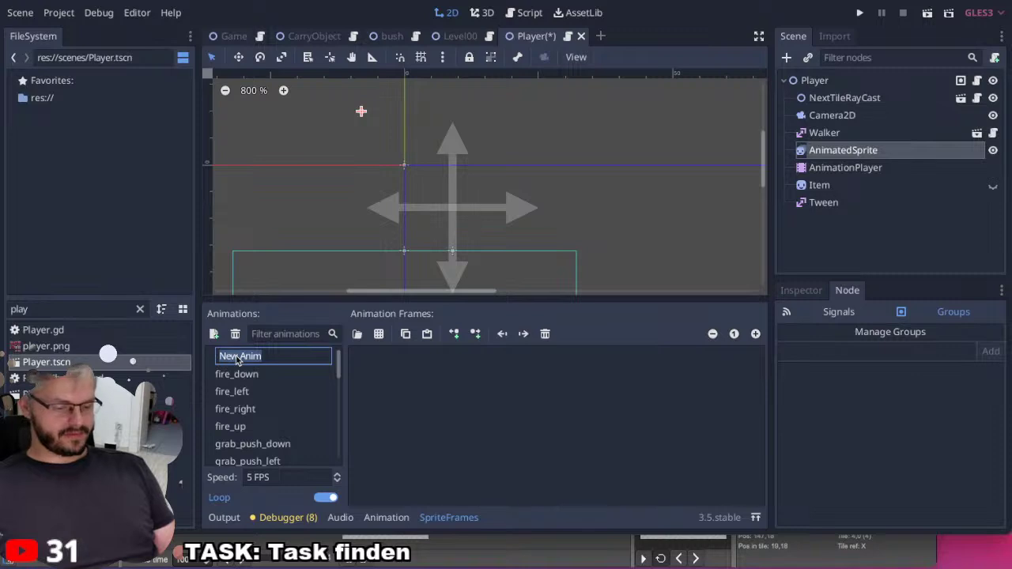
type("lift_up")
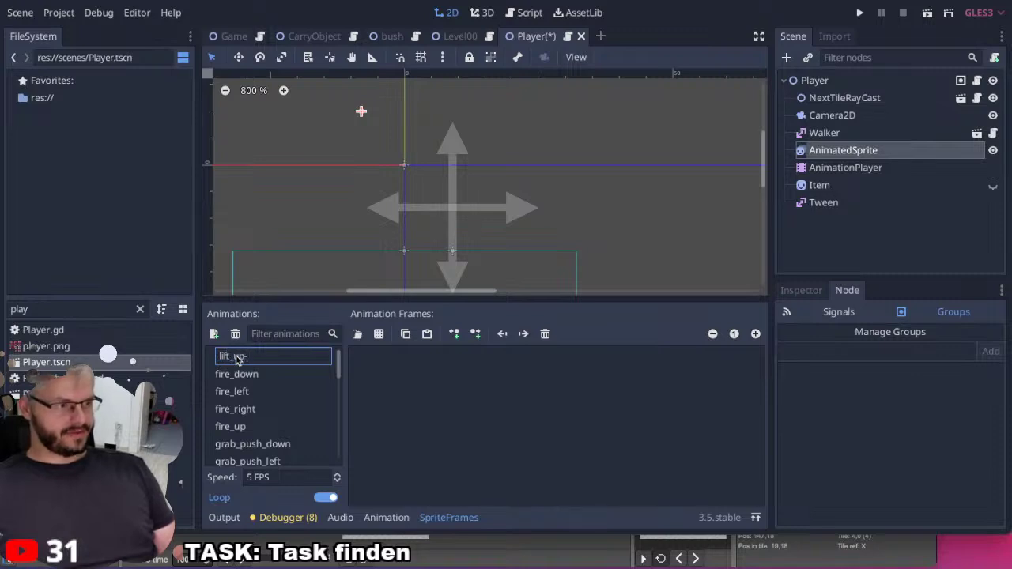
type("_down")
key("Return")
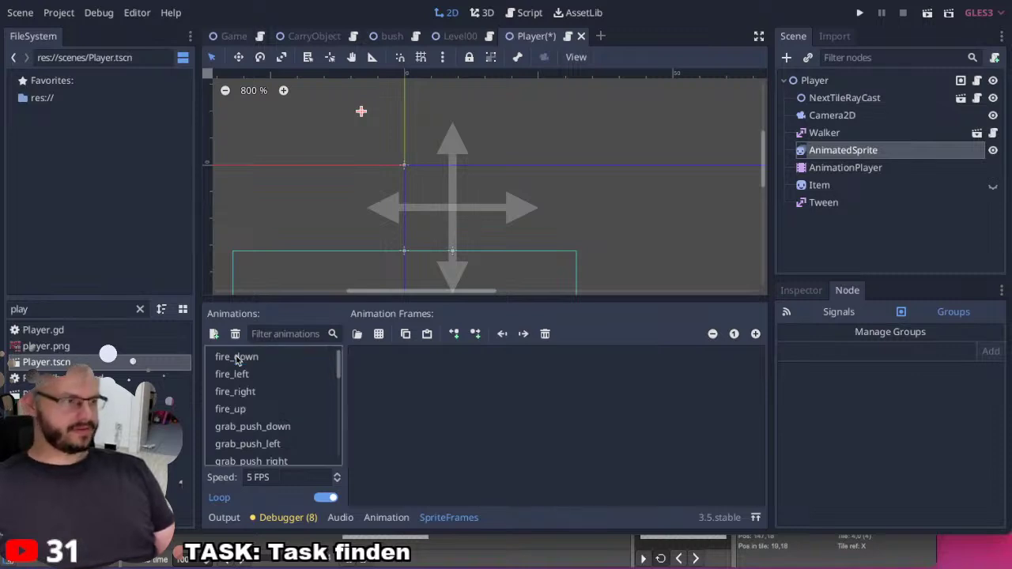
Add the right-facing frames at row 5, column 2 and row 8, column 5 of assets/player.png to the newest animation.
left_click(379, 334)
double_click(416, 225)
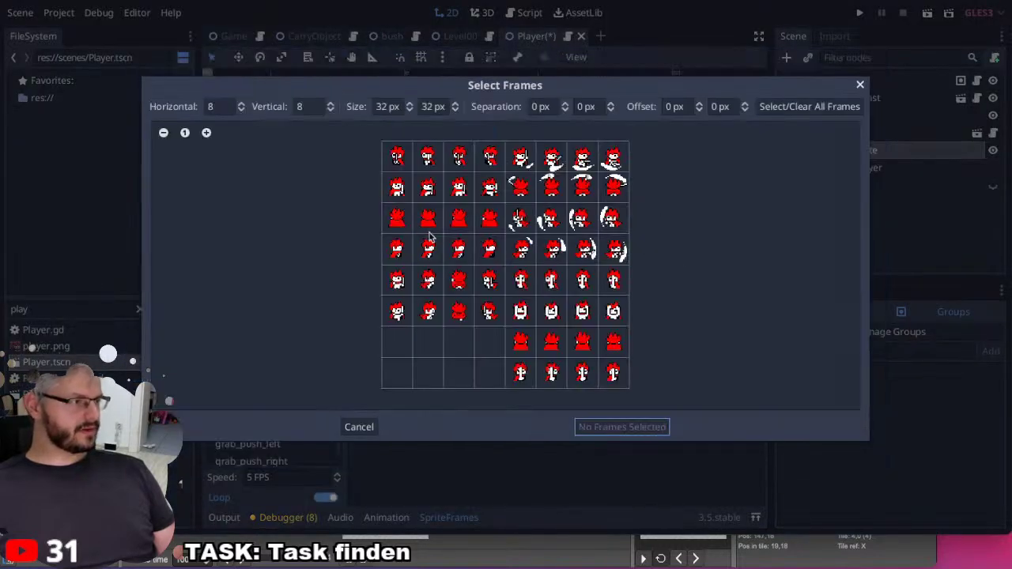
left_click(430, 280)
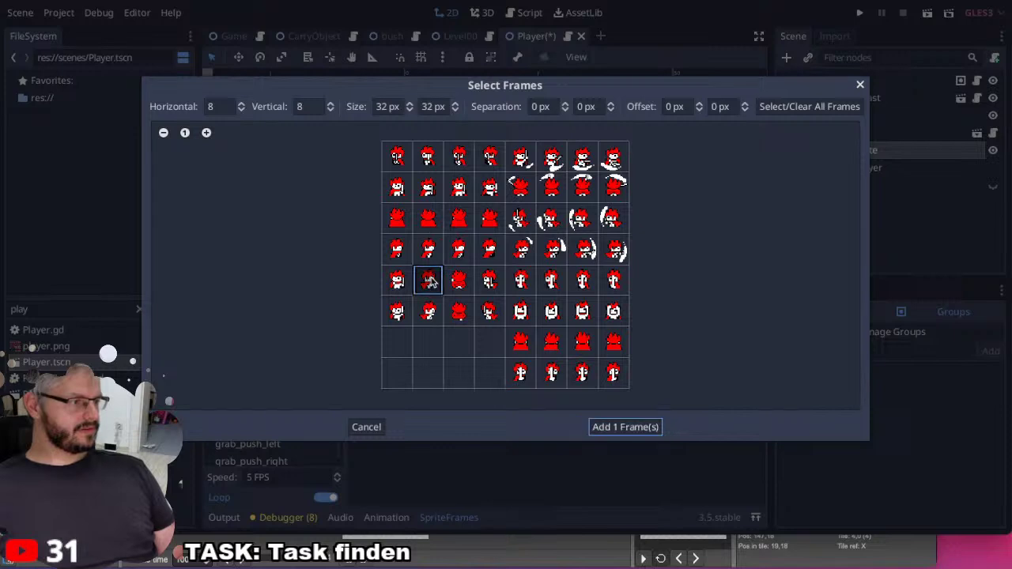
left_click(520, 373)
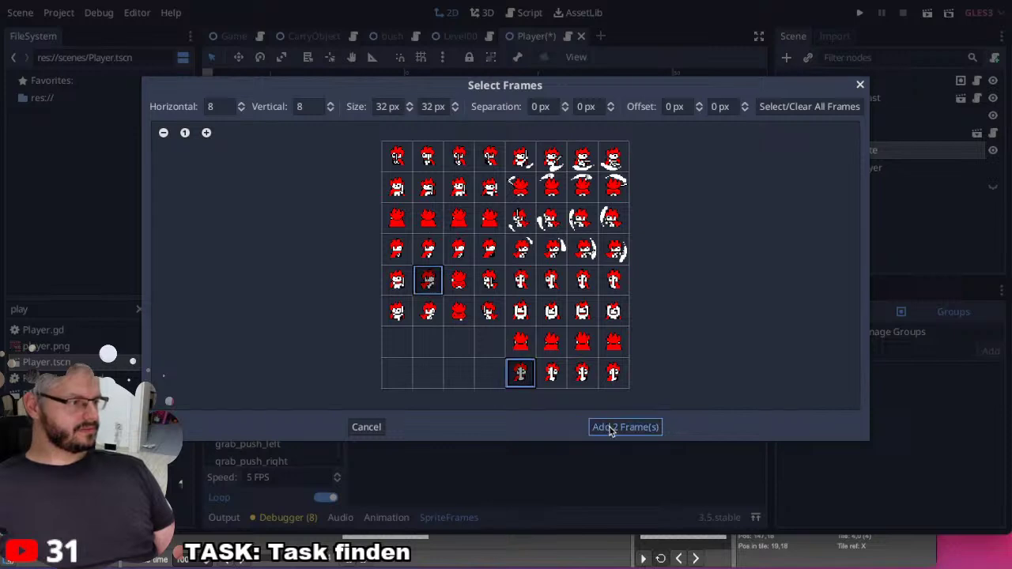
left_click(611, 428)
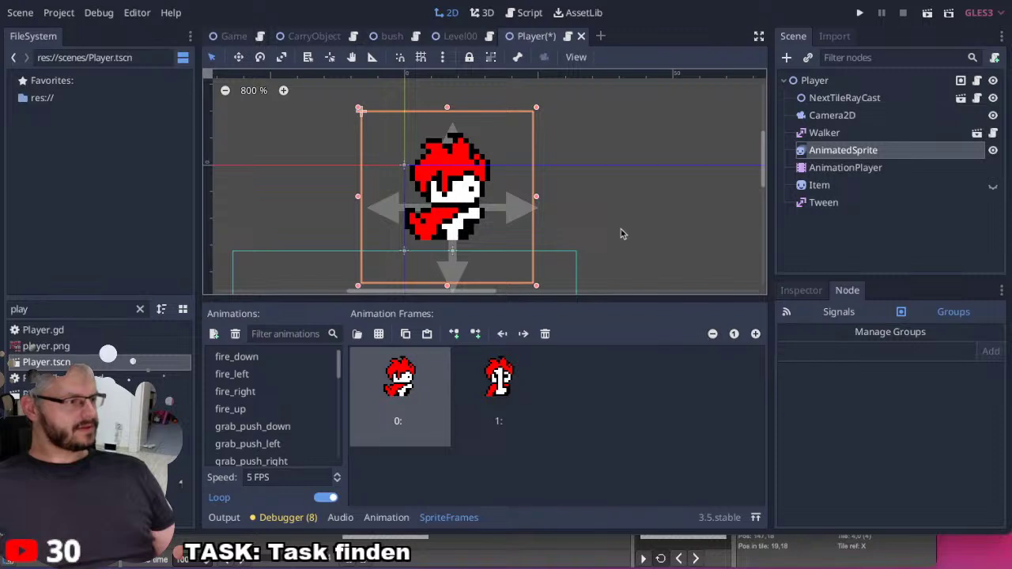
scroll(596, 230, "down", 1)
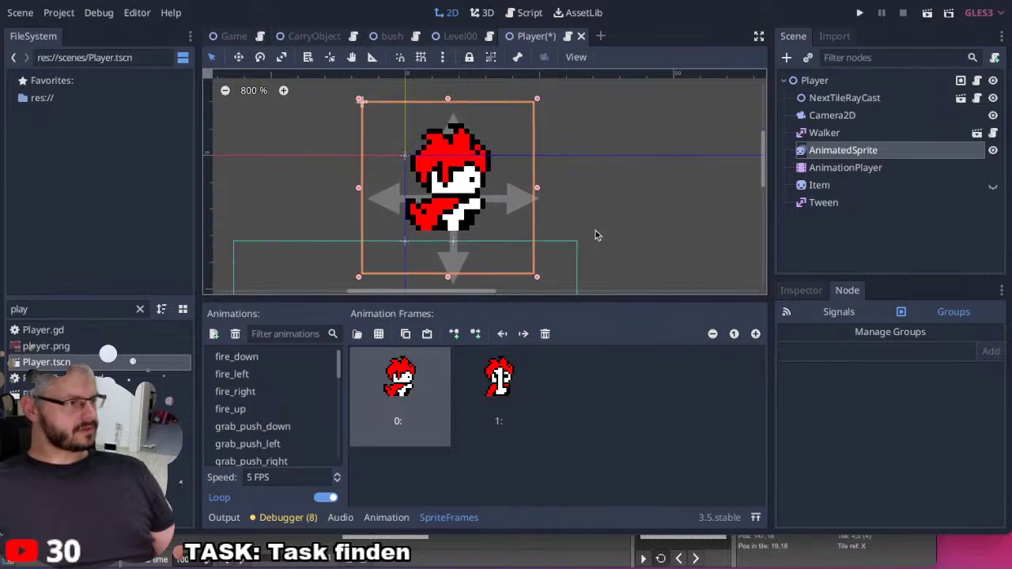
Open the Player node's script and widen the script editor by narrowing the file system area.
left_click(978, 80)
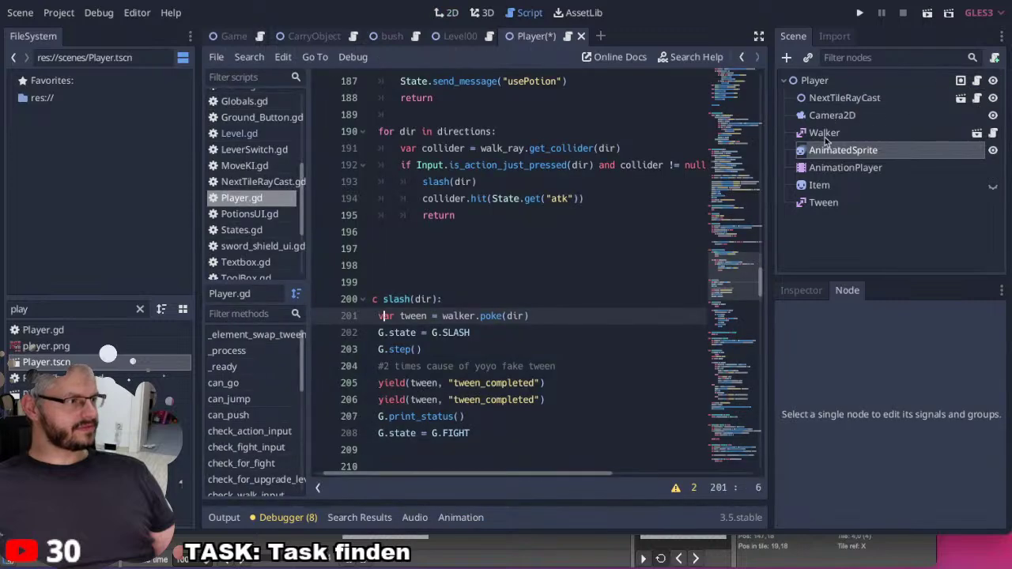
left_click(910, 80)
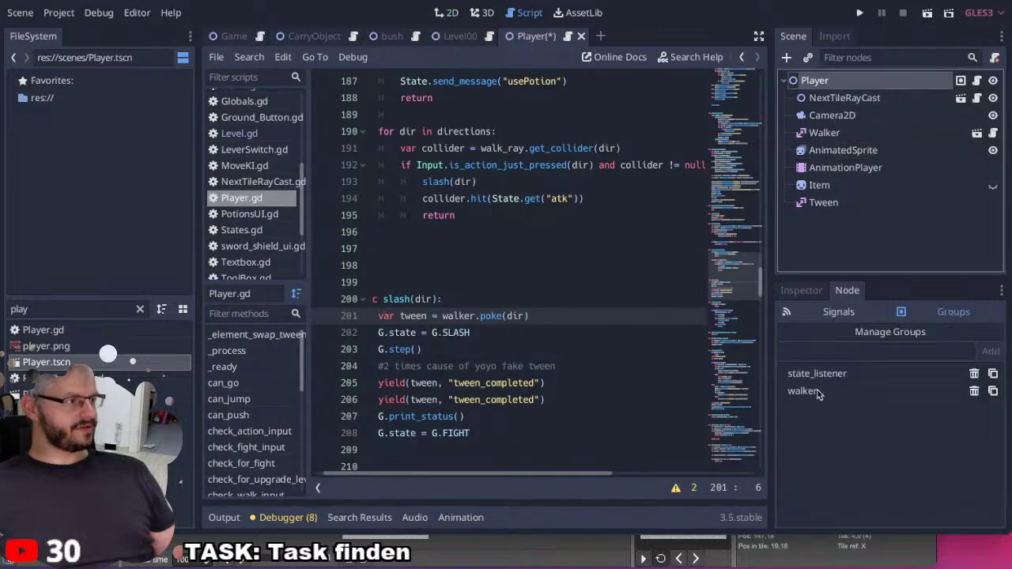
left_click(978, 81)
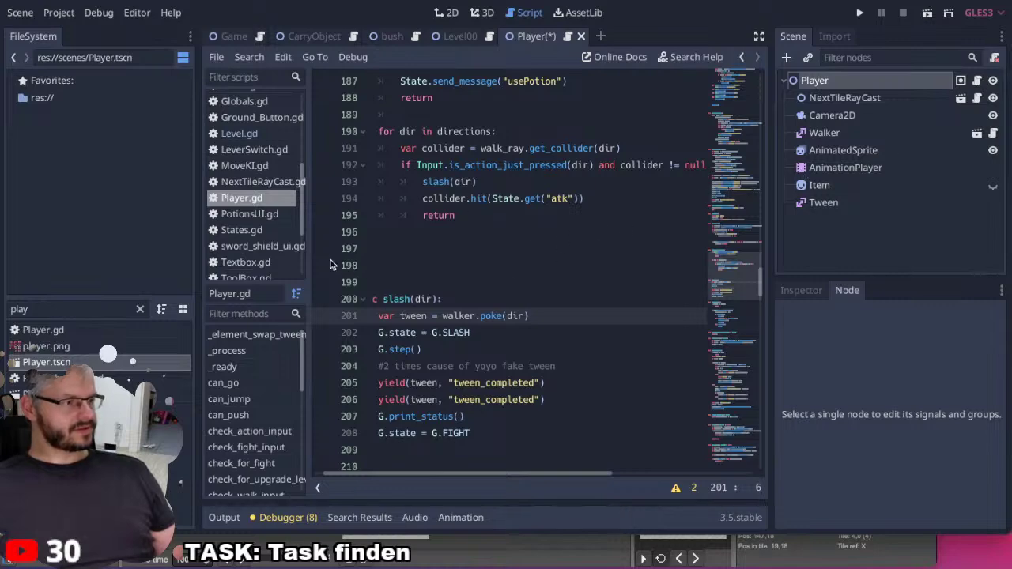
left_click_drag(197, 230, 118, 219)
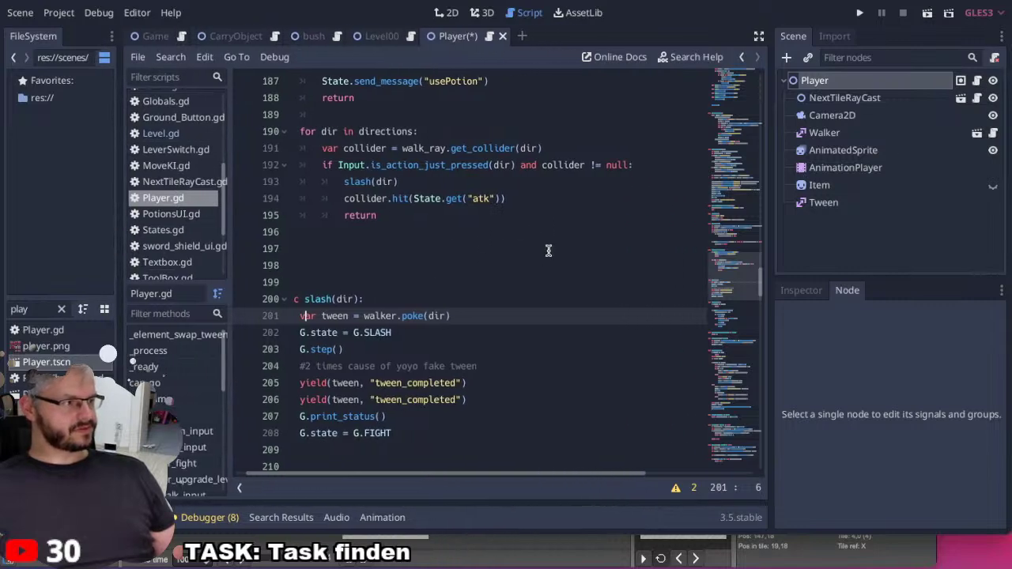
Insert an extra blank line above the _process function in Player.gd.
scroll(555, 252, "up", 10)
left_click_drag(742, 225, 726, 37)
scroll(597, 253, "down", 5)
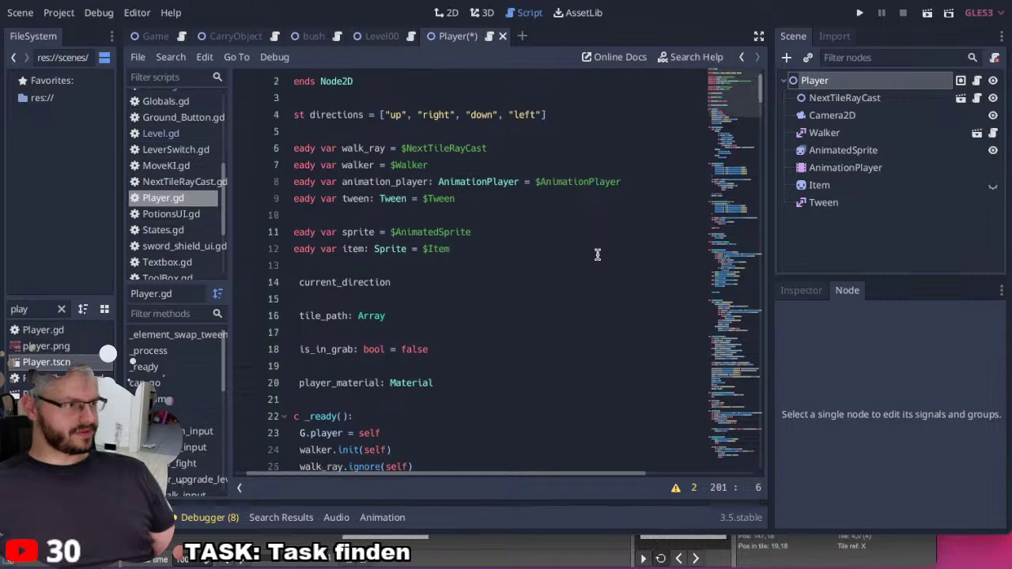
scroll(589, 257, "left", 2)
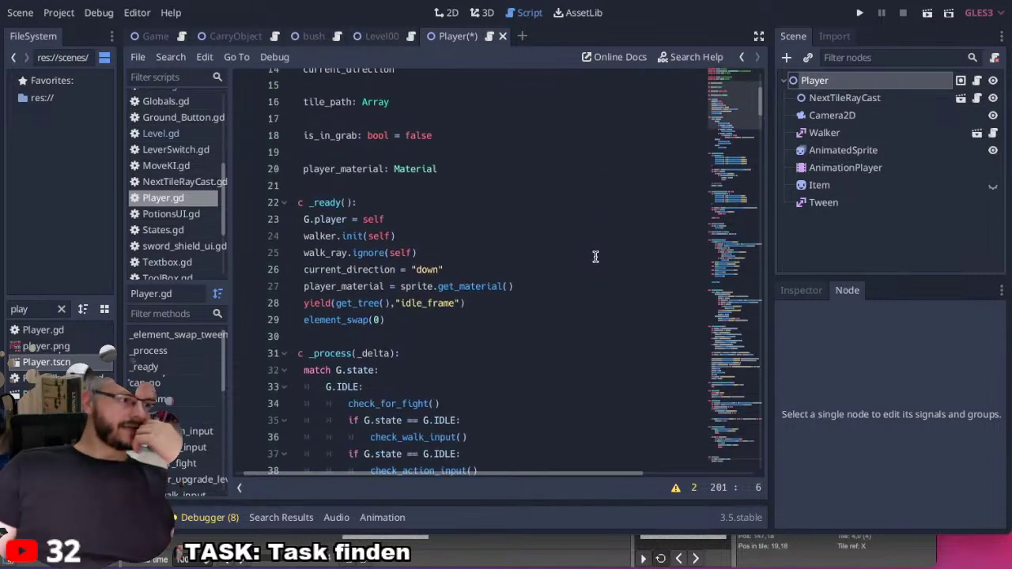
left_click(370, 333)
key("Return")
Read through Player.gd from _process to check_action_input, examining how the talk action handles neighbouring objects.
scroll(369, 333, "down", 4)
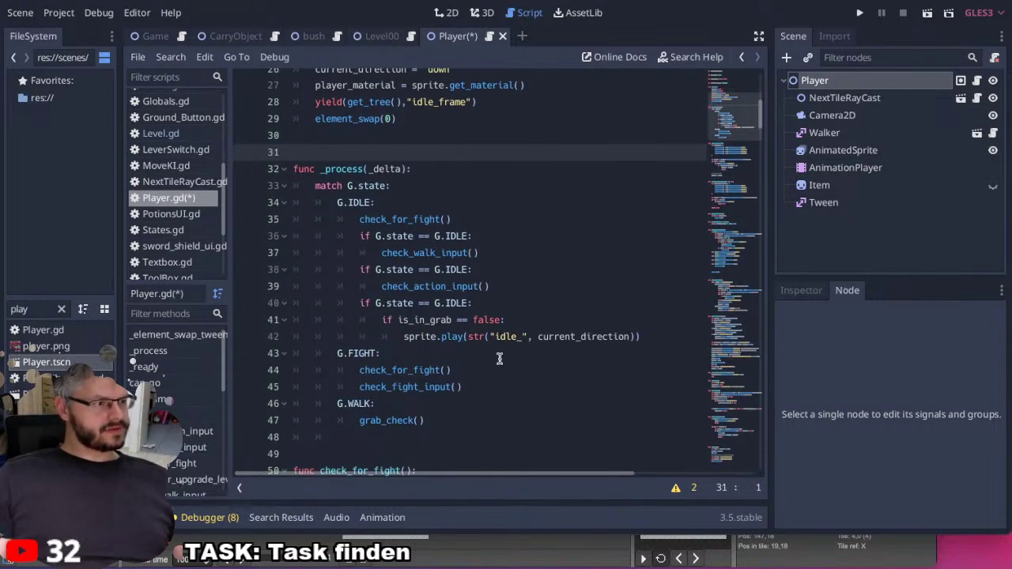
scroll(500, 359, "down", 5)
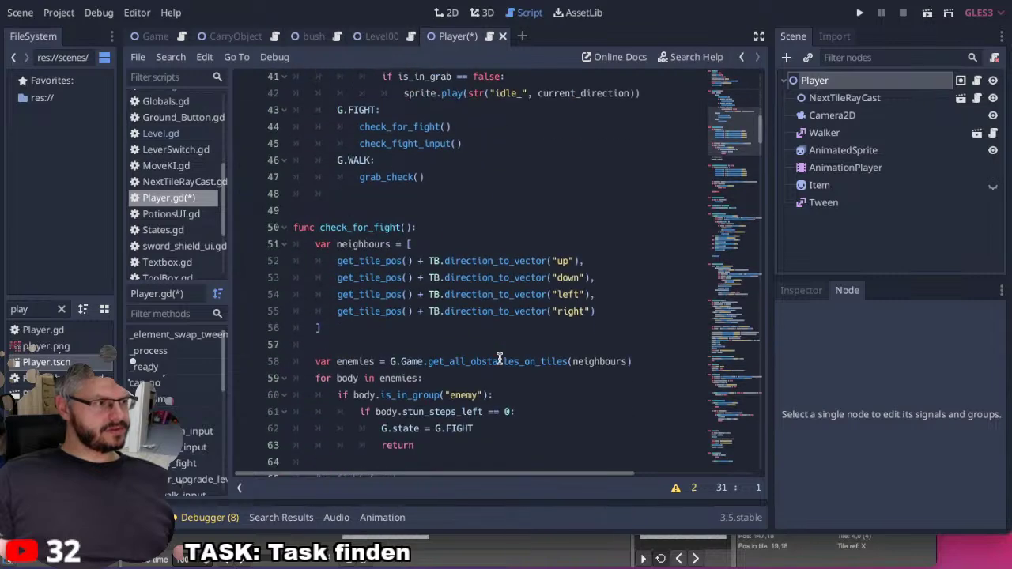
scroll(499, 358, "down", 3)
scroll(499, 358, "down", 7)
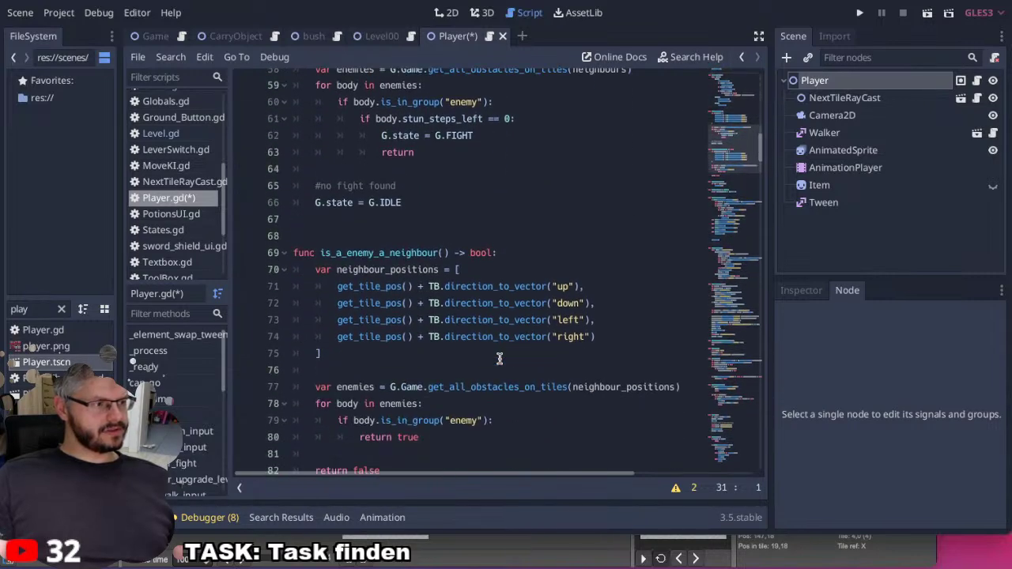
scroll(499, 358, "down", 2)
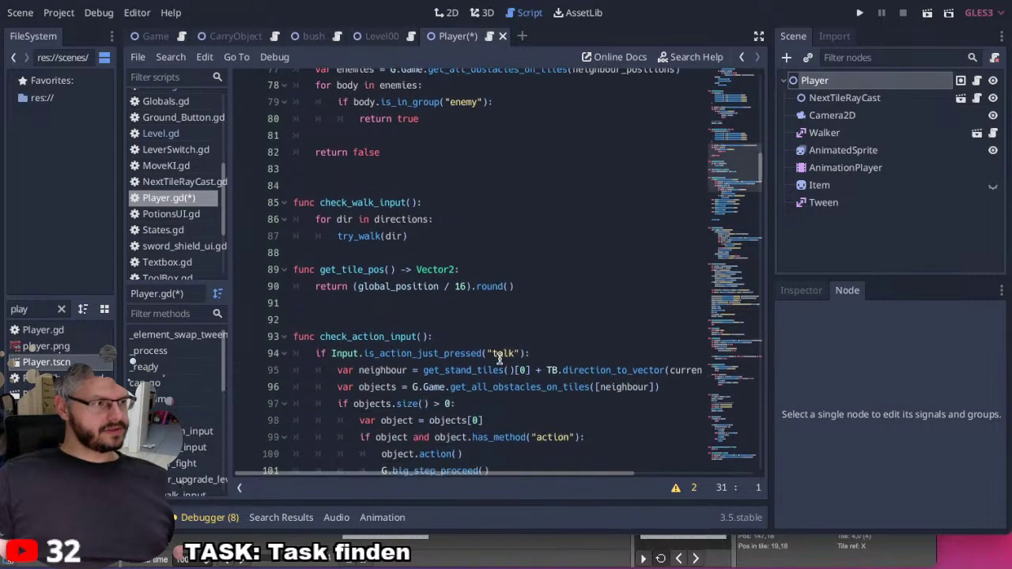
scroll(499, 358, "down", 2)
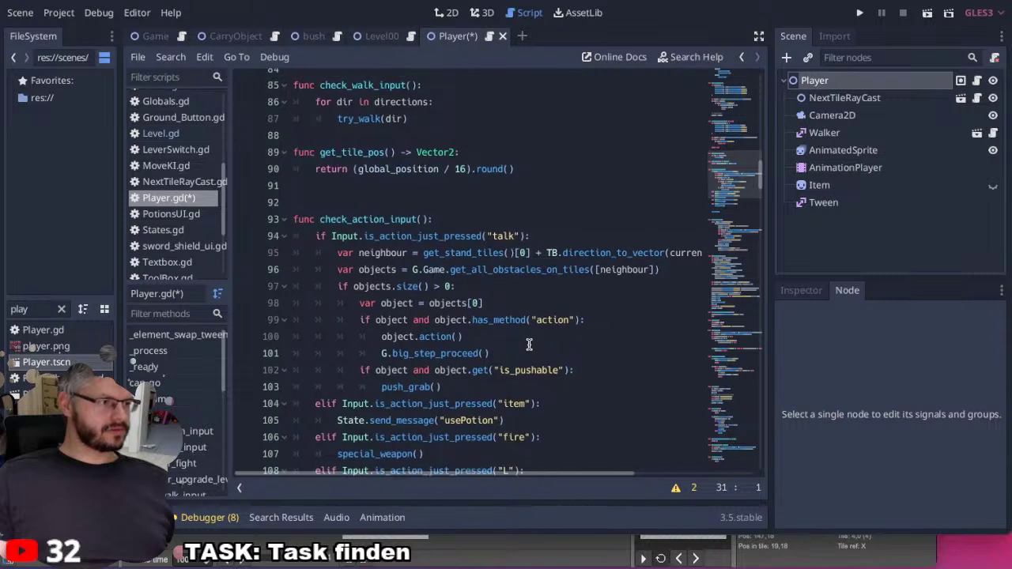
scroll(521, 348, "down", 1)
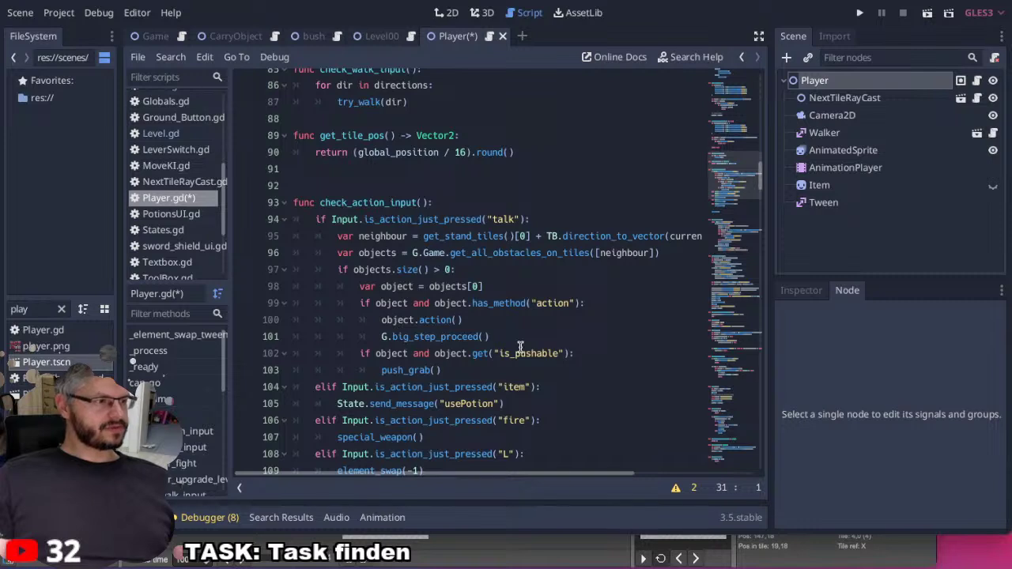
scroll(520, 347, "down", 3)
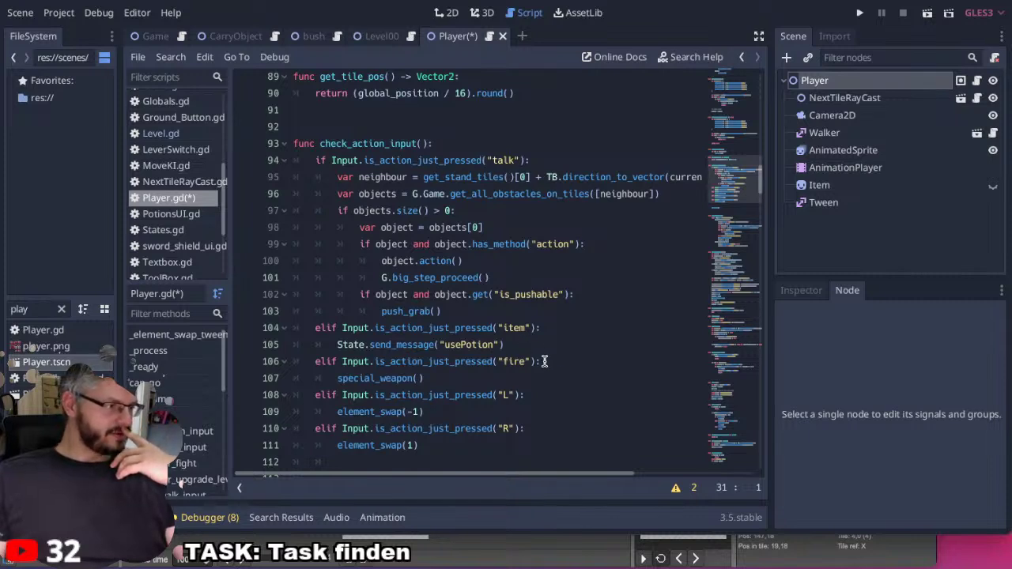
scroll(544, 361, "down", 1)
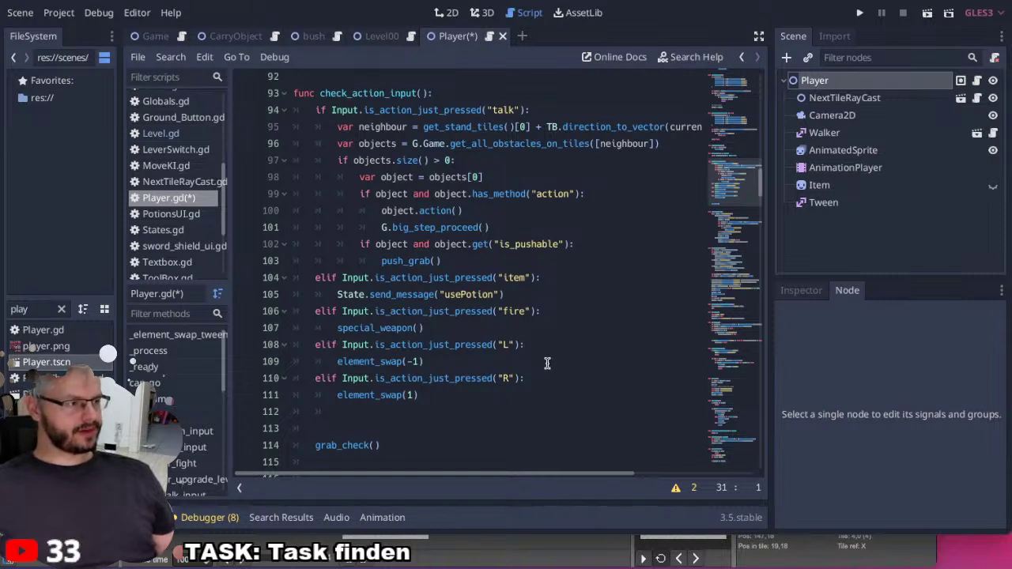
scroll(547, 363, "up", 1)
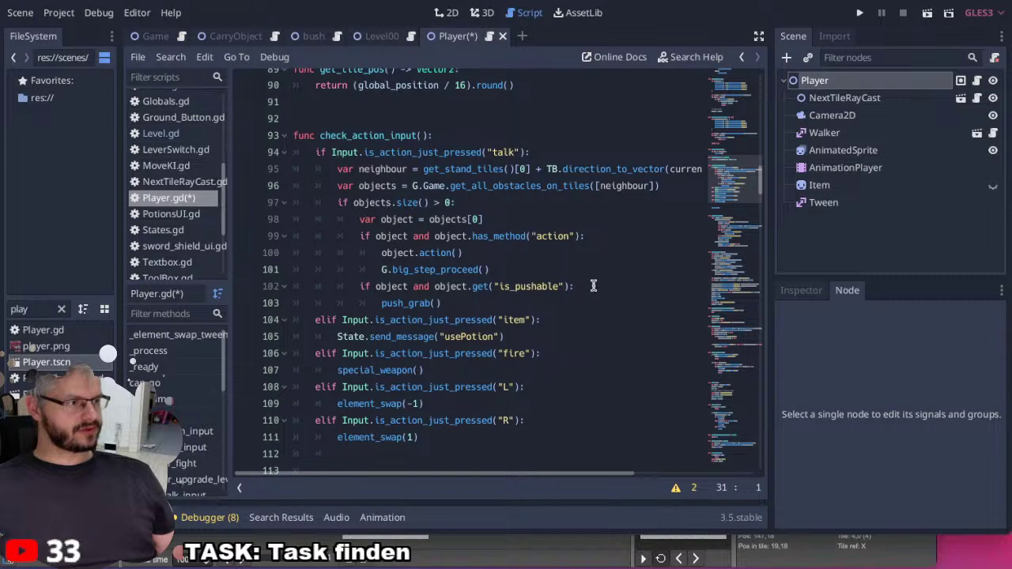
scroll(593, 286, "right", 3)
scroll(593, 286, "left", 3)
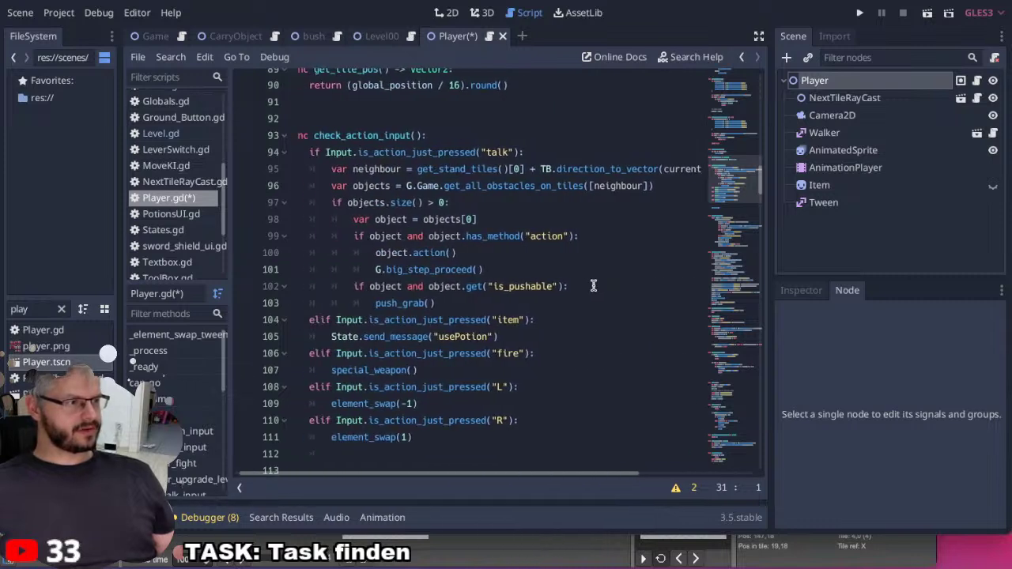
Add a debug line prints(objects) below the objects variable in check_action_input and save the script.
left_click(675, 185)
key("Return")
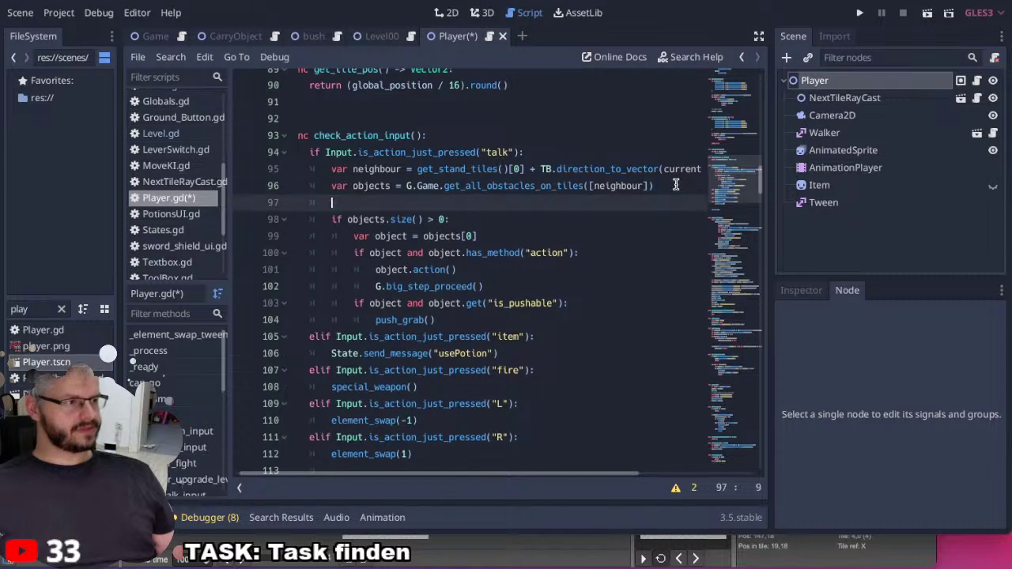
type("prints(")
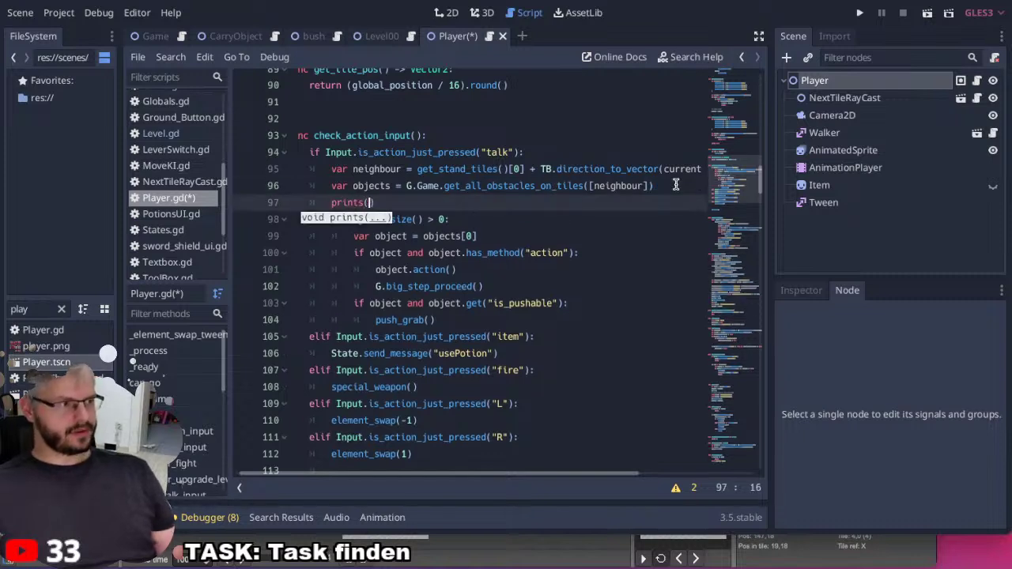
type("objects")
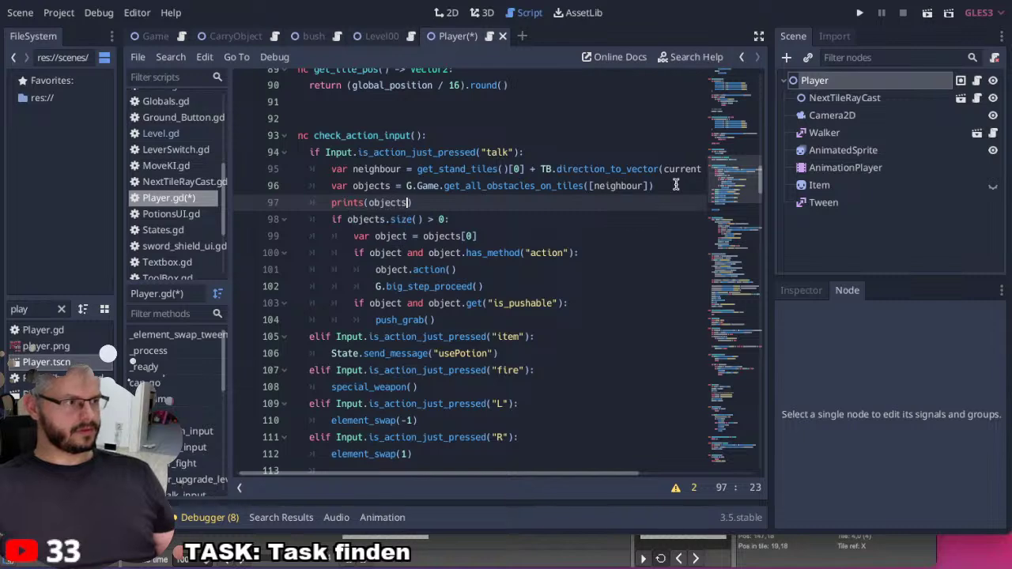
key("ctrl+s")
Run the game, walk the player to the sack, test the talk action against it, and close the game.
key("super+b")
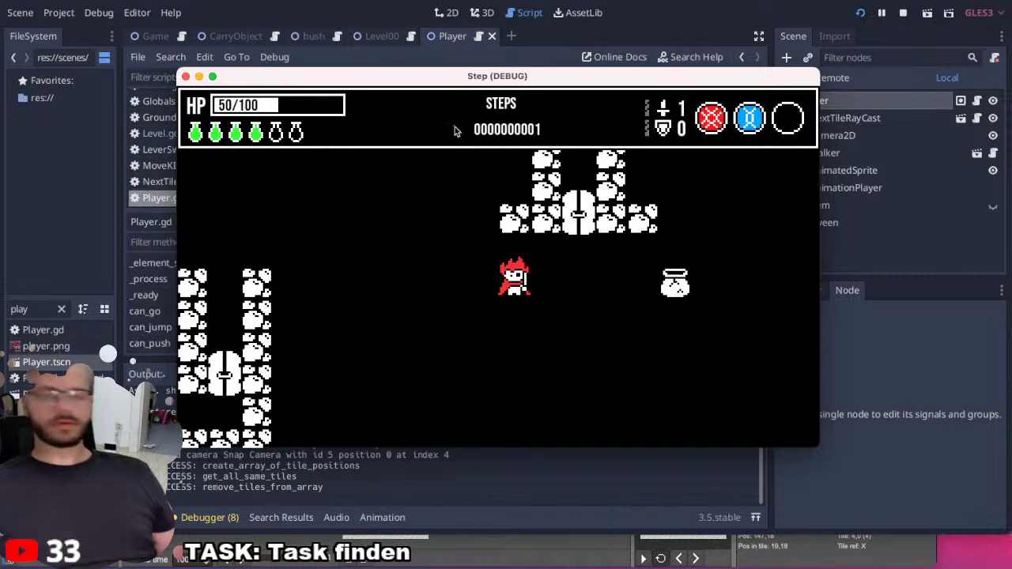
key("Right")
key("Right")
key("Right")
key("Right")
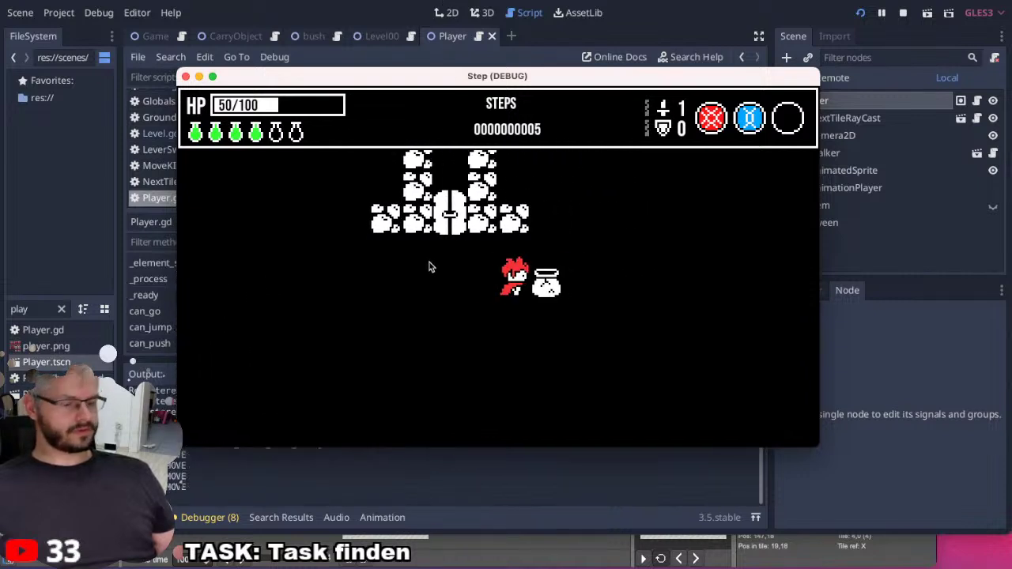
key("Right")
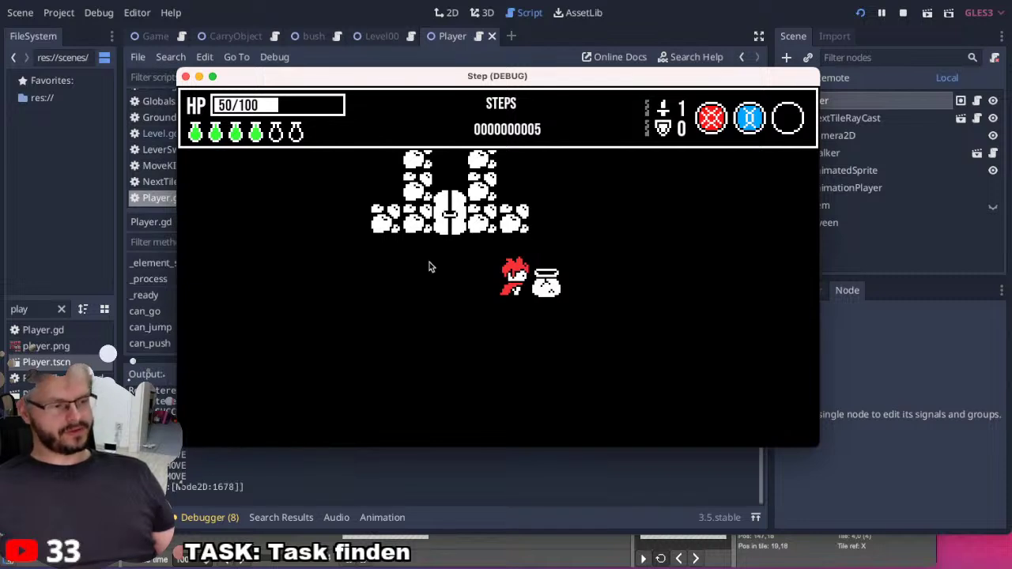
key("Left")
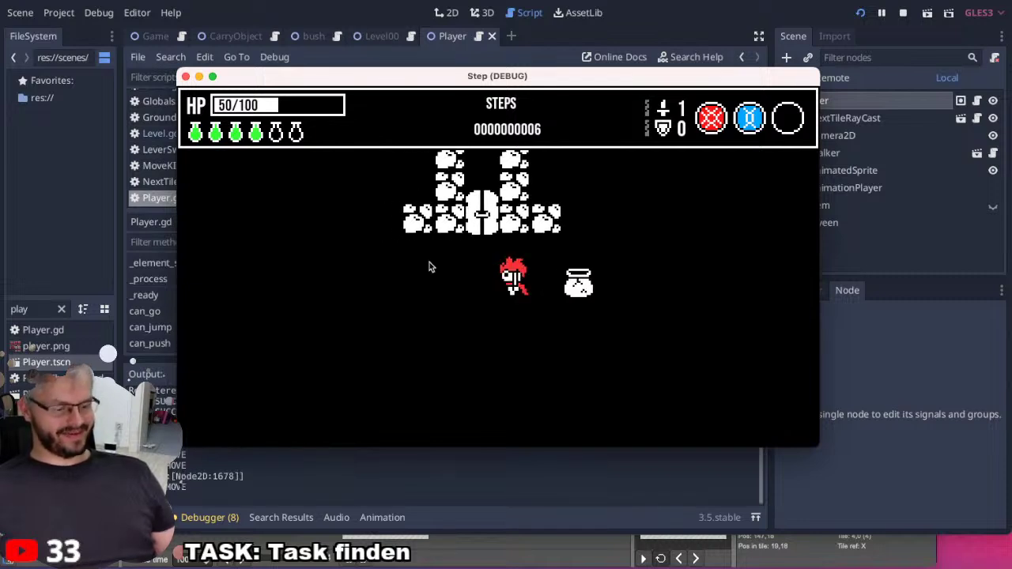
key("Right")
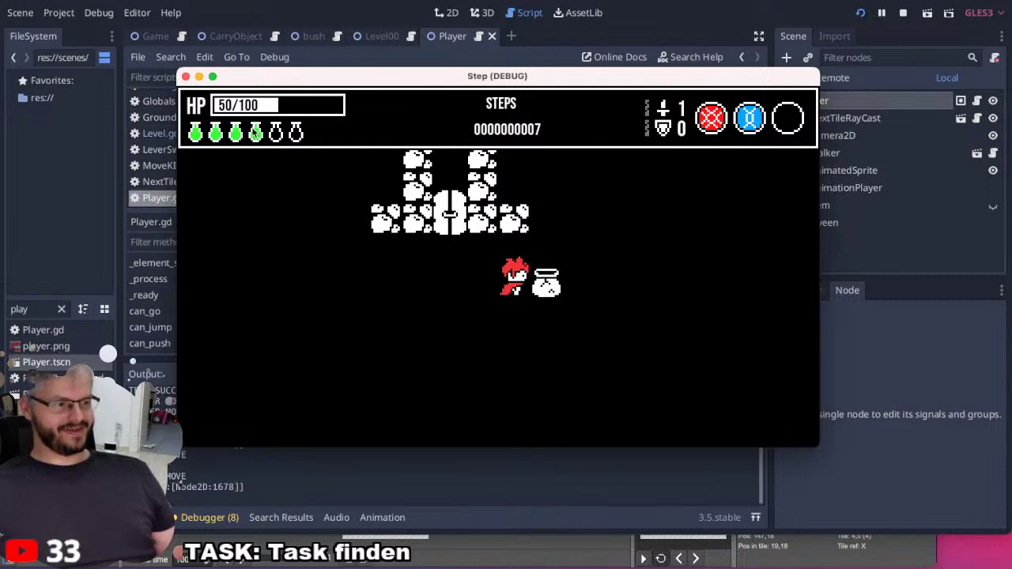
left_click(185, 76)
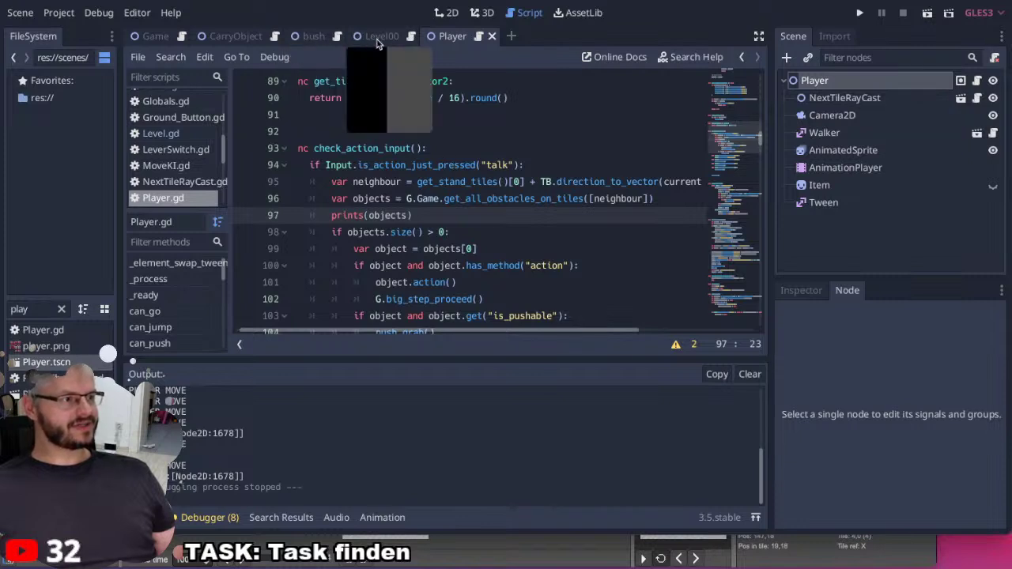
Rename the sack's Node2D instance at the end of the YSort children in the Level00 scene to CarryObject.
left_click(250, 37)
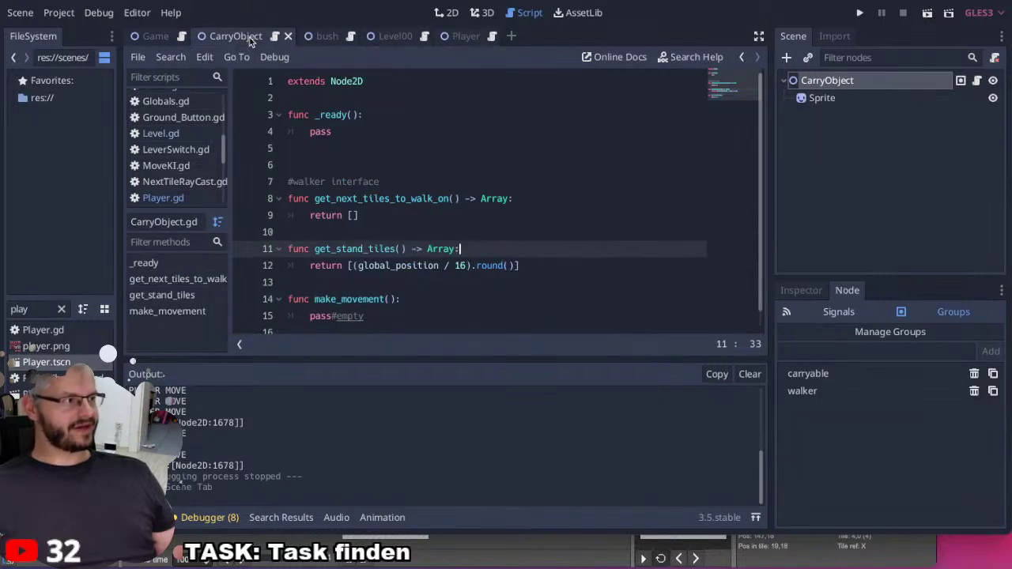
left_click(383, 36)
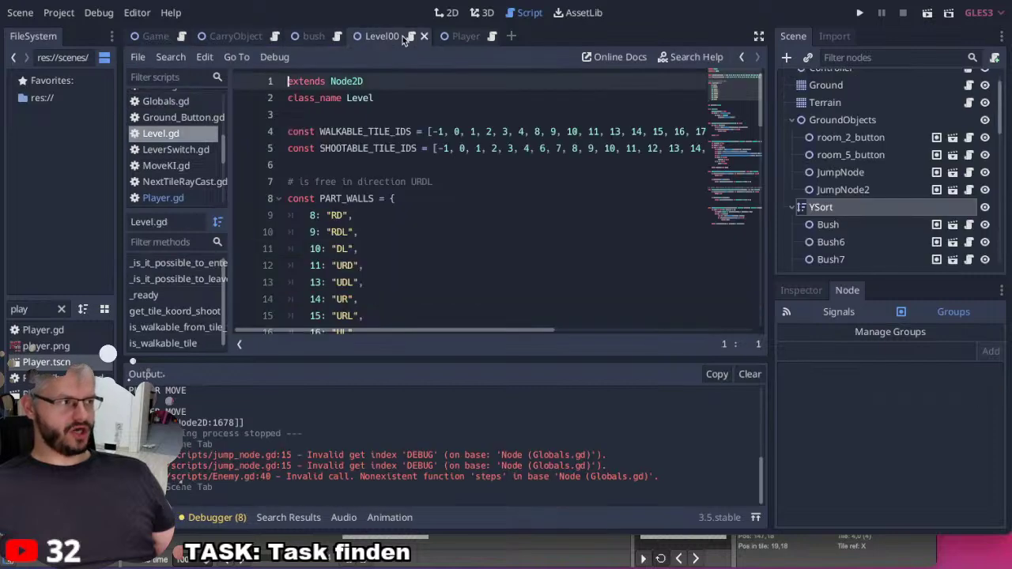
scroll(830, 215, "down", 5)
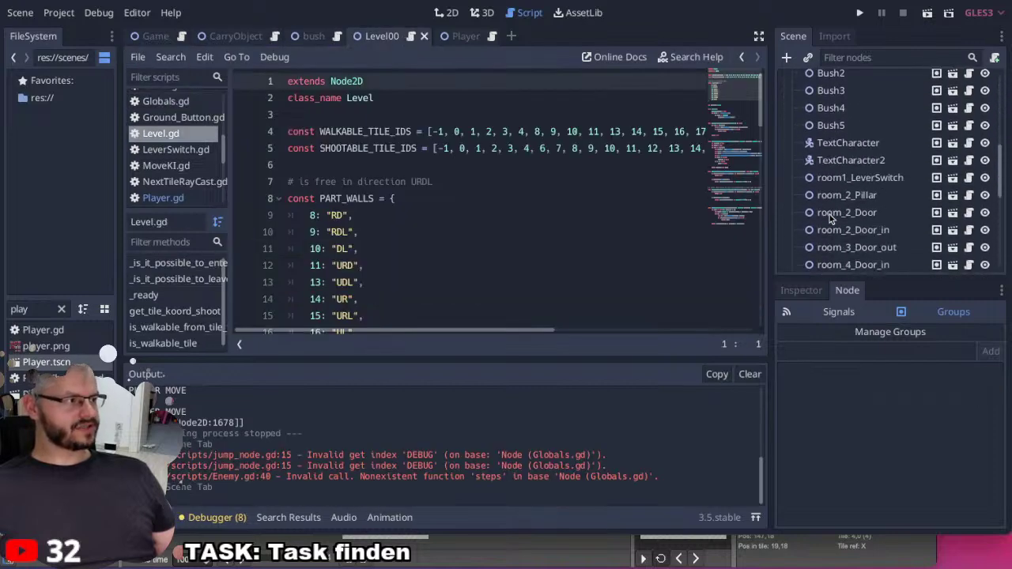
scroll(829, 214, "down", 6)
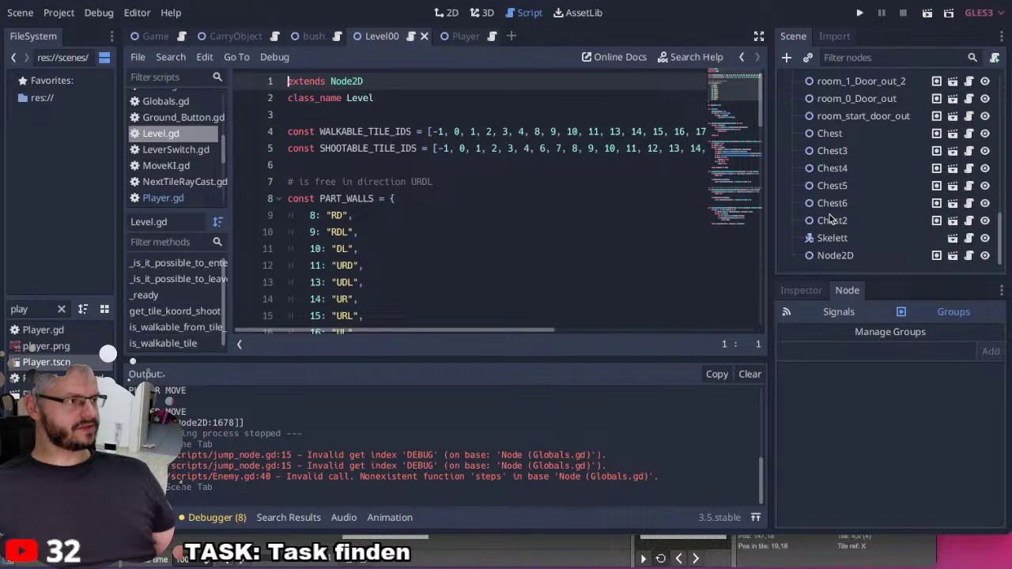
double_click(837, 253)
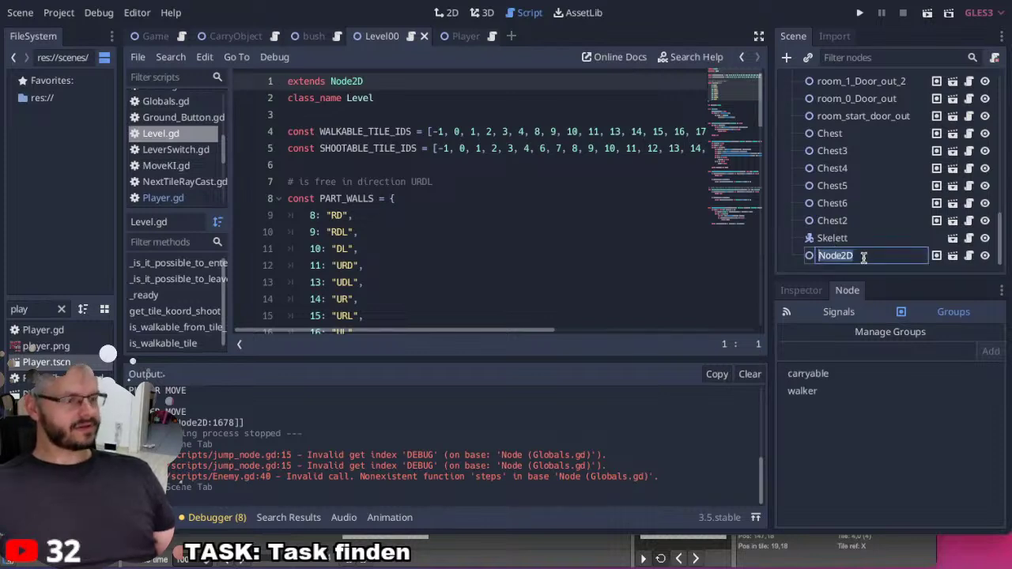
type("CarryIb")
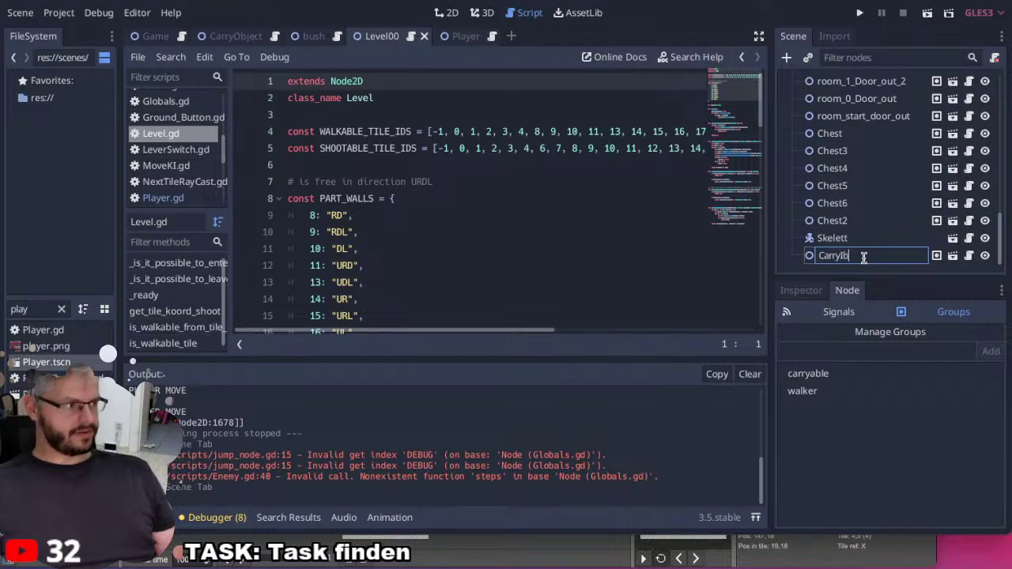
key("BackSpace")
key("BackSpace")
type("Object")
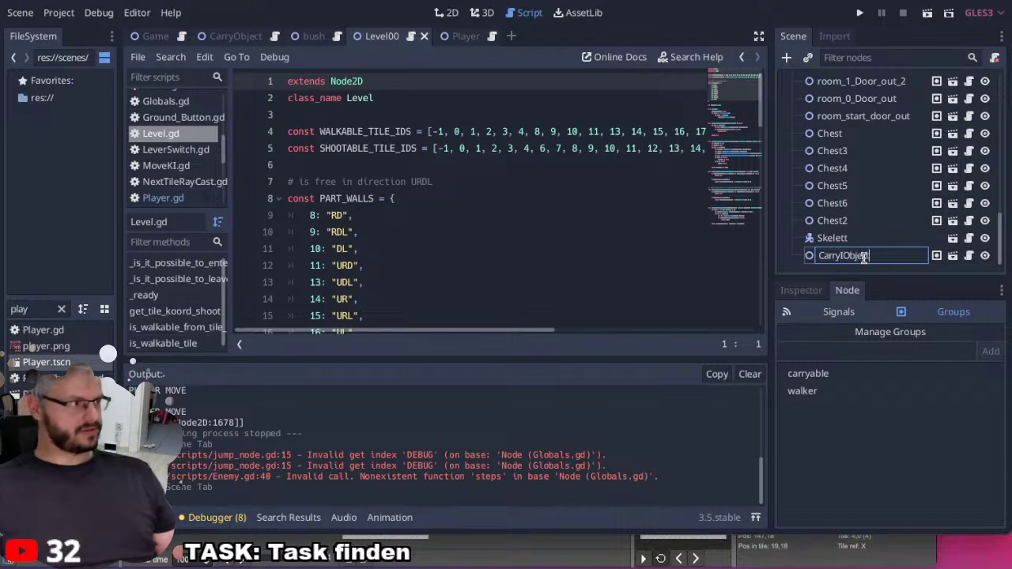
key("Home")
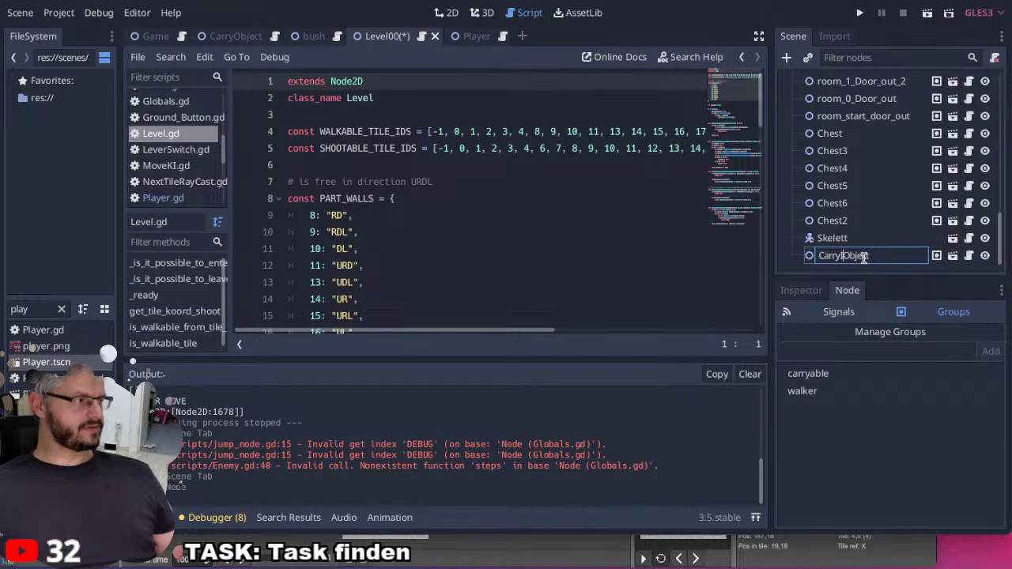
key("Return")
Run the game again to check the debug output for the renamed sack, then close it.
key("F5")
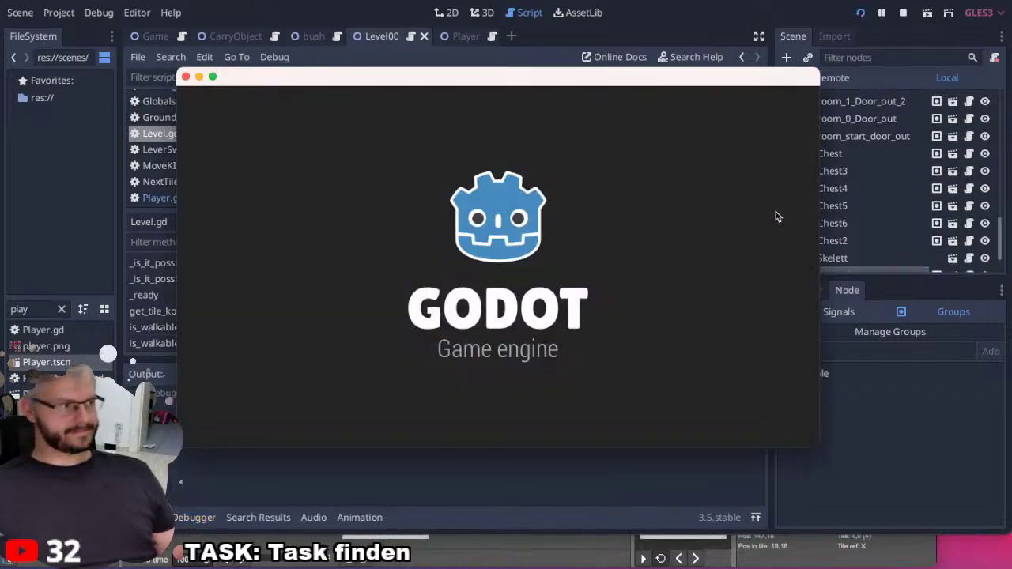
key("Right")
key("Right")
key("Right")
key("Right")
key("Right")
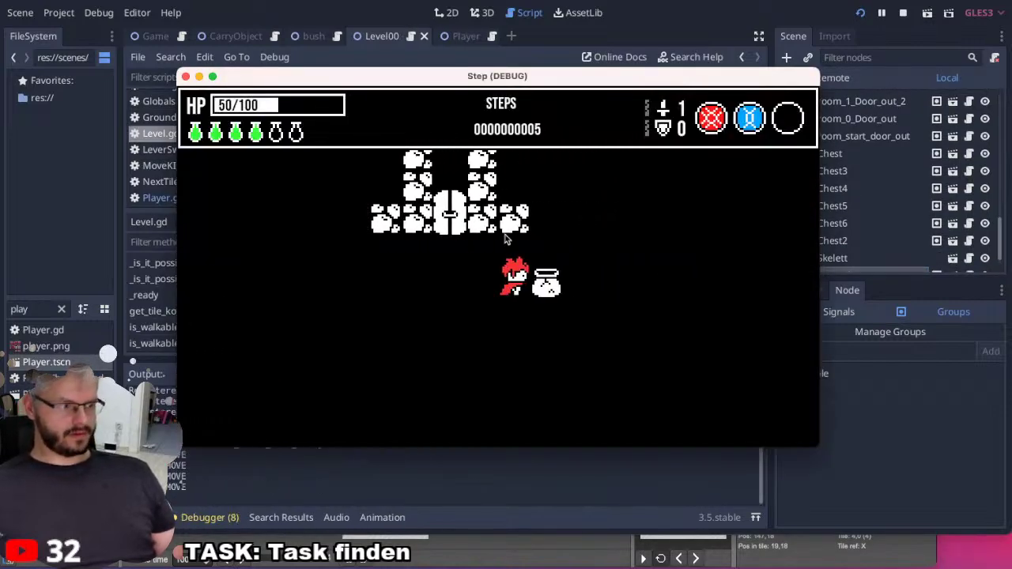
key("Right")
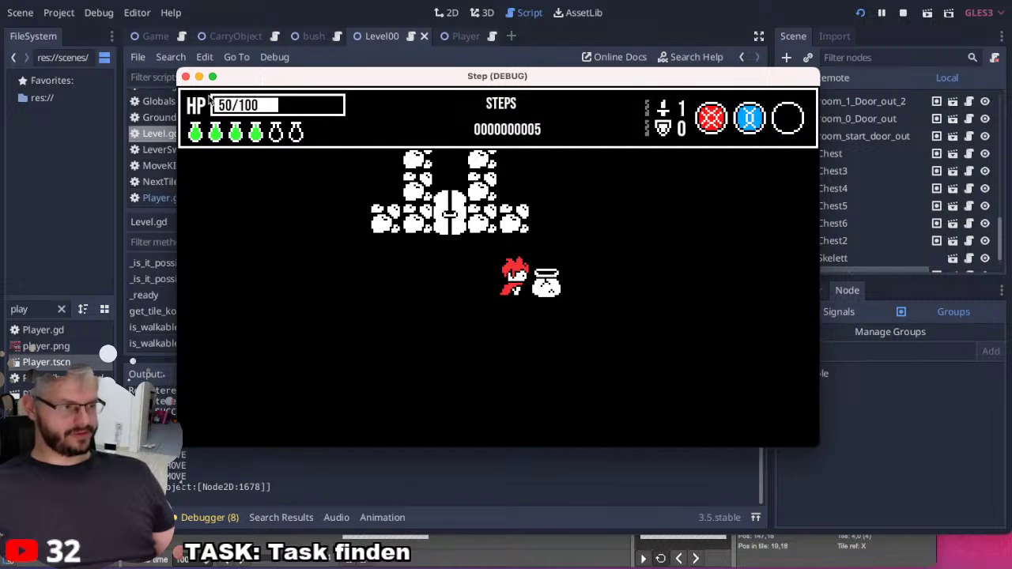
left_click(186, 77)
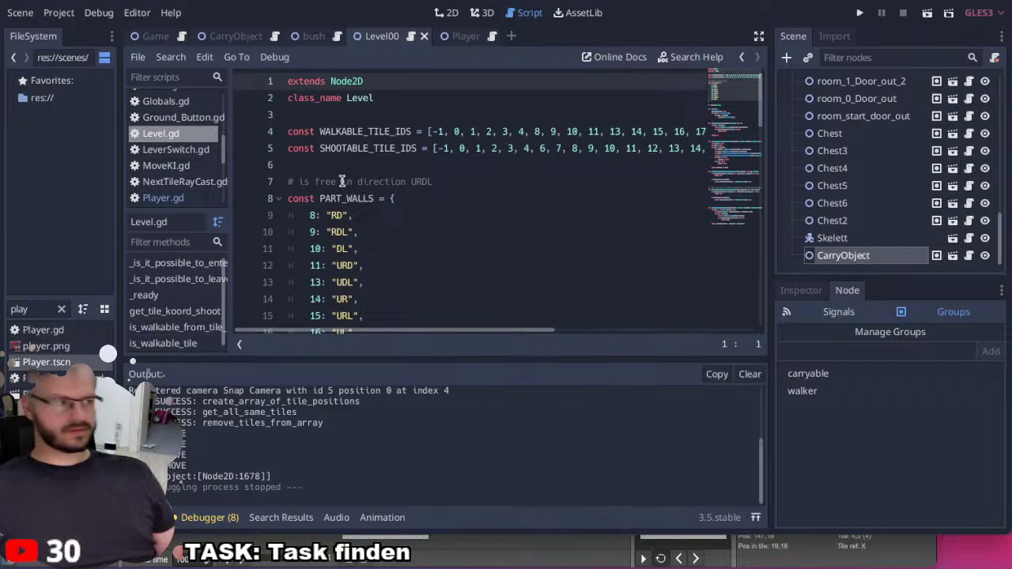
Return to Player.gd and clear the prints(objects) debug statement from check_action_input.
left_click(155, 201)
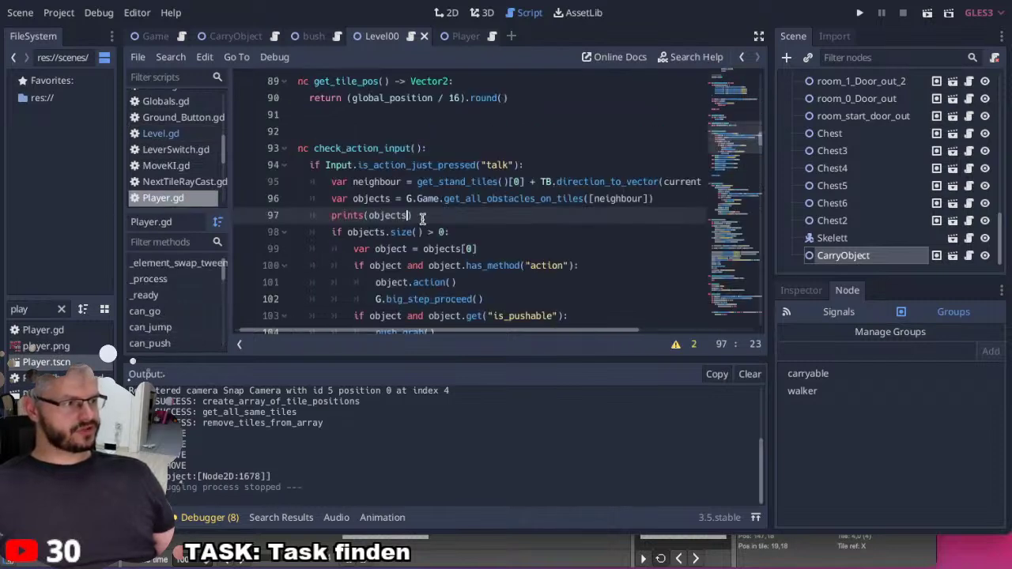
type(")")
scroll(434, 218, "down", 2)
left_click_drag(435, 141, 256, 141)
key("BackSpace")
left_click(472, 156)
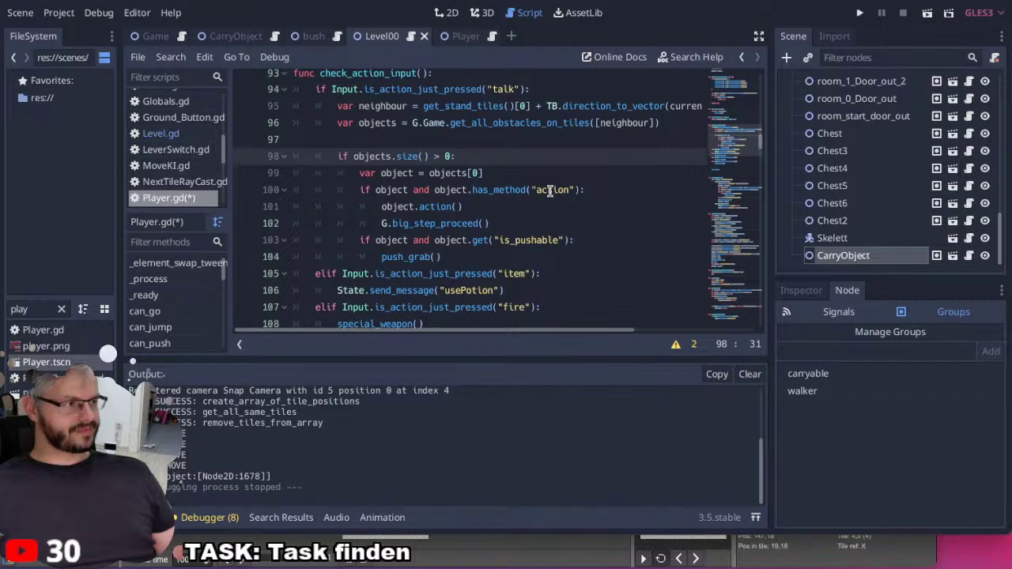
key("Up")
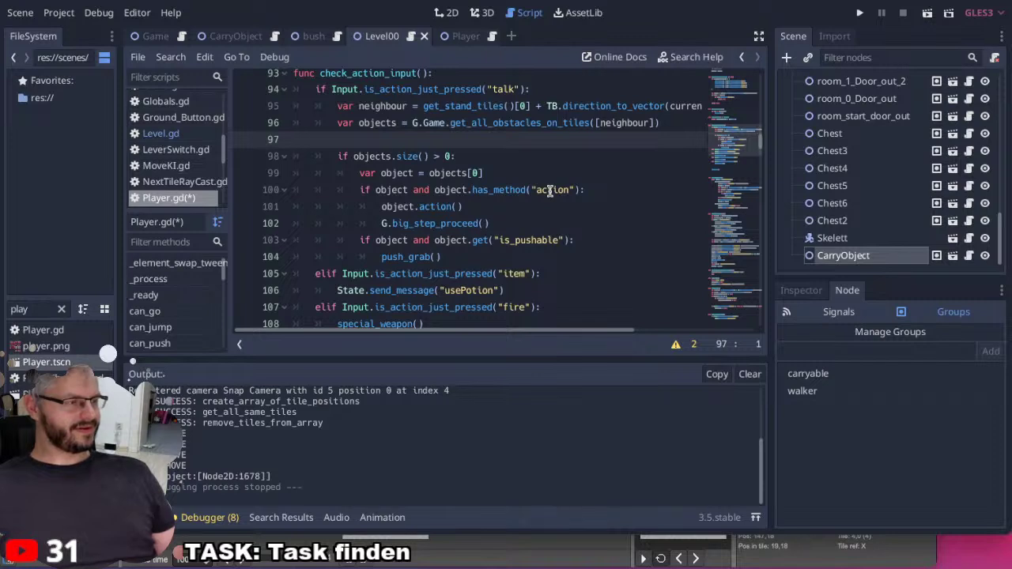
left_click(493, 173)
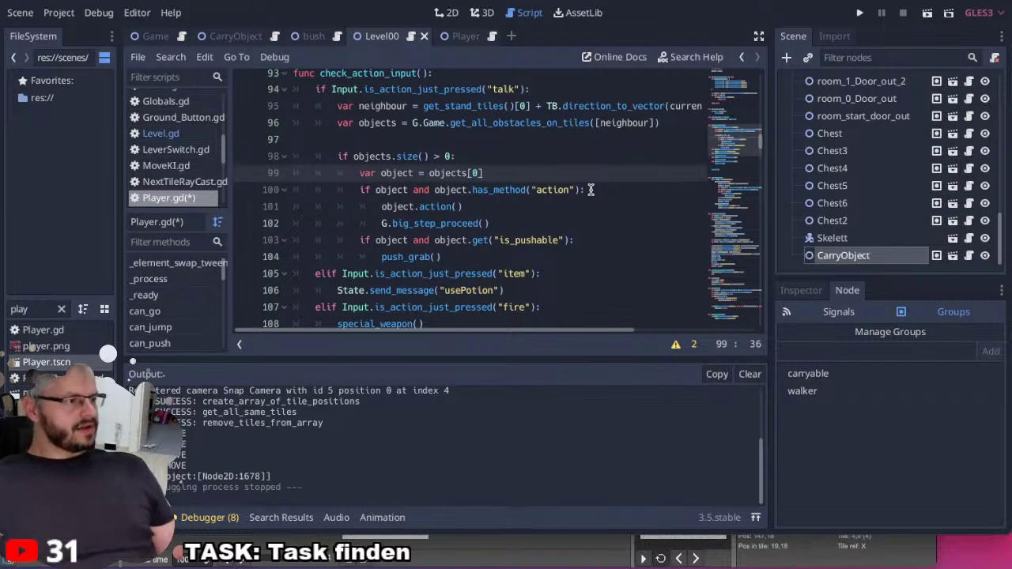
Duplicate the is_pushable condition with its push_grab() call directly below the original in check_action_input.
key("Down")
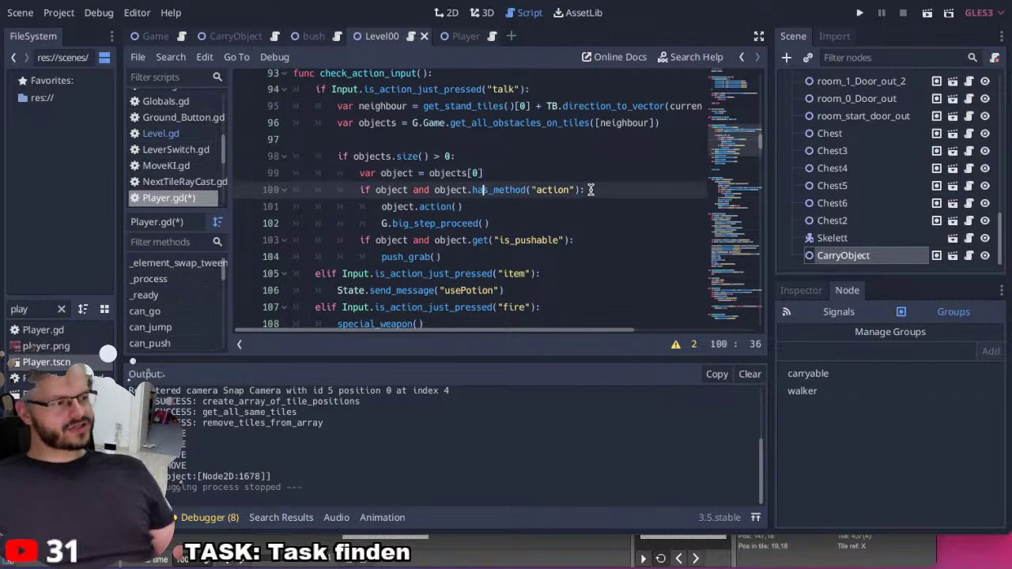
key("Down")
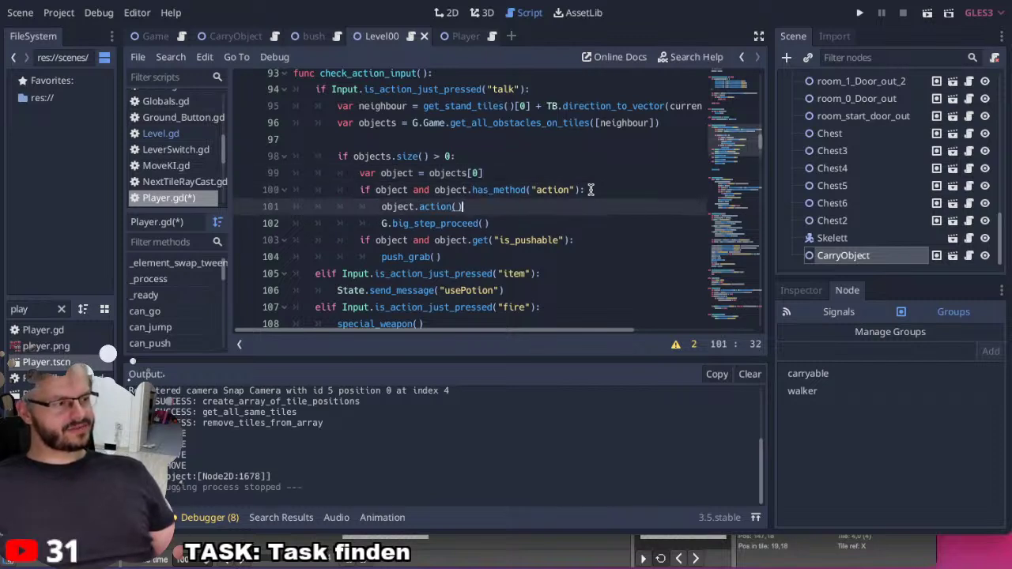
key("Down")
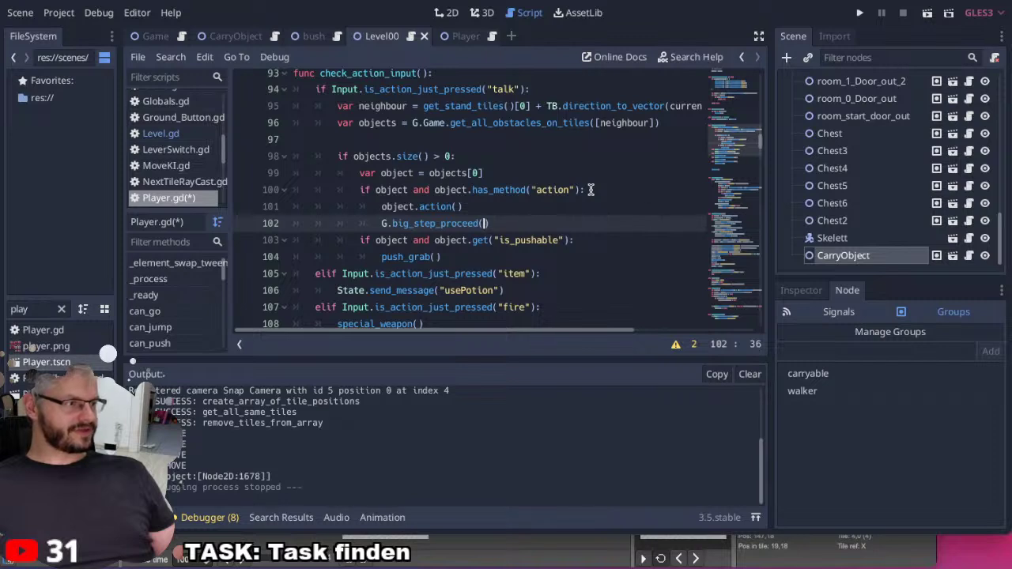
key("Down")
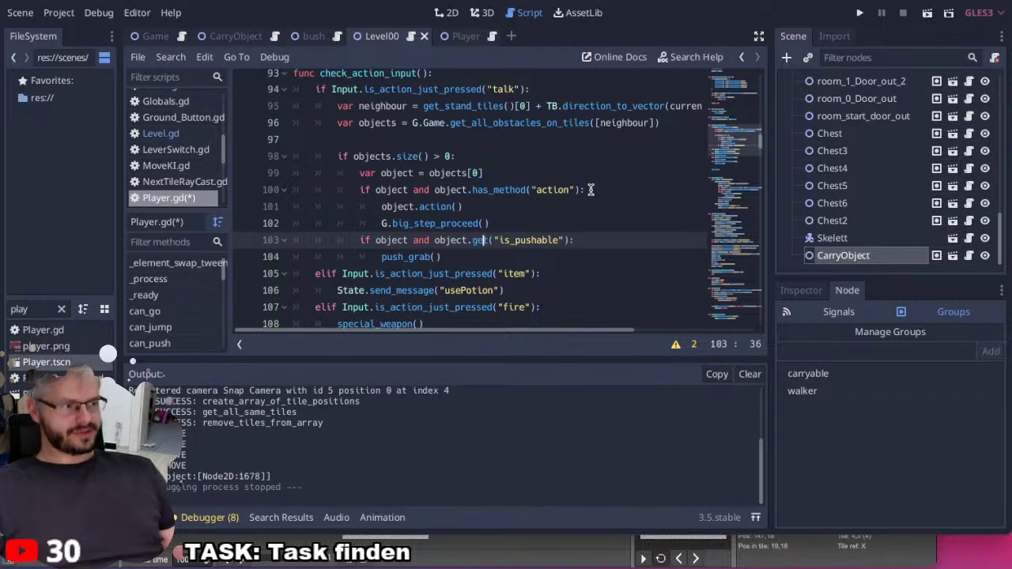
key("Down")
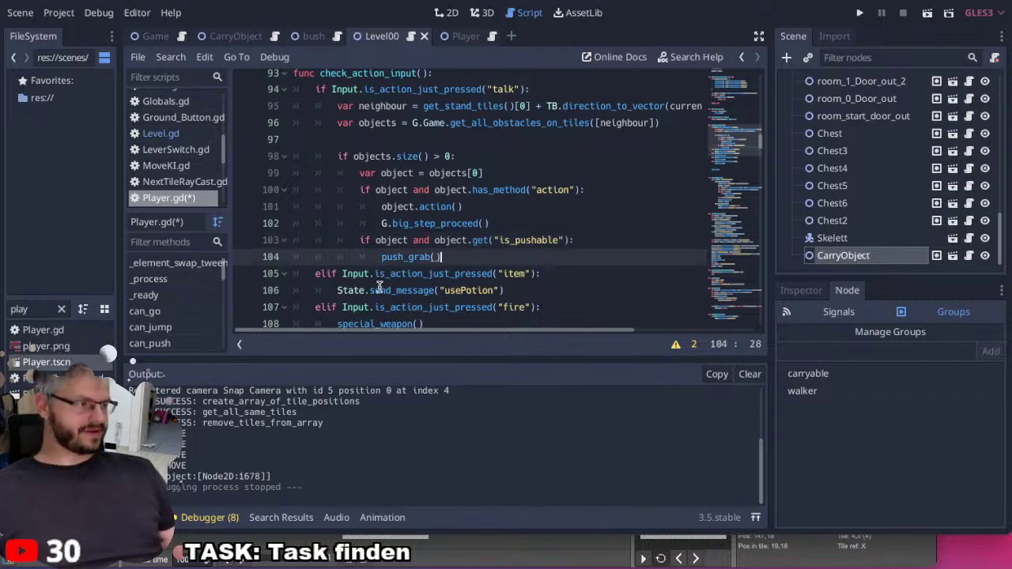
key("shift+Home")
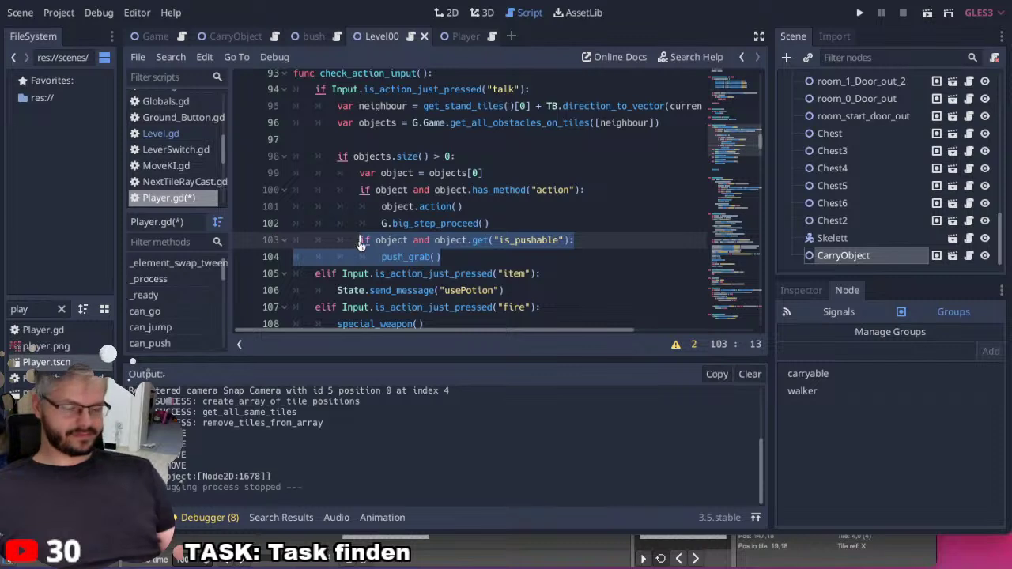
left_click(449, 257)
key("Return")
type("if object and object.get(\"is_pushable\"): \t\t\t\tpush_grab()")
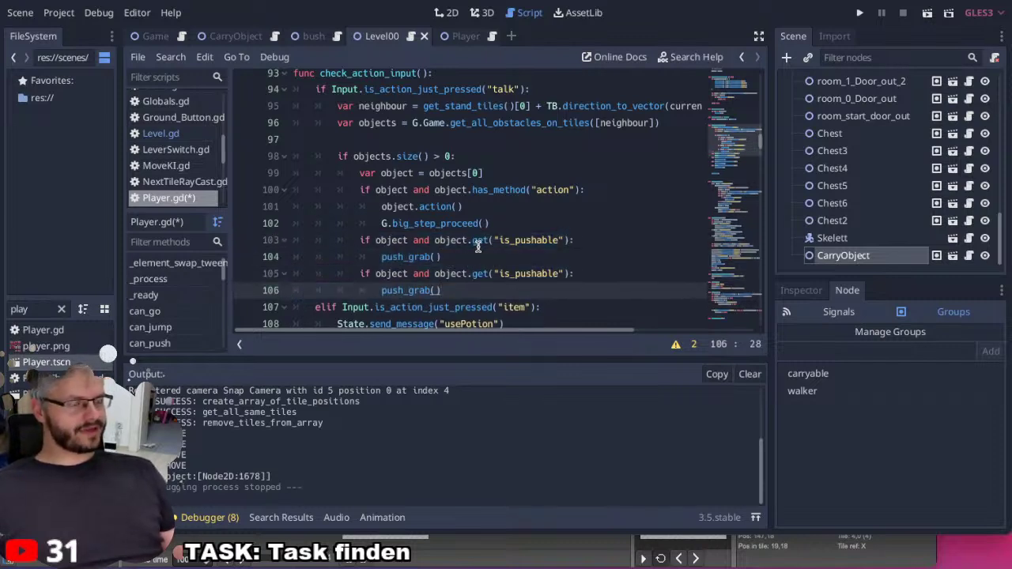
Open the Pillar scene's script and copy its var is_pushable = true declaration.
left_click(476, 244)
double_click(479, 240)
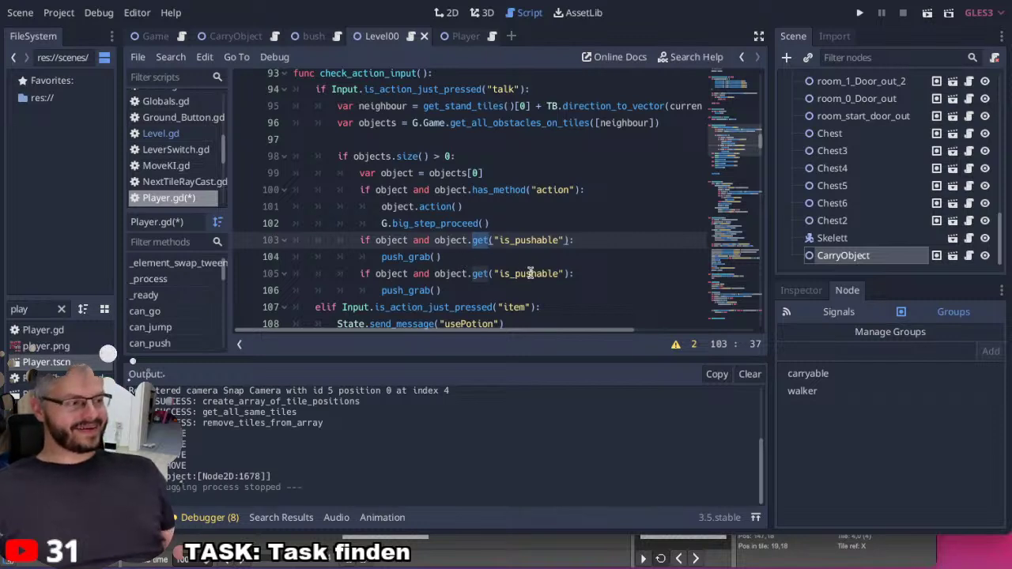
left_click_drag(562, 274, 499, 274)
double_click(41, 309)
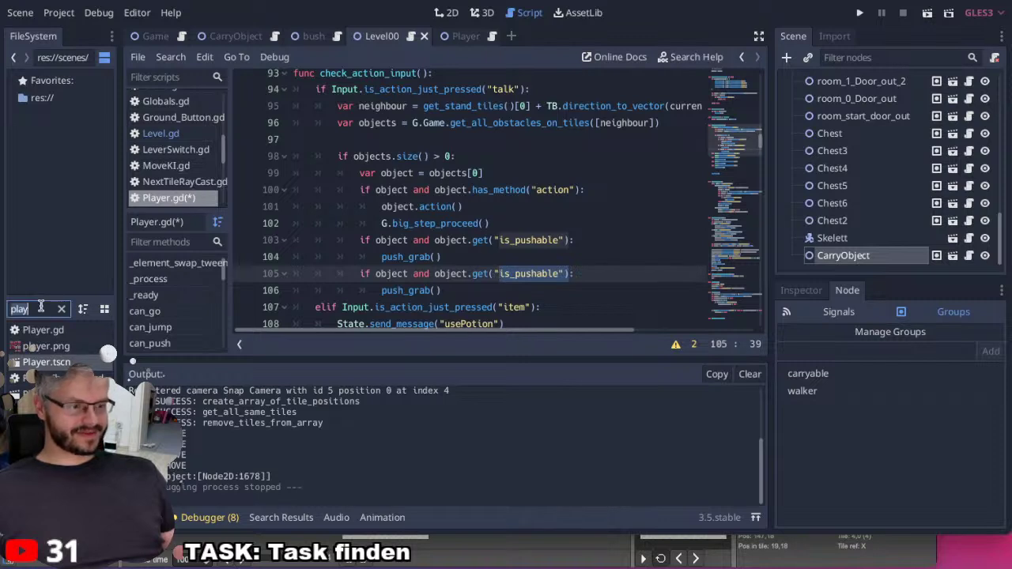
type("p")
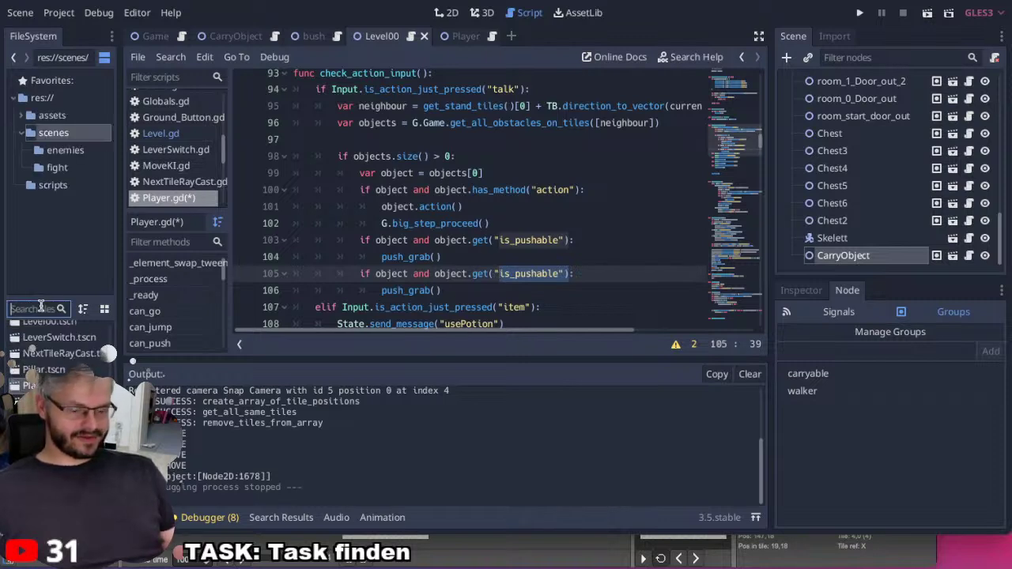
type("il")
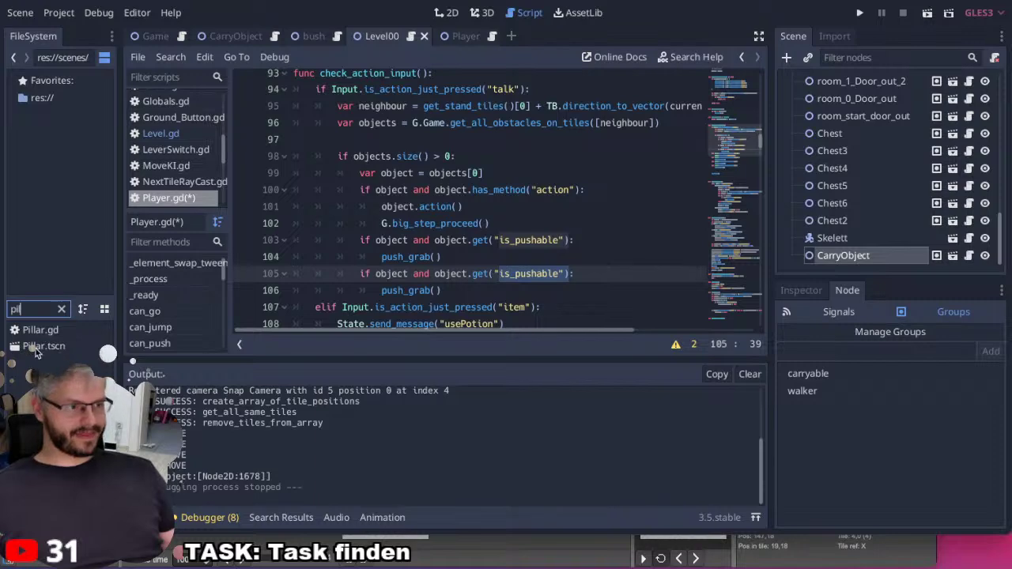
double_click(35, 348)
left_click(915, 82)
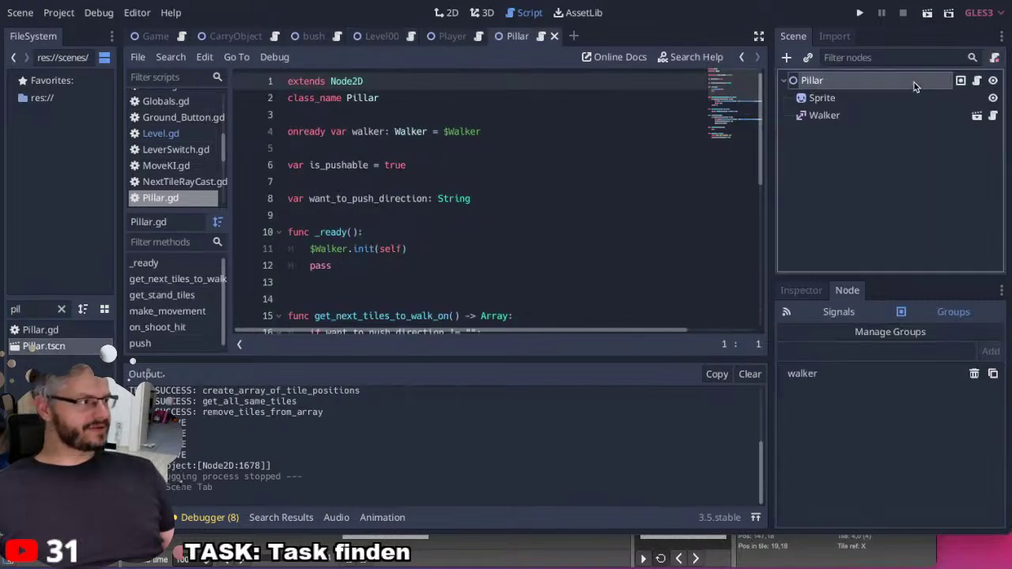
left_click(979, 82)
double_click(342, 166)
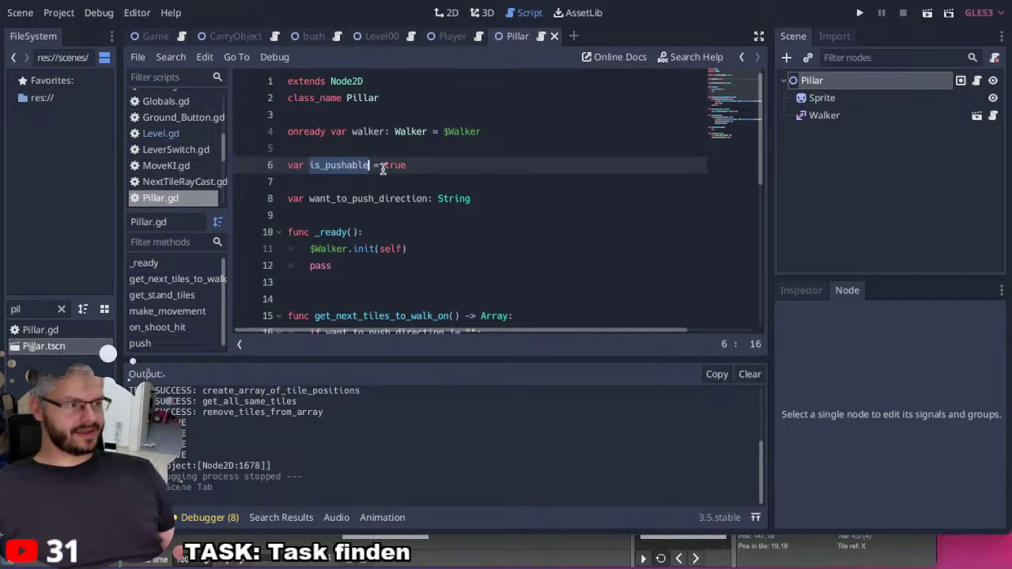
left_click_drag(434, 161, 273, 163)
key("ctrl+c")
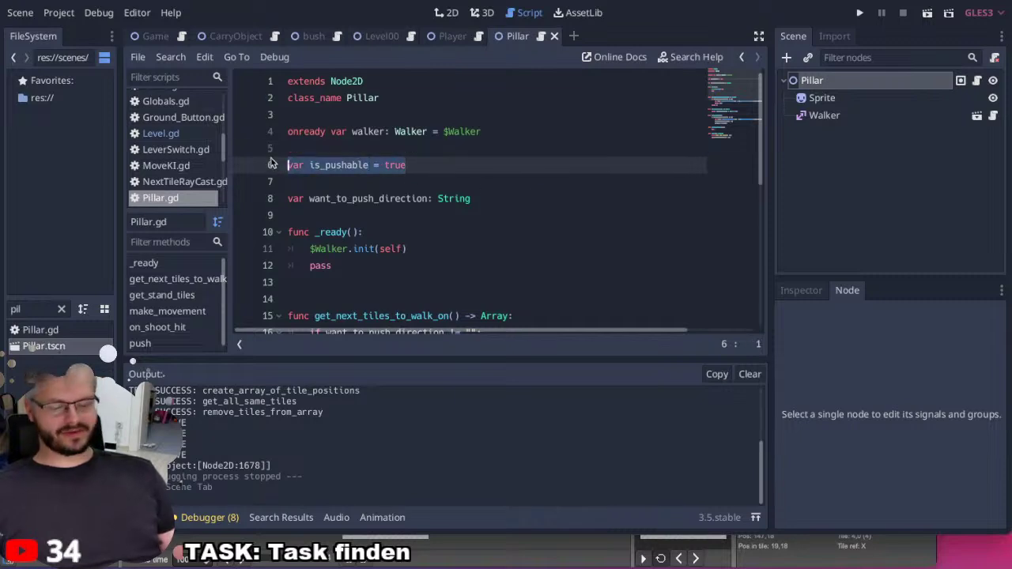
Switch to the CarryObject scene and remove its root node from the carryable group.
left_click(312, 36)
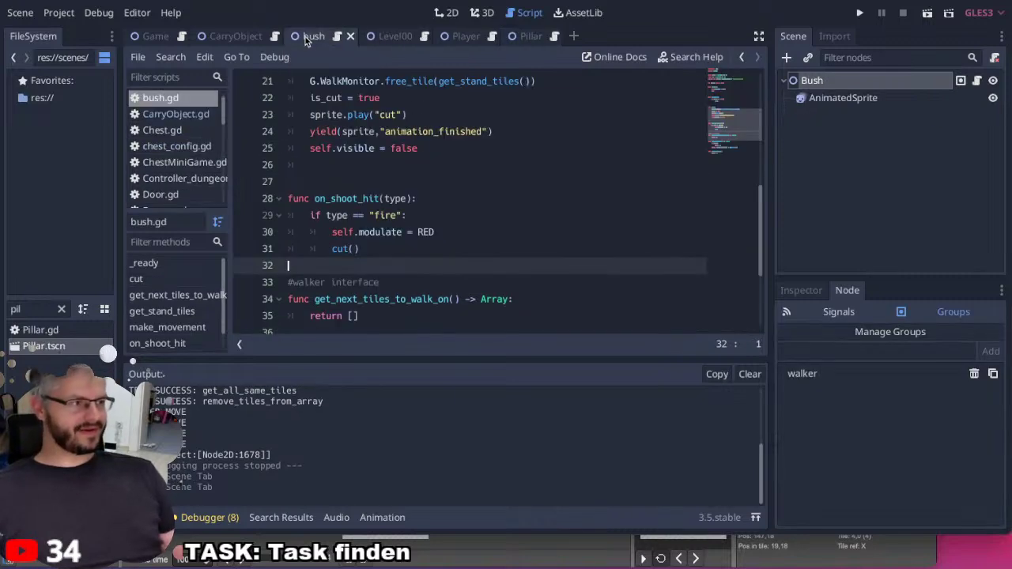
left_click(234, 36)
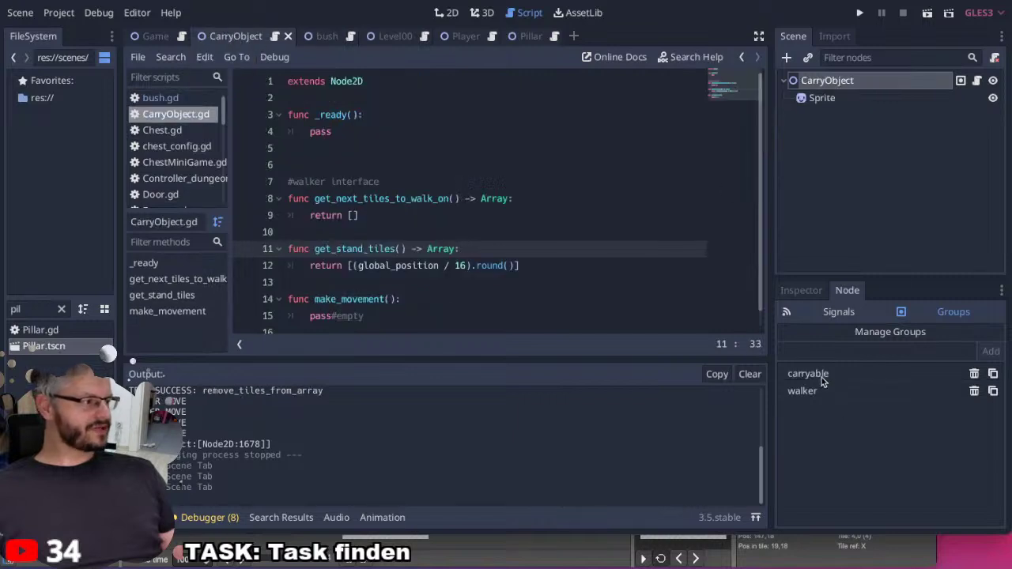
left_click(975, 373)
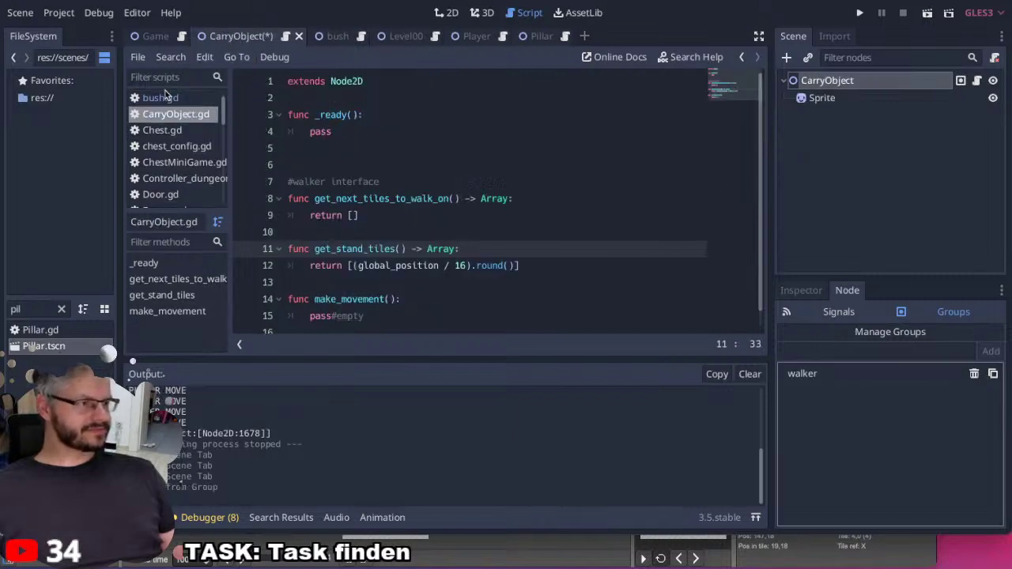
Paste the is_pushable declaration below the extends line in CarryObject.gd.
left_click(384, 87)
key("Return")
key("Return")
key("ctrl+v")
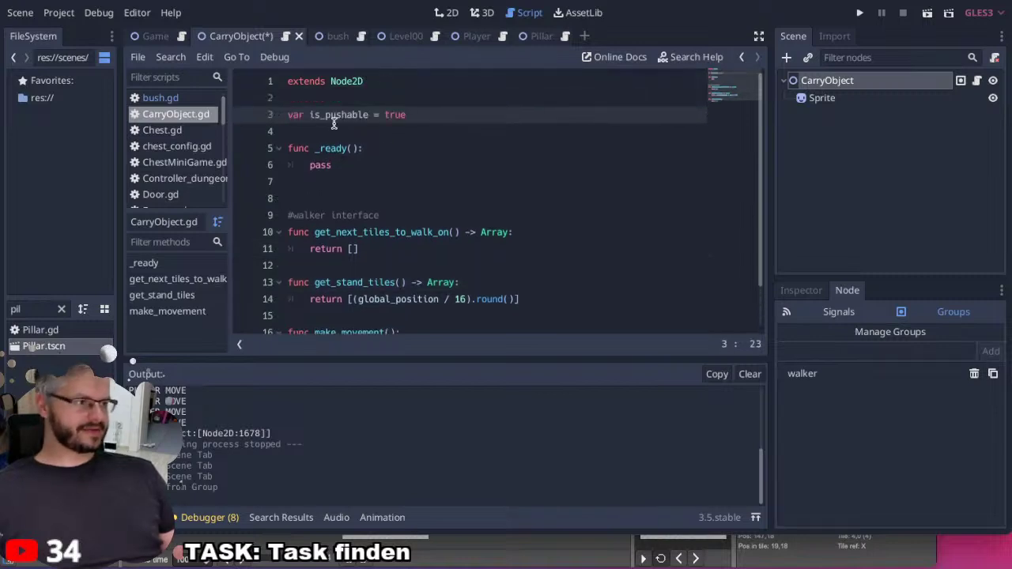
Rename the pasted variable in CarryObject.gd to is_carryable, copy its name, and save the scene.
left_click(370, 116)
key("BackSpace")
key("BackSpace")
key("BackSpace")
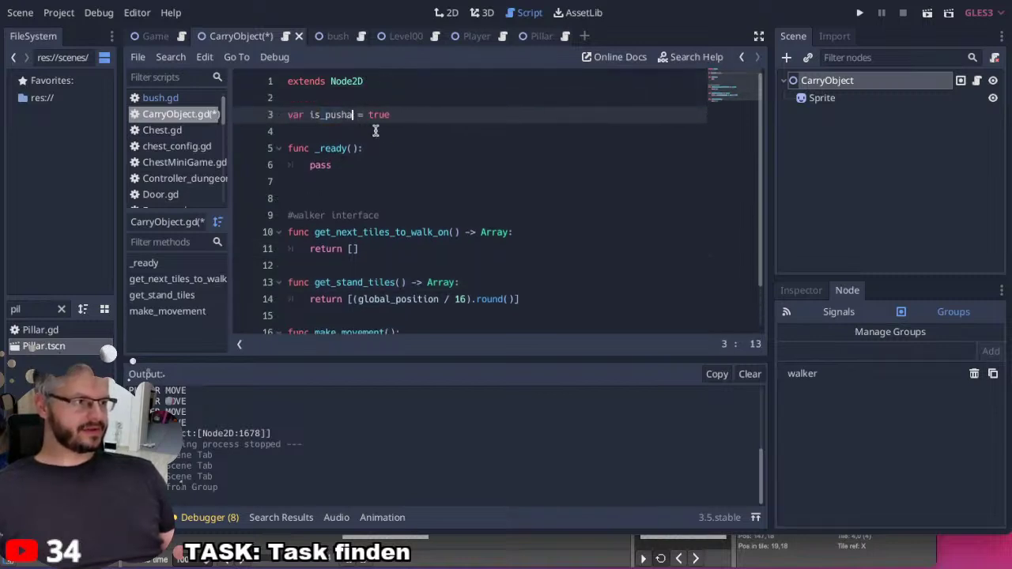
key("BackSpace")
key("BackSpace")
key("BackSpace")
key("BackSpace")
key("BackSpace")
type("carr")
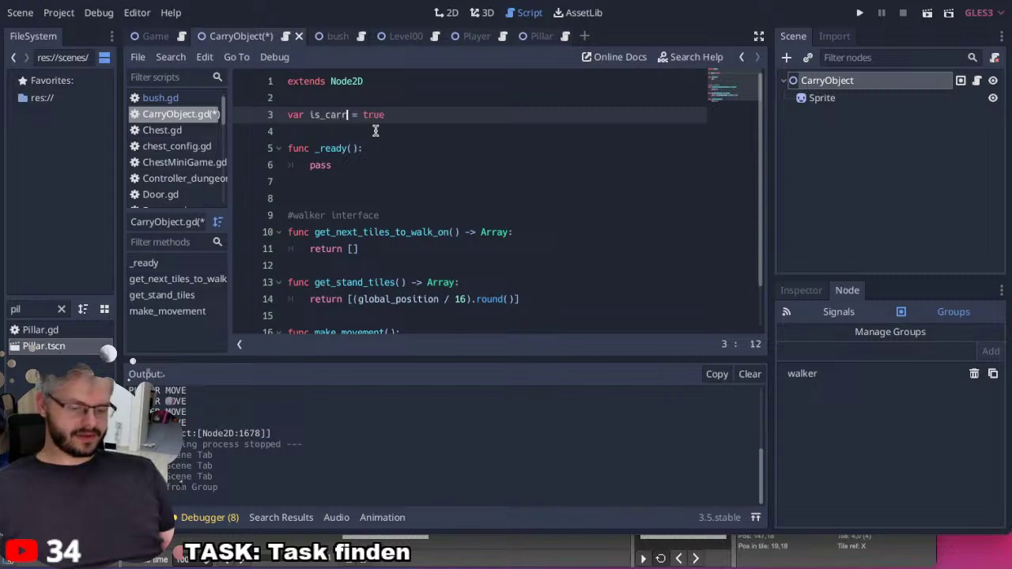
type("yable")
double_click(354, 116)
key("ctrl+c")
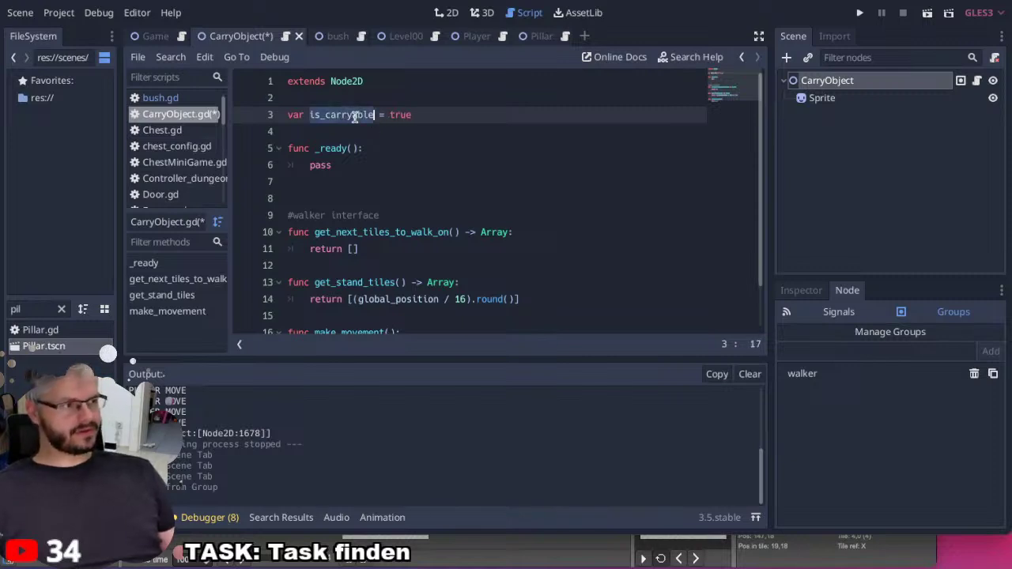
key("ctrl+s")
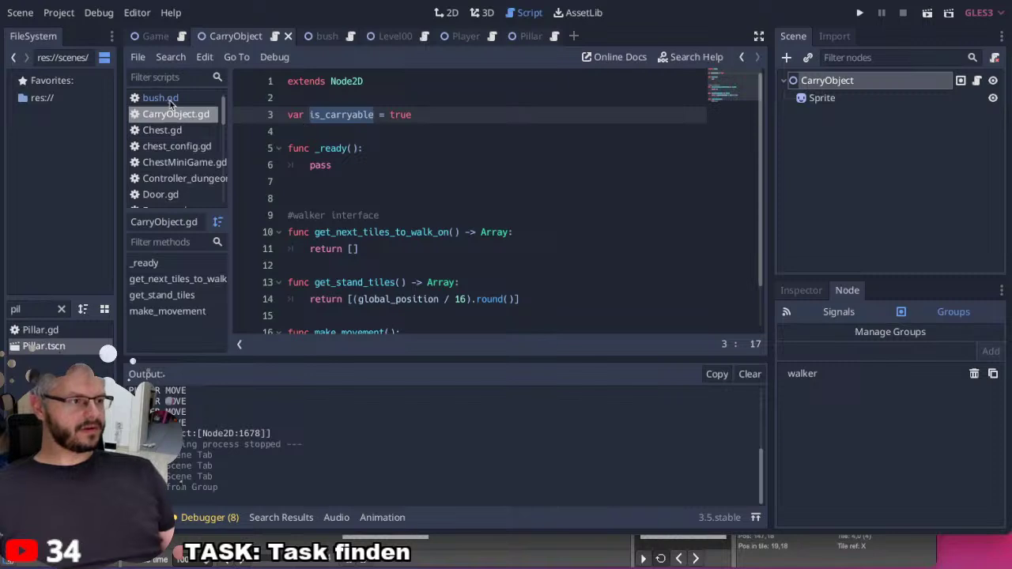
In Player.gd, make the duplicated condition check "is_carryable" and call lift_up() instead of push_grab().
left_click(494, 38)
double_click(525, 282)
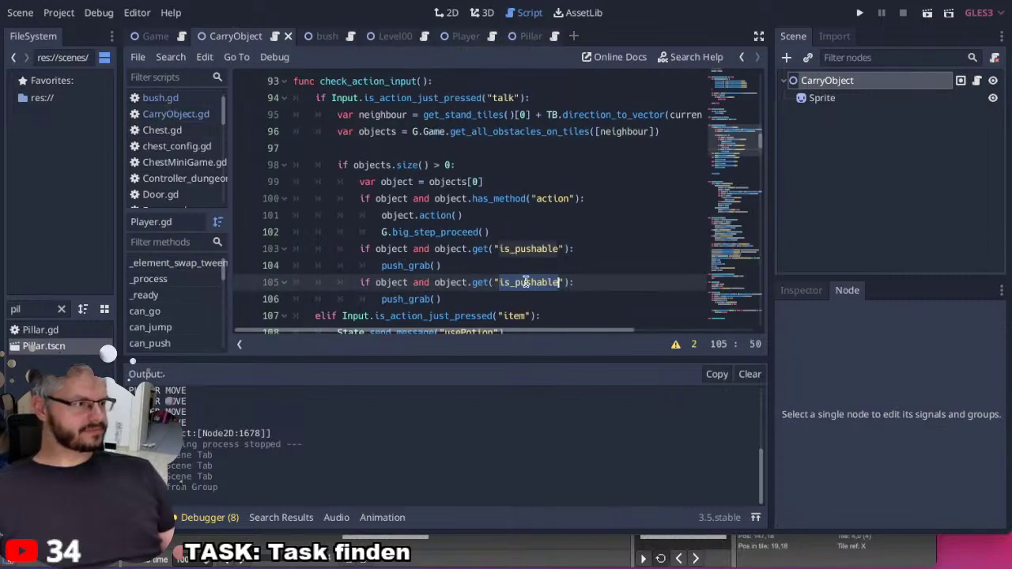
key("ctrl+v")
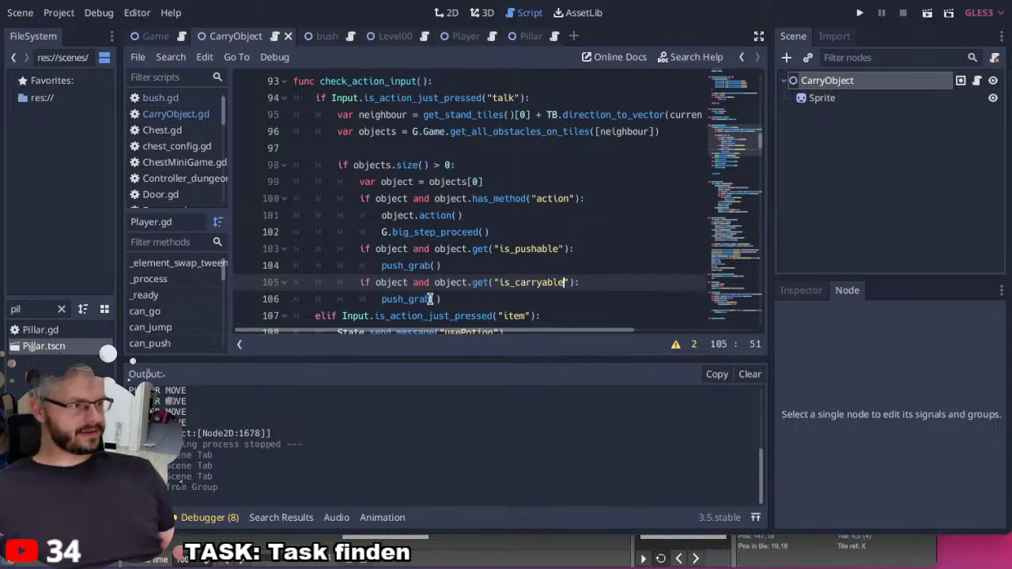
left_click_drag(443, 299, 376, 299)
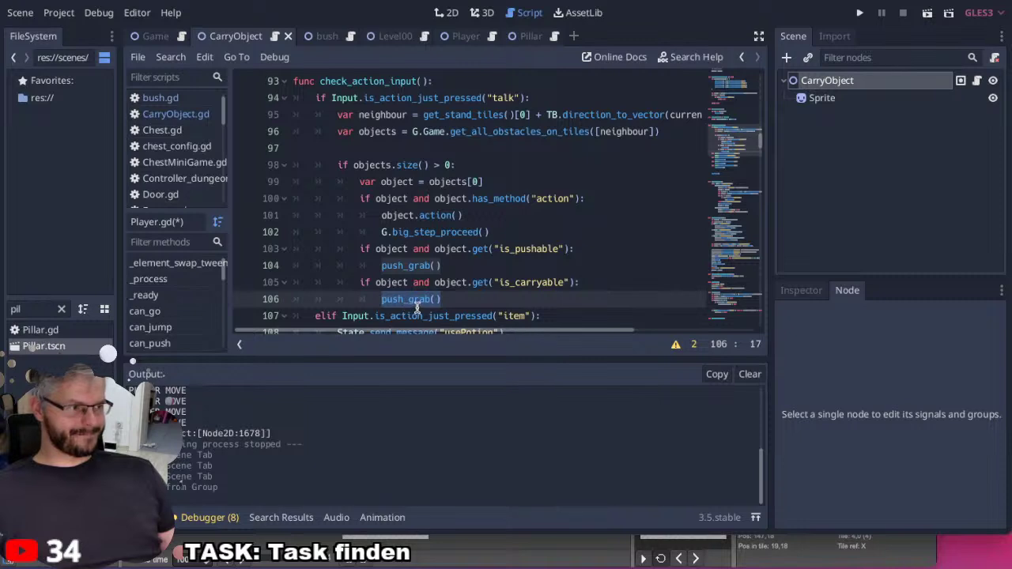
key("BackSpace")
type("lift")
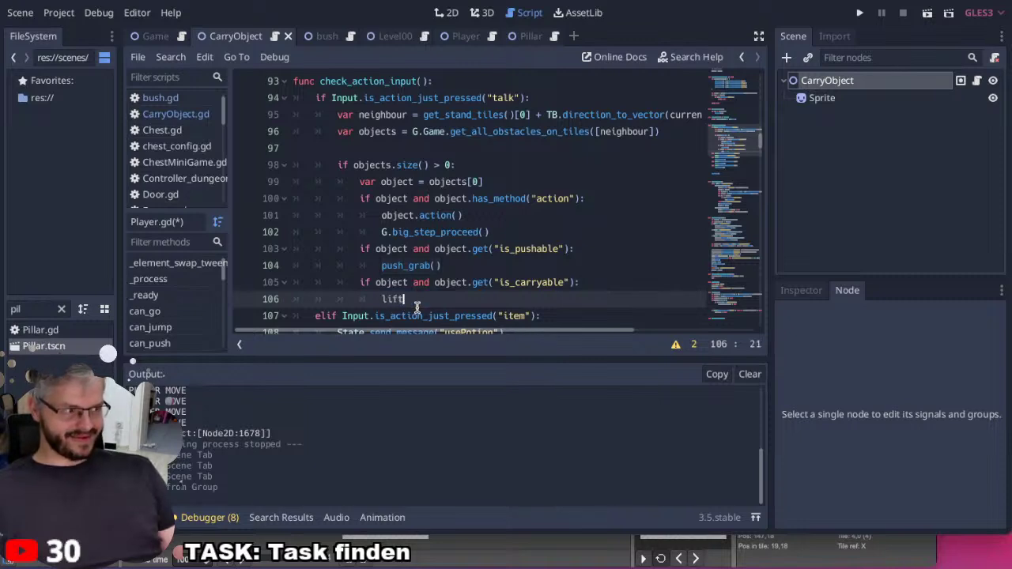
type("_up(")
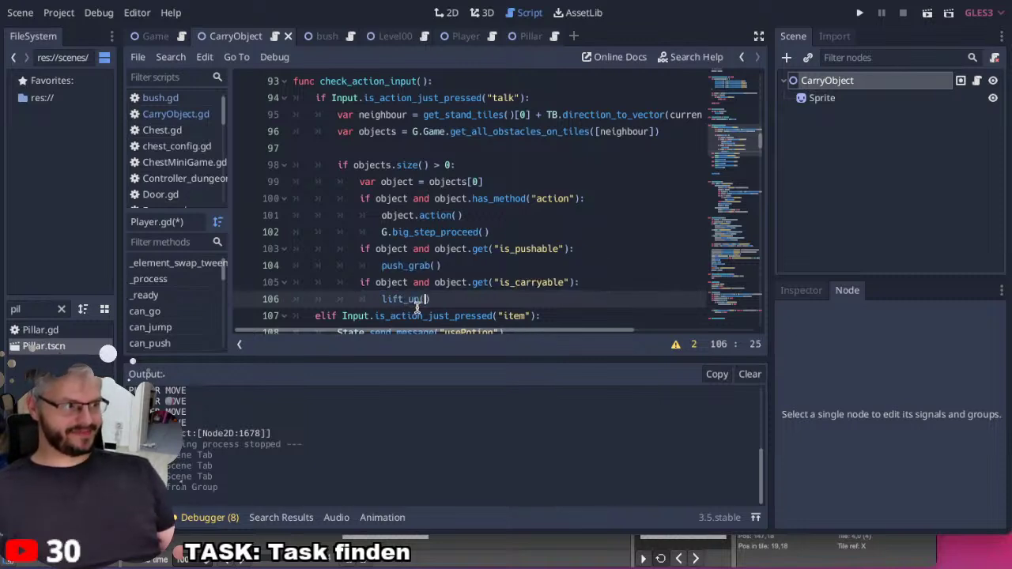
Declare a new lift_up() function below push_grab() in Player.gd.
double_click(410, 301)
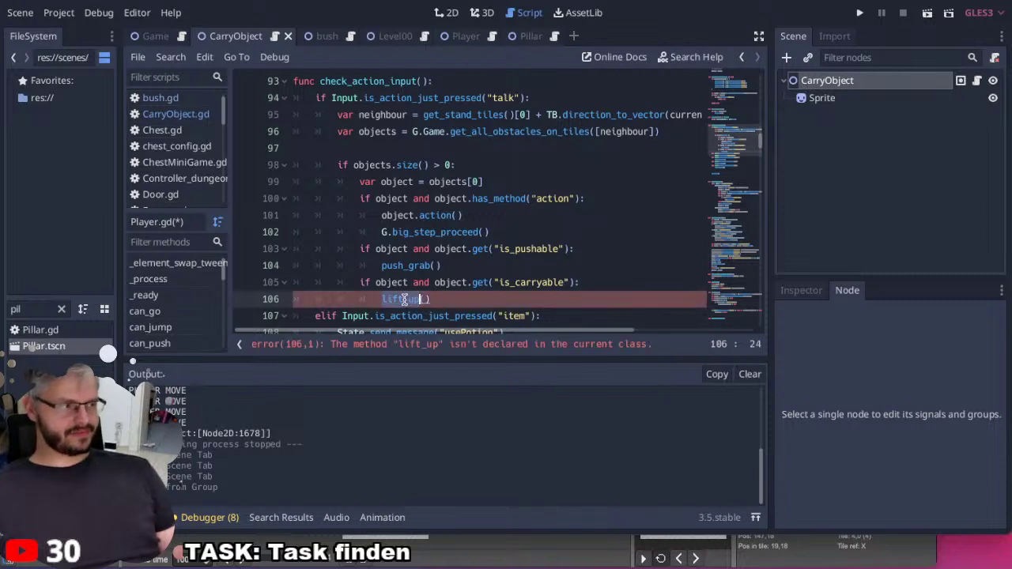
scroll(164, 311, "down", 4)
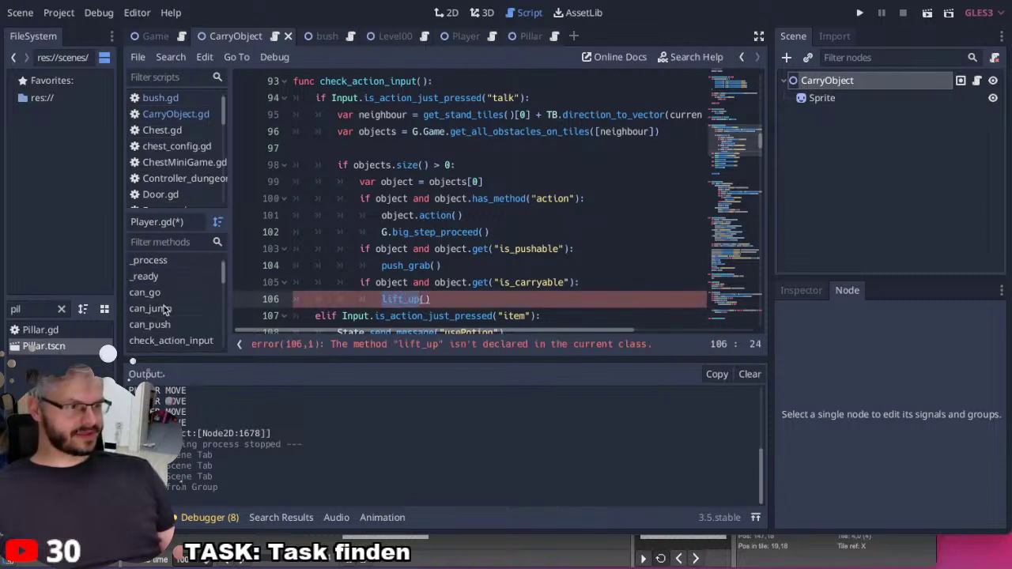
scroll(164, 306, "down", 4)
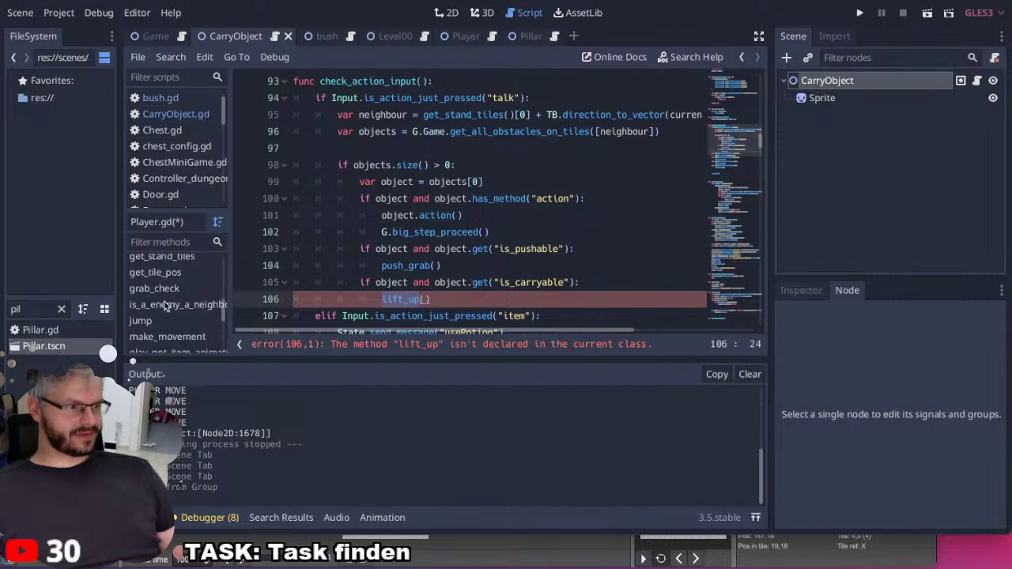
scroll(161, 302, "down", 3)
left_click(162, 299)
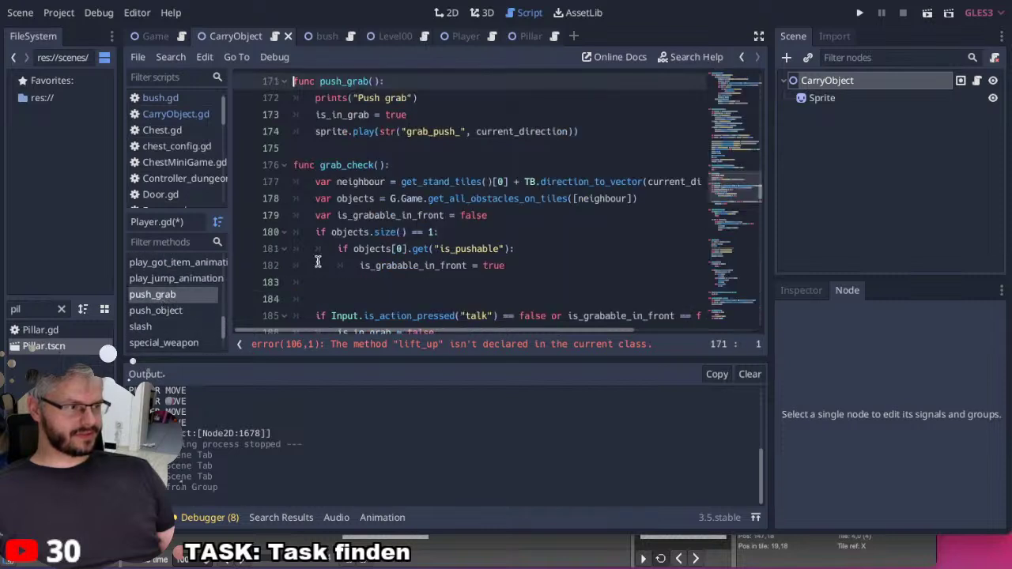
left_click(594, 131)
key("Return")
key("Return")
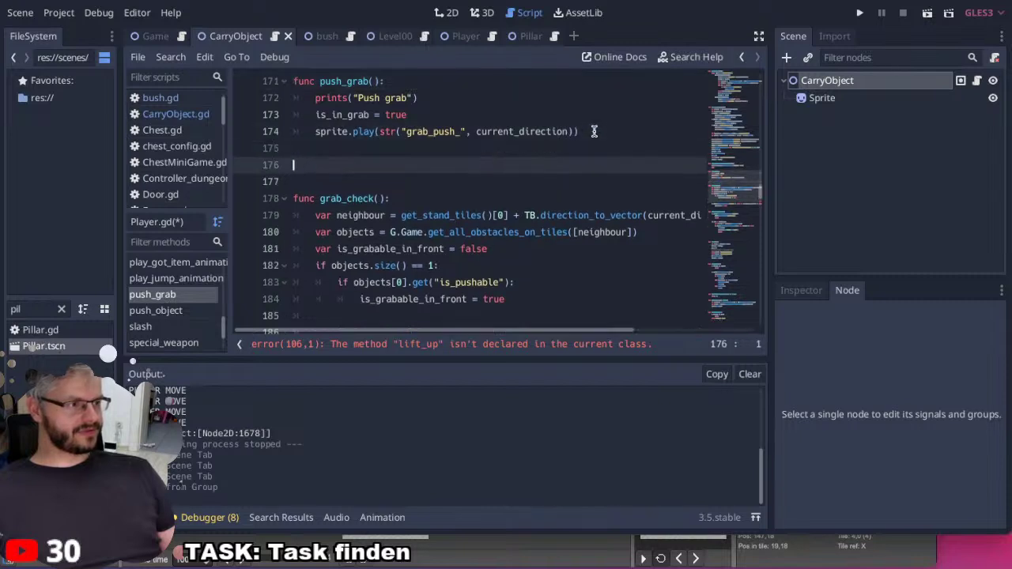
type("func lift_up():")
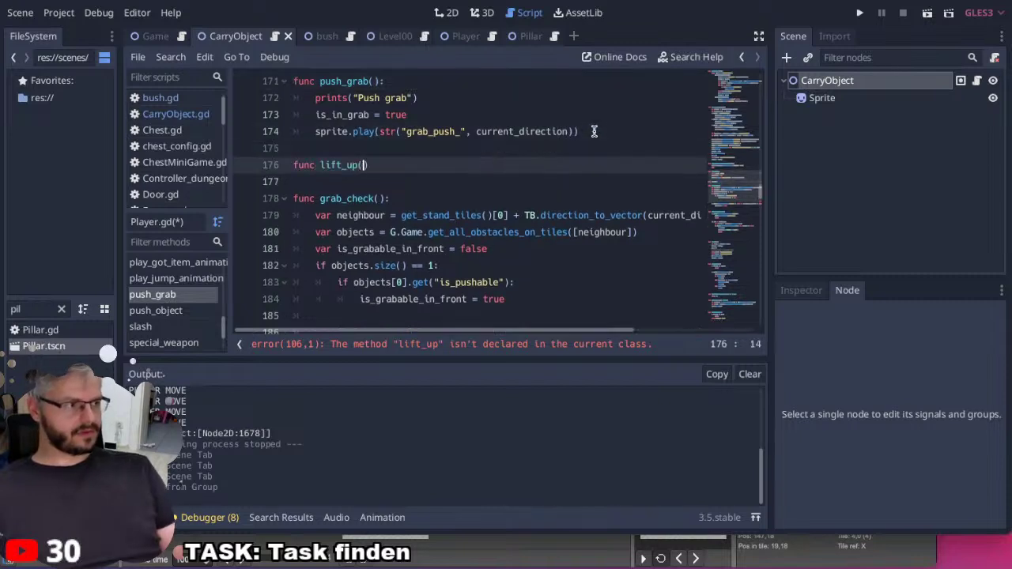
key("Return")
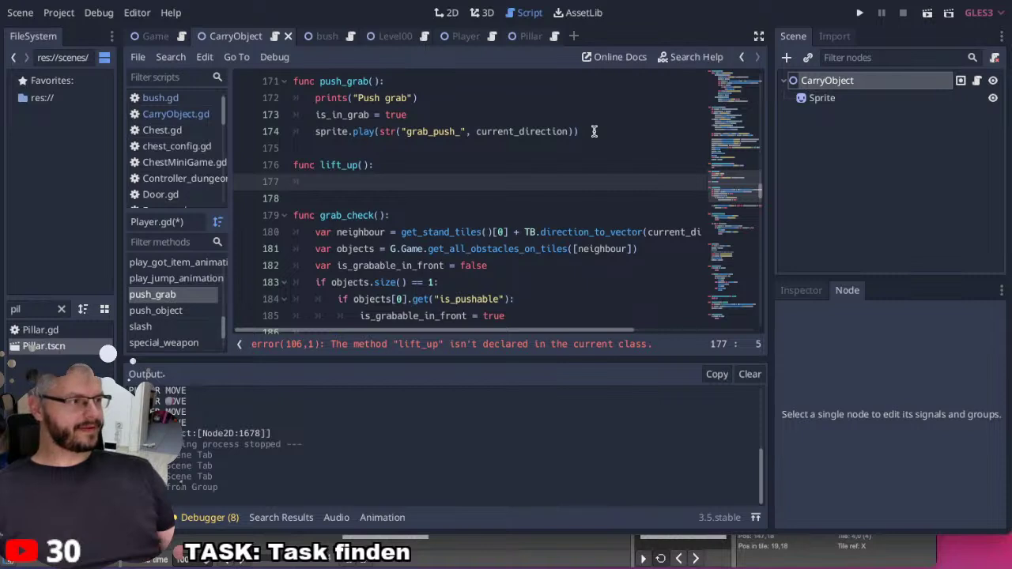
Make the body of lift_up() print "Lift up" with prints().
type("prints(")
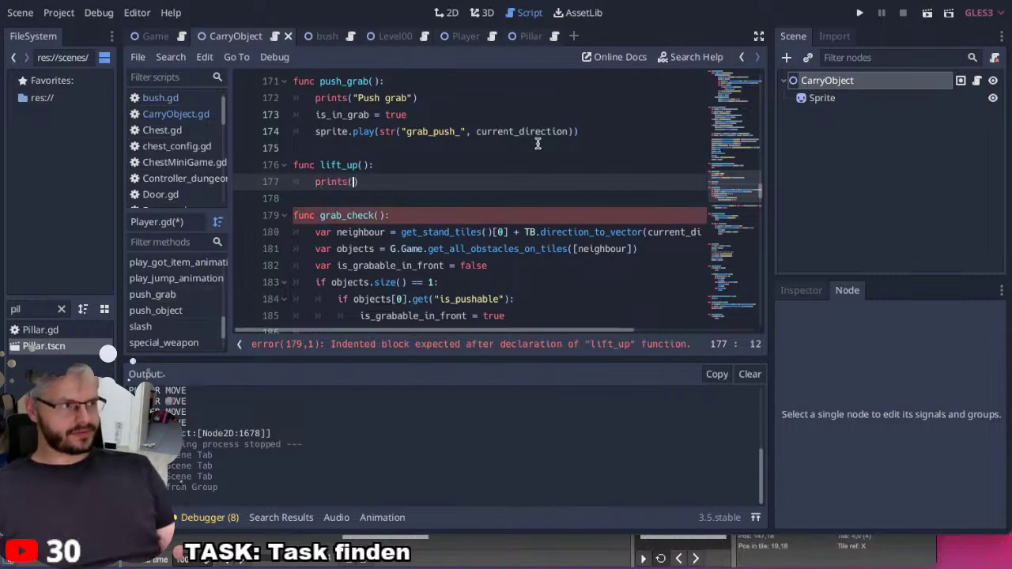
type("Lift up")
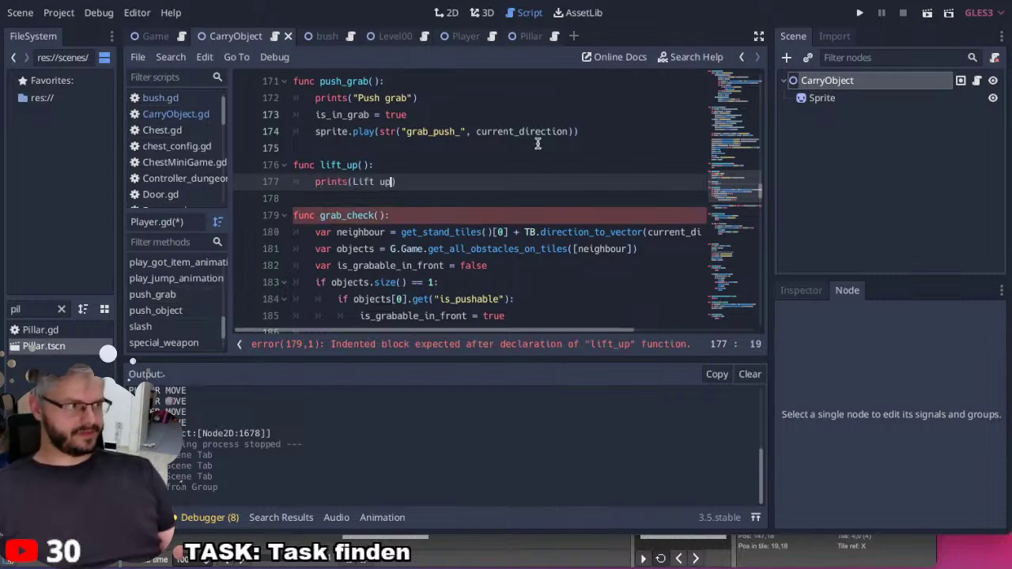
key("shift+Left")
key("shift+Left")
key("shift+Left")
key("shift+Left")
key("shift+Left")
key("shift+Left")
key("shift+Left")
type("\"")
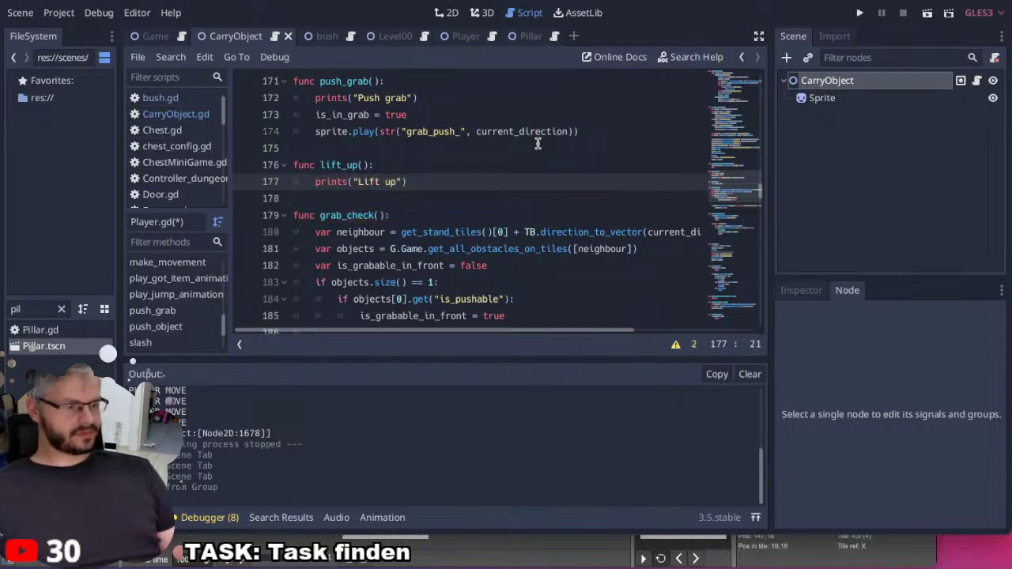
Run the game, walk the player right up to the sack to test lifting it, and stop the game.
key("F5")
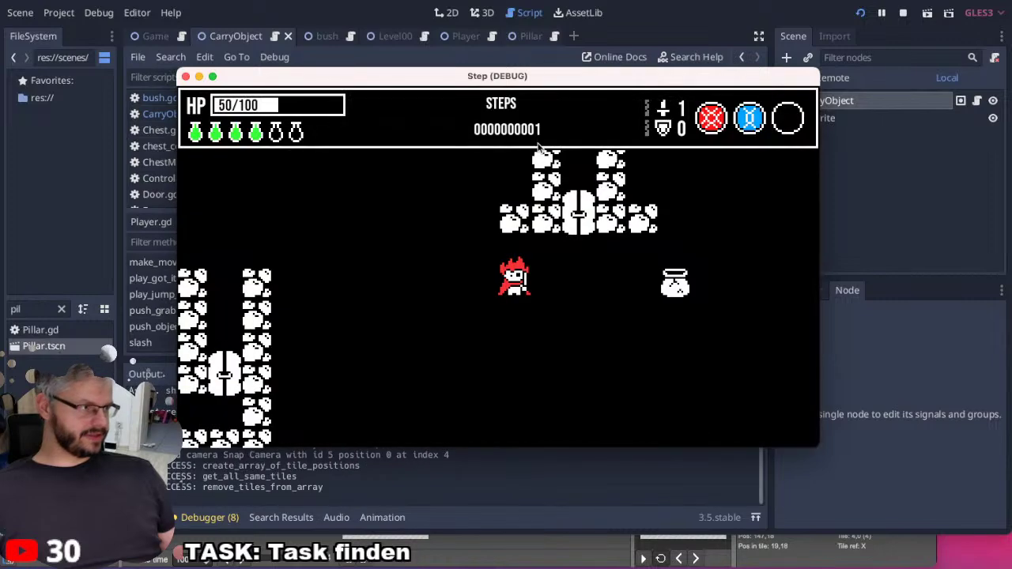
key("Right")
key("Right")
key("Right")
key("Right")
key("Right")
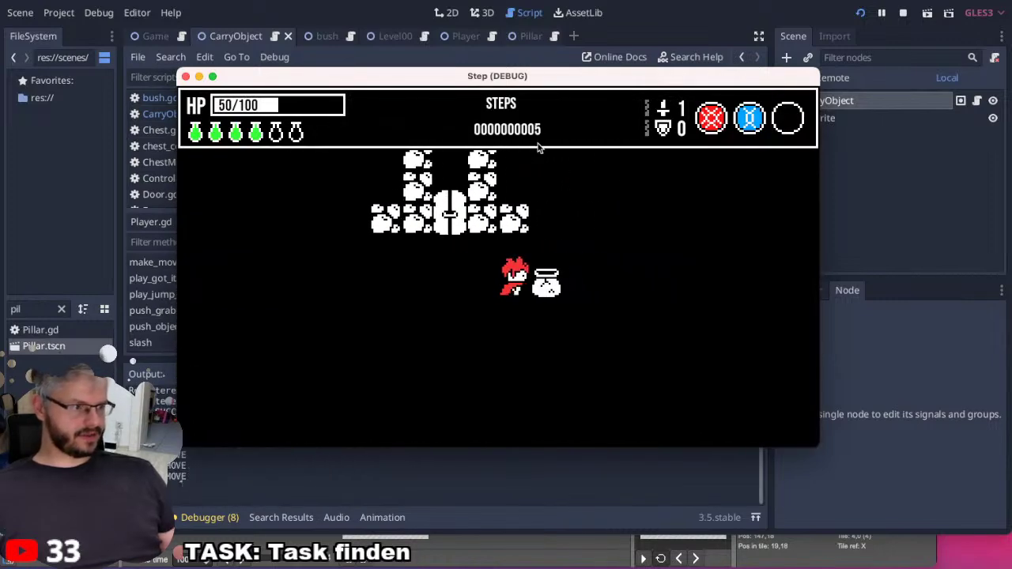
key("Escape")
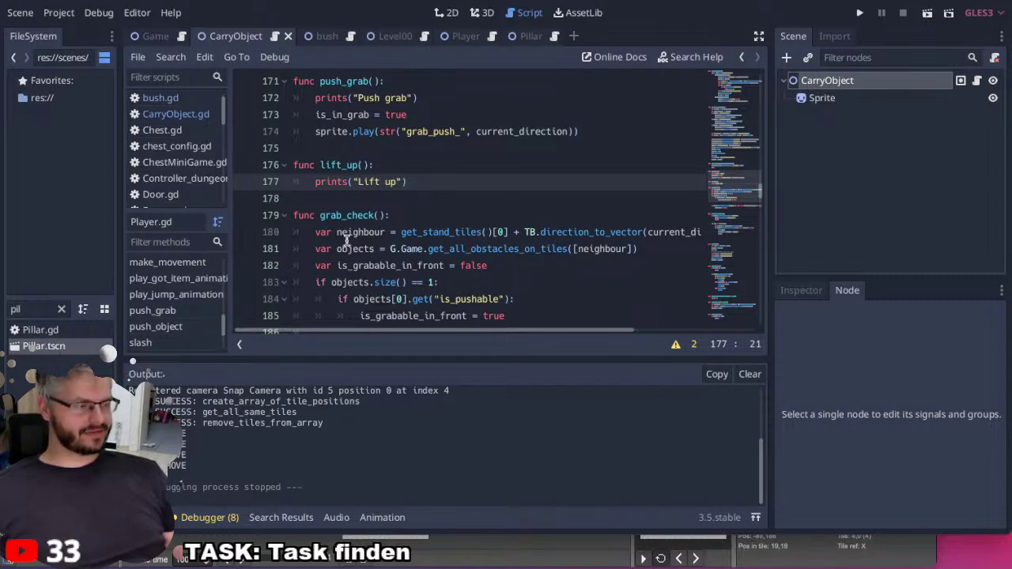
key("Up")
key("Down")
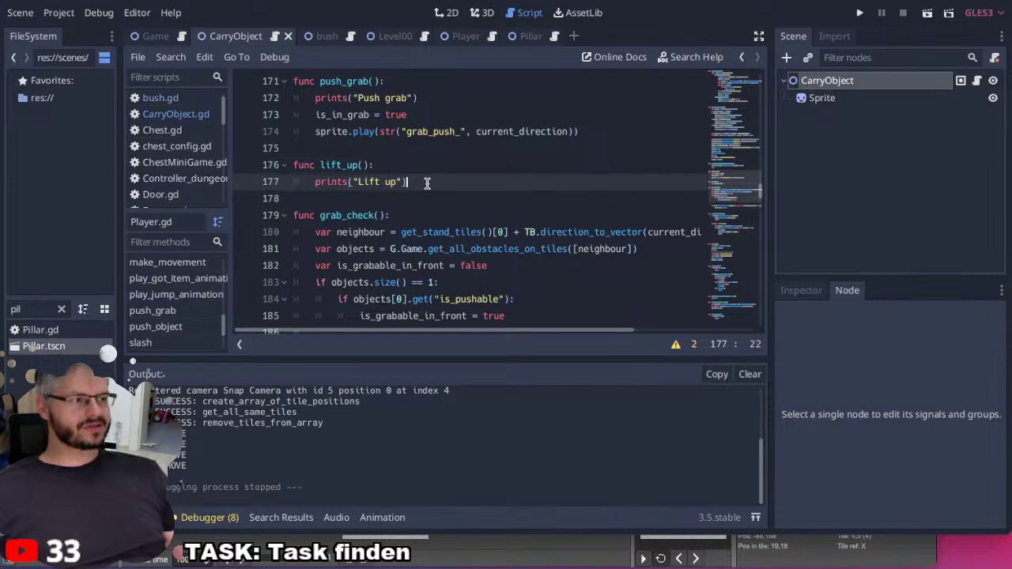
key("Up")
key("Down")
key("Up")
key("Down")
key("End")
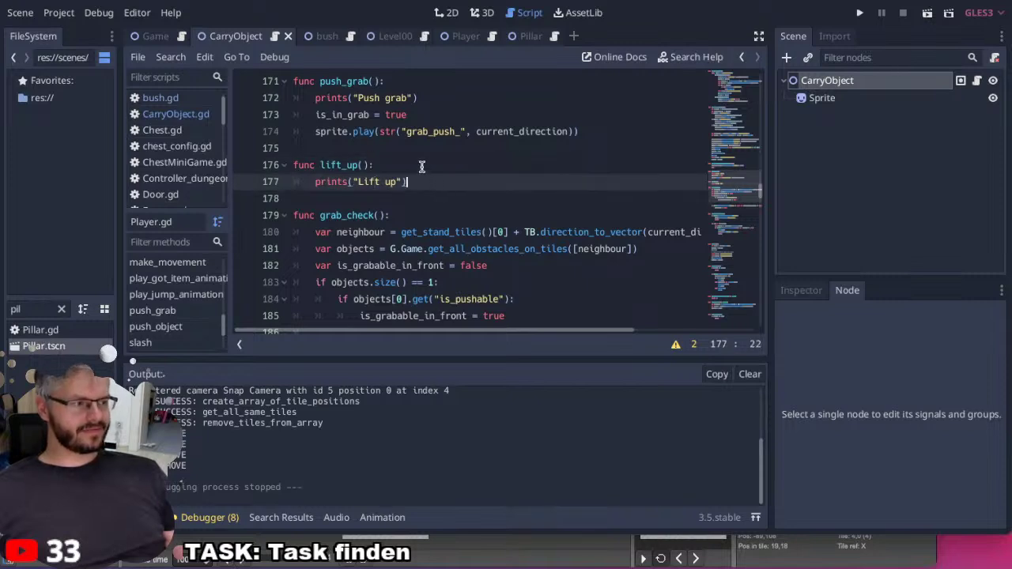
key("Up")
key("Down")
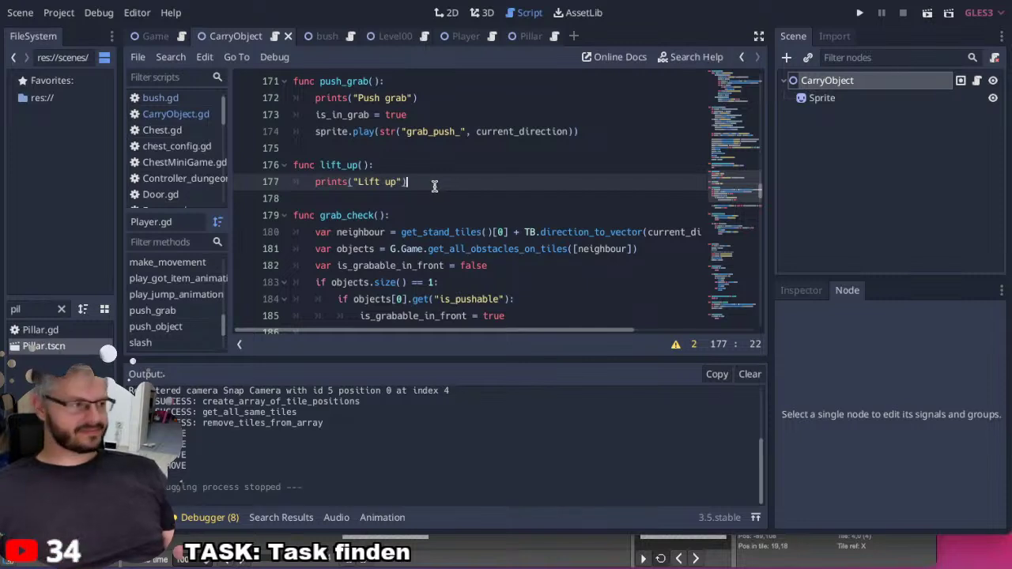
left_click(420, 169)
left_click(438, 182)
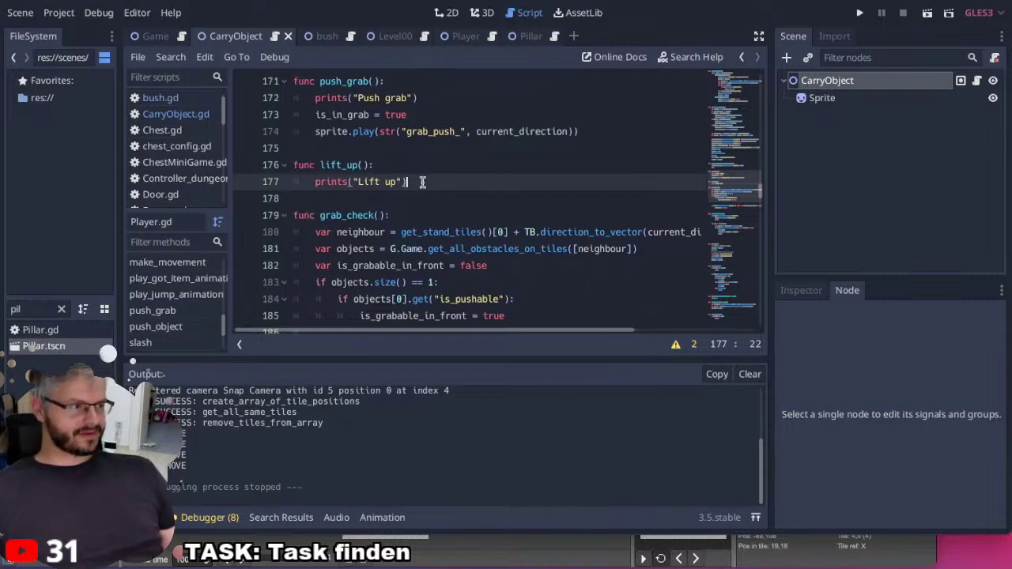
Add an obj parameter to lift_up() and pass object in its call in check_action_input(), starting an "as" cast.
left_click(363, 165)
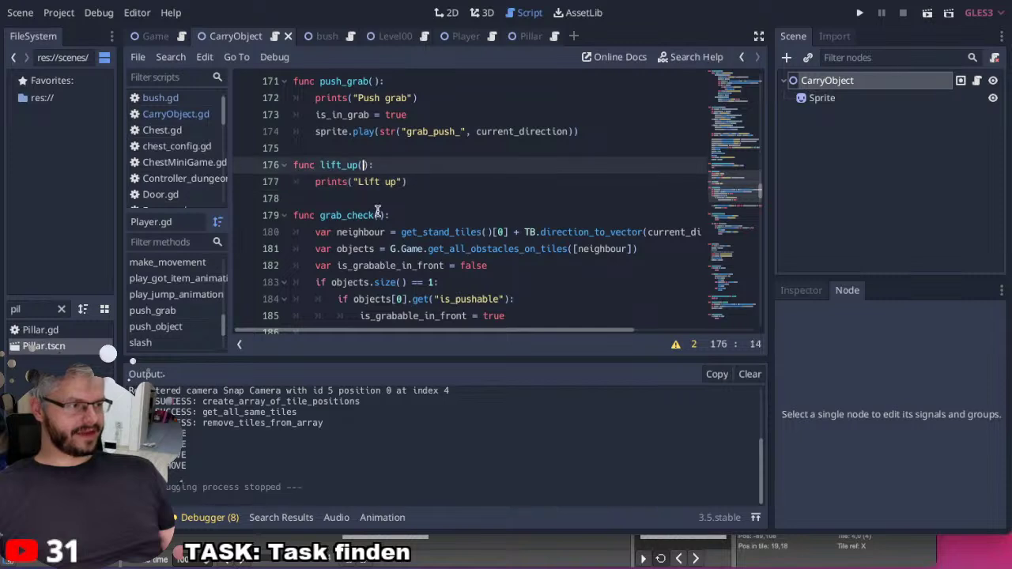
type("obj")
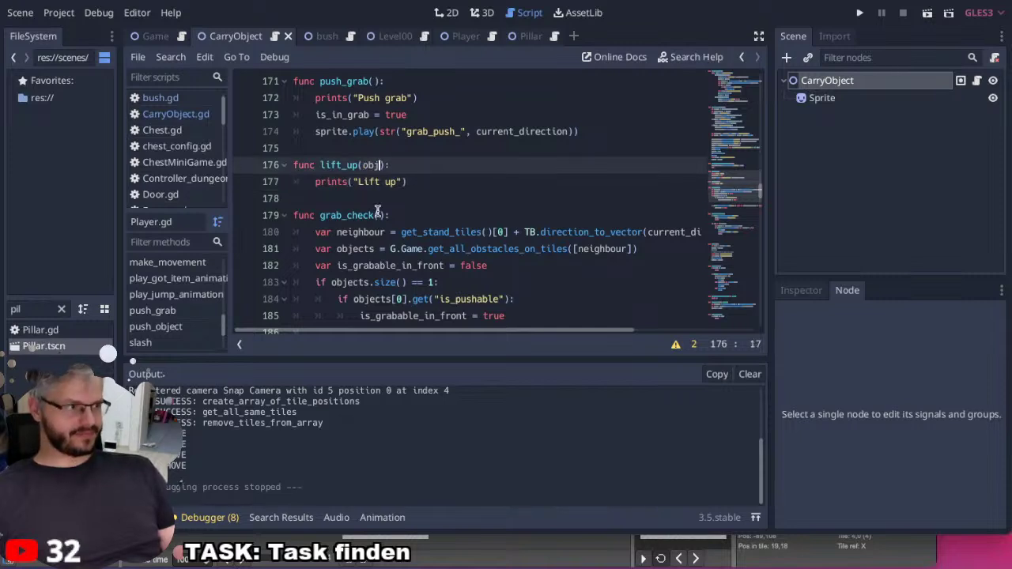
scroll(396, 190, "up", 5)
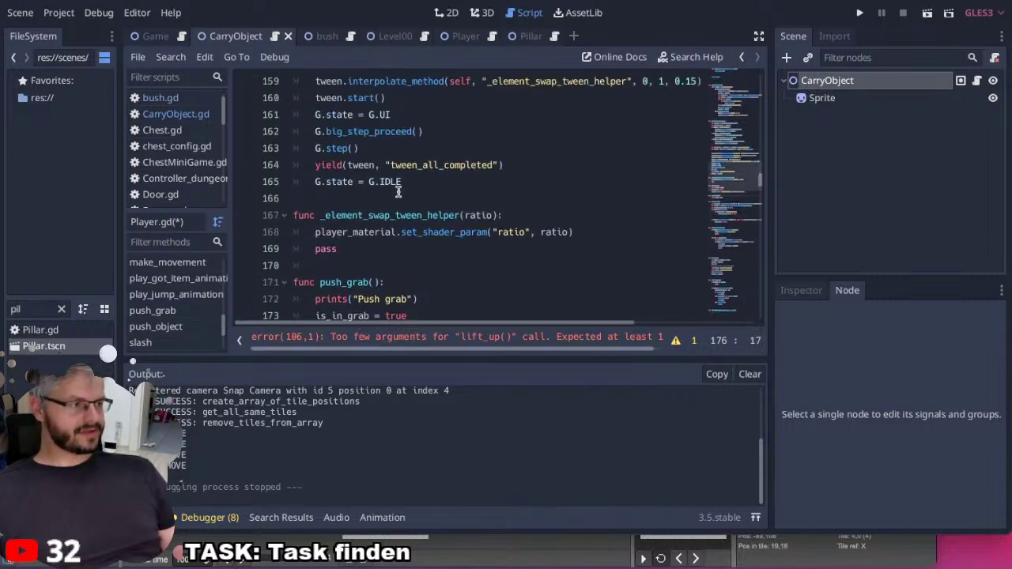
scroll(398, 190, "up", 15)
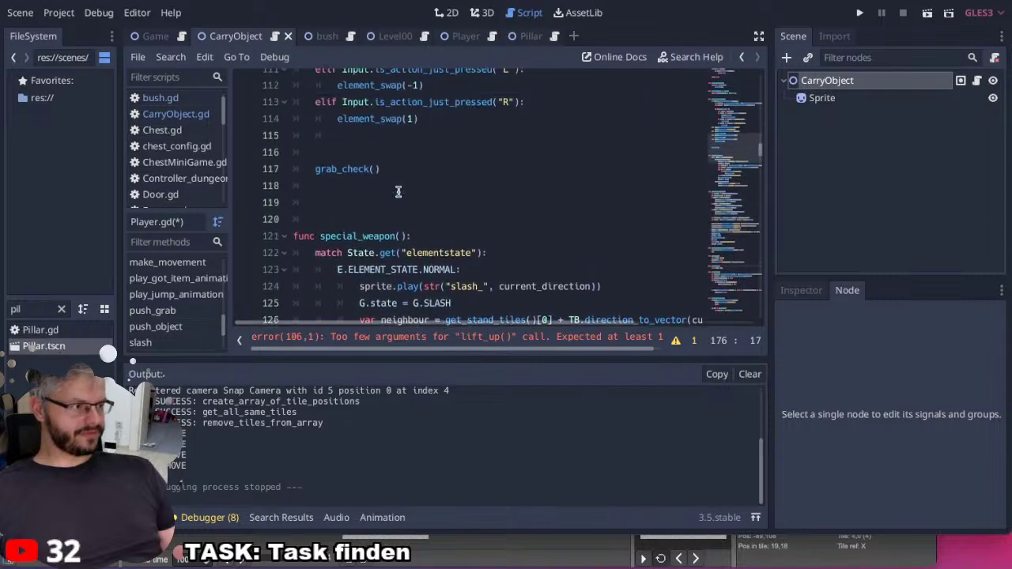
scroll(398, 190, "down", 1)
scroll(398, 190, "up", 3)
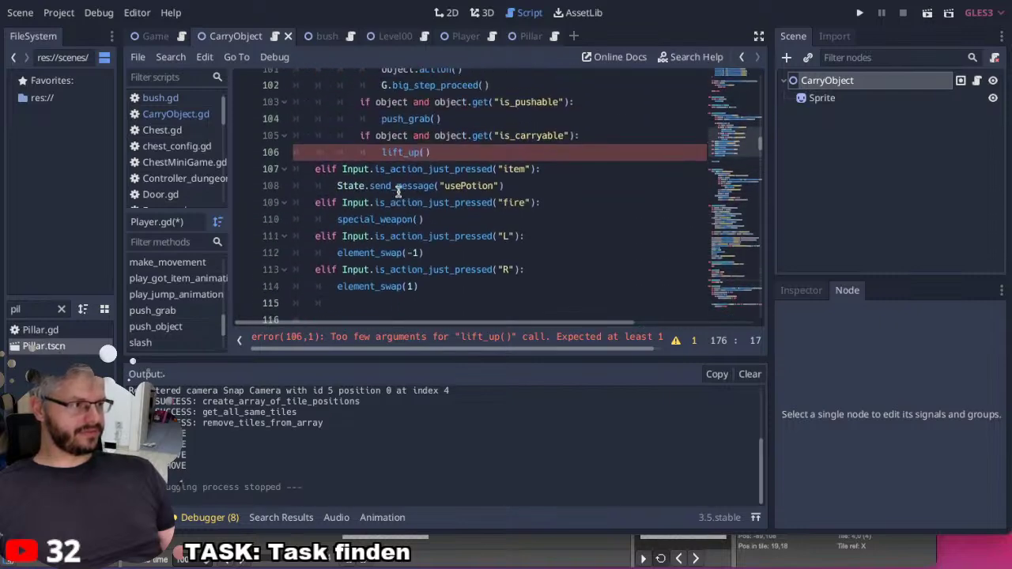
left_click(424, 152)
type("object")
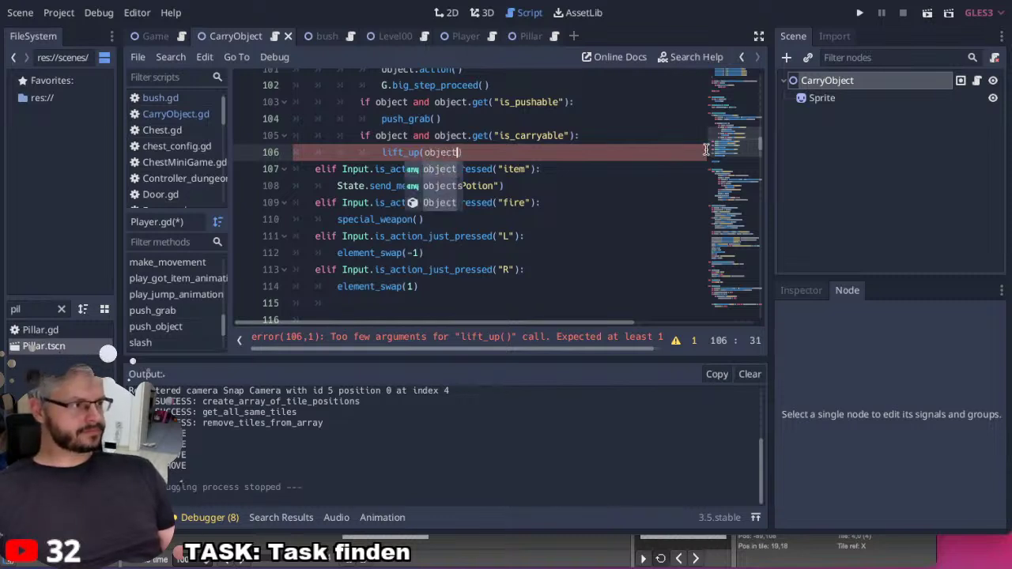
key("Escape")
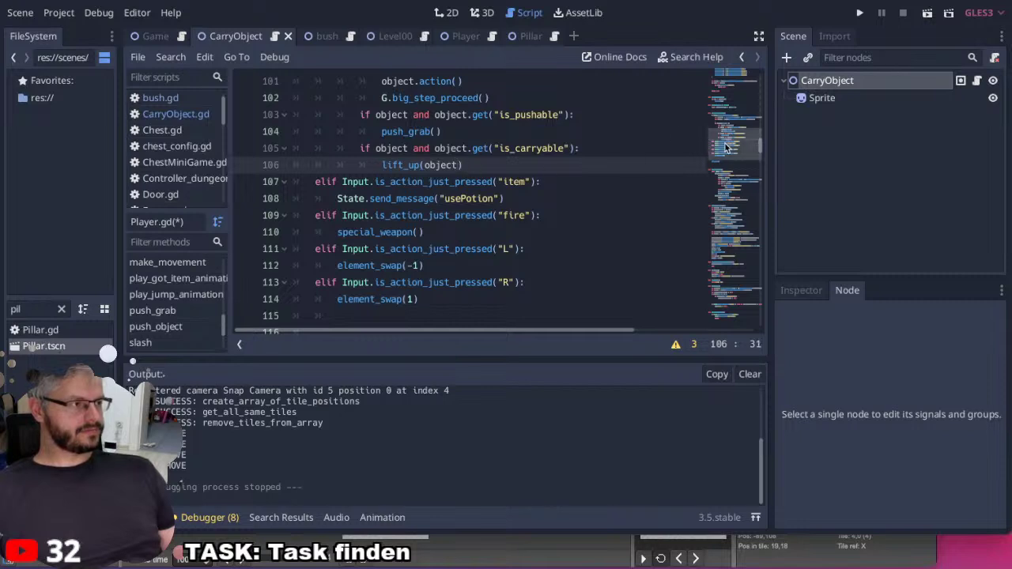
type("as")
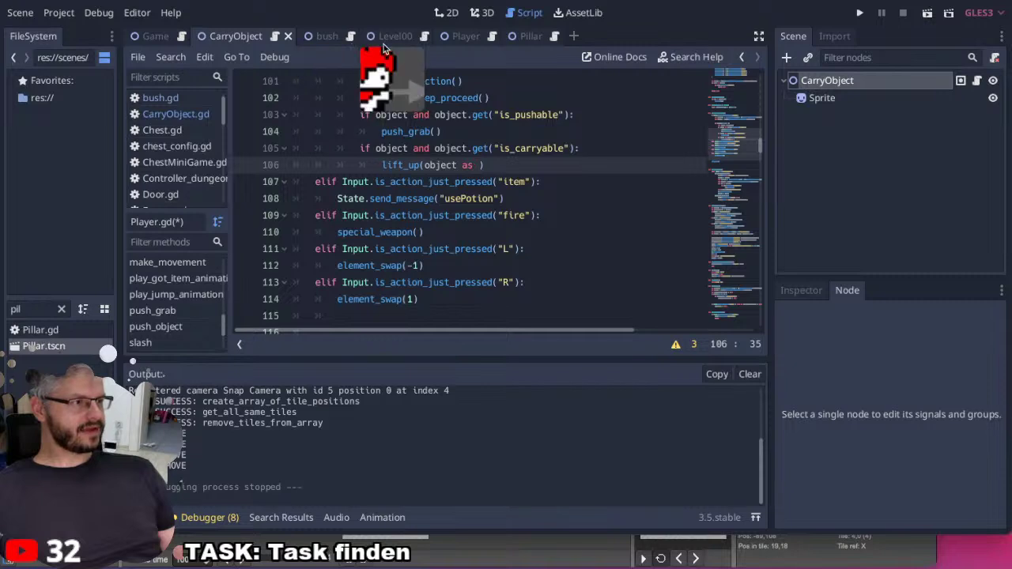
Declare class_name CarryObject above the extends line in CarryObject.gd.
left_click(276, 37)
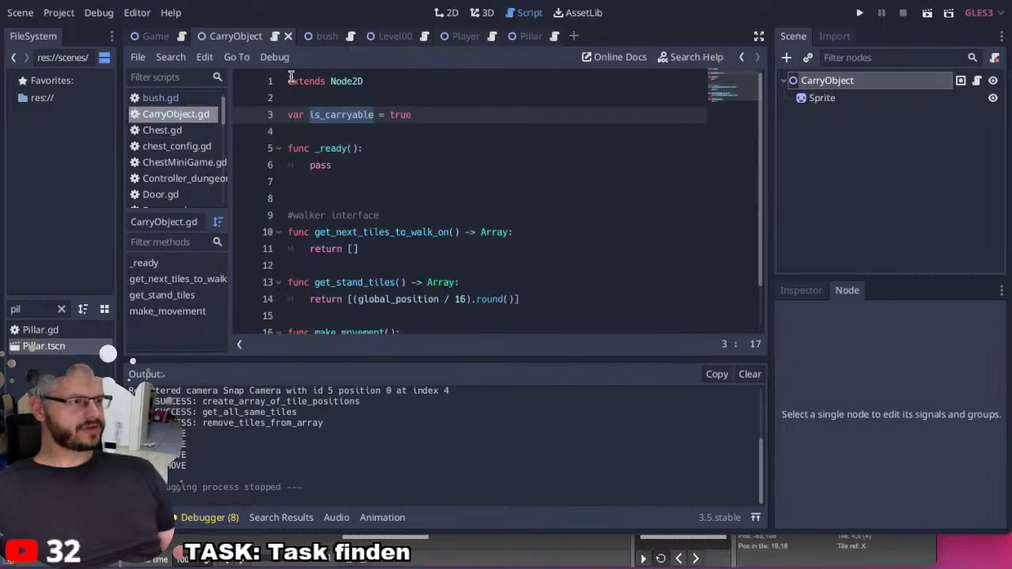
left_click(288, 81)
key("Return")
key("Up")
type("class")
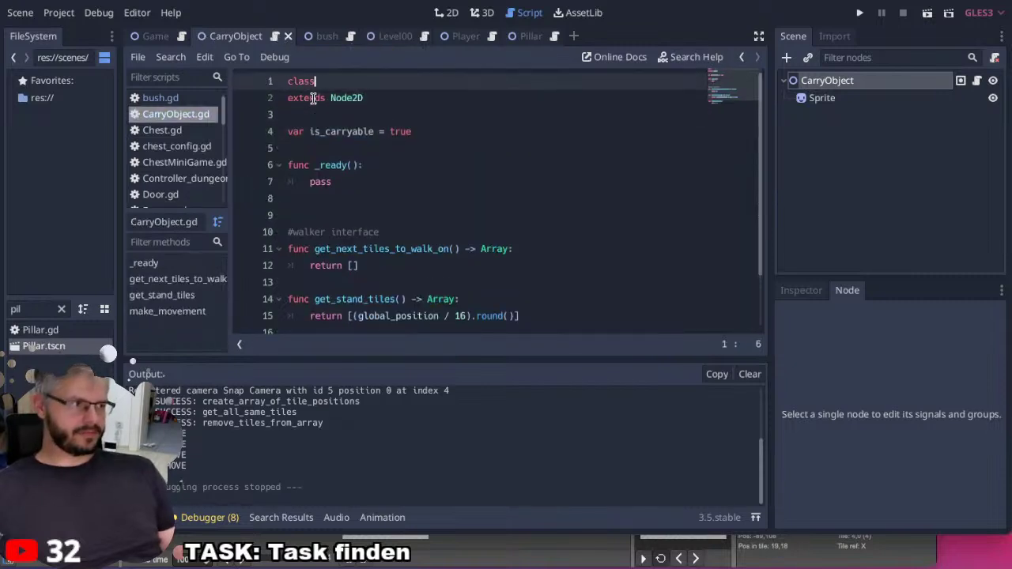
type("_name CarryO")
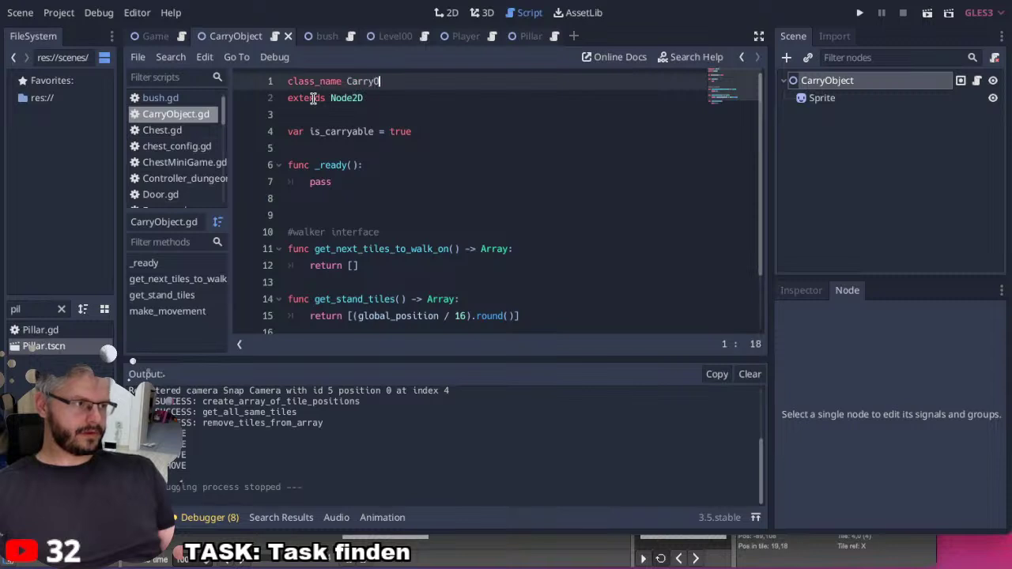
type("bject")
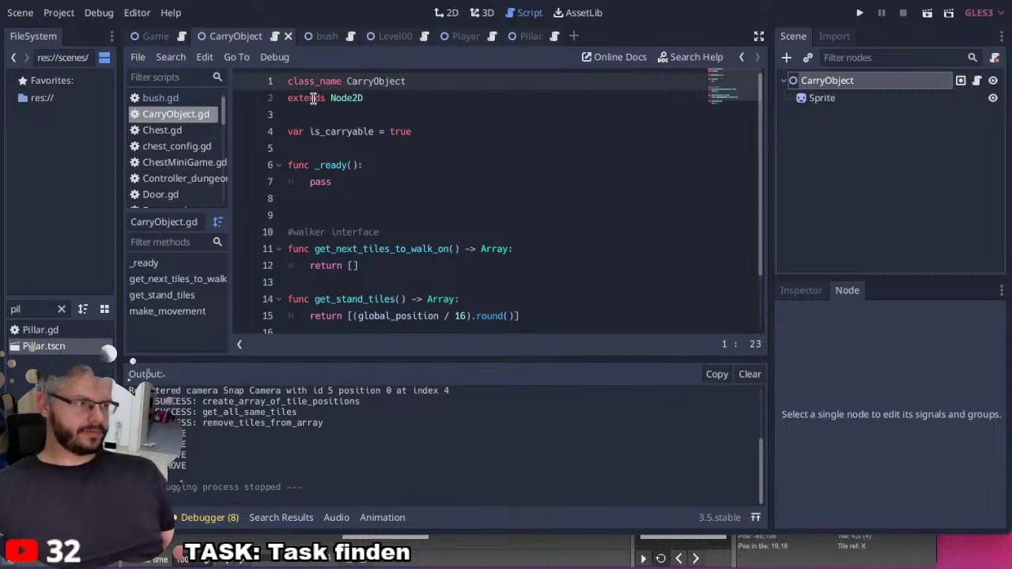
double_click(390, 82)
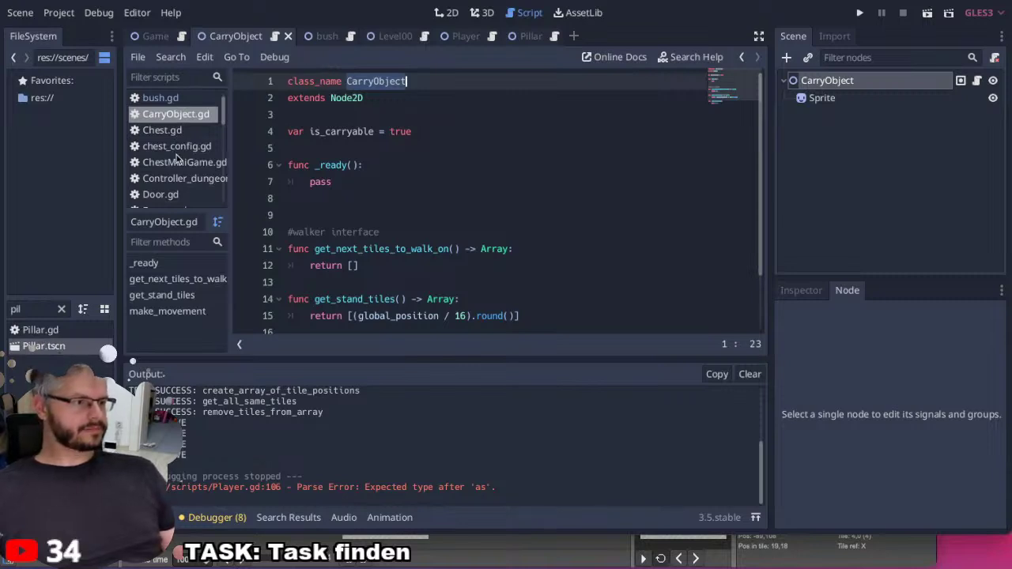
Complete the cast in Player.gd so the call reads lift_up(object as CarryObject).
scroll(176, 165, "down", 3)
scroll(176, 167, "down", 5)
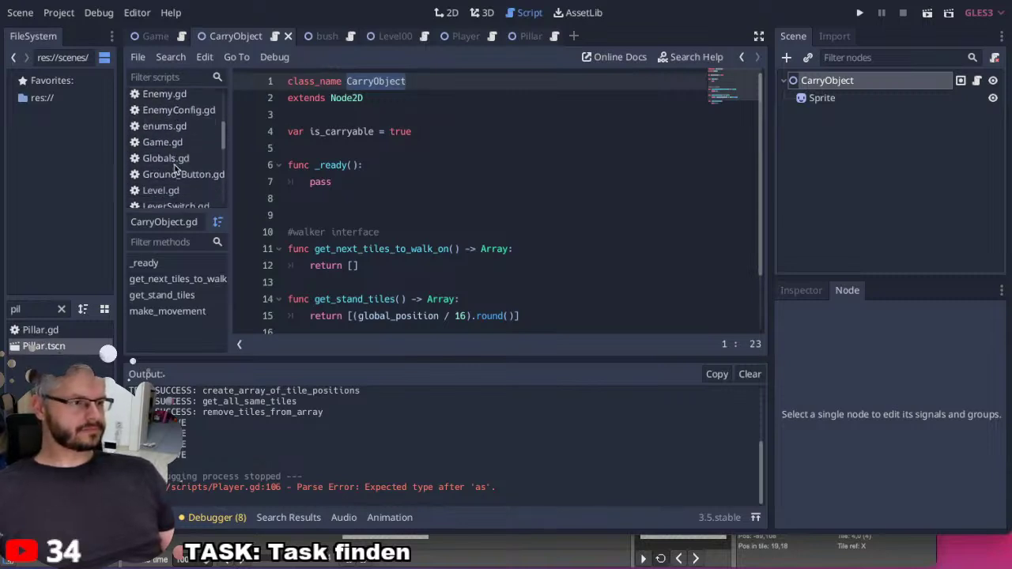
left_click(162, 133)
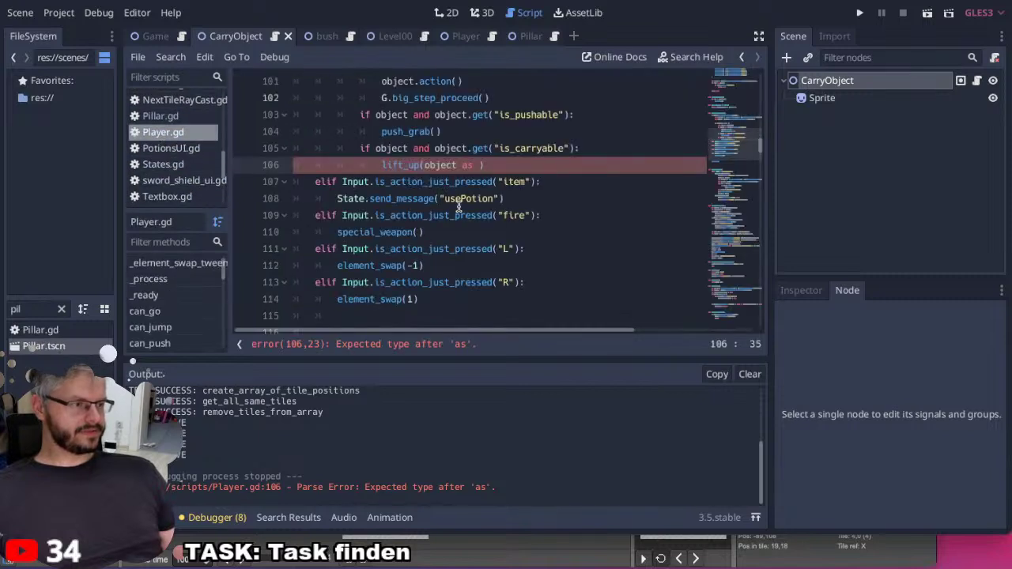
type("CarryObject")
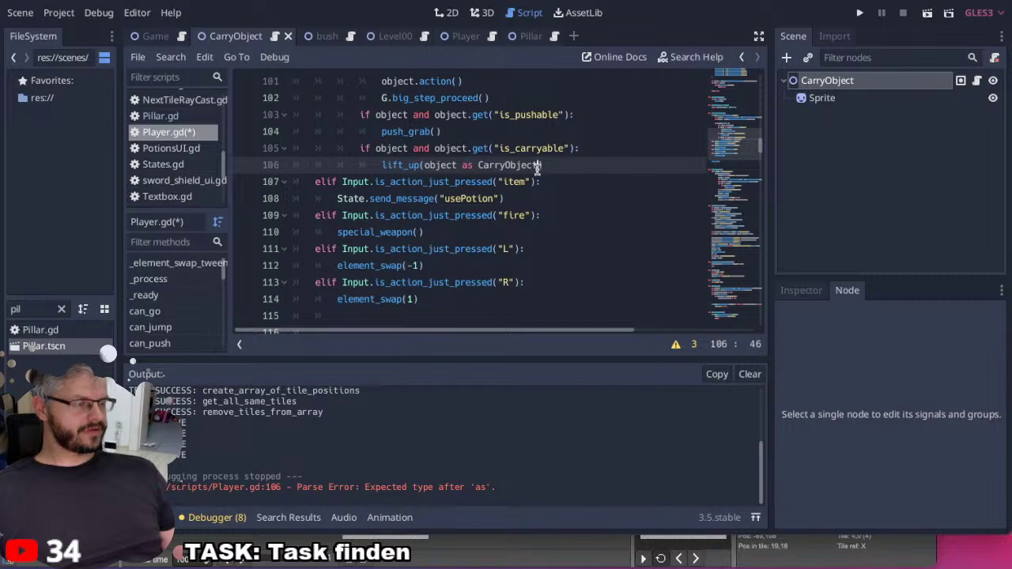
double_click(445, 166)
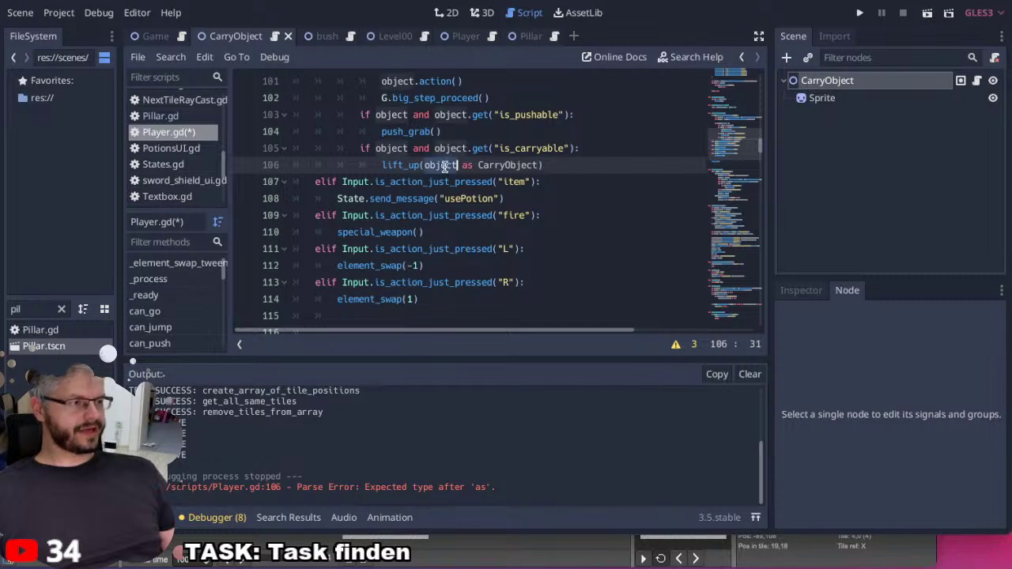
double_click(380, 164)
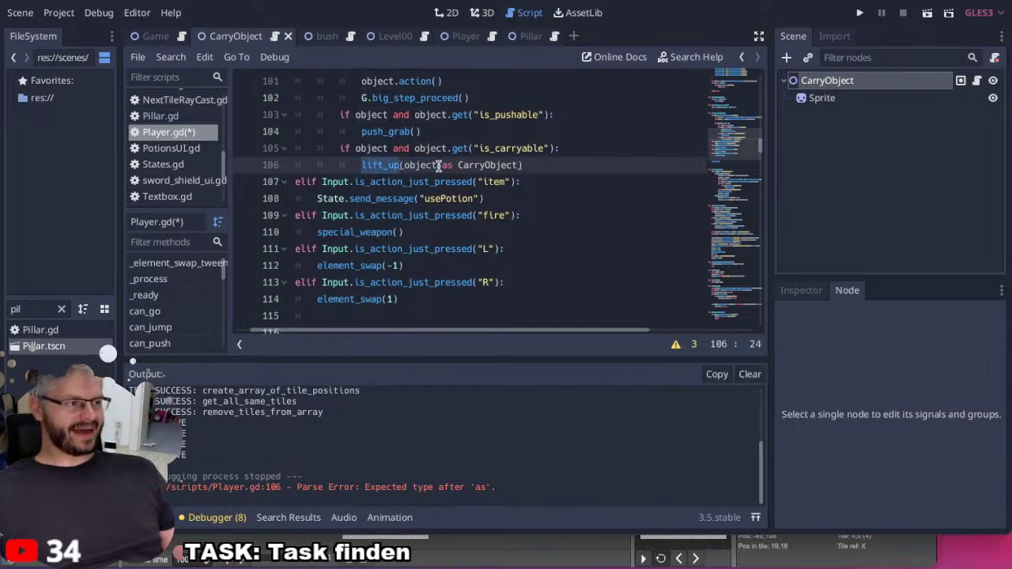
Give the obj parameter of lift_up() in Player.gd the static type CarryObject.
double_click(482, 164)
key("ctrl+c")
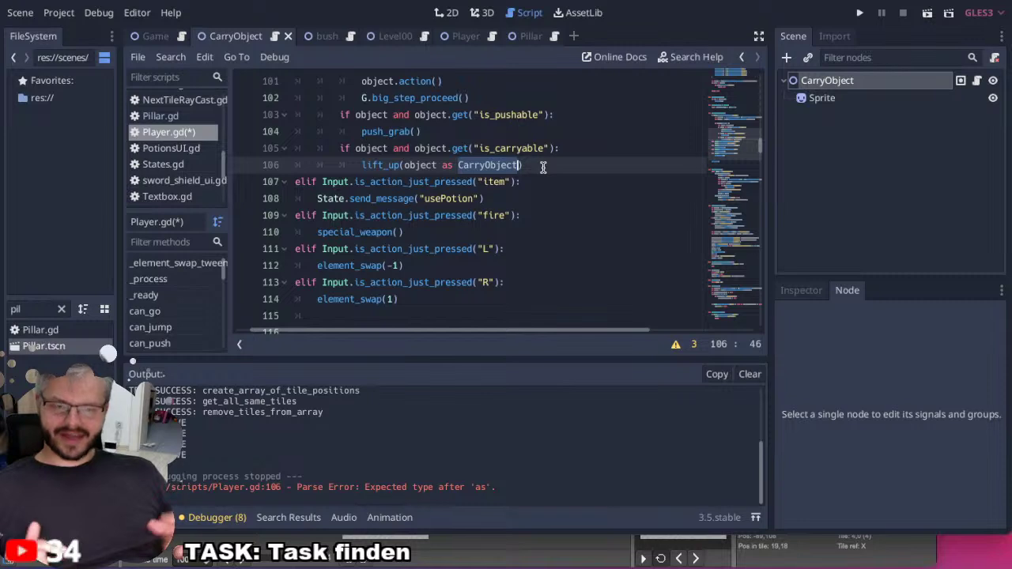
scroll(543, 167, "left", 1)
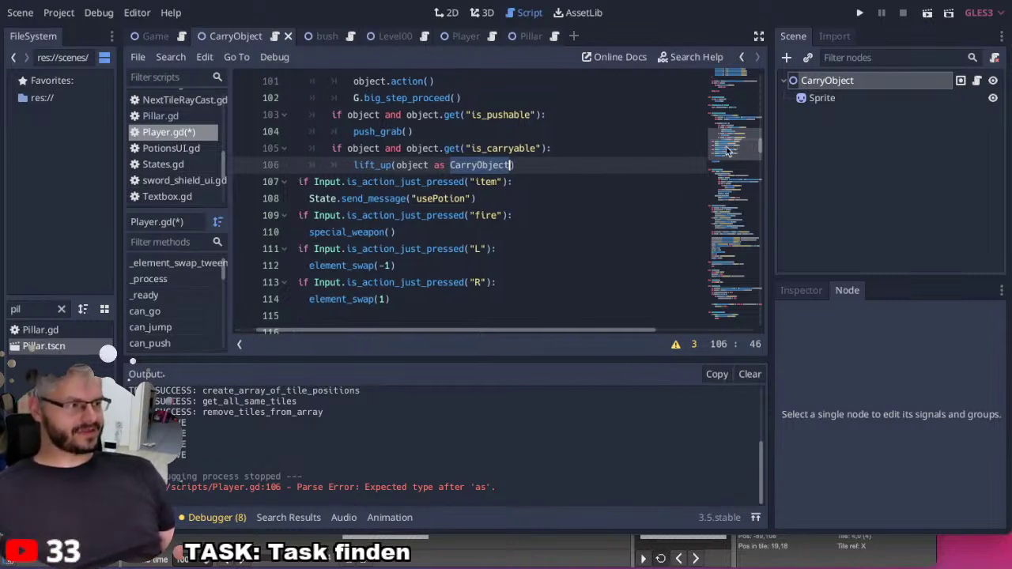
scroll(534, 200, "down", 1)
scroll(534, 199, "down", 3)
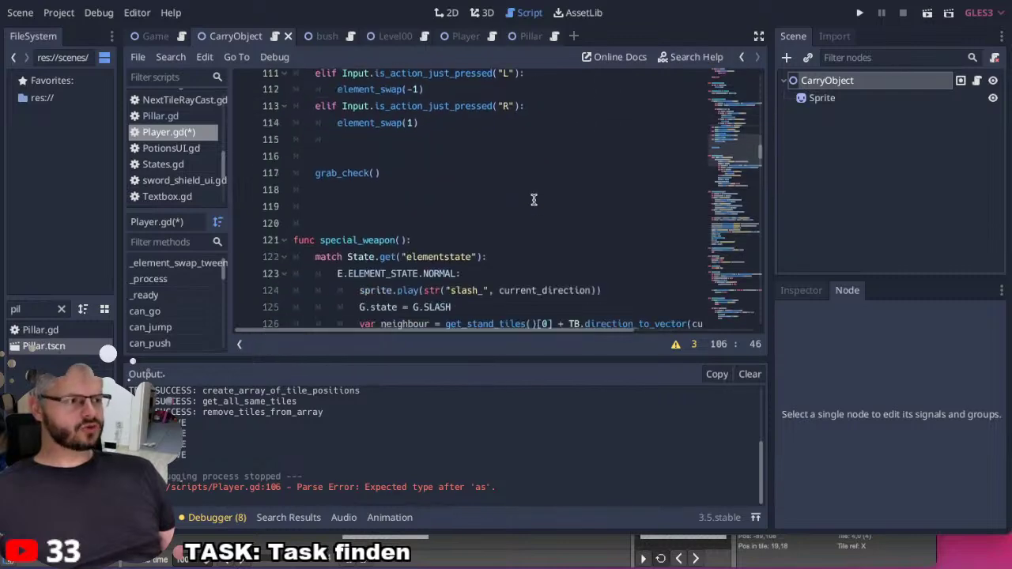
left_click_drag(694, 150, 700, 254)
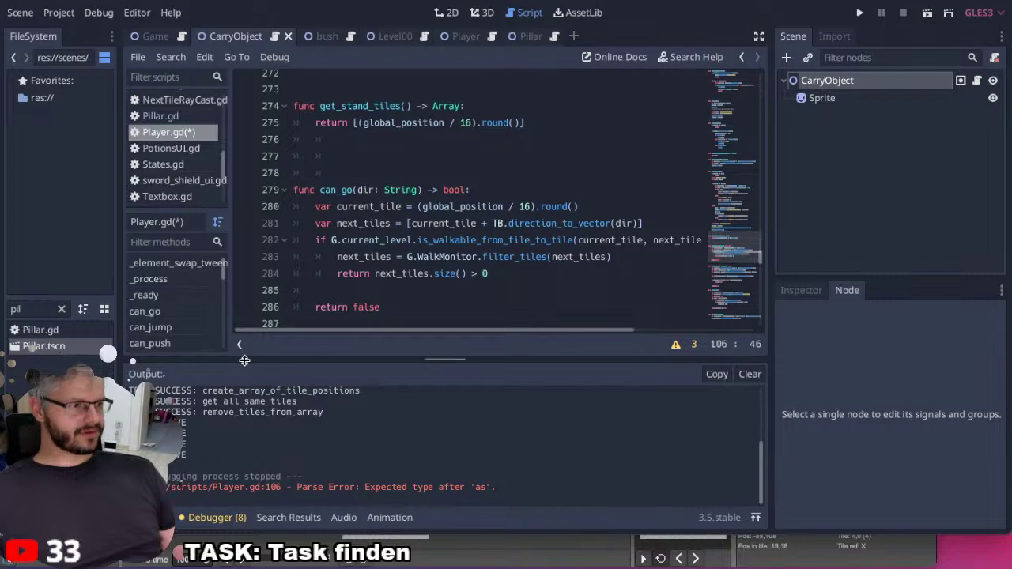
scroll(192, 325, "down", 5)
scroll(192, 326, "down", 3)
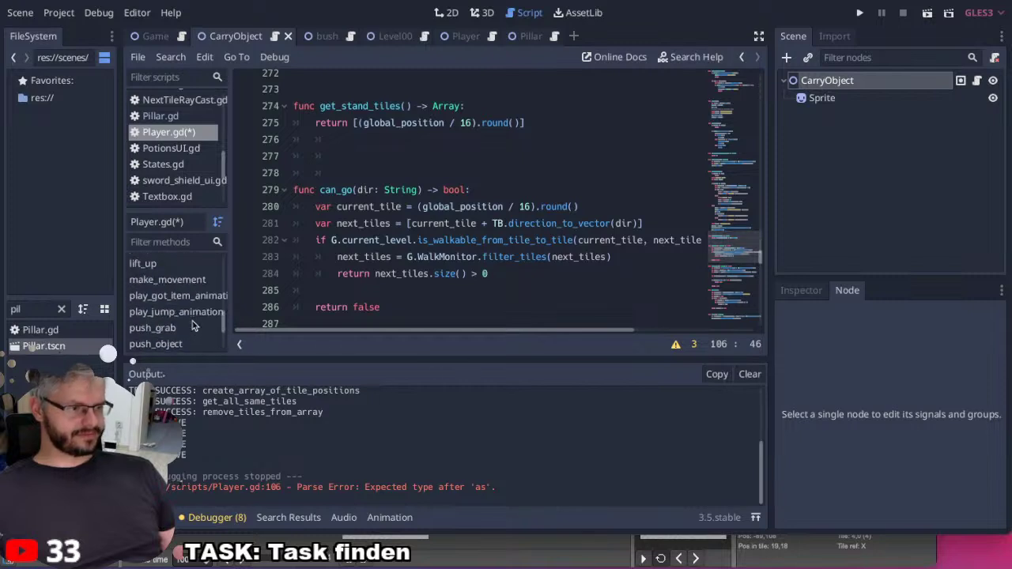
scroll(192, 325, "up", 1)
left_click(157, 273)
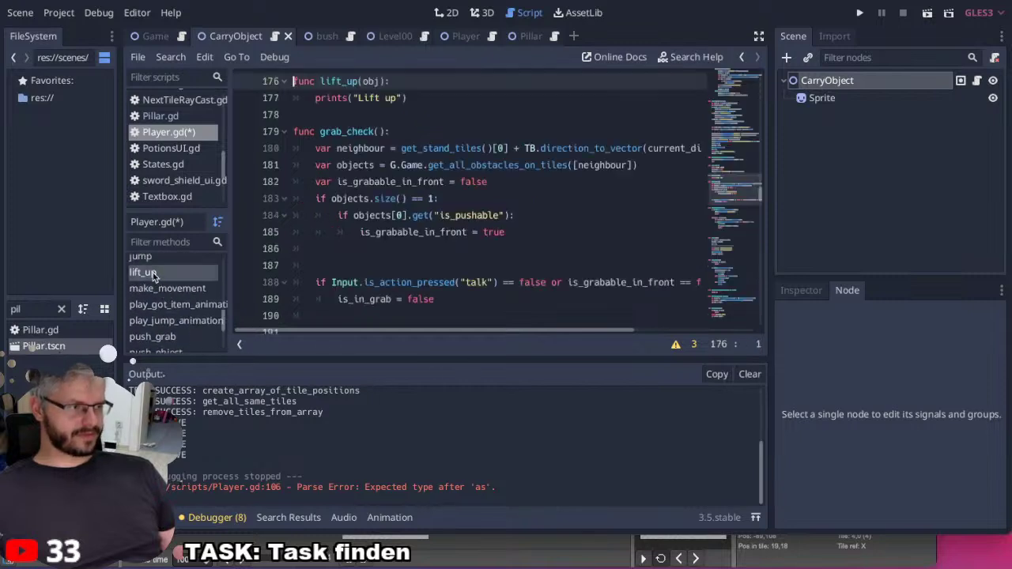
left_click(385, 81)
type(": CarryObject")
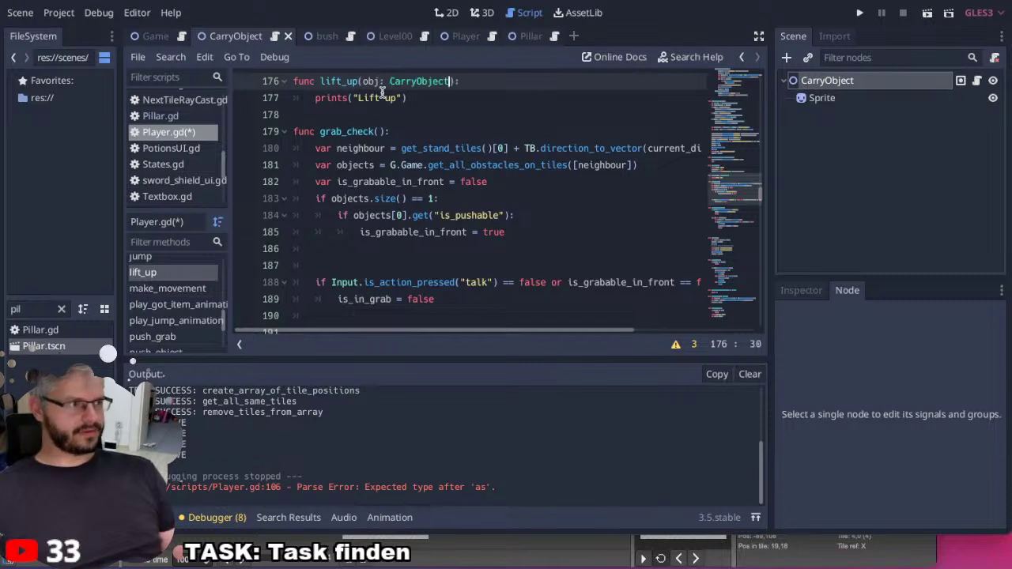
Add obj as a second argument to the "Lift up" prints() call in lift_up().
scroll(490, 109, "up", 1)
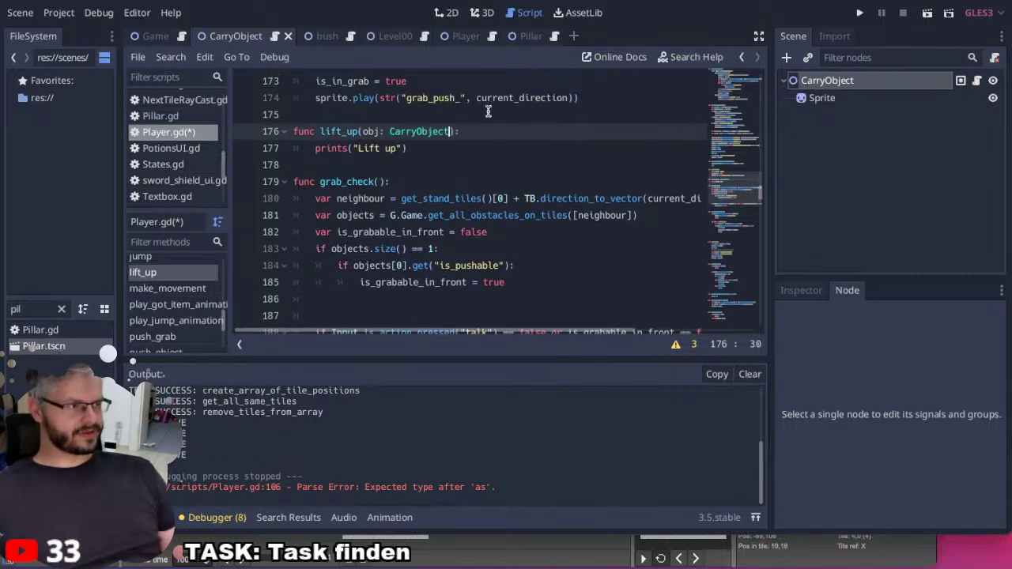
left_click(406, 150)
type("m")
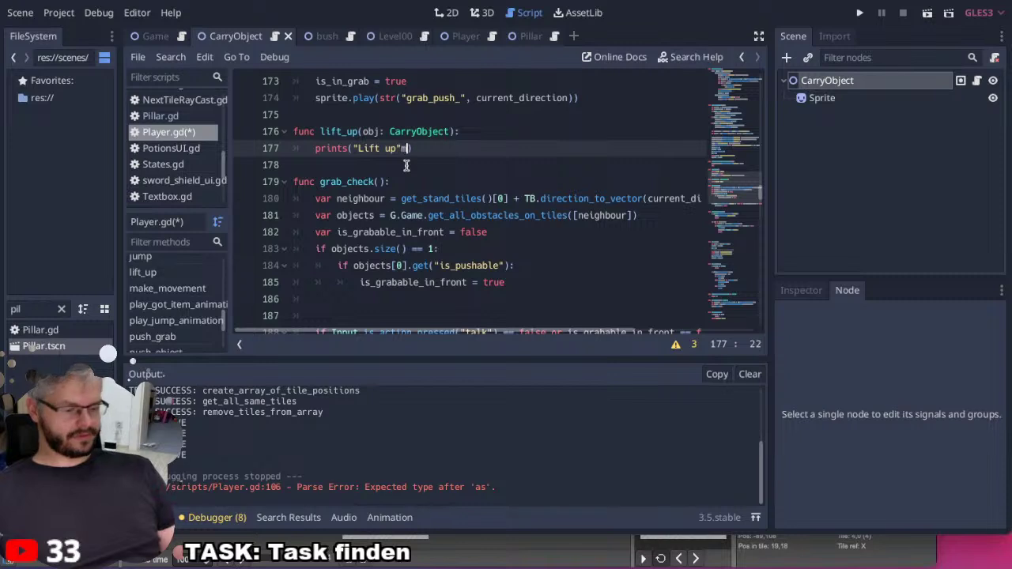
key("BackSpace")
type(", obj")
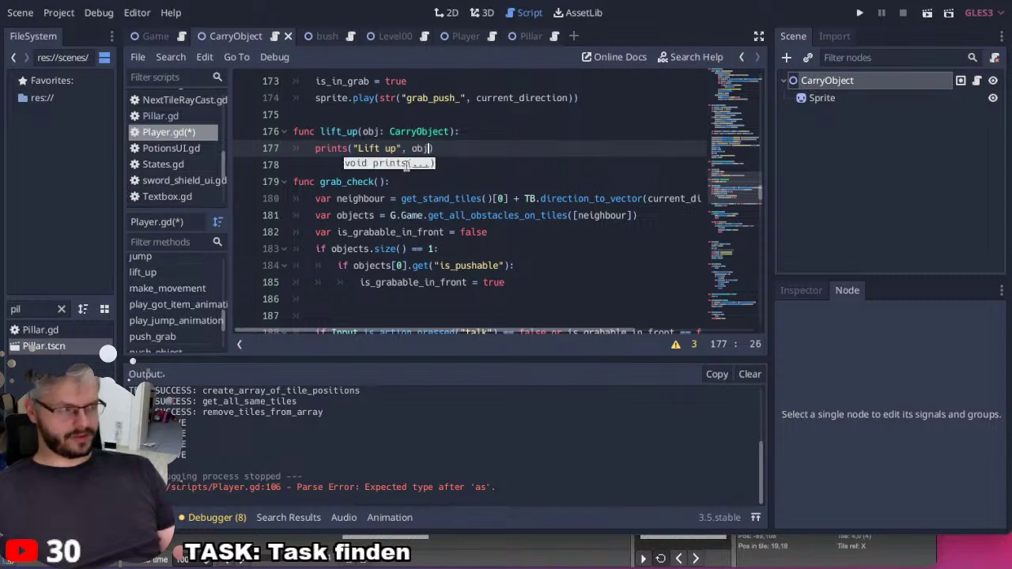
key("ctrl+v")
key("ctrl+z")
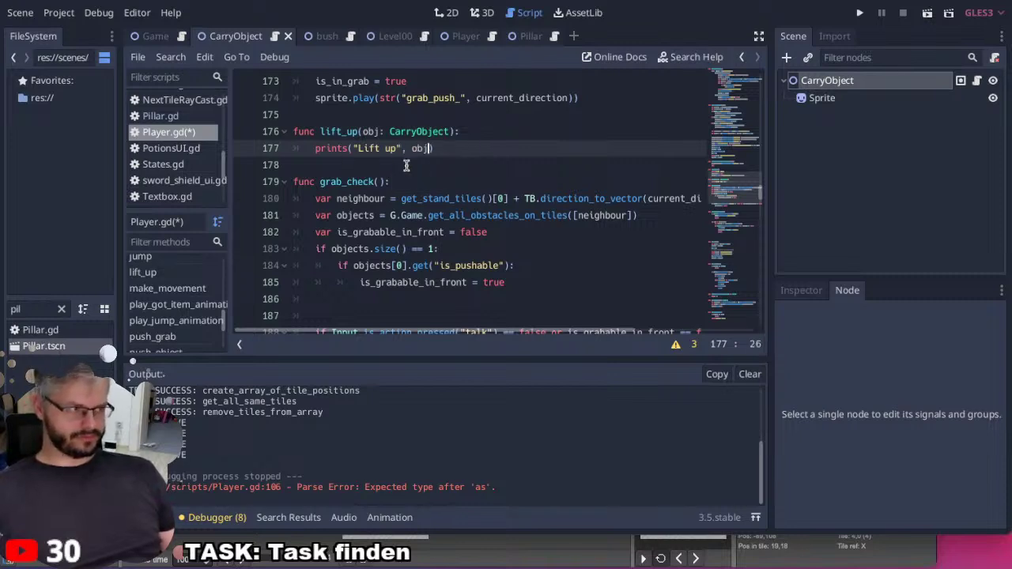
key("ctrl+y")
key("ctrl+z")
Run the game, walk the player to the sack to test the lift call, and stop the game.
key("F5")
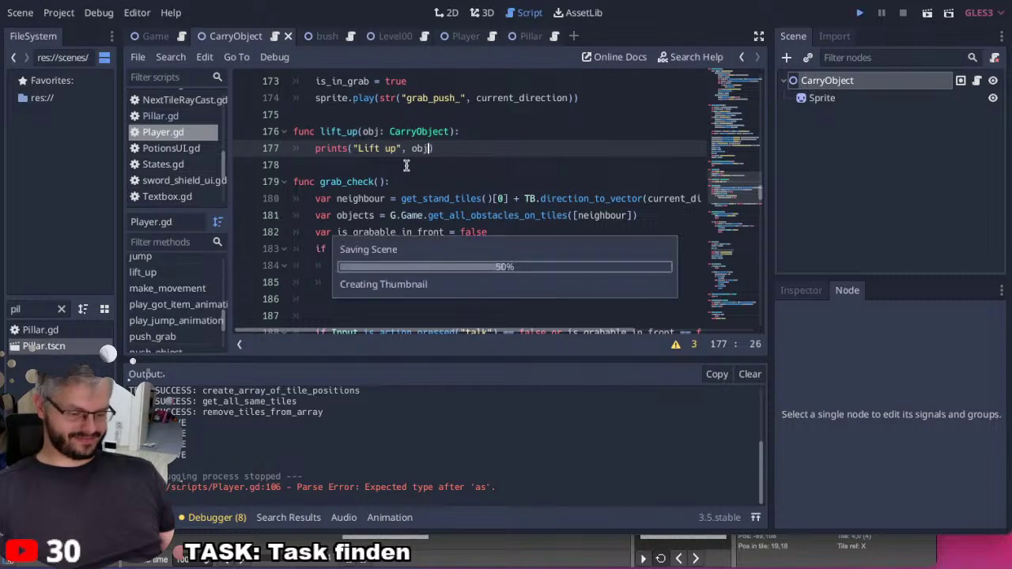
key("Right")
key("Right")
key("Right")
key("Right")
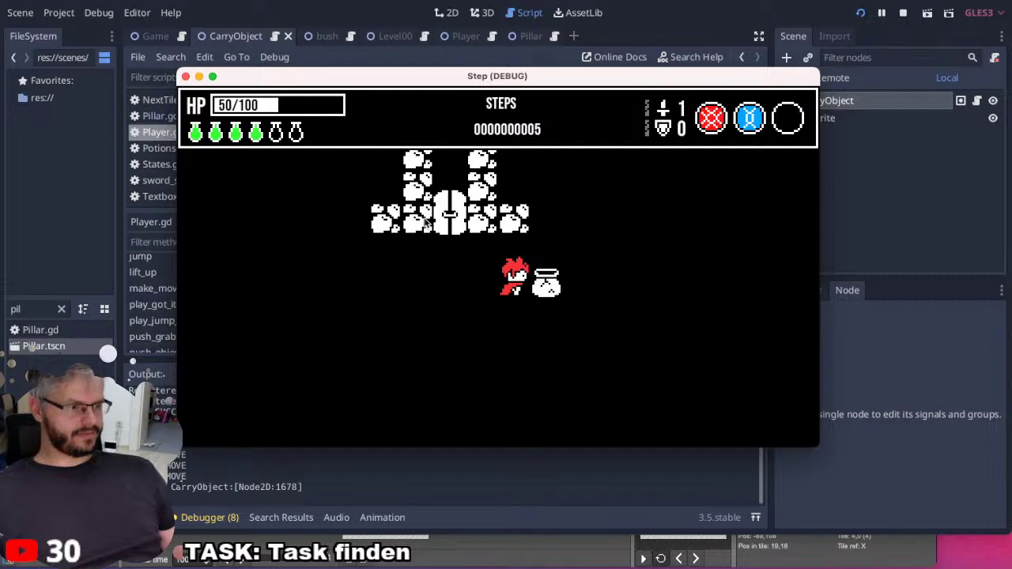
key("F8")
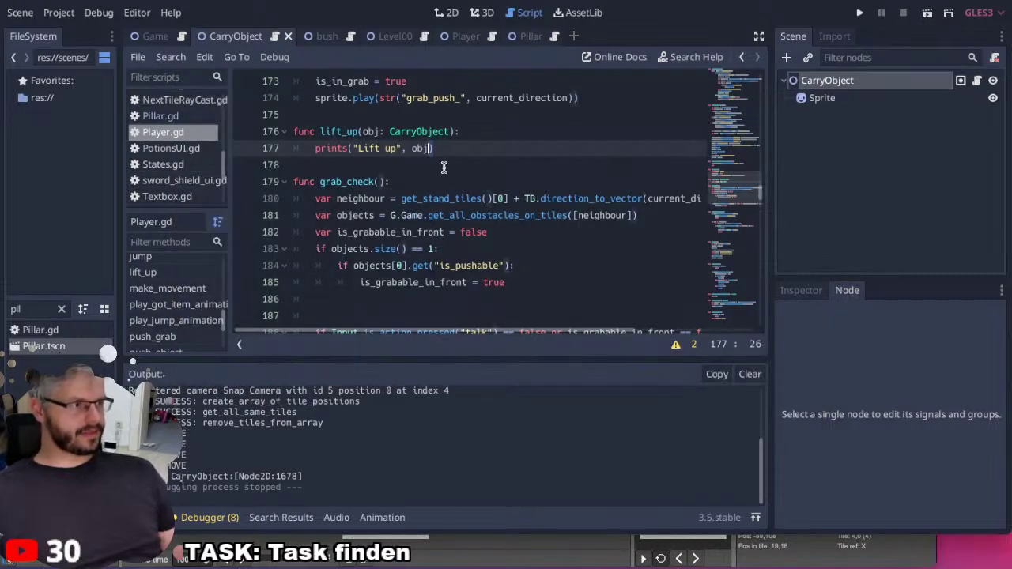
Remove the obj argument from the prints() call so it only outputs "Lift up".
left_click(410, 148)
key("Delete")
key("Delete")
key("Delete")
key("BackSpace")
key("BackSpace")
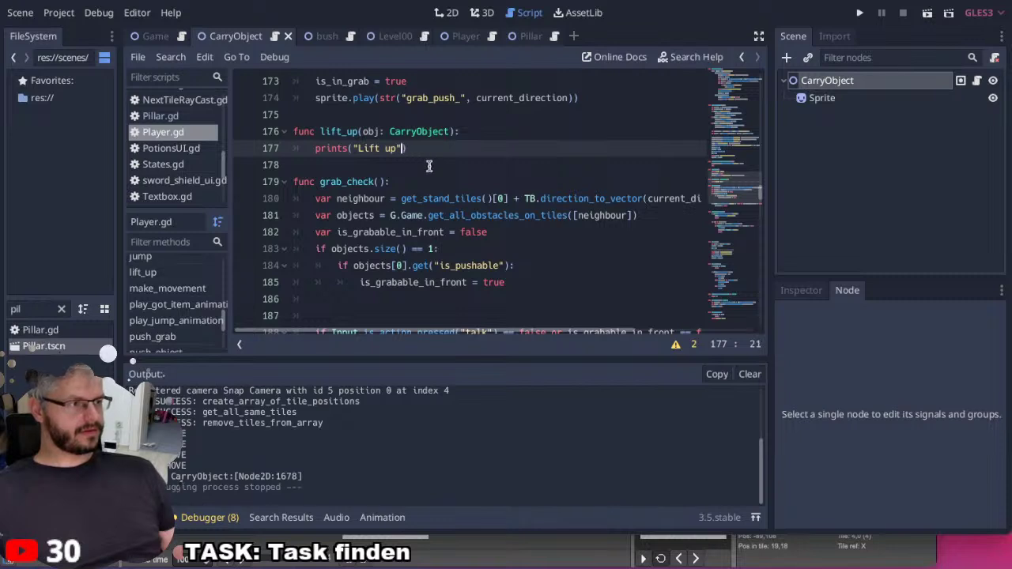
Add an empty line at the end of lift_up() and copy the switch_parent(object: Node2D, new_parent) signature from ToolBox.gd.
left_click(430, 154)
key("Return")
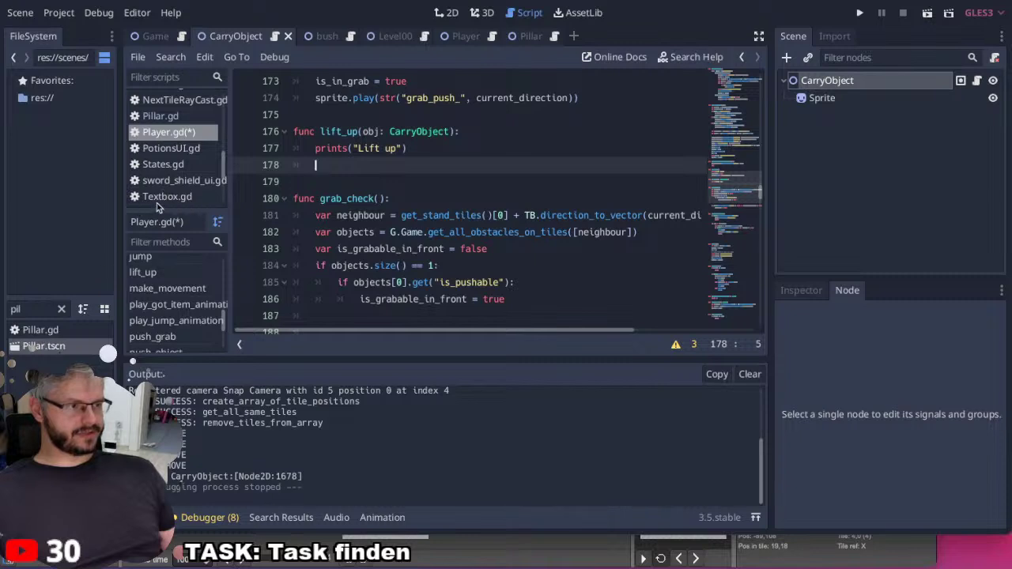
left_click(46, 309)
type("too")
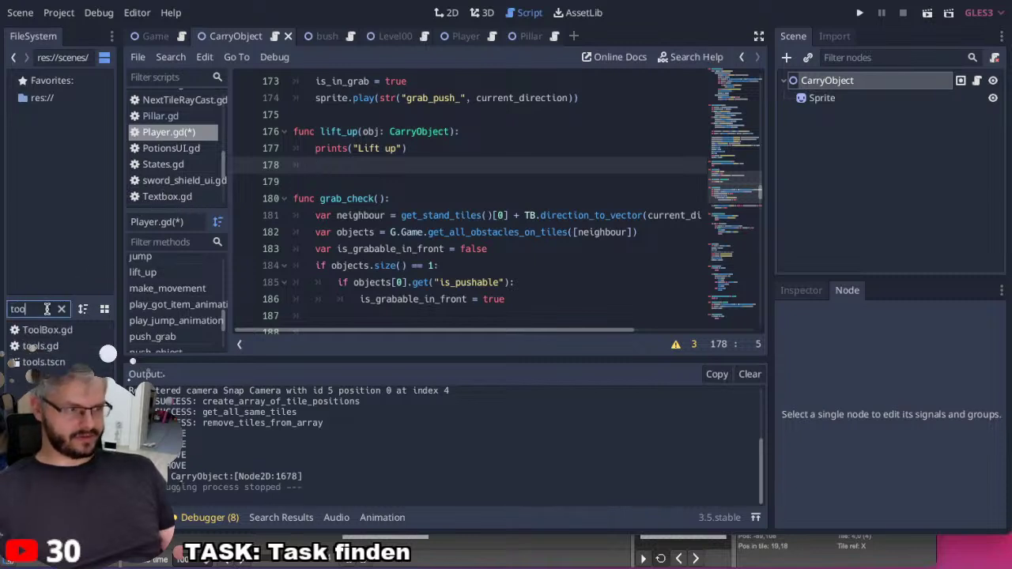
type("l")
double_click(47, 332)
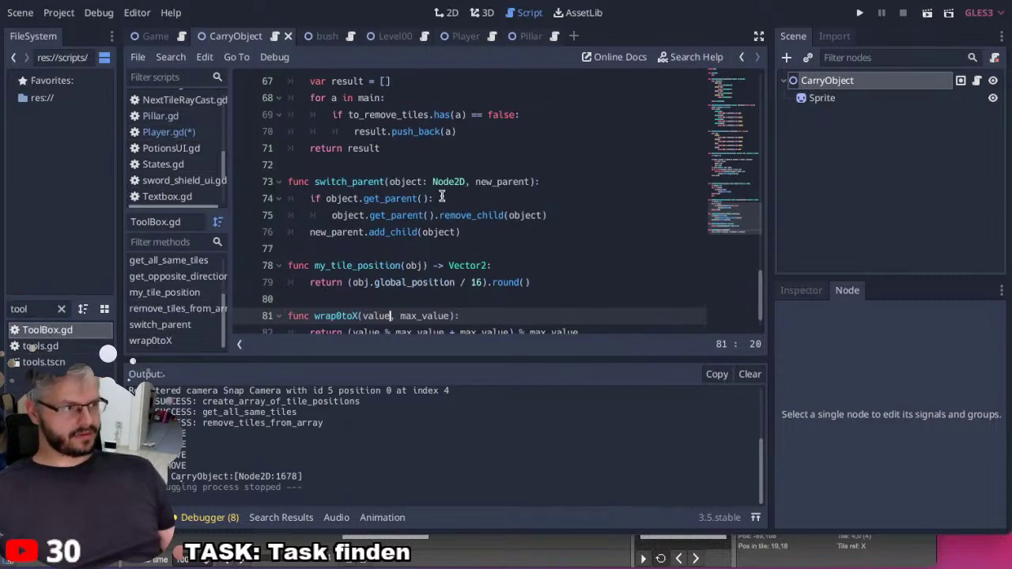
left_click_drag(704, 219, 724, 211)
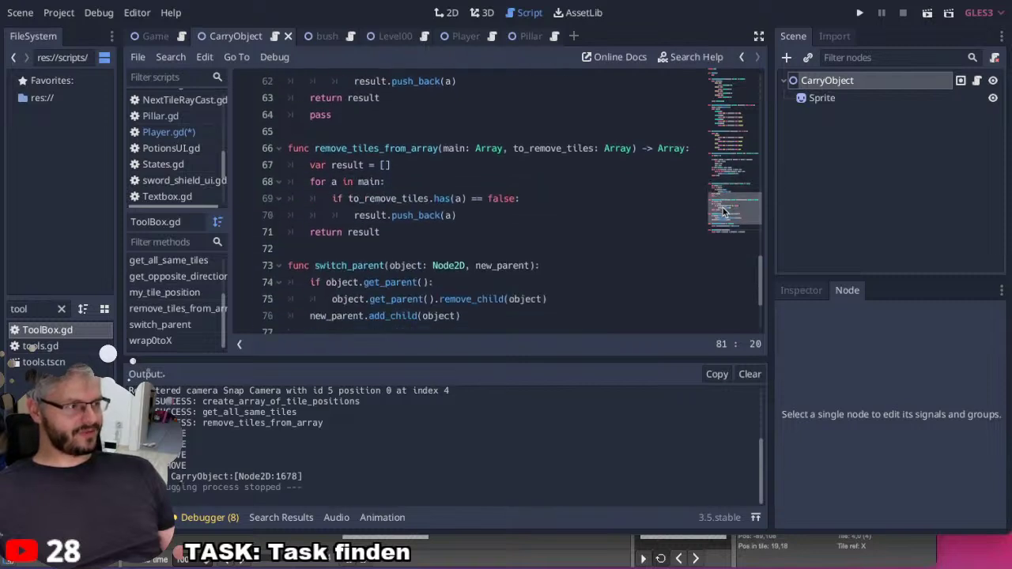
left_click_drag(724, 212, 725, 220)
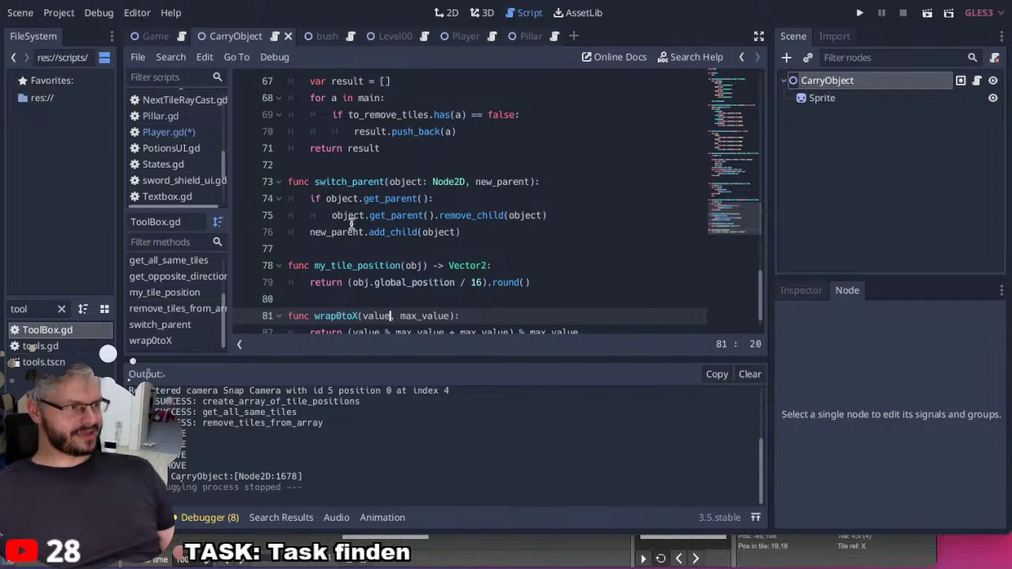
left_click(334, 197)
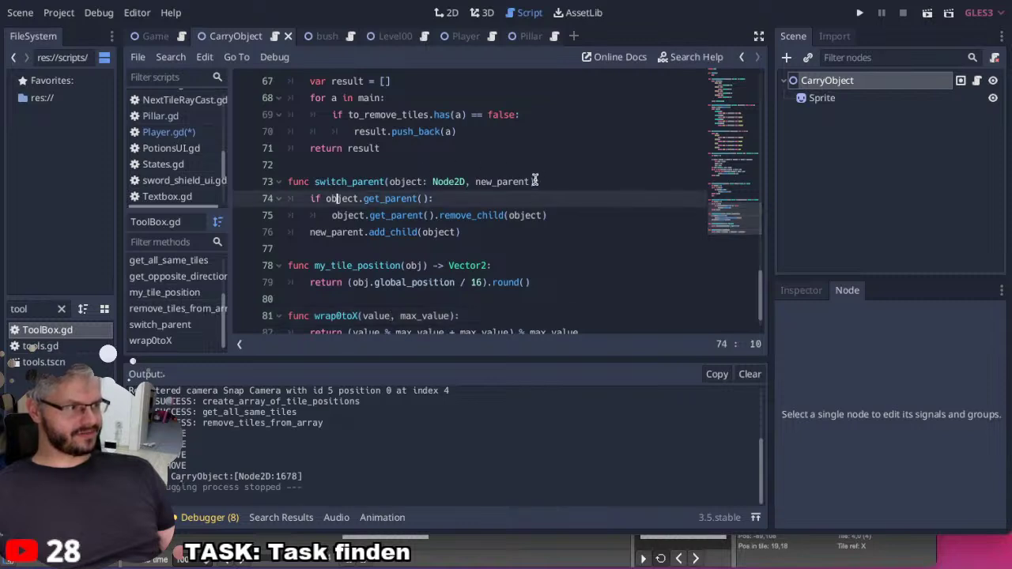
left_click_drag(535, 181, 314, 181)
key("ctrl+c")
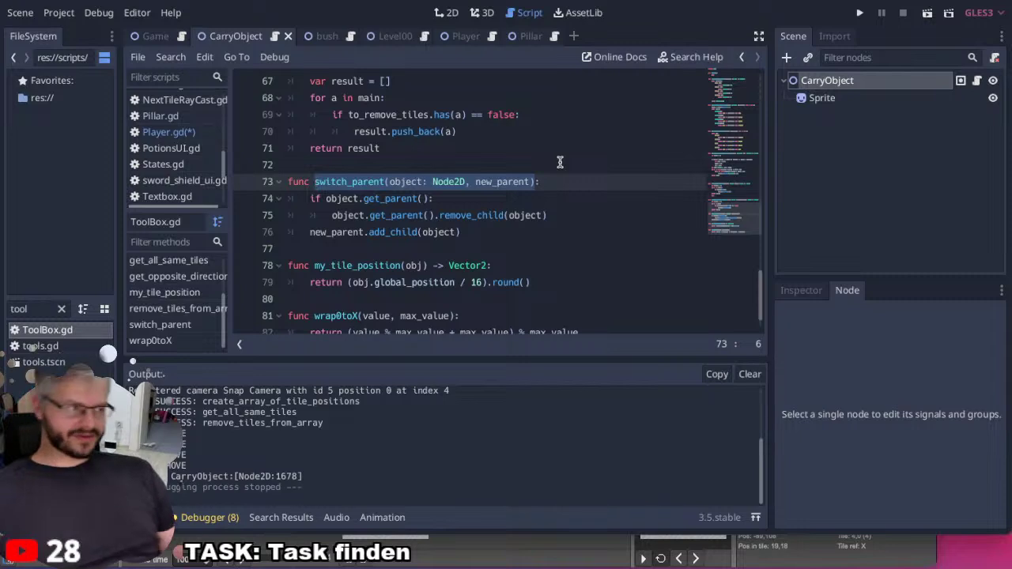
Paste the switch_parent signature below the print in Player.gd's lift_up() and prefix it with "TB.".
left_click(162, 132)
key("ctrl+v")
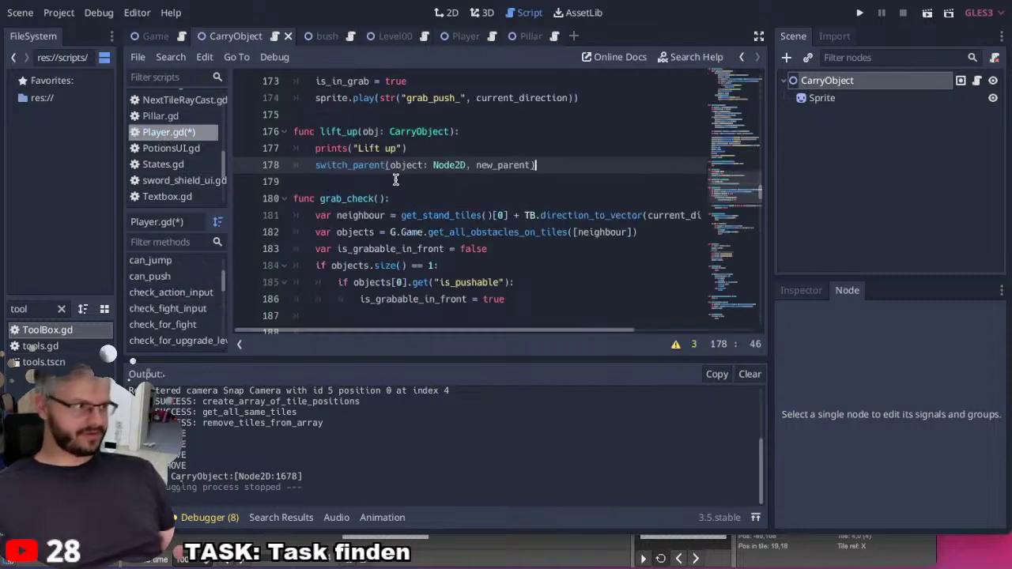
left_click(316, 165)
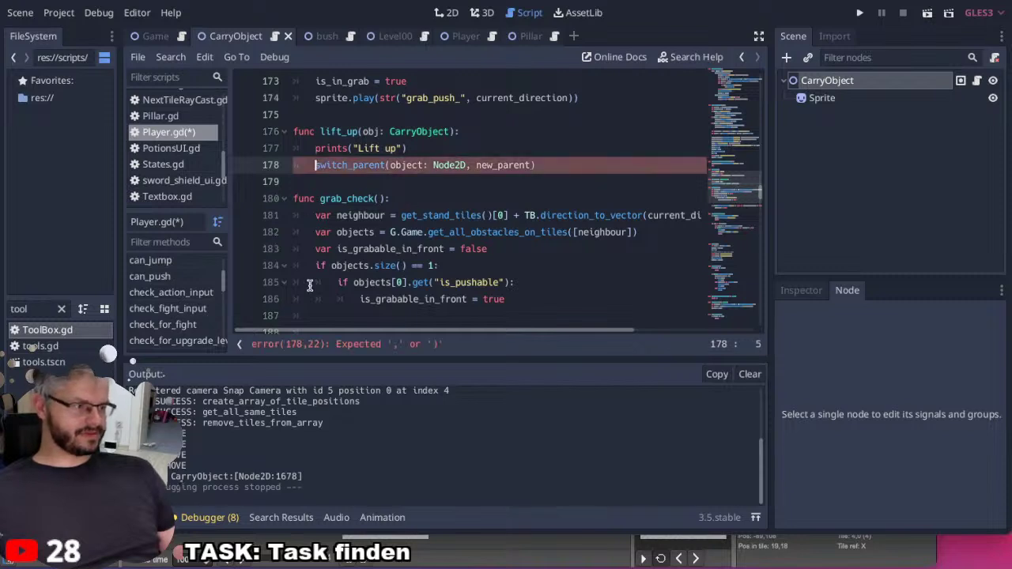
type("TB.")
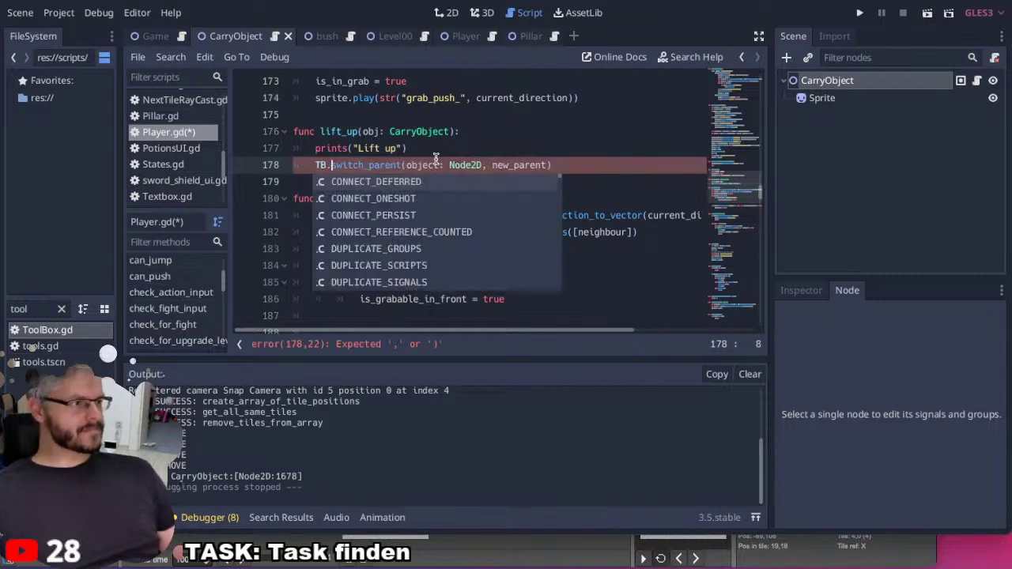
Replace the pasted parameters with real arguments so the line reads TB.switch_parent(obj, self).
left_click(439, 164)
key("Delete")
key("Delete")
key("Delete")
key("Delete")
key("Delete")
key("Delete")
key("Delete")
key("Delete")
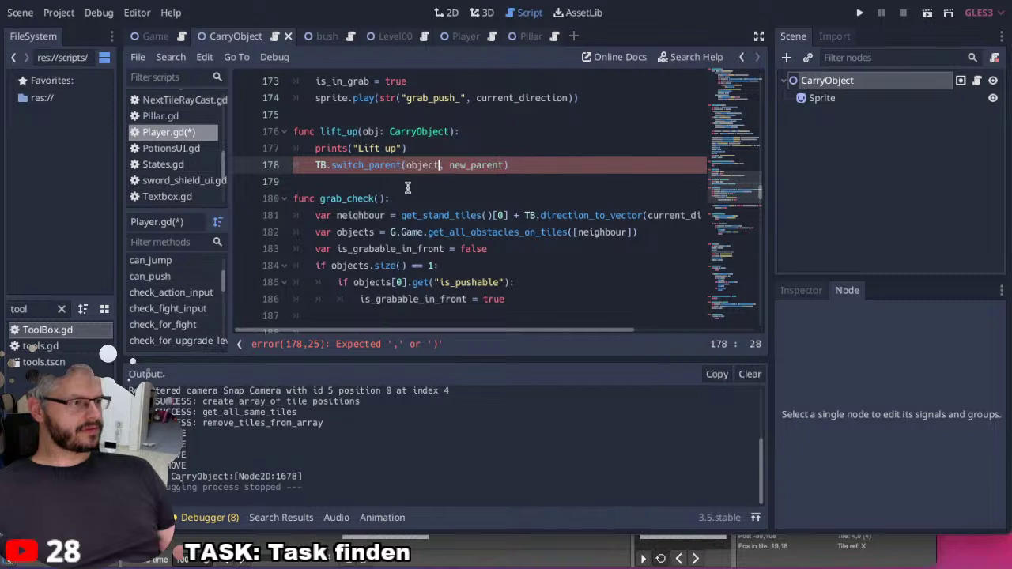
key("BackSpace")
key("BackSpace")
key("BackSpace")
double_click(461, 164)
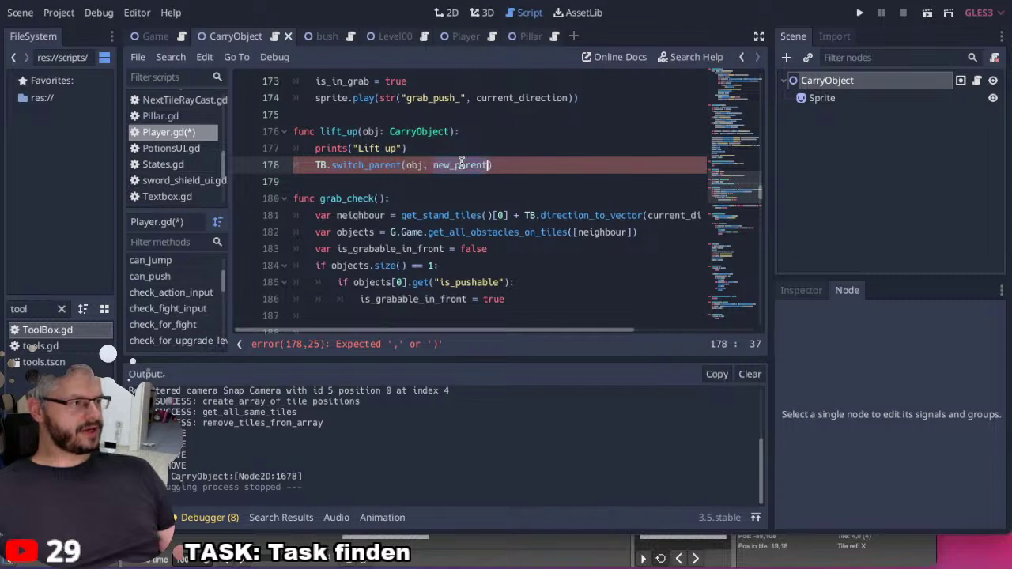
type("self")
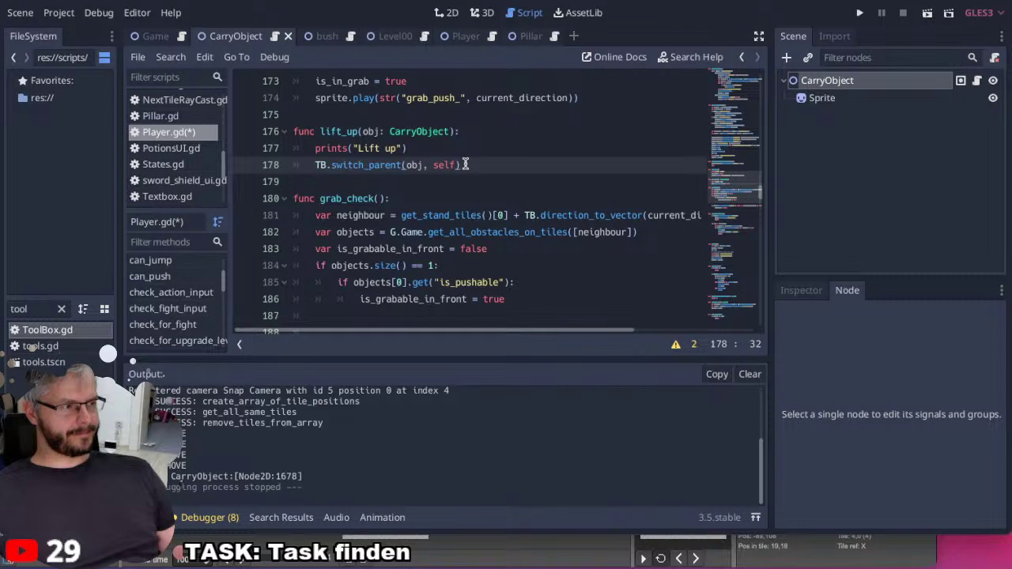
Add the call obj.is_in_carry() on a new line after the switch_parent call in lift_up().
key("Return")
type("obj")
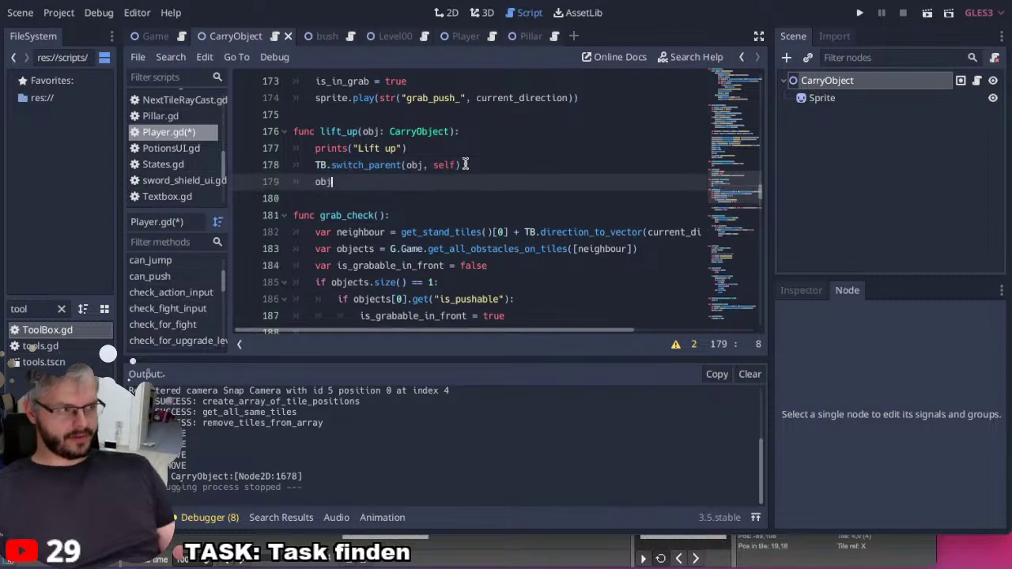
type(".is")
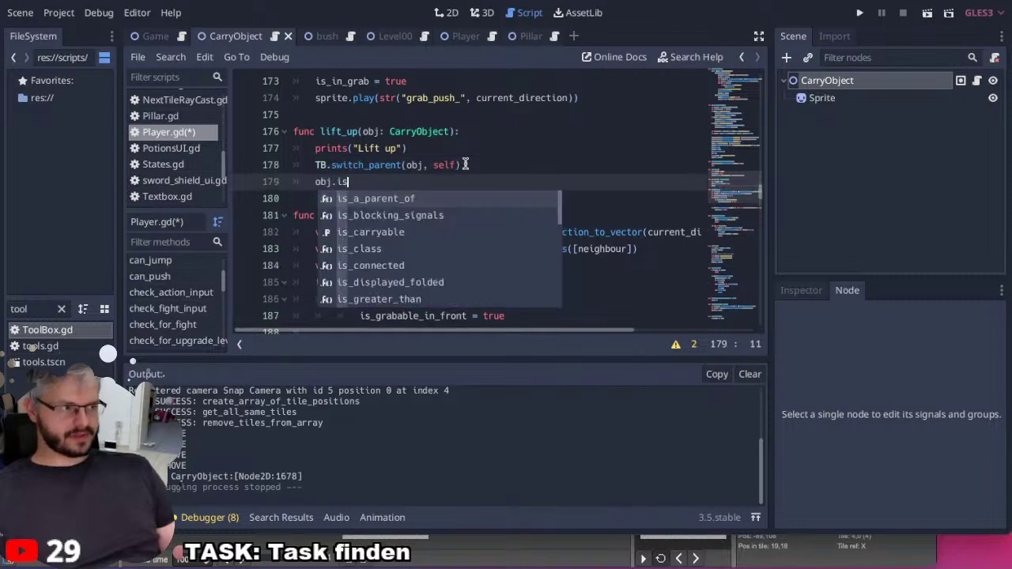
type("_in_ca")
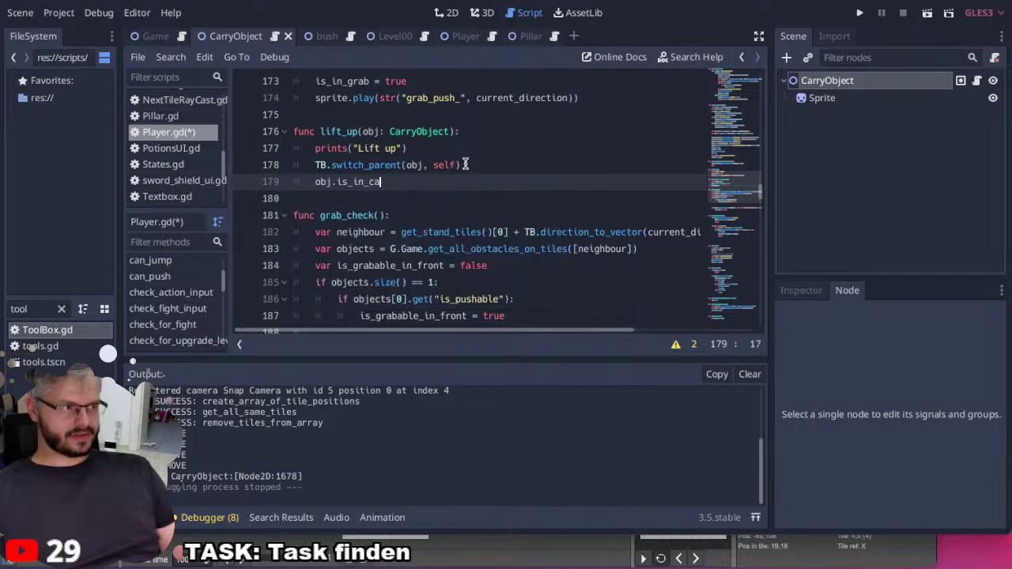
type("rry(")
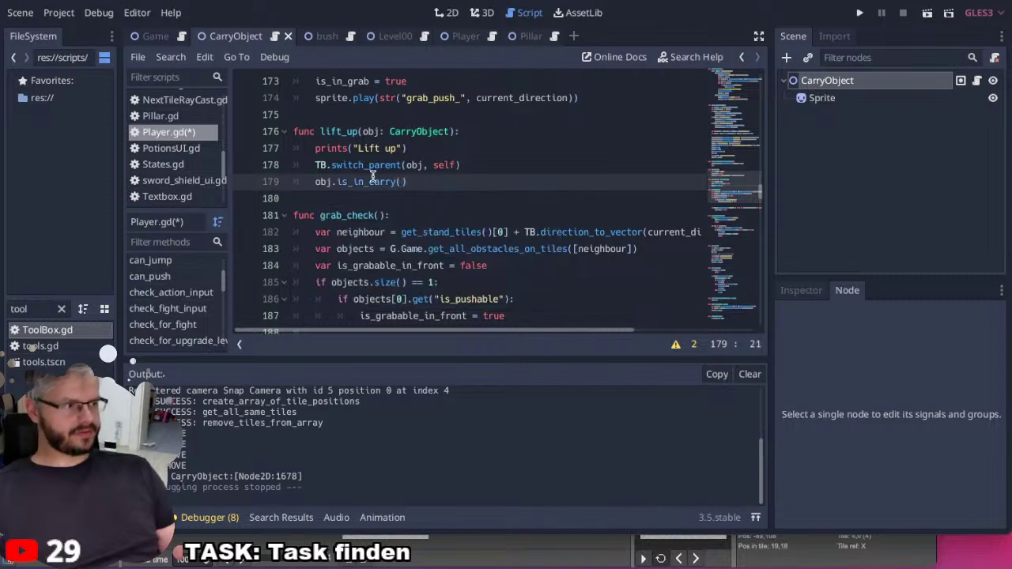
Copy the is_in_carry name from Player.gd and declare func is_in_carry() below _ready() in CarryObject.gd.
double_click(372, 181)
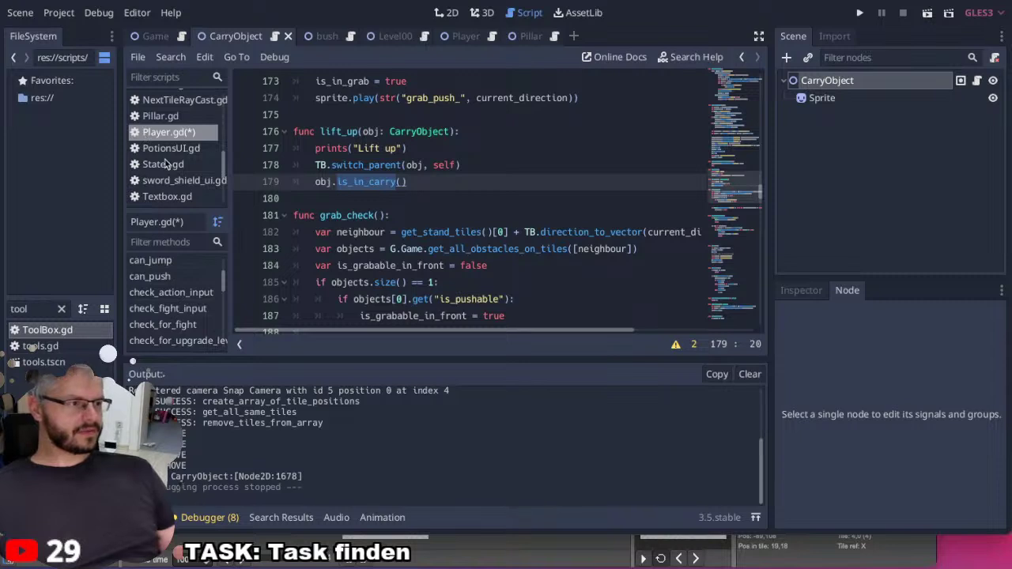
scroll(166, 162, "up", 5)
scroll(166, 162, "up", 1)
left_click(162, 133)
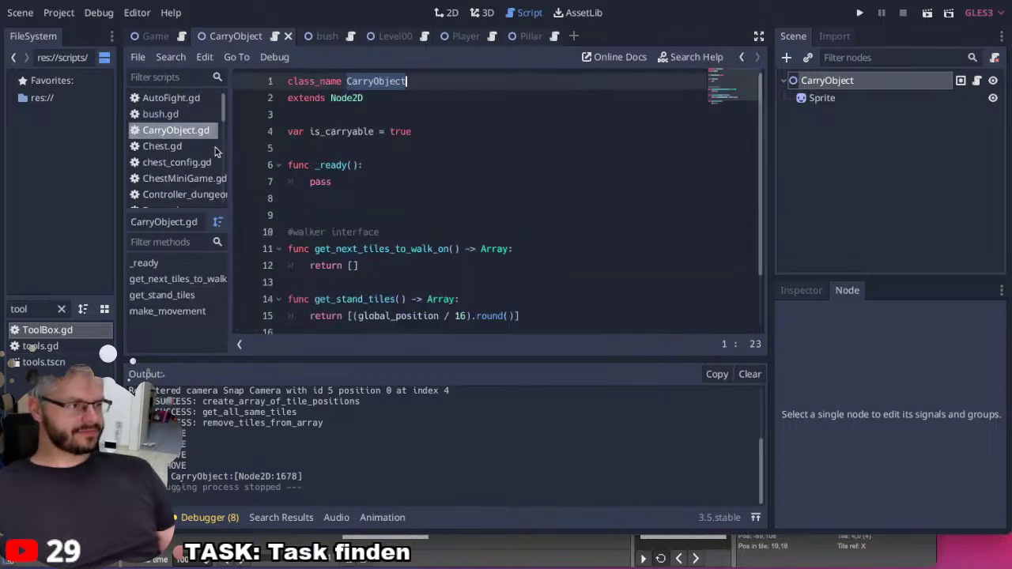
left_click(374, 191)
key("Return")
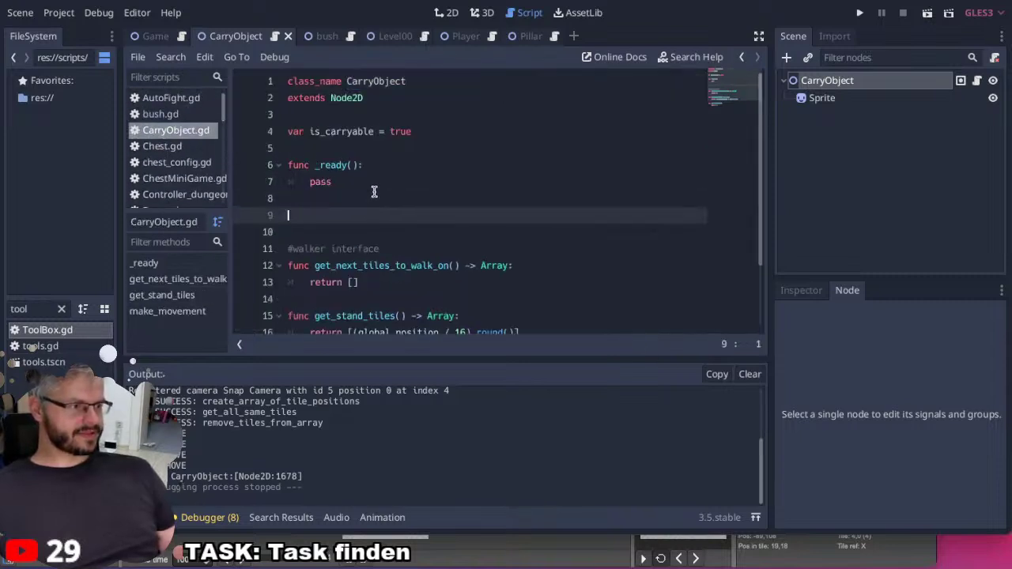
type("func is_in_carry/")
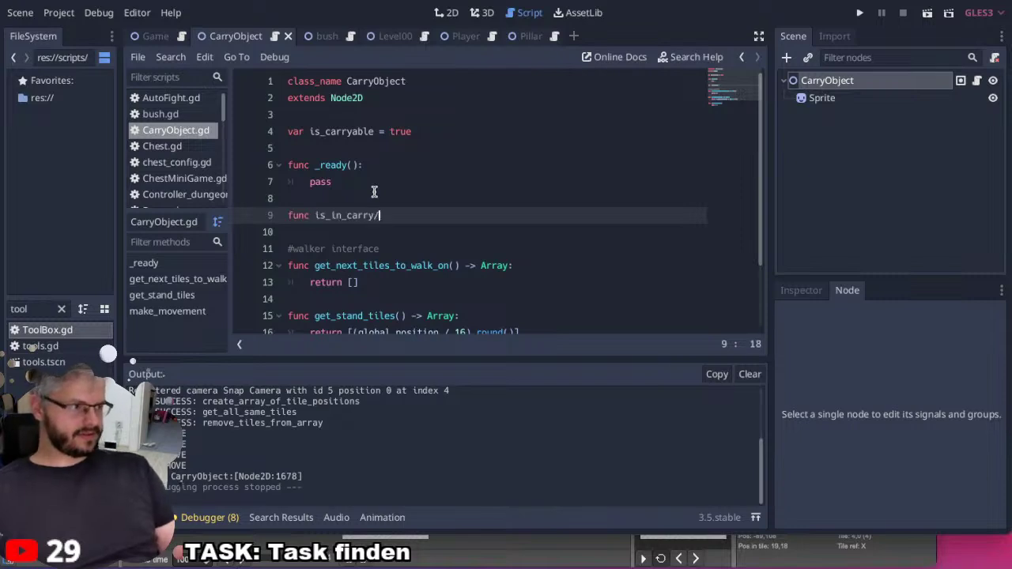
type("(")
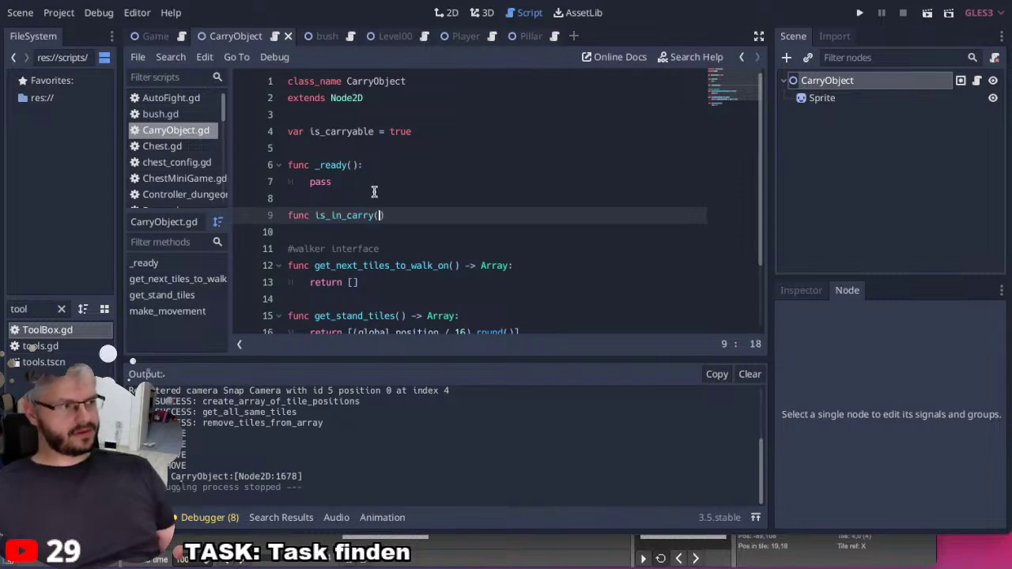
Declare the variable _is_incarry = false directly below is_carryable in CarryObject.gd.
left_click(422, 144)
type("v")
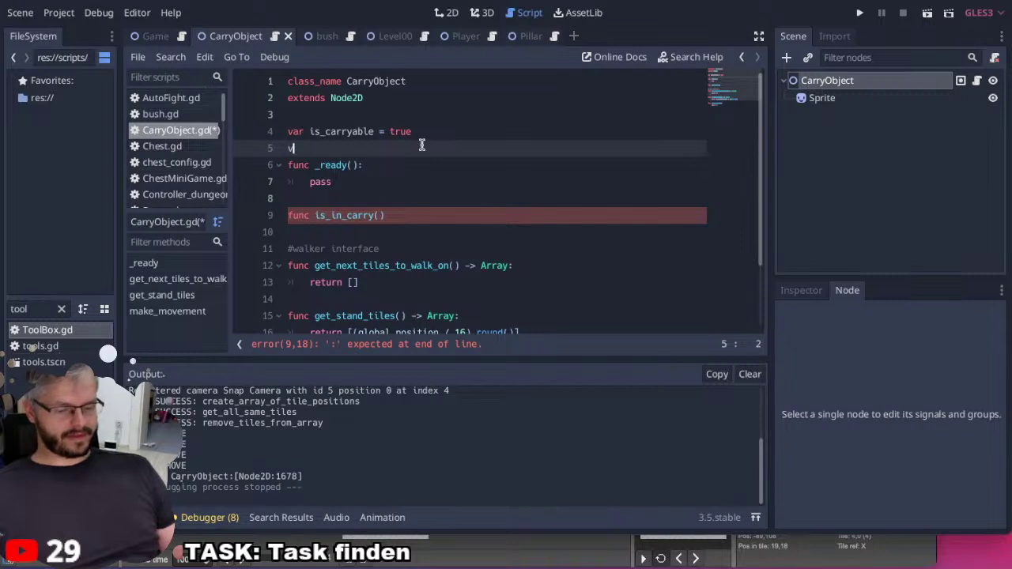
type("ar is_")
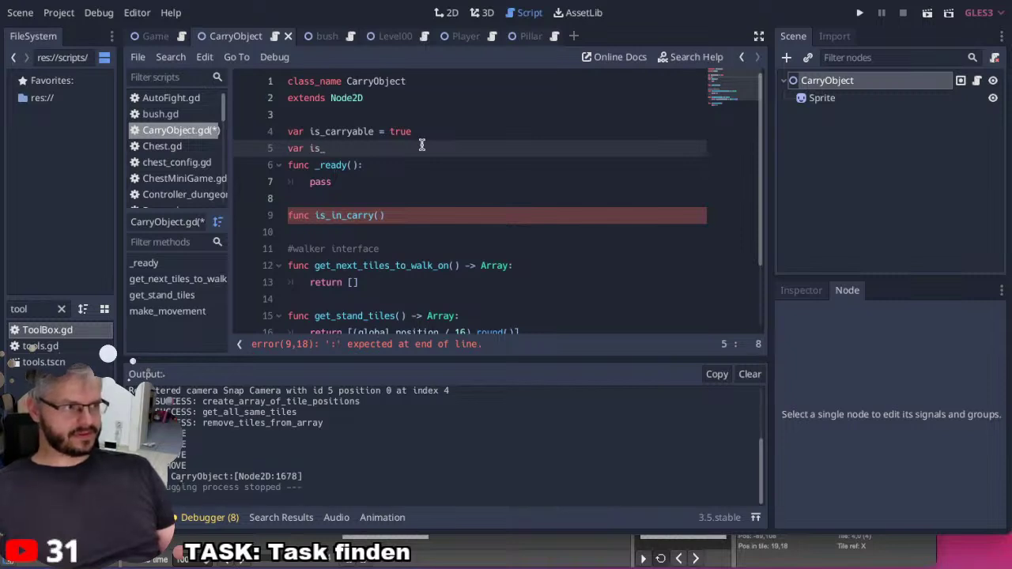
key("Right")
type("_incarry")
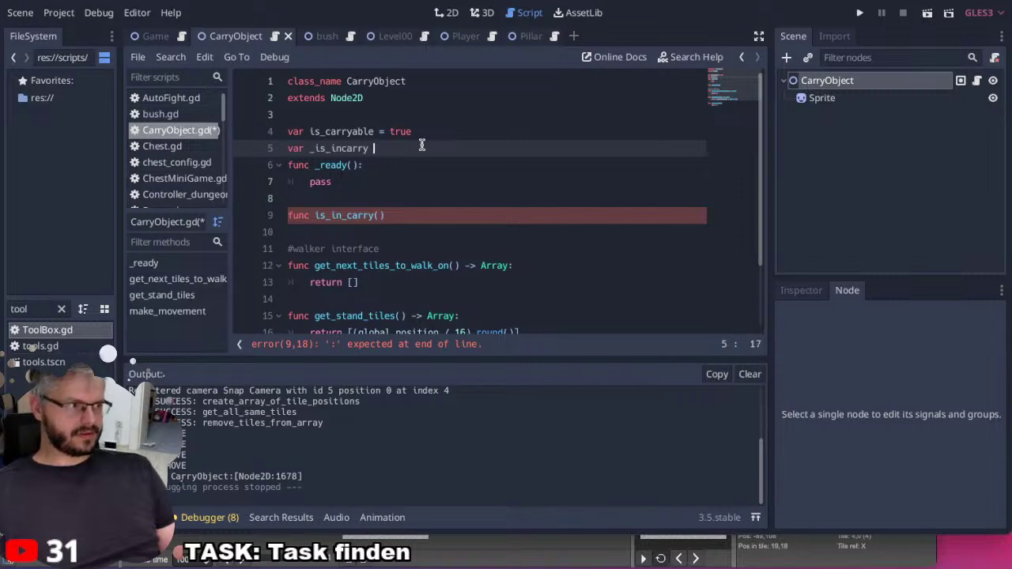
type(" = false")
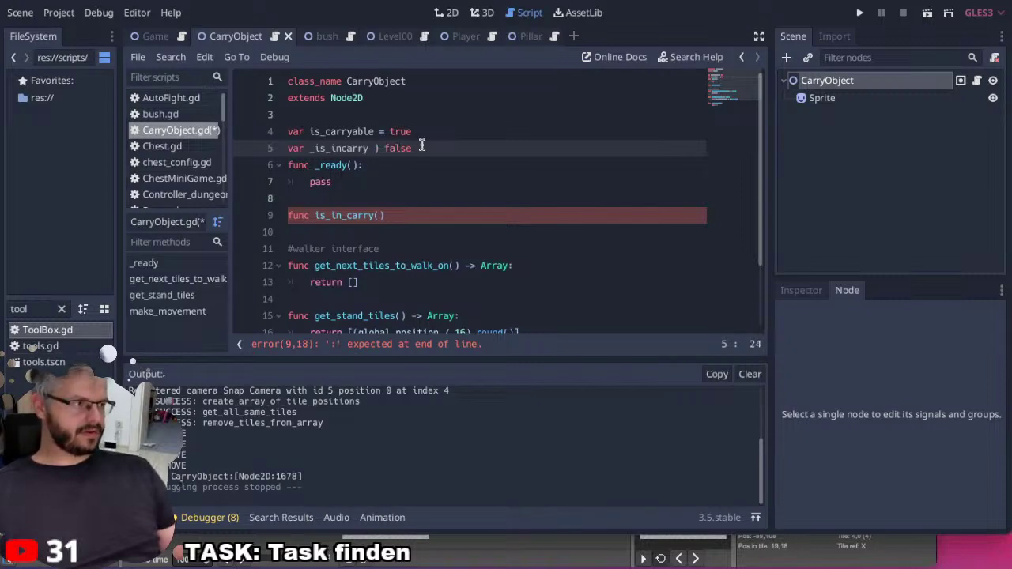
left_click(385, 151)
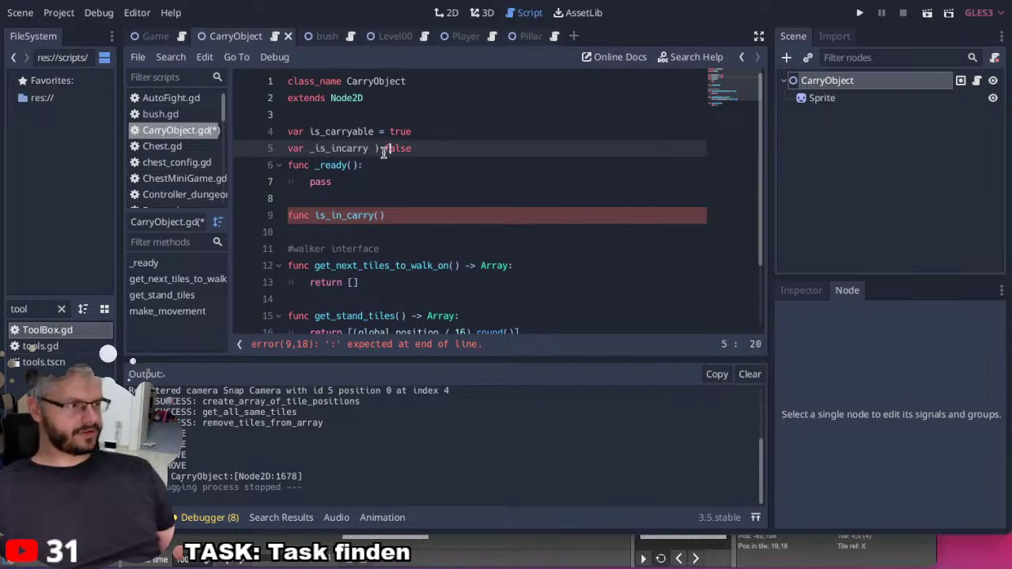
Finish the is_in_carry() header with a colon and set _is_incarry = true in its body.
left_click(396, 216)
type(":")
key("Return")
type("_")
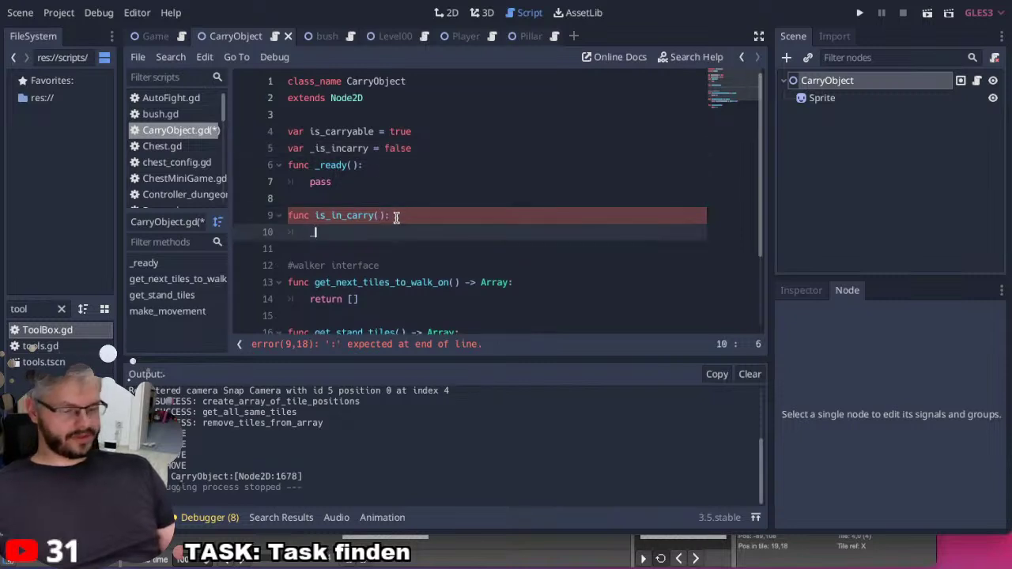
type("is_incarry = true")
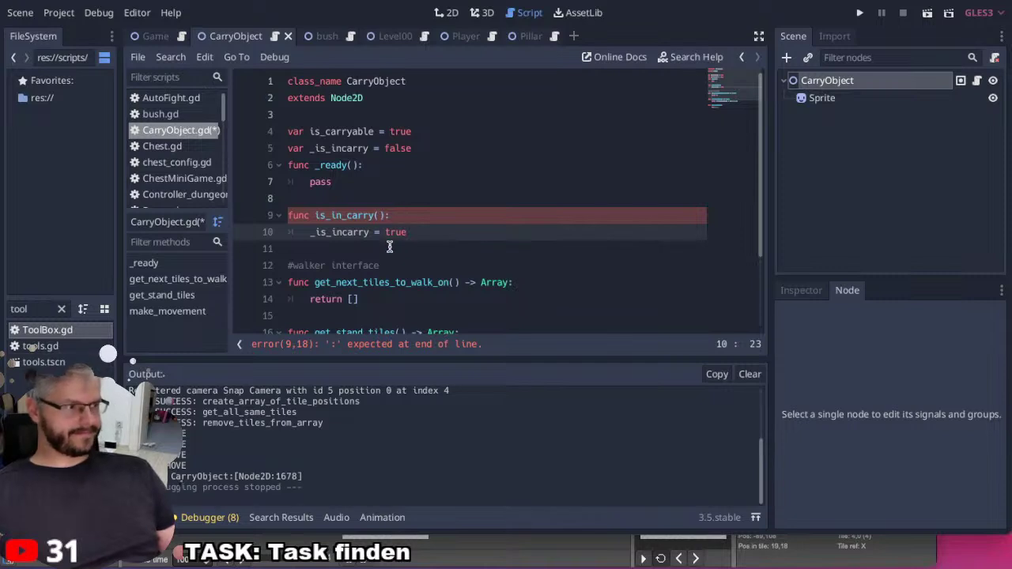
Insert the condition "if _is_incarry:" above the return line in get_stand_tiles().
scroll(390, 245, "down", 2)
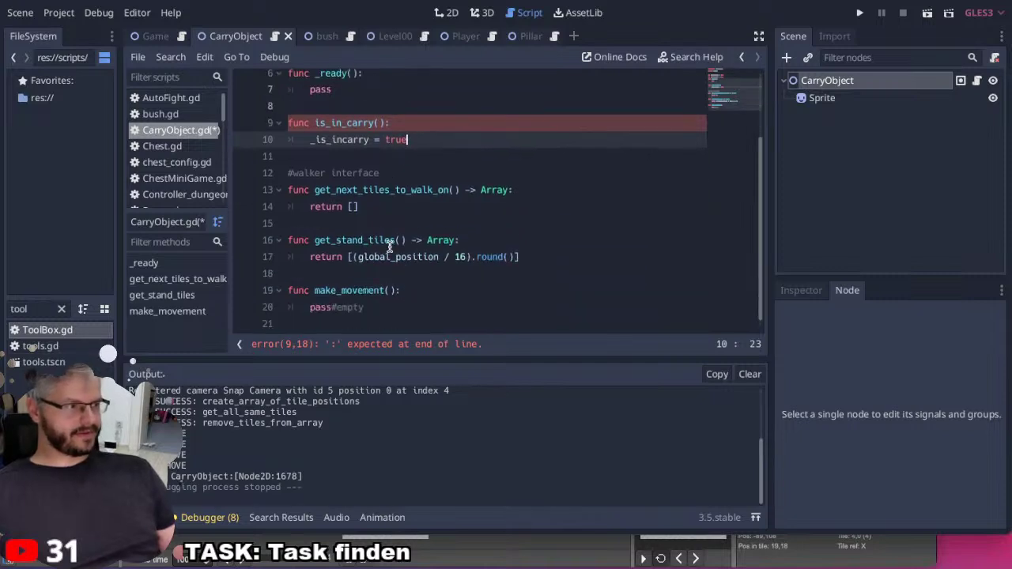
left_click(476, 242)
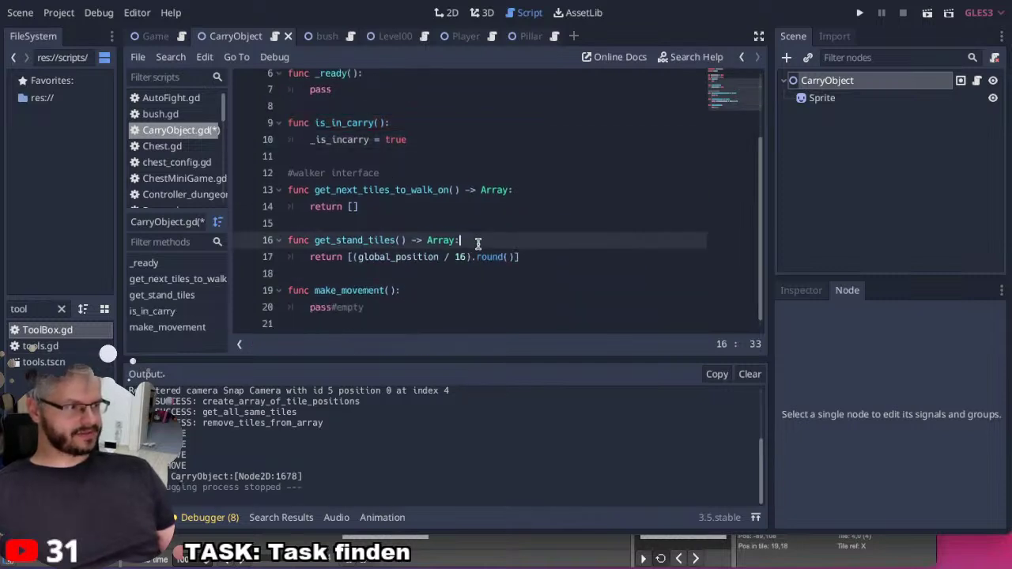
key("Return")
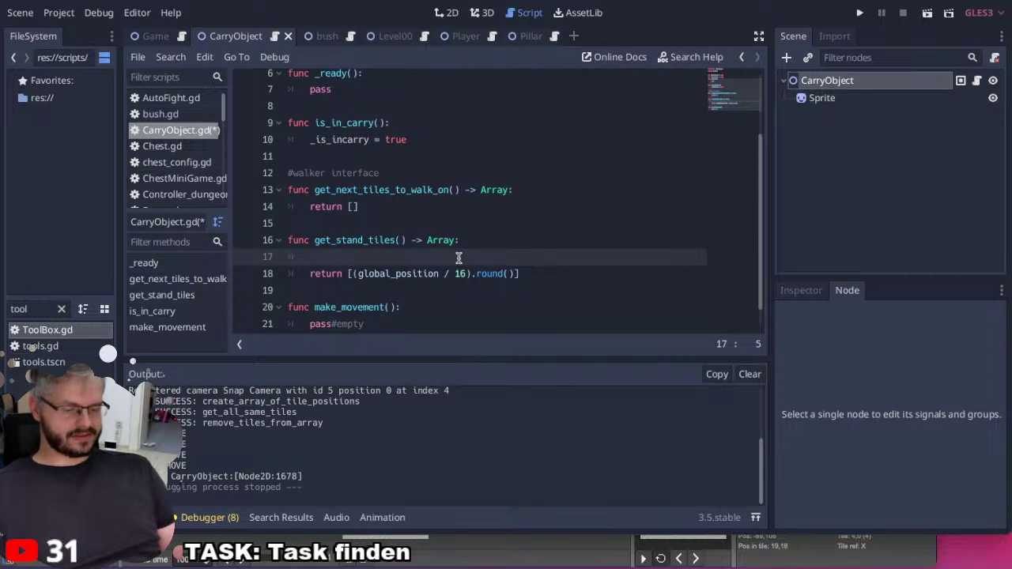
type("if _is_incarry")
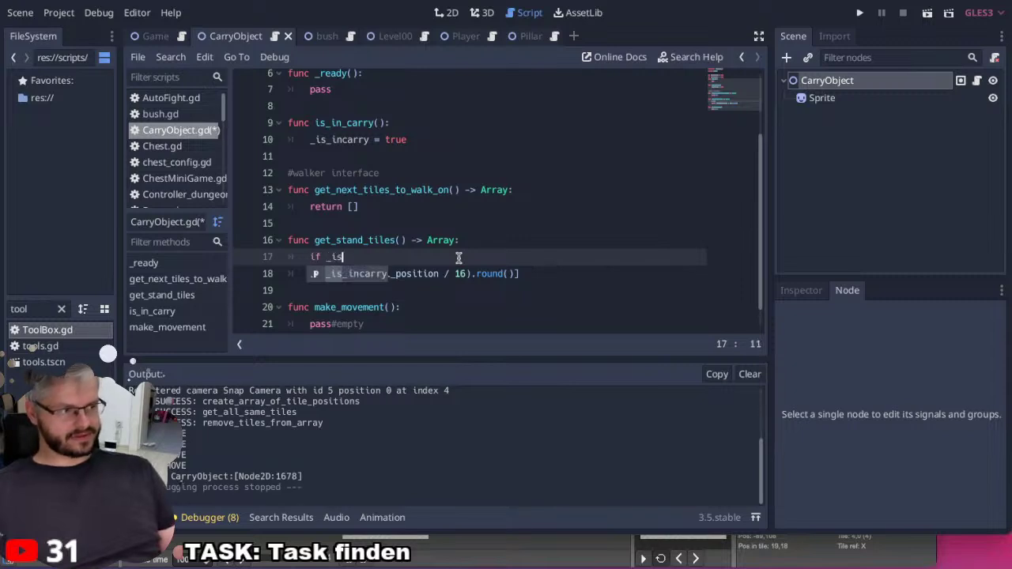
Rename _is_incarry to _is_in_carry in the get_stand_tiles() condition, the is_in_carry() assignment and the variable declaration.
key("Left")
key("Left")
key("Left")
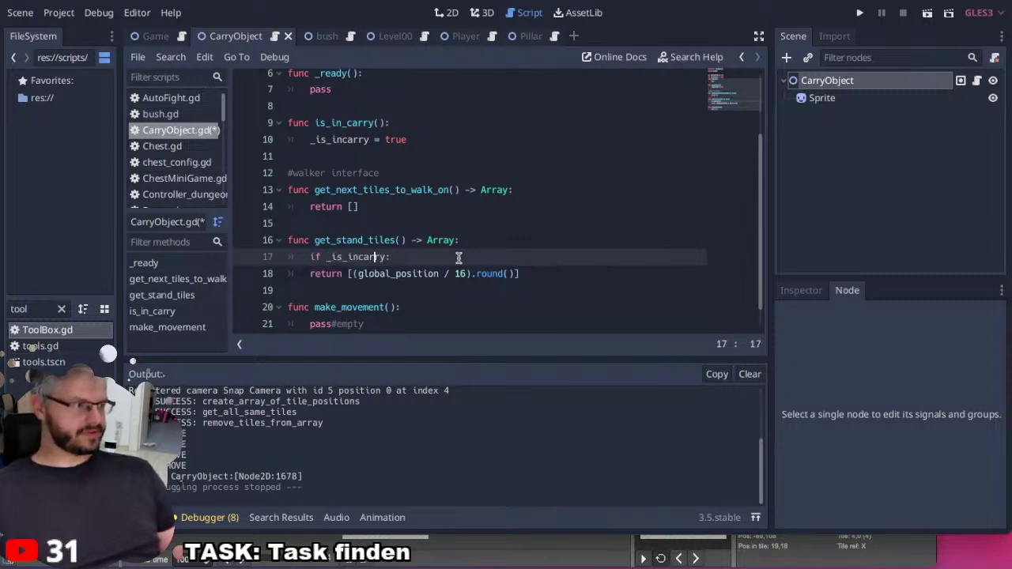
key("Left")
type("_")
left_click(344, 140)
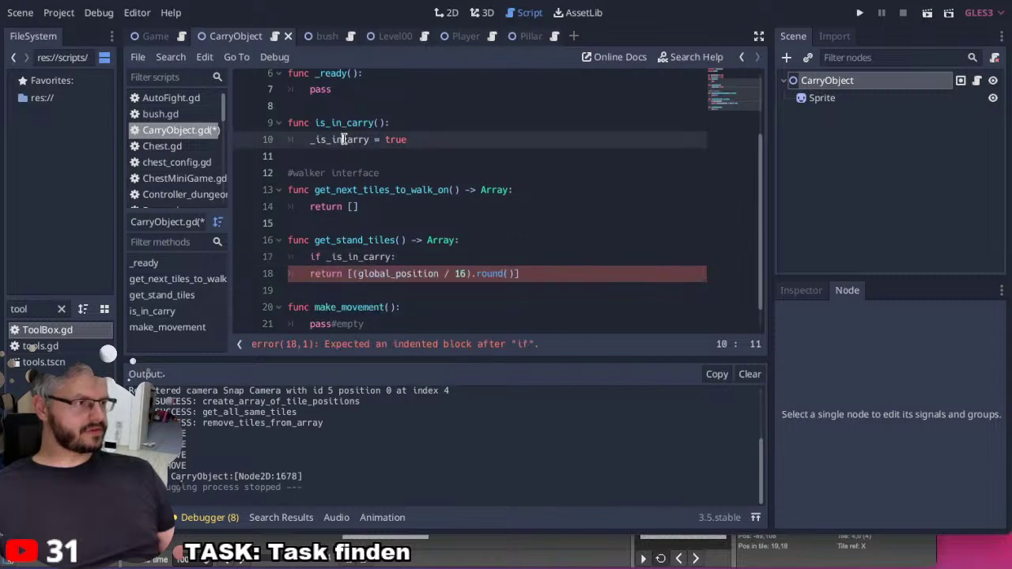
type("_")
scroll(350, 166, "up", 2)
left_click(342, 148)
type("_in_carry = false")
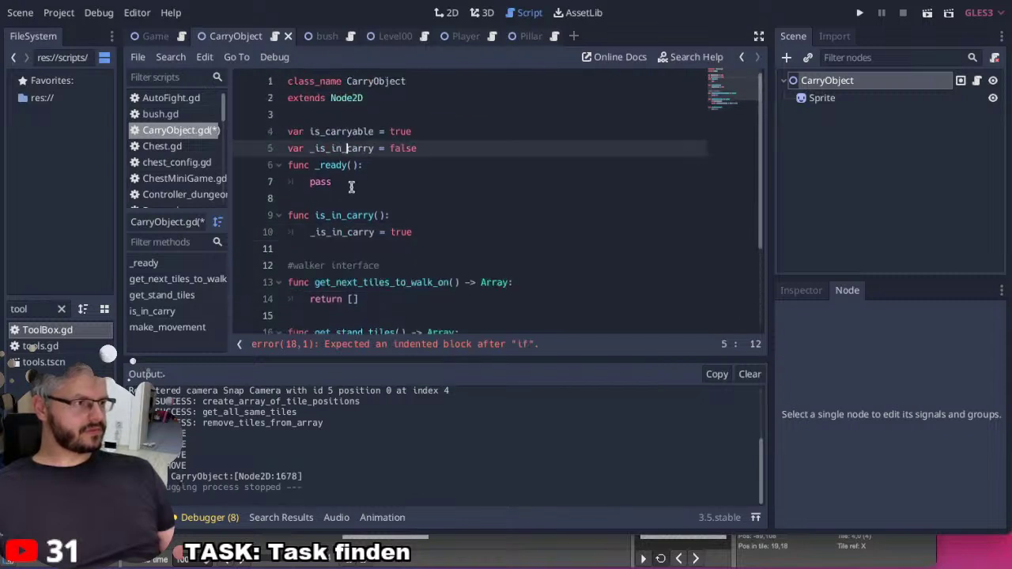
Return an empty array [] inside the _is_in_carry condition of get_stand_tiles() and save the script.
scroll(358, 205, "down", 2)
left_click(411, 257)
key("Return")
type("r")
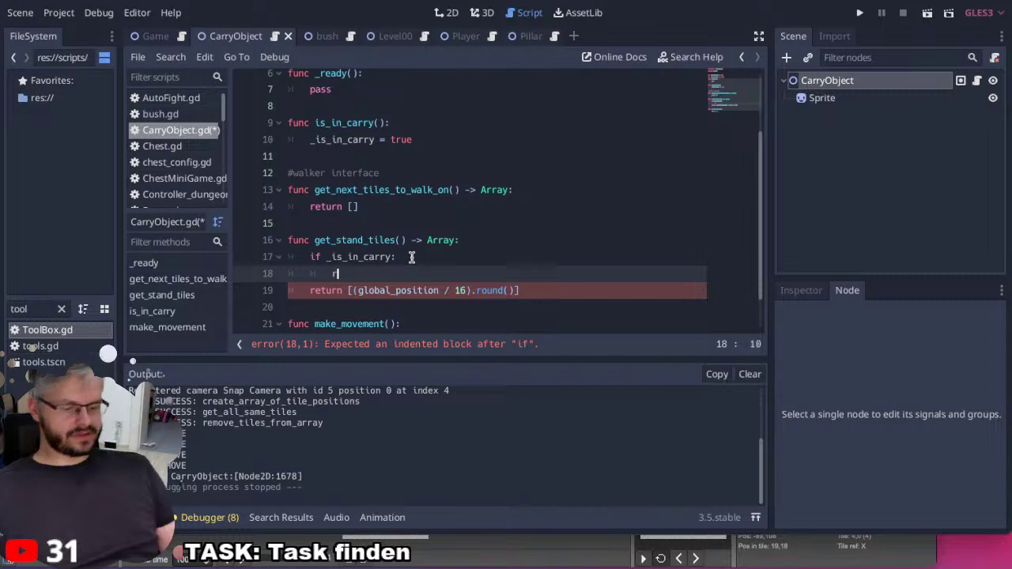
type("eturn [")
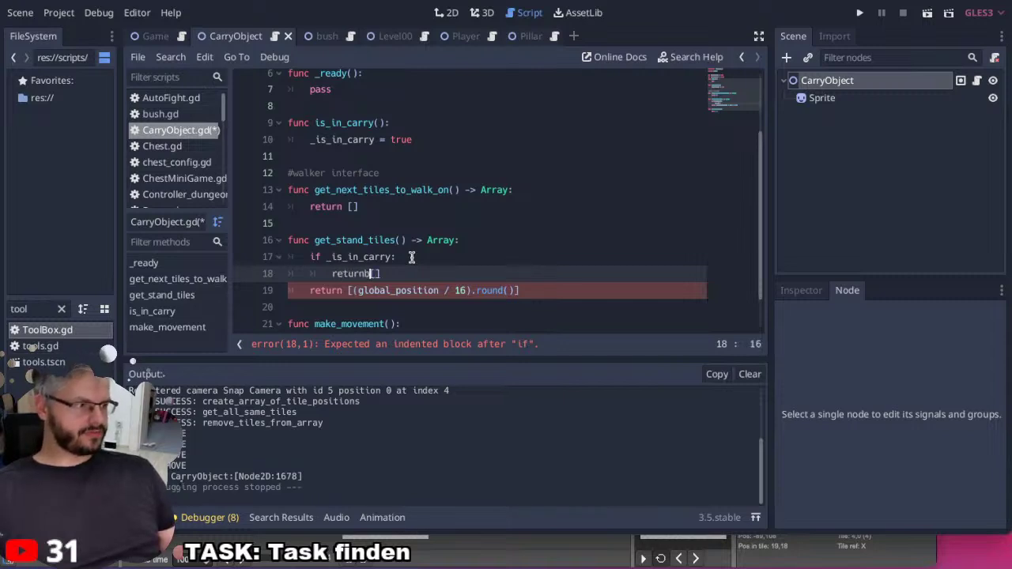
key("Left")
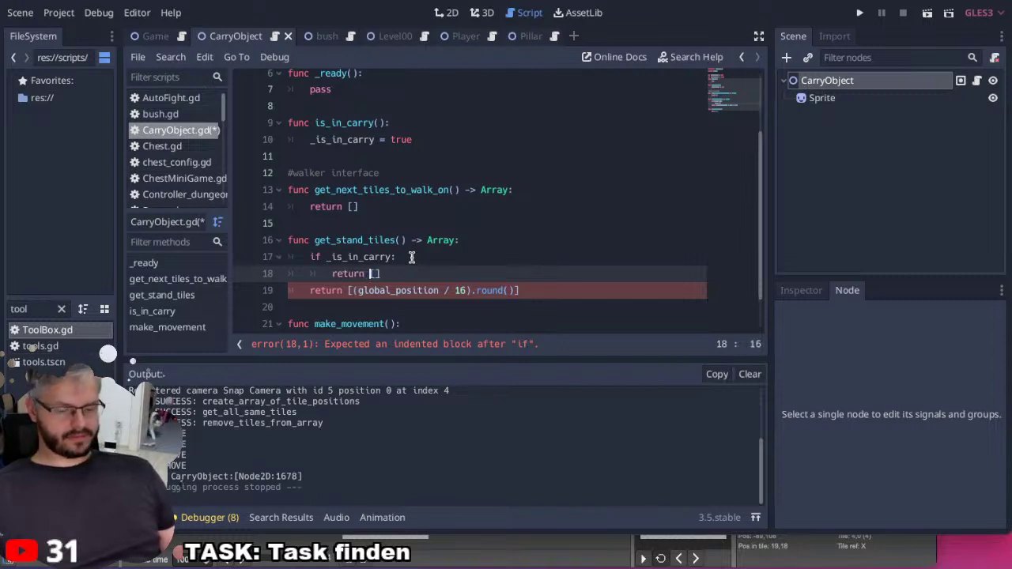
key("ctrl+s")
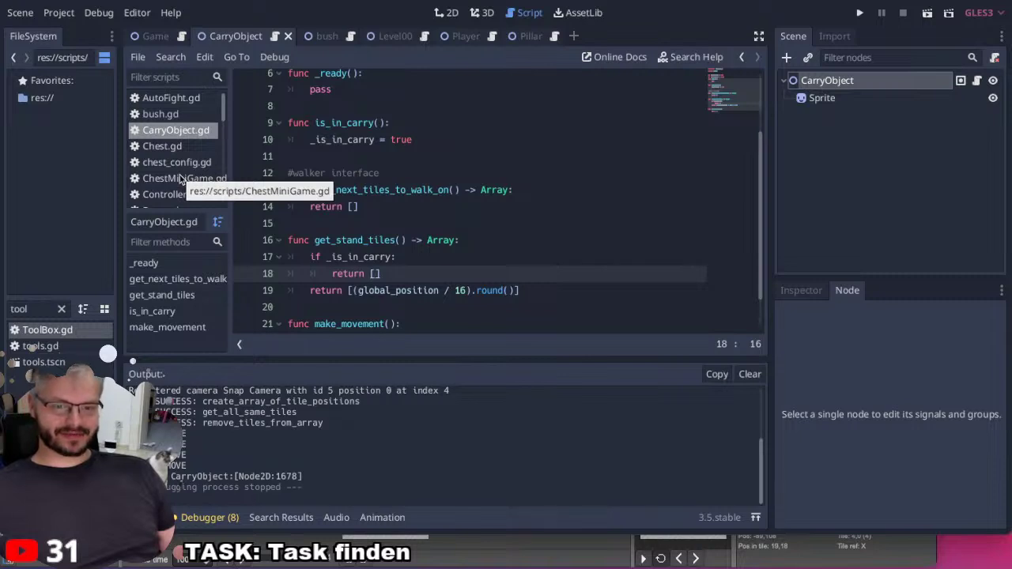
left_click(414, 266)
left_click(414, 261)
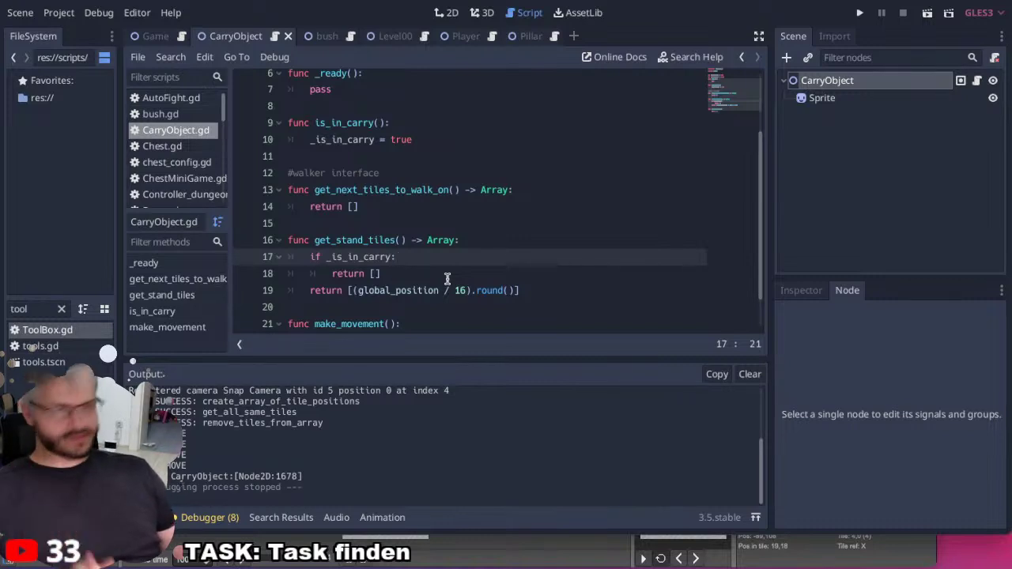
left_click(447, 279)
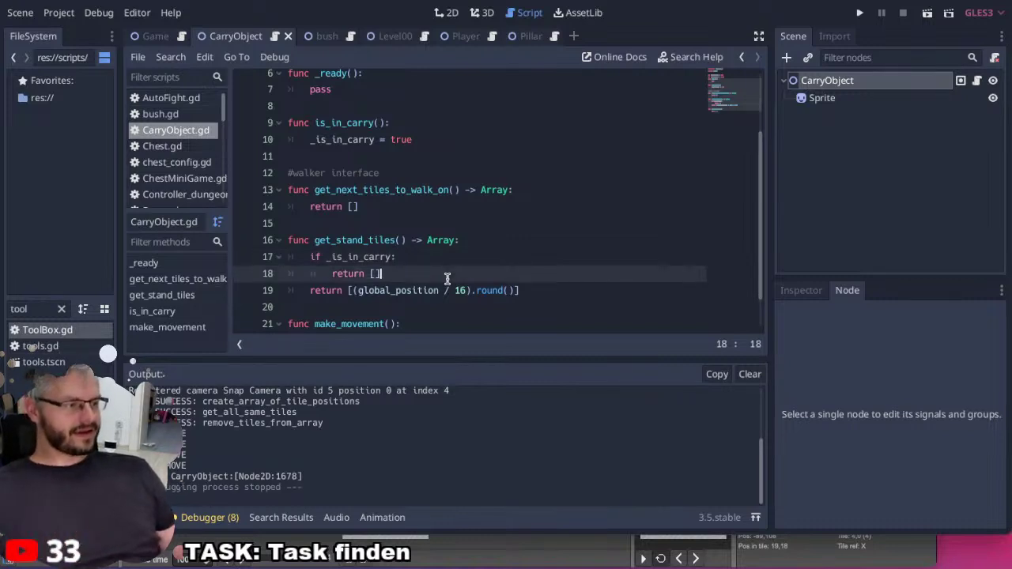
key("Up")
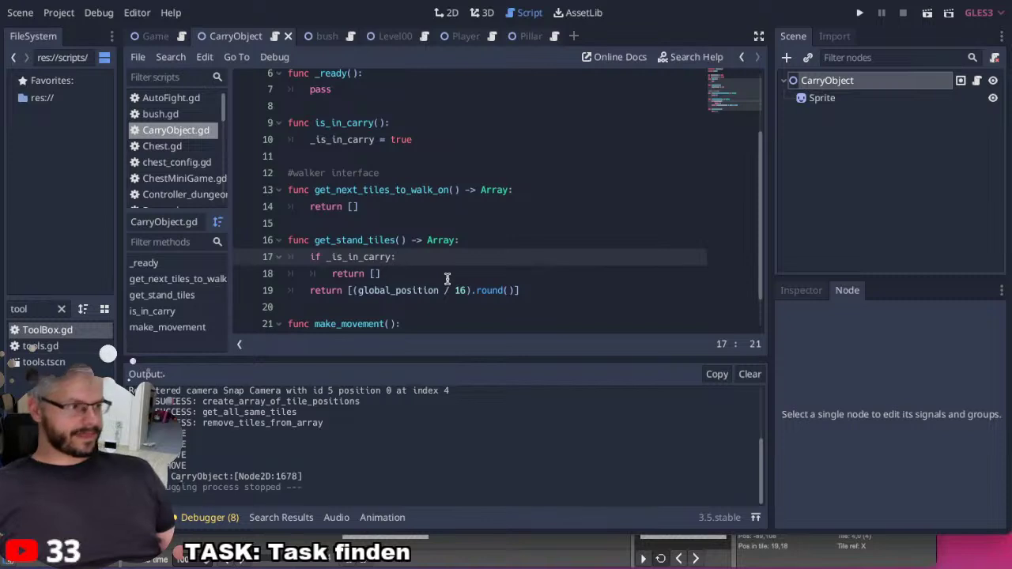
Run the game, walk the player right to the sack, try to lift it and walk left with it.
key("F5")
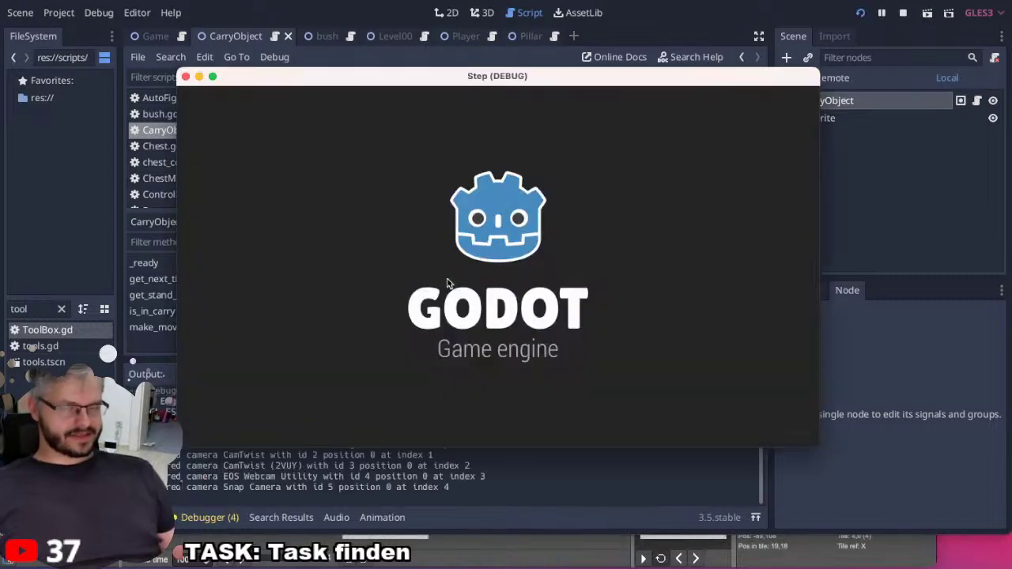
key("Right")
key("Right")
key("Right")
key("Right")
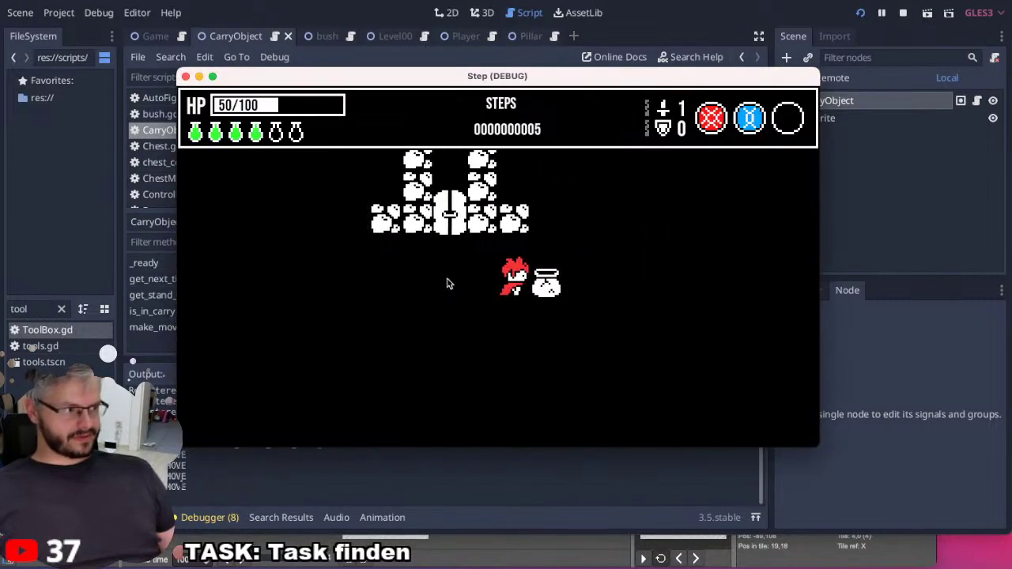
key("Left")
key("Left")
key("Left")
key("Left")
key("Left")
key("Left")
key("Left")
key("Left")
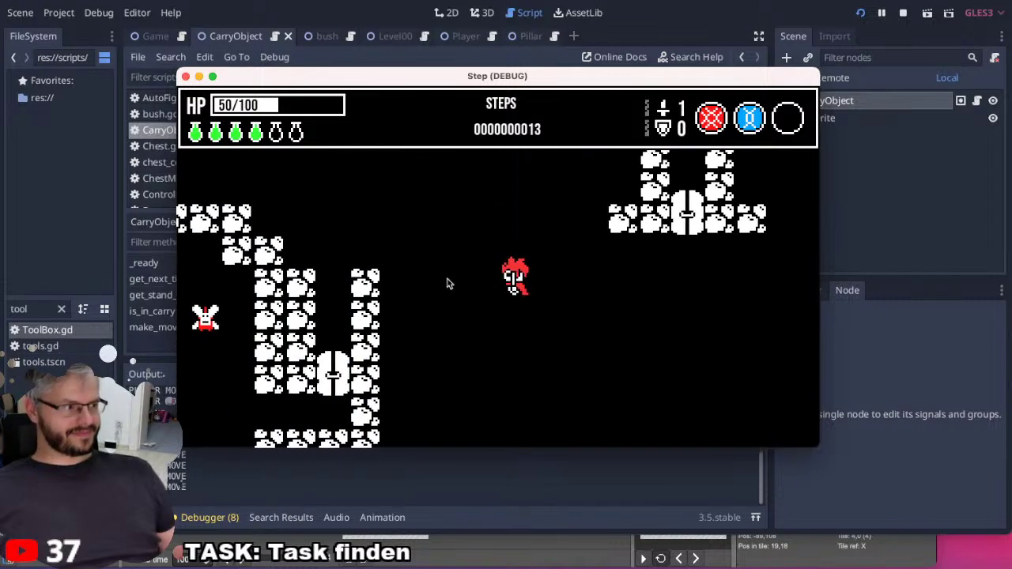
Walk the player back right past the sack's original spot, test moving down and up, and quit the game.
key("Right")
key("Right")
key("Right")
key("Right")
key("Right")
key("Right")
key("Right")
key("Right")
key("Right")
key("Right")
key("Right")
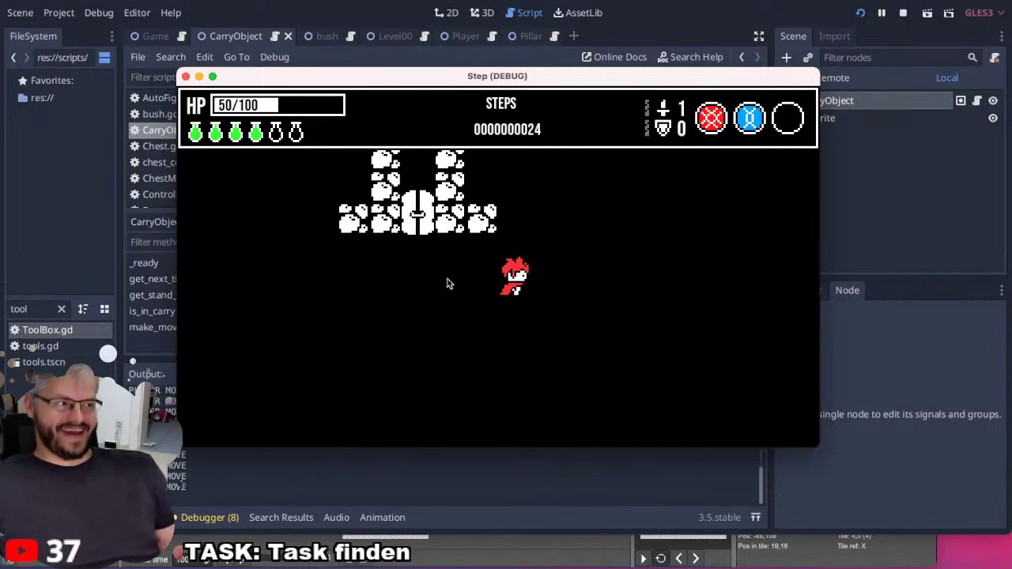
key("Down")
key("Down")
key("Down")
key("Down")
key("Up")
key("Up")
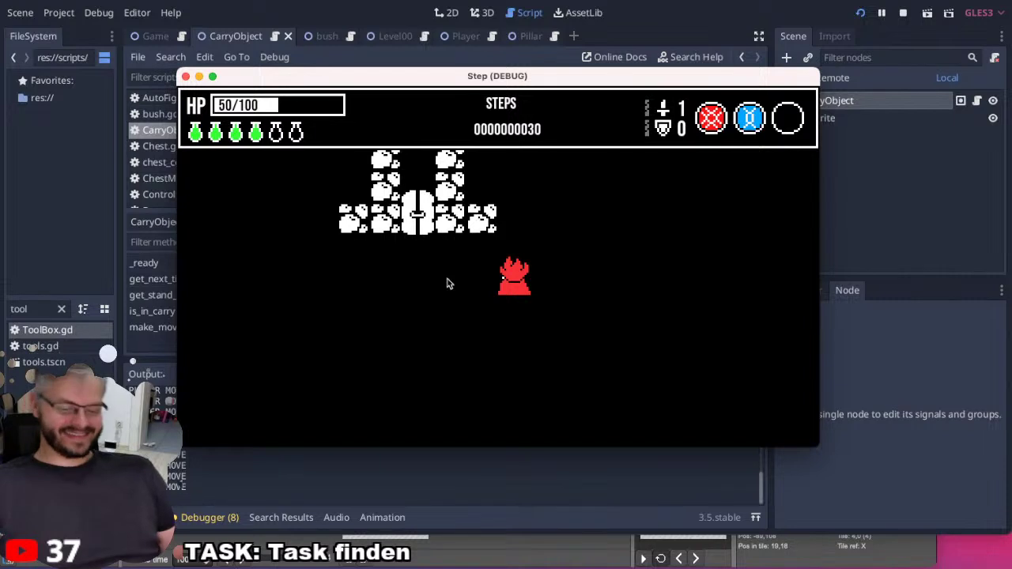
key("super+q")
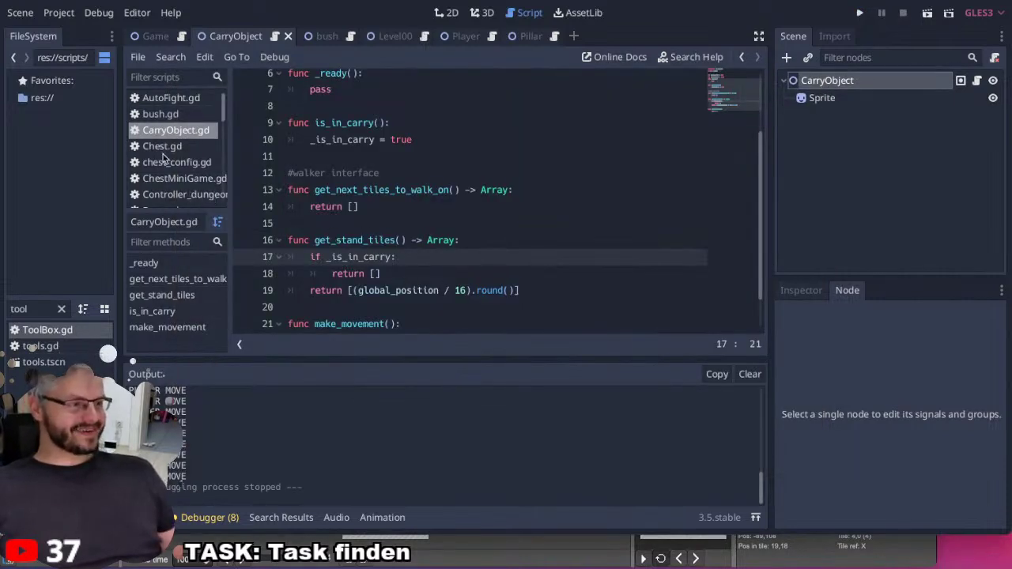
Return to Player.gd and go from the call in lift_up() to the switch_parent definition in ToolBox.gd.
scroll(158, 159, "down", 3)
scroll(163, 159, "down", 3)
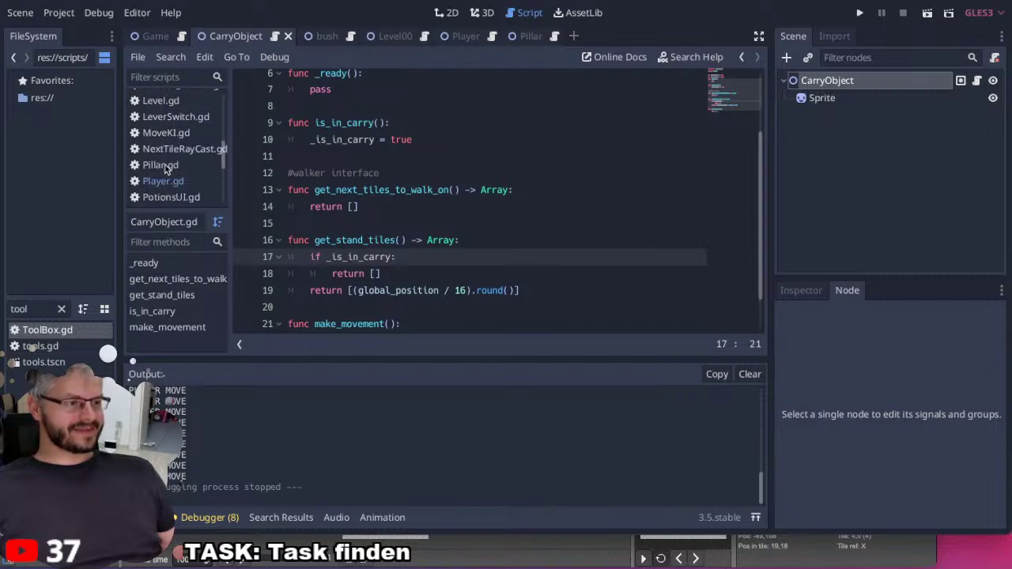
left_click(166, 182)
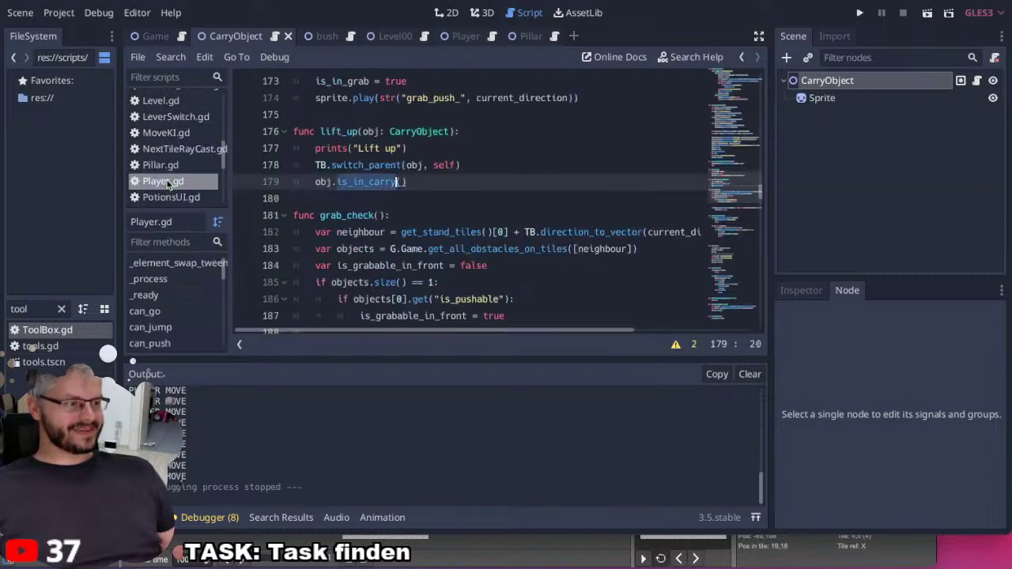
left_click(378, 167, "ctrl")
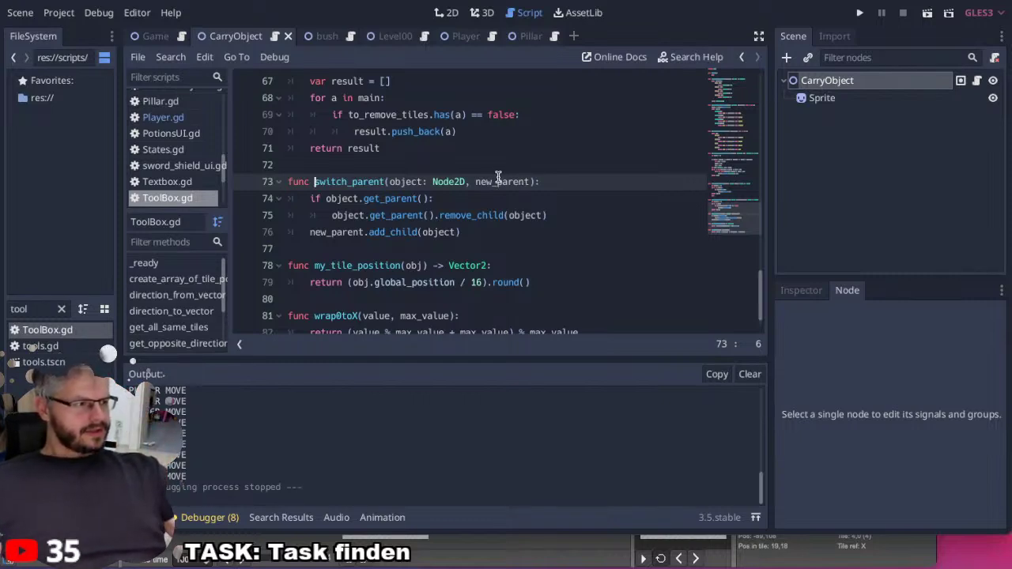
Declare var old_global_position: Vector2 = object.global_position as the first line of switch_parent().
left_click(553, 180)
key("Return")
type("va")
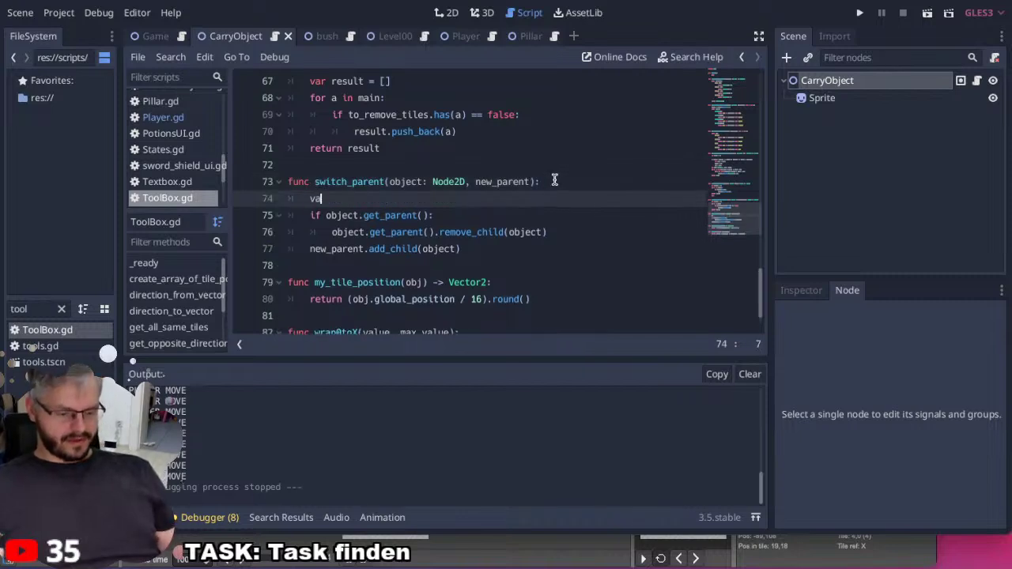
type("r _old_globa")
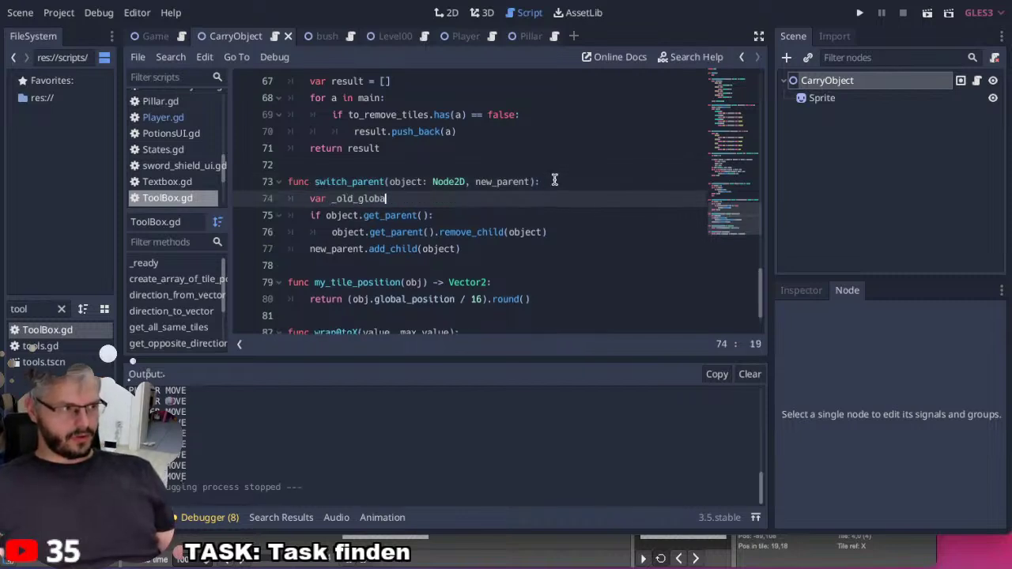
type("l_positio")
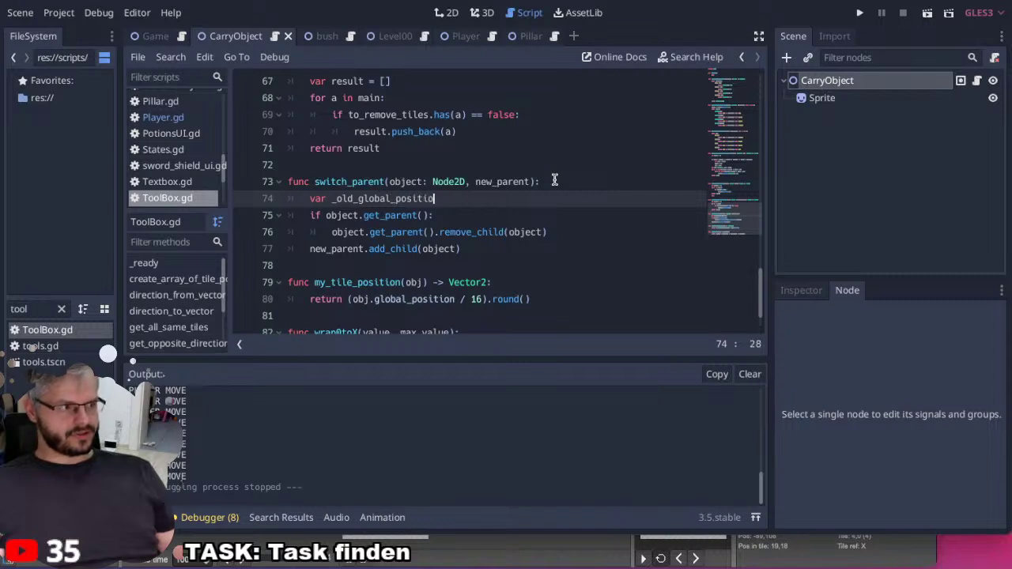
type("n")
left_click(336, 198)
key("BackSpace")
left_click(494, 198)
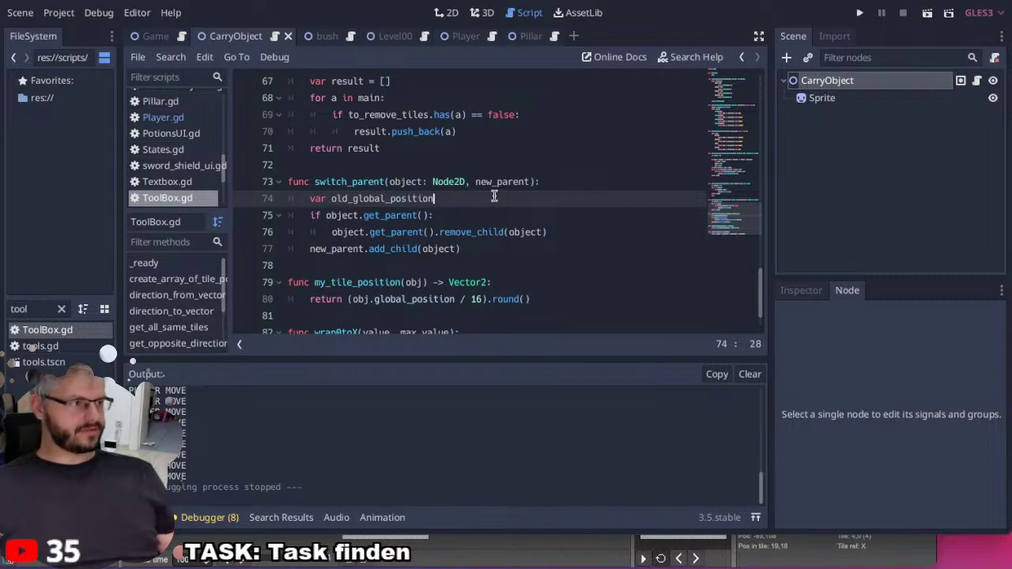
type("Vector2 ")
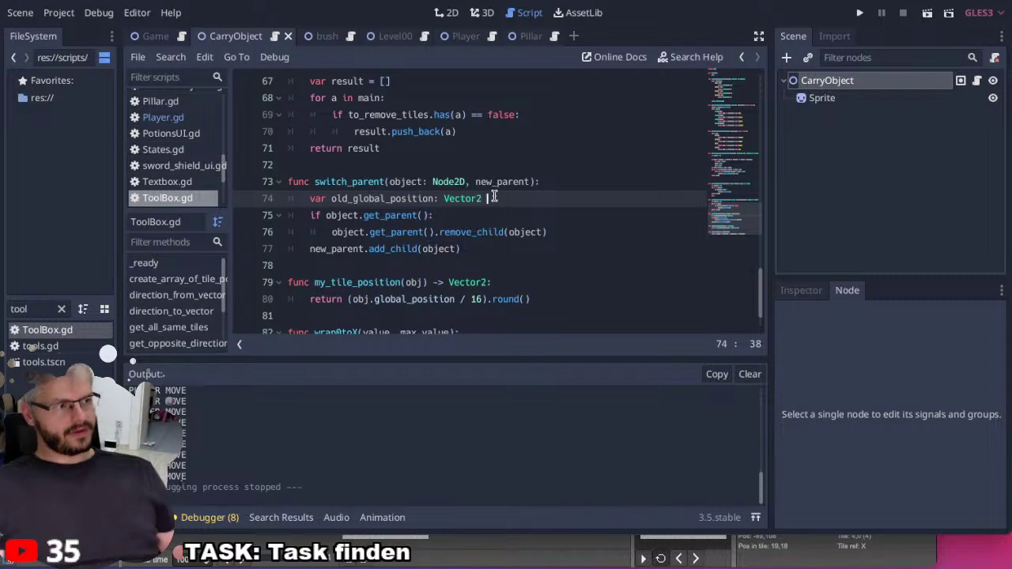
type("= object.glo")
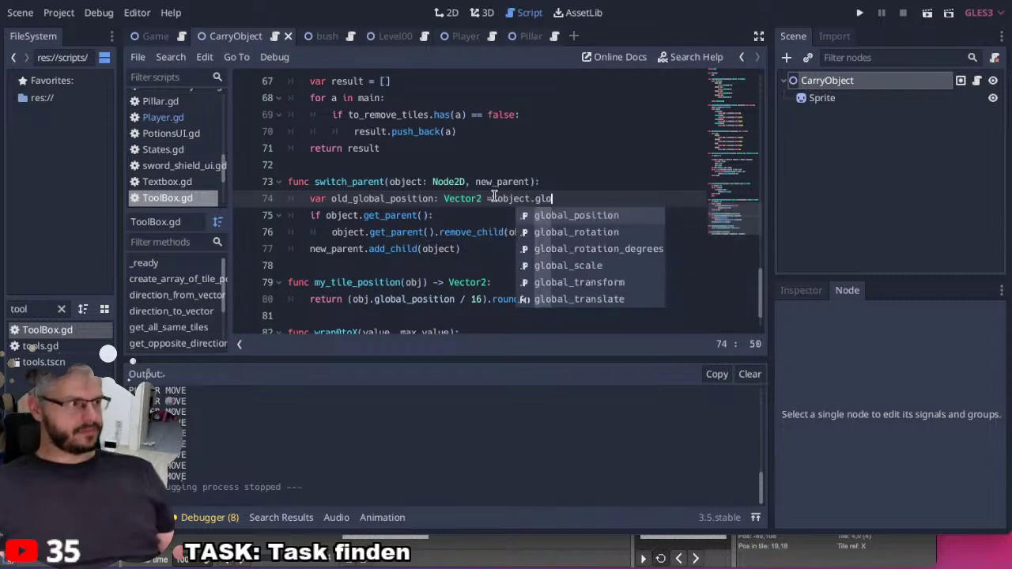
key("Return")
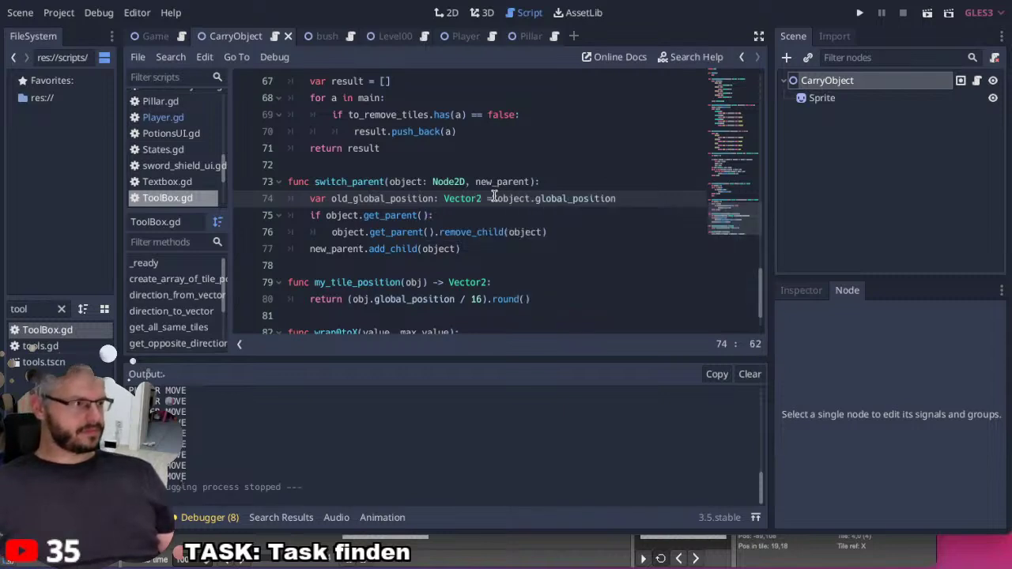
Restore the position at the end of switch_parent() with object.global_position = old_global_position.
left_click(489, 247)
key("Return")
type("new_")
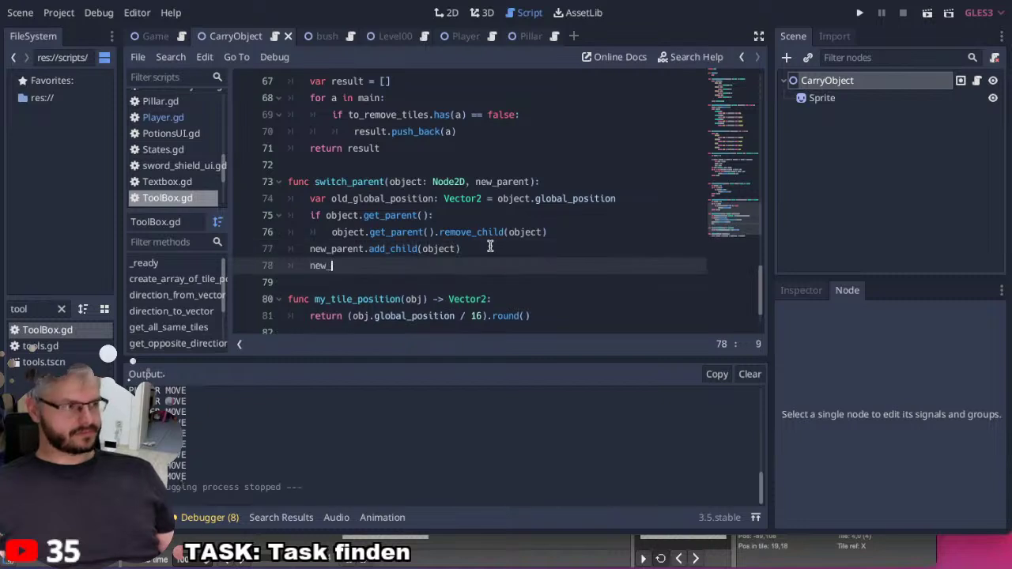
type("parent =")
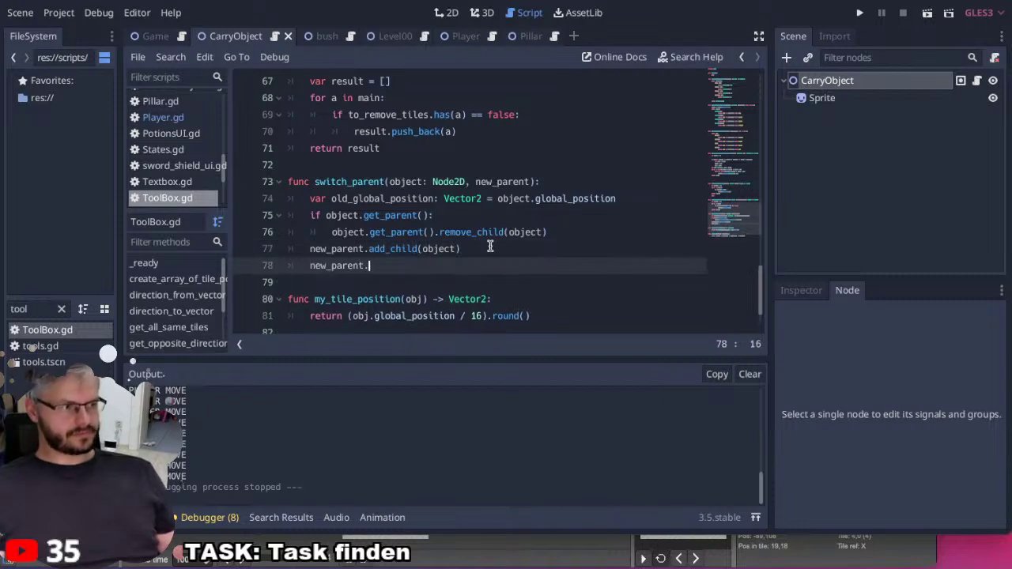
key("BackSpace")
key("BackSpace")
key("BackSpace")
key("BackSpace")
key("BackSpace")
key("BackSpace")
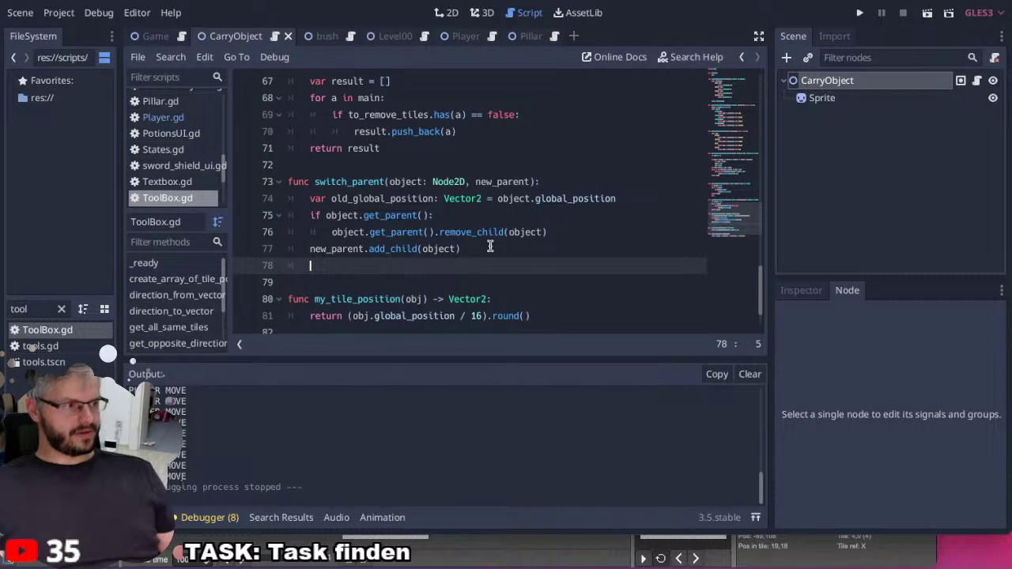
type("object.")
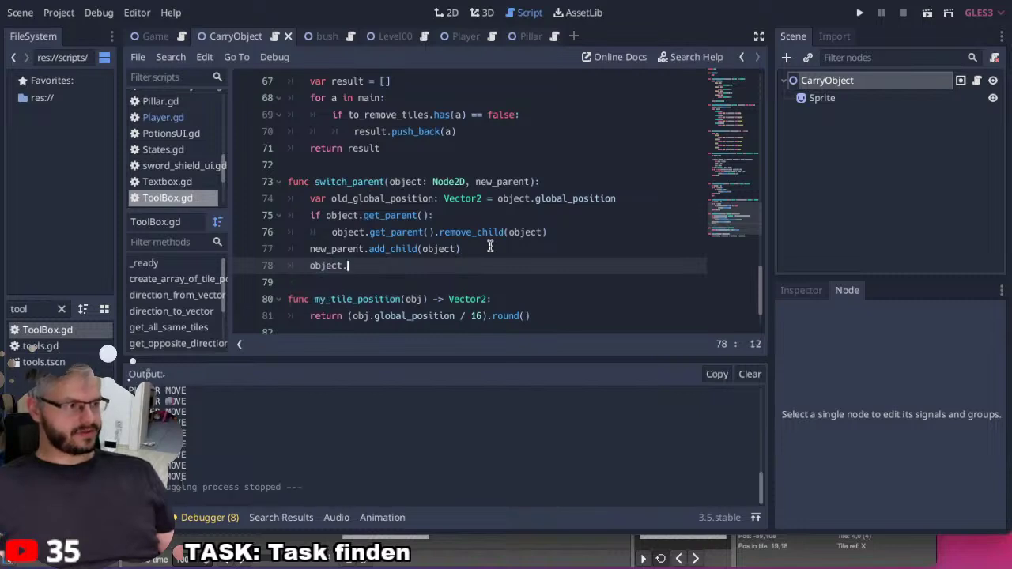
type("global_position")
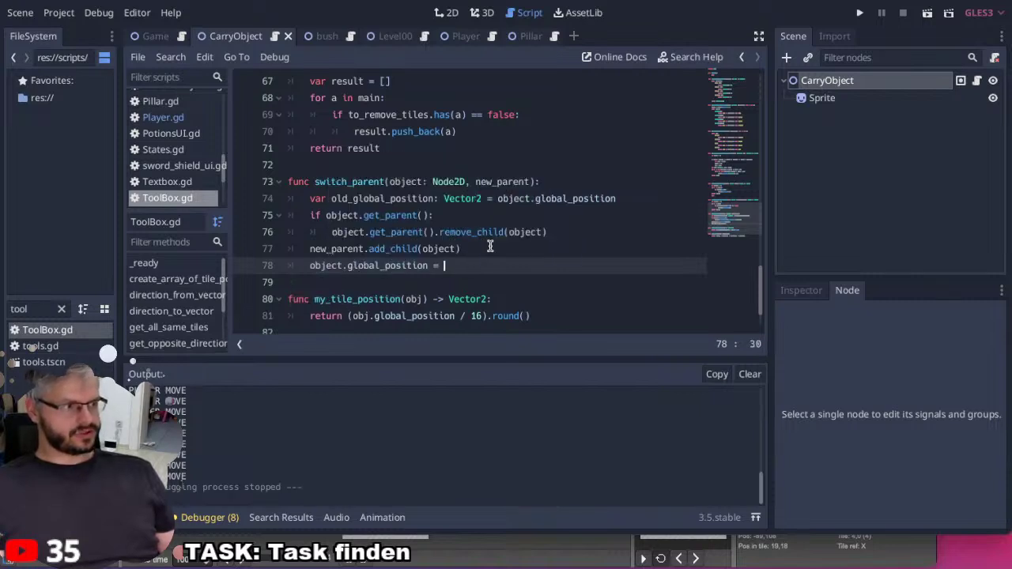
type(" = old_global_position")
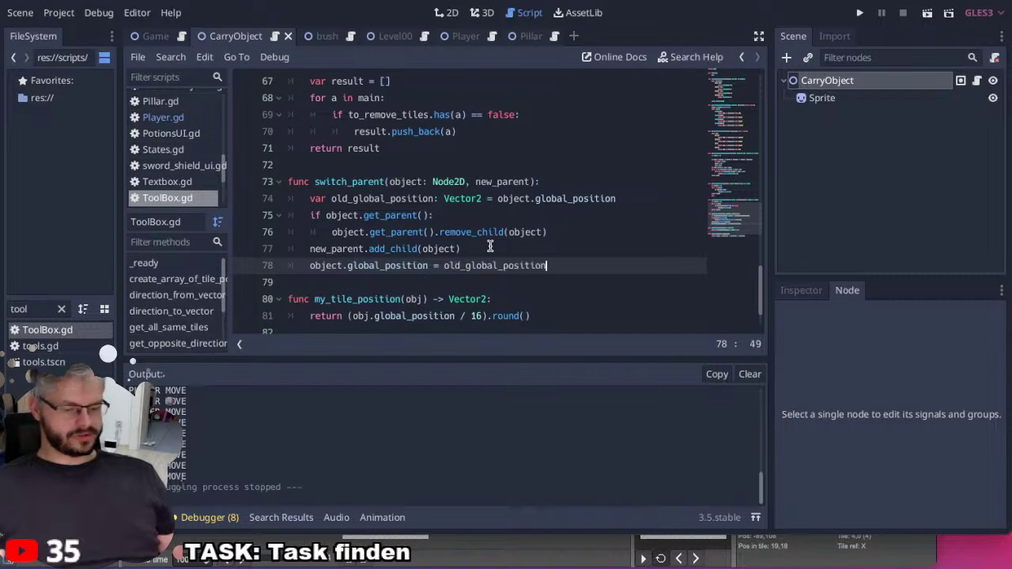
Run the game, walk the player right to the sack, lift it and carry it left, testing the other directions too.
key("super+b")
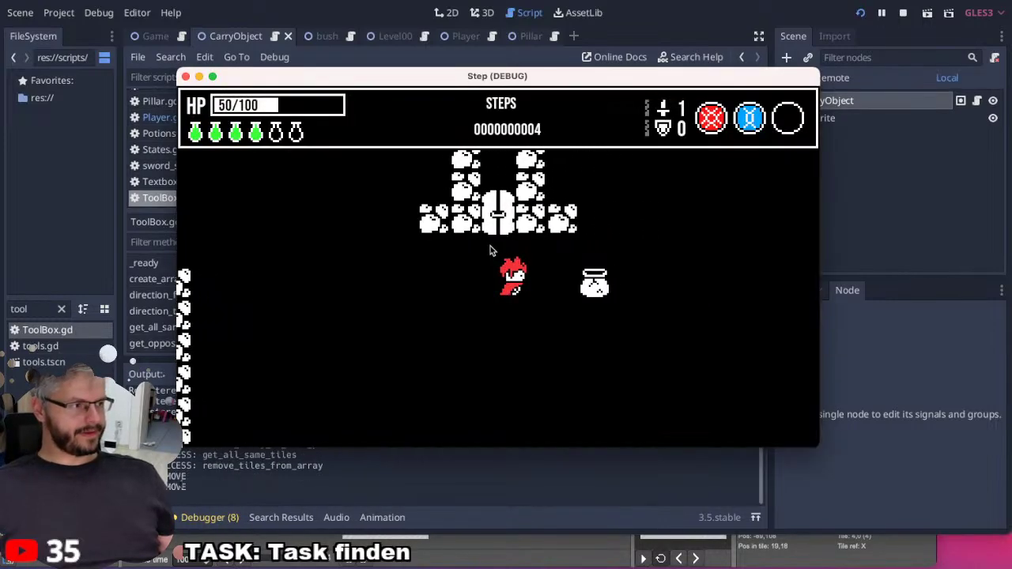
key("Right")
key("Left")
key("Left")
key("Left")
key("Left")
key("Left")
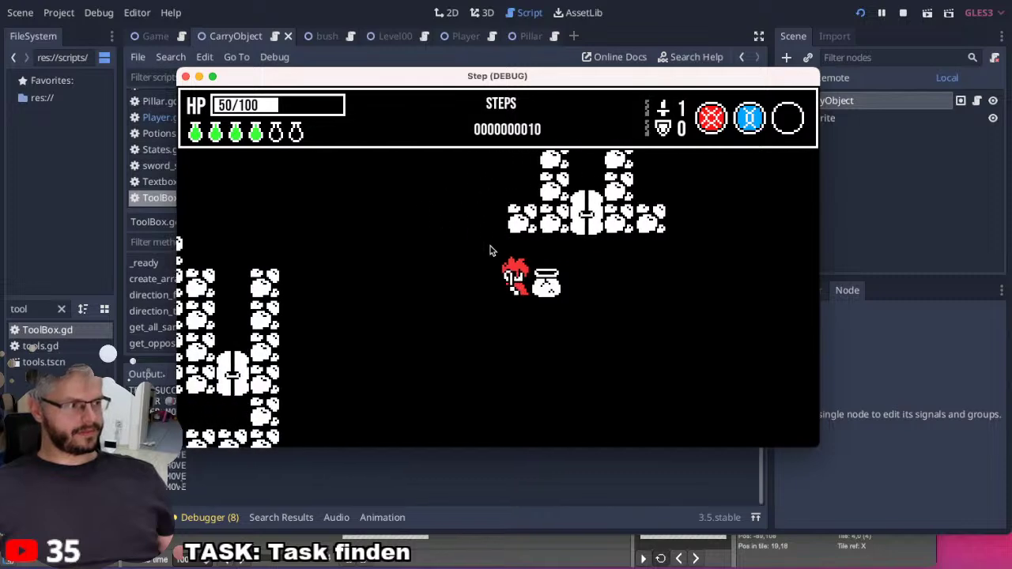
key("Left")
key("Left")
key("Left")
key("Left")
key("Left")
key("Up")
key("Up")
key("Up")
key("Up")
key("Up")
key("Right")
key("Right")
key("Down")
key("Down")
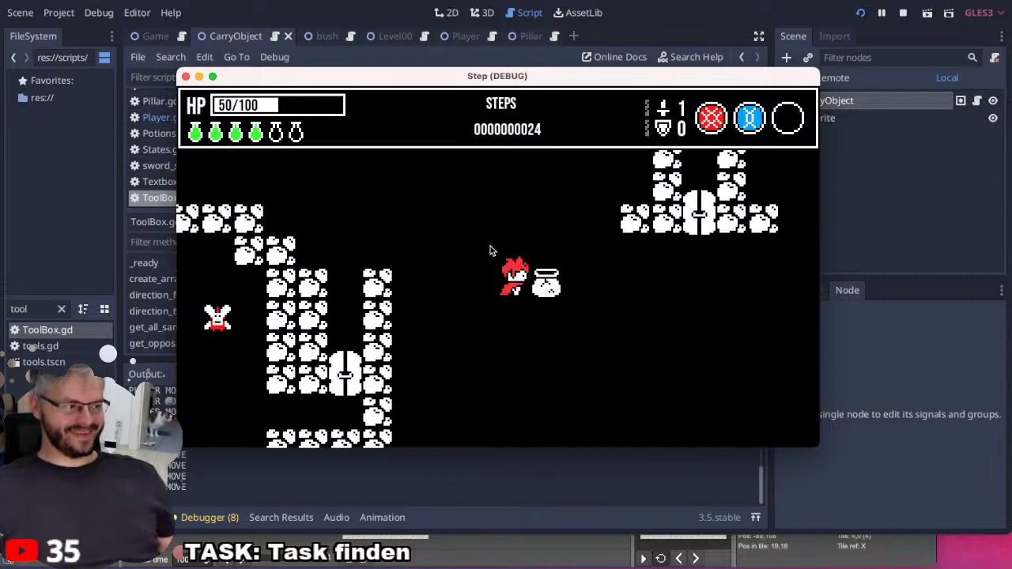
Carry the sack on a long walk right, back left, and right again to the door.
key("Right")
key("Right")
key("Right")
key("Right")
key("Right")
key("Right")
key("Right")
key("Left")
key("Left")
key("Left")
key("Left")
key("Left")
key("Left")
key("Left")
key("Left")
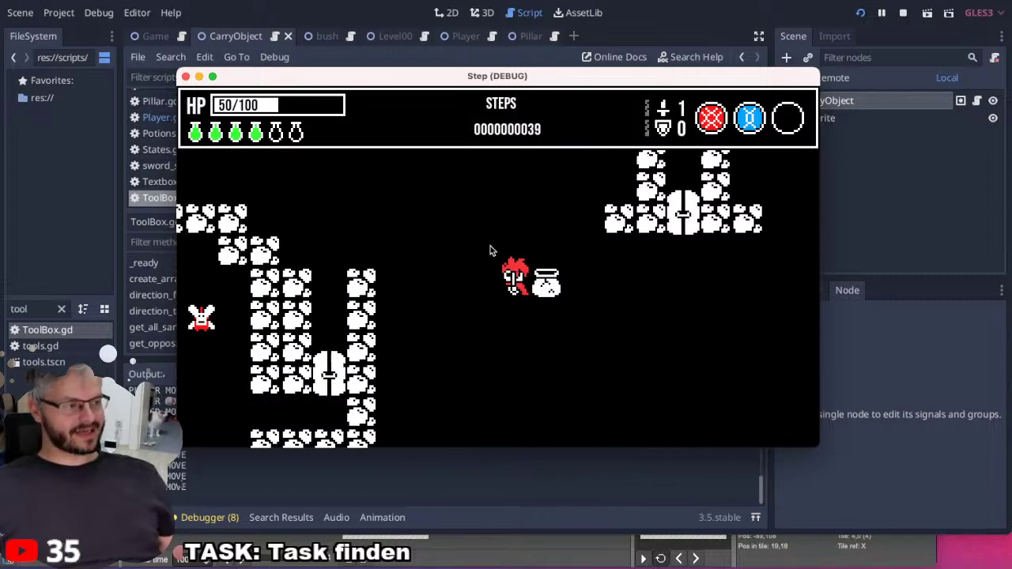
key("Left")
key("Up")
key("Up")
key("Down")
key("Right")
key("Right")
key("Right")
key("Right")
key("Right")
key("Right")
key("Right")
key("Right")
key("Right")
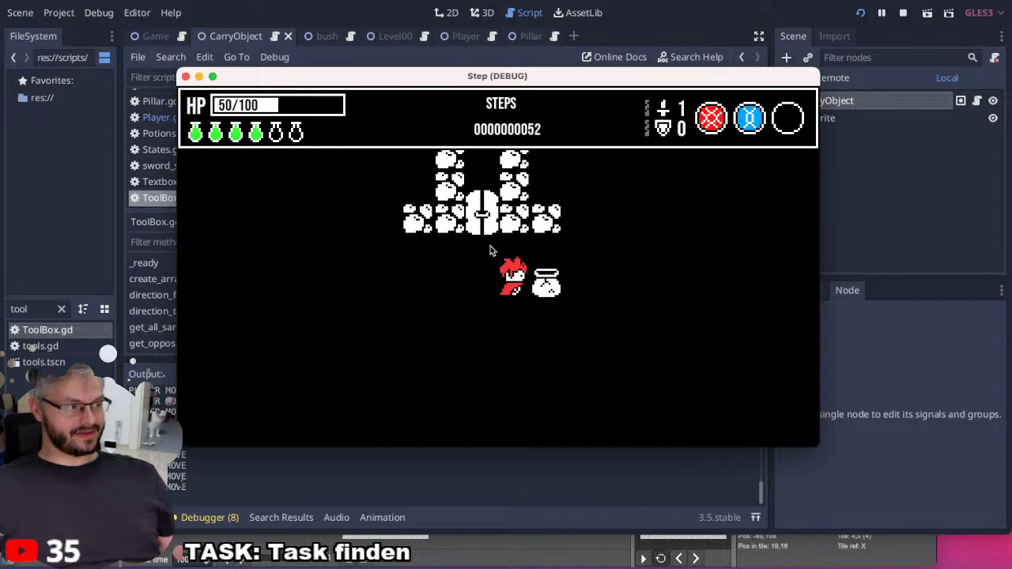
Walk back and forth with the sack near the door, and quit the game.
key("Right")
key("Right")
key("Right")
key("Left")
key("Left")
key("Left")
key("Left")
key("Right")
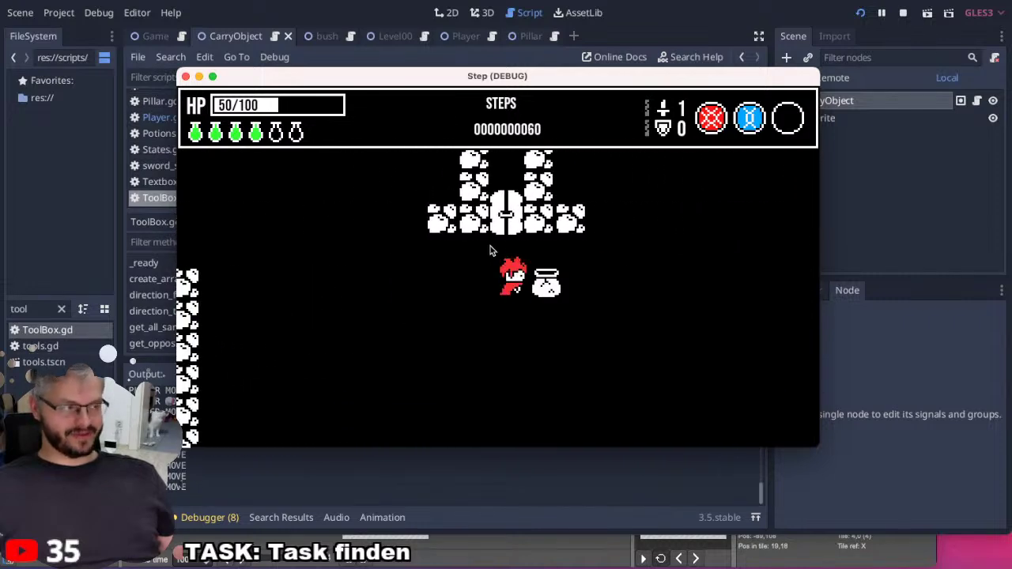
key("Right")
key("Right")
key("Right")
key("Left")
key("Left")
key("Left")
key("Left")
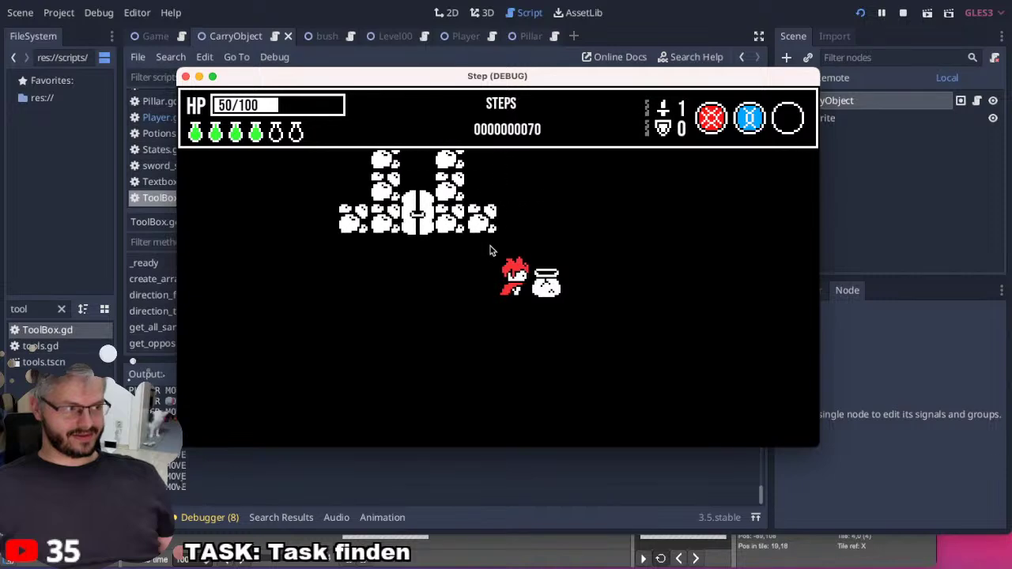
key("Escape")
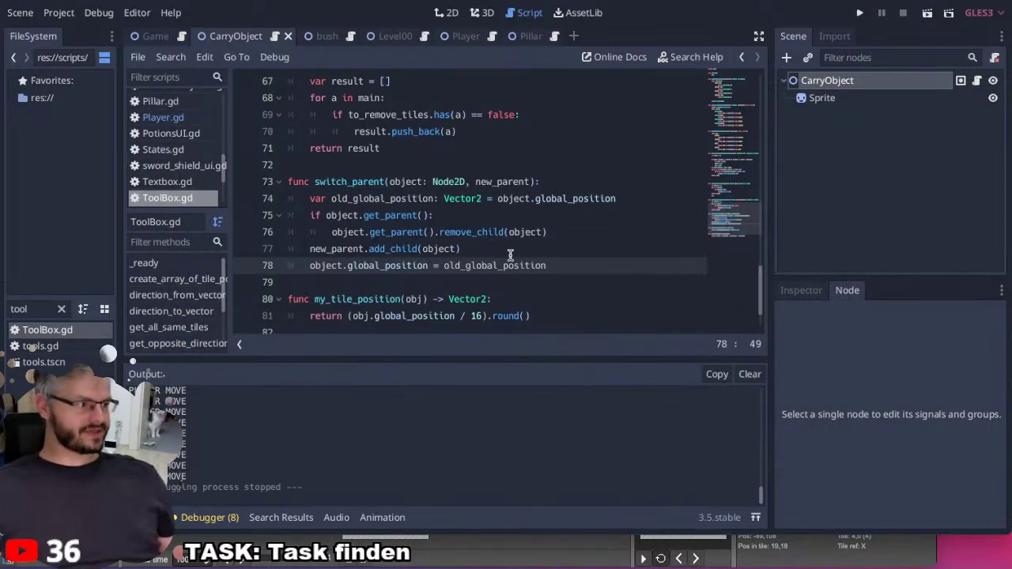
Return to Player.gd, add a create_tween() call after obj.is_in_carry() in lift_up(), and bring up the Player scene.
left_click(163, 118)
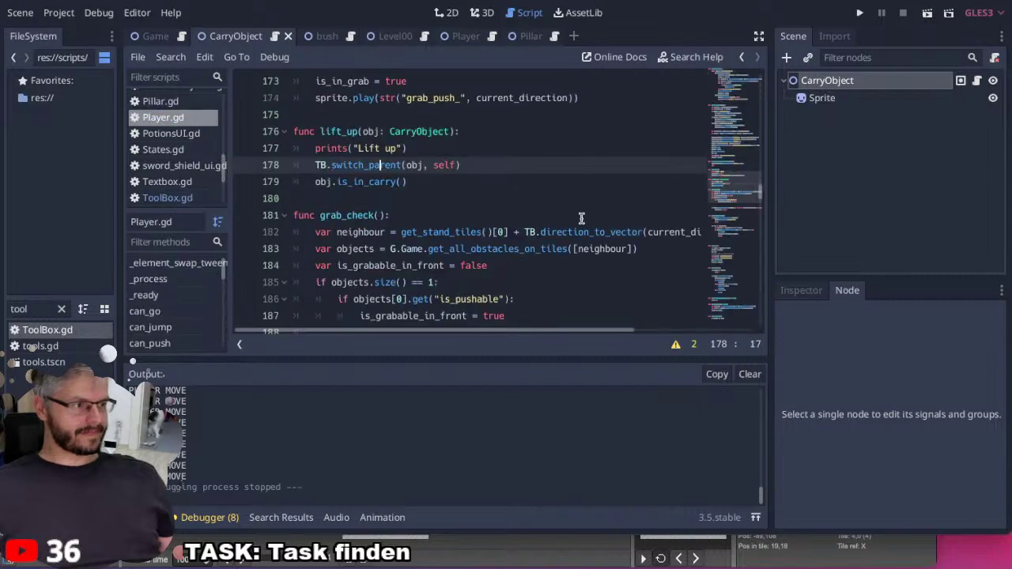
left_click(432, 185)
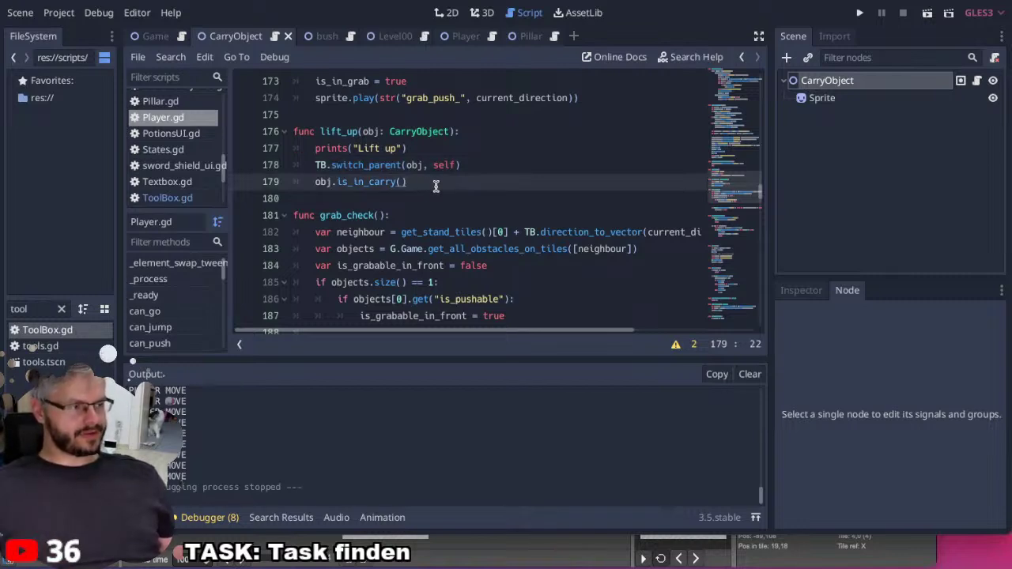
key("Return")
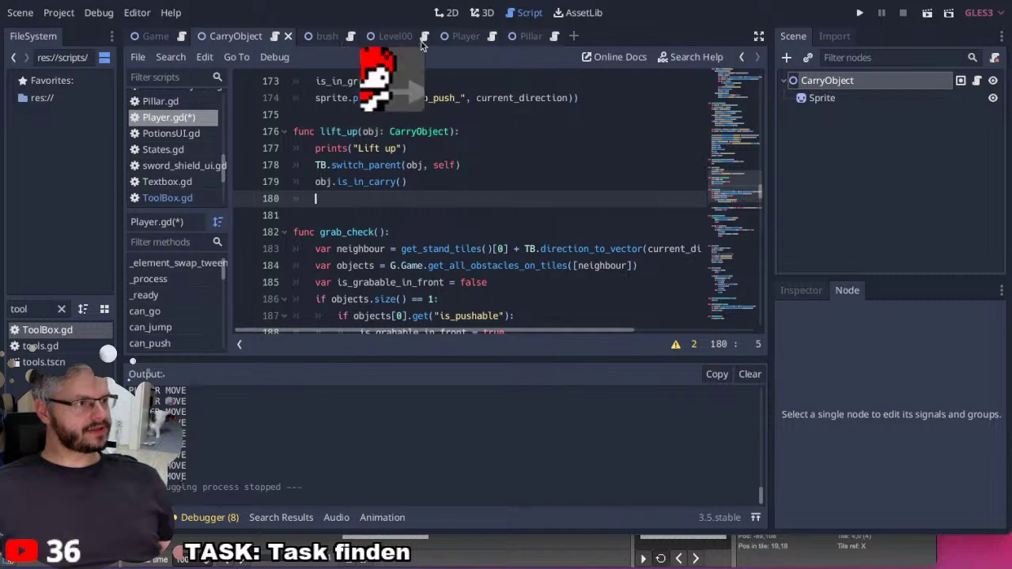
left_click(455, 40)
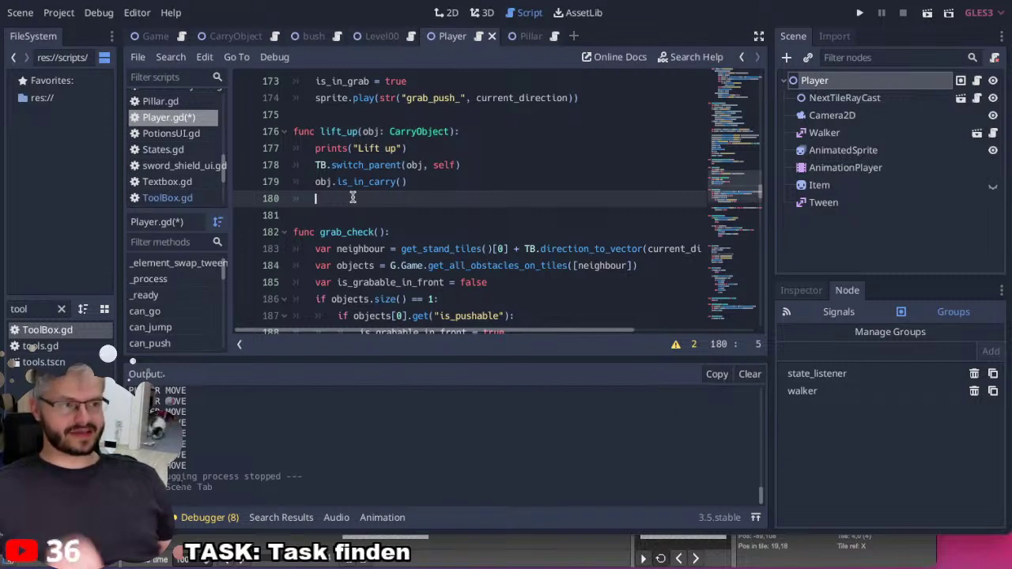
type("crea")
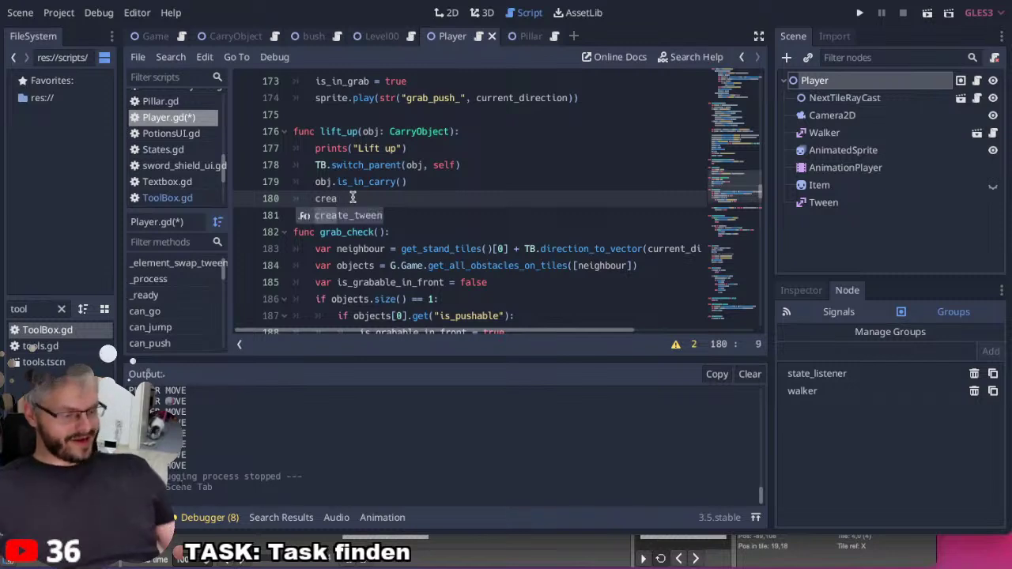
key("Return")
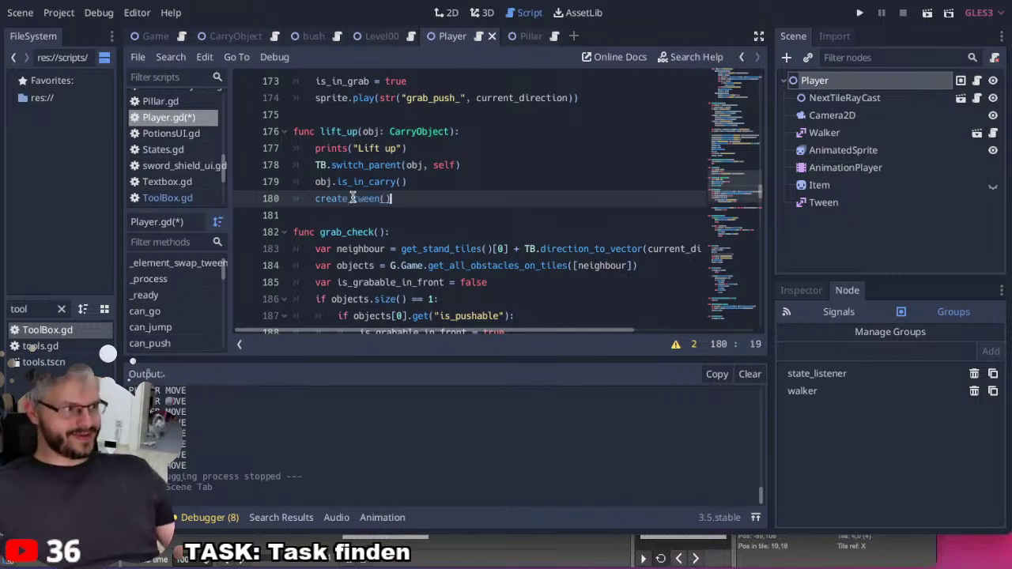
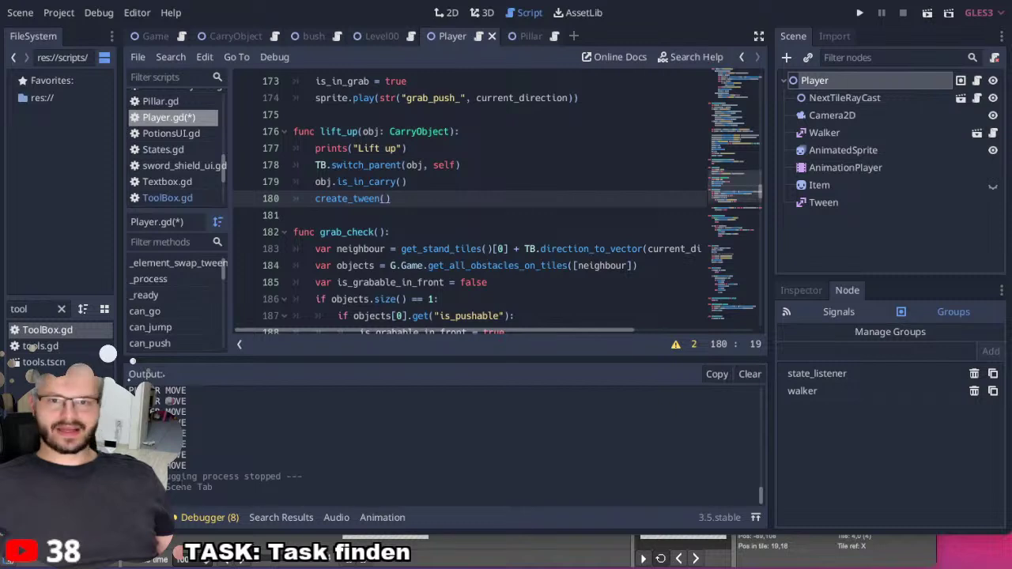
Check the create_tween documentation, and in lift_up() chain .tween_property() onto the call with obj and "position" as arguments.
left_click(372, 198, "ctrl")
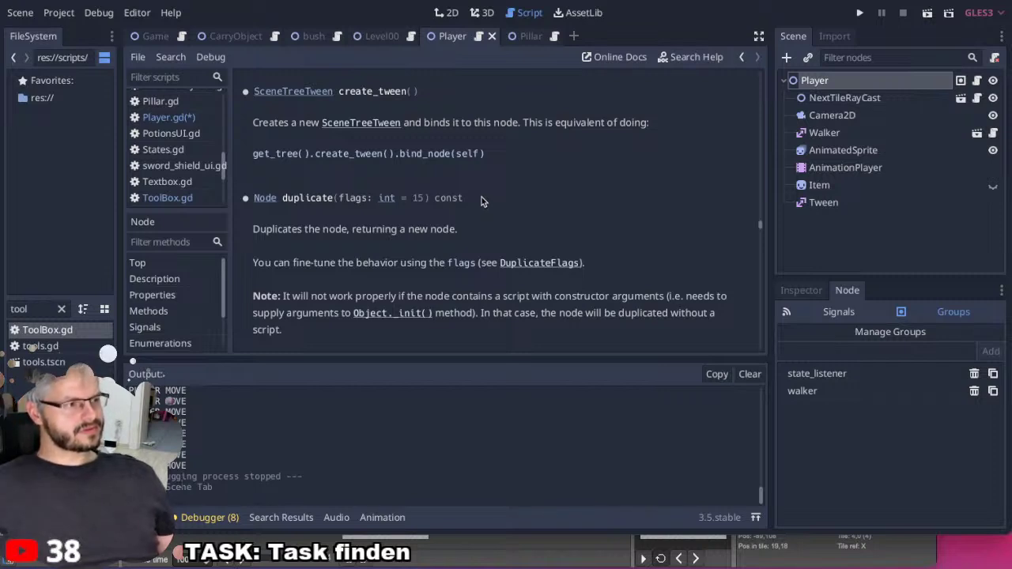
left_click(164, 118)
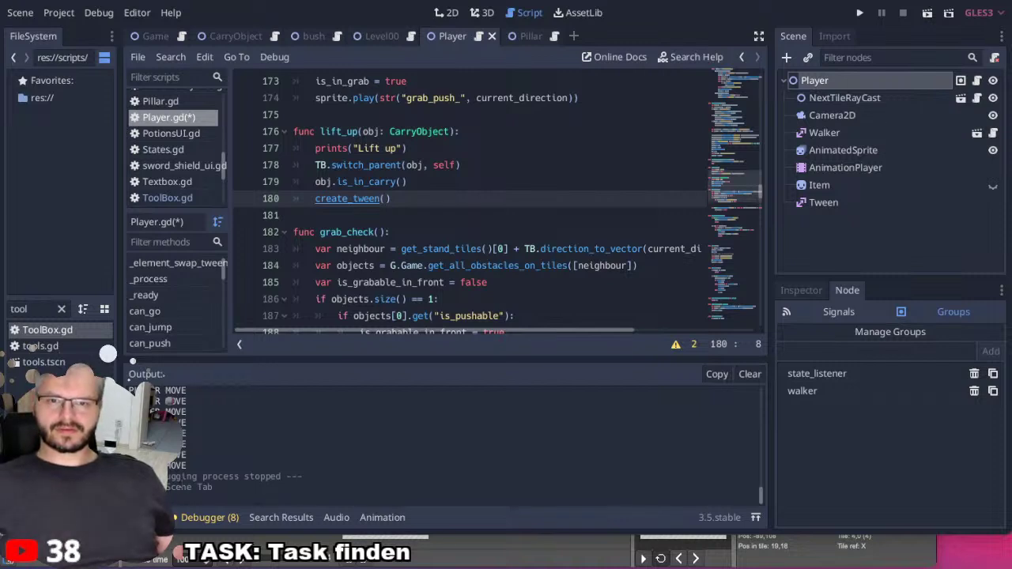
left_click(417, 198)
type(".")
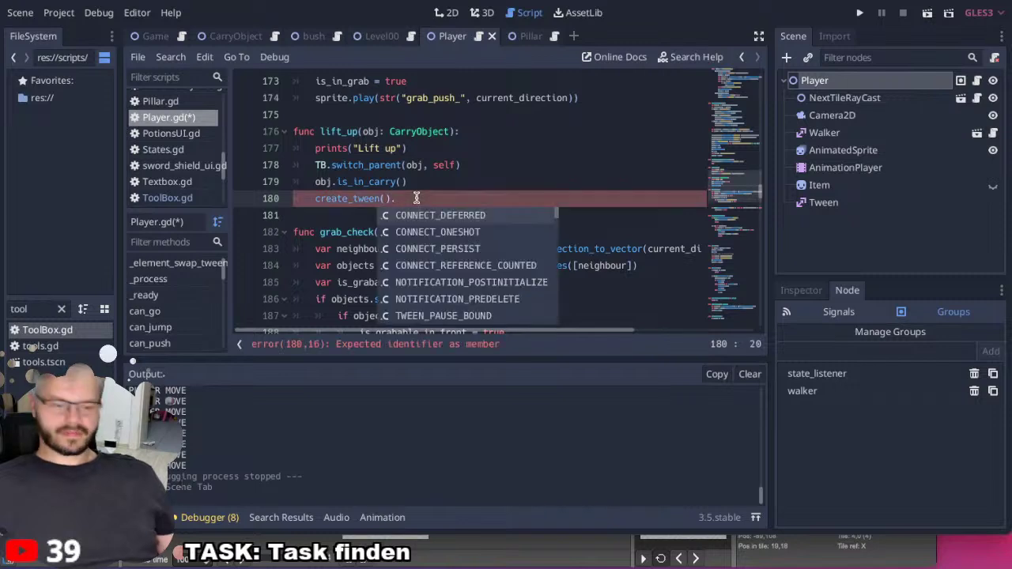
type("tween_p")
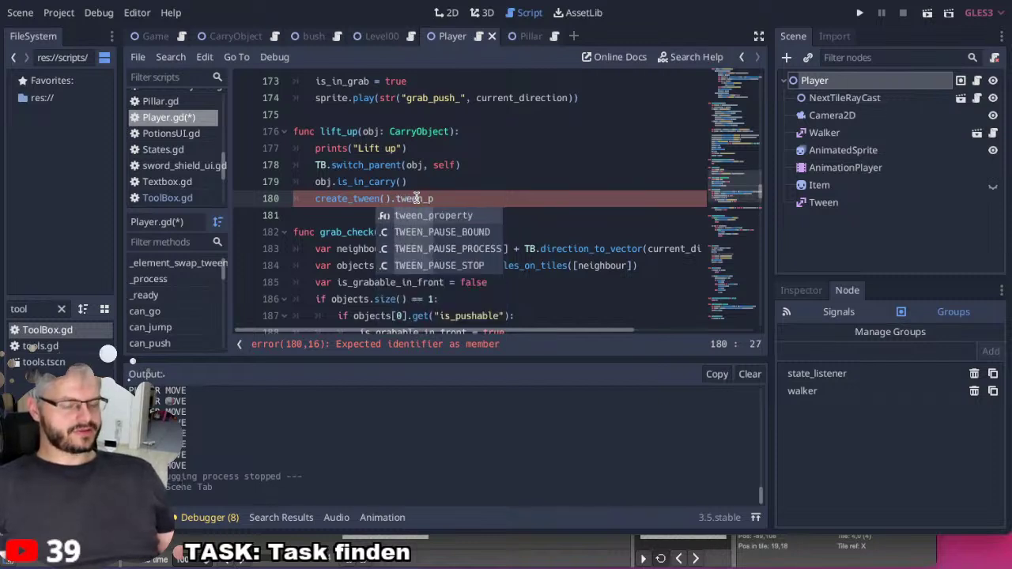
key("Return")
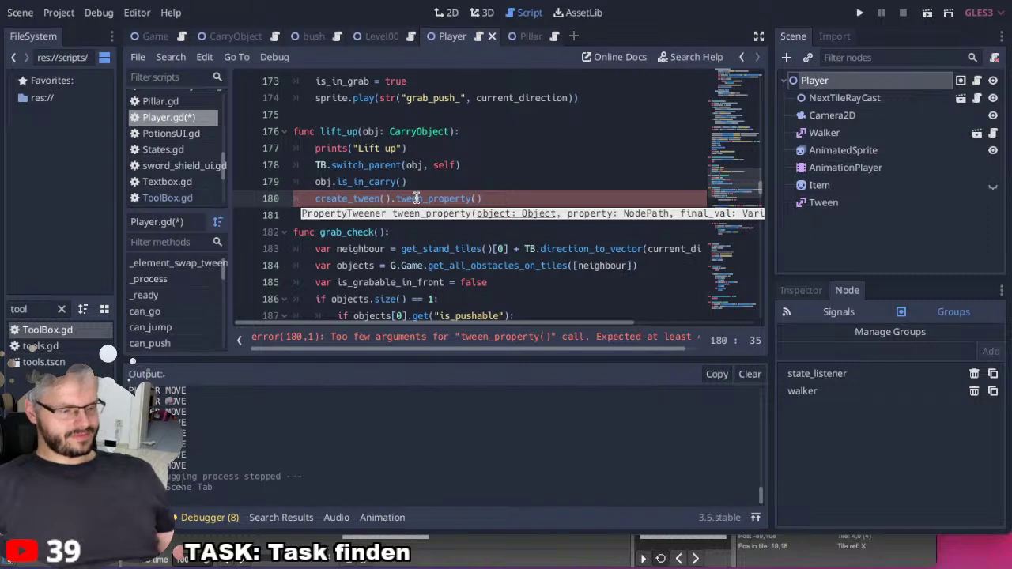
type("obj,")
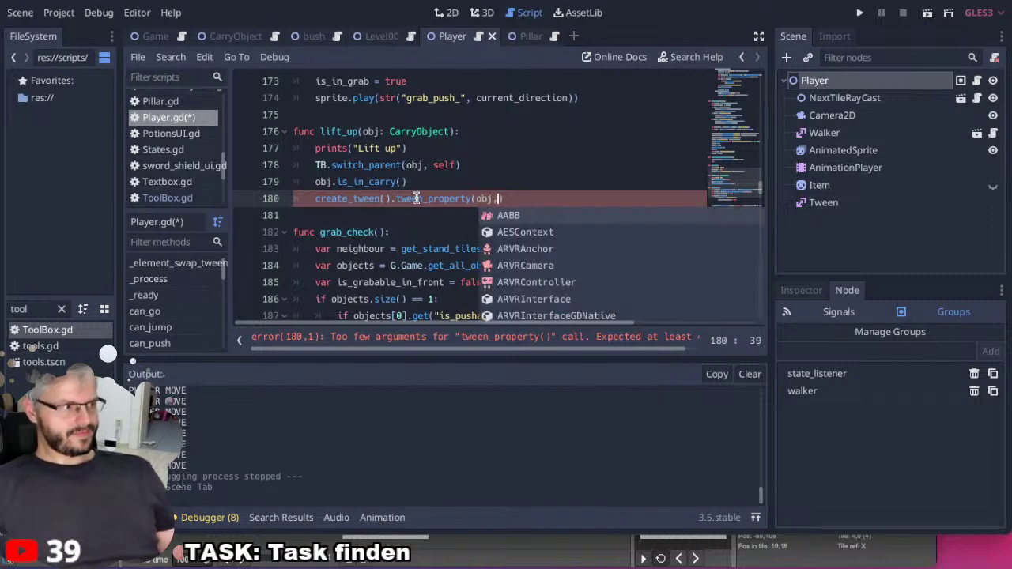
type(" \"p")
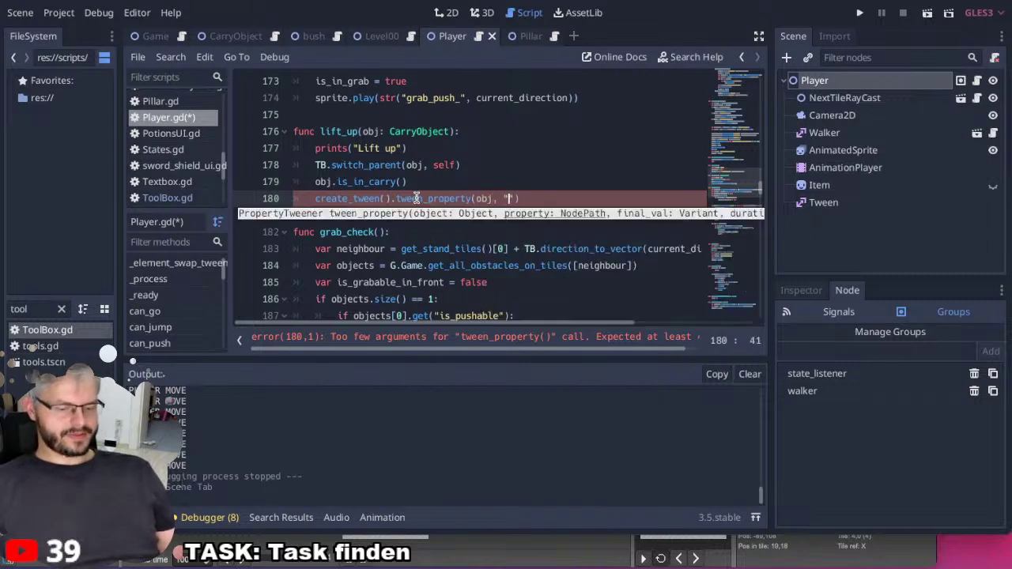
key("BackSpace")
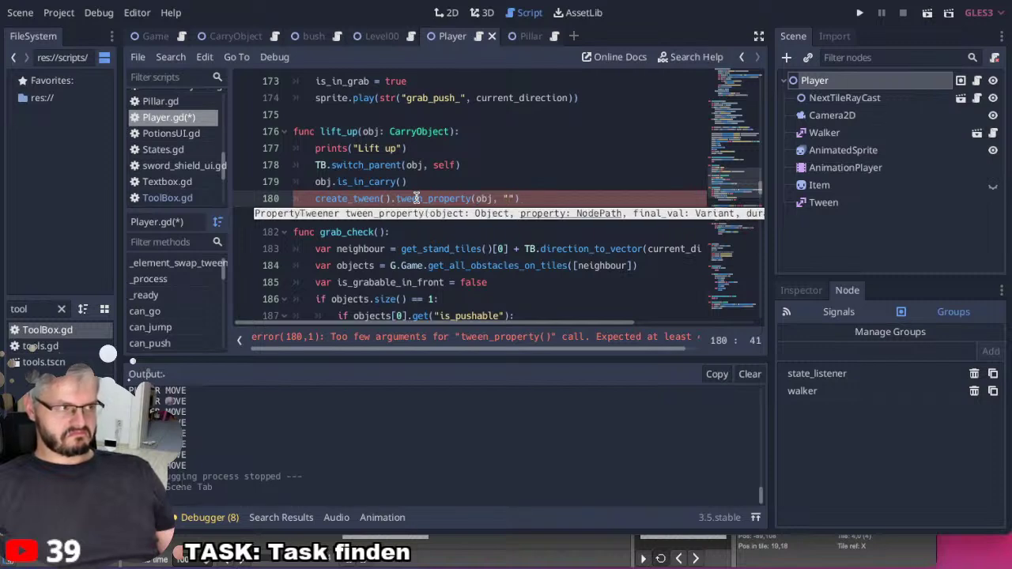
type("position\",")
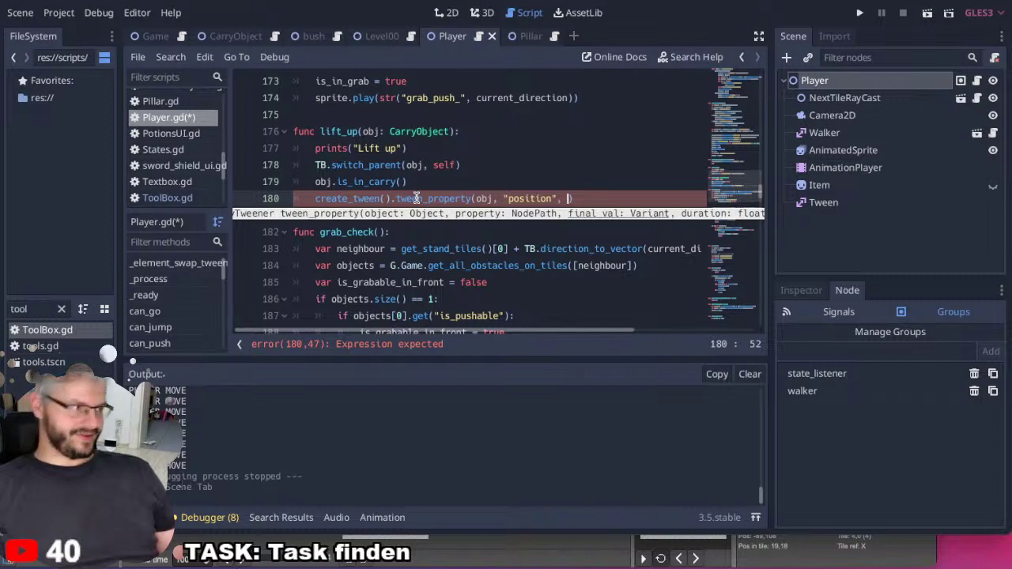
type("Vec")
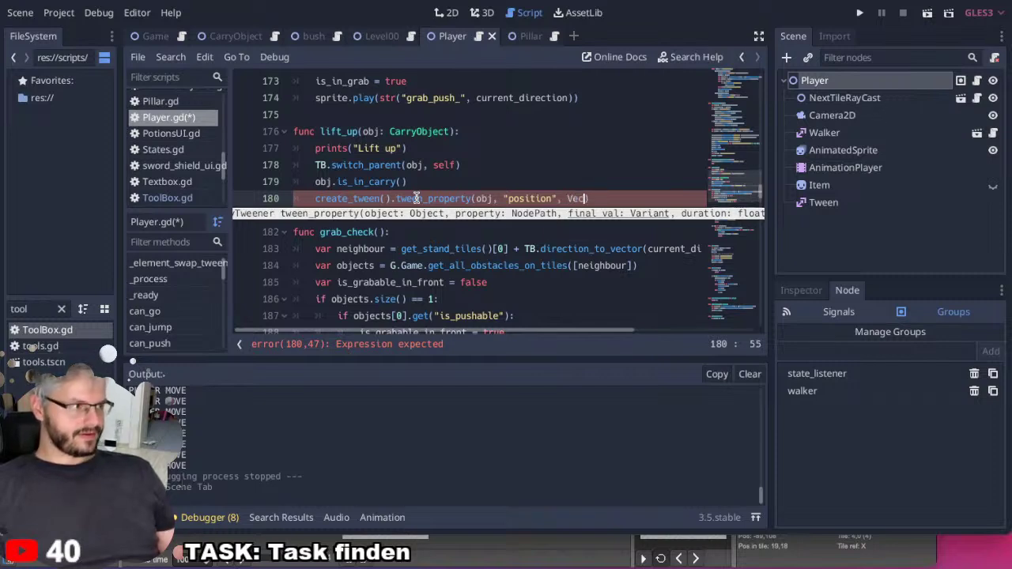
type("tor2(")
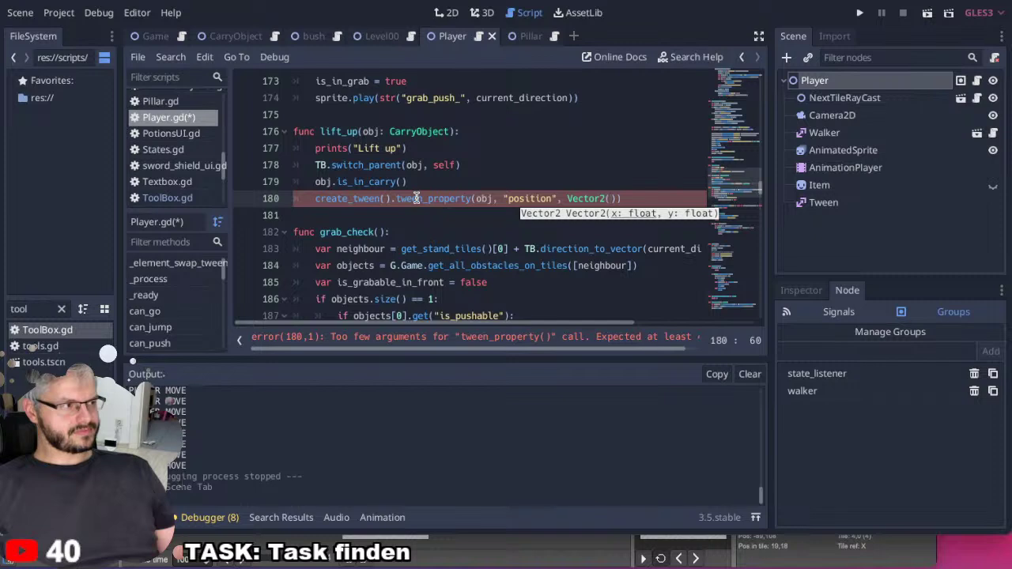
key("BackSpace")
key("BackSpace")
key("BackSpace")
key("BackSpace")
key("BackSpace")
key("BackSpace")
key("BackSpace")
key("BackSpace")
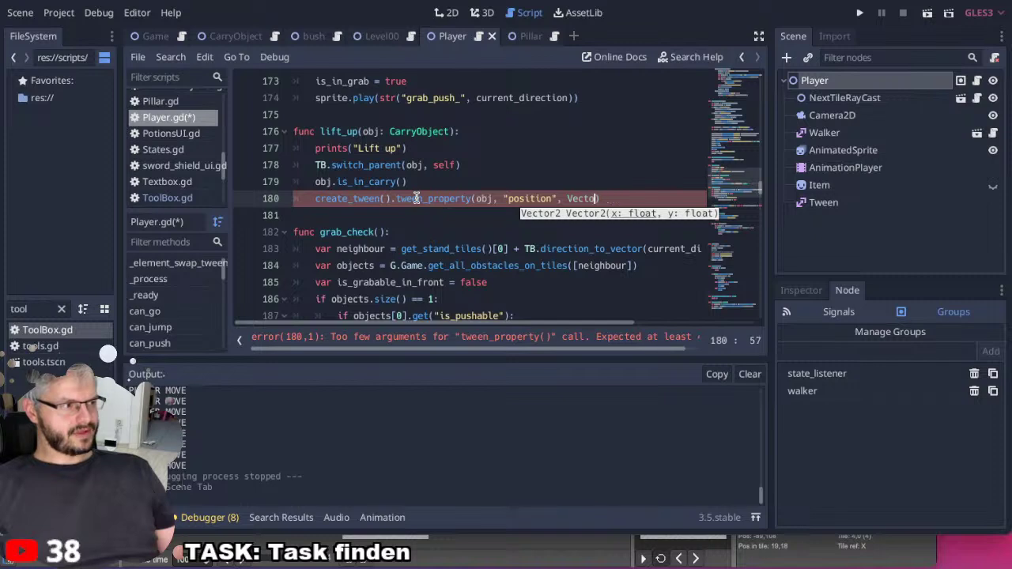
Add a Node2D child to the Player root in the 2D view and name it CarryNode.
left_click(826, 97)
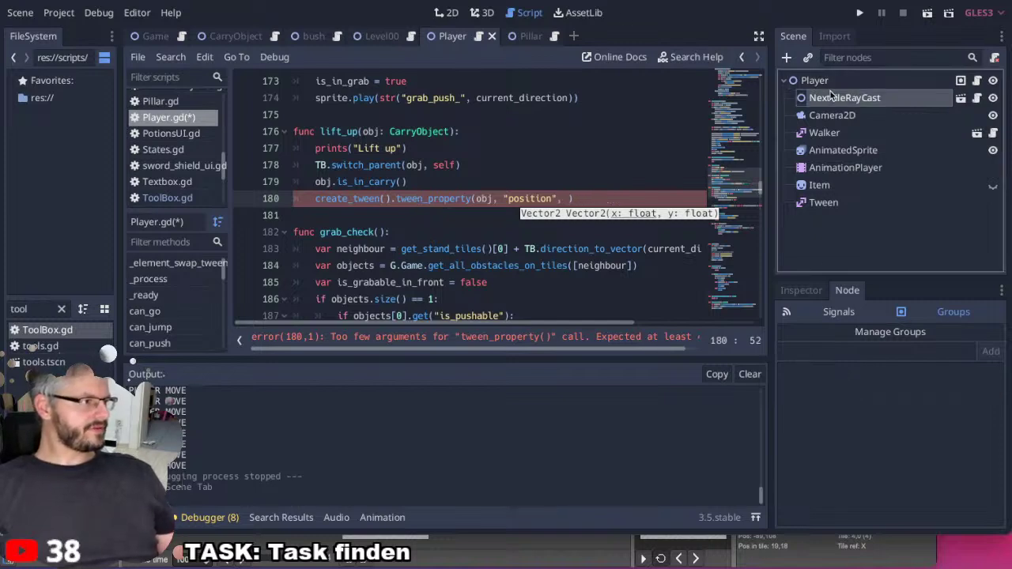
left_click(811, 80)
left_click(447, 13)
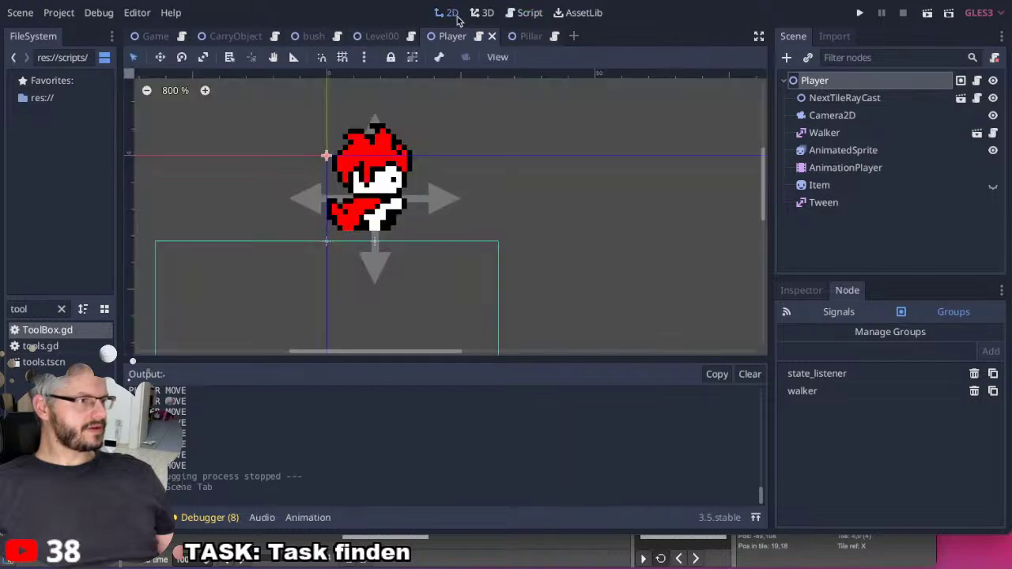
left_click(787, 58)
type("n2d")
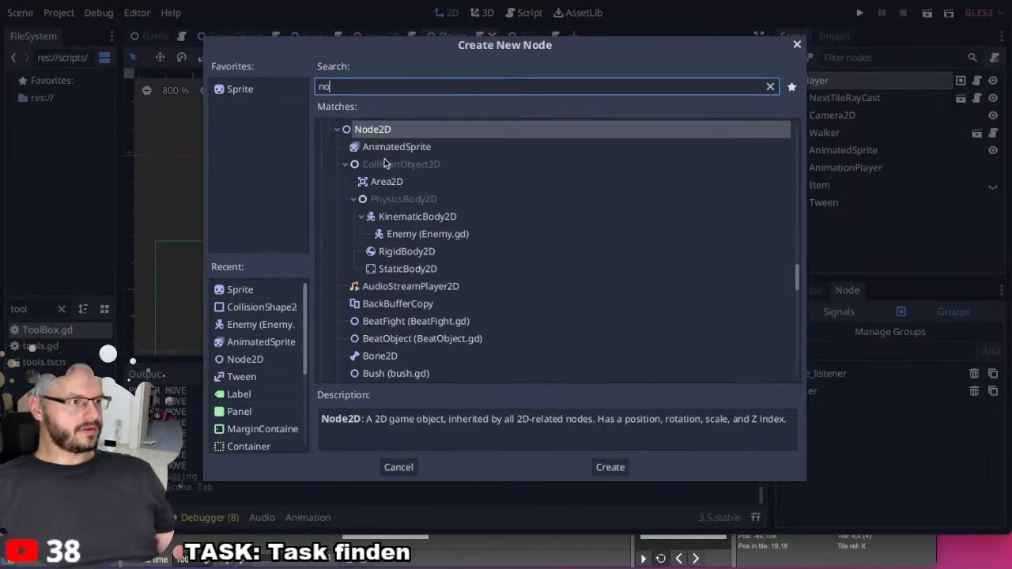
key("Return")
left_click(829, 223)
left_click(829, 221)
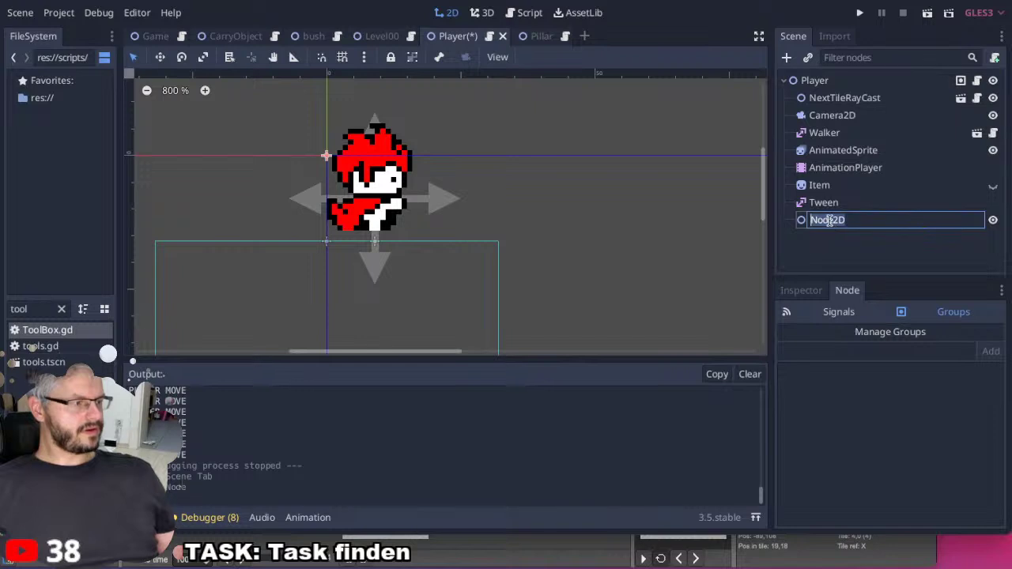
type("CarryNode")
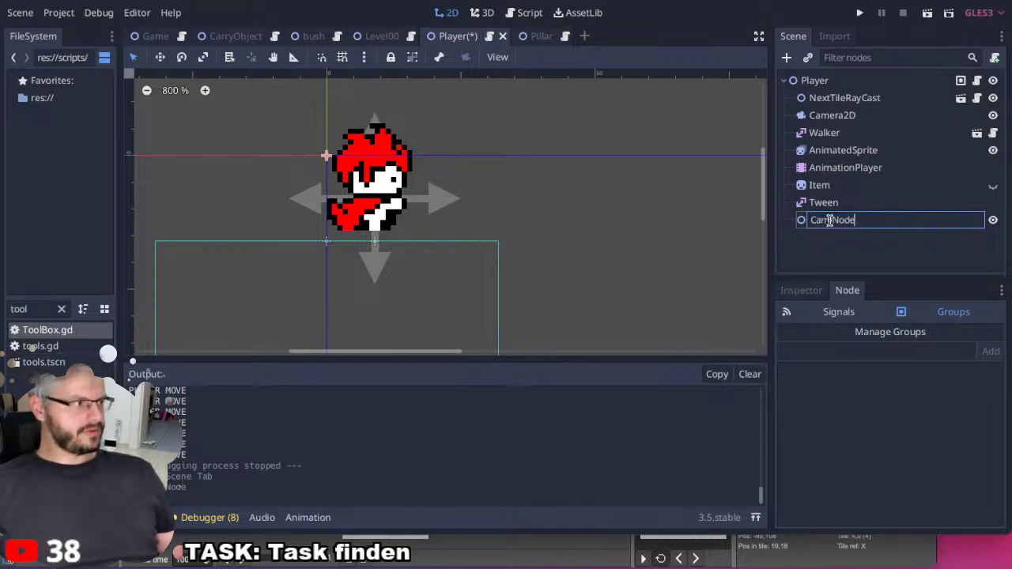
key("Return")
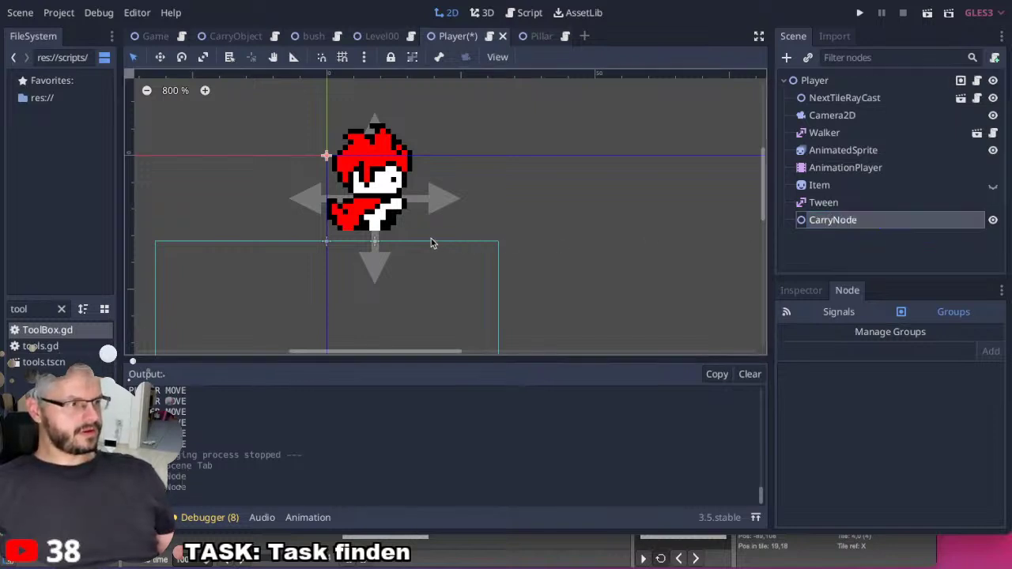
Nudge CarryNode to just above the player's head, at position (9, -10).
key("shift+Right")
key("Up")
key("Up")
key("Up")
key("Right")
key("Up")
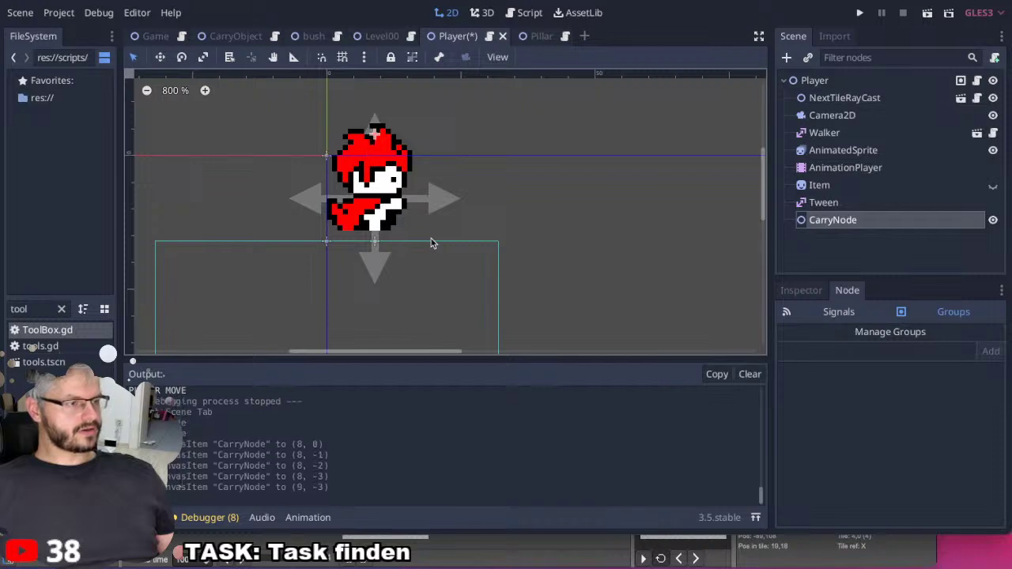
key("Up")
key("Left")
key("Down")
key("Right")
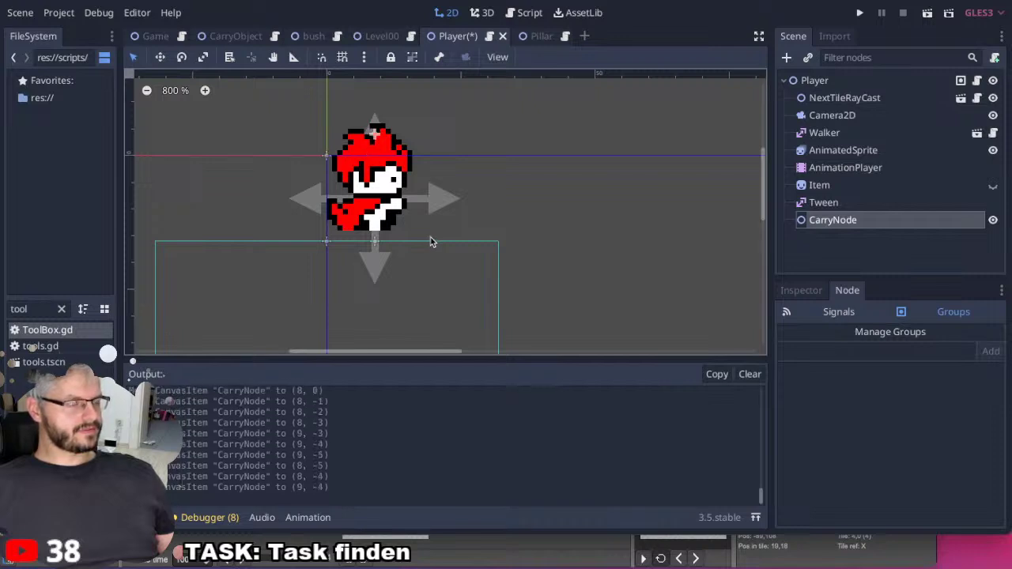
key("Up")
key("Up")
key("Up")
key("Up")
key("Up")
key("Up")
key("Up")
key("Up")
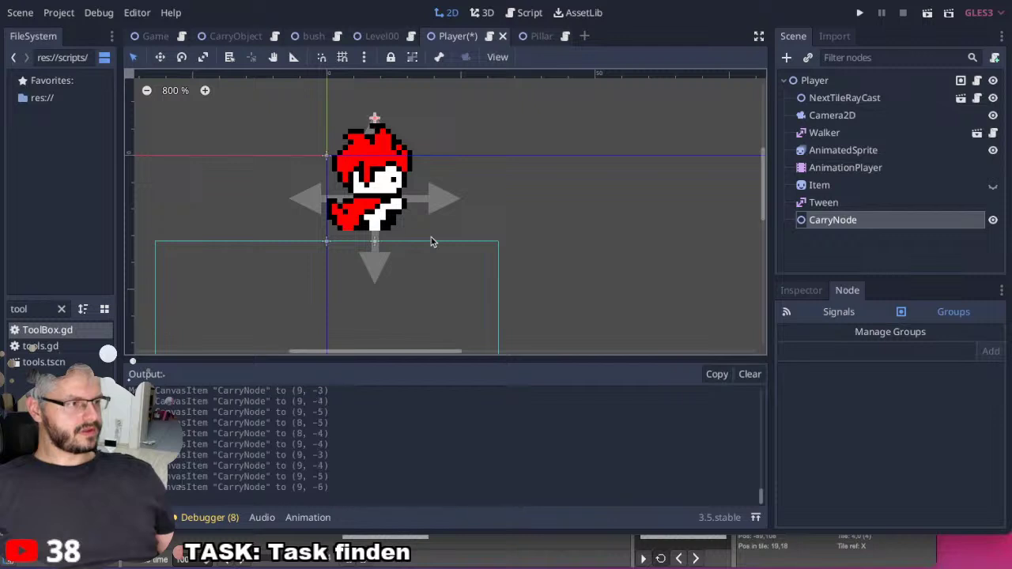
key("Down")
key("Down")
key("Down")
key("Down")
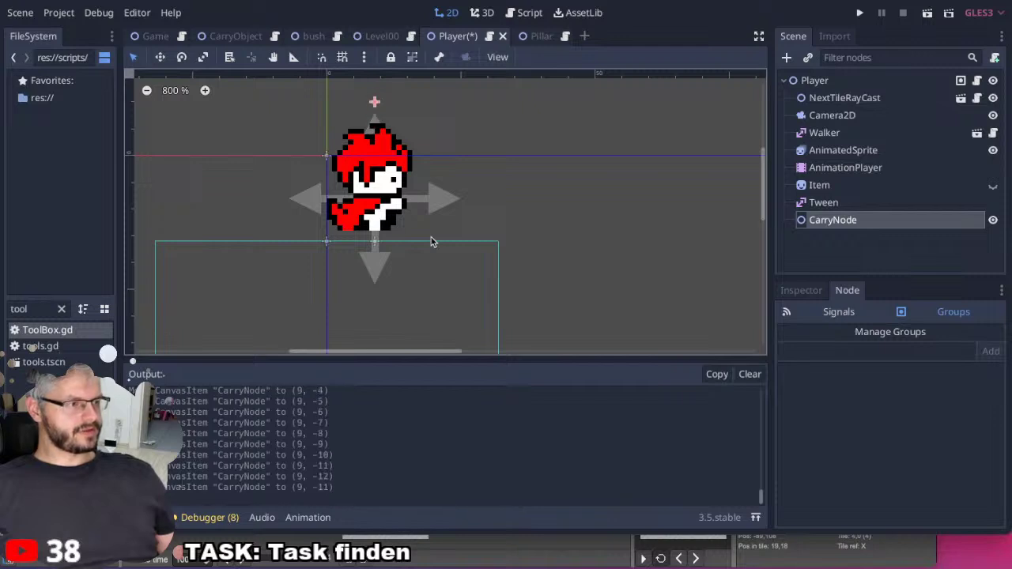
key("Up")
key("Up")
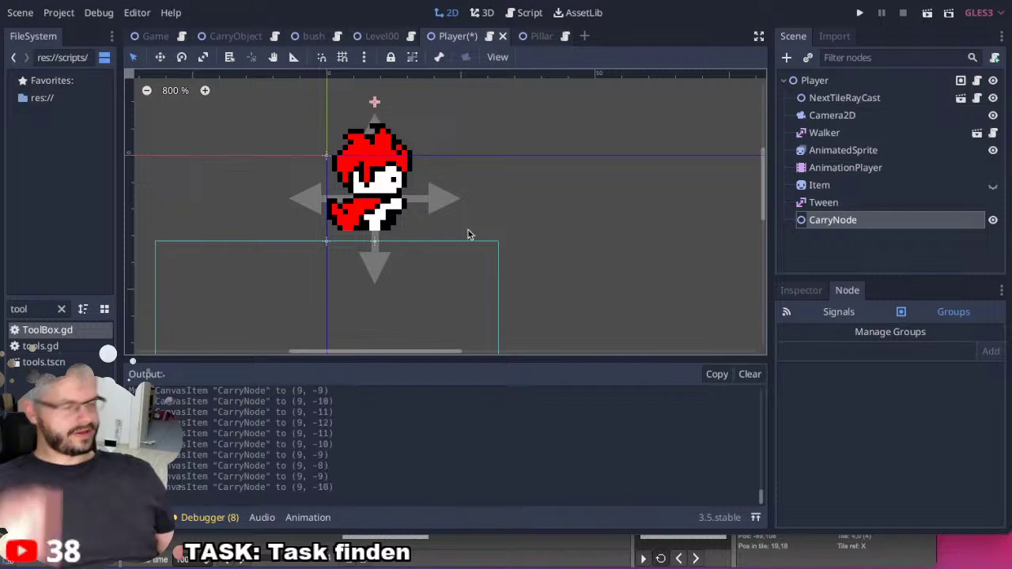
Back in Player.gd, complete the tween_property call with $CarryNode.position as the final value and a duration of 1.
left_click(490, 36)
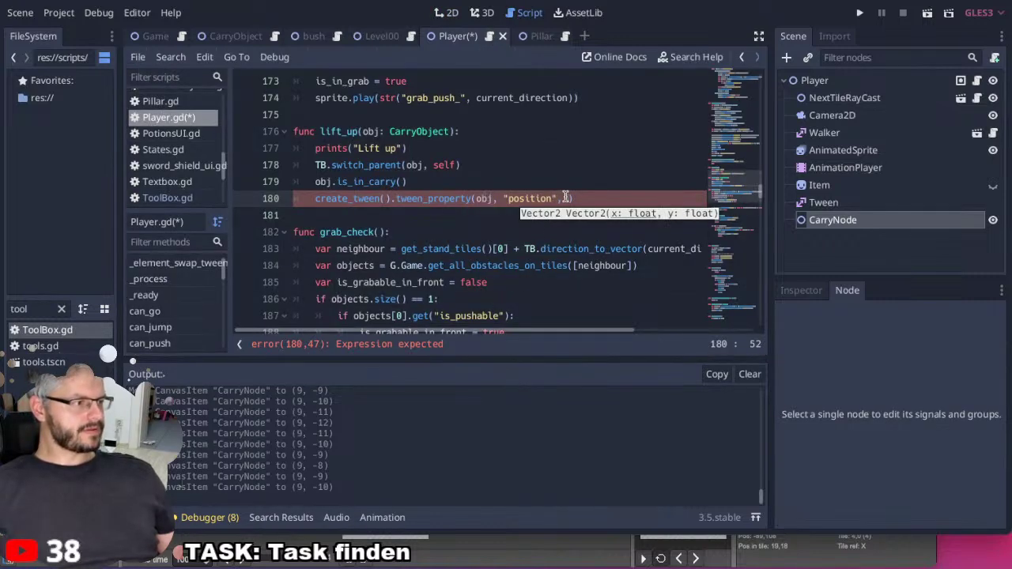
type("$C")
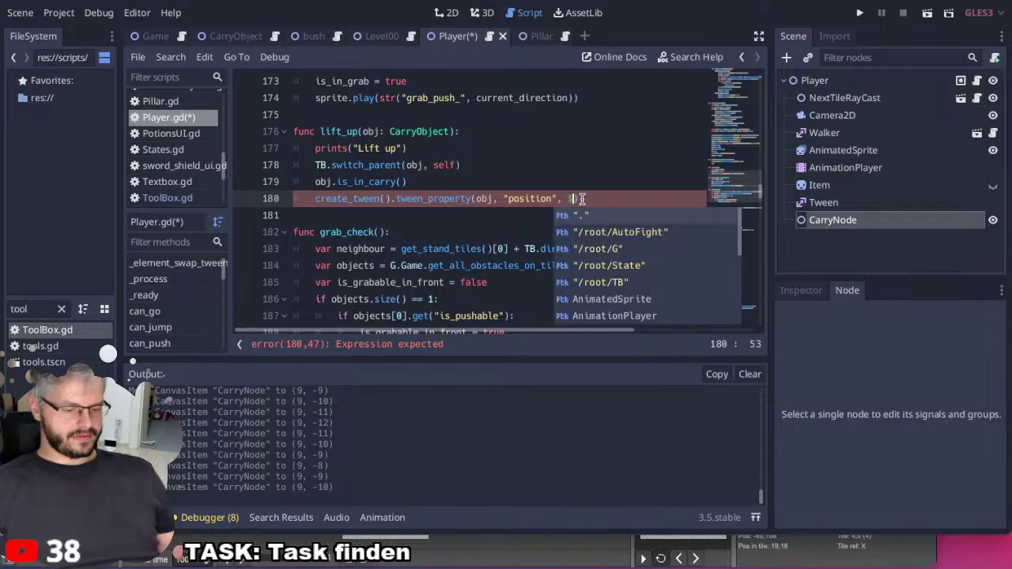
key("Down")
key("Return")
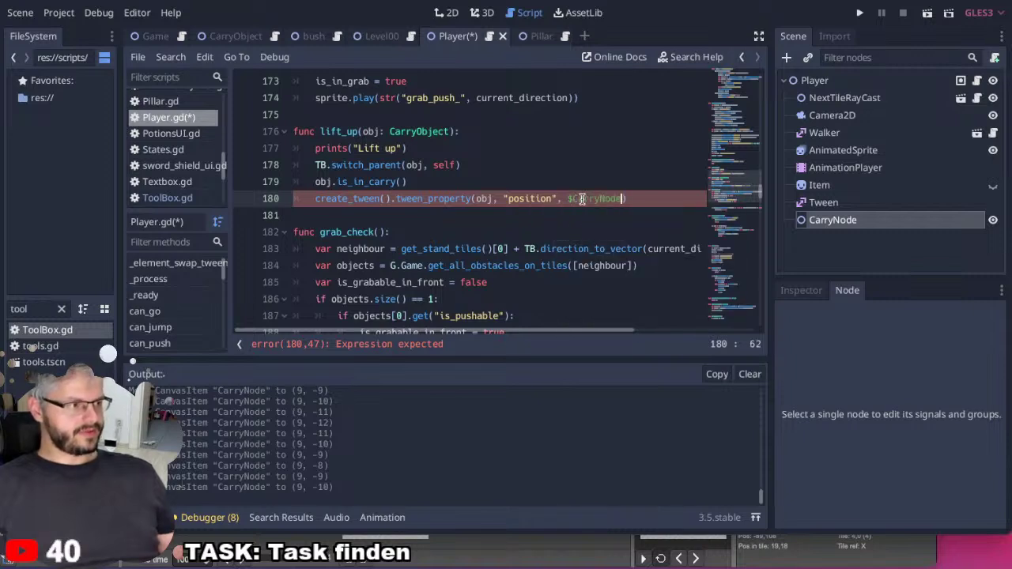
type(".position")
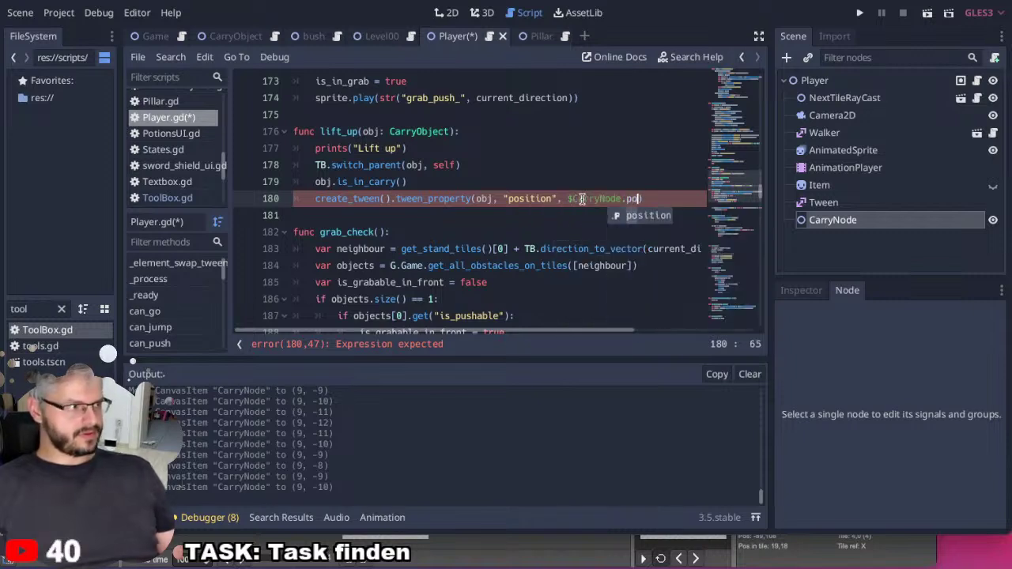
type(",")
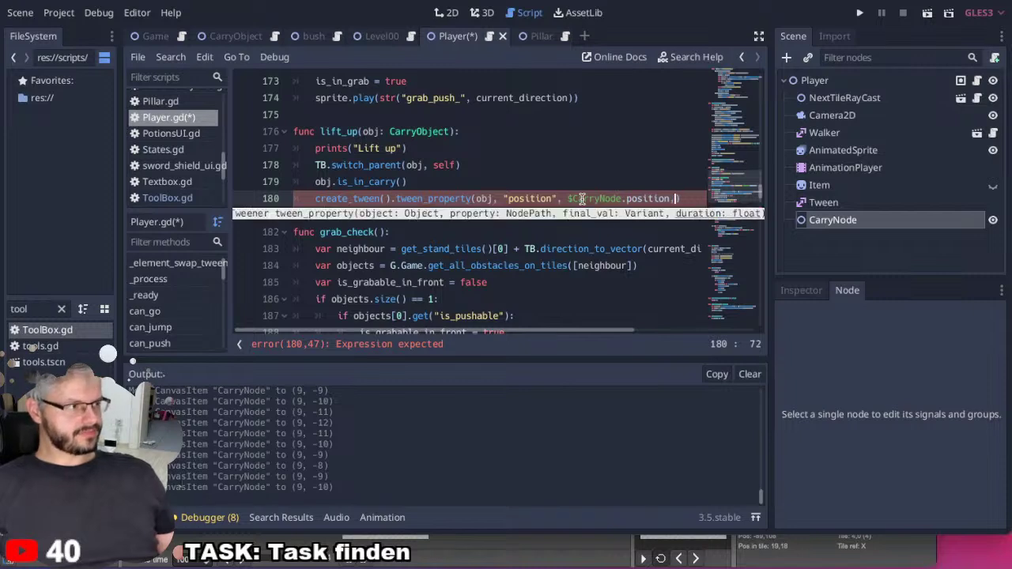
type(" 1,")
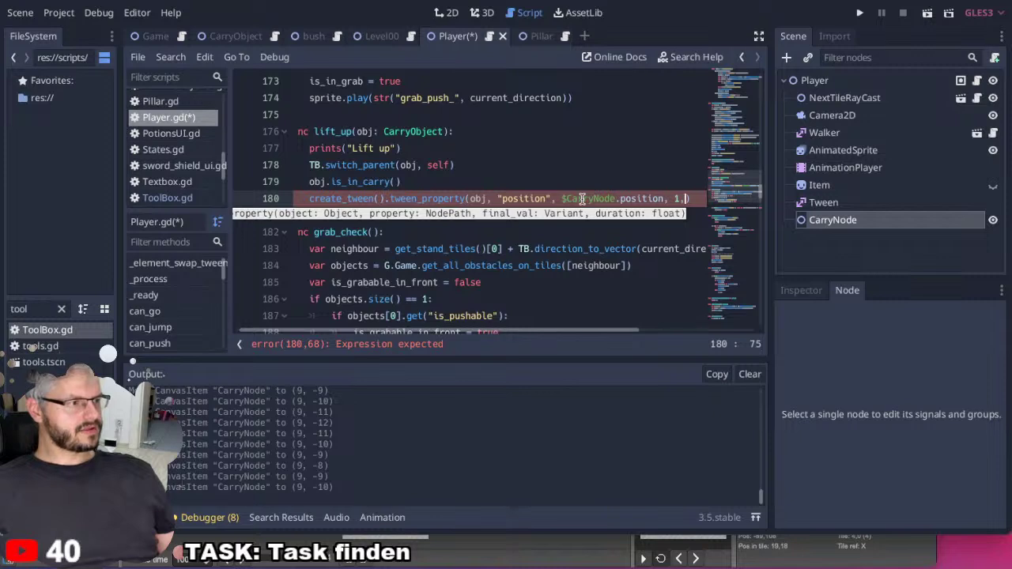
key("BackSpace")
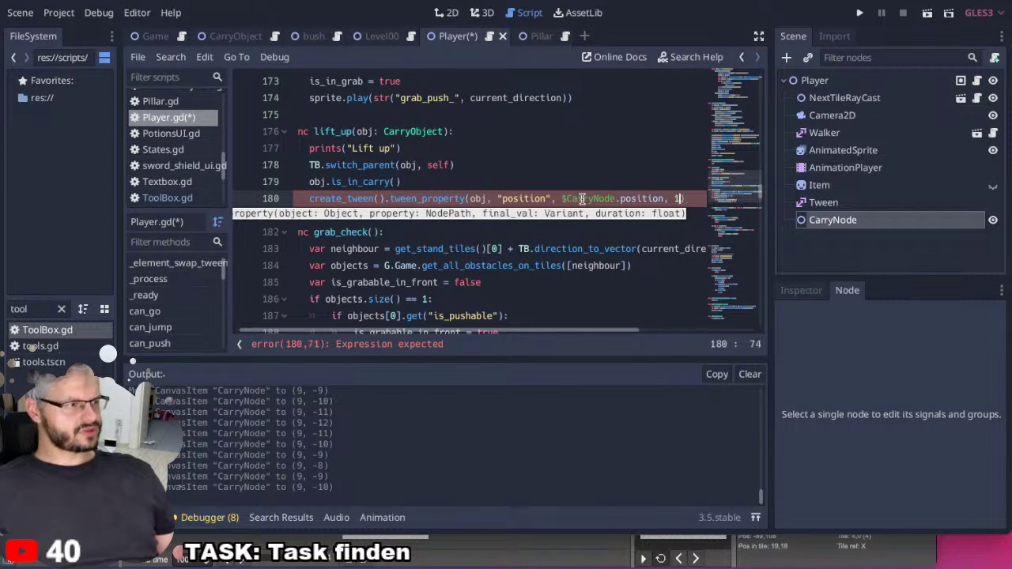
left_click(532, 182)
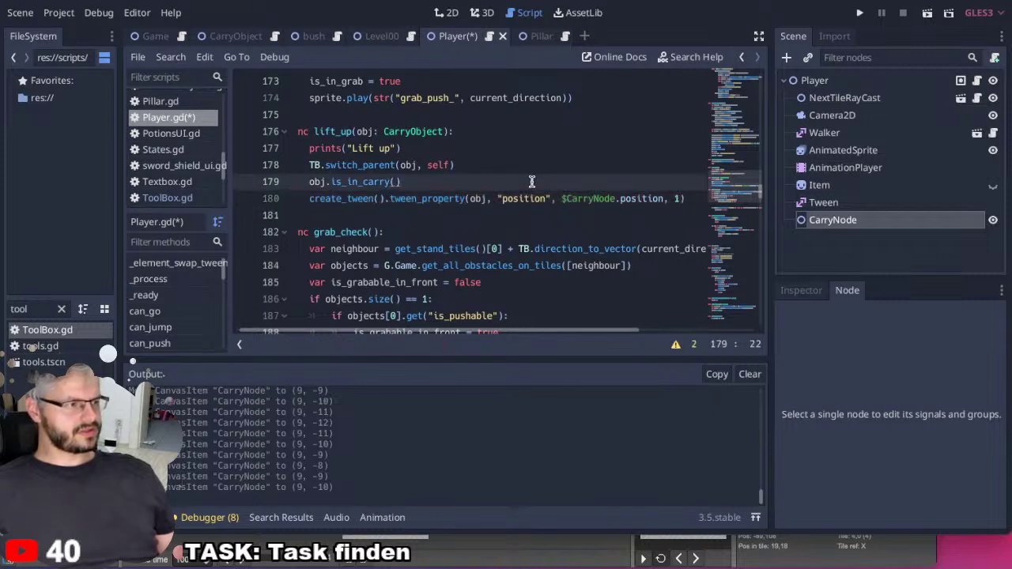